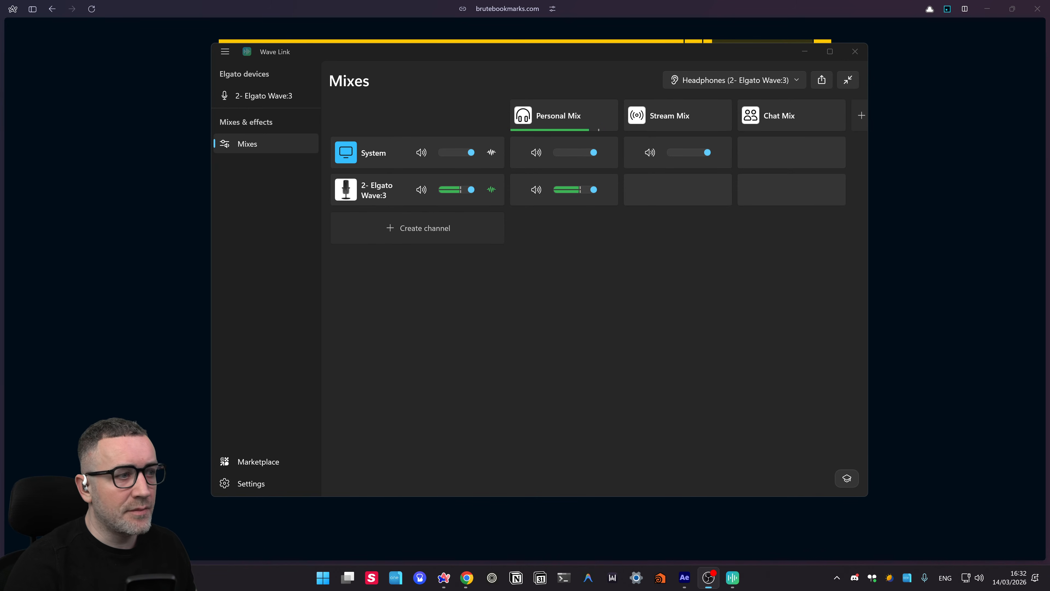
- Bring the brutebookmarks.com page in front of the Wave Link mixer
click(938, 191)
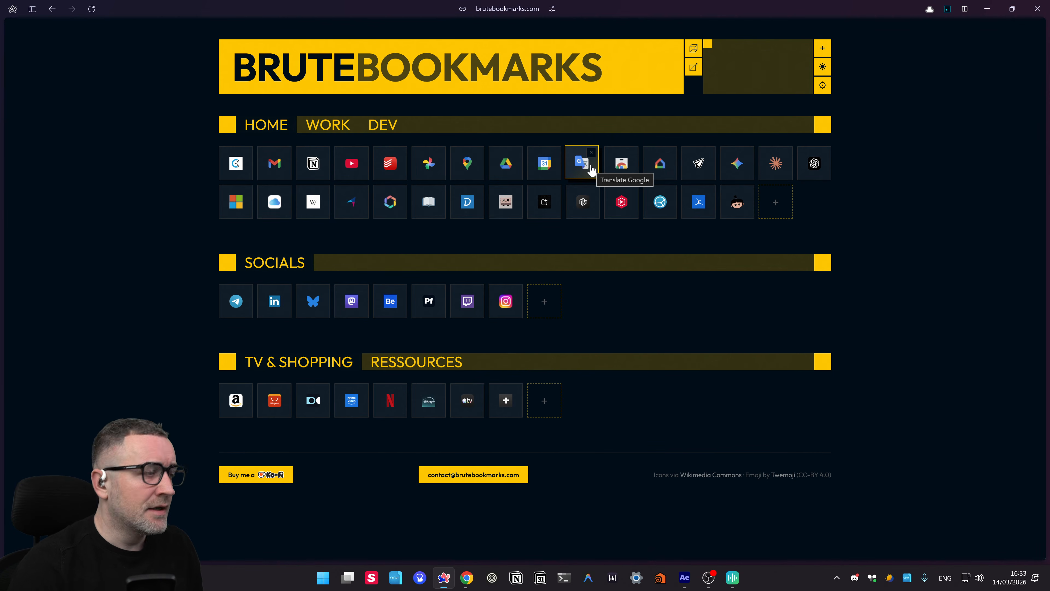
click(341, 124)
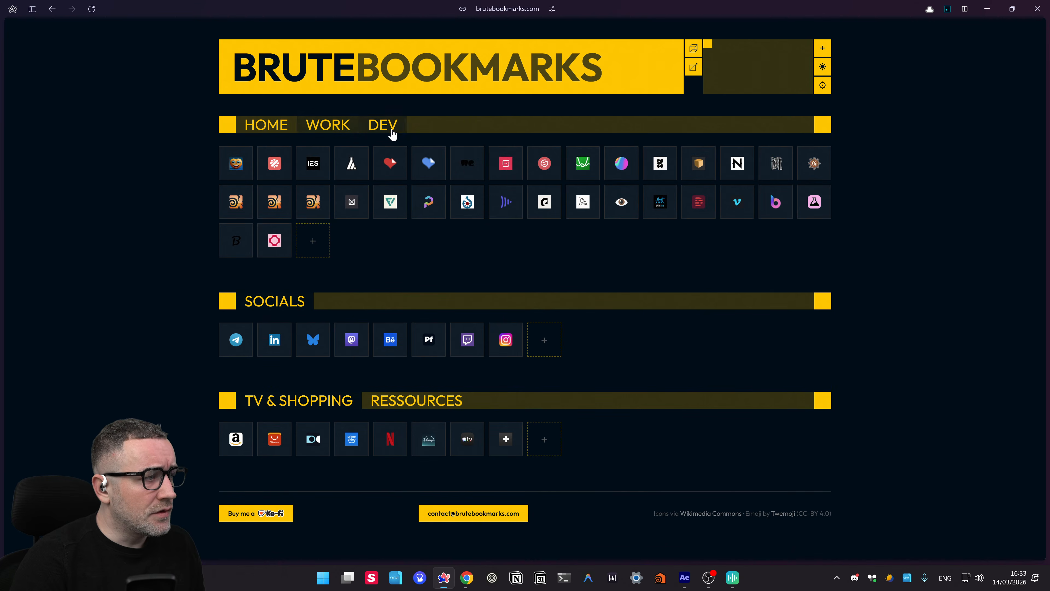
click(267, 131)
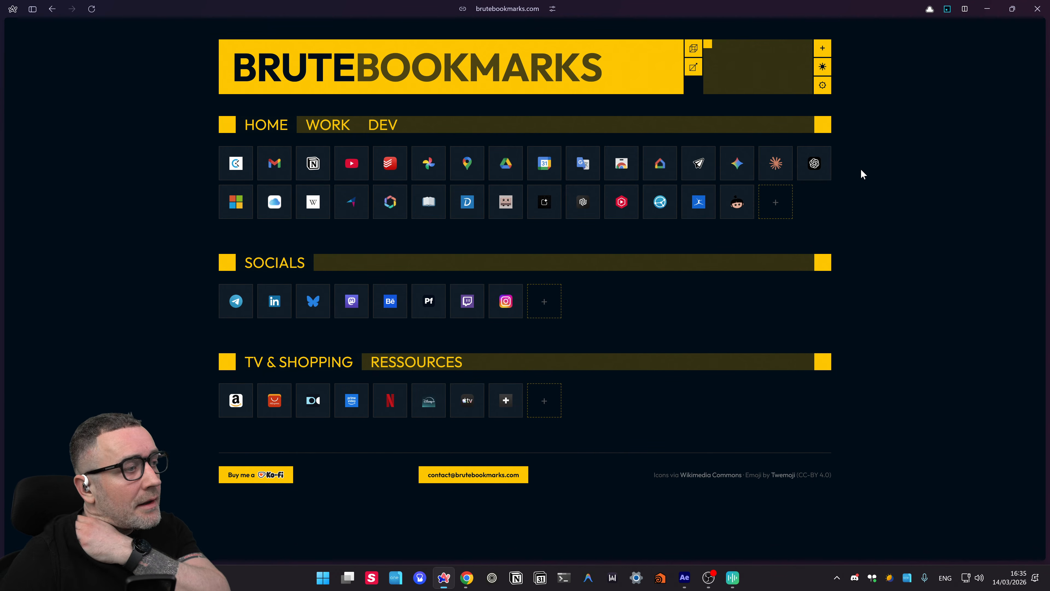
click(91, 9)
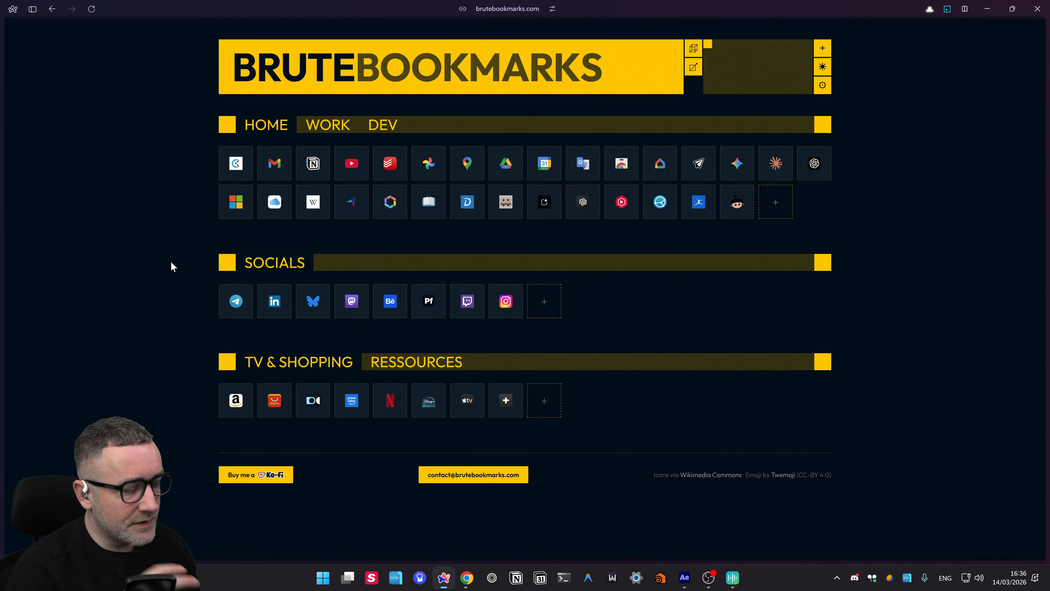
mouse_move(38, 242)
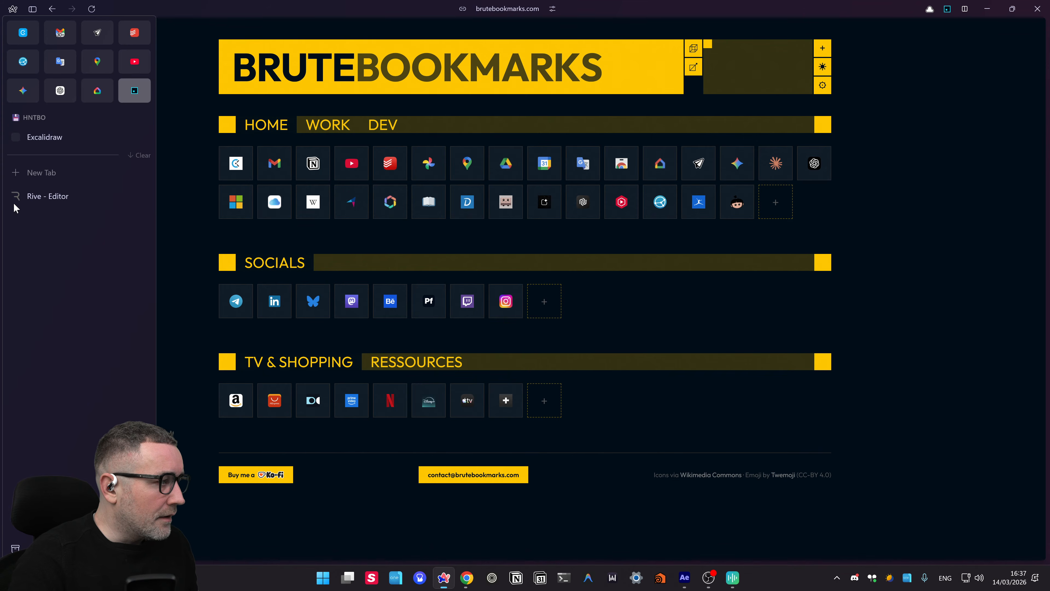
- Switch to the Rive editor tab showing Rive 101 tutorials and Marketplace Examples
click(22, 198)
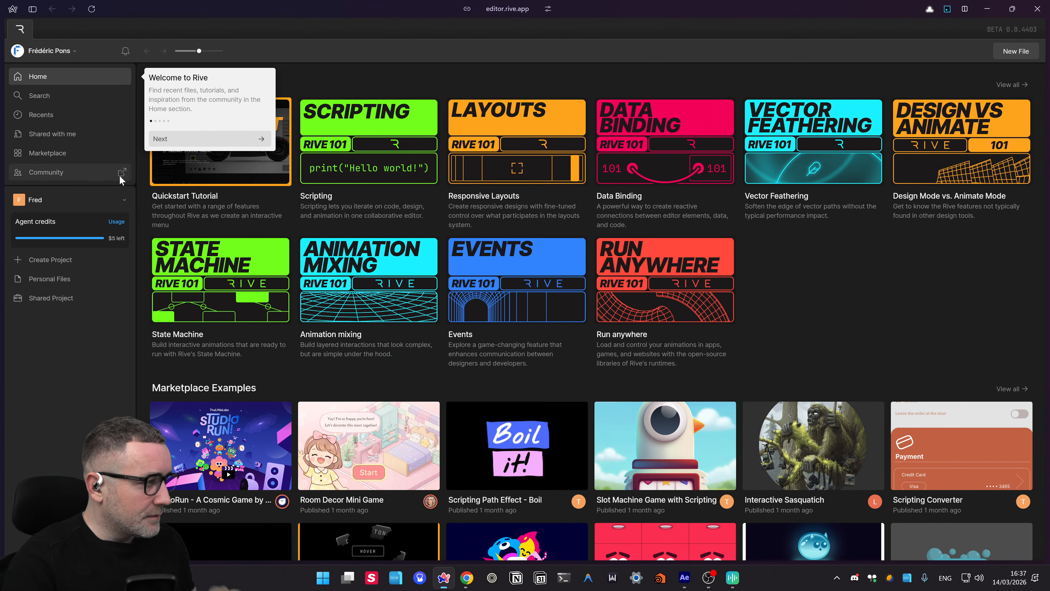
mouse_move(2, 182)
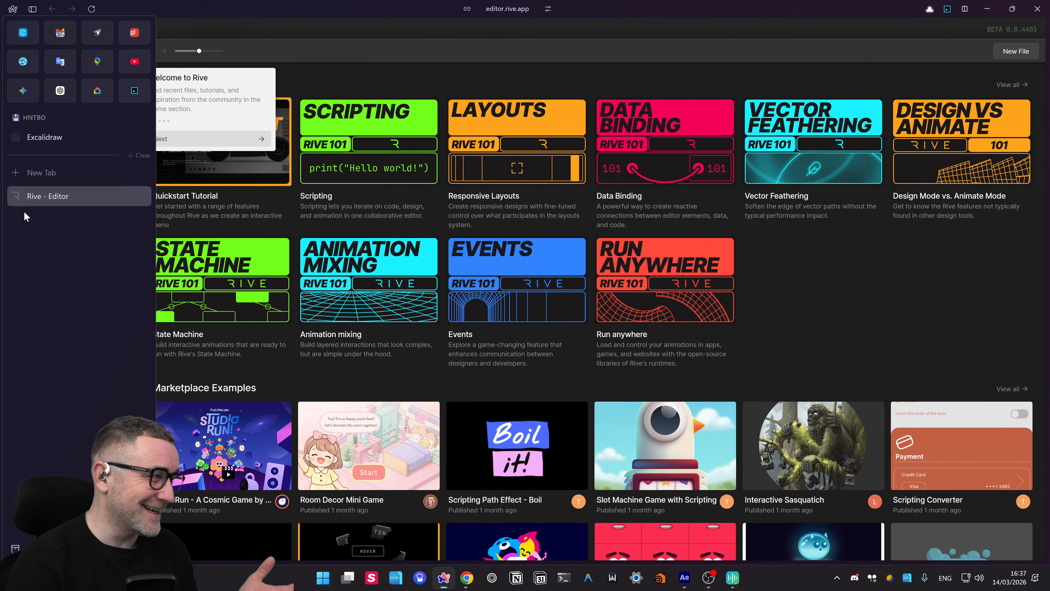
- Switch to the Excalidraw notes board and pan it around the someday notes
click(47, 138)
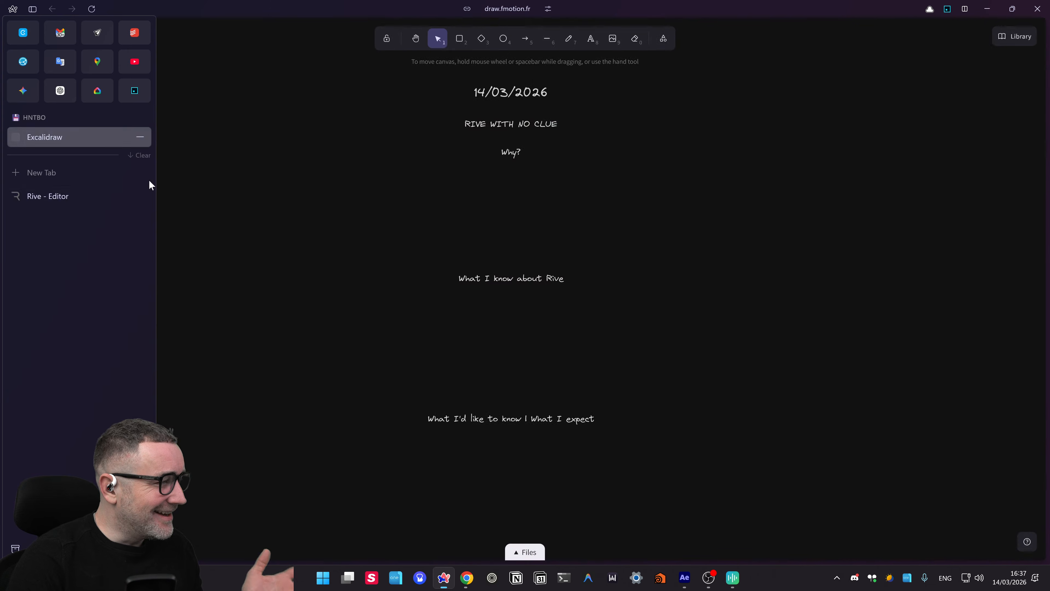
drag(656, 215, 657, 229)
drag(255, 231, 332, 242)
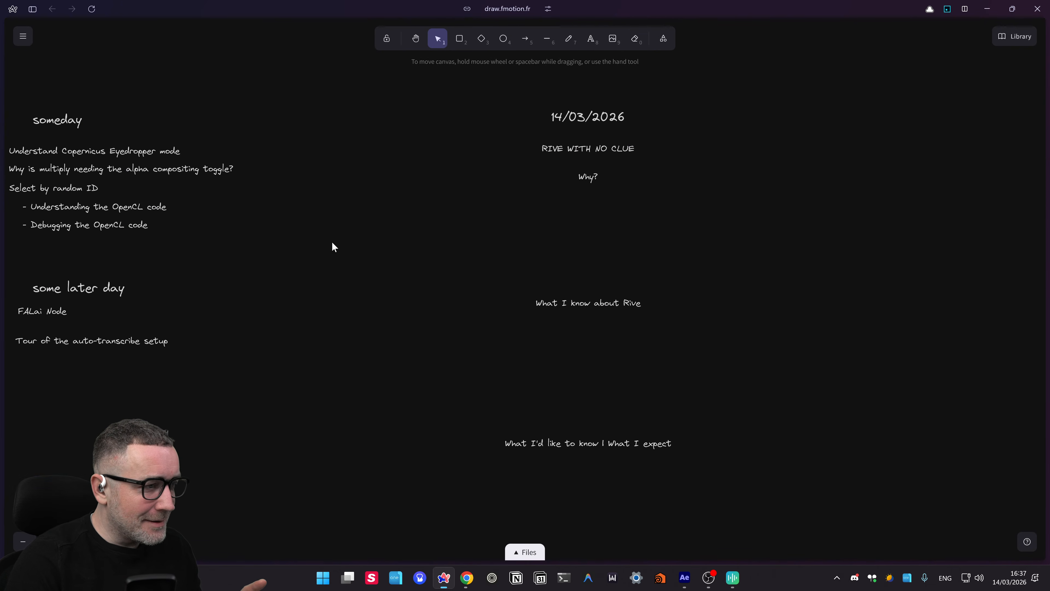
drag(478, 185, 527, 194)
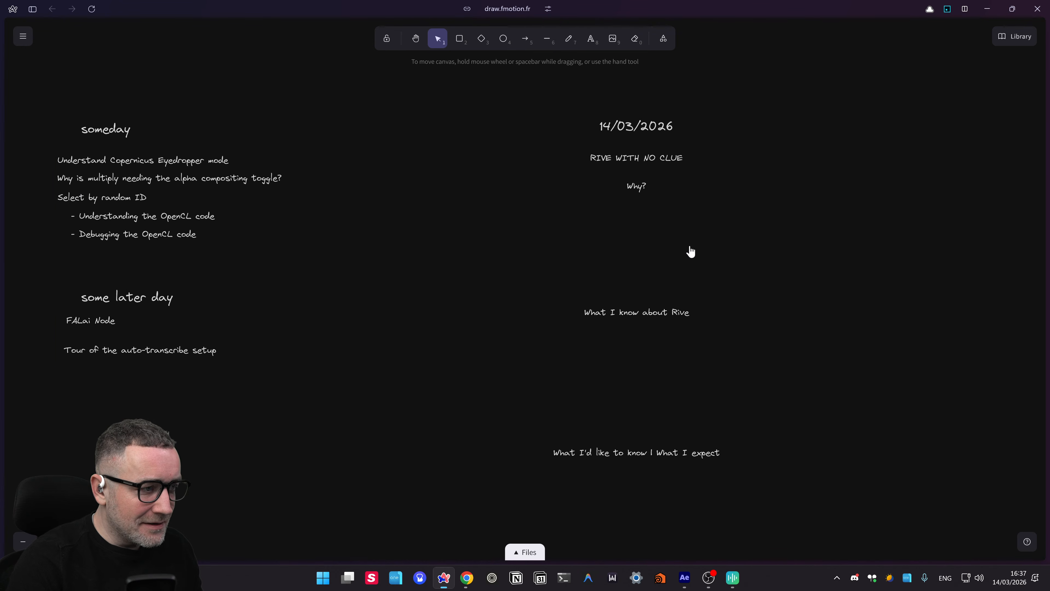
drag(690, 247, 633, 242)
mouse_move(568, 257)
mouse_down()
mouse_move(602, 263)
mouse_move(602, 284)
mouse_move(556, 266)
mouse_up()
drag(472, 271, 578, 273)
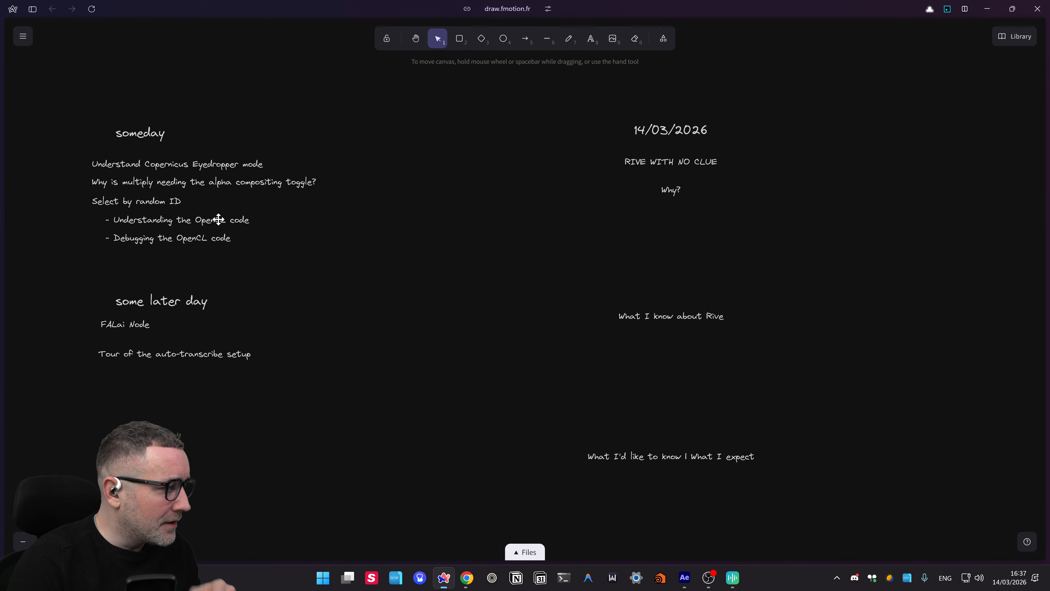
- Centre the view on the RIVE WITH NO CLUE notes and the Why? heading
scroll(356, 221, right, 5)
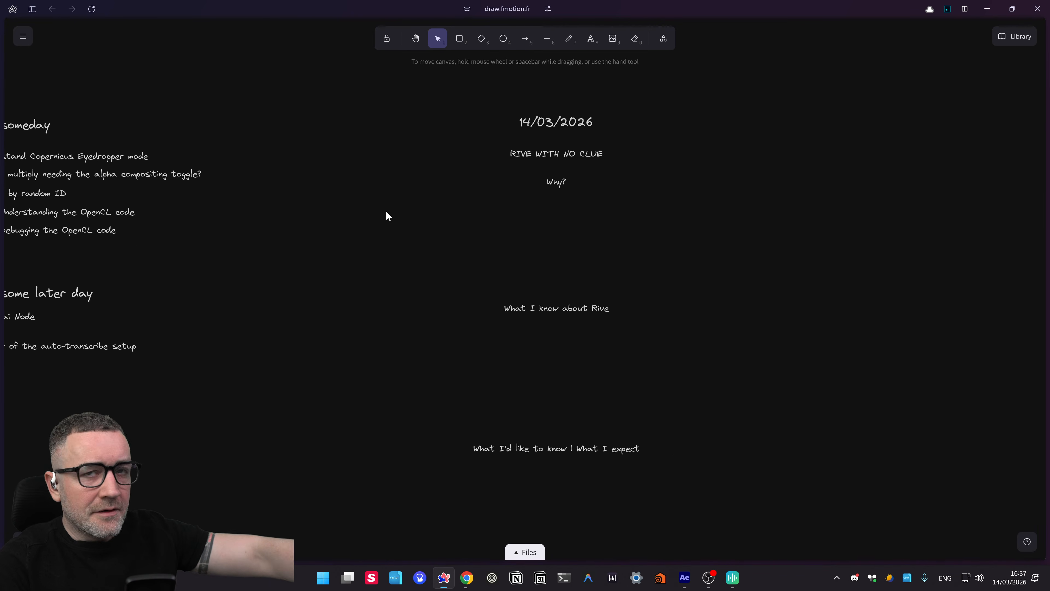
scroll(368, 230, up, 1)
scroll(368, 230, right, 1)
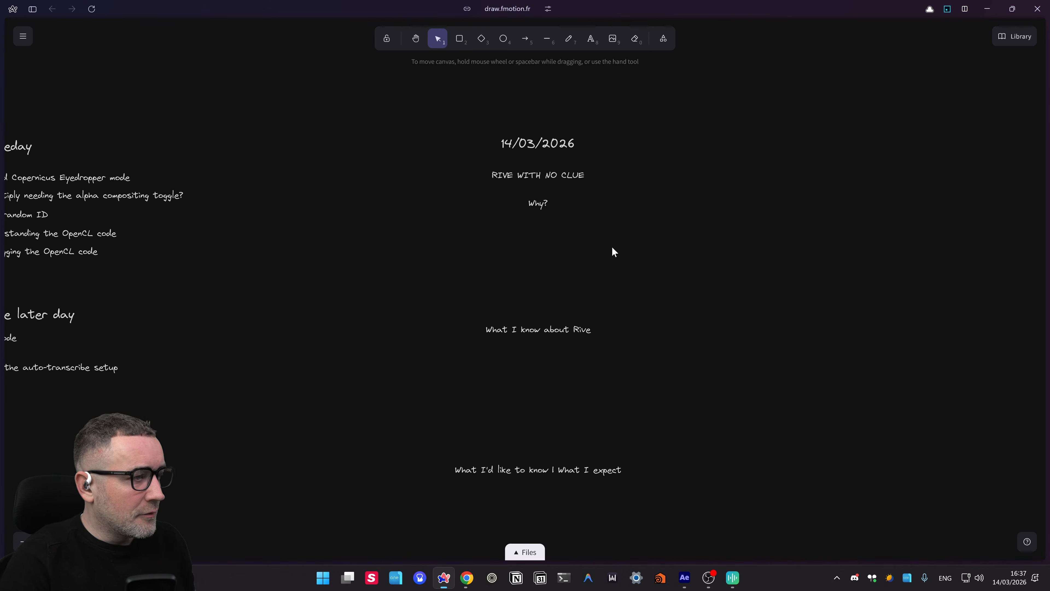
scroll(544, 230, up, 5)
drag(607, 320, 520, 209)
scroll(533, 161, up, 1)
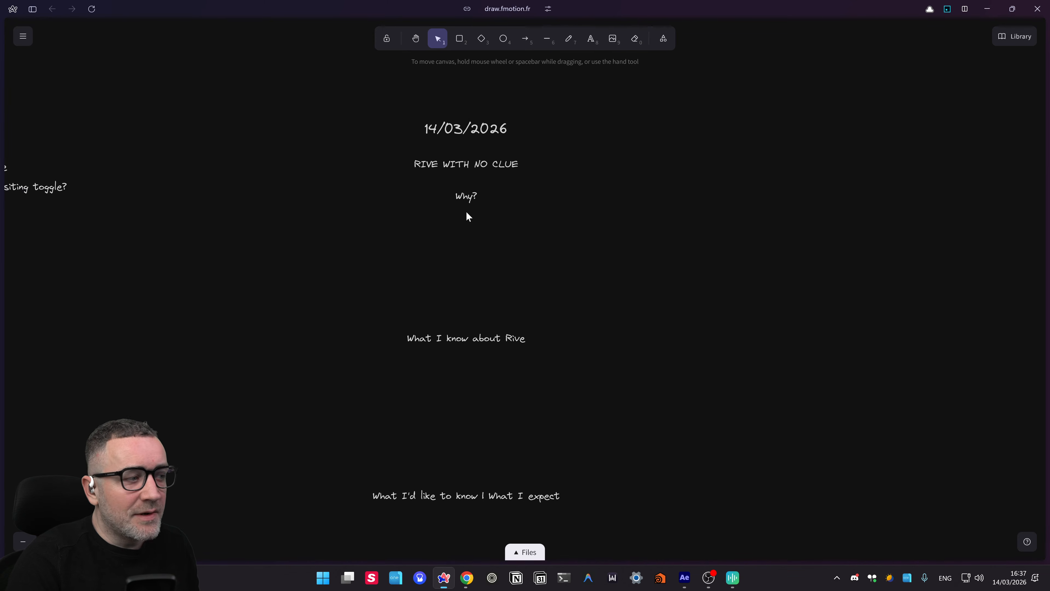
drag(476, 241, 462, 234)
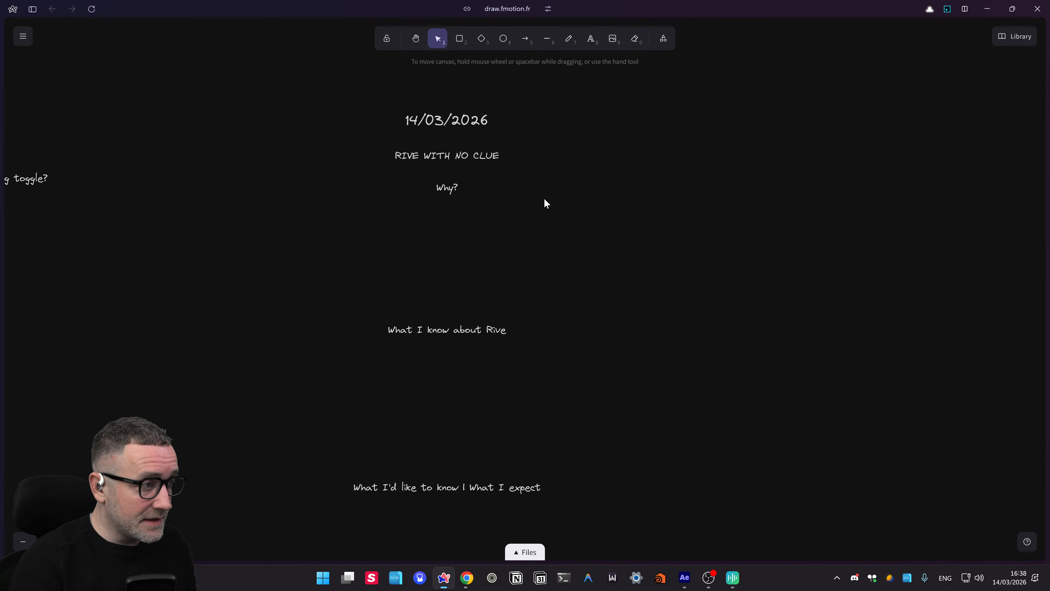
- Add the note 'I need video for the Chrome Web Store' below Why?, without the question mark
key(t)
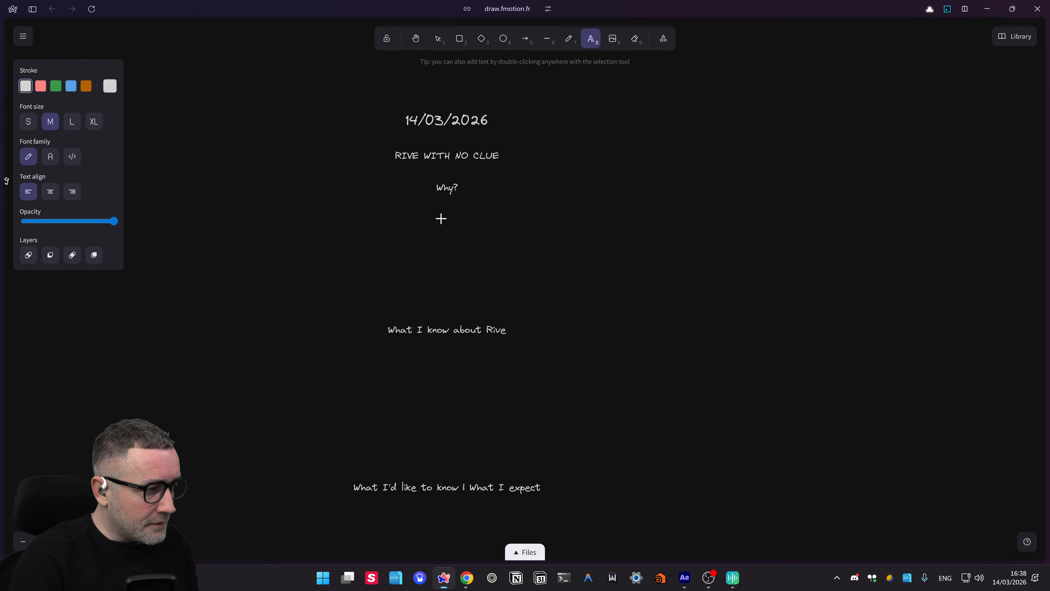
click(438, 219)
key(ctrl+super)
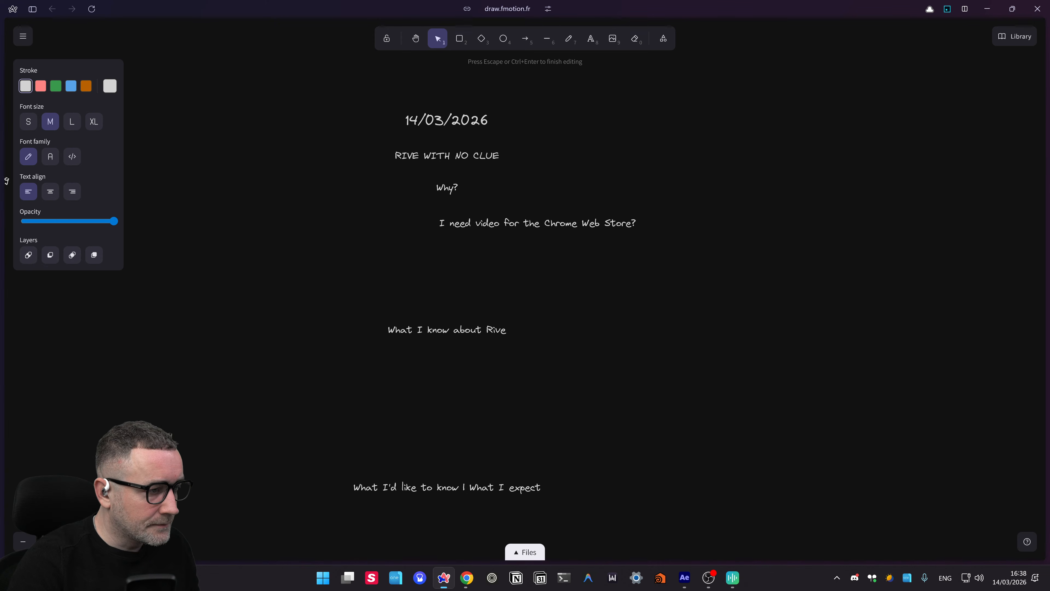
key(Left)
key(BackSpace)
click(559, 269)
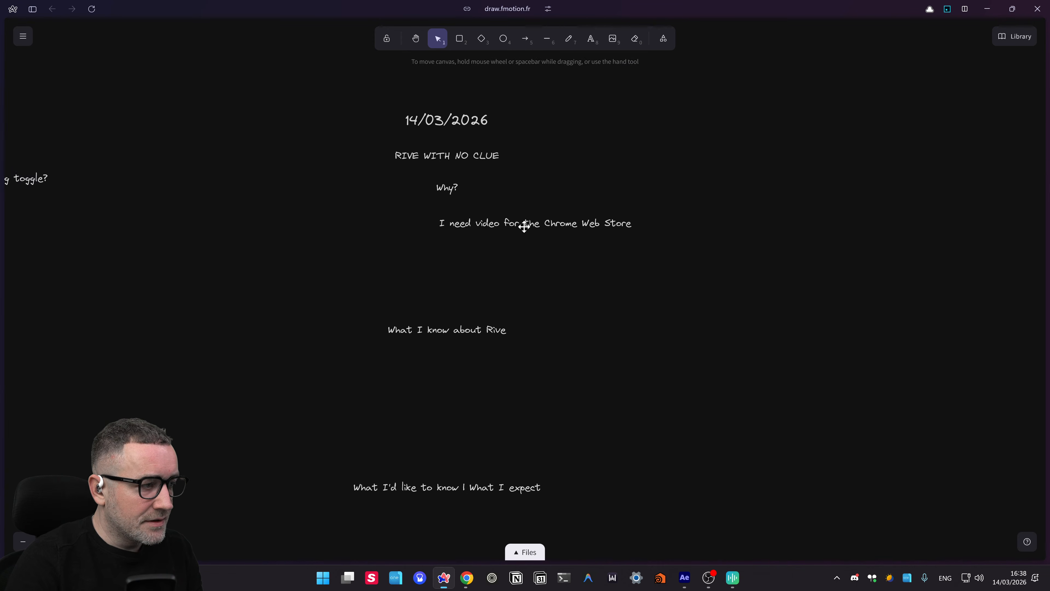
drag(514, 227, 447, 250)
- Rewrite the copied note as the landing-page animation sentence
double_click(447, 250)
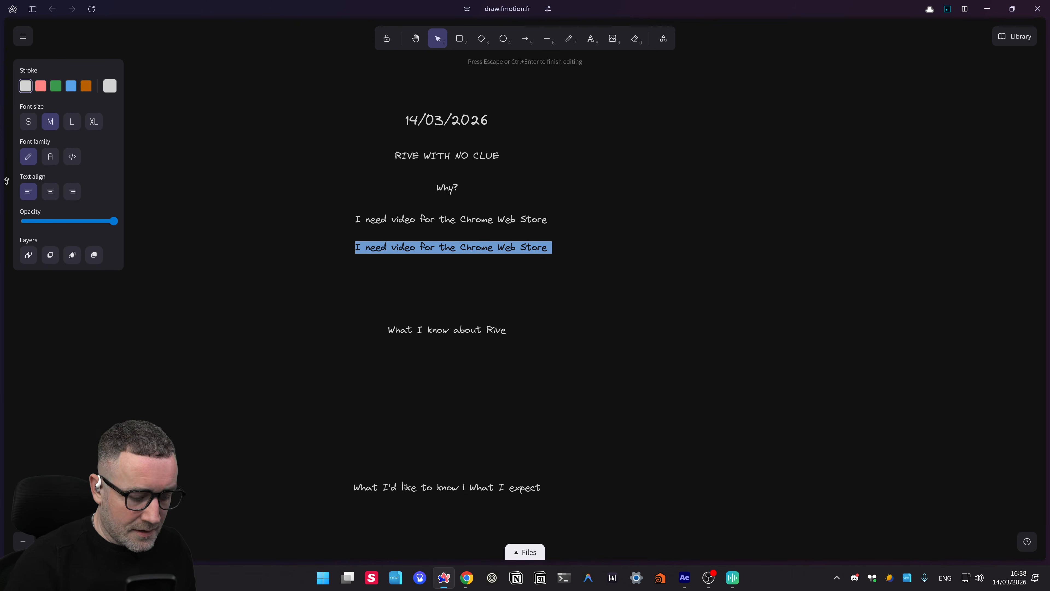
key(ctrl+super)
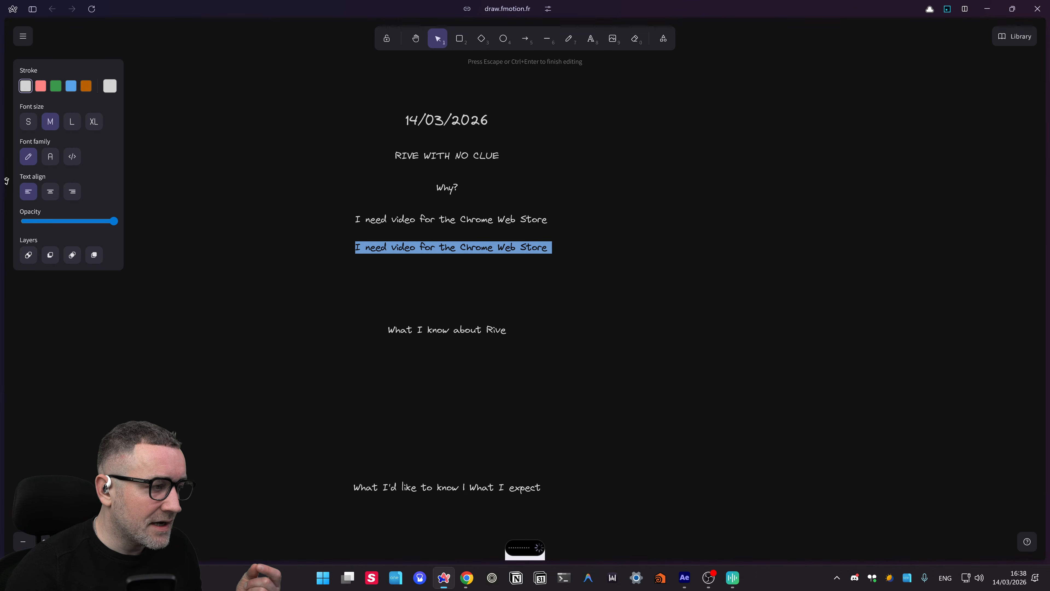
click(514, 274)
double_click(560, 247)
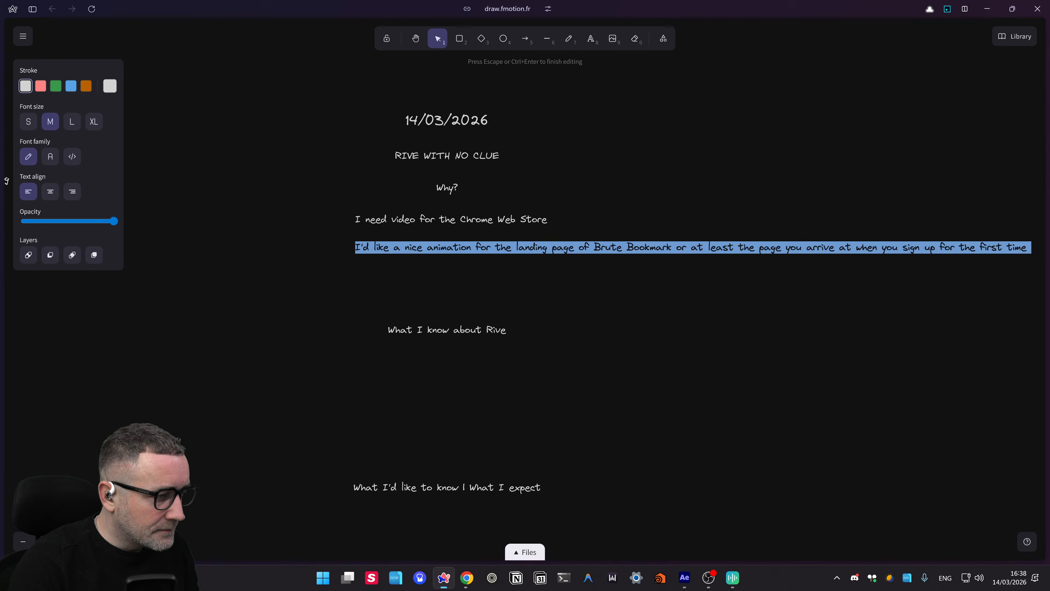
click(556, 248)
drag(552, 248, 930, 248)
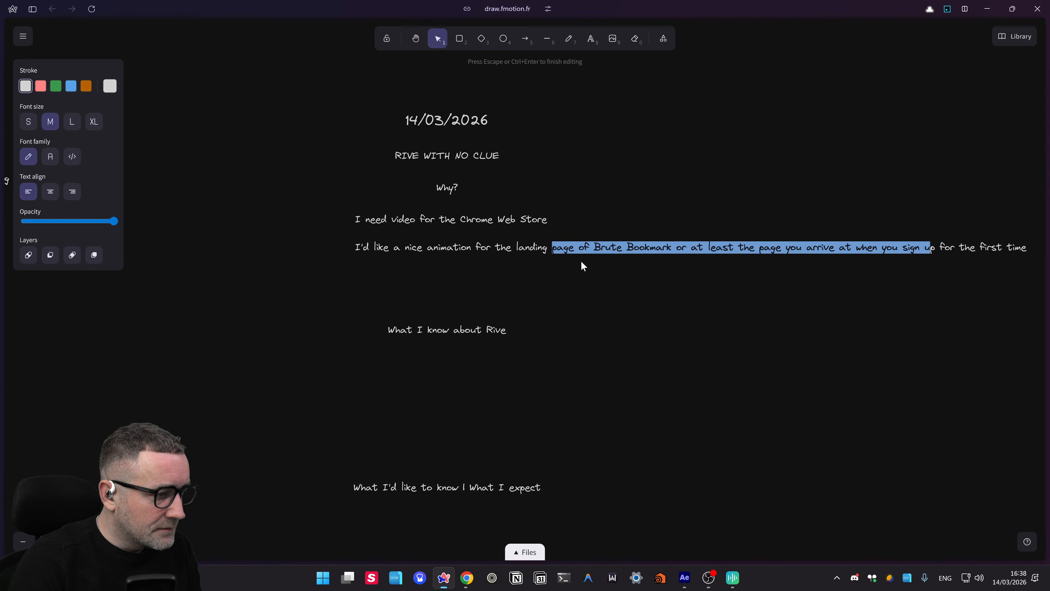
click(581, 263)
- Trim the sentence to end at 'I'd like a nice animation for the landing page' and align it
double_click(589, 244)
click(582, 247)
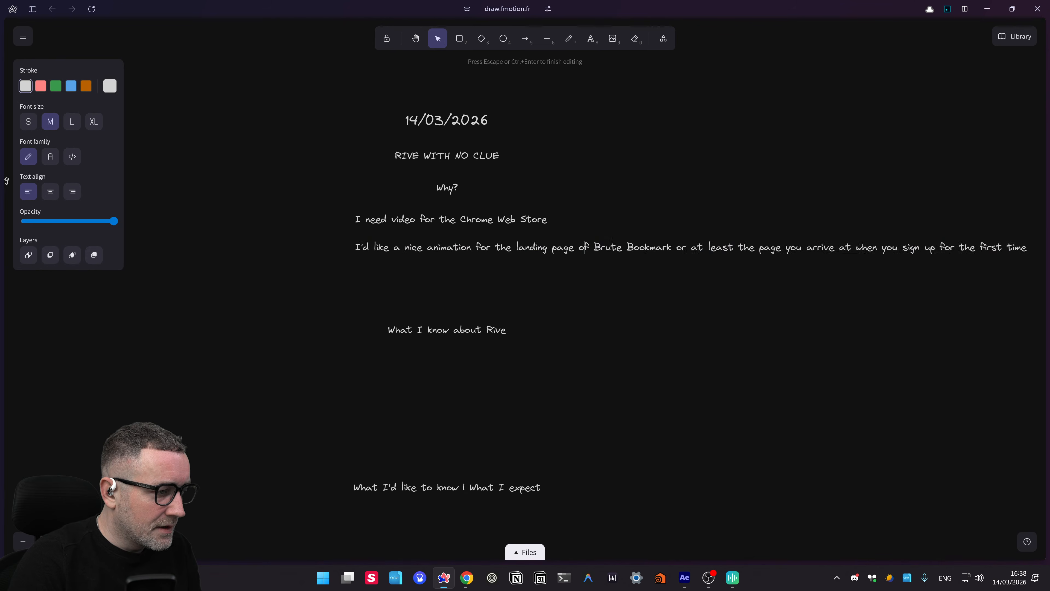
drag(579, 247, 1026, 260)
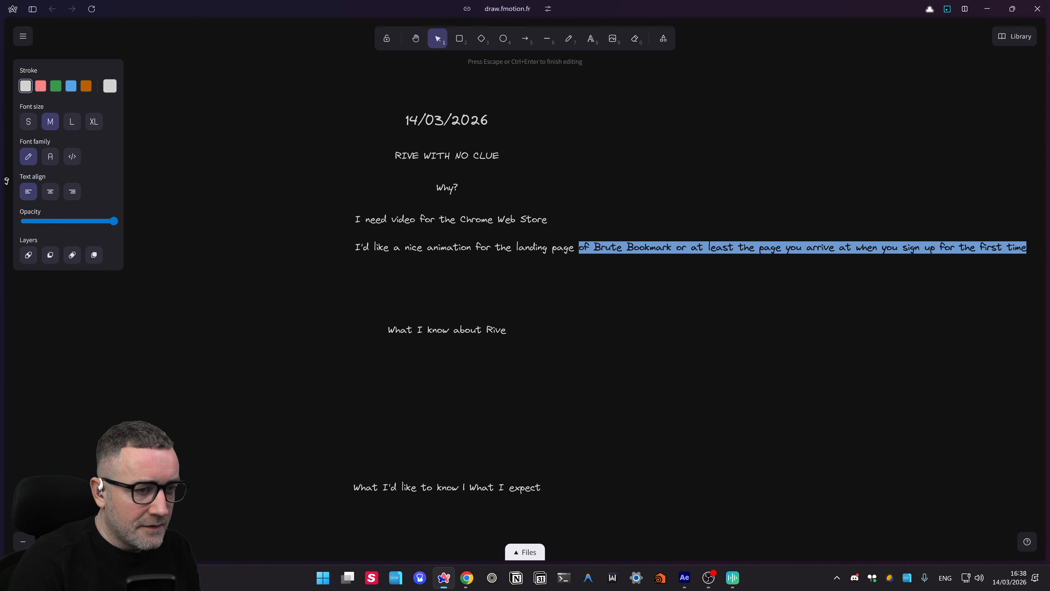
key(BackSpace)
click(495, 287)
drag(422, 245, 417, 243)
click(490, 288)
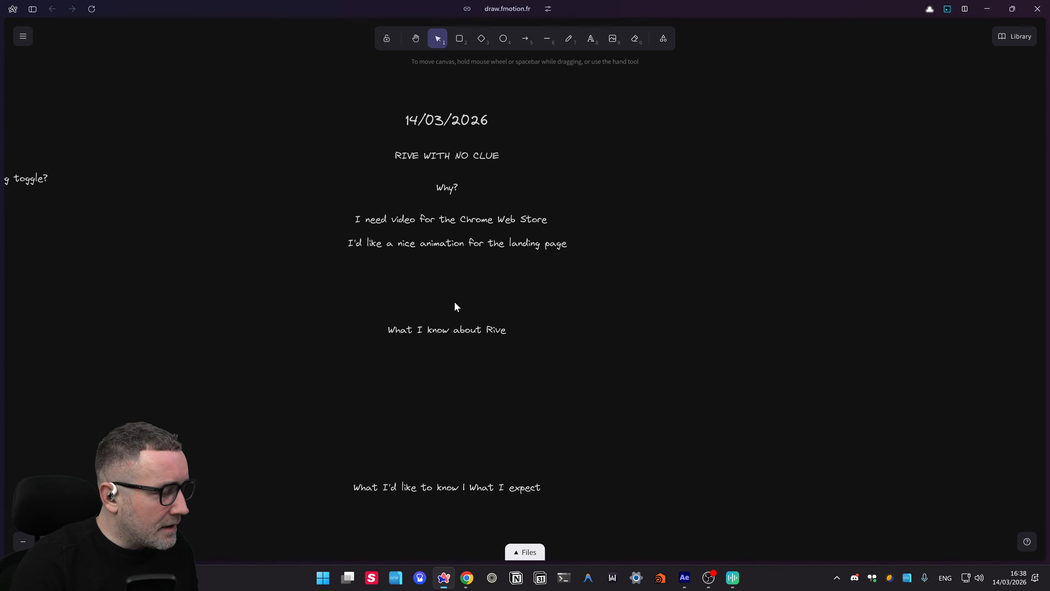
key(ctrl+shift+n)
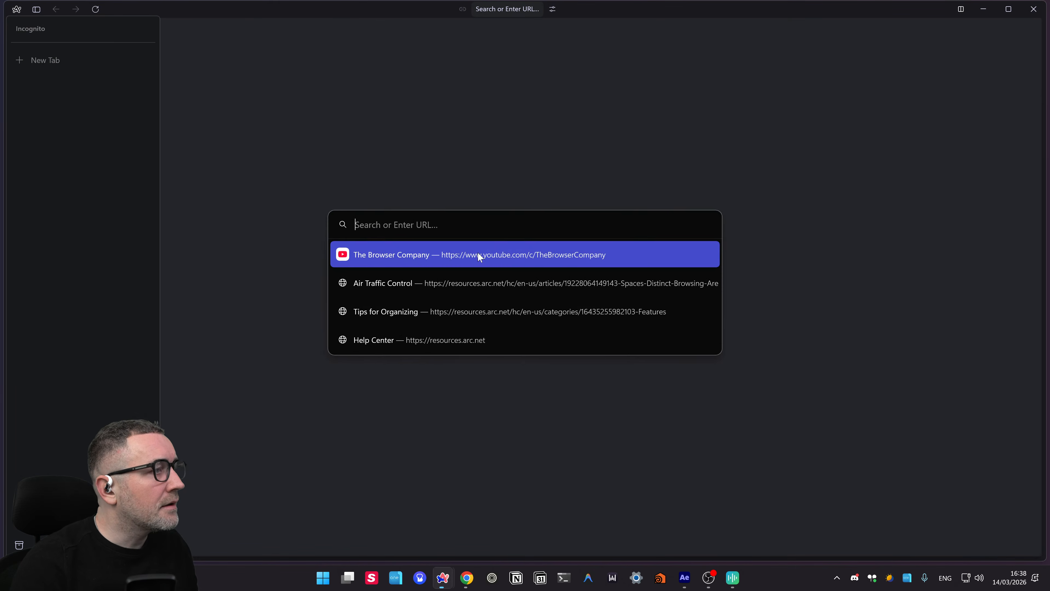
- Maximise the private window and go to brutebookmarks.com by autocompleting 'brute'
click(242, 144)
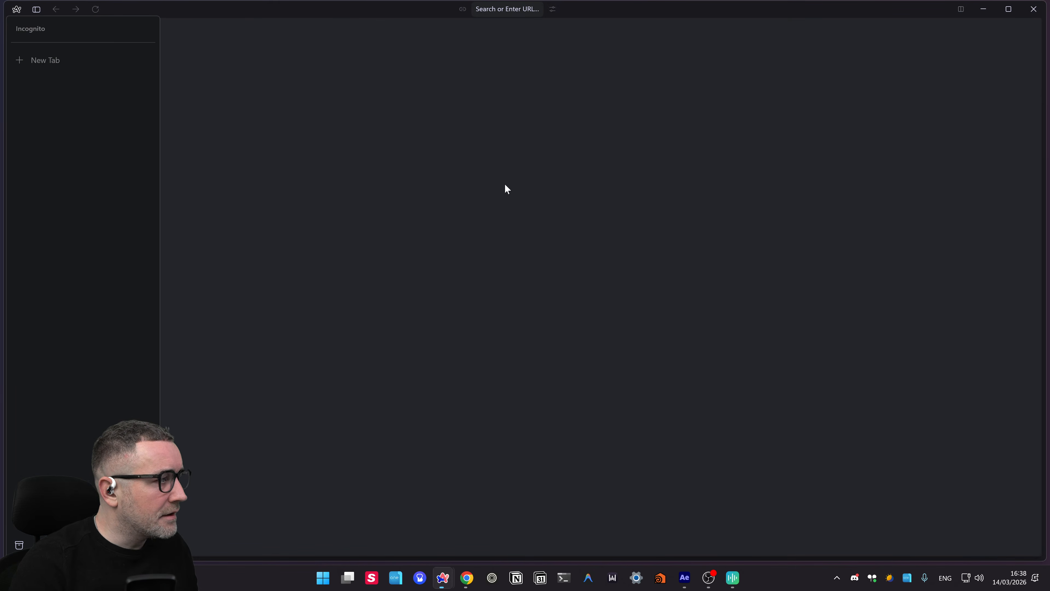
click(1009, 9)
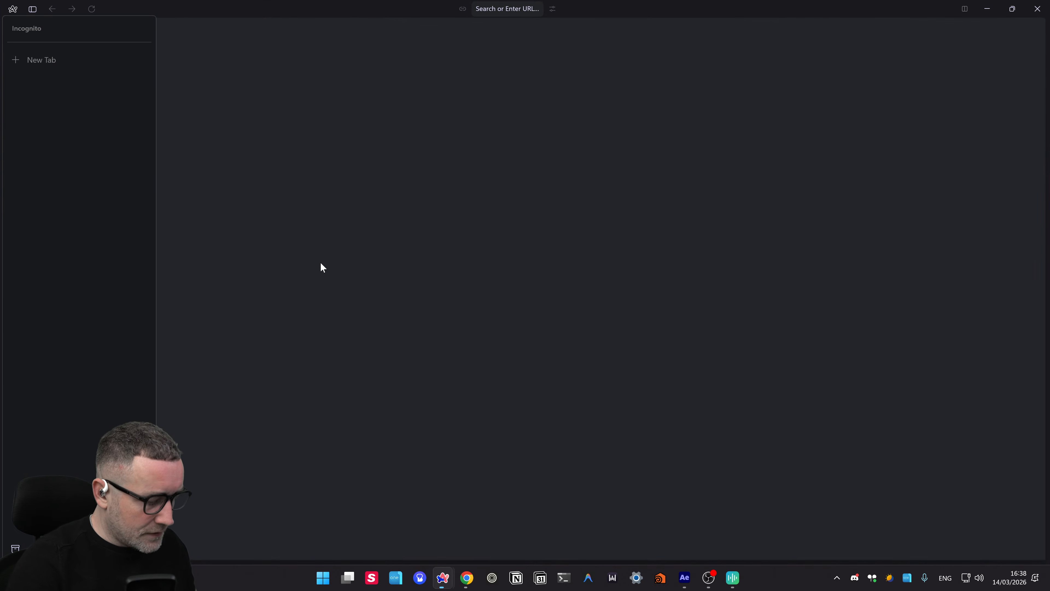
key(ctrl+t)
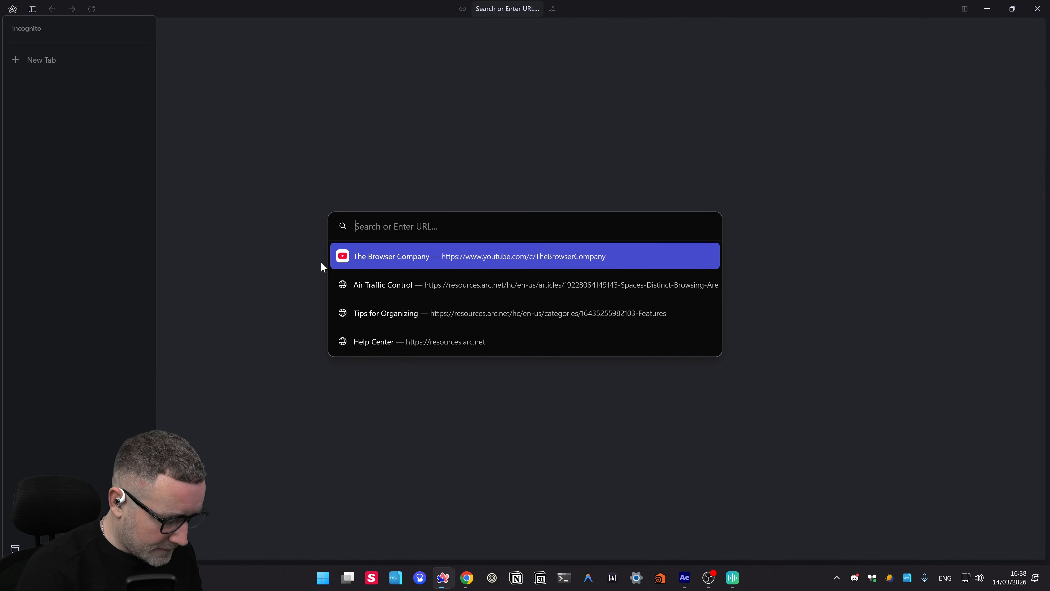
text(brute)
key(Right)
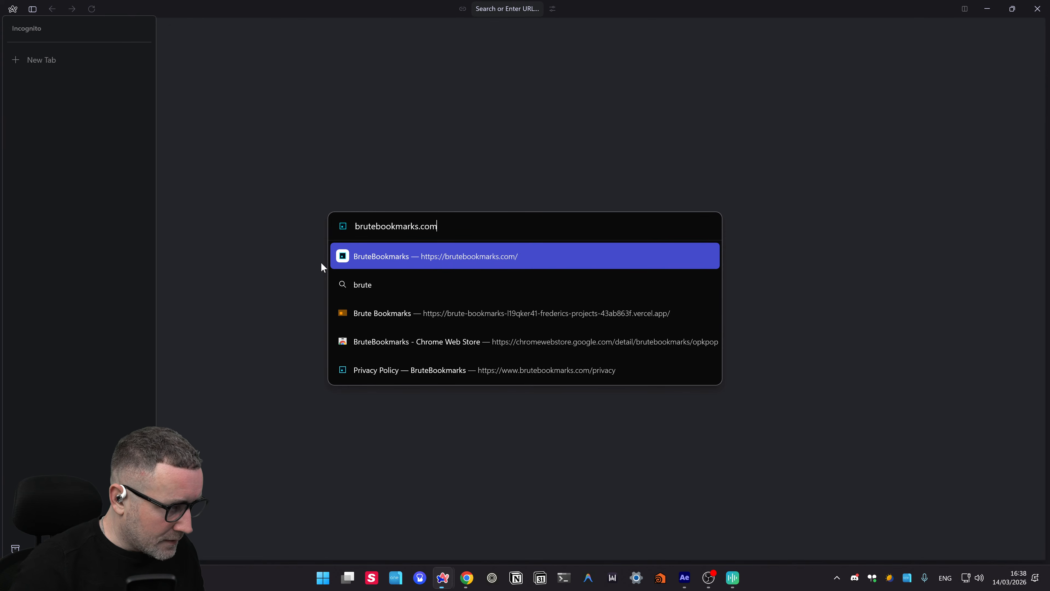
key(Return)
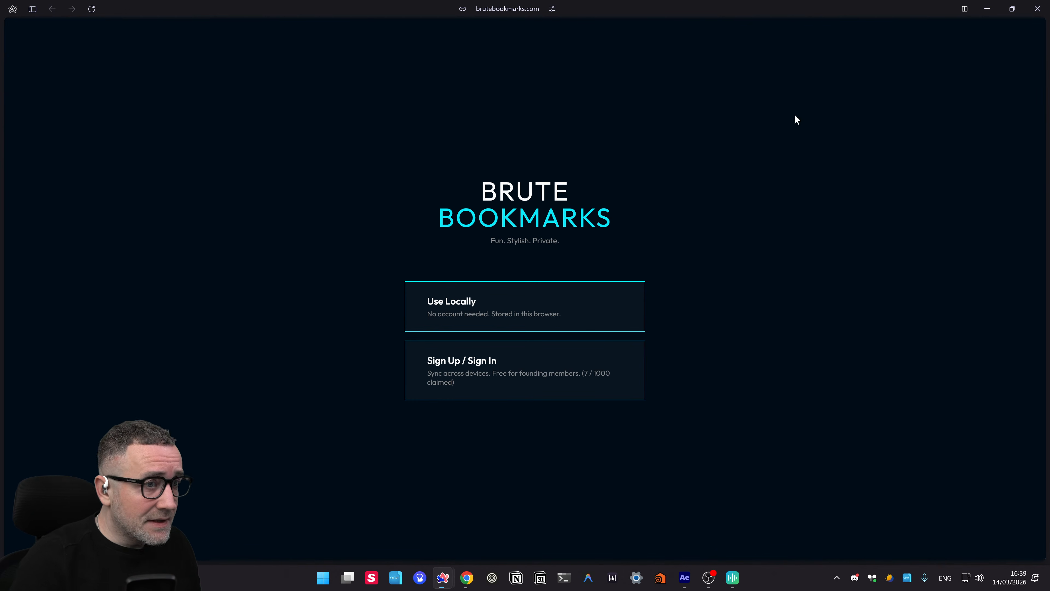
- Close the Brute Bookmarks browser window to return to the Excalidraw notes
click(1040, 8)
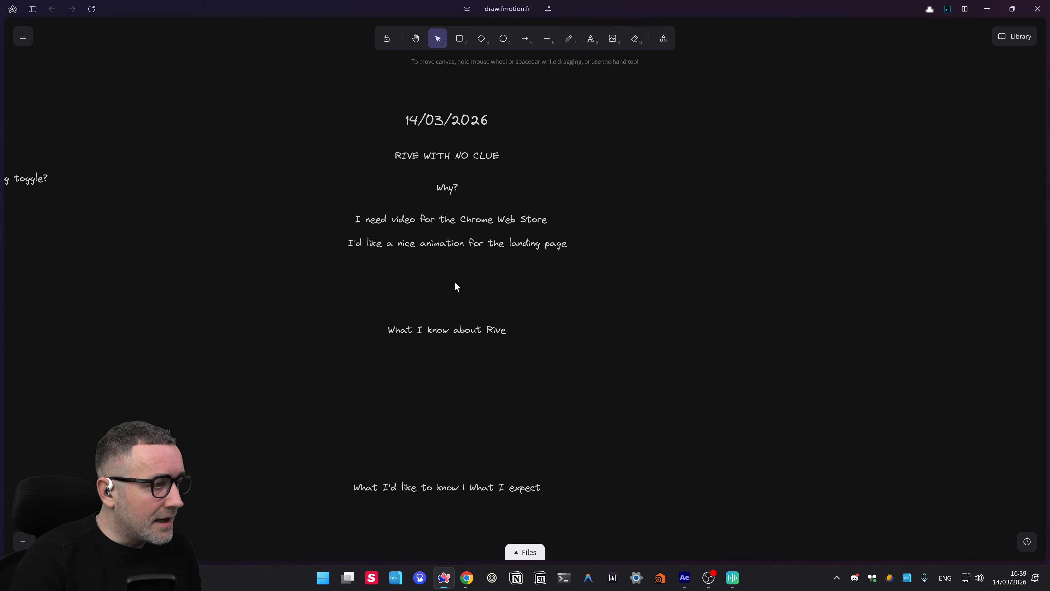
- Duplicate the landing-page line below itself and retype it as 'Reels'
drag(459, 242, 457, 272)
key(Return)
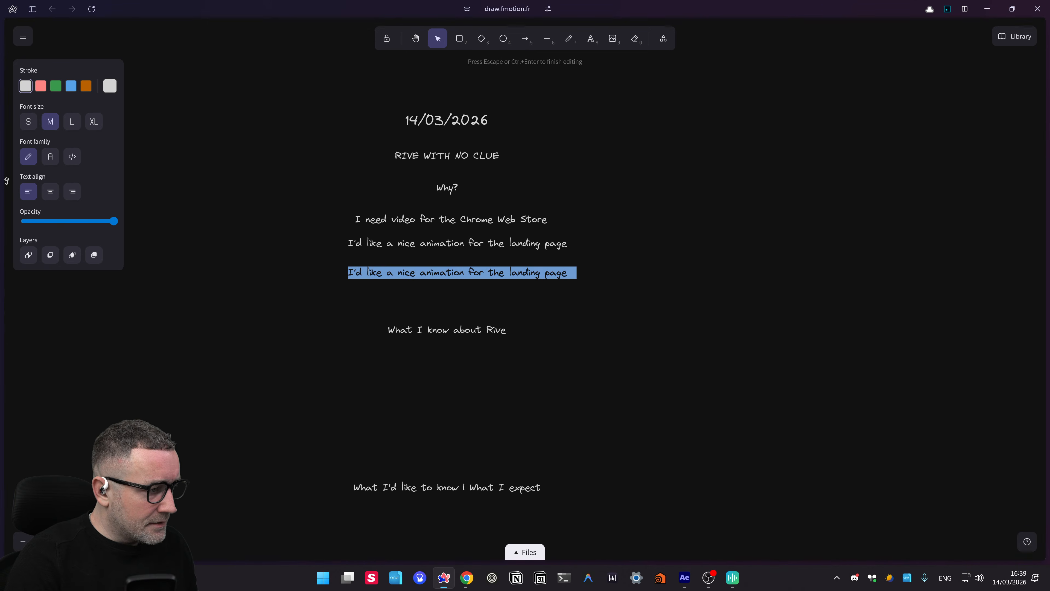
text(Reels)
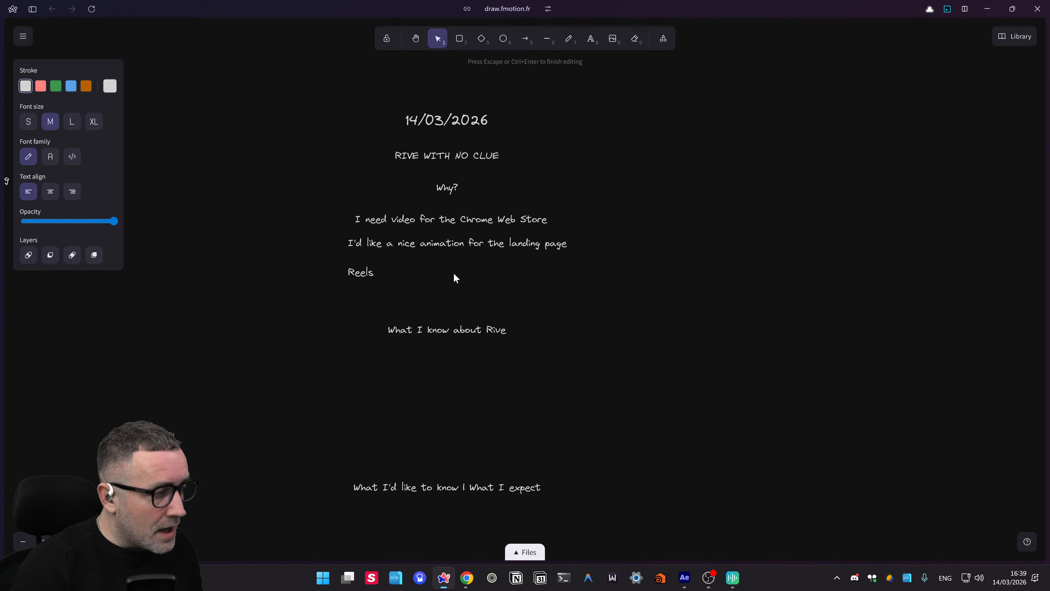
click(455, 275)
drag(353, 276, 438, 278)
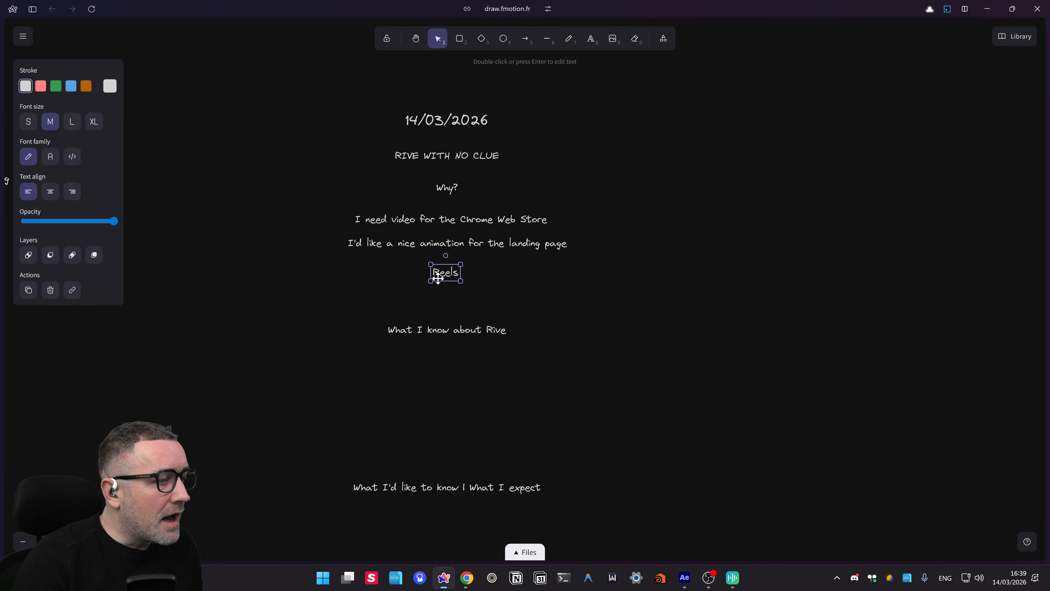
click(614, 285)
- Centre-align the Chrome Web Store, landing-page and Reels lines horizontally
drag(605, 302, 277, 200)
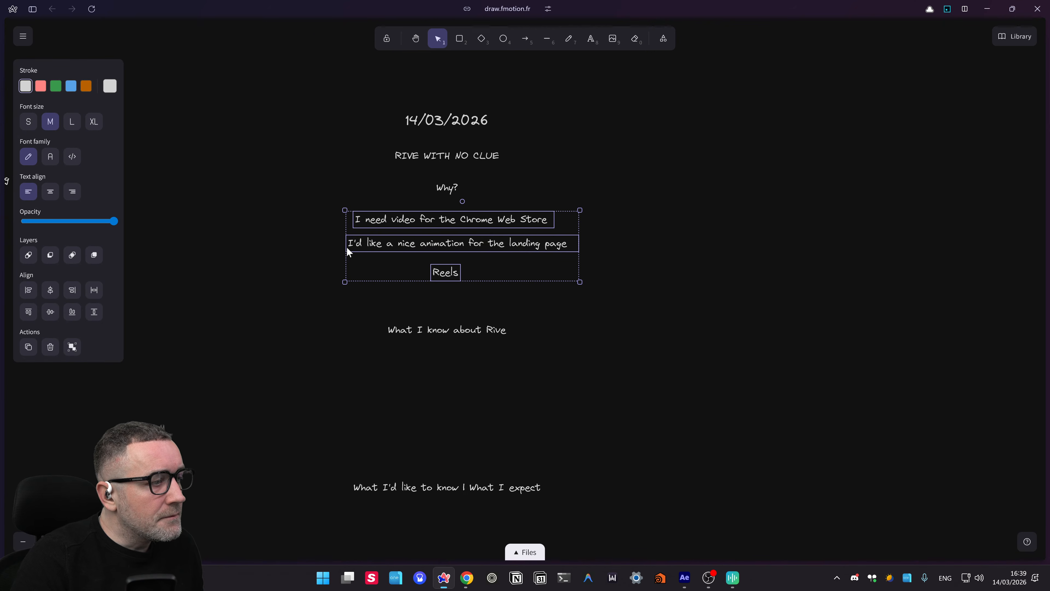
click(50, 290)
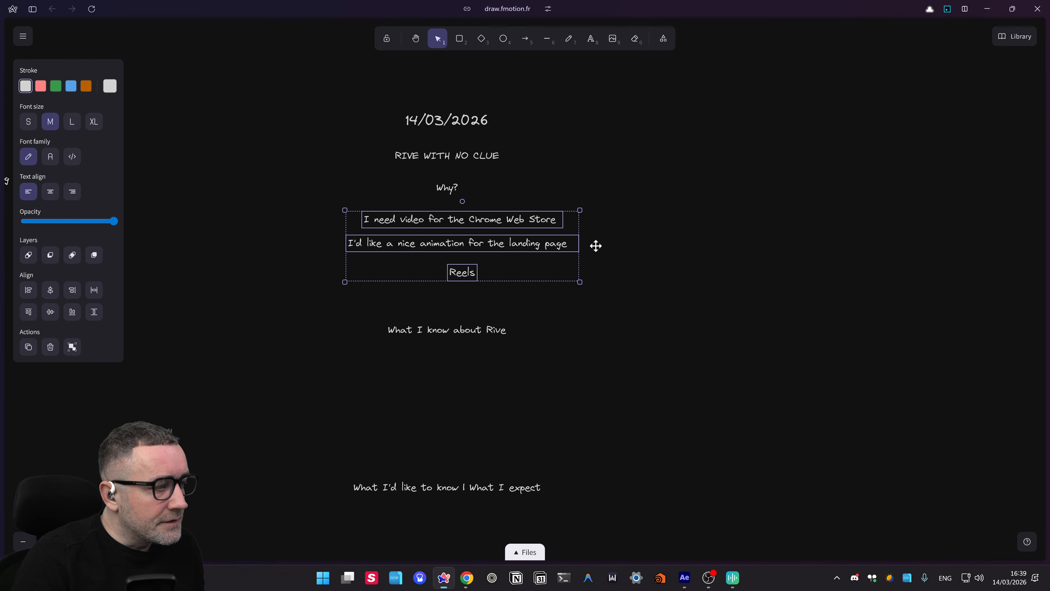
click(422, 295)
drag(459, 274, 445, 266)
click(600, 293)
drag(598, 288, 295, 207)
click(50, 290)
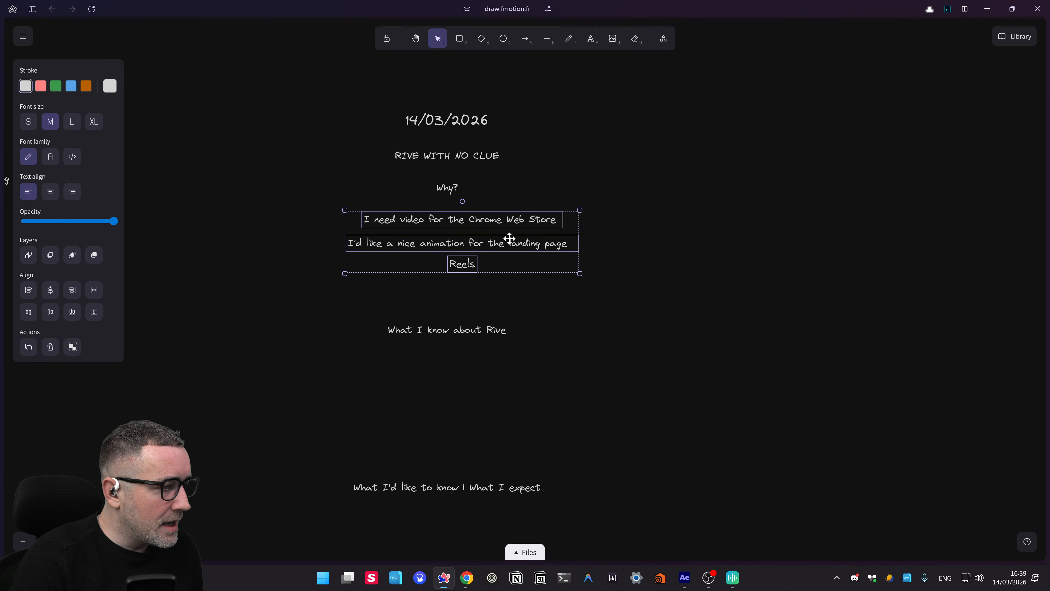
click(628, 261)
- Centre the Why? heading over the three reasons and shift the group left
drag(311, 182, 258, 173)
click(42, 289)
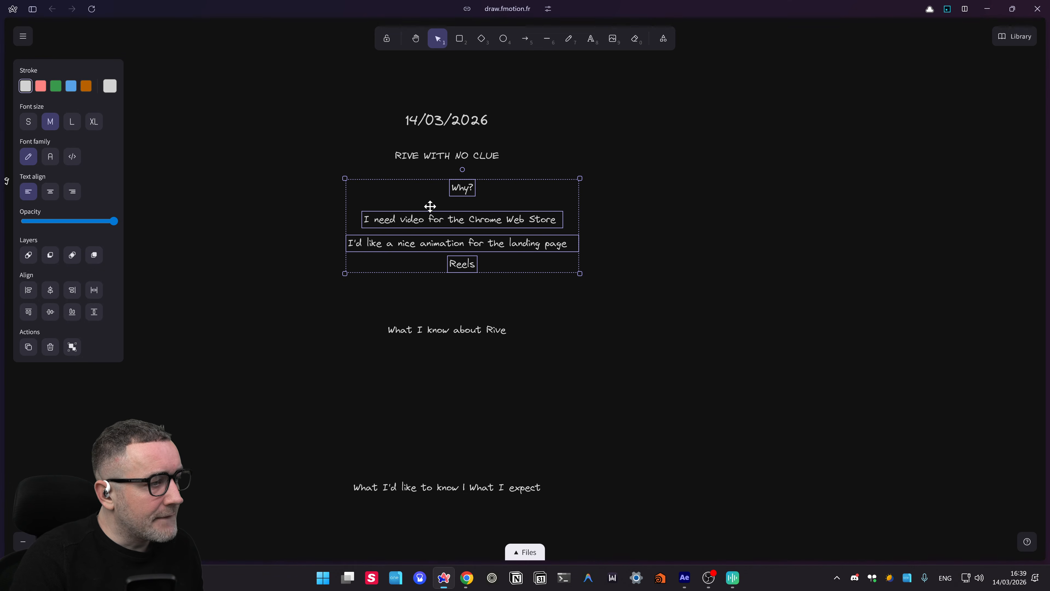
drag(461, 195, 443, 195)
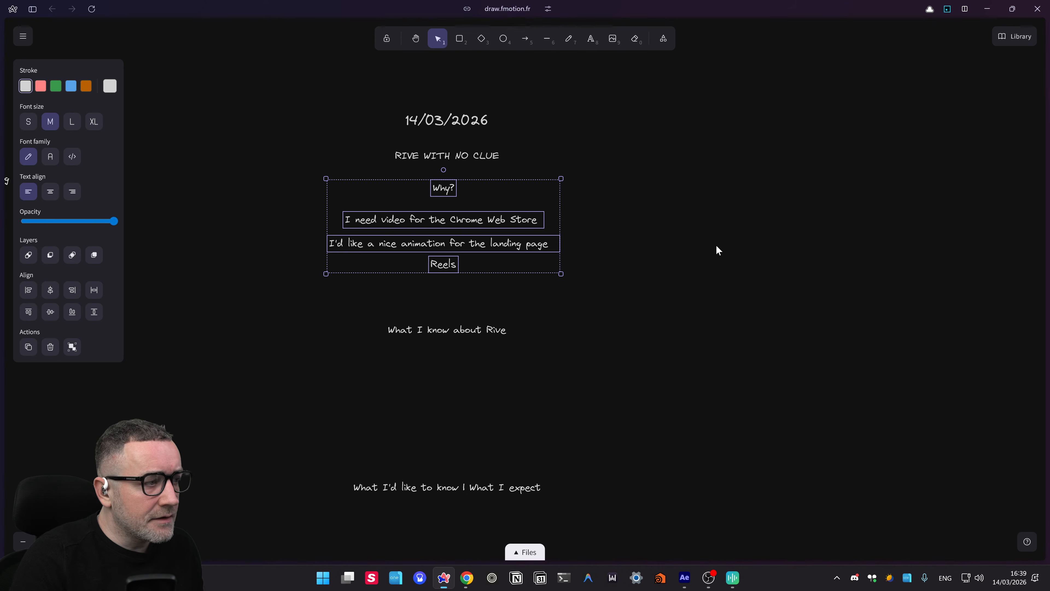
click(632, 305)
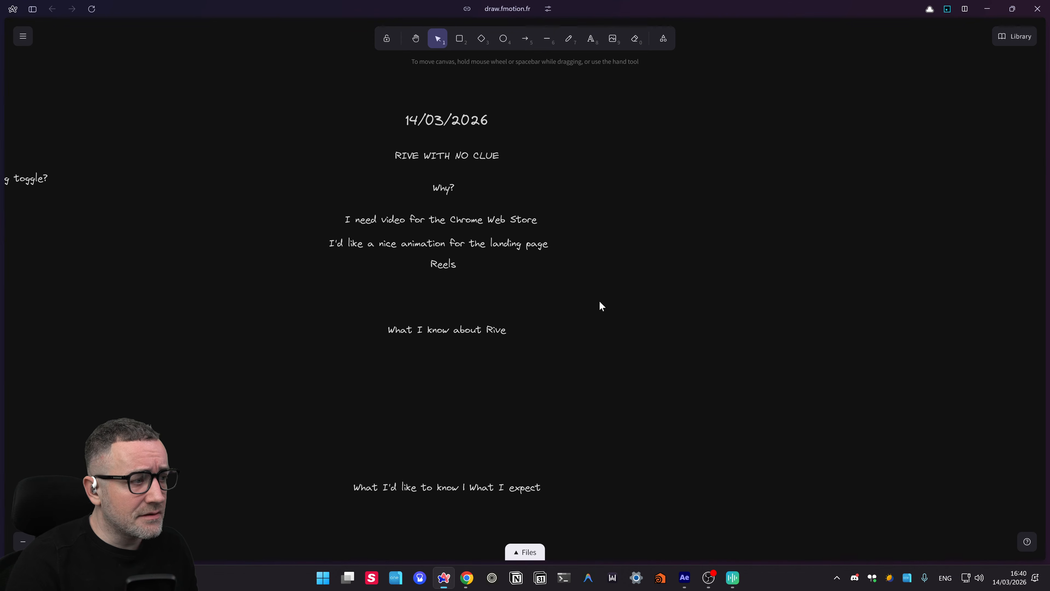
- Inspect the Reels, landing-page and Why? text elements by selecting each
click(435, 265)
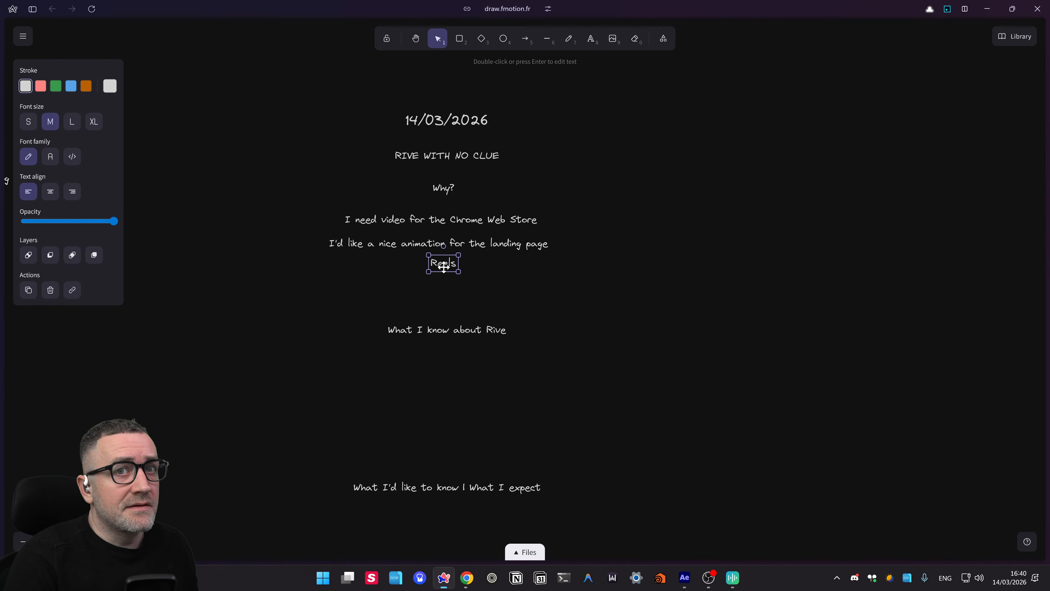
scroll(591, 277, left, 2)
scroll(630, 283, left, 1)
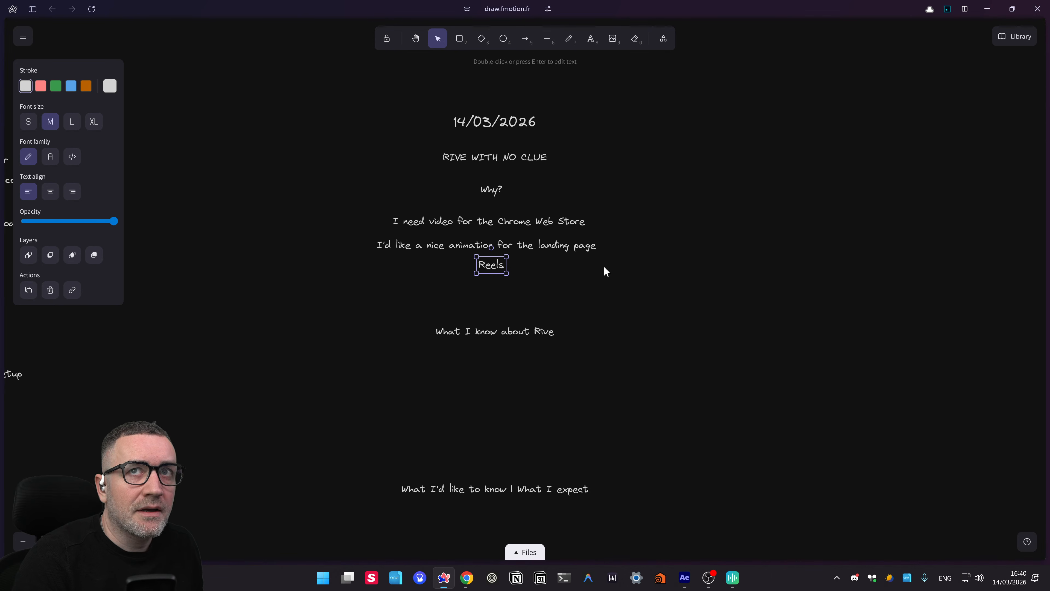
double_click(469, 244)
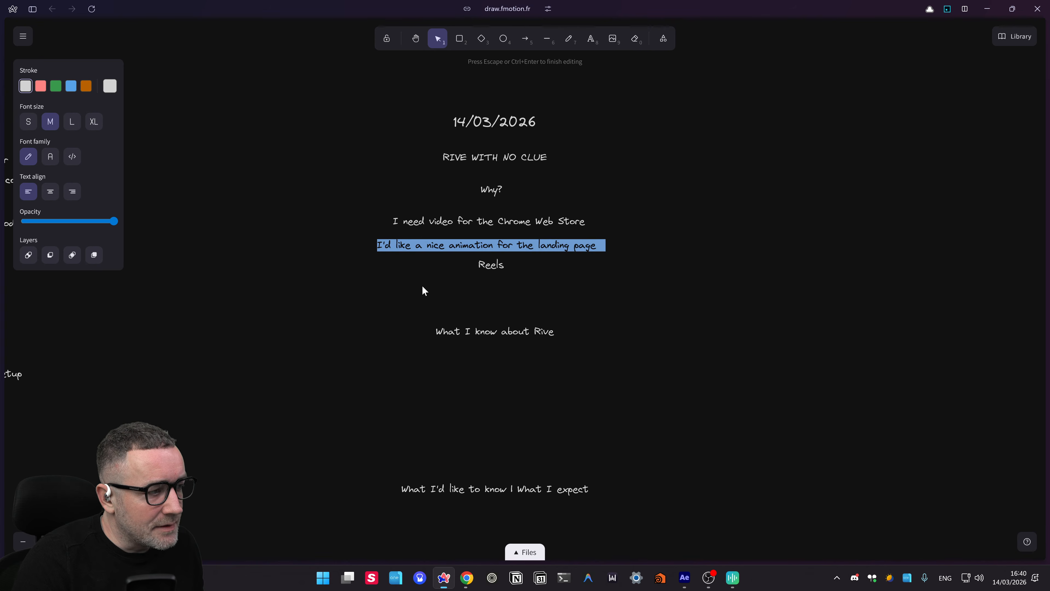
click(534, 199)
click(491, 190)
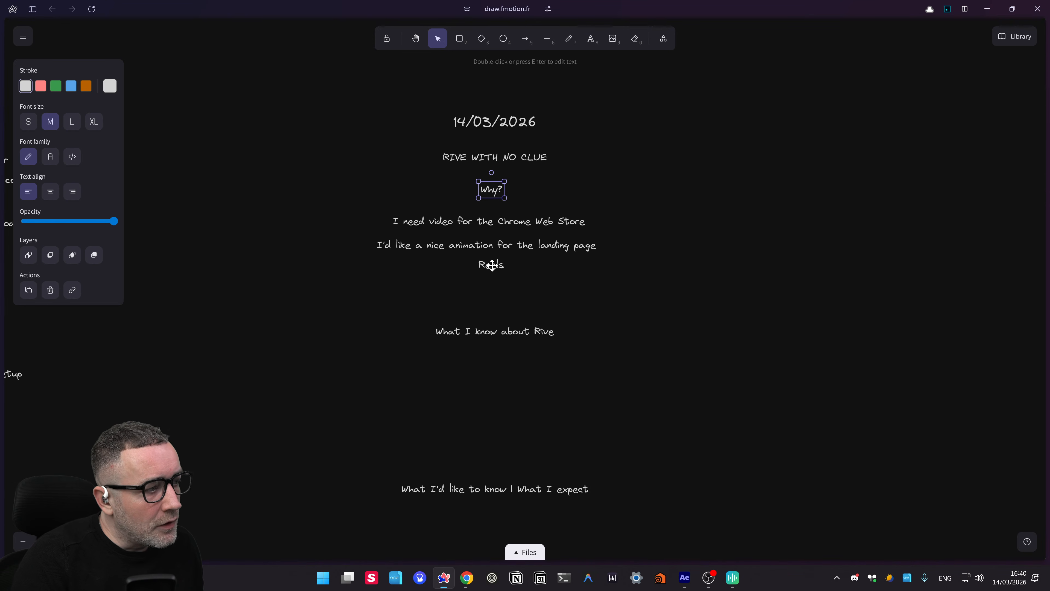
click(487, 250)
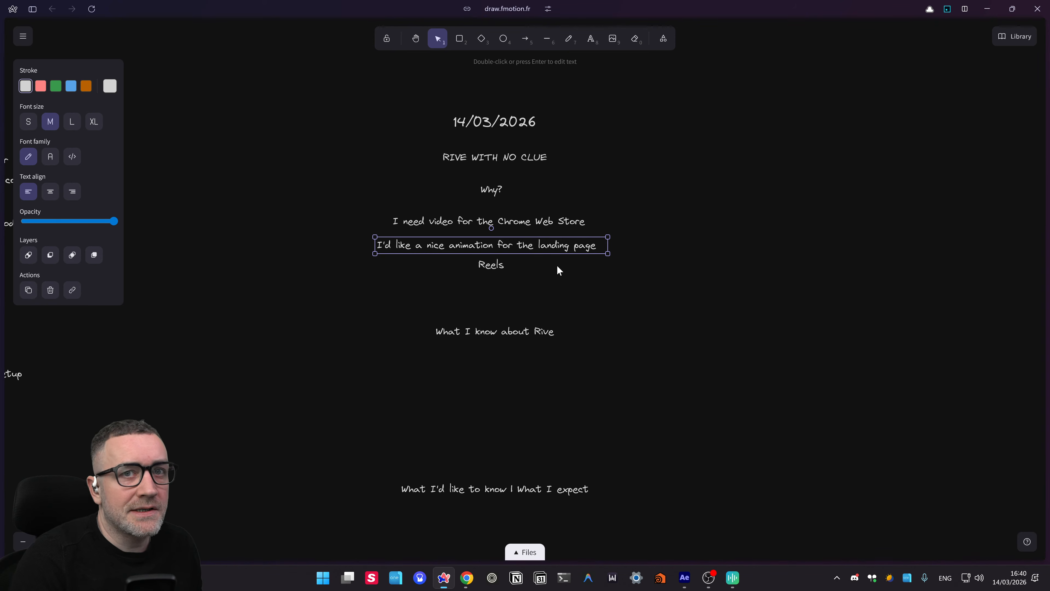
click(537, 270)
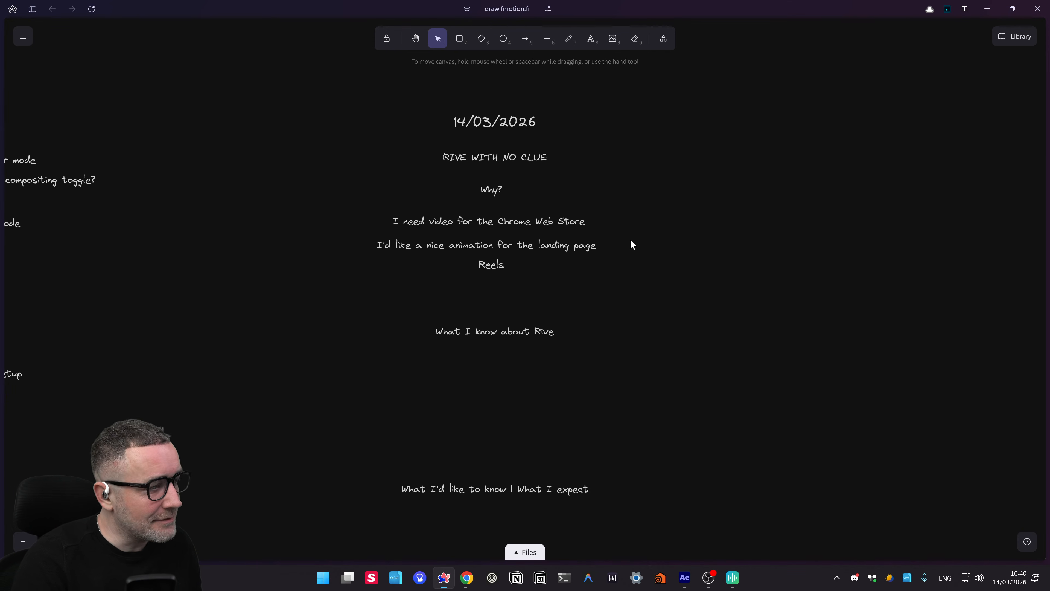
- Copy the Reels note down below the What I know about Rive heading
drag(576, 266, 634, 257)
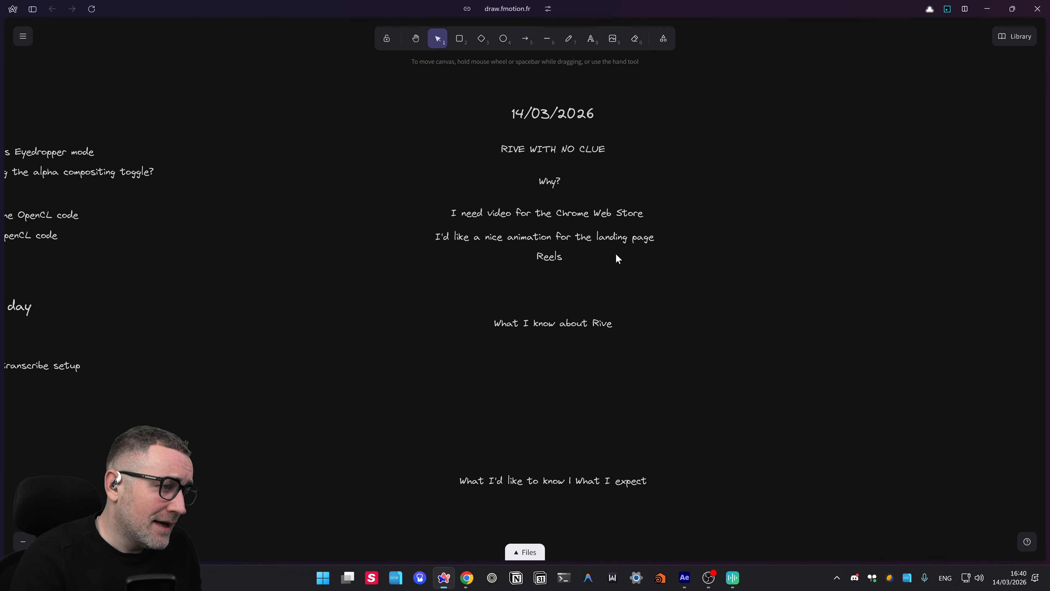
scroll(575, 283, down, 1)
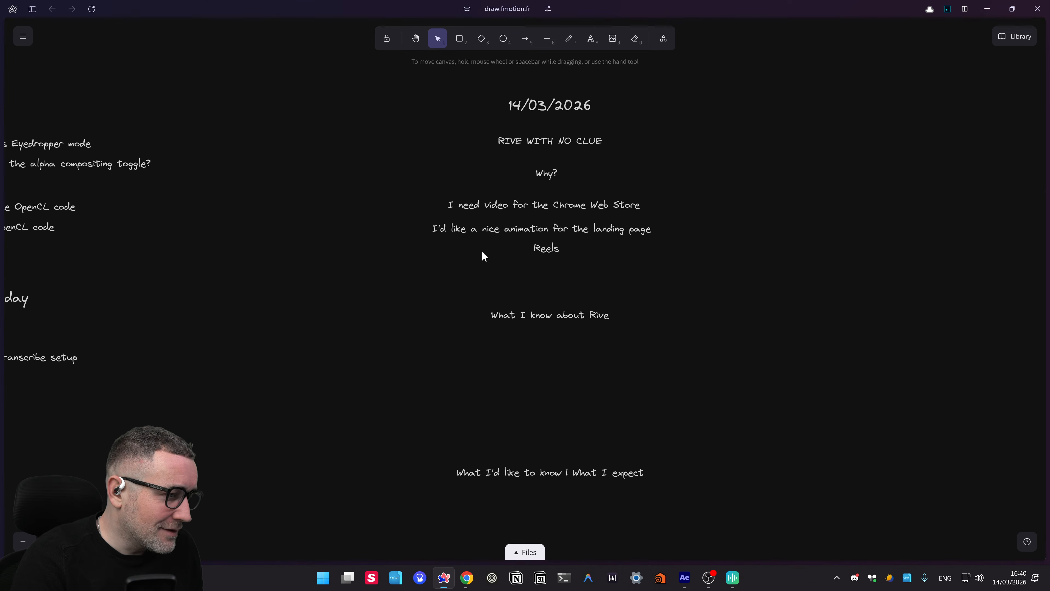
drag(694, 268, 324, 187)
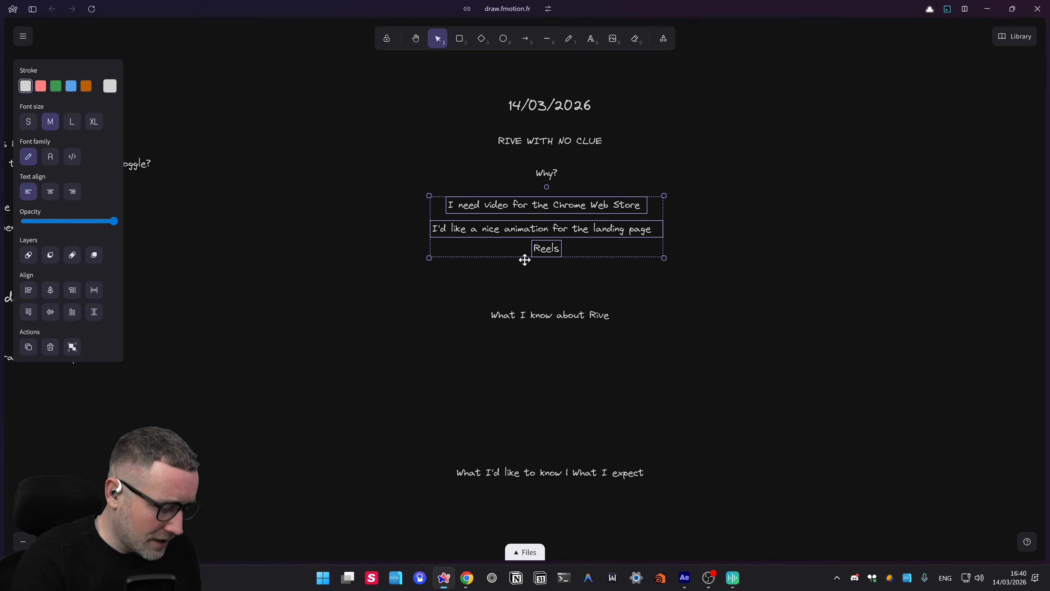
click(515, 305)
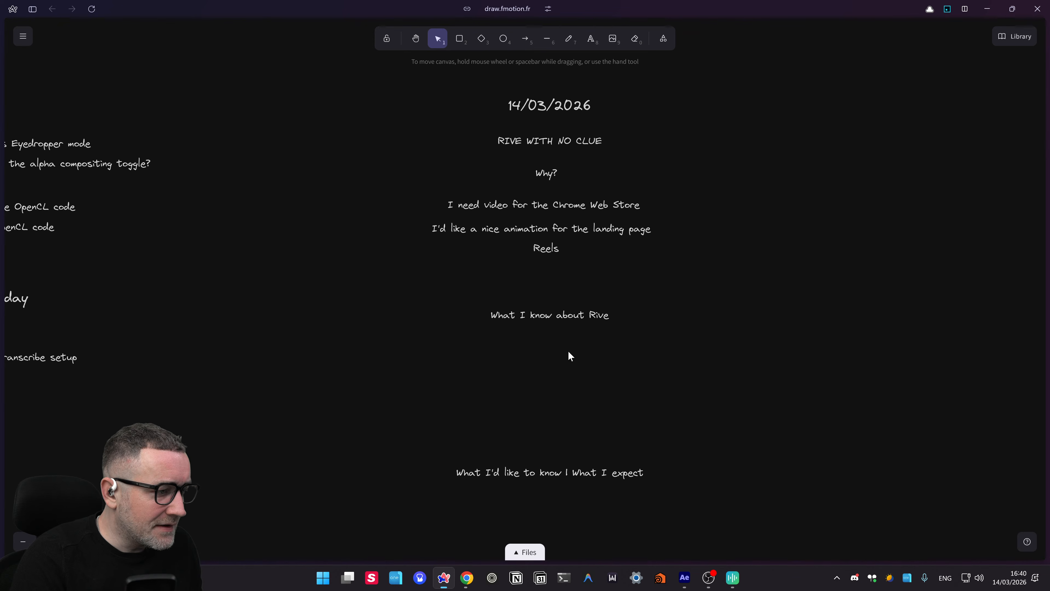
scroll(663, 243, down, 2)
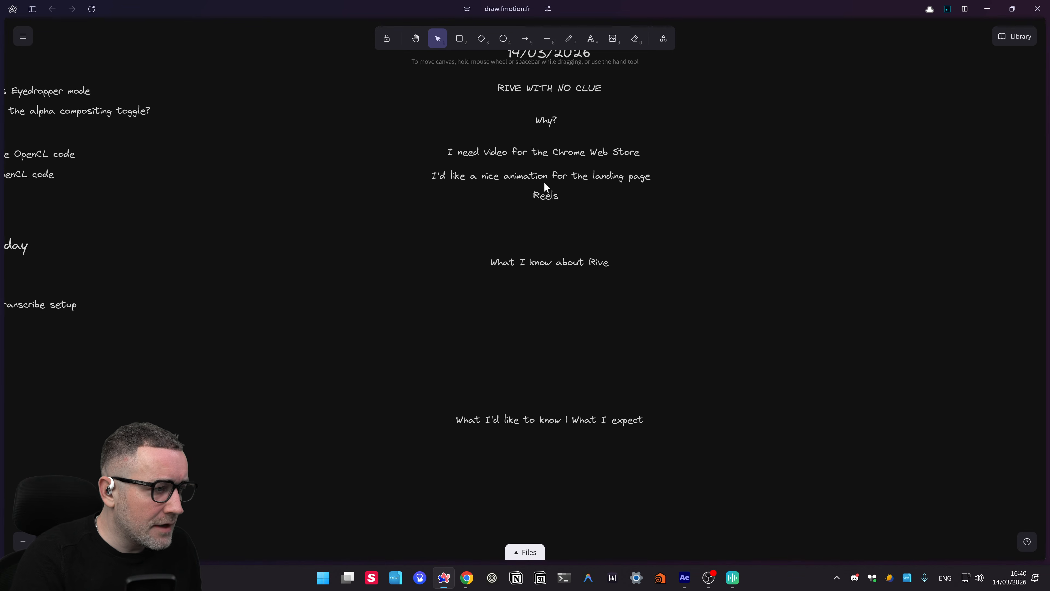
drag(546, 195, 541, 294)
- Replace the copied Reels text with the School of Motion podcast note under the heading
double_click(541, 295)
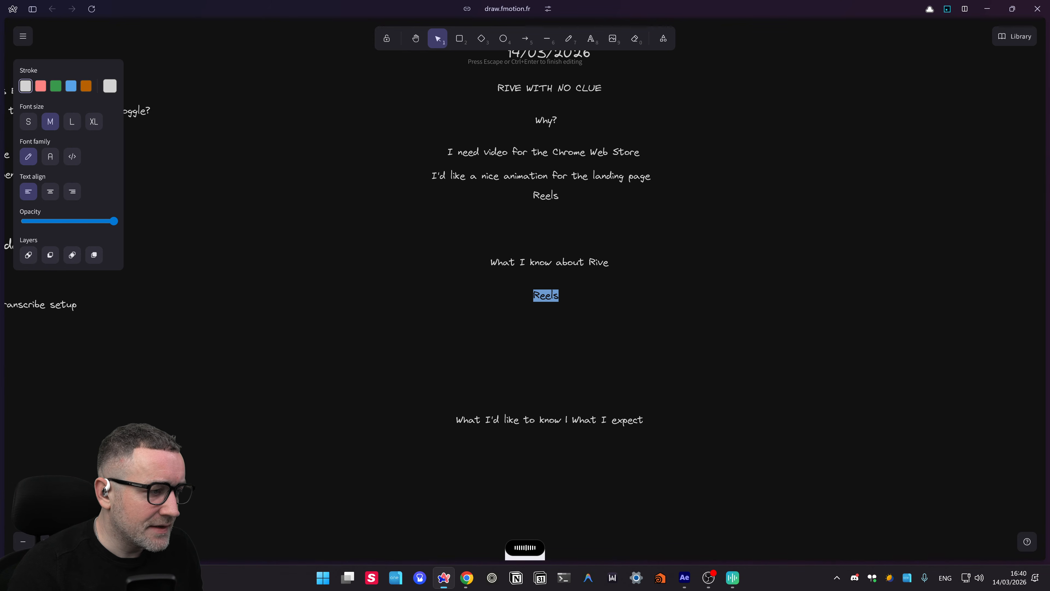
text(Discovered through School of Motion podcast)
click(568, 324)
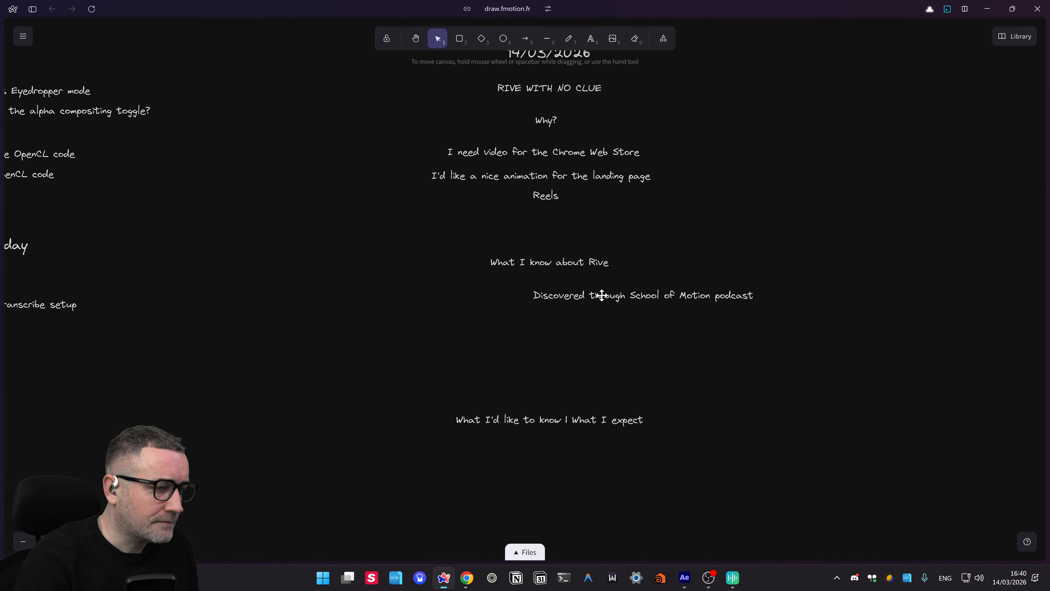
drag(599, 295, 556, 310)
- Dictate 'Hive as a renderer built from the ground up to render vector graphics' over the copy
double_click(537, 313)
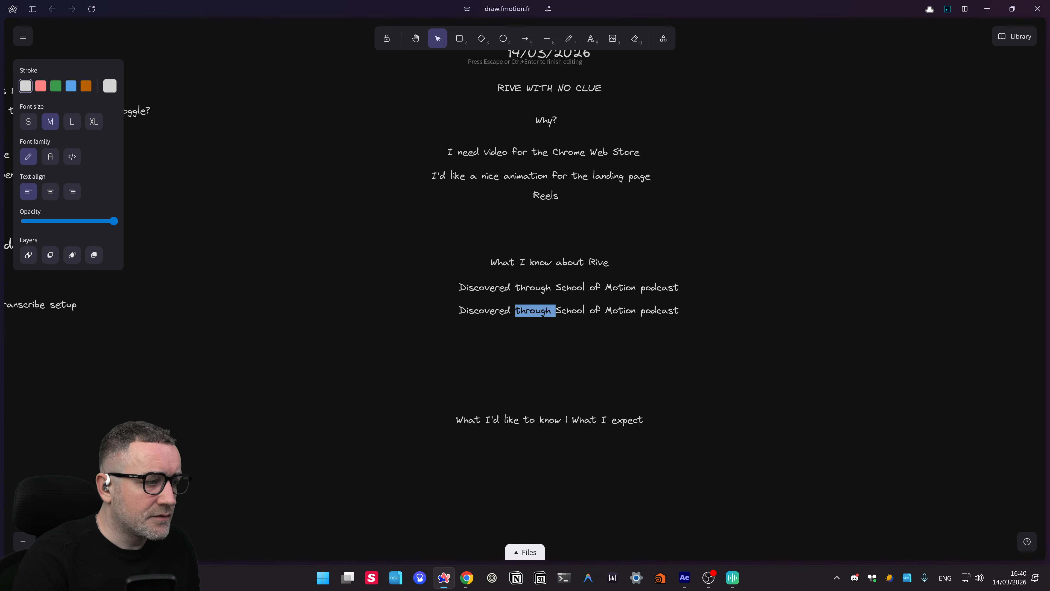
key(ctrl+a)
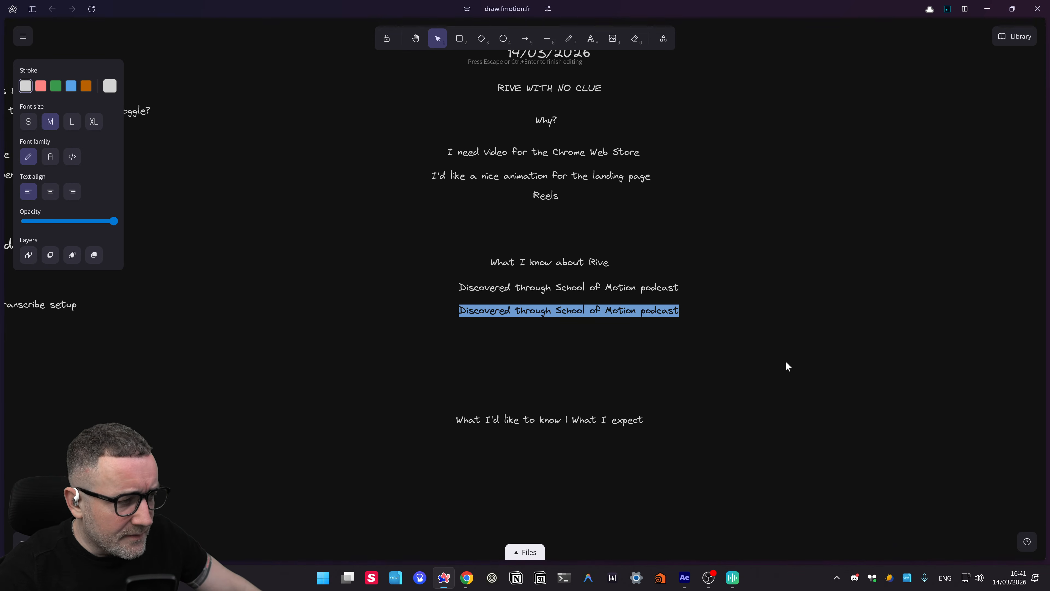
key(ctrl+super)
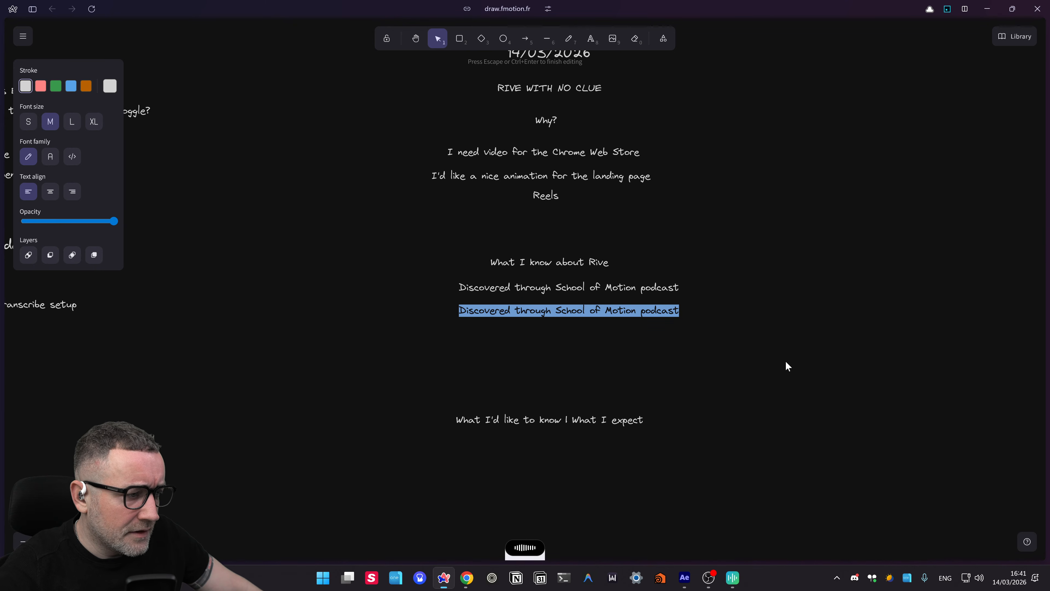
click(774, 343)
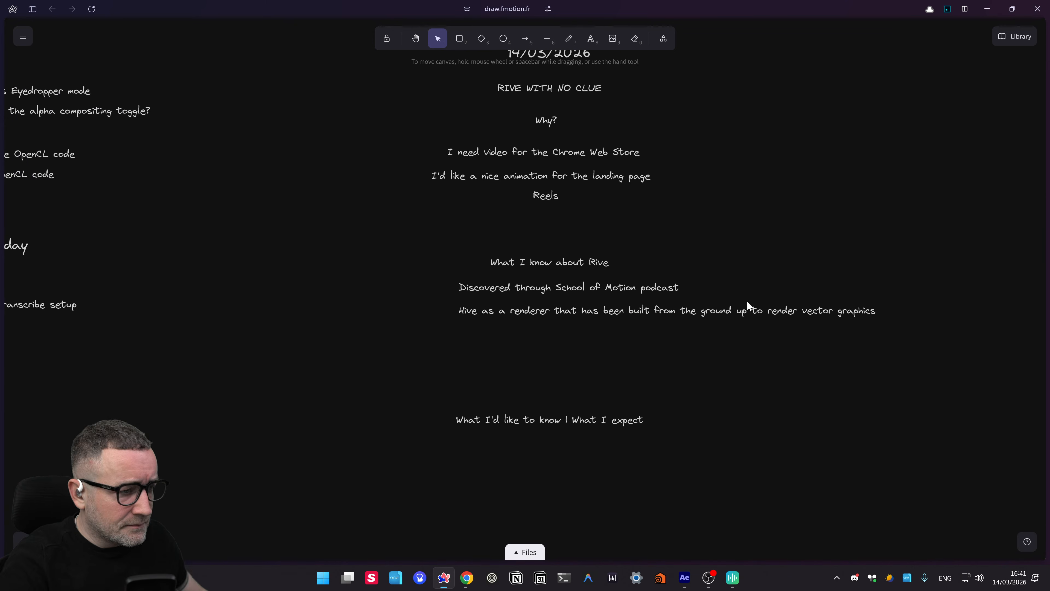
click(490, 309)
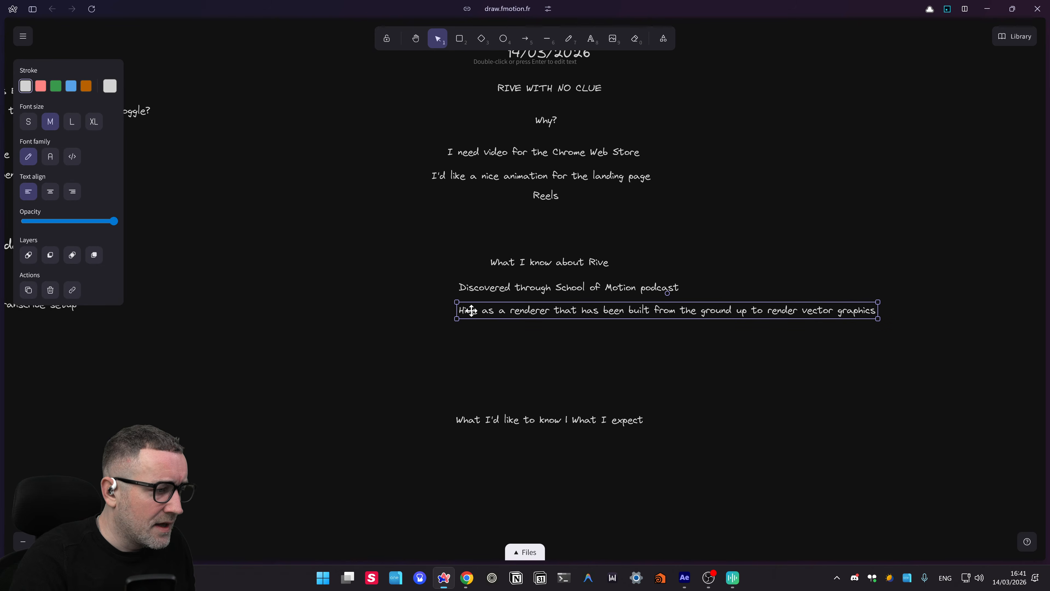
- Correct 'Hive' to 'Rive' in the renderer line and shift it left
double_click(462, 308)
double_click(468, 310)
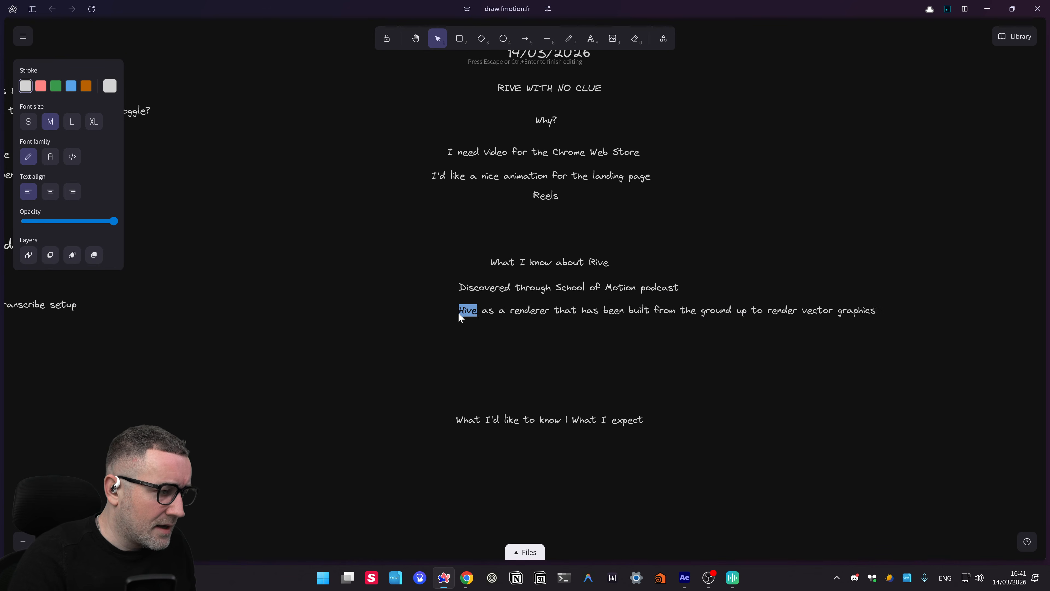
text(Rive)
click(518, 361)
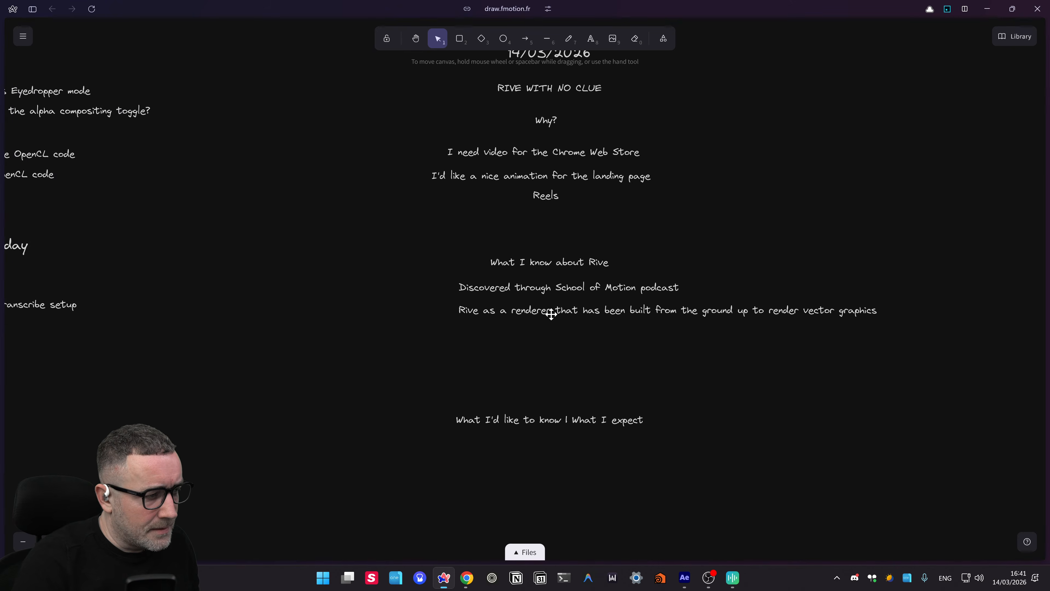
drag(551, 315, 472, 307)
- Add the line 'There is a big part of the software that is called the state machine'
alt+drag(553, 308, 551, 326)
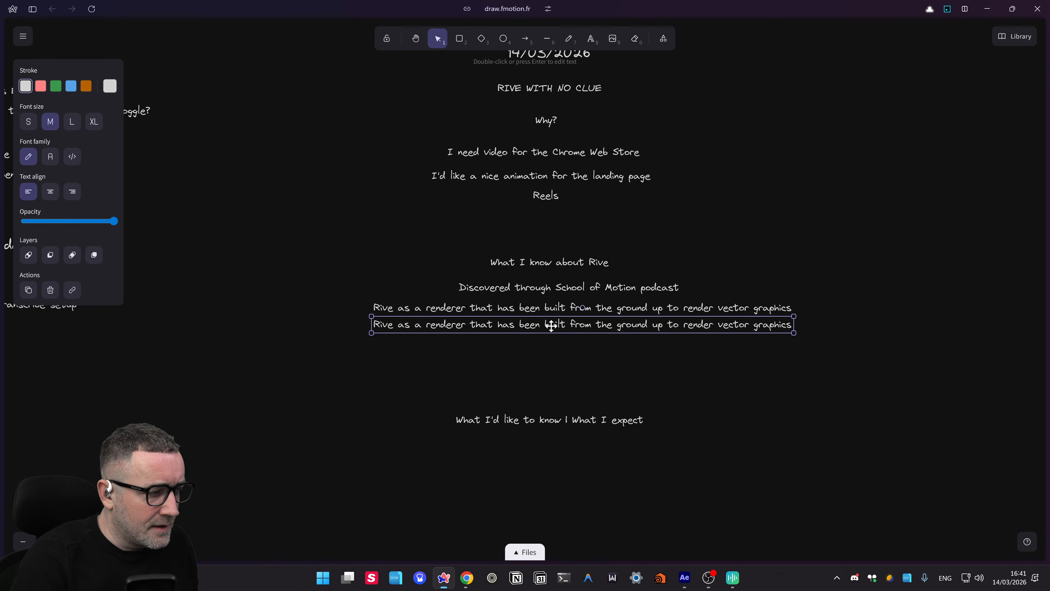
double_click(551, 326)
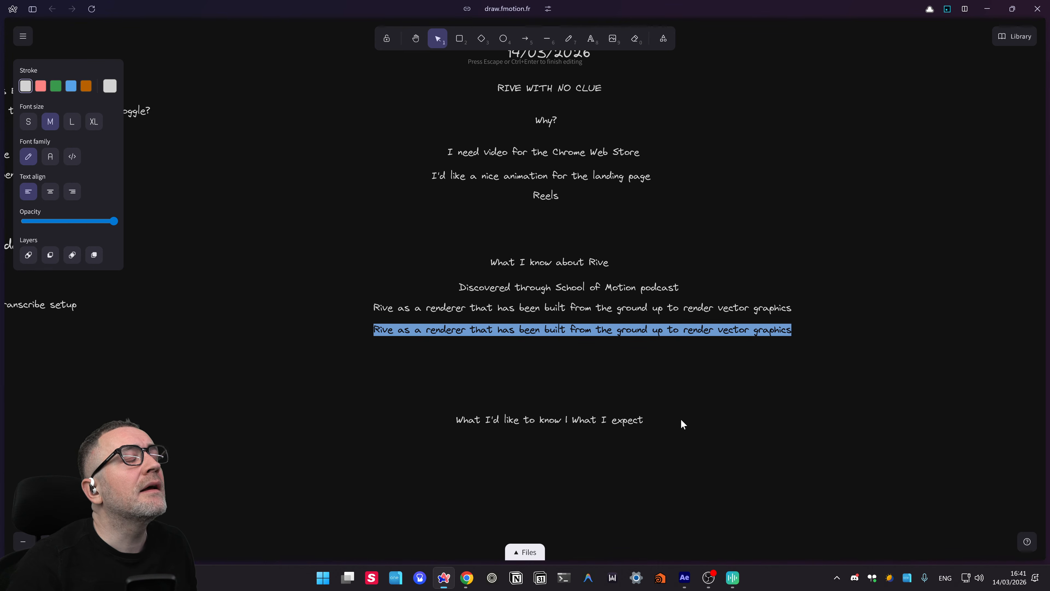
key(ctrl+super)
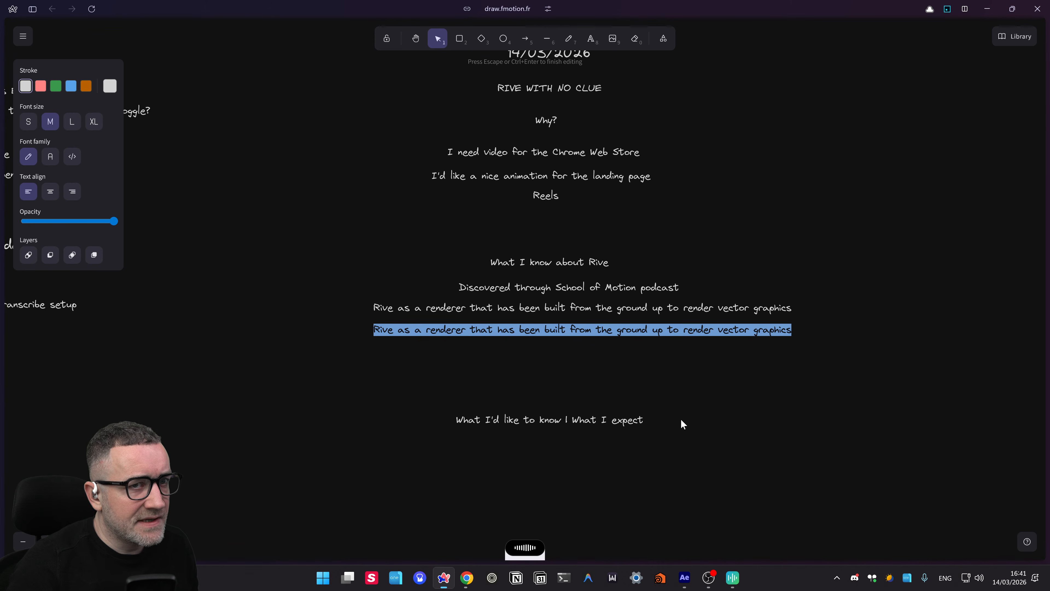
key(ctrl+super)
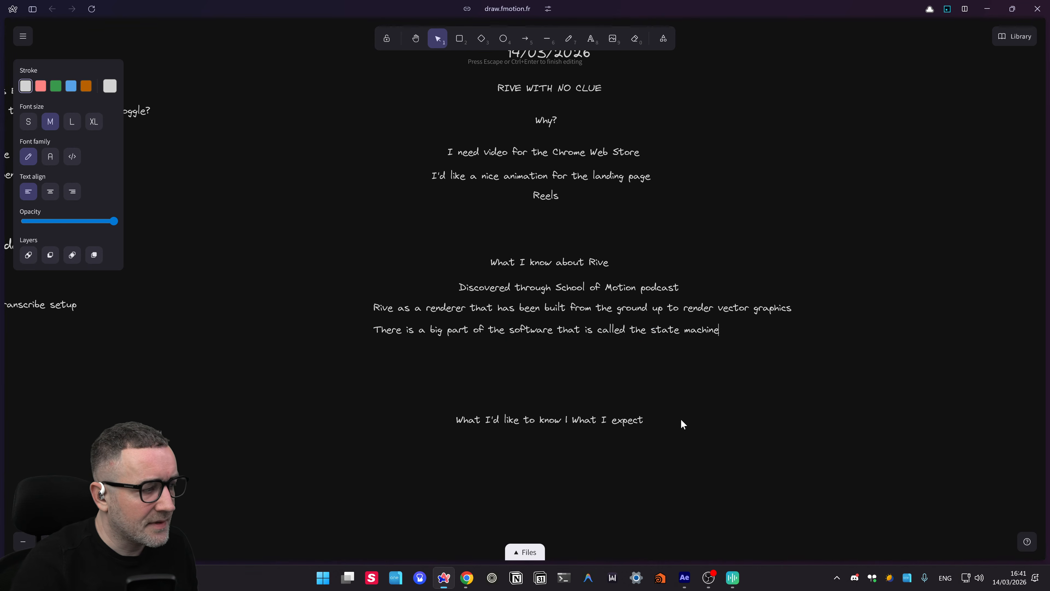
click(559, 348)
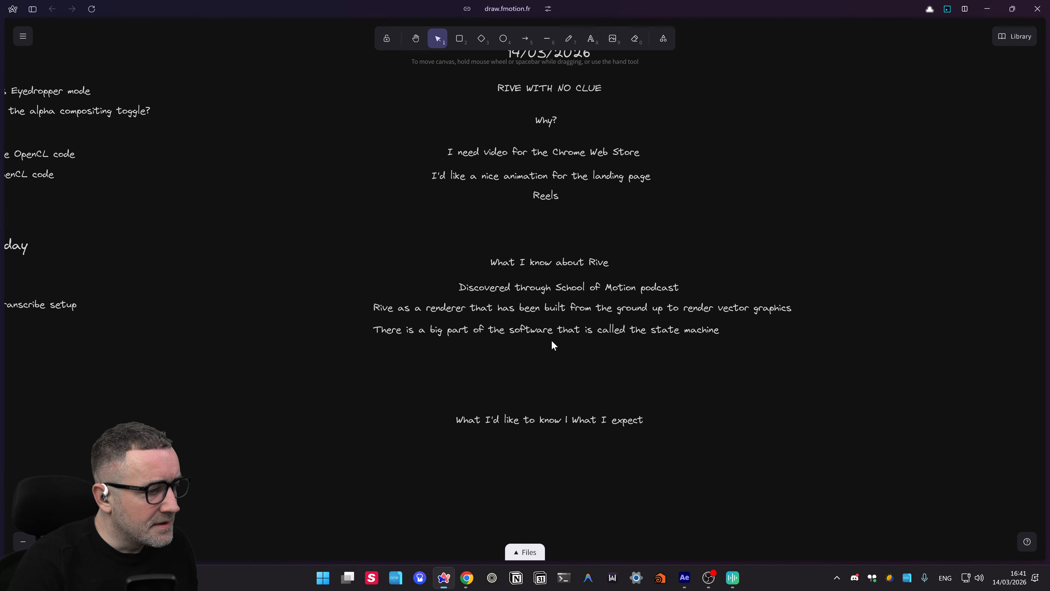
drag(539, 333, 593, 349)
click(574, 348)
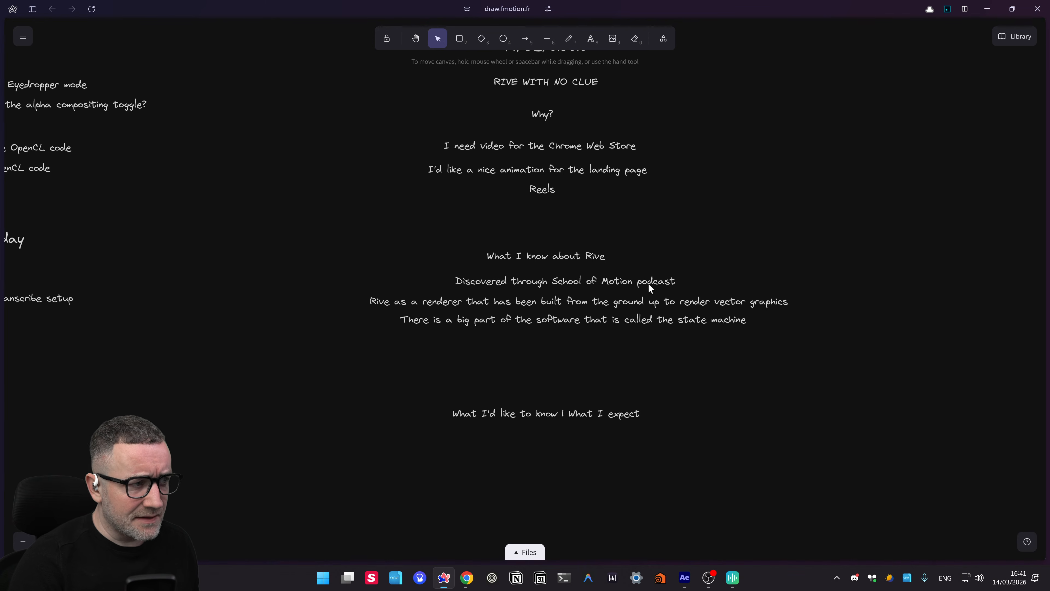
drag(547, 355, 523, 346)
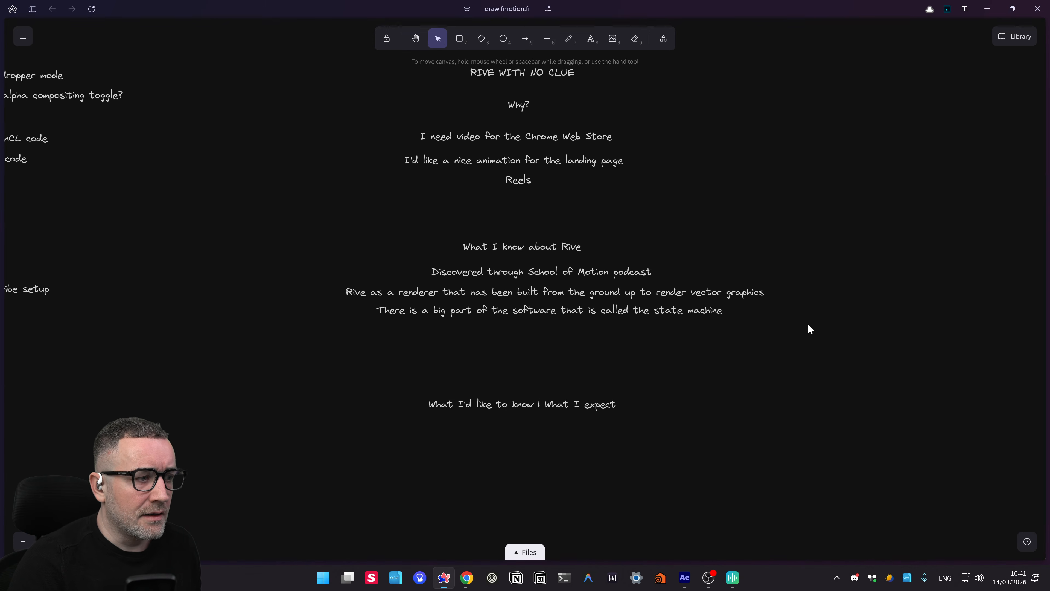
drag(808, 324, 868, 321)
- Move the What I know about Rive heading up slightly
click(567, 240)
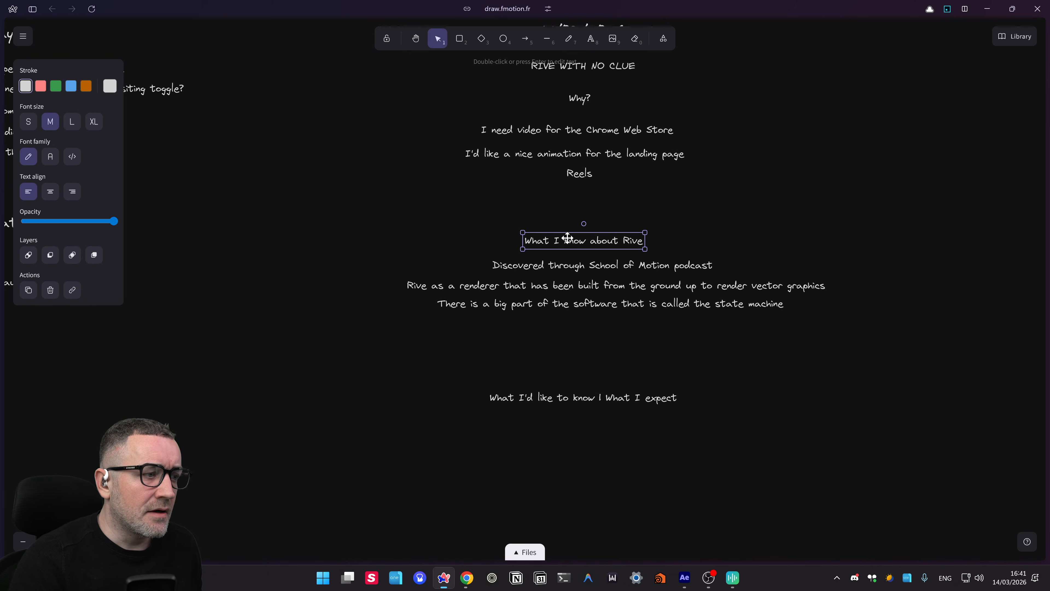
drag(567, 240, 565, 229)
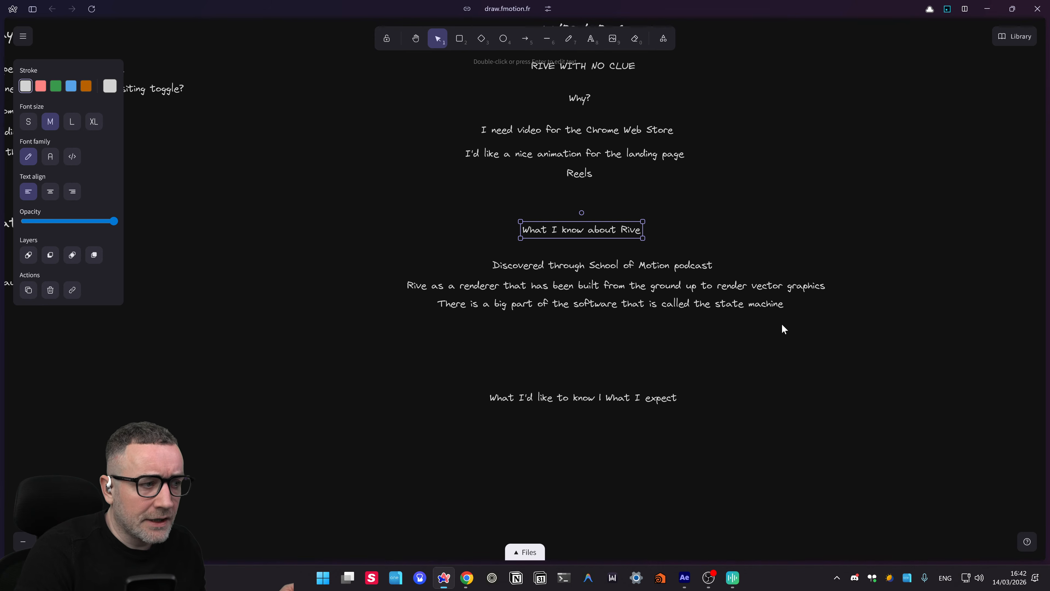
scroll(782, 324, up, 1)
- Duplicate the state machine line beneath itself and start dictating 'Duolingo is built on Rive'
click(596, 311)
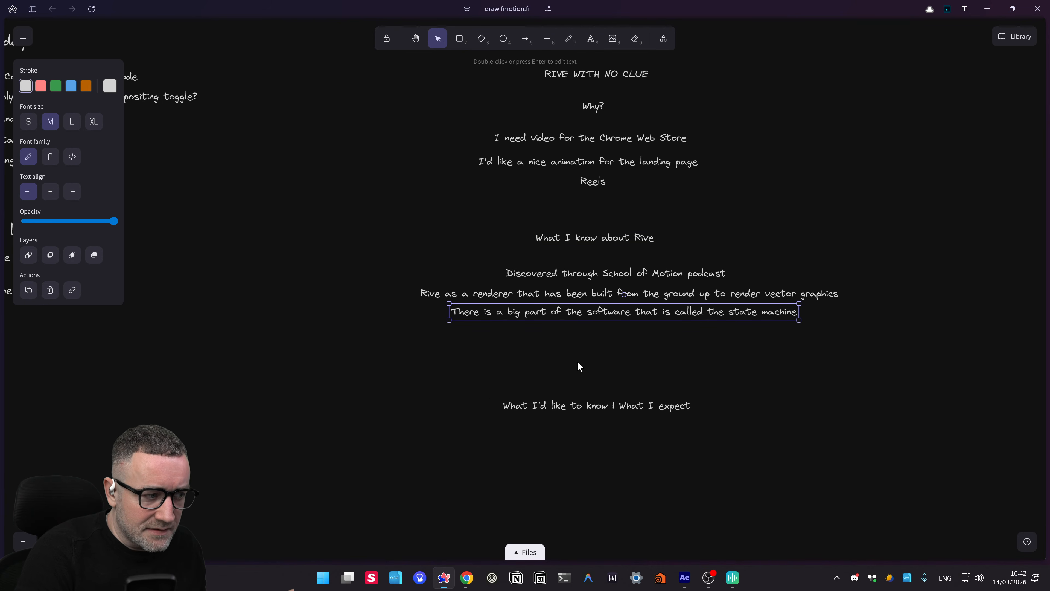
click(579, 348)
click(605, 312)
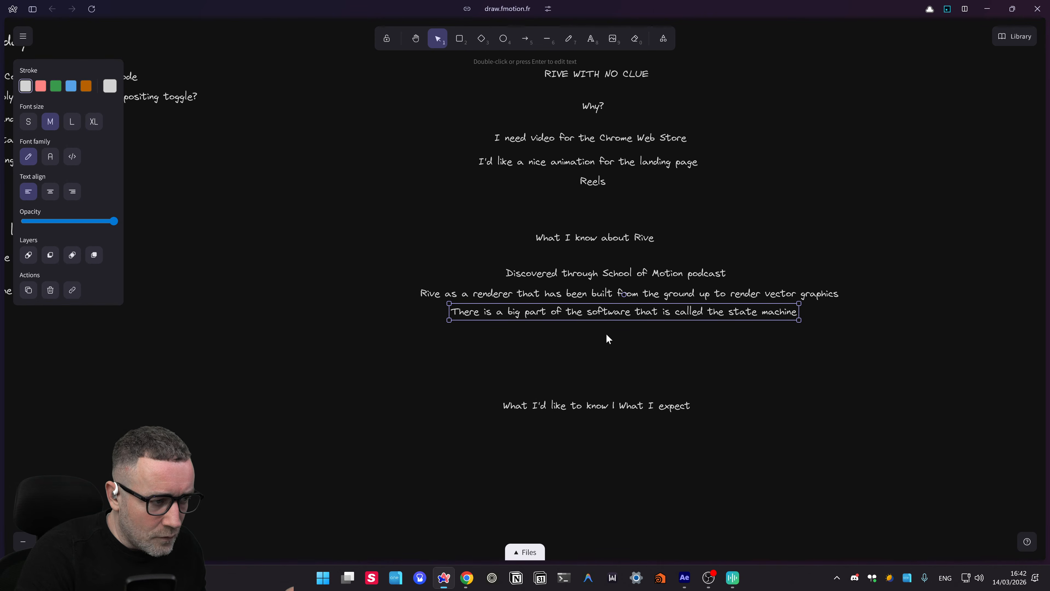
drag(616, 342, 597, 341)
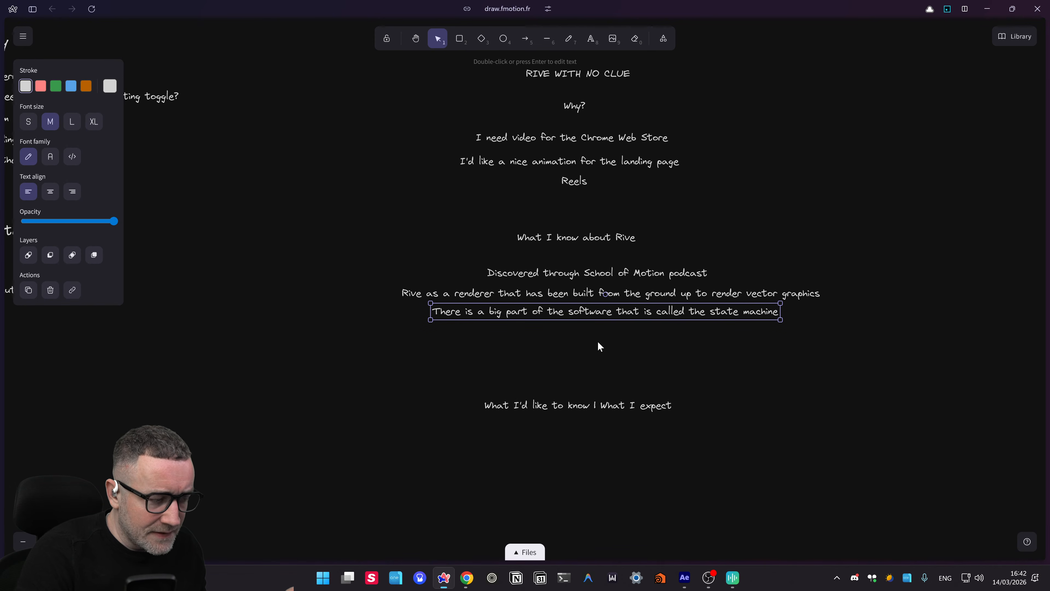
click(580, 347)
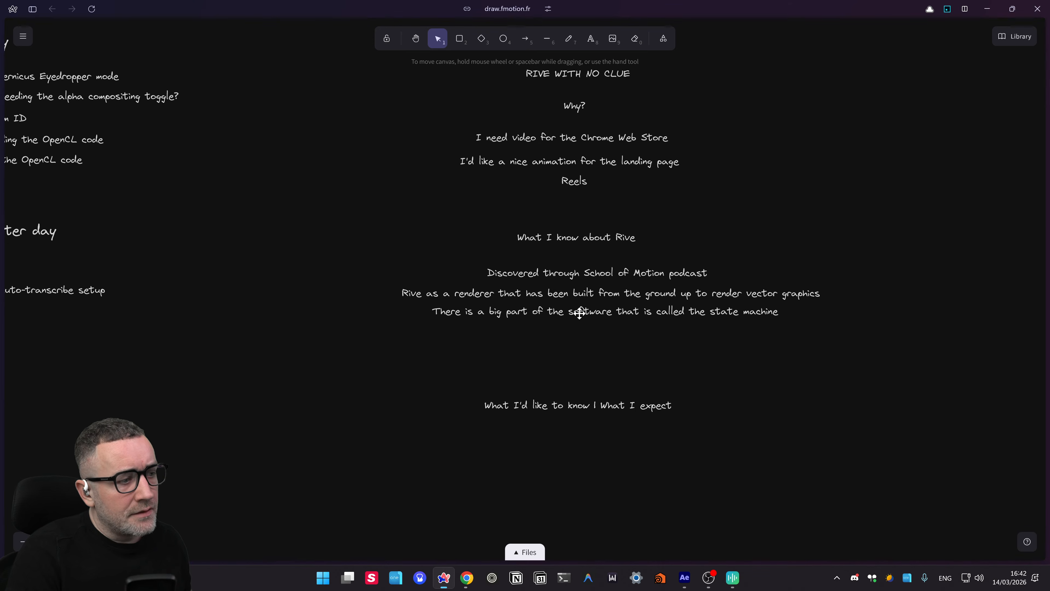
drag(580, 313, 580, 336)
double_click(579, 335)
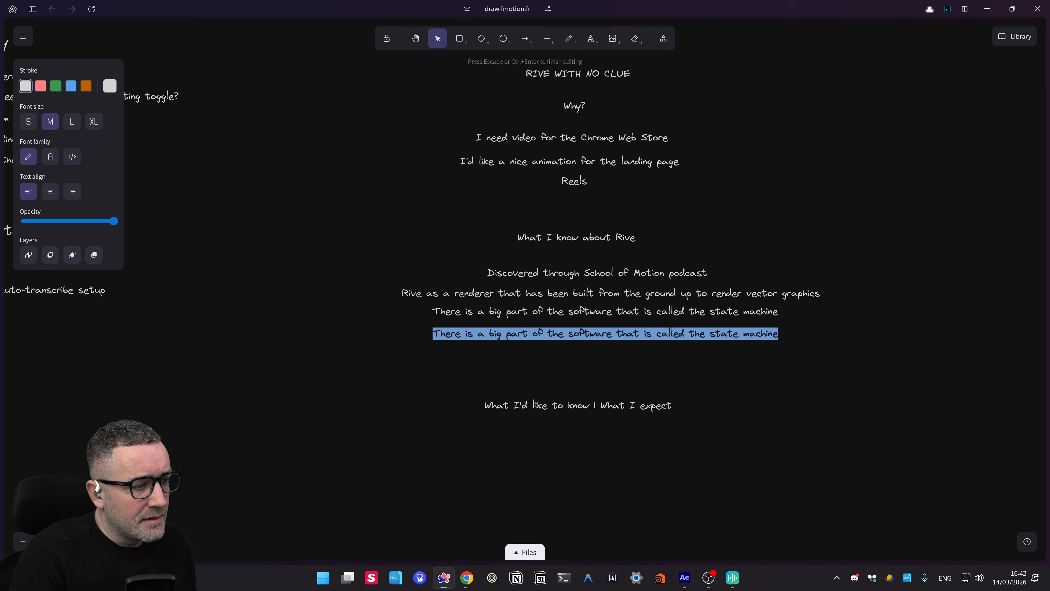
key(ctrl+super)
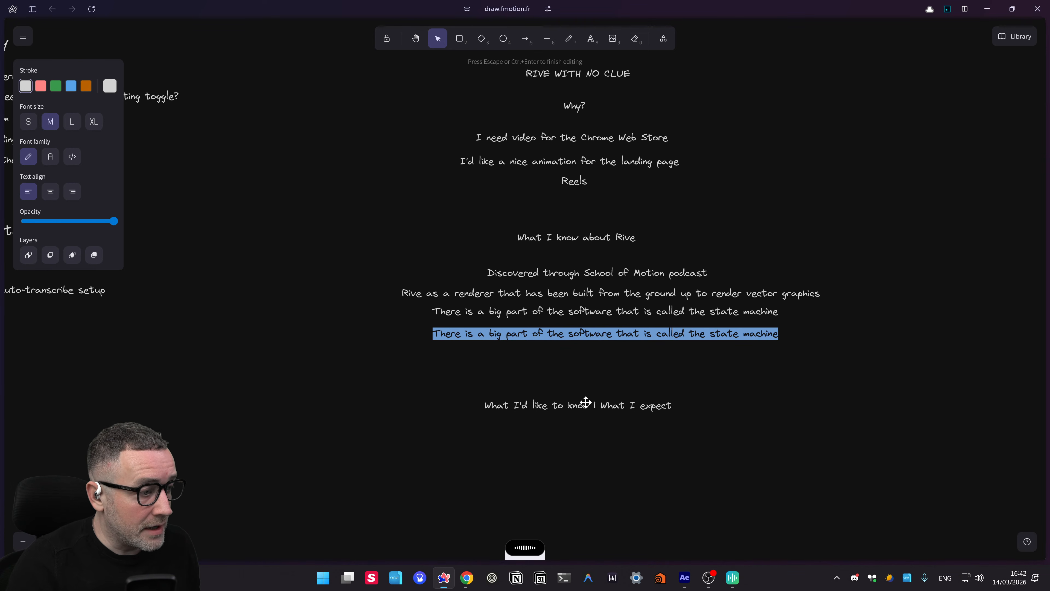
- Finish the new Duolingo line and centre it under the other Rive facts
double_click(496, 334)
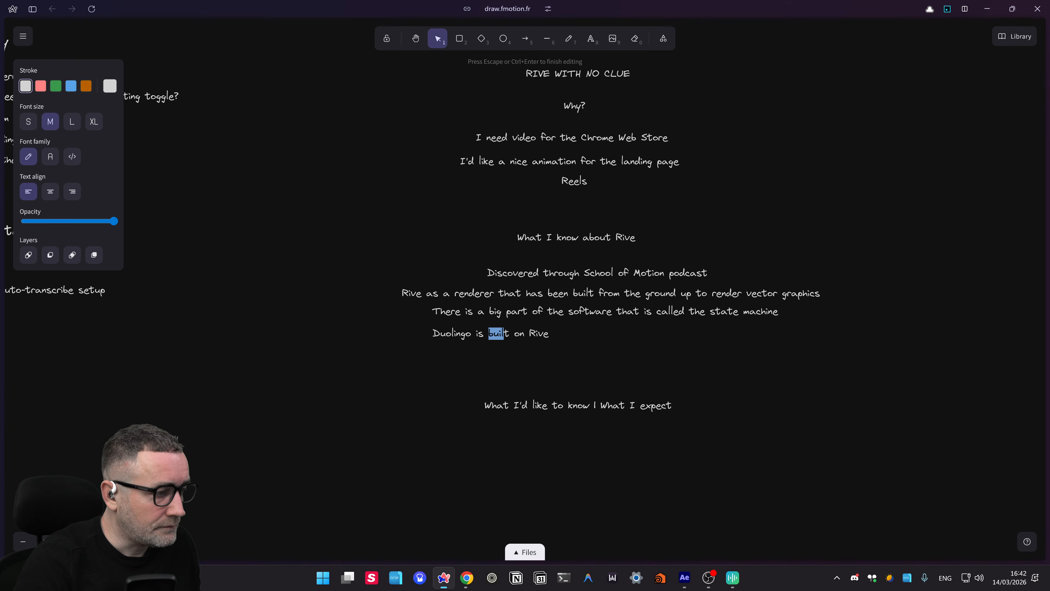
click(430, 374)
click(532, 329)
drag(467, 335, 568, 338)
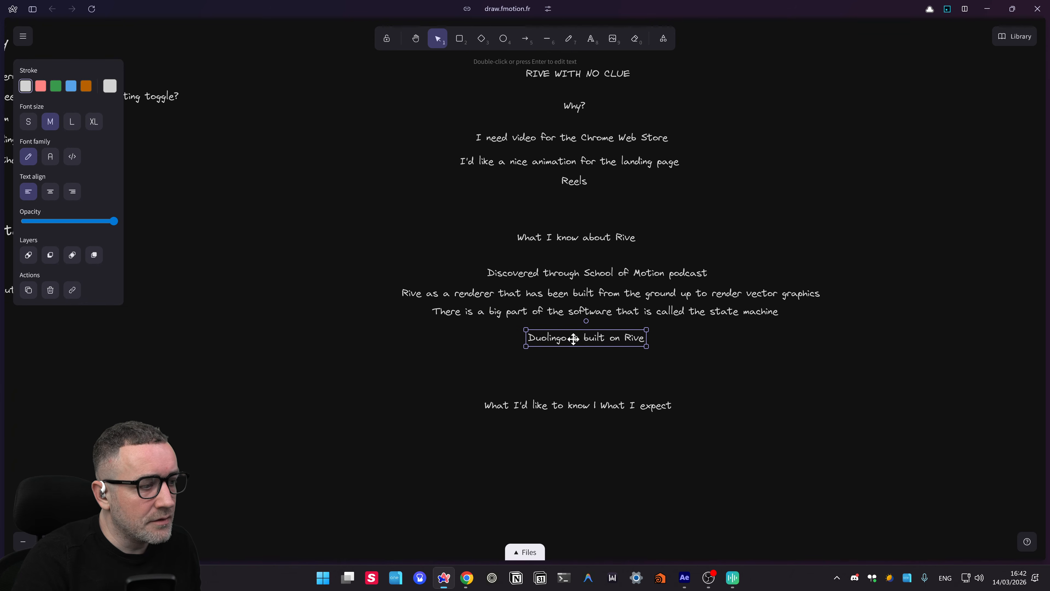
- Extend the Duolingo line by adding 'animation system' after Duolingo
double_click(579, 338)
click(585, 342)
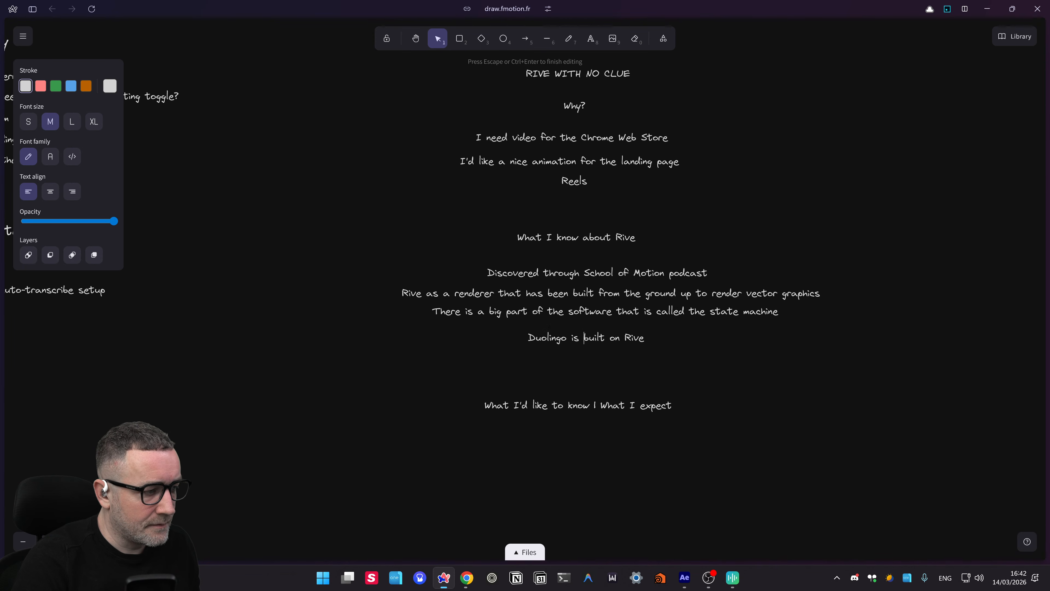
click(562, 339)
key(Right)
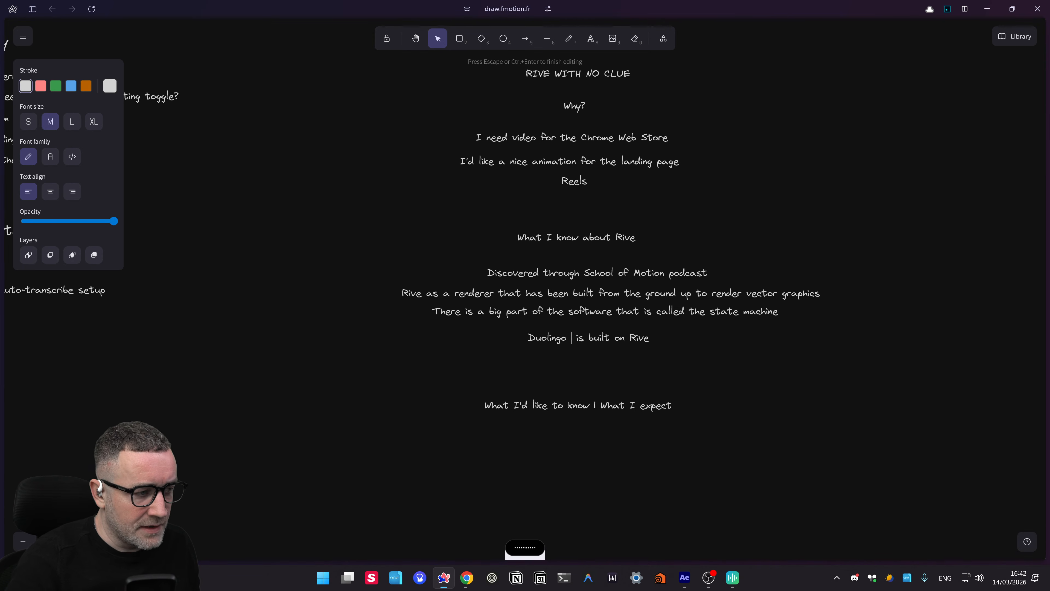
text(animation system)
key(Escape)
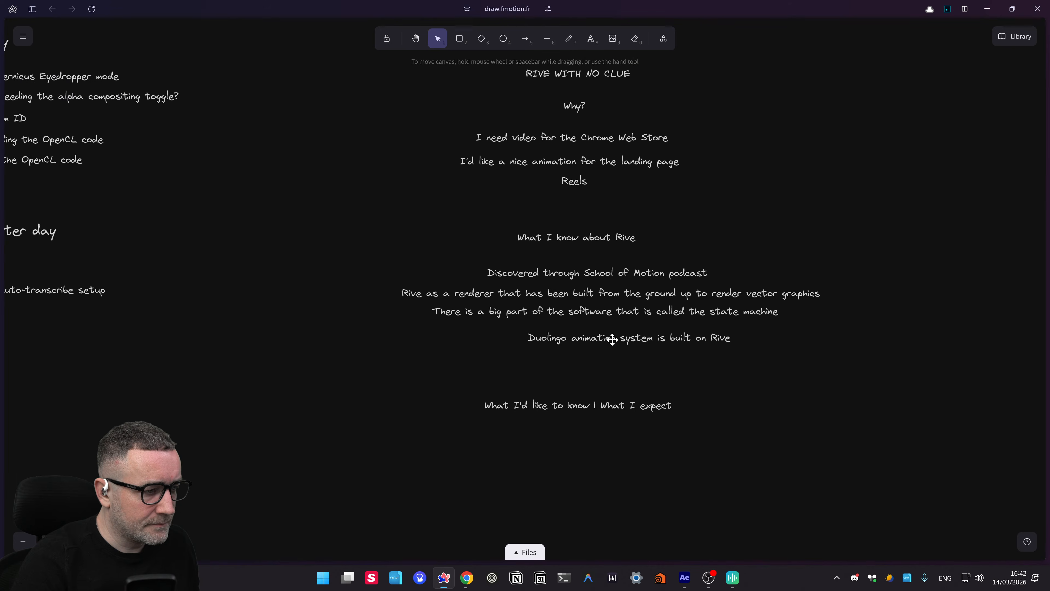
- Duplicate the Duolingo line and dictate the LinkedIn wraps fact into the copy
drag(605, 343, 583, 358)
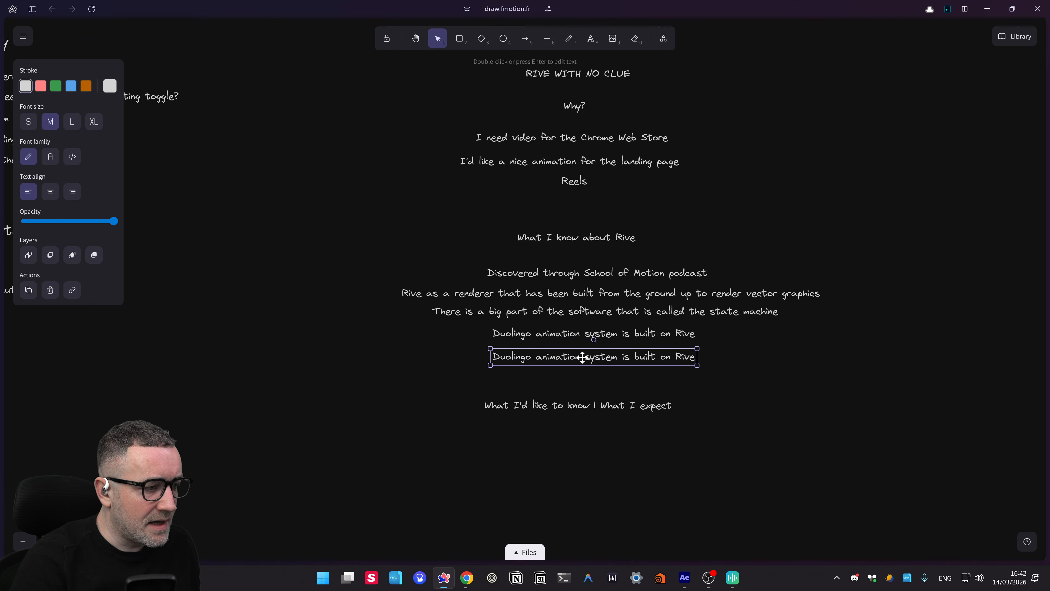
key(Return)
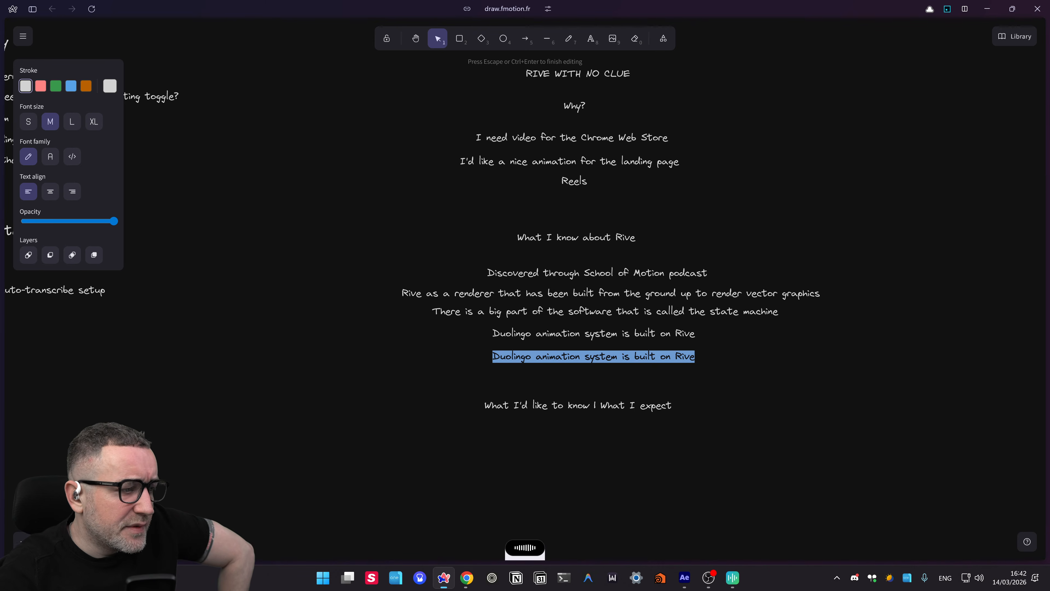
text(The wraps of LinkedIn have been done in Rive)
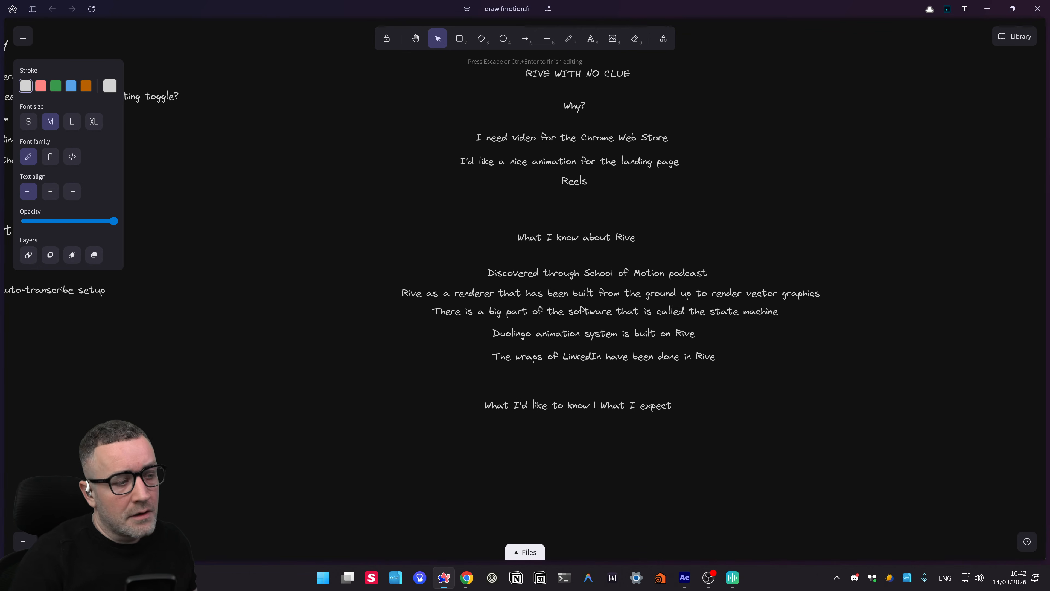
click(616, 380)
- Add a copy reading 'Rive has a Node Editor', centre it, and select all six fact lines
drag(565, 359, 567, 380)
double_click(568, 381)
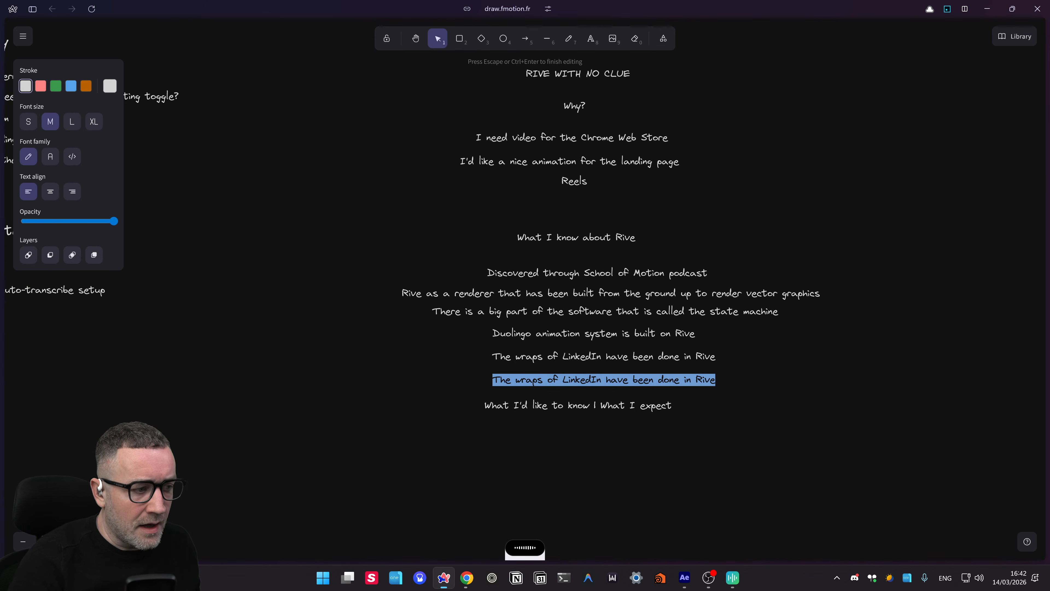
text(Rive has a Node Editor)
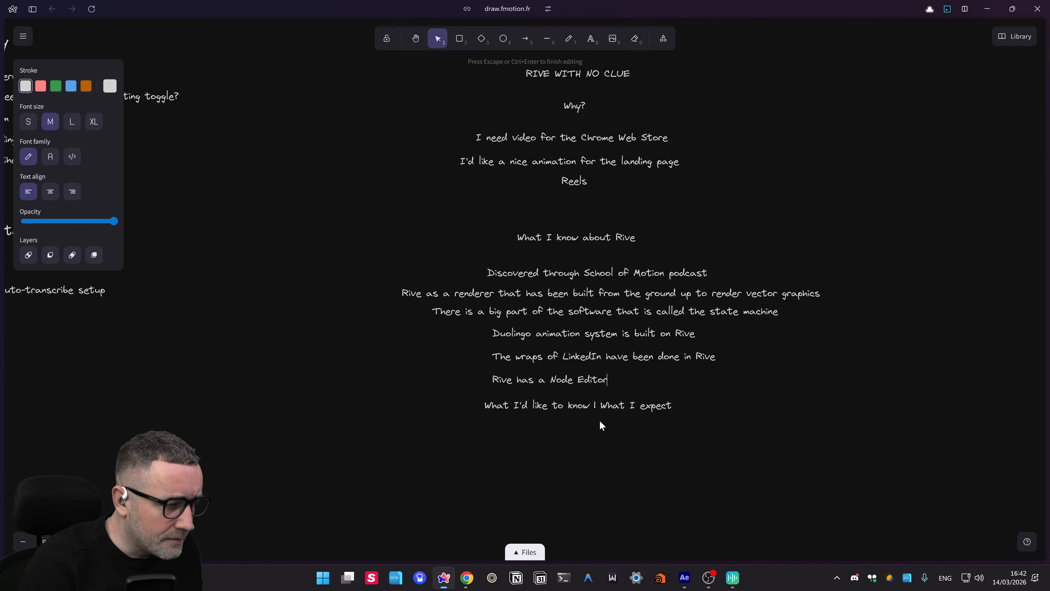
click(600, 424)
click(536, 379)
drag(558, 379, 584, 378)
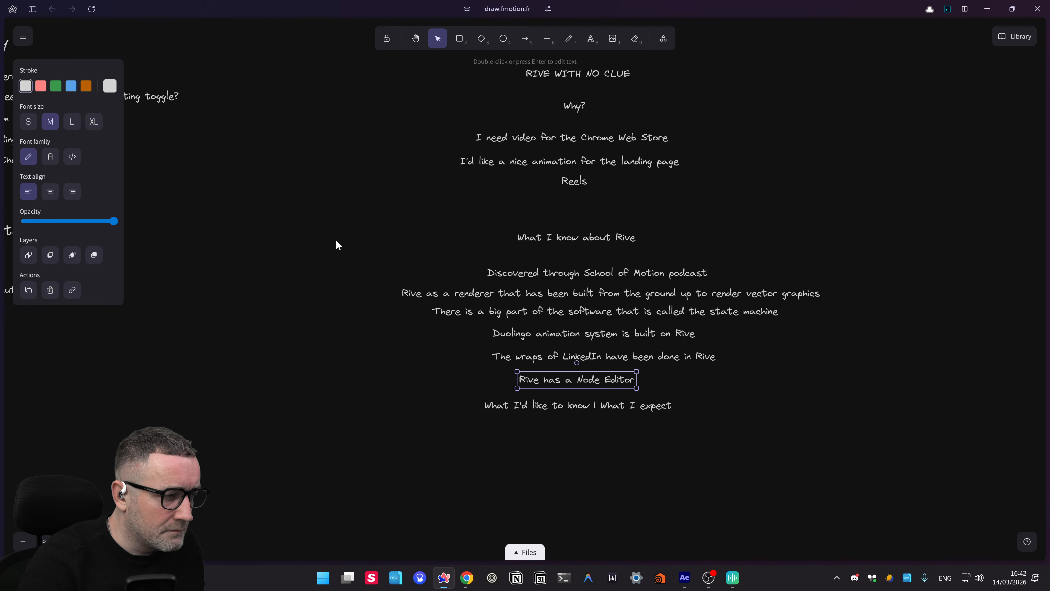
drag(338, 252, 821, 401)
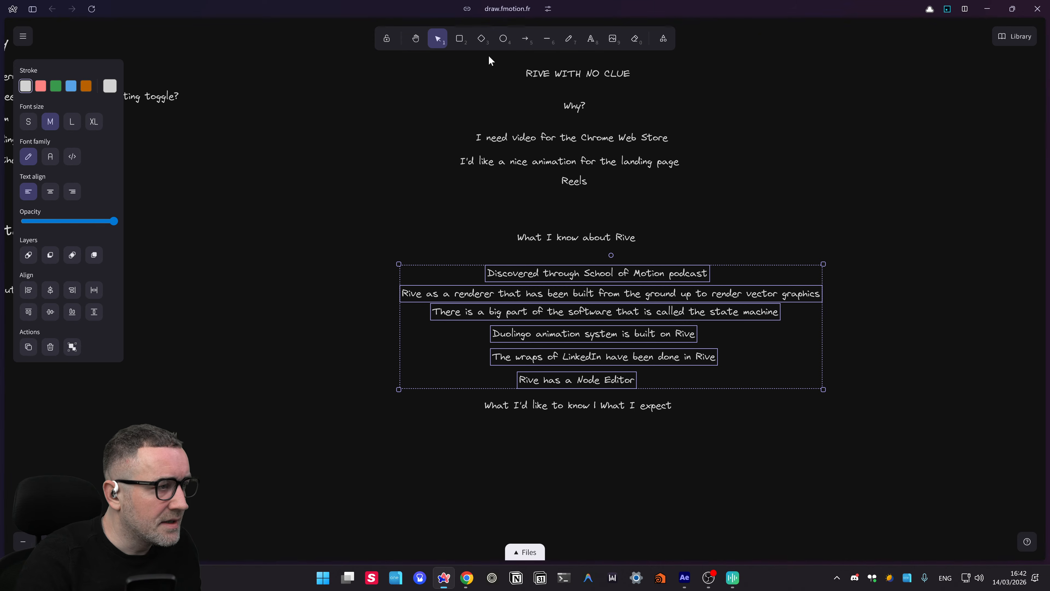
- Centre the six fact lines, then make the Why? and What I know about Rive headings large and purple
click(50, 292)
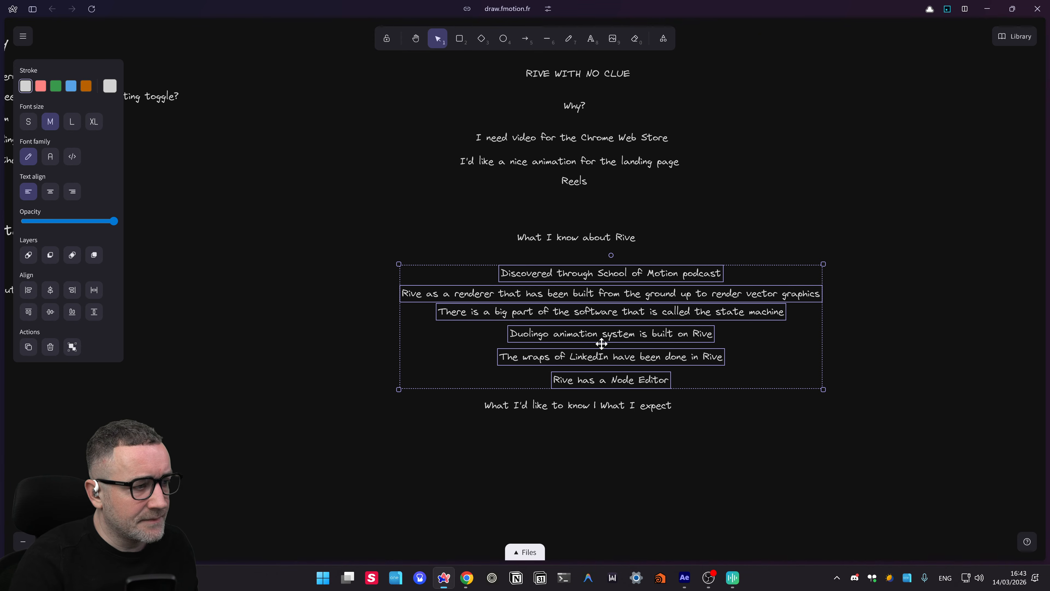
drag(605, 281, 578, 272)
click(575, 239)
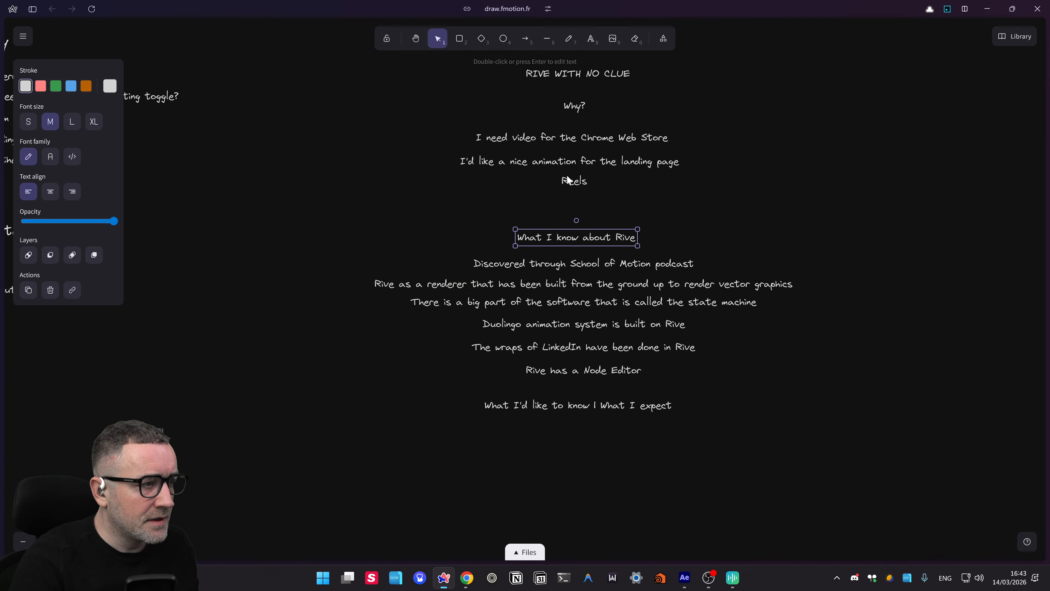
click(574, 109)
shift+click(586, 239)
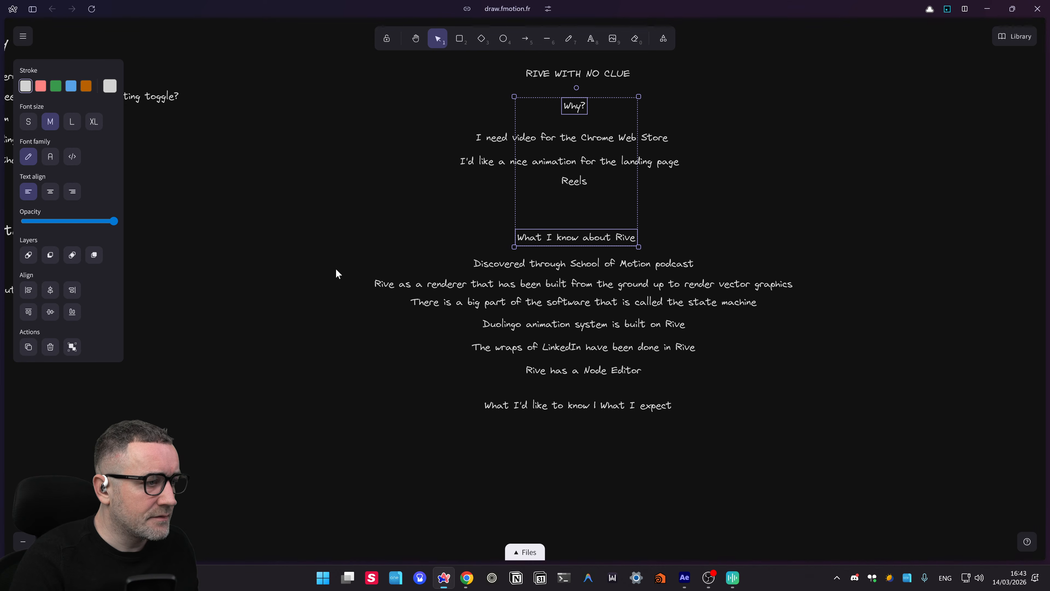
click(72, 122)
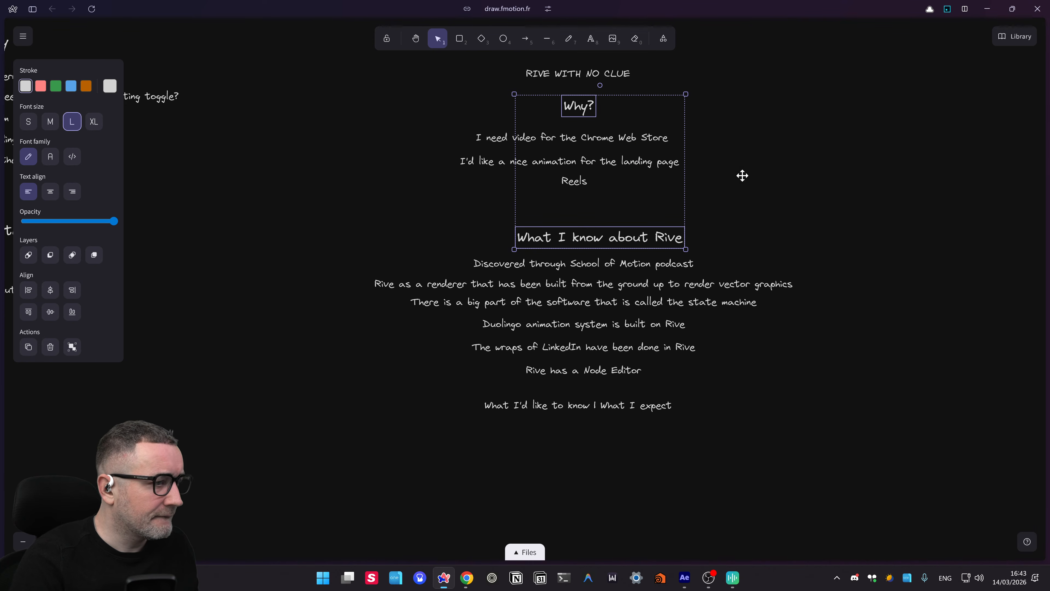
drag(585, 241, 562, 240)
click(109, 86)
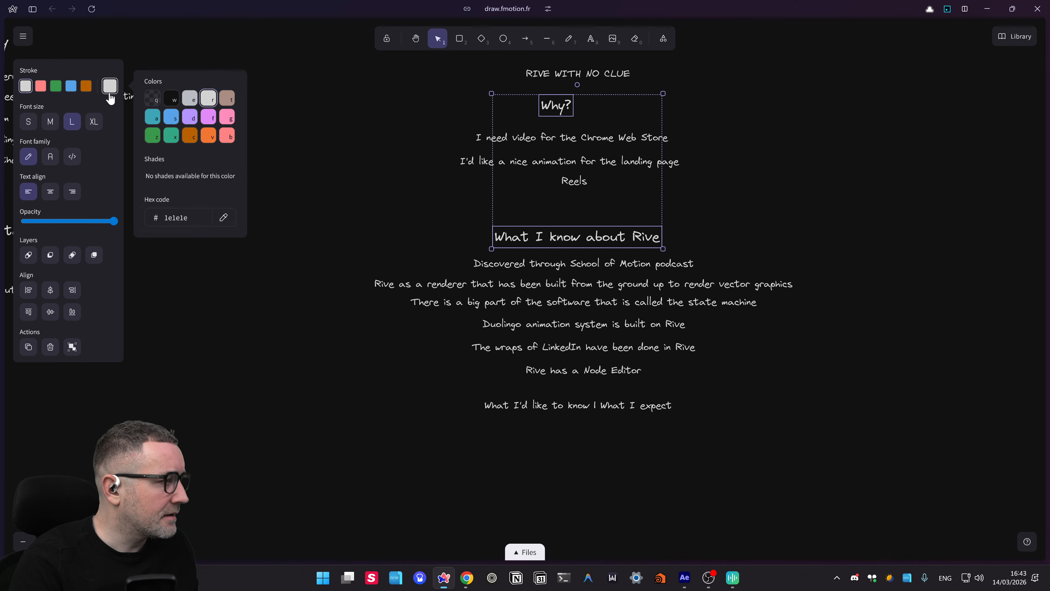
click(190, 118)
- Make the What I'd like to know heading large and purple as well
click(736, 204)
scroll(740, 203, up, 2)
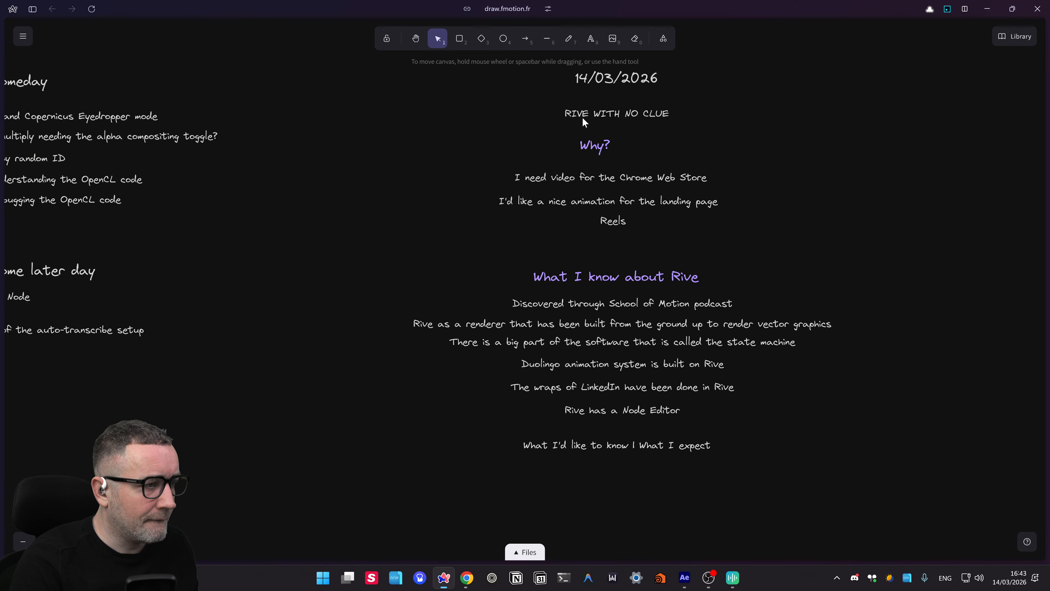
scroll(811, 438, down, 1)
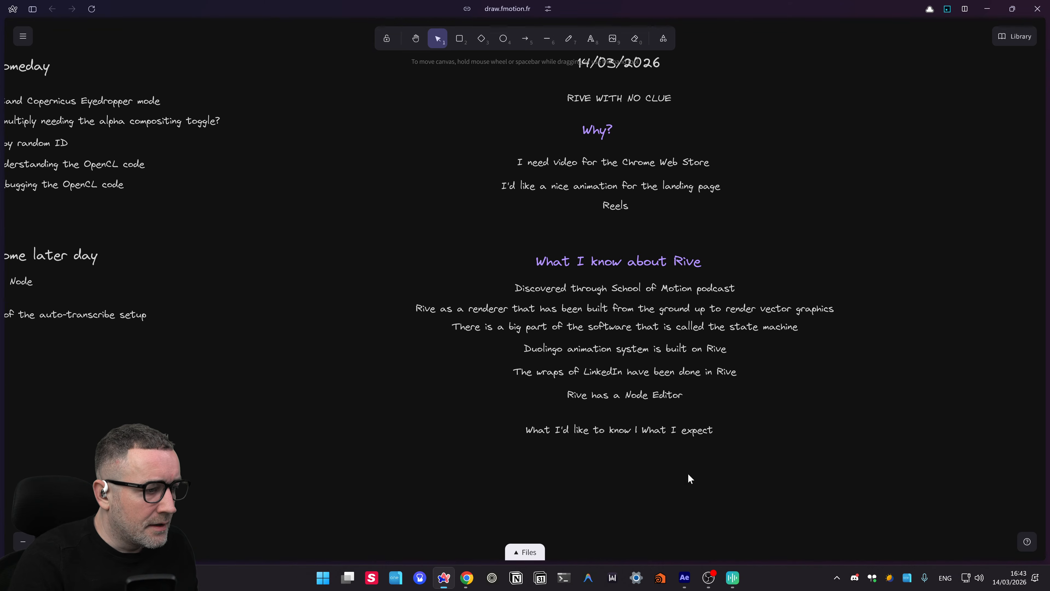
click(588, 431)
mouse_move(101, 120)
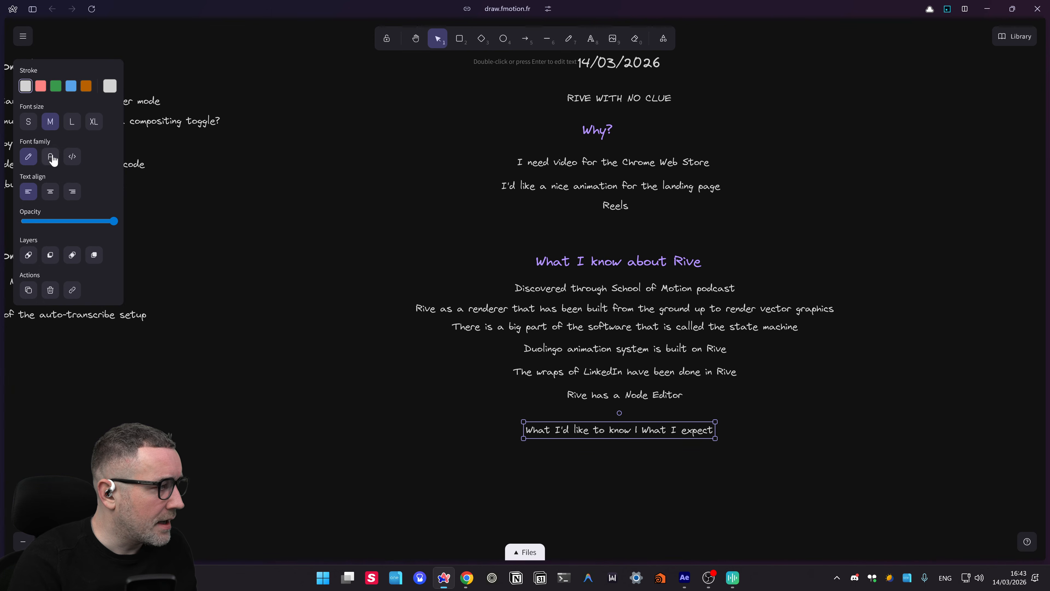
click(72, 121)
click(110, 87)
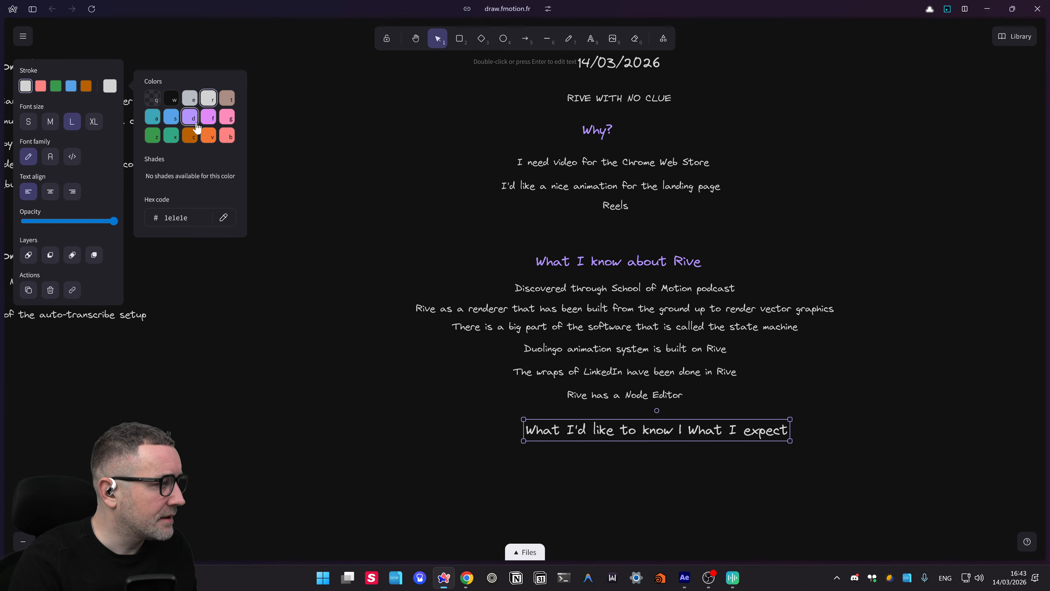
click(226, 134)
- Move the What I'd like to know heading down and place a Node Editor line copy beneath it
click(539, 540)
drag(545, 532, 512, 454)
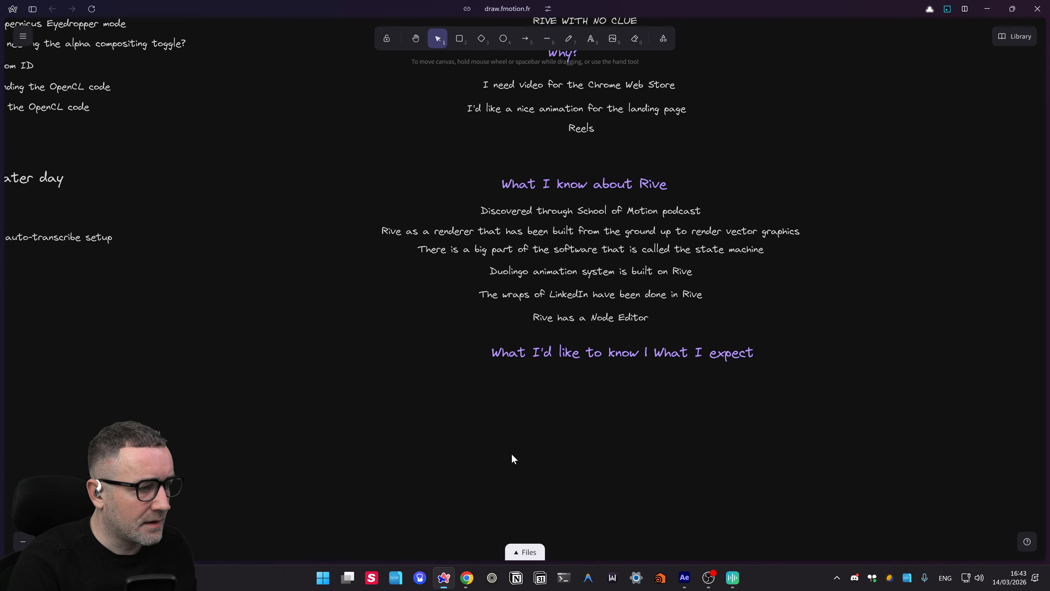
click(639, 354)
drag(628, 358, 608, 374)
click(595, 422)
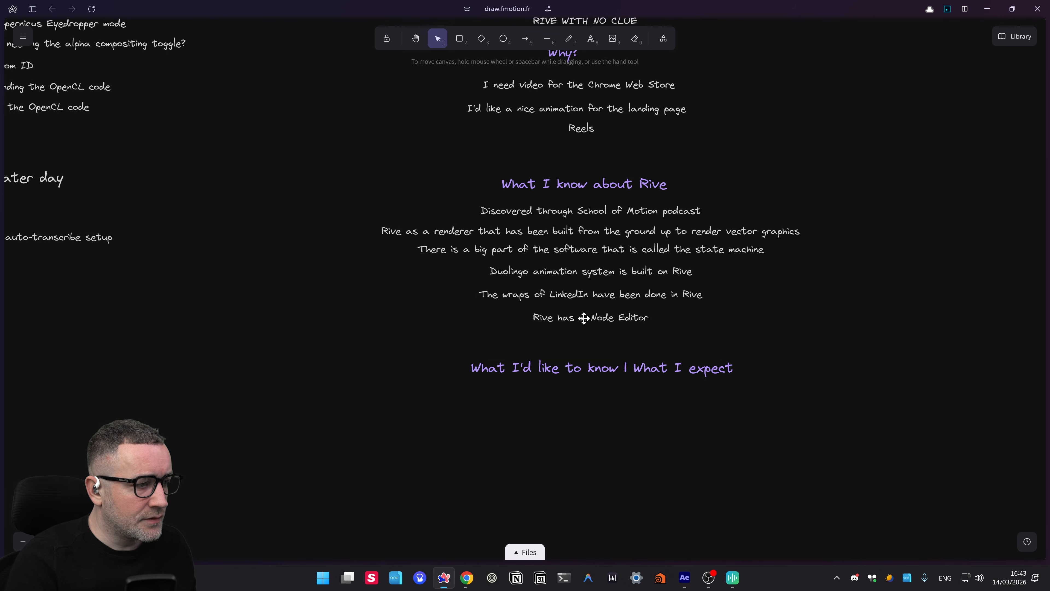
mouse_move(584, 318)
mouse_down()
mouse_move(591, 419)
mouse_move(590, 323)
mouse_up()
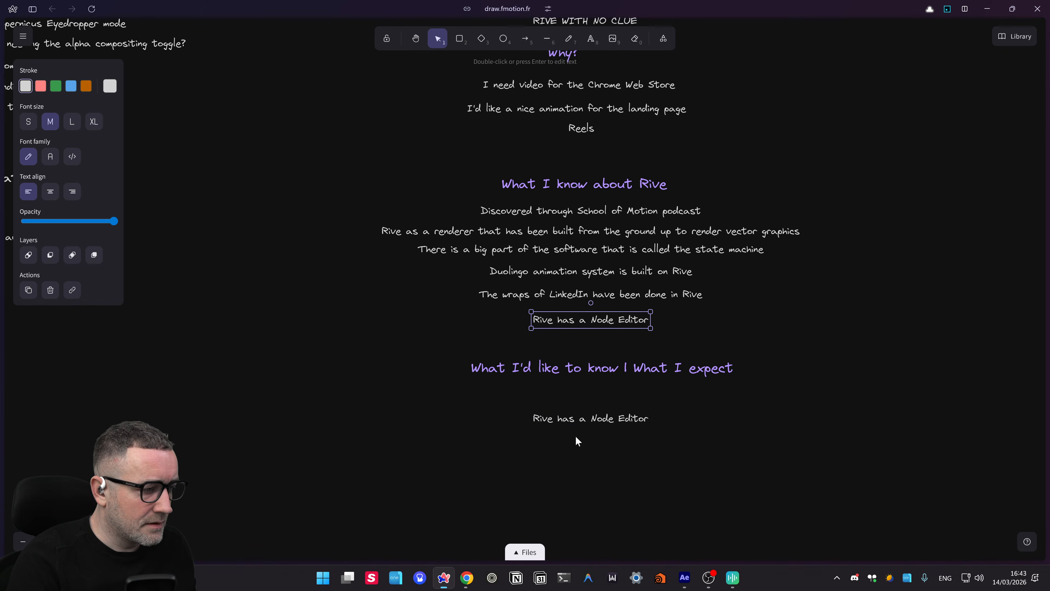
- Rewrite the copied line as 'Can you use Rive as a classic video renderer' and position it
click(577, 419)
double_click(578, 419)
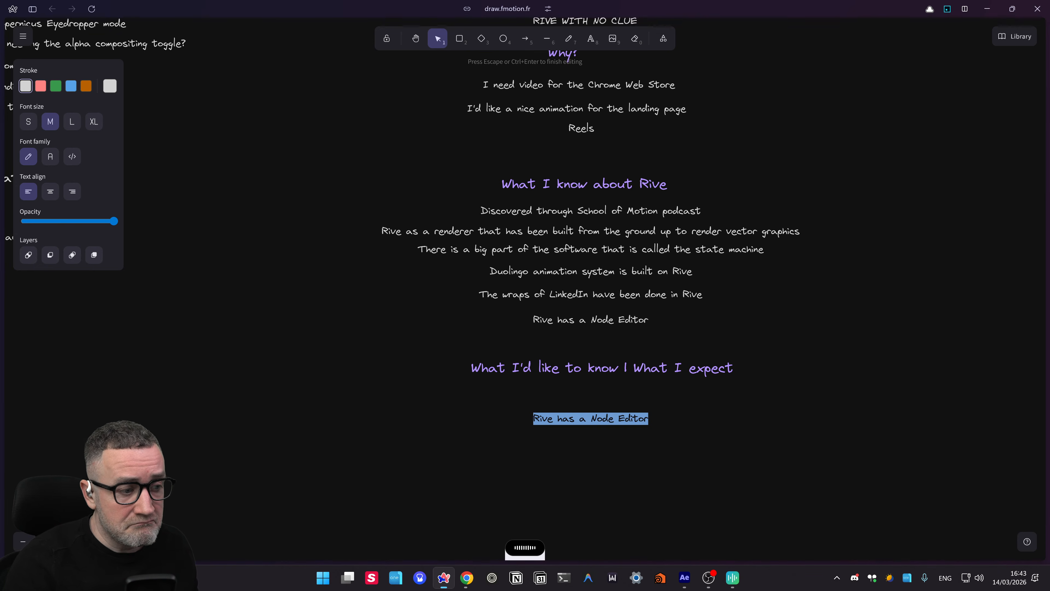
text(Can you use Rive as a classic video renderer)
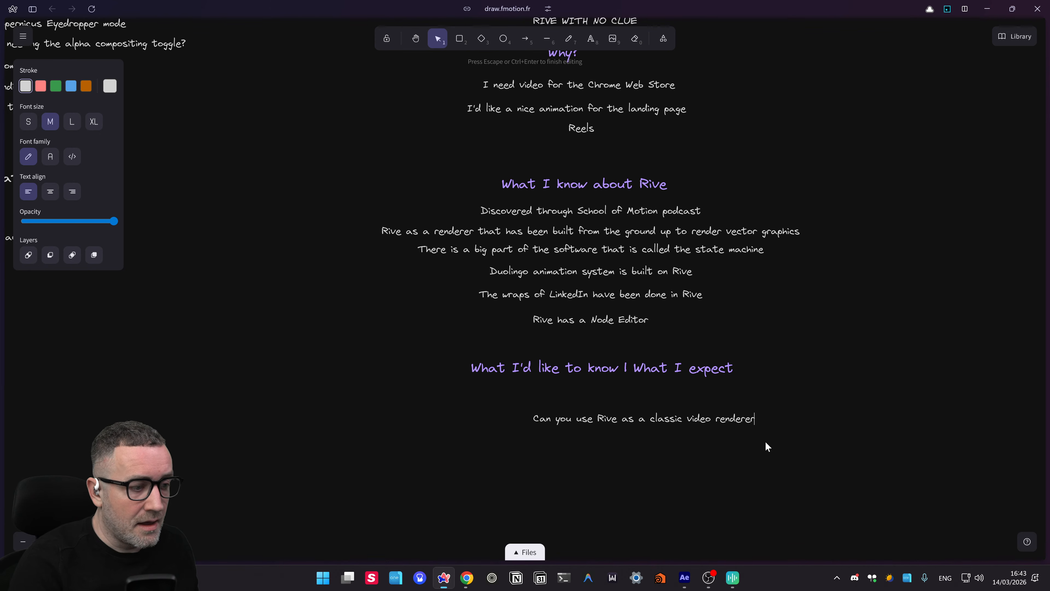
click(593, 440)
drag(620, 419, 587, 418)
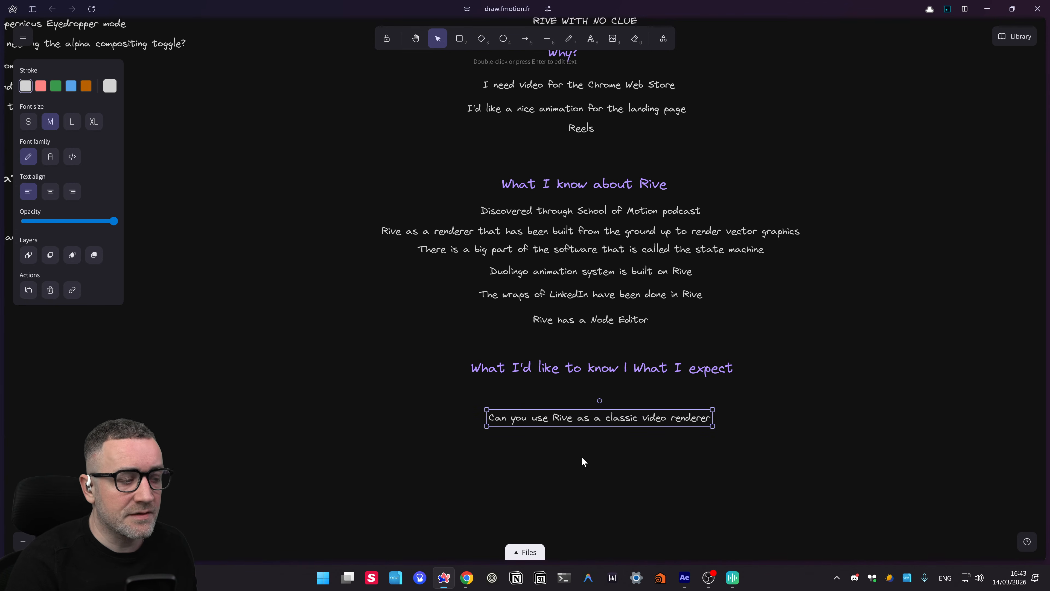
drag(629, 449, 582, 438)
click(528, 452)
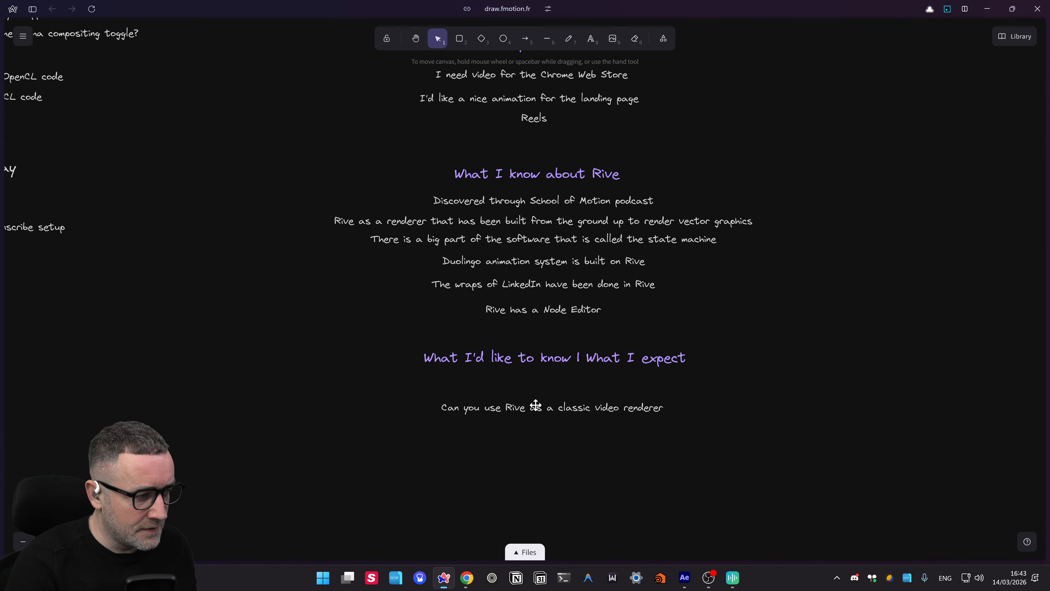
- Duplicate the video renderer question below, shift both lines up-left, and open the copy for editing
mouse_move(535, 408)
mouse_down()
mouse_move(537, 448)
mouse_move(533, 429)
mouse_up()
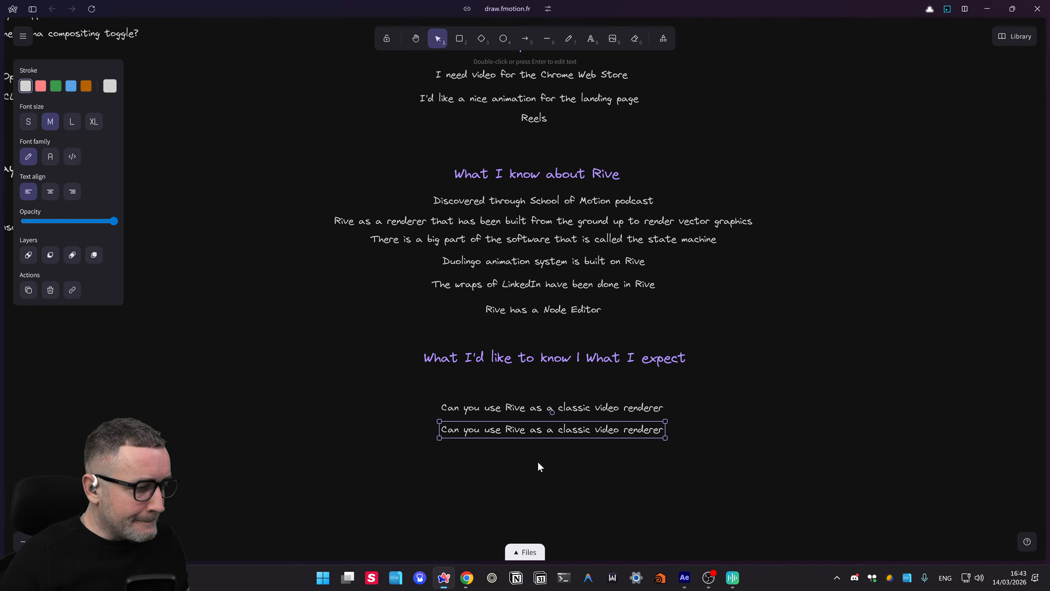
scroll(537, 463, down, 3)
scroll(726, 406, up, 2)
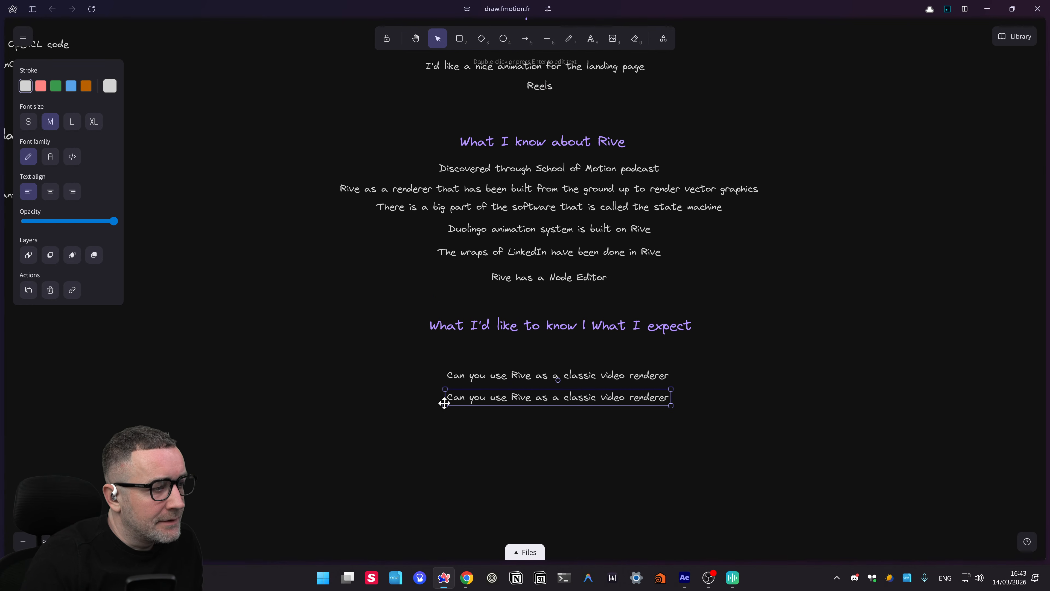
drag(437, 430, 672, 353)
drag(583, 379, 580, 371)
click(559, 427)
drag(558, 427, 535, 414)
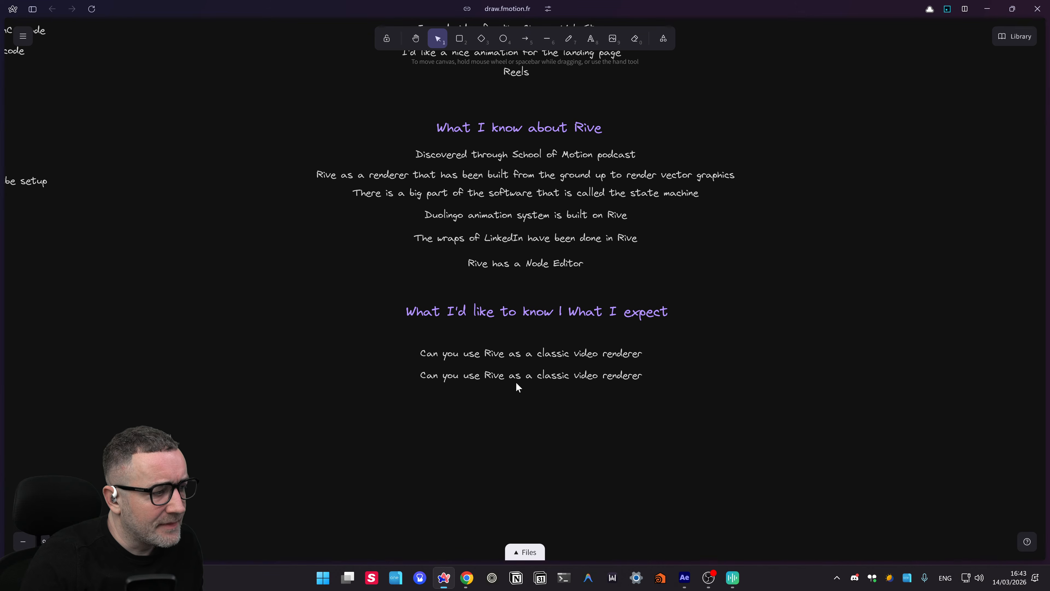
double_click(516, 384)
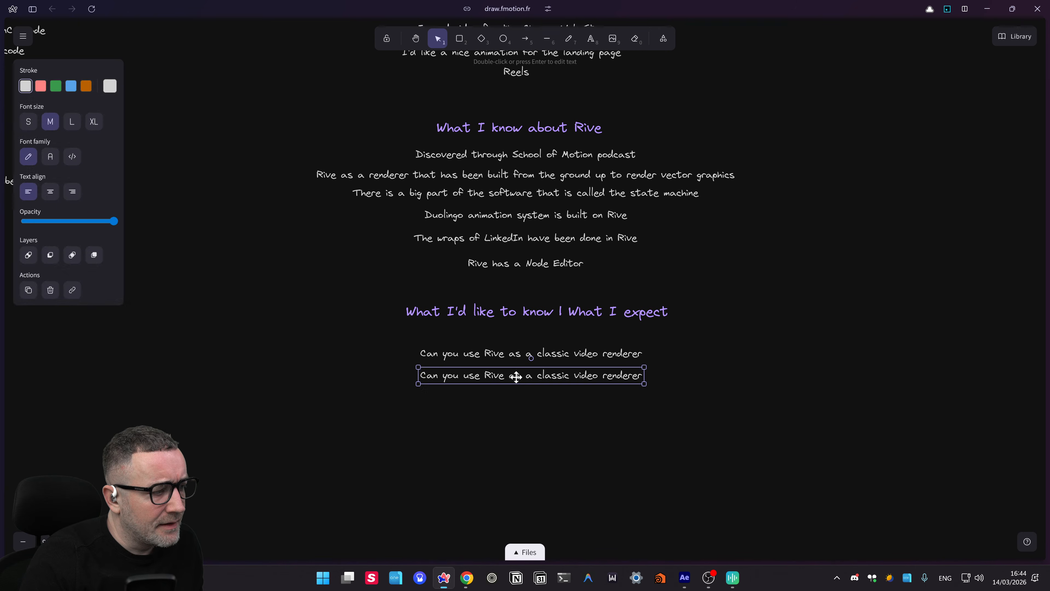
- Centre the 'Integration with AI tools' line under the heading
click(513, 393)
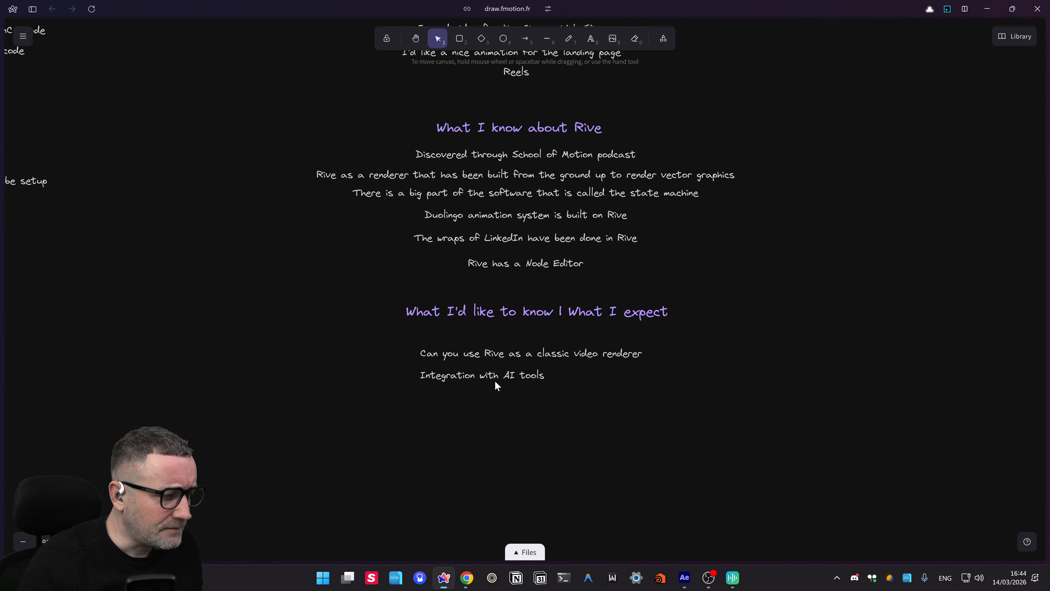
drag(495, 376, 531, 377)
click(521, 411)
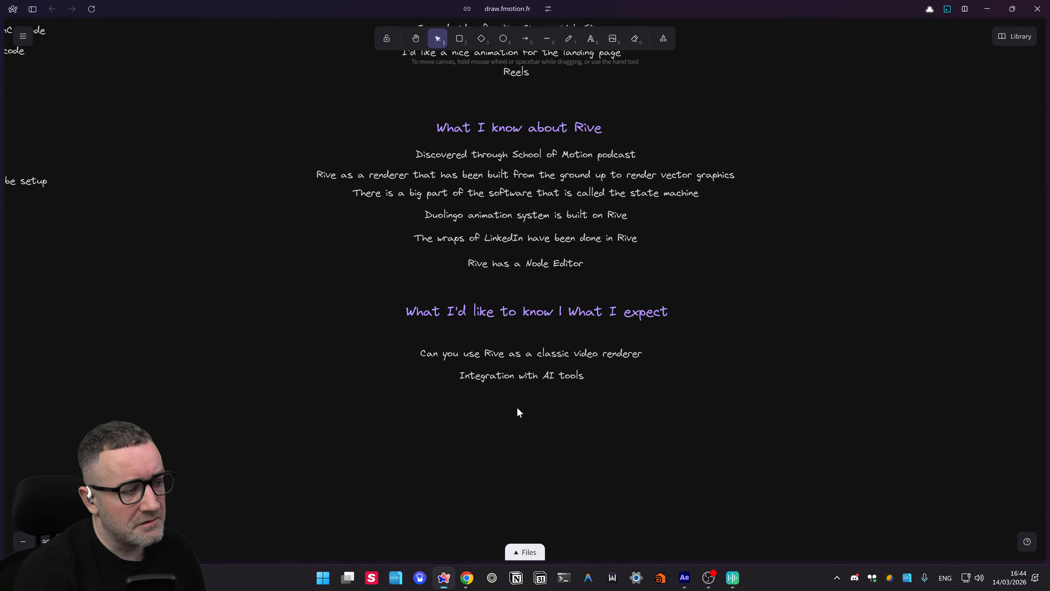
- Copy the AI tools line as 'I really do wonder how raster media are handled', position it, and duplicate it
click(525, 376)
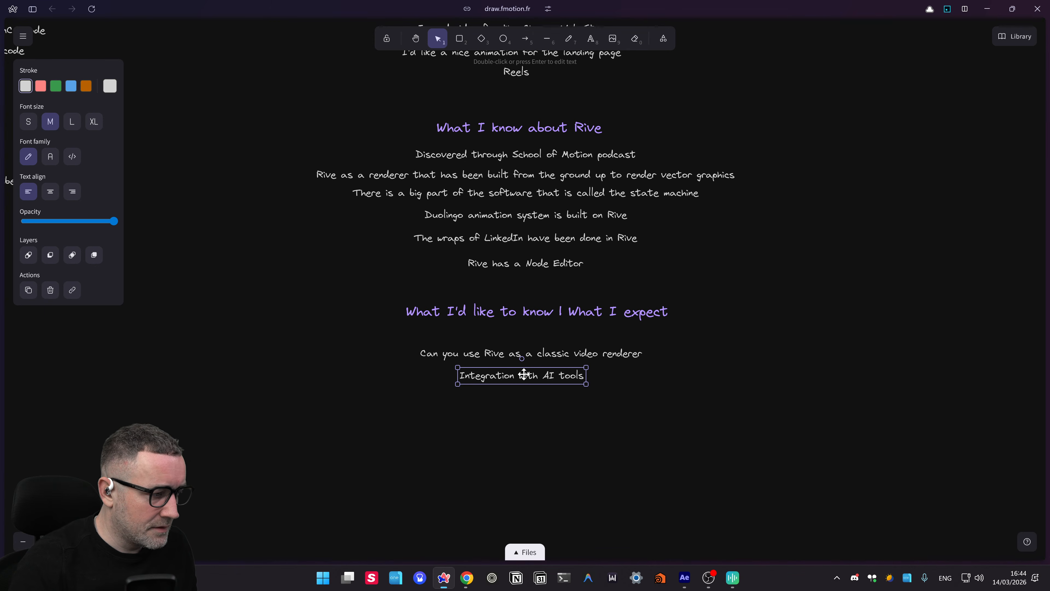
alt+drag(524, 375, 524, 406)
key(Return)
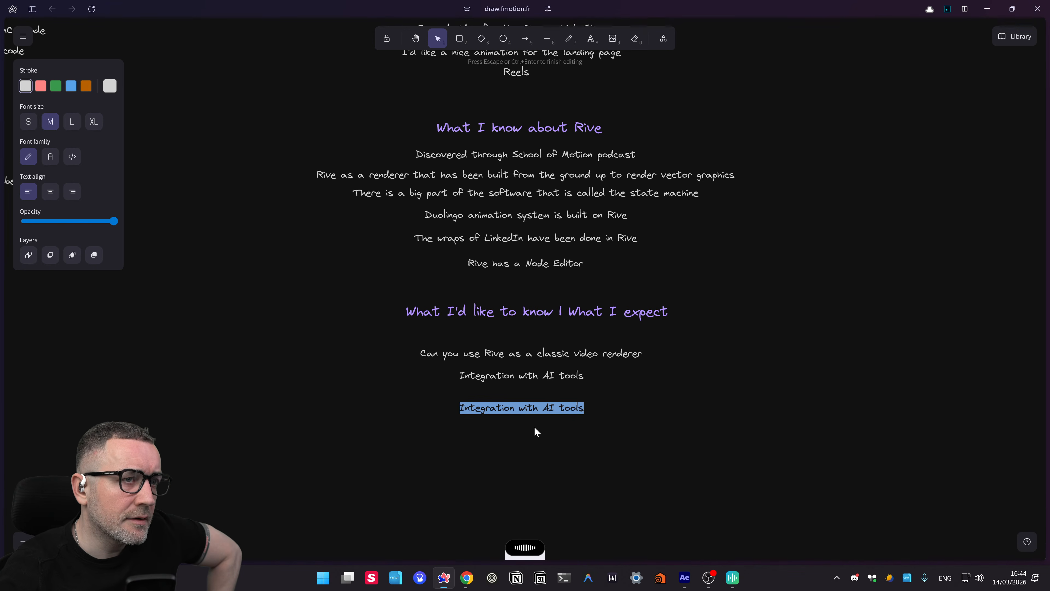
text(I really do wonder how raster media are handled)
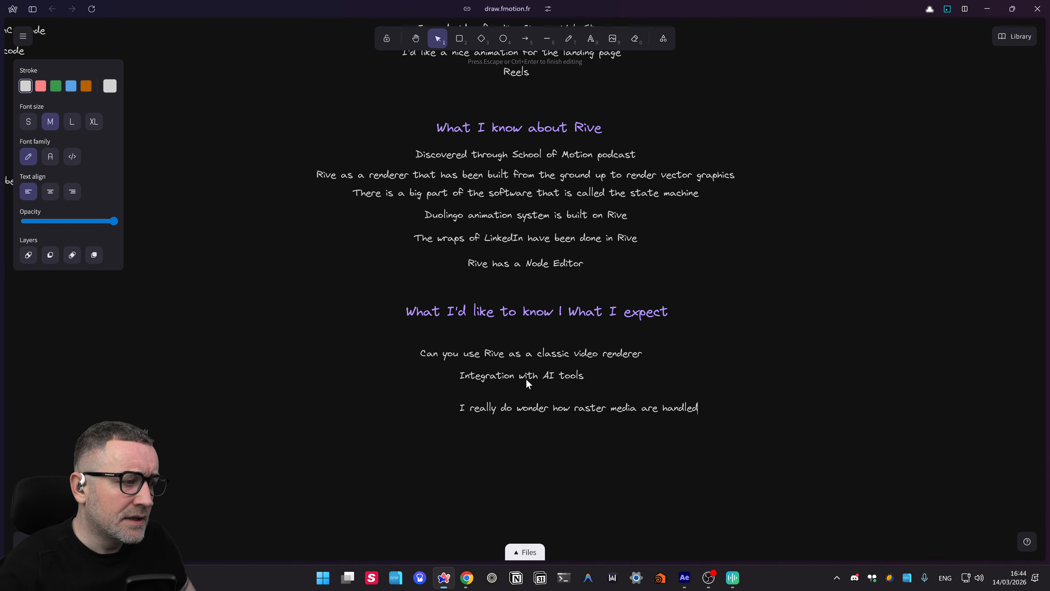
click(549, 440)
drag(566, 410, 518, 398)
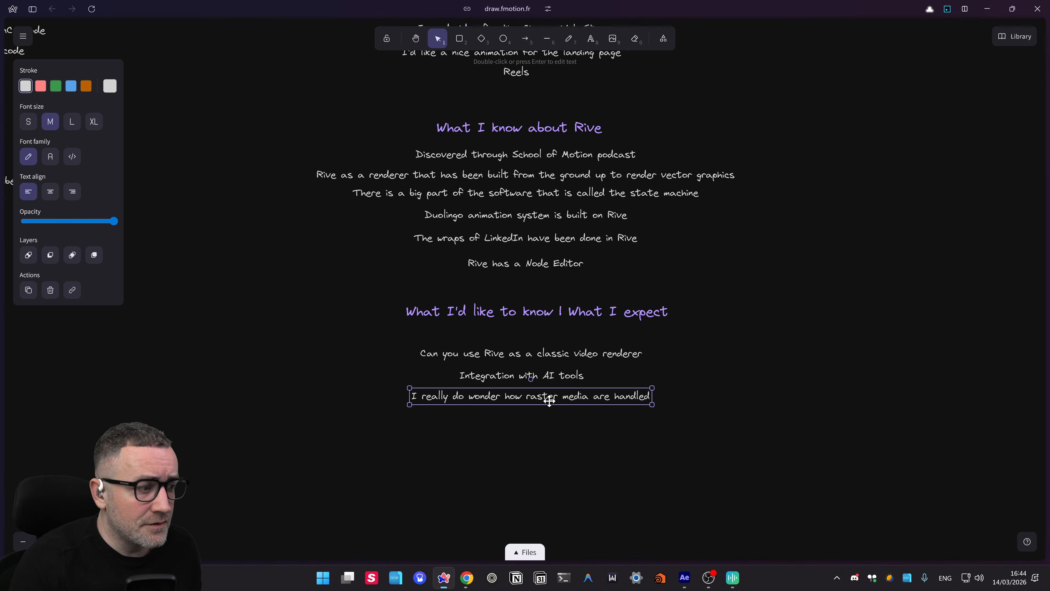
drag(547, 399, 548, 402)
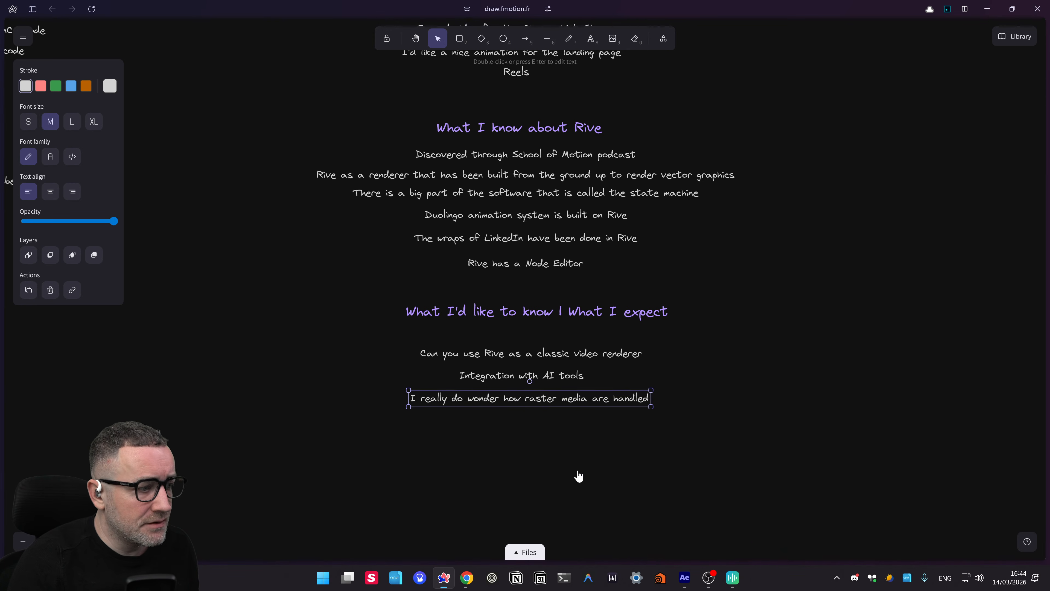
scroll(579, 476, down, 1)
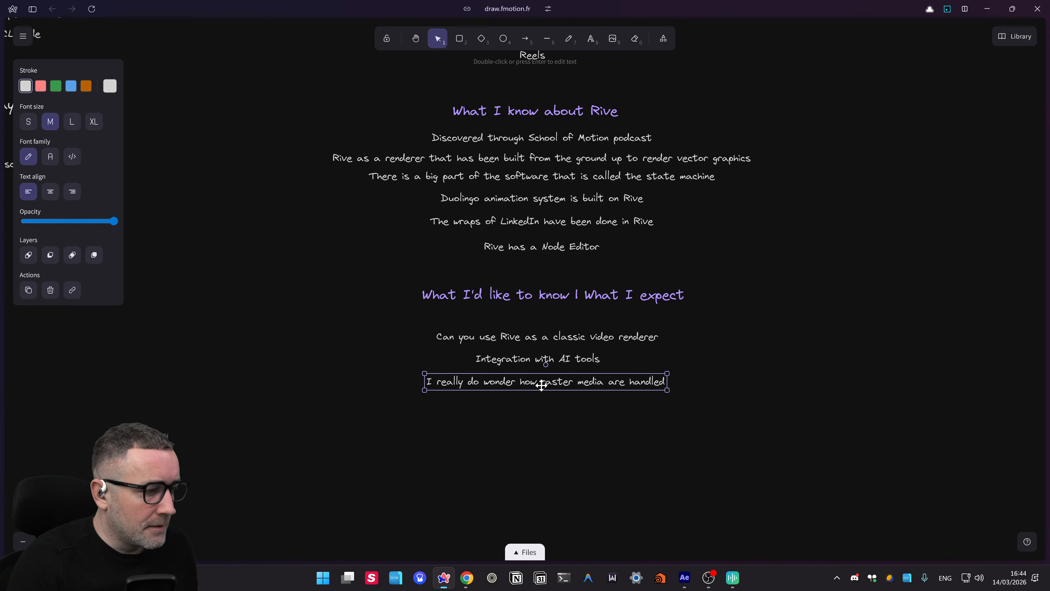
alt+drag(542, 385, 537, 417)
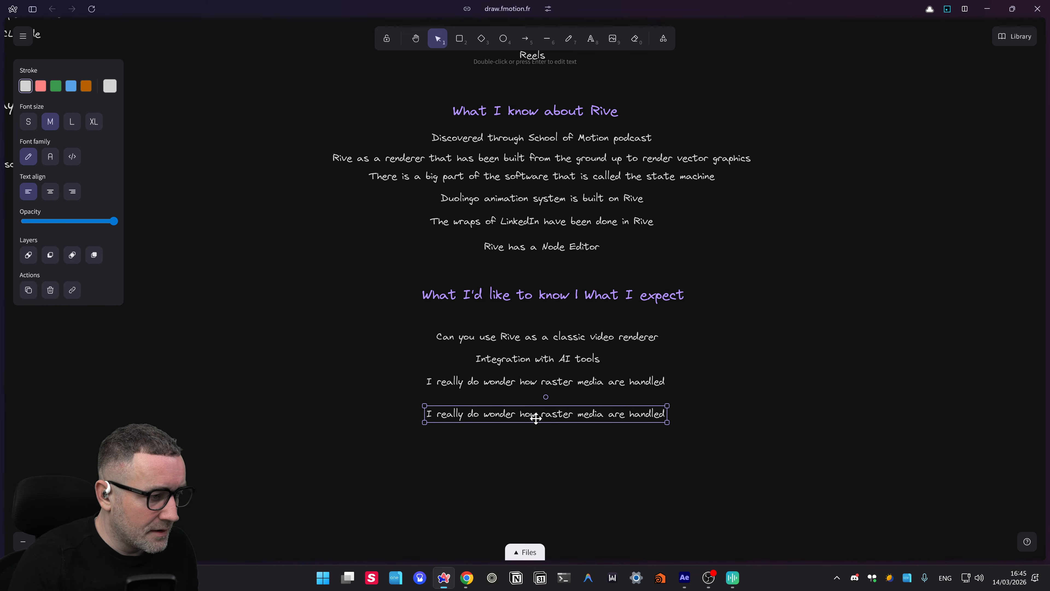
- Turn the copy into the timeline versus triggered events question and nudge it into place
double_click(536, 418)
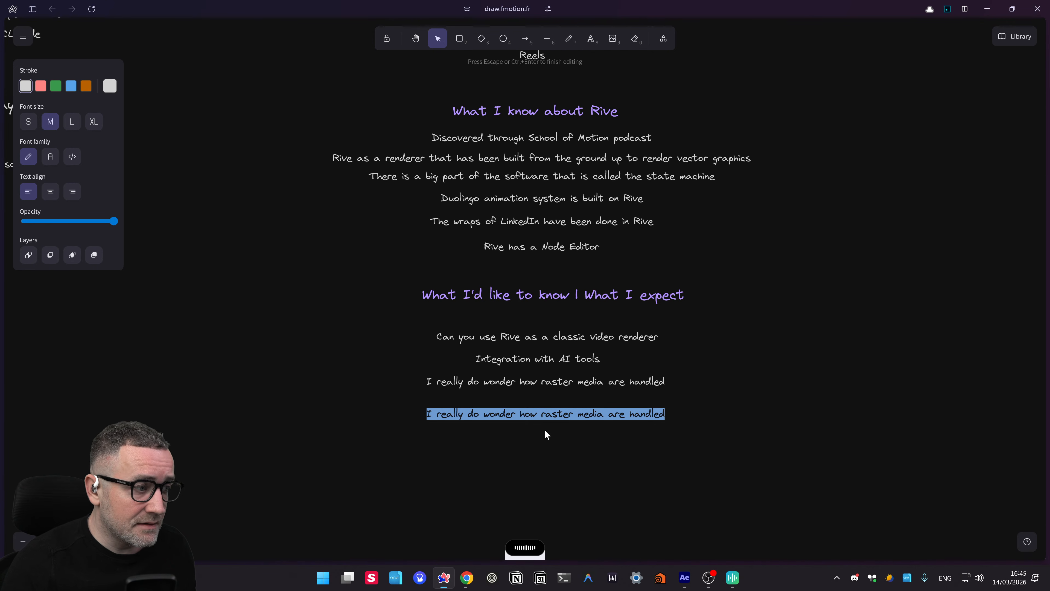
text(Can you work with a timeline or is it triggered events only)
click(629, 469)
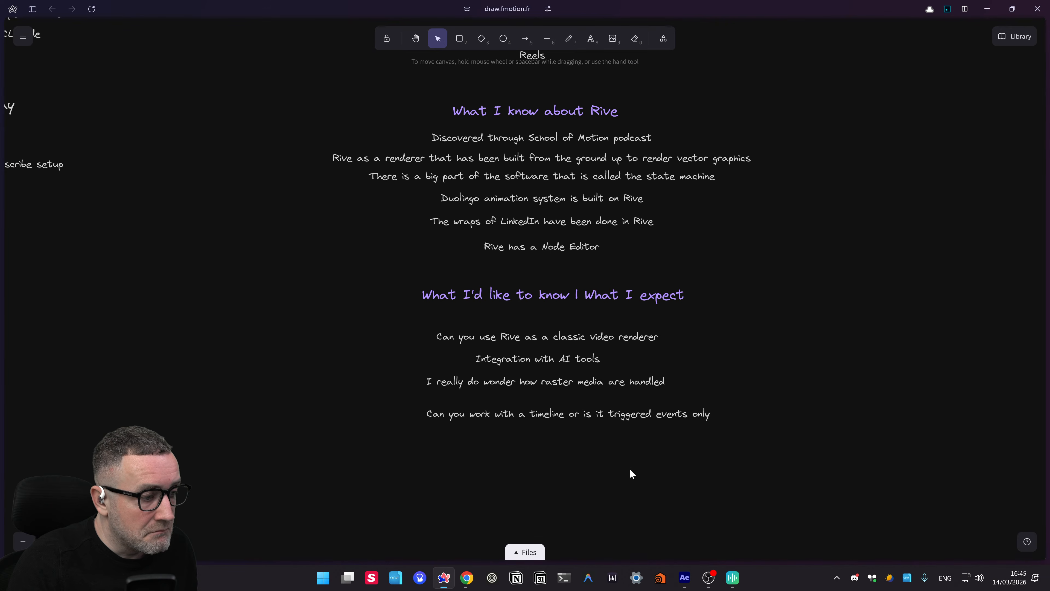
drag(598, 414, 580, 406)
click(573, 465)
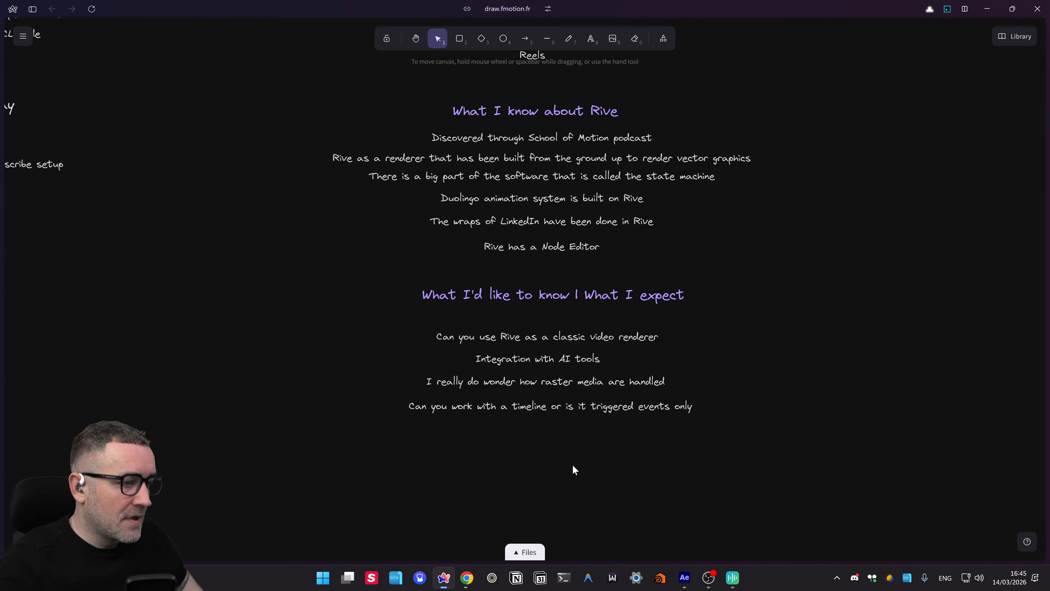
- Duplicate it below and dictate the built-in design tools versus imports question
click(551, 406)
drag(552, 407, 553, 428)
key(Return)
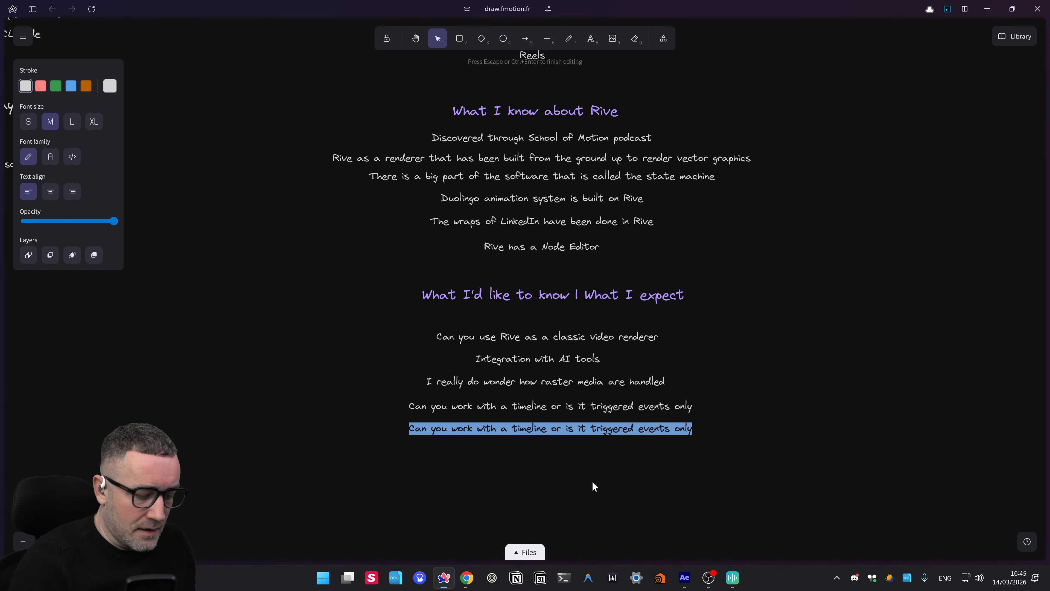
key(ctrl+super)
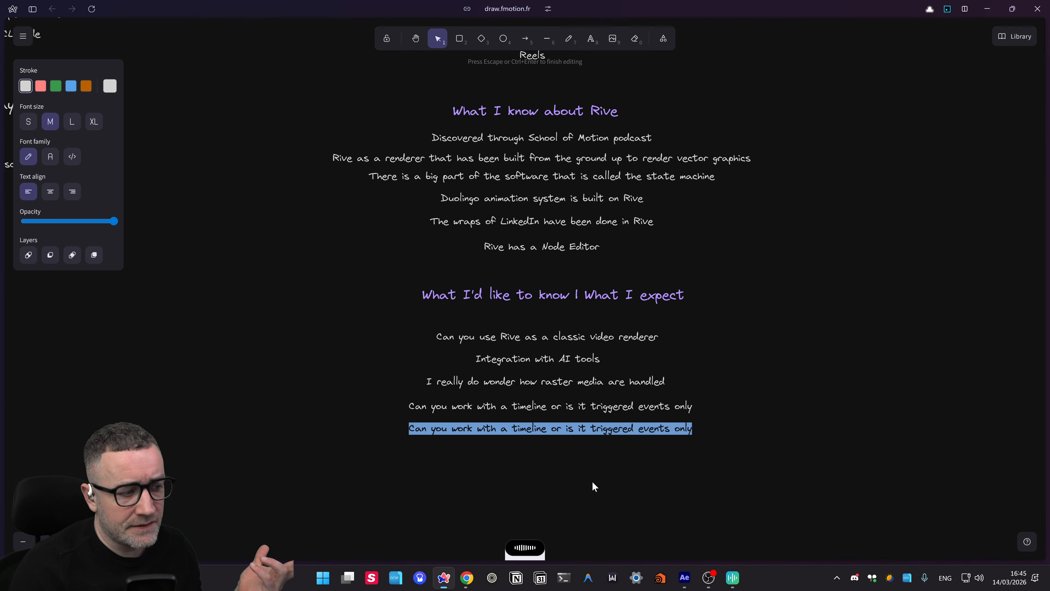
click(617, 477)
scroll(514, 278, up, 1)
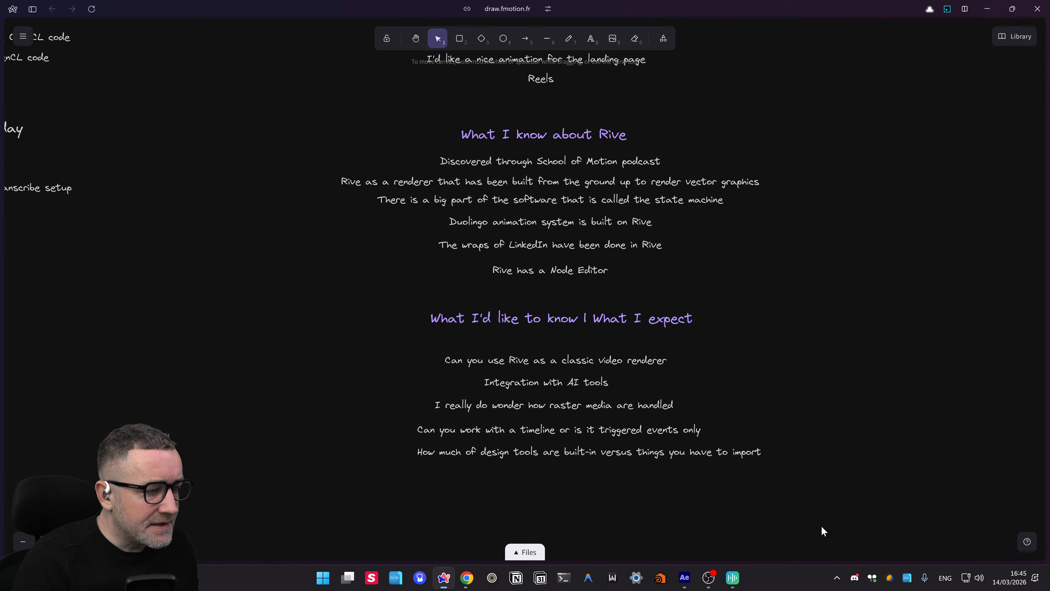
- Move the whole expectations section further down the board
drag(770, 468, 227, 298)
drag(561, 316, 547, 357)
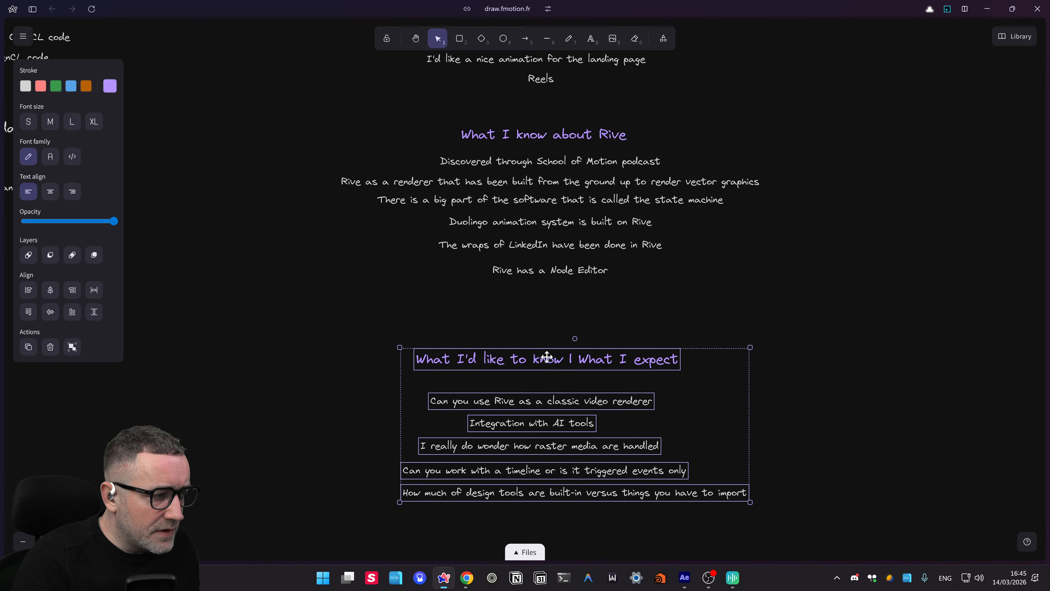
click(553, 300)
- Copy the Node Editor line and dictate 'It shares the same space as the Lottie file system' into it
click(541, 271)
drag(541, 271, 544, 296)
double_click(544, 297)
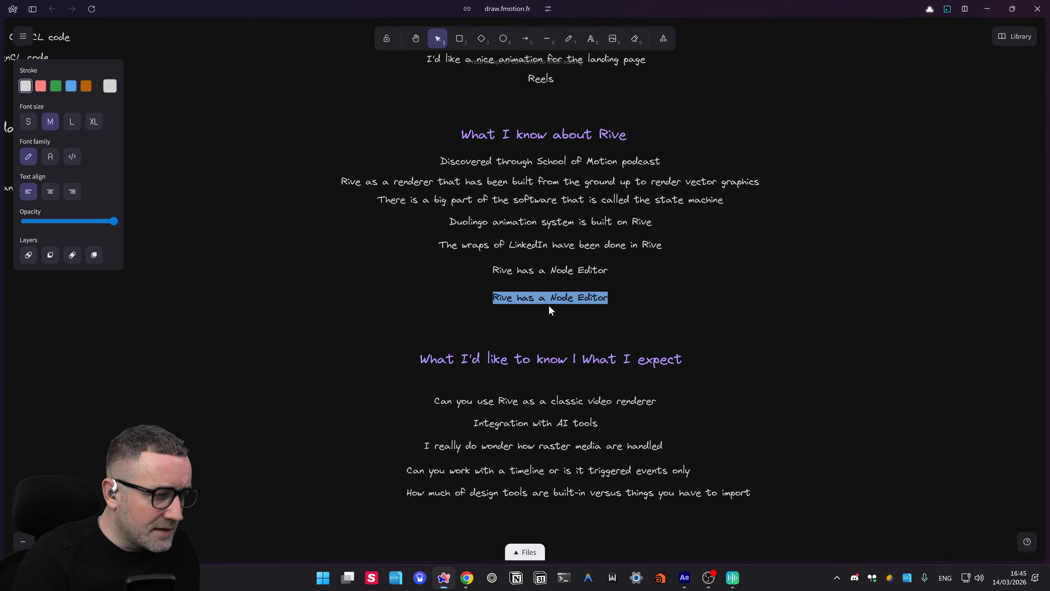
key(Home)
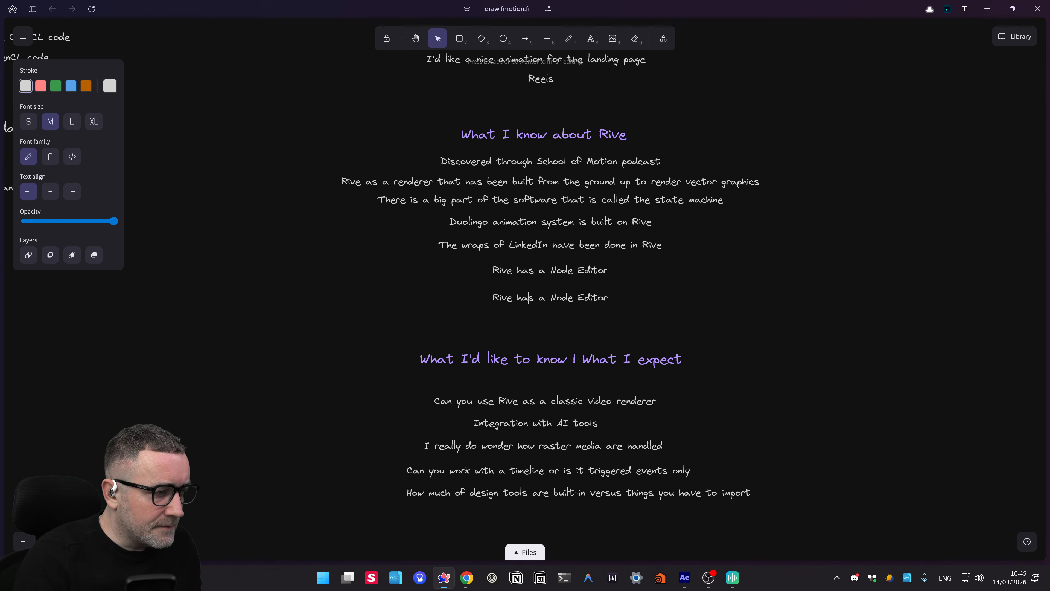
double_click(529, 297)
drag(535, 298, 538, 298)
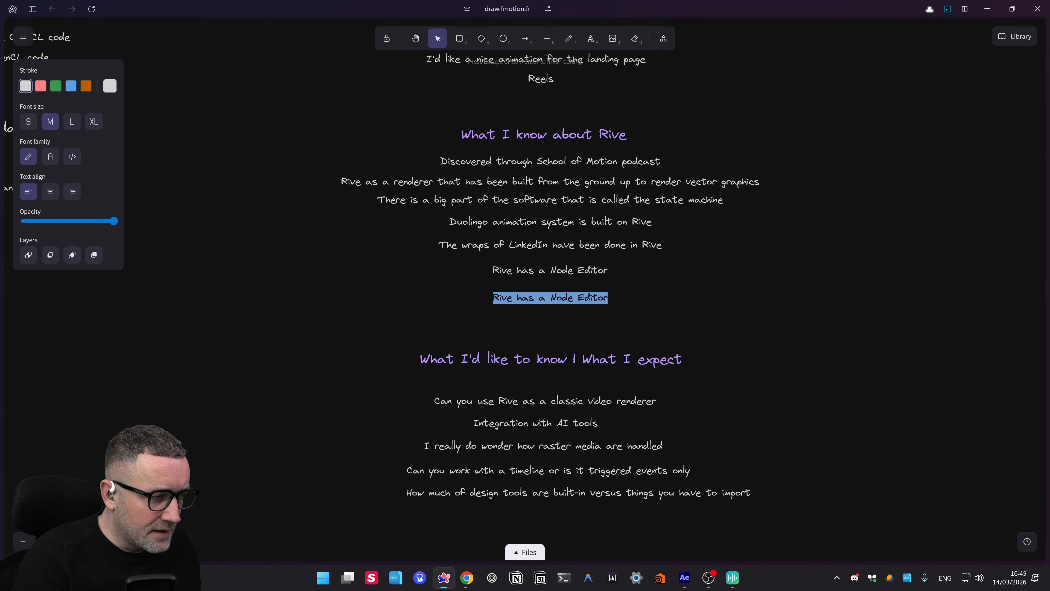
key(ctrl+super)
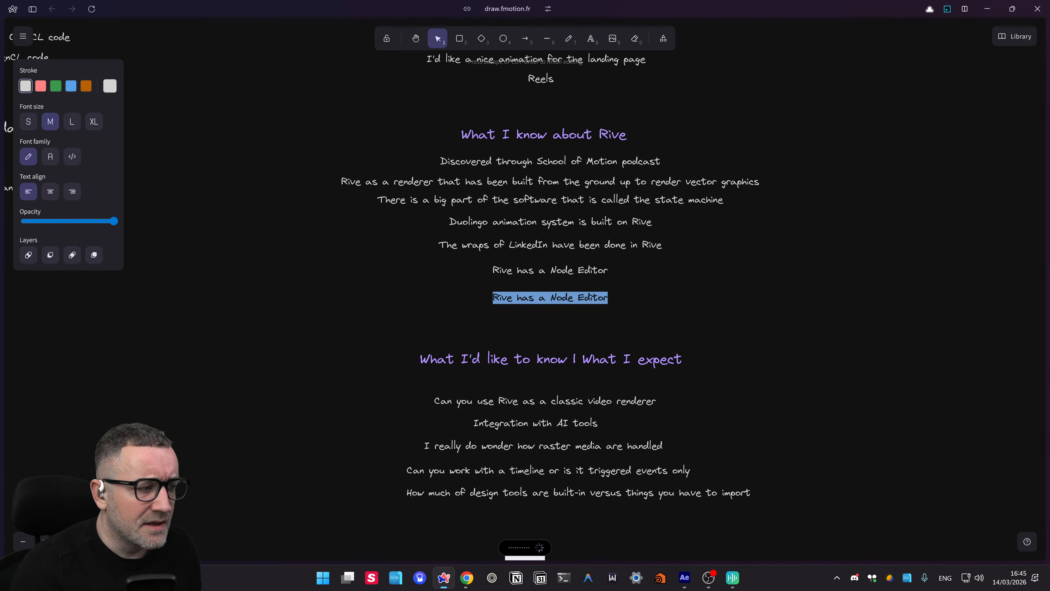
click(595, 351)
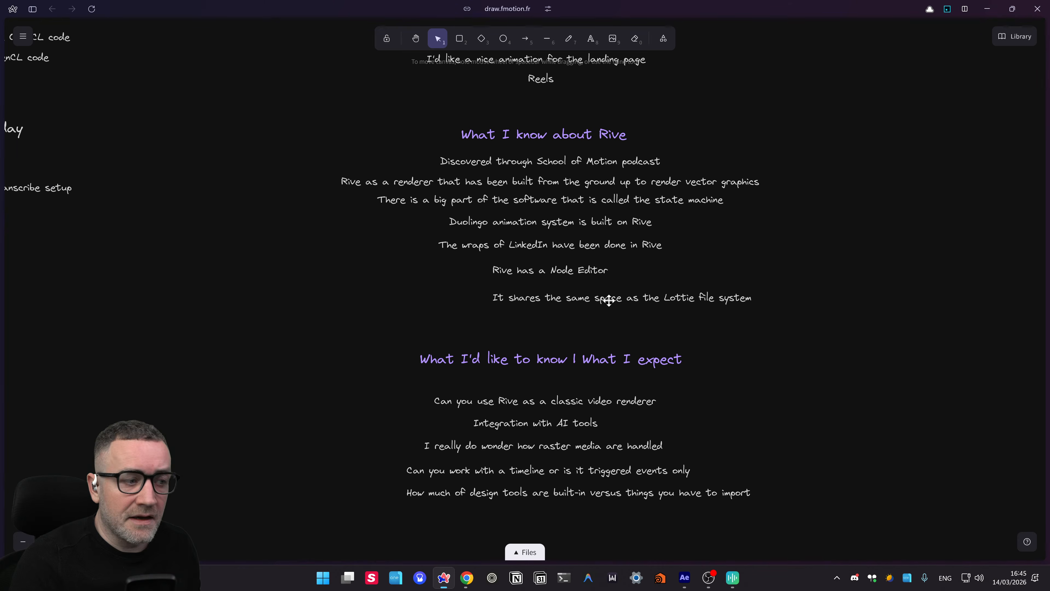
click(587, 298)
drag(587, 299, 560, 293)
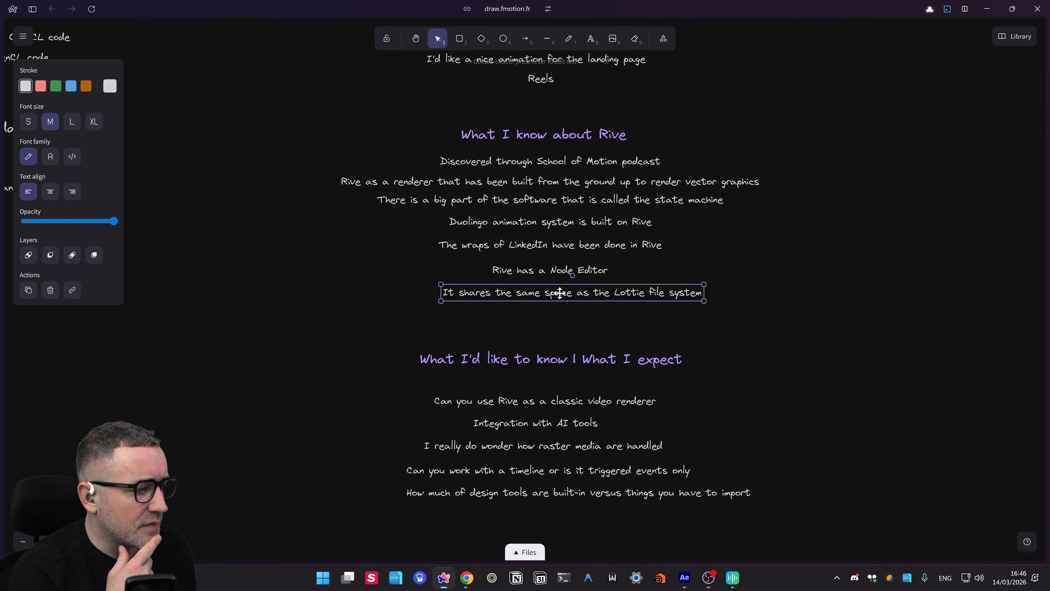
- Select the seven Rive fact lines, then select all notes in the central column
scroll(732, 300, down, 1)
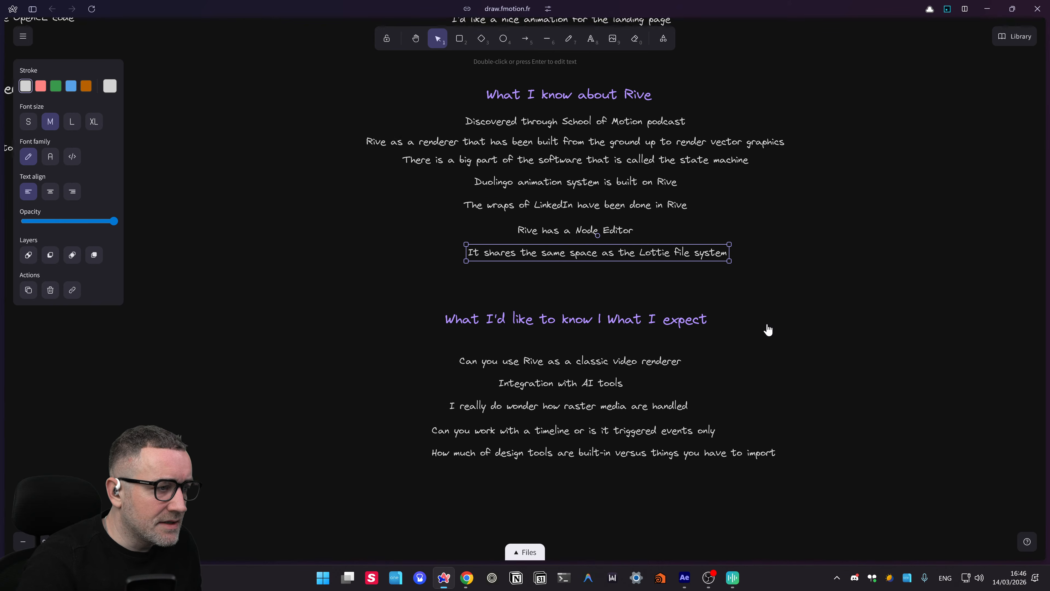
scroll(768, 330, up, 1)
drag(289, 320, 885, 136)
scroll(811, 336, down, 3)
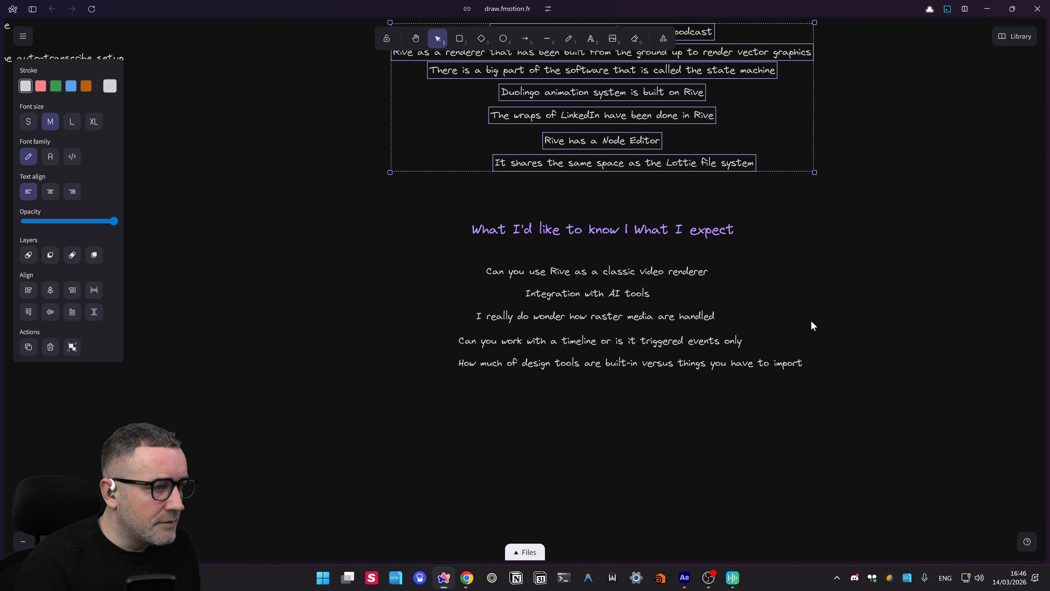
scroll(811, 323, down, 2)
scroll(782, 327, up, 3)
scroll(786, 290, up, 1)
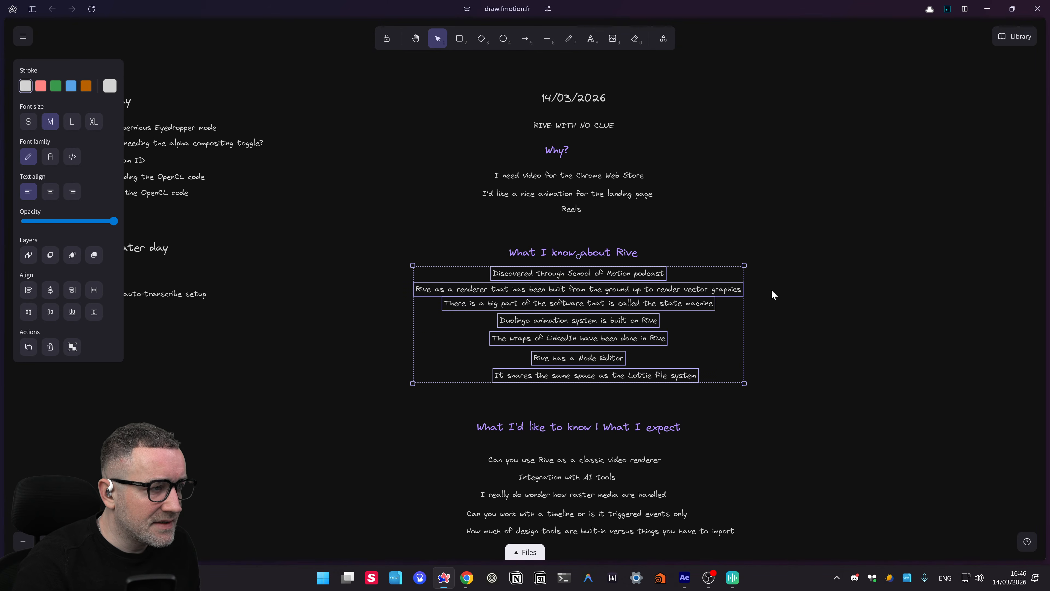
scroll(789, 285, down, 3)
scroll(789, 286, right, 2)
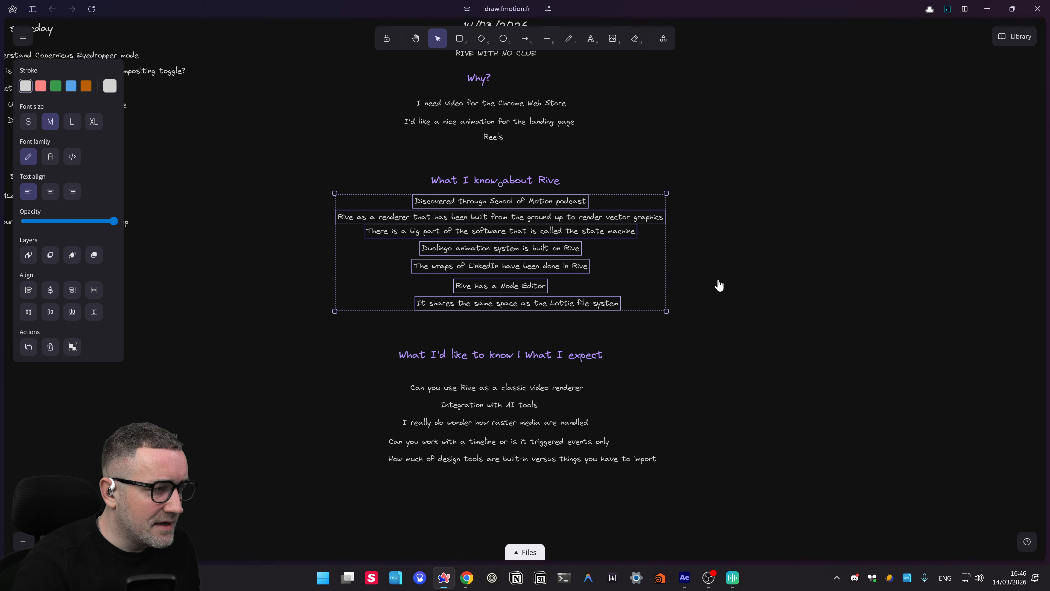
click(759, 309)
scroll(769, 356, up, 2)
scroll(746, 337, down, 1)
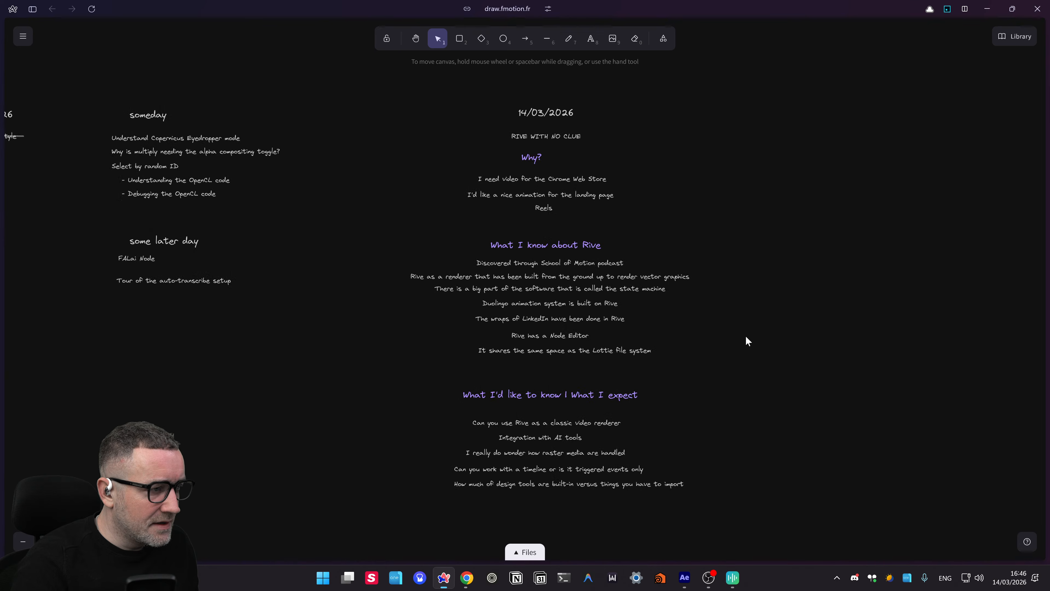
drag(374, 94, 796, 553)
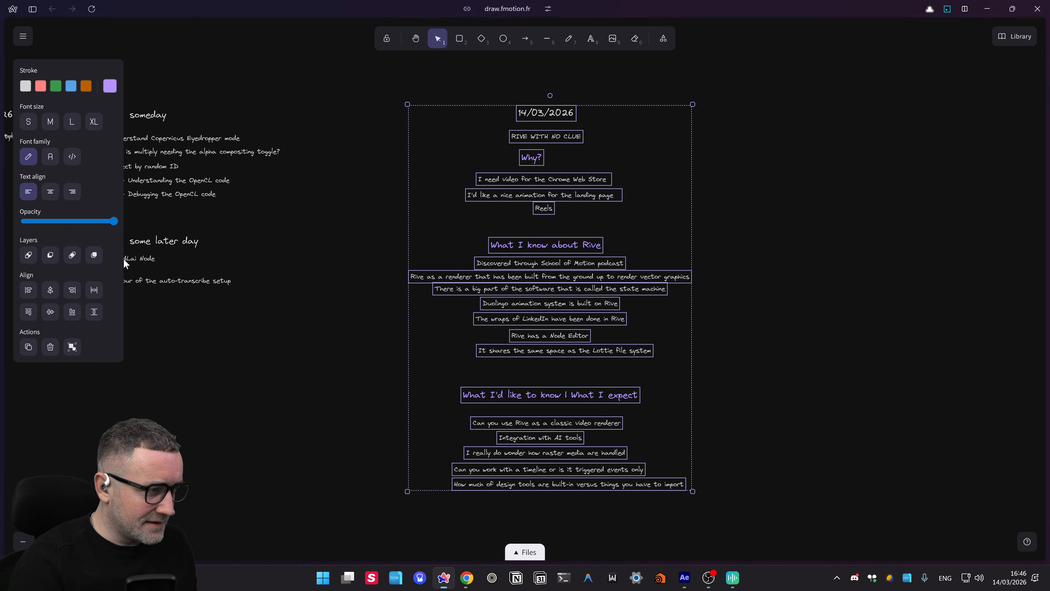
- Centre all notes on one vertical axis and evenly space the five expectation questions
click(50, 290)
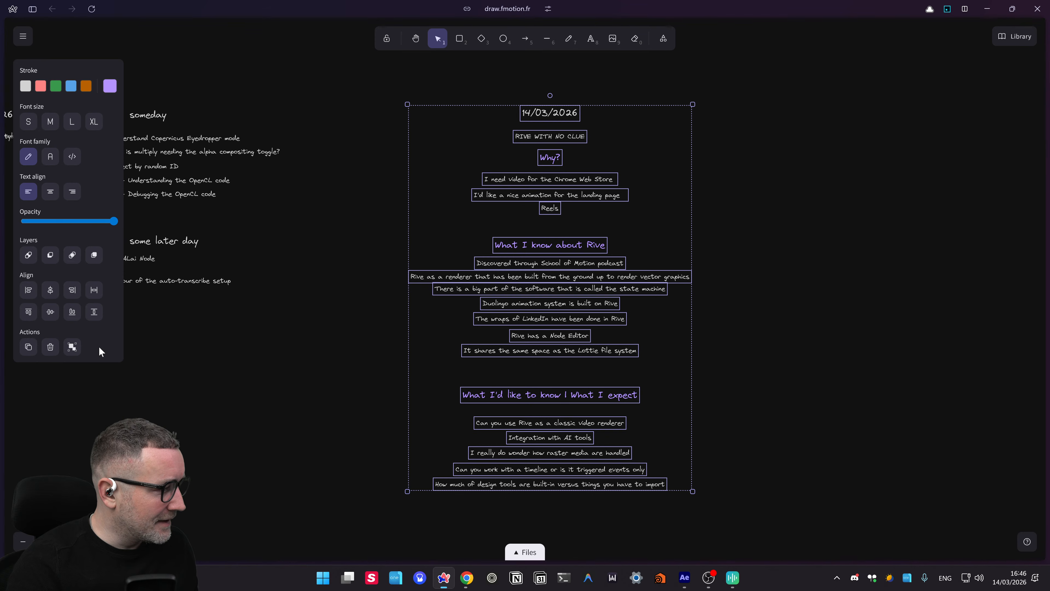
click(254, 401)
drag(327, 532, 802, 389)
scroll(734, 361, down, 2)
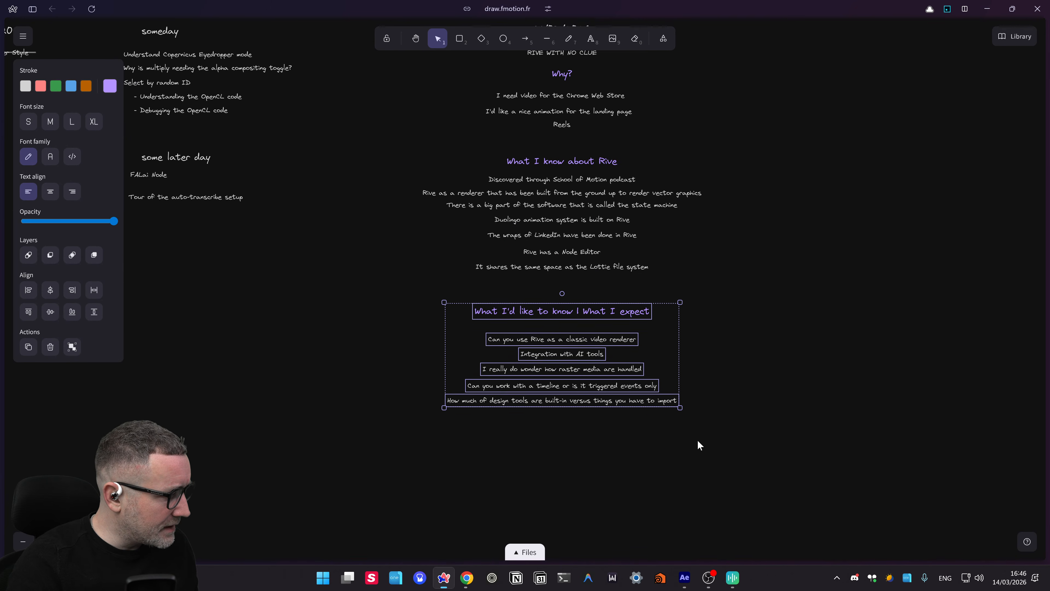
click(690, 450)
drag(543, 405, 416, 330)
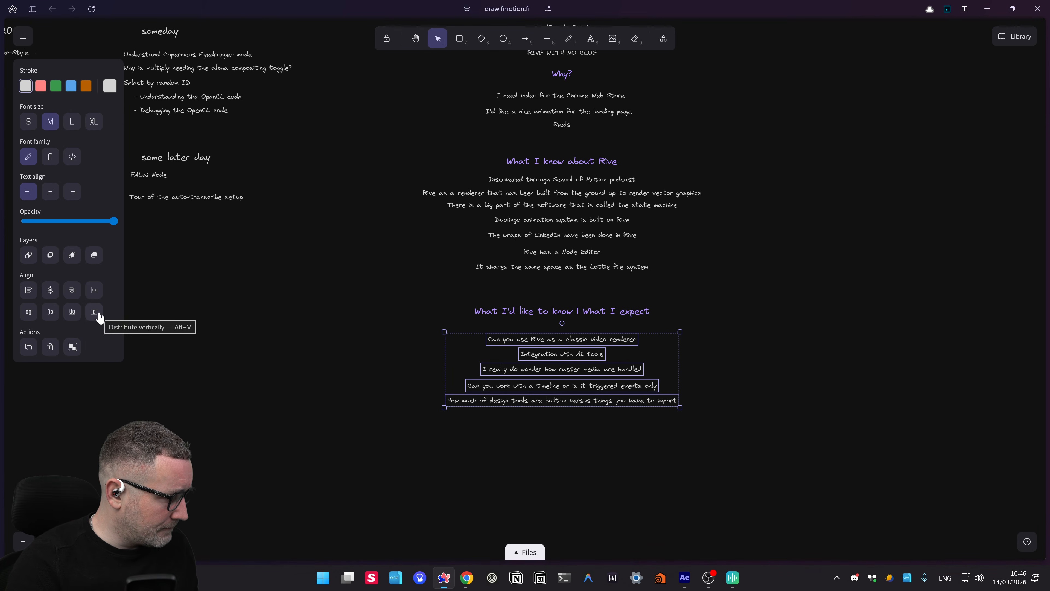
click(94, 311)
- Evenly space the Rive fact lines and the three reasons under Why?
drag(707, 287, 343, 171)
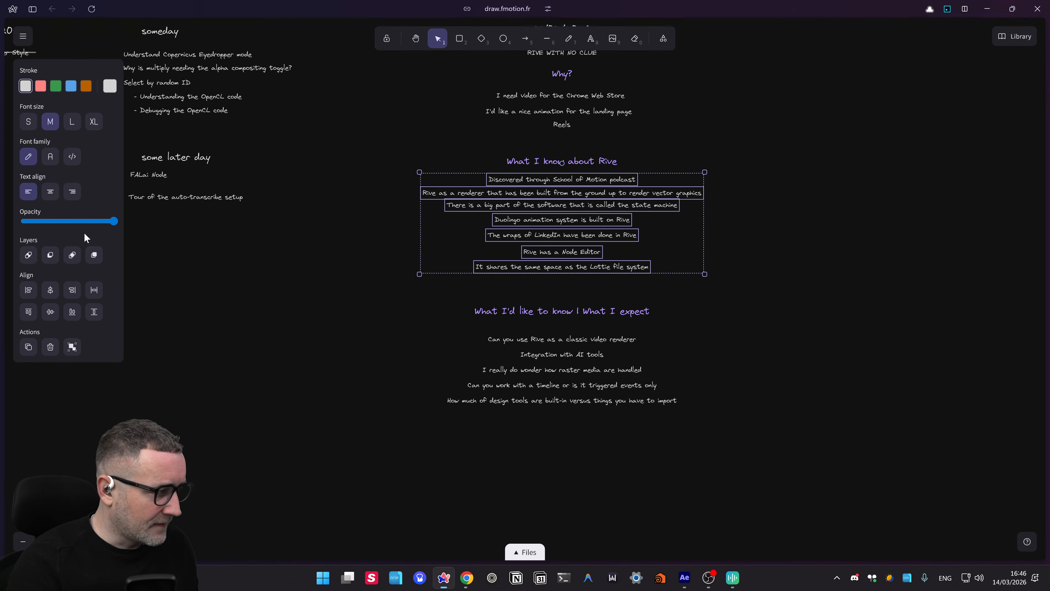
click(95, 312)
drag(799, 267, 805, 297)
drag(652, 172, 424, 122)
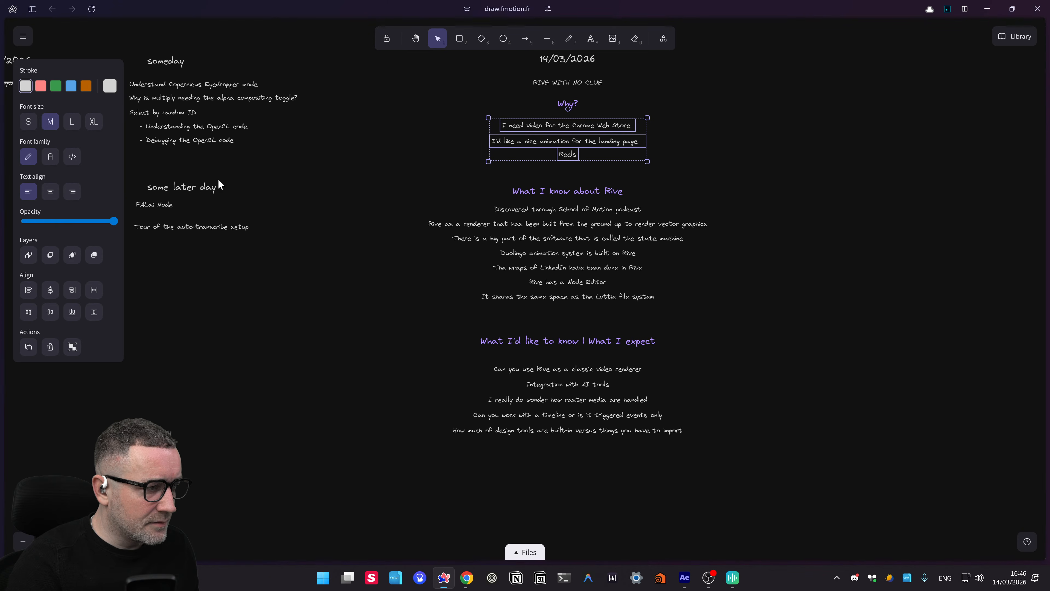
click(94, 312)
scroll(763, 174, up, 3)
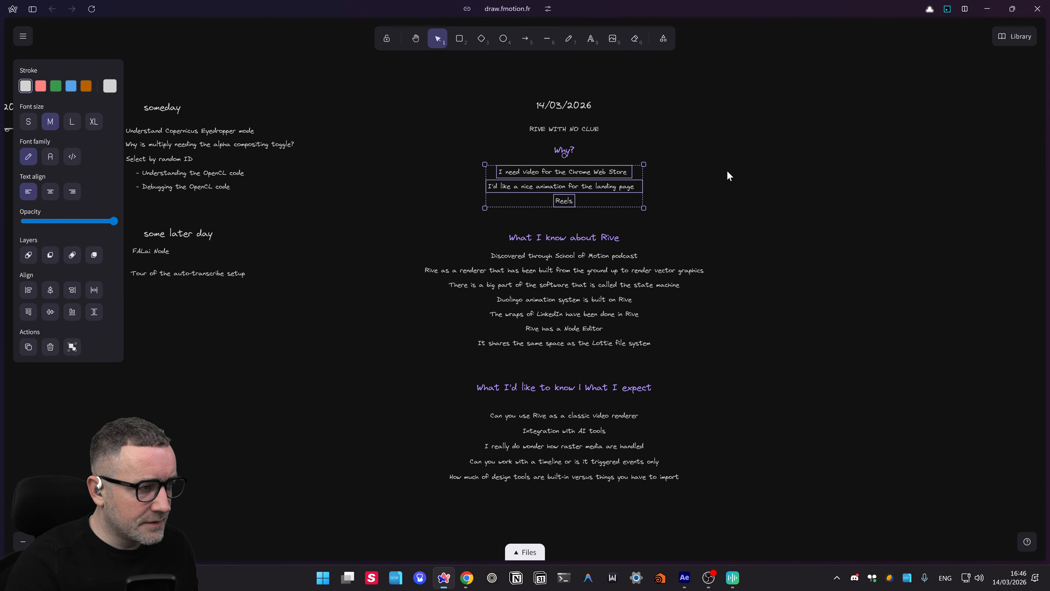
drag(745, 181, 747, 189)
click(643, 156)
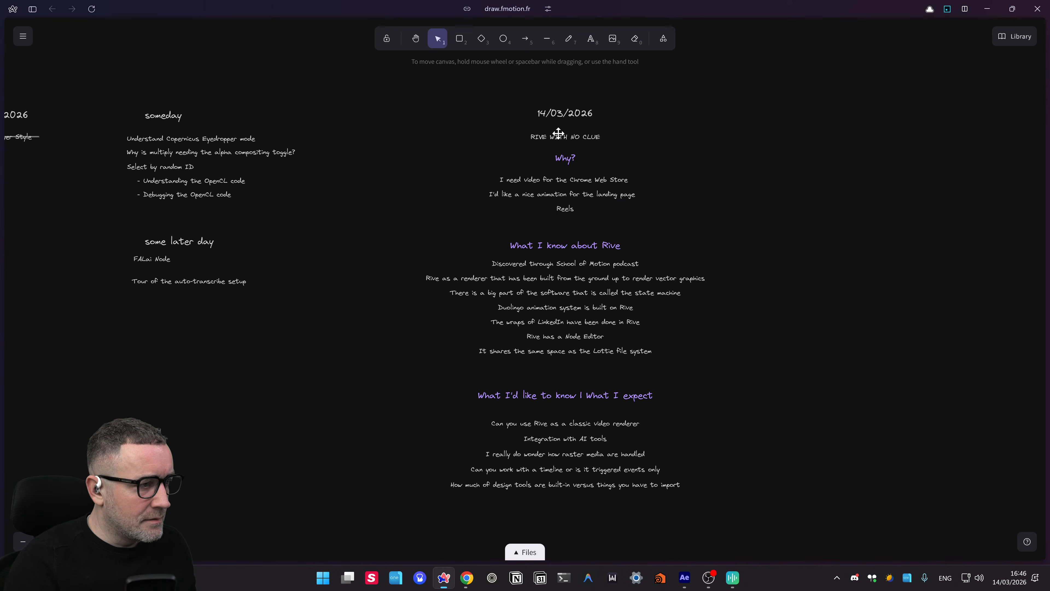
- Enlarge the RIVE WITH NO CLUE title
click(559, 133)
mouse_move(602, 130)
mouse_down()
mouse_move(682, 118)
mouse_move(620, 129)
mouse_up()
click(718, 153)
scroll(476, 434, up, 1)
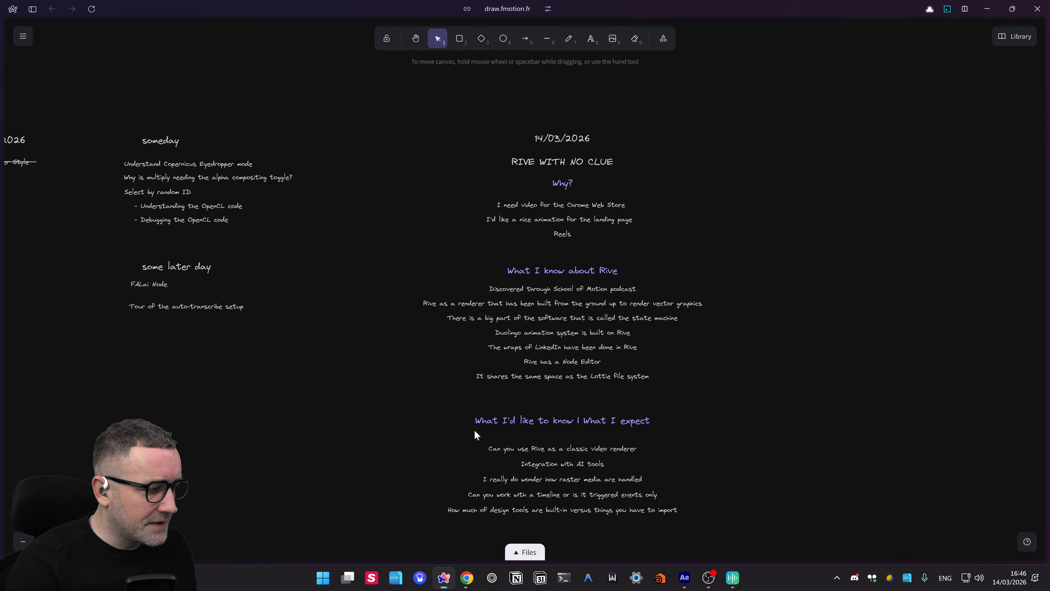
- Collapse the files panel, nudge the canvas left and up, and bring up the window switcher
click(525, 552)
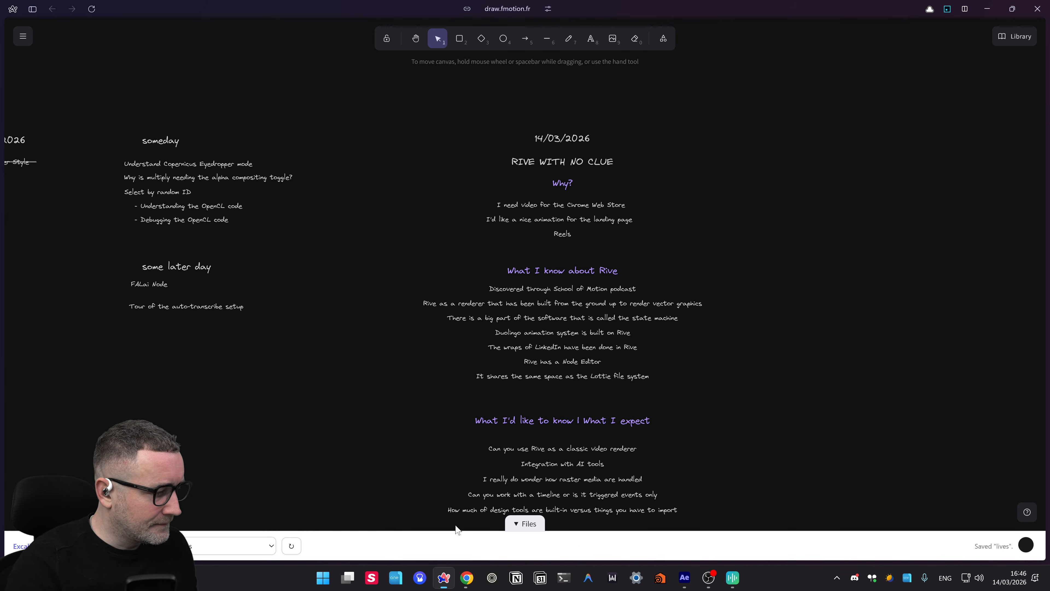
click(528, 525)
drag(751, 367, 710, 356)
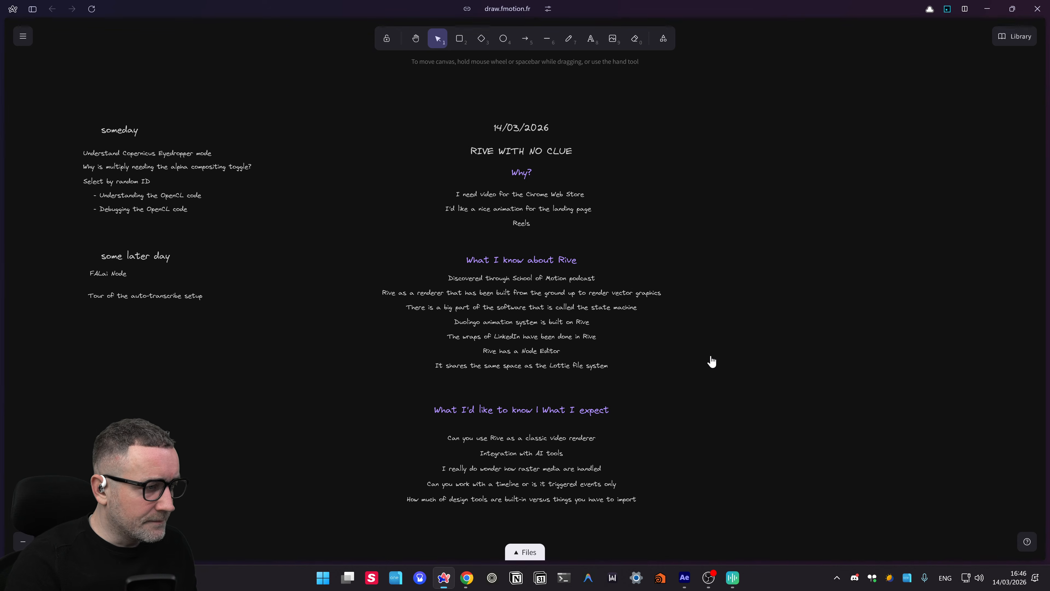
key(alt+Tab)
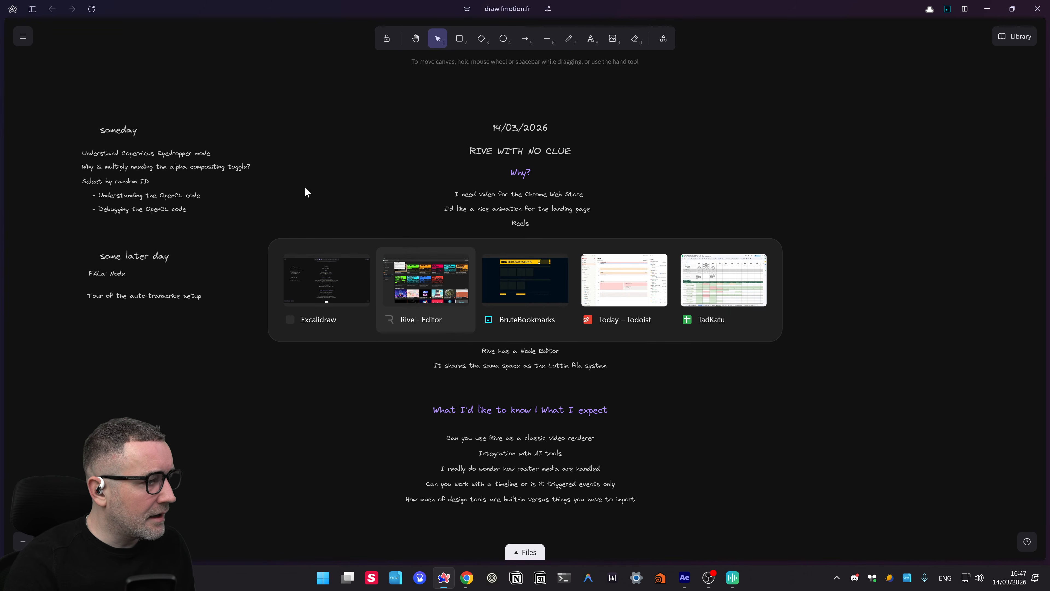
- Switch to the Rive - Editor window and step through the welcome tour until it closes
click(449, 308)
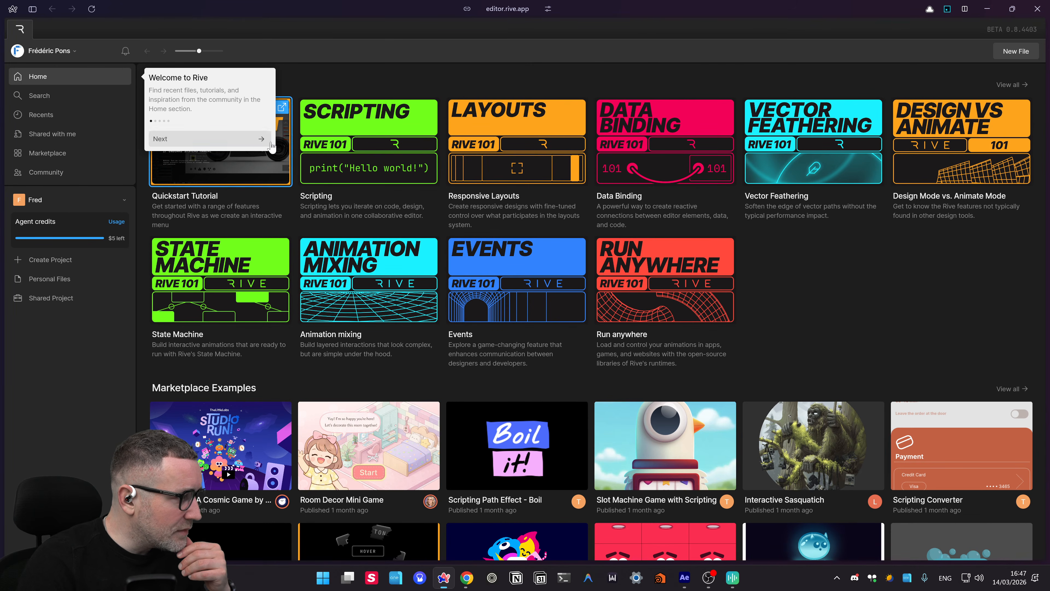
click(255, 143)
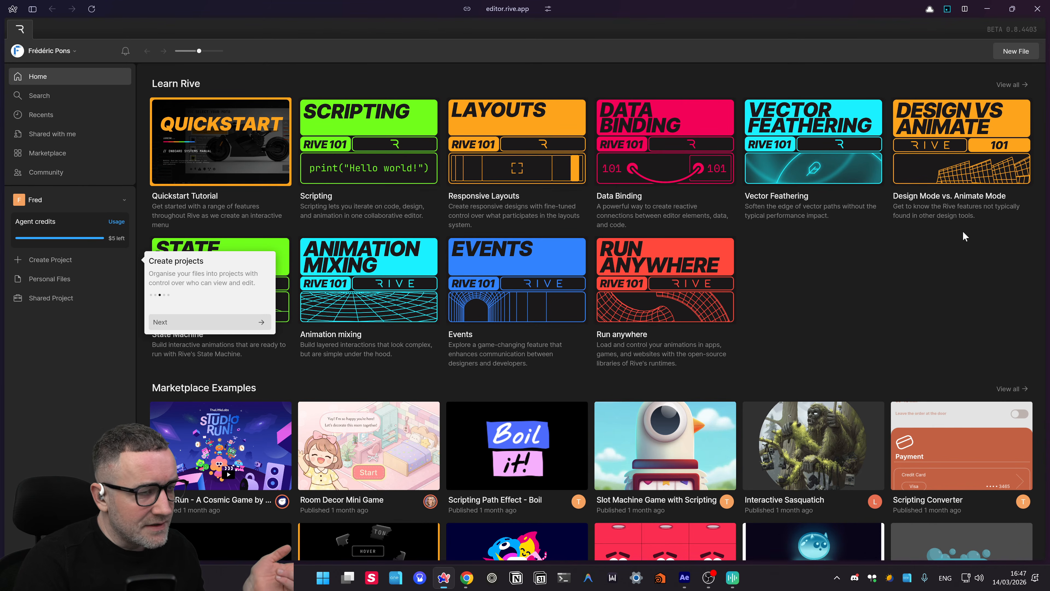
click(218, 331)
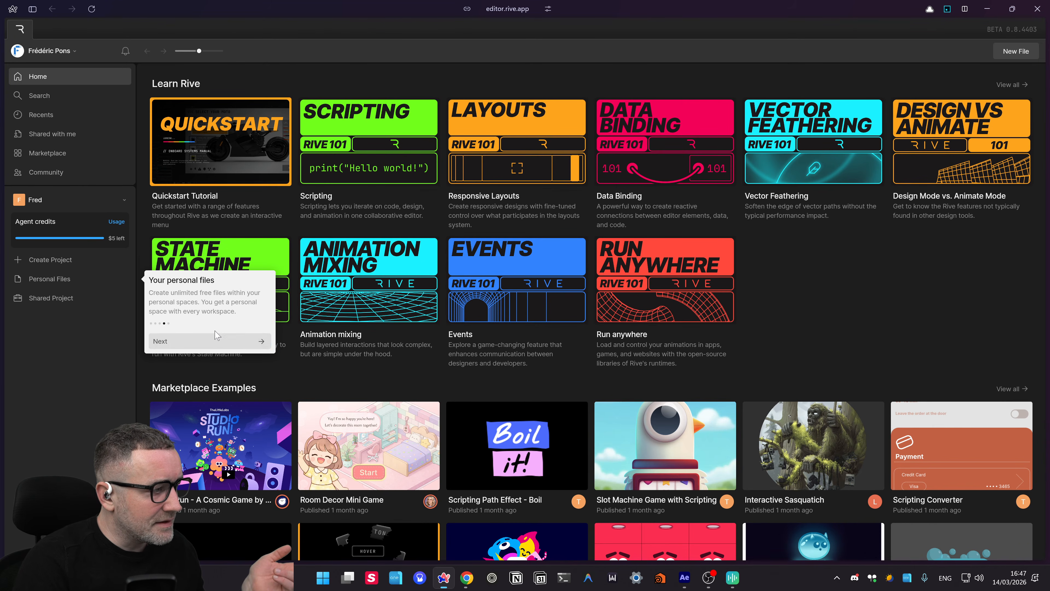
click(226, 343)
click(996, 137)
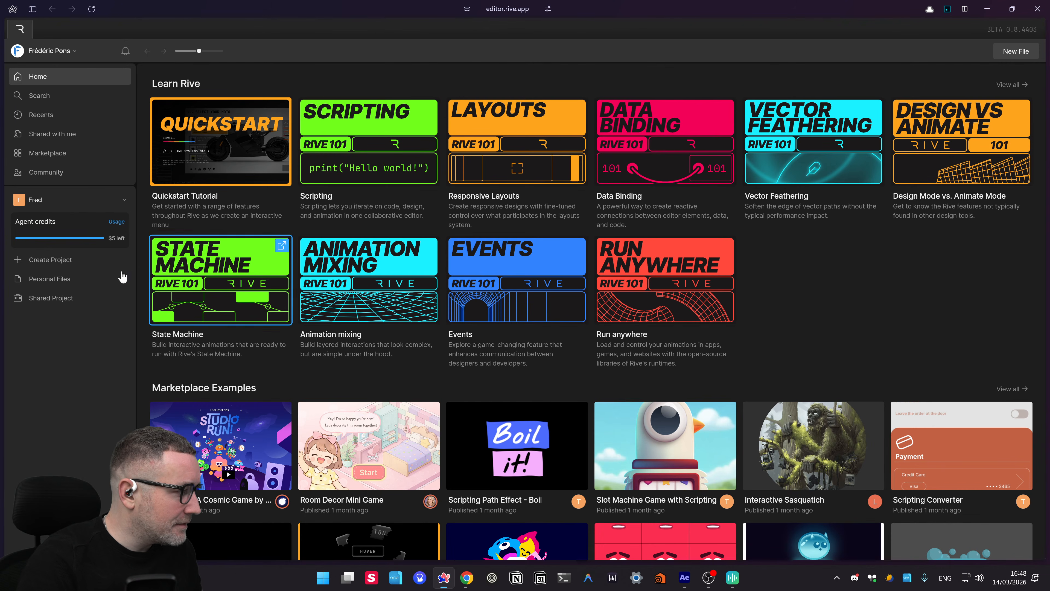
- Create a new Rive project named BruteBookmarks
click(52, 264)
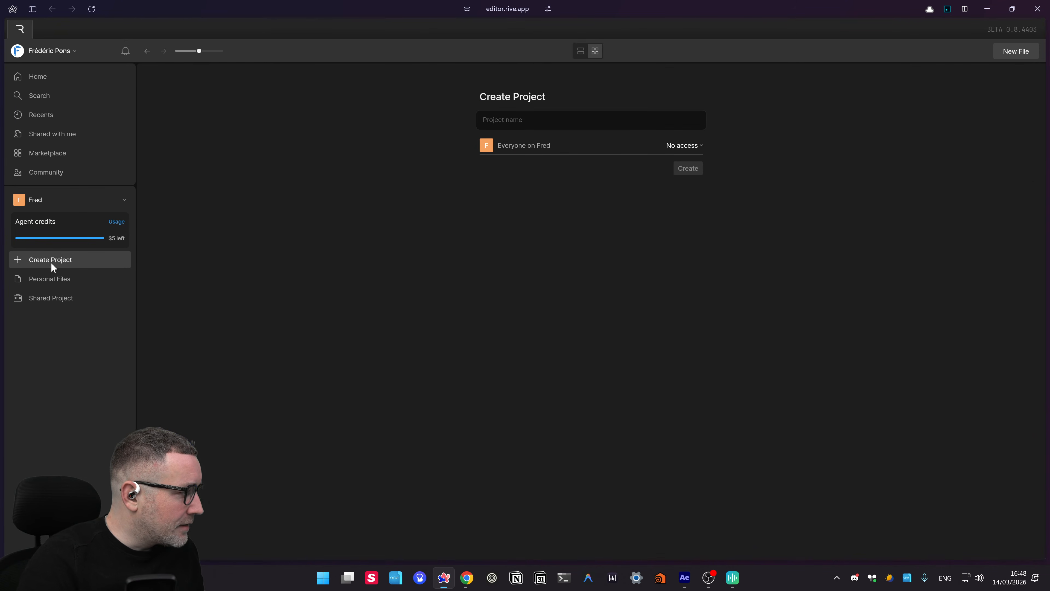
click(492, 116)
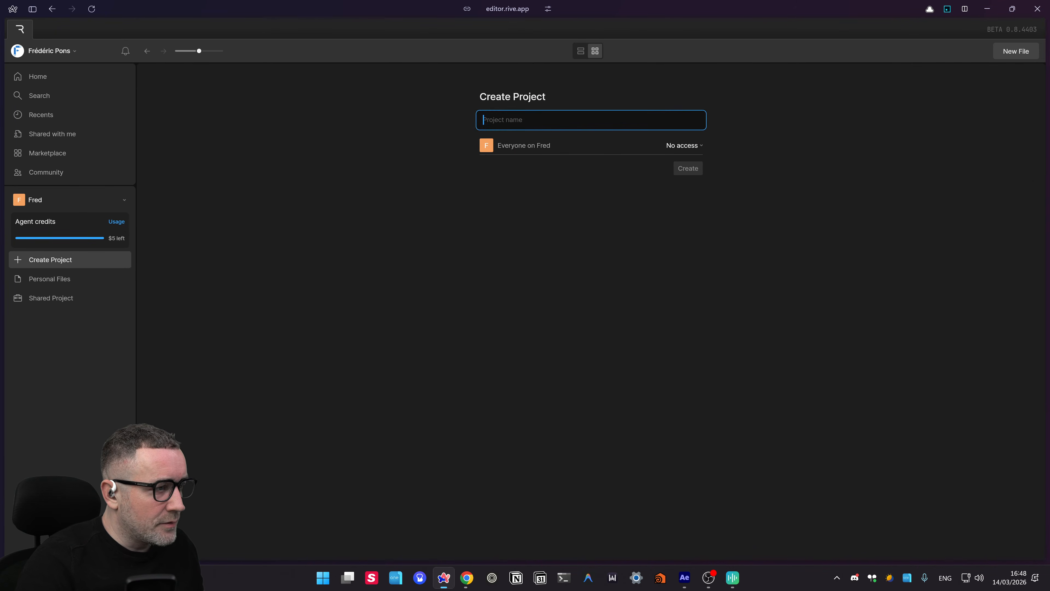
text(Brutebookmarks)
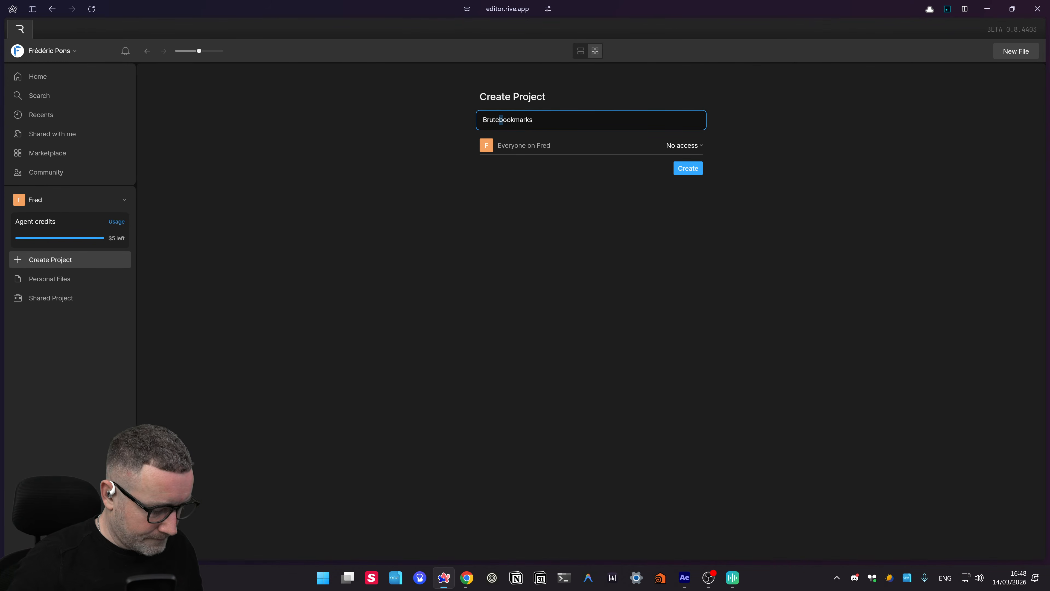
text(B)
click(620, 211)
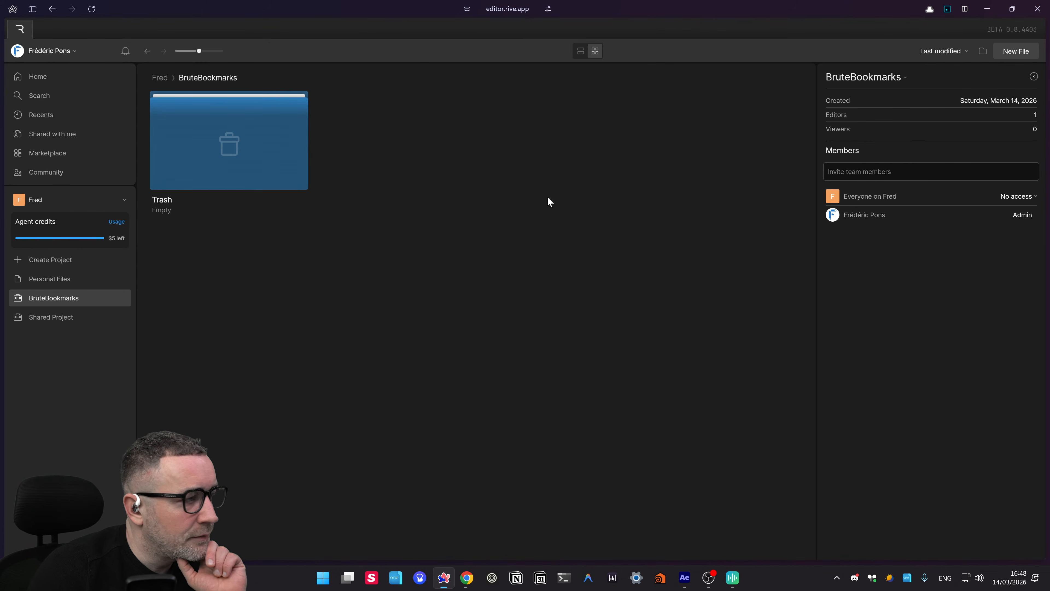
- Open the BruteBookmarks project and add a new empty file to it
double_click(225, 141)
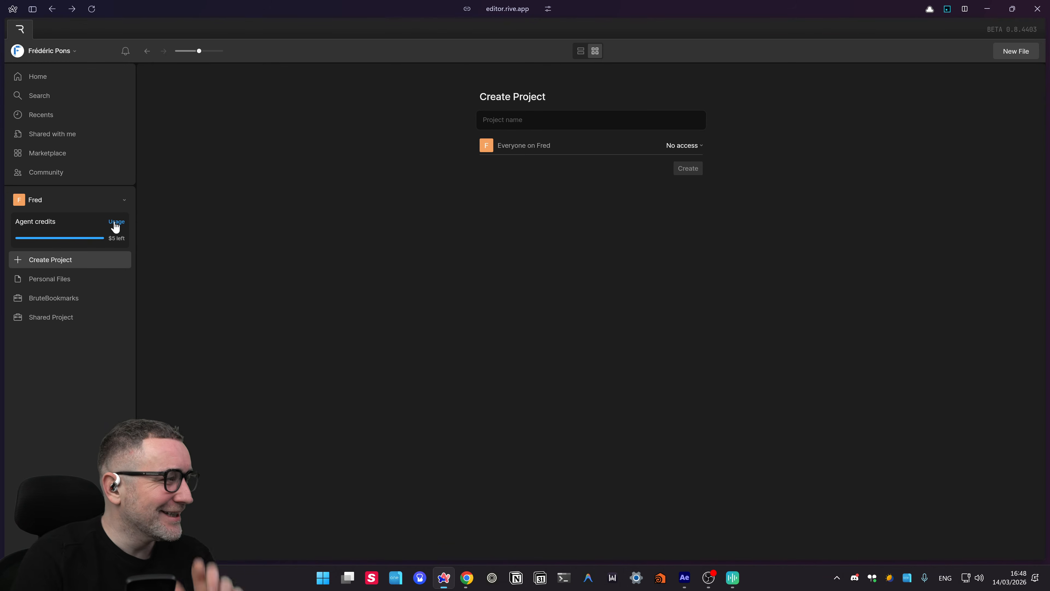
click(51, 307)
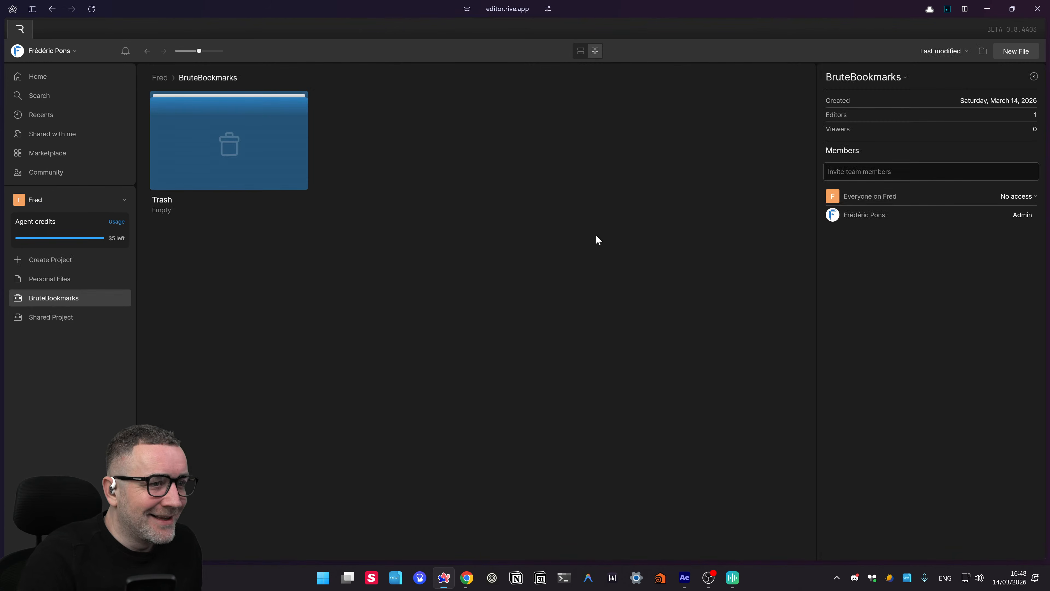
right_click(543, 166)
click(574, 191)
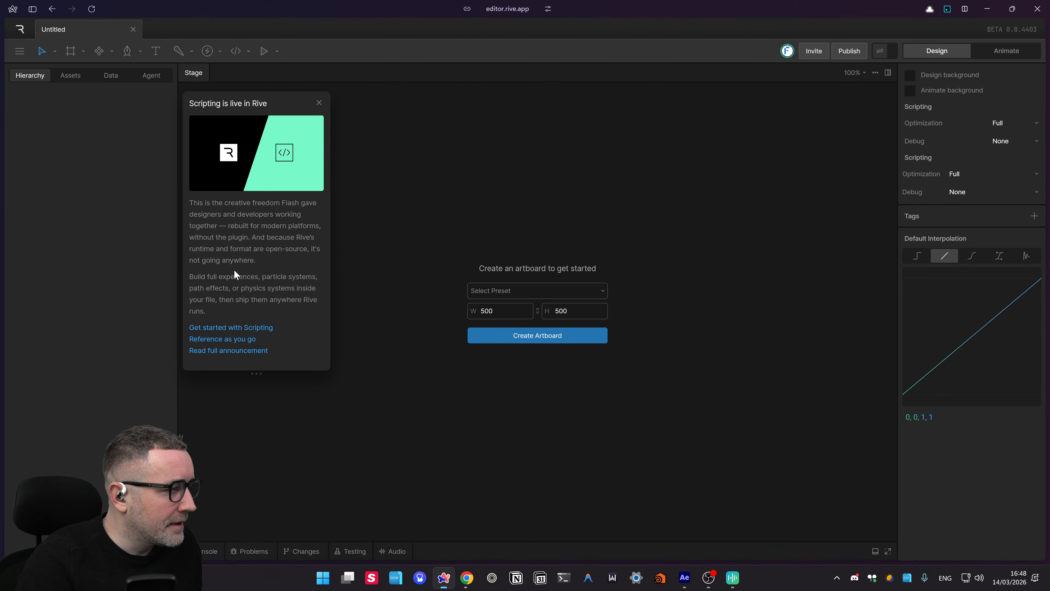
- Dismiss the Scripting popup and create a 1080 × 1920 Instagram story artboard from the Social presets
click(319, 103)
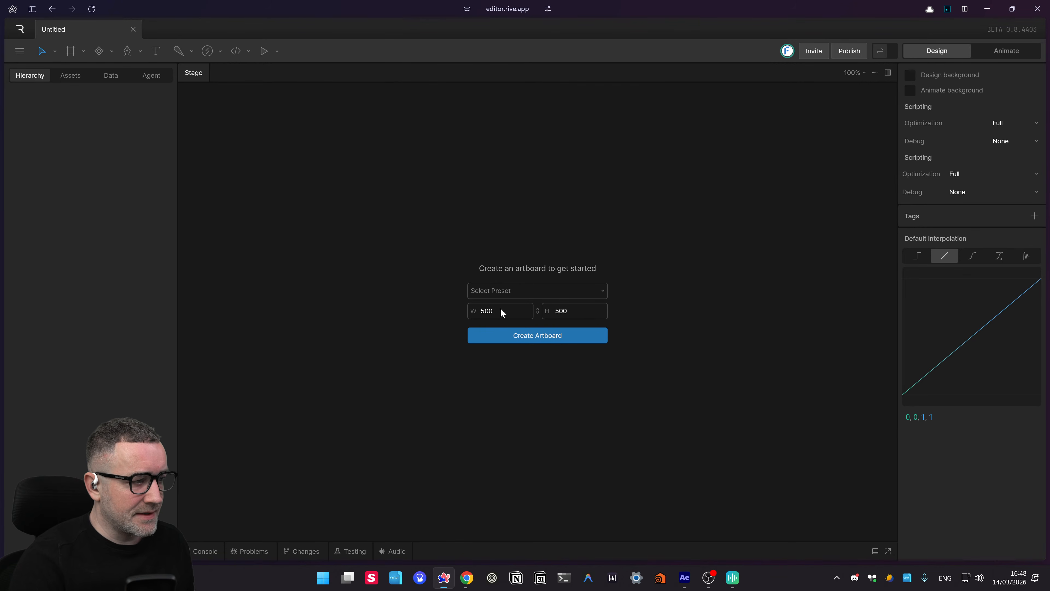
click(513, 292)
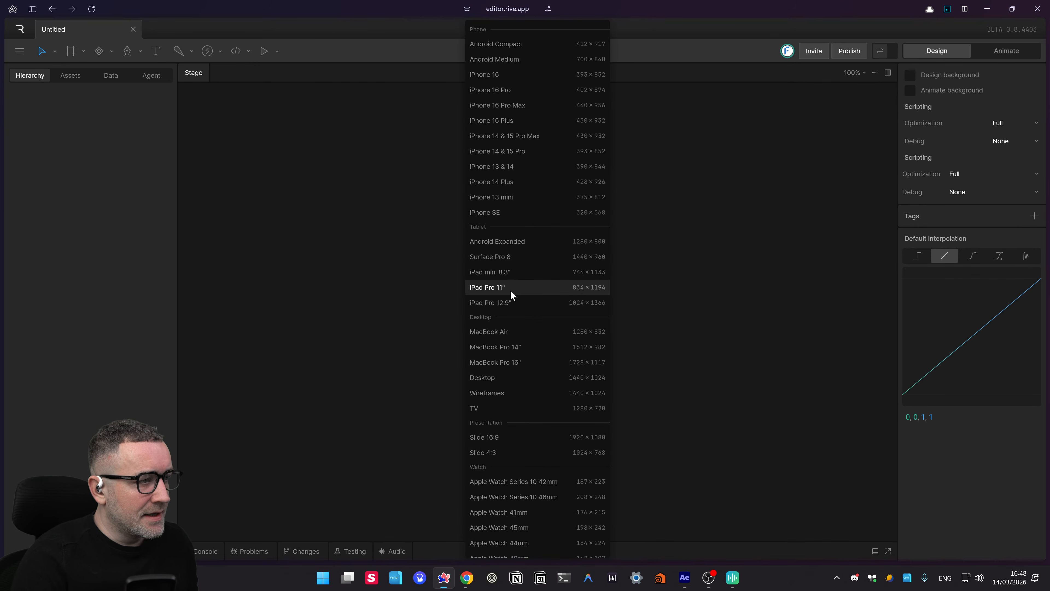
click(633, 311)
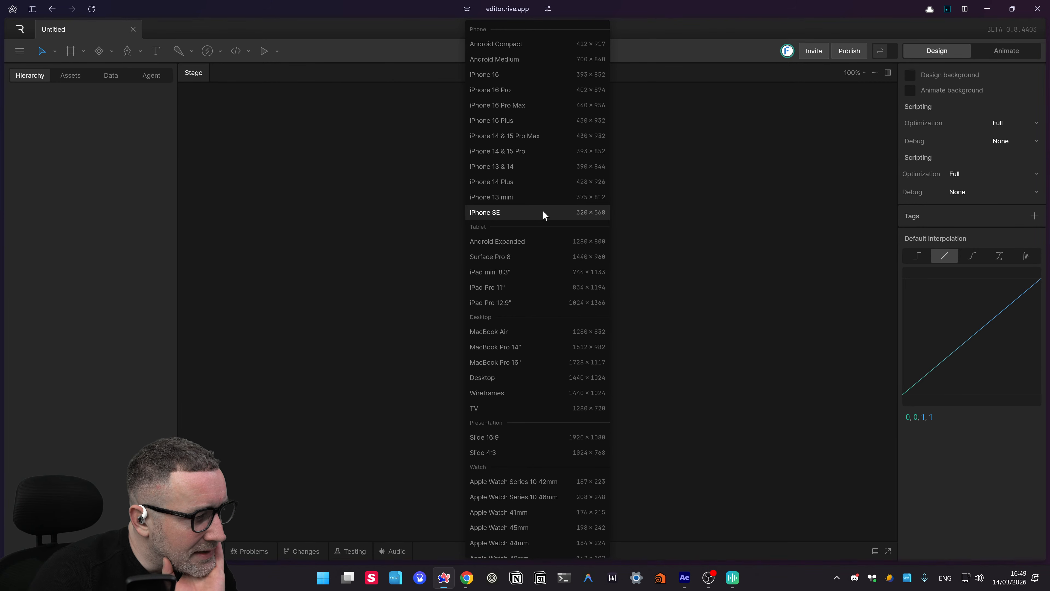
scroll(542, 213, down, 3)
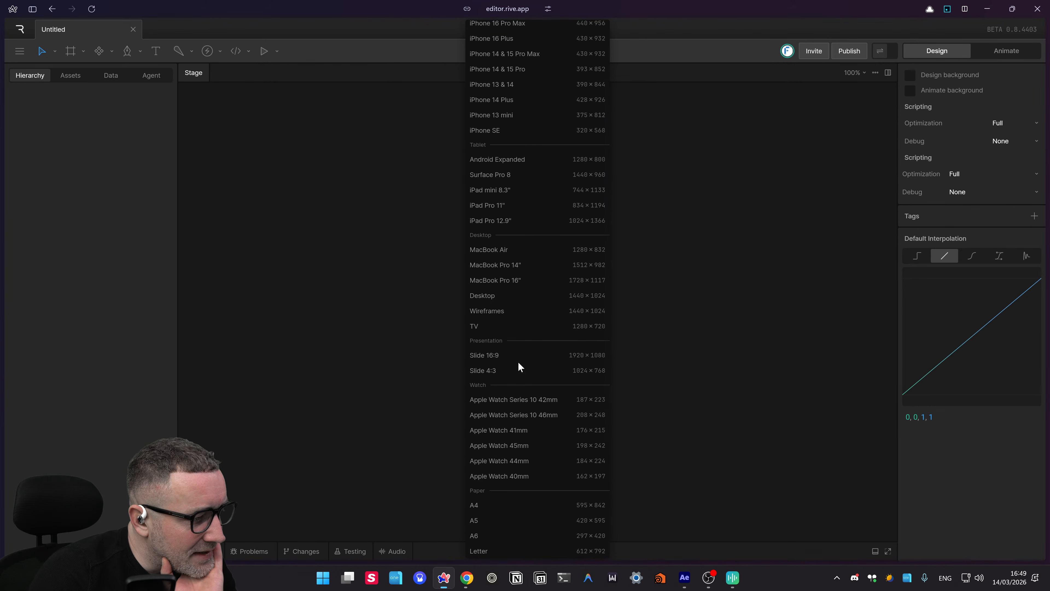
scroll(519, 356, down, 6)
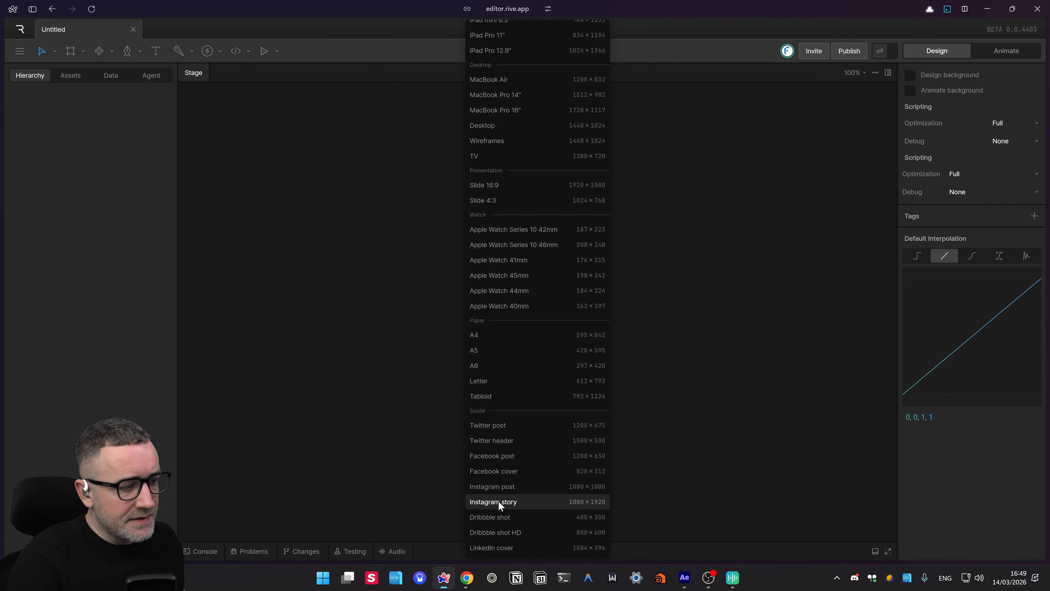
click(499, 502)
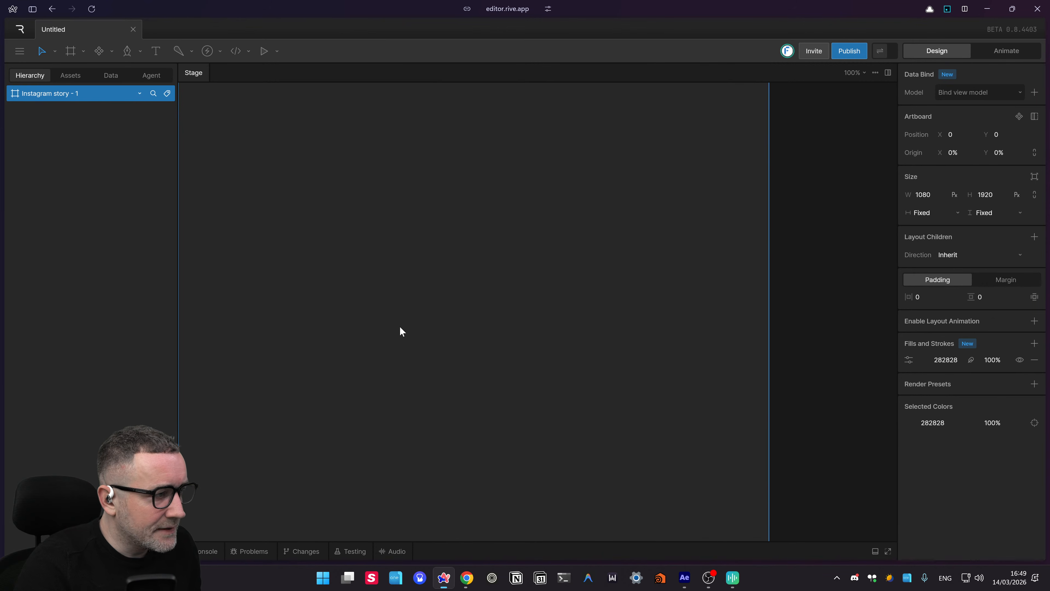
scroll(517, 306, down, 3)
scroll(516, 306, down, 3)
scroll(529, 290, down, 2)
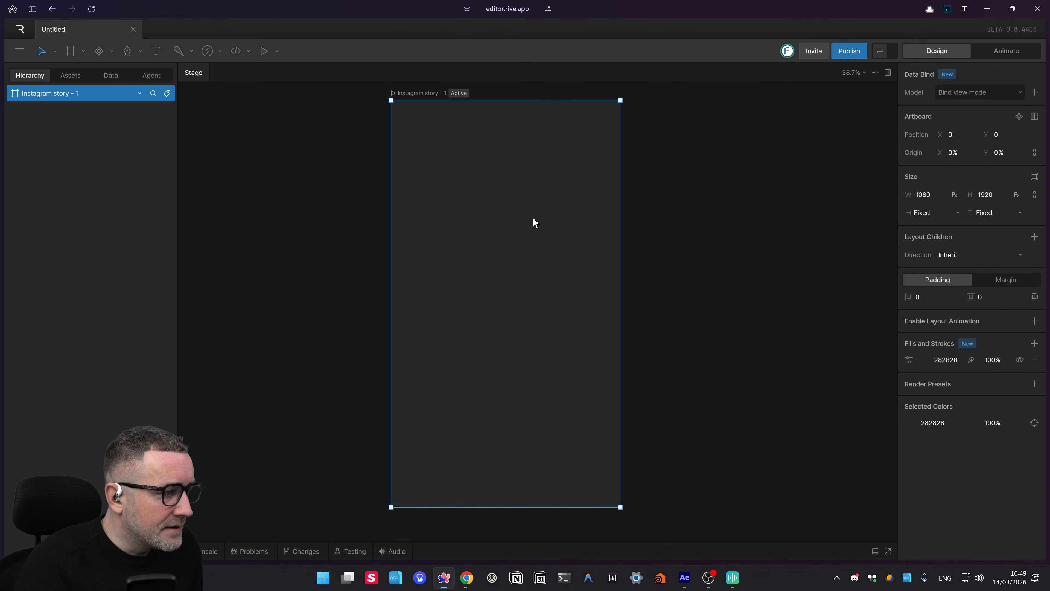
scroll(743, 289, down, 1)
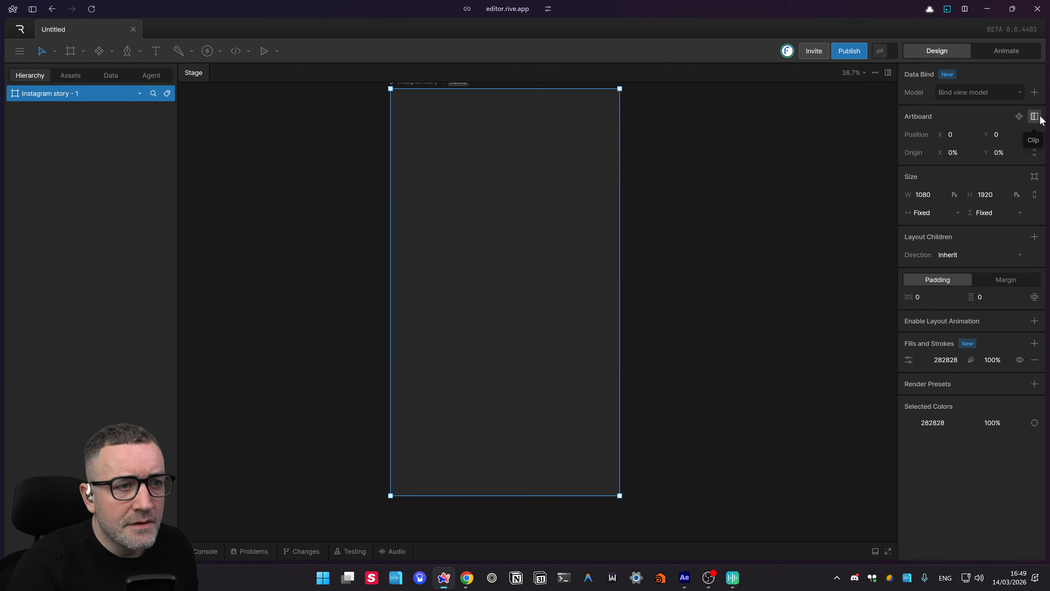
click(1021, 49)
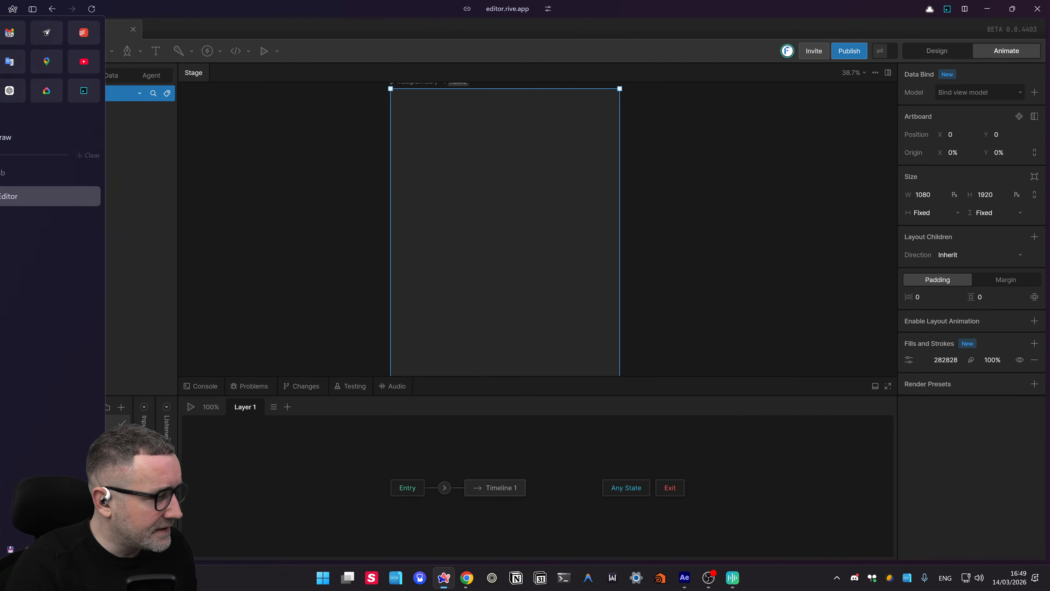
drag(582, 459, 654, 445)
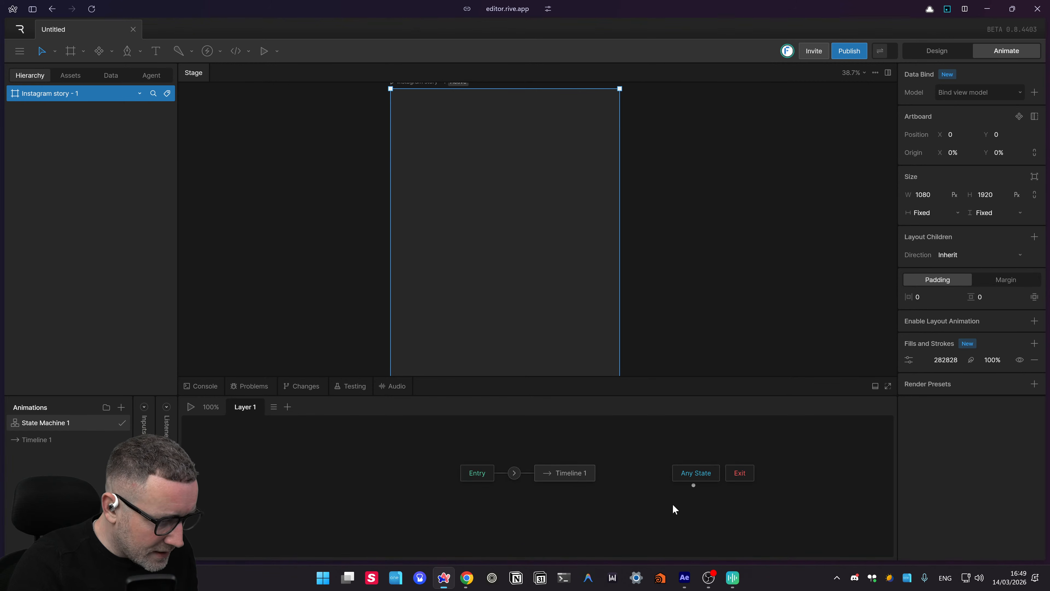
drag(650, 508, 575, 515)
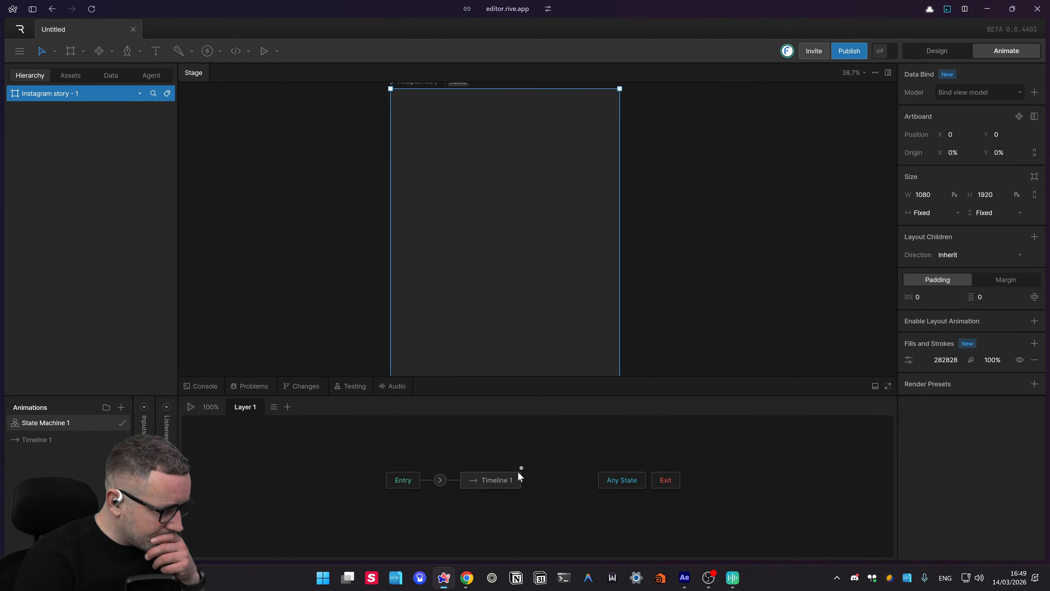
click(199, 386)
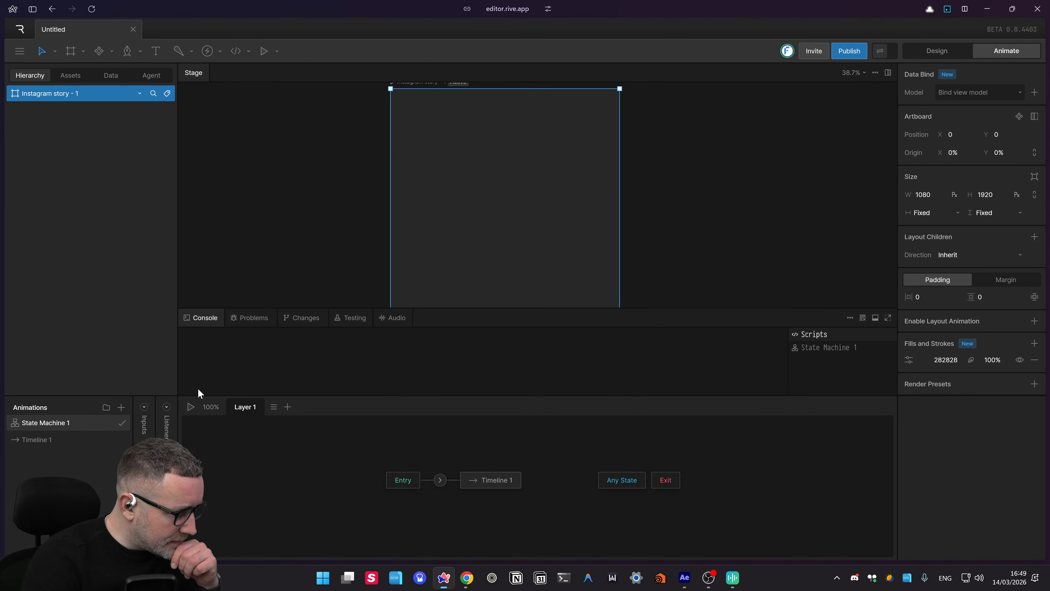
click(251, 318)
click(302, 318)
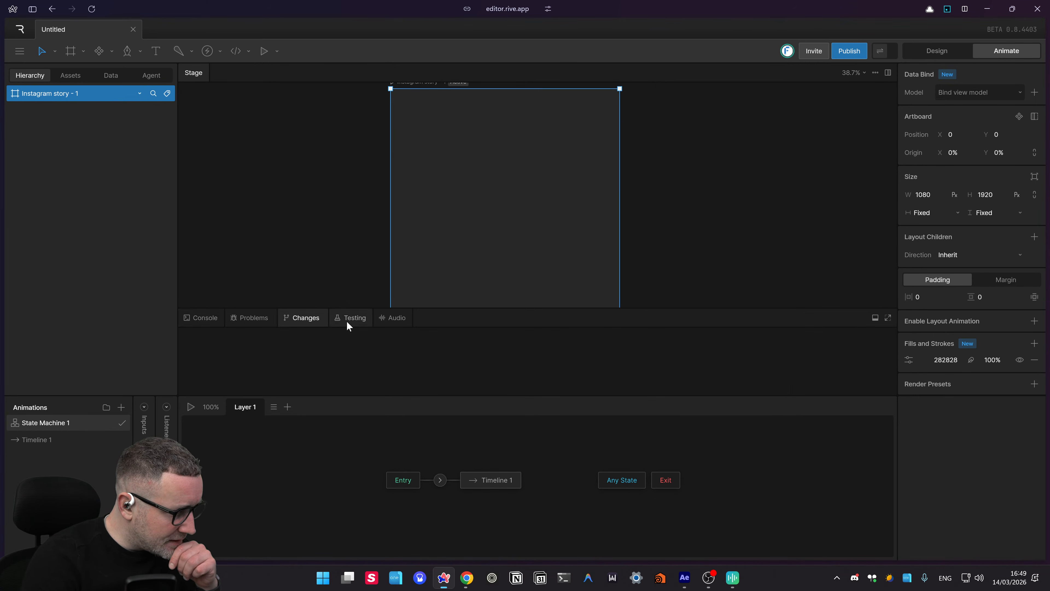
click(350, 317)
click(394, 325)
click(186, 318)
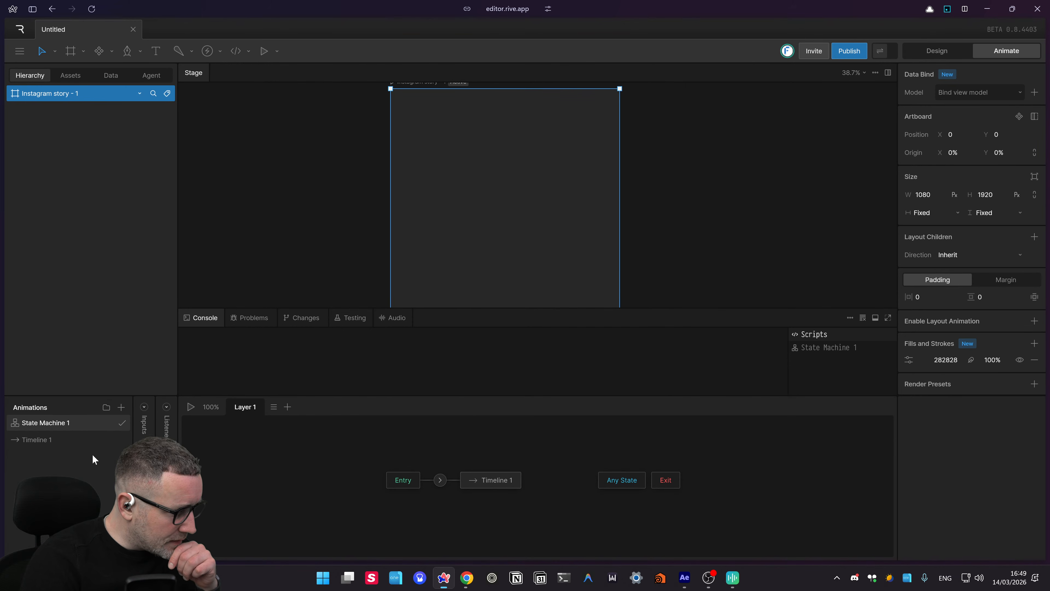
mouse_move(24, 424)
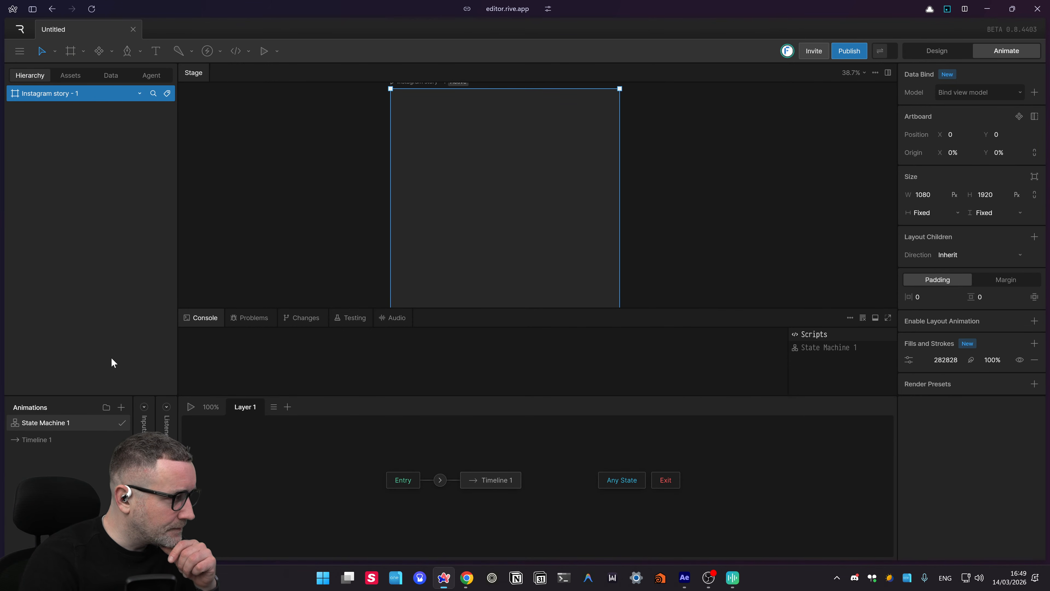
mouse_move(2, 360)
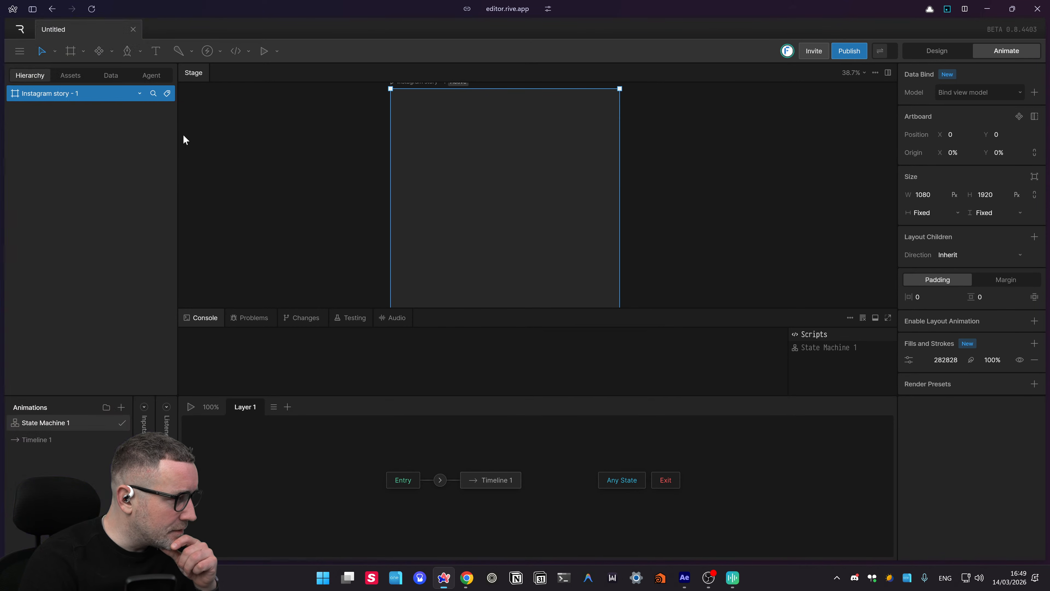
click(33, 9)
click(32, 9)
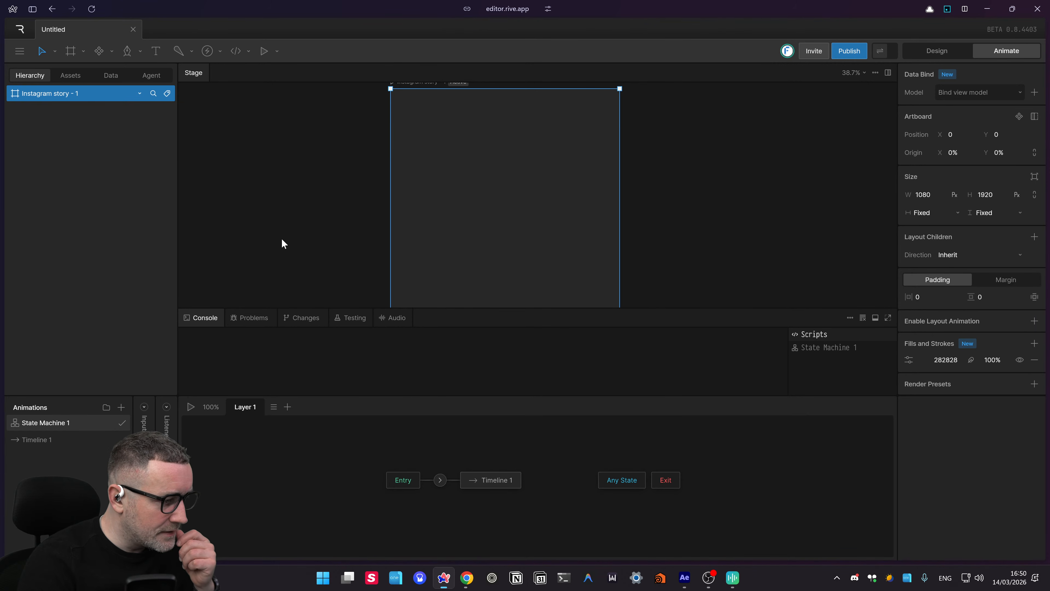
click(471, 583)
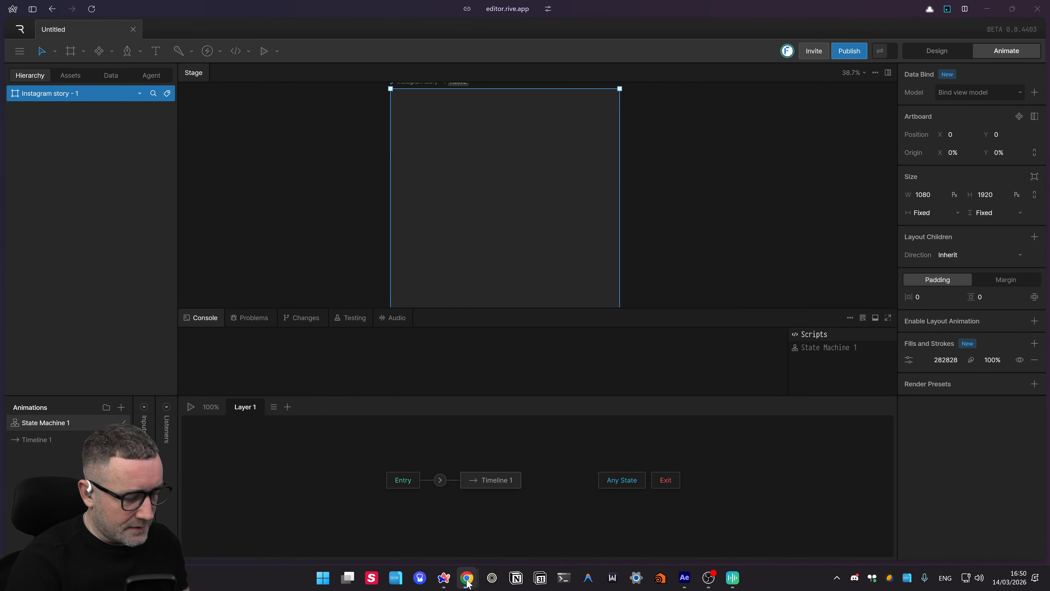
- Search Google for 'rive' in a new Chrome tab, correcting the misspelled query
click(463, 576)
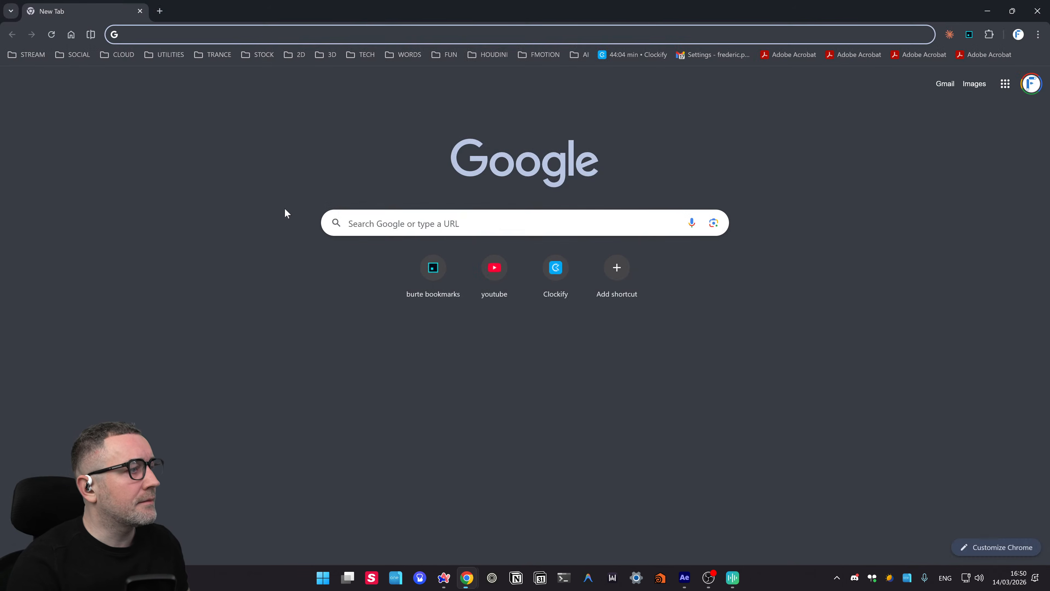
click(215, 35)
text(rivge)
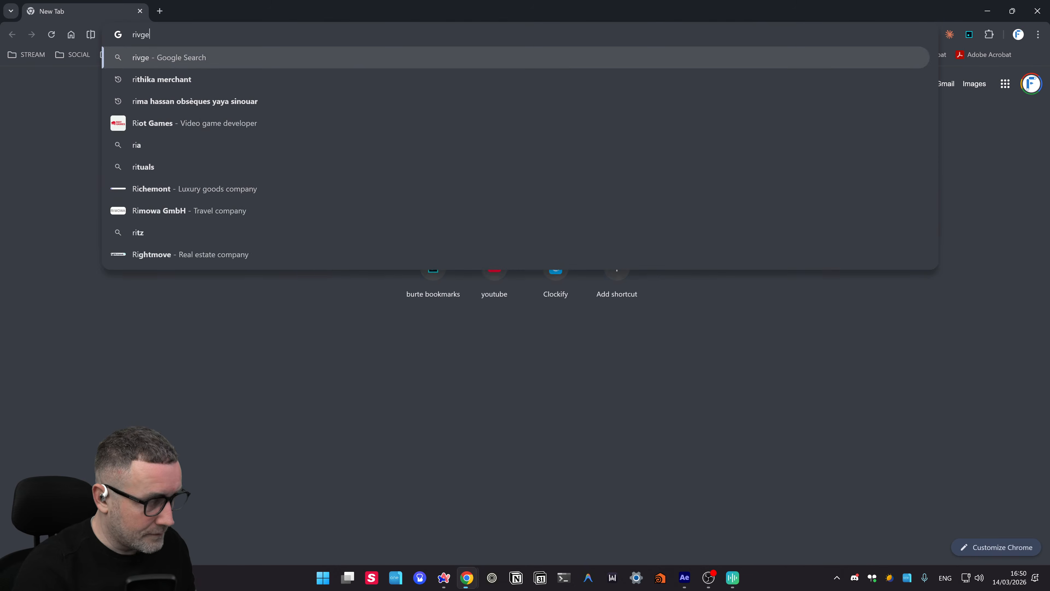
key(Return)
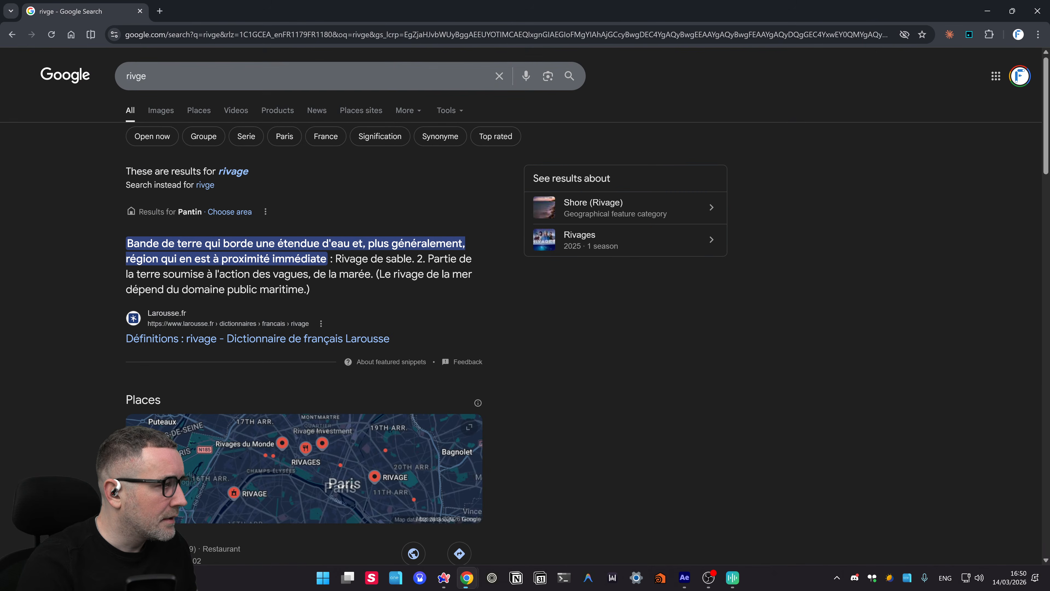
double_click(141, 76)
text(tive)
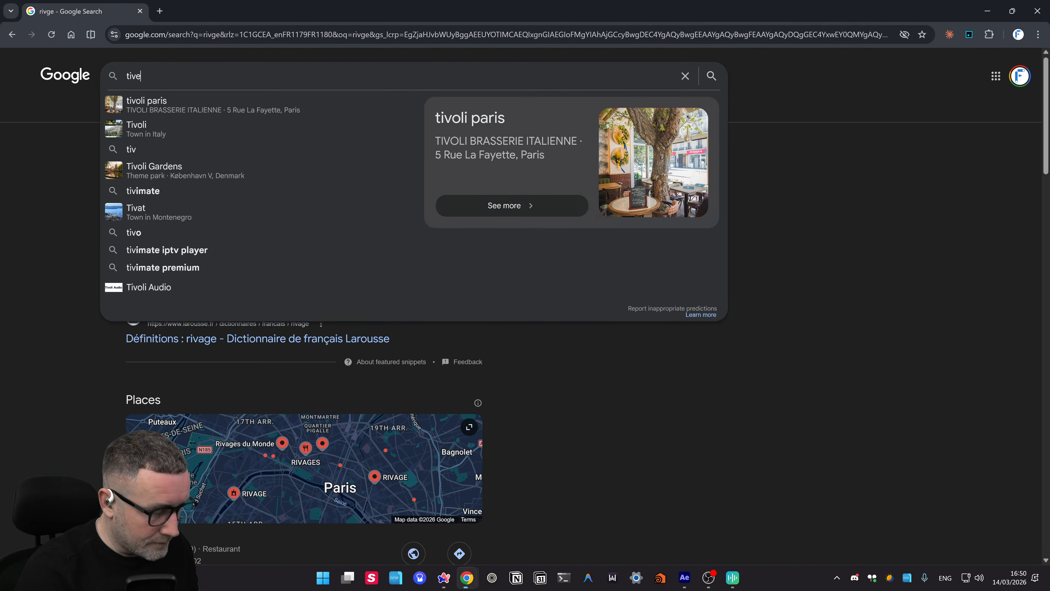
key(BackSpace)
key(BackSpace)
key(BackSpace)
key(BackSpace)
text(rive)
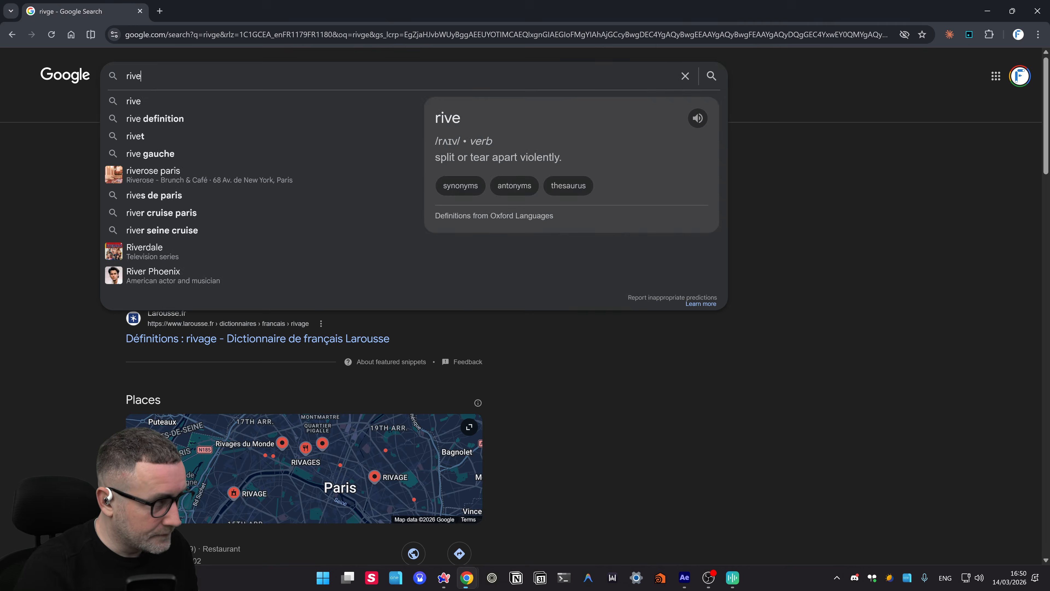
key(Return)
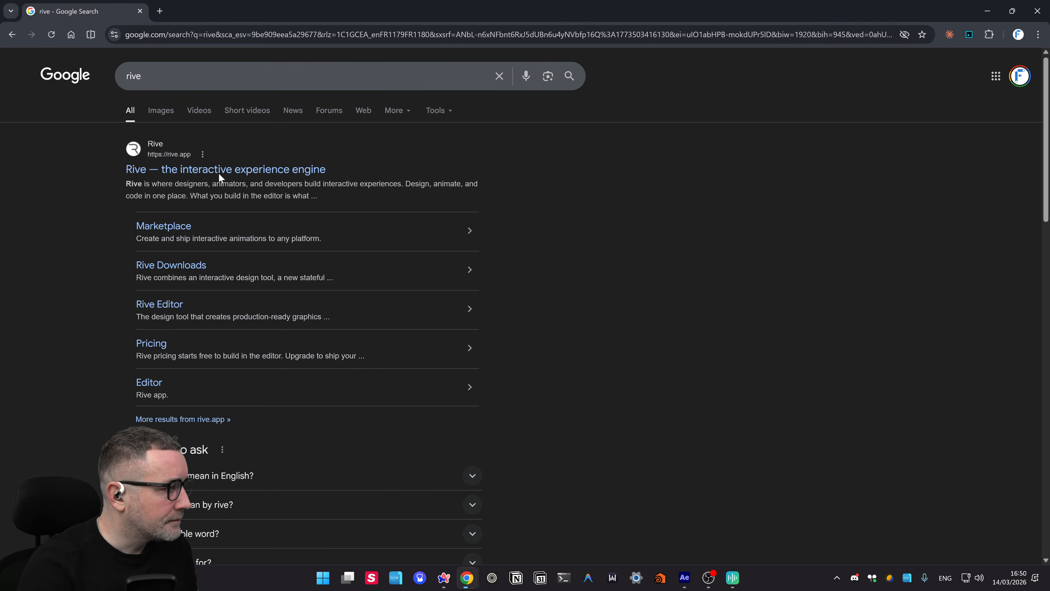
- Open rive.app, choose Get Started and sign in with a Google account
click(219, 172)
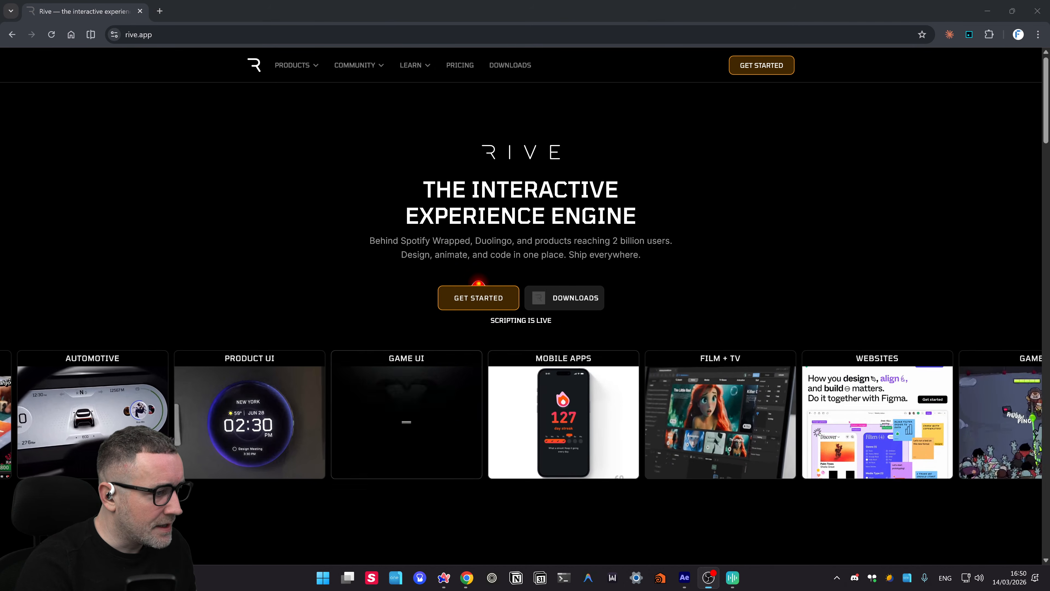
click(501, 286)
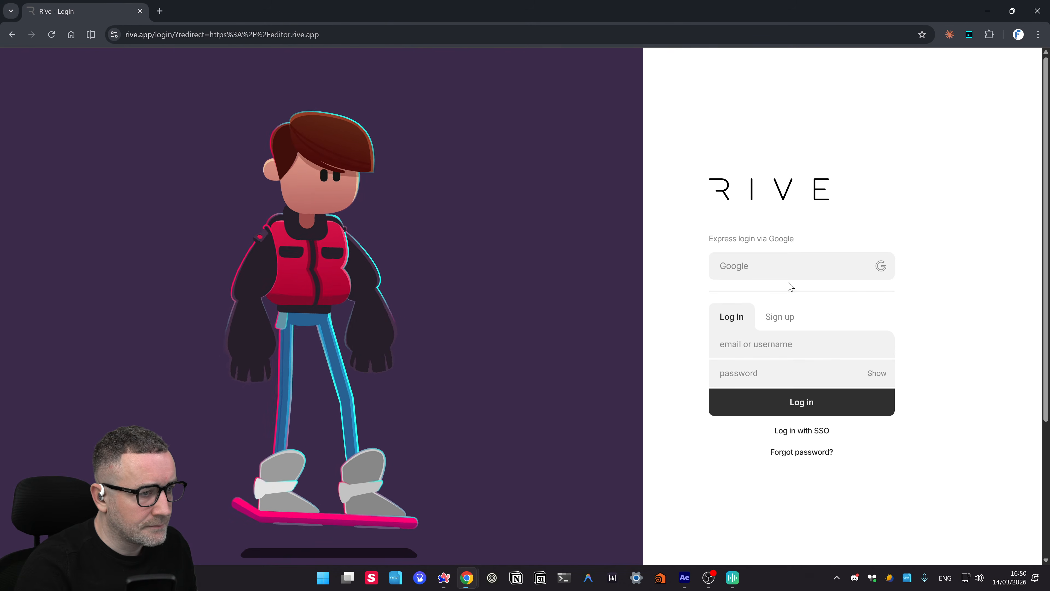
click(783, 277)
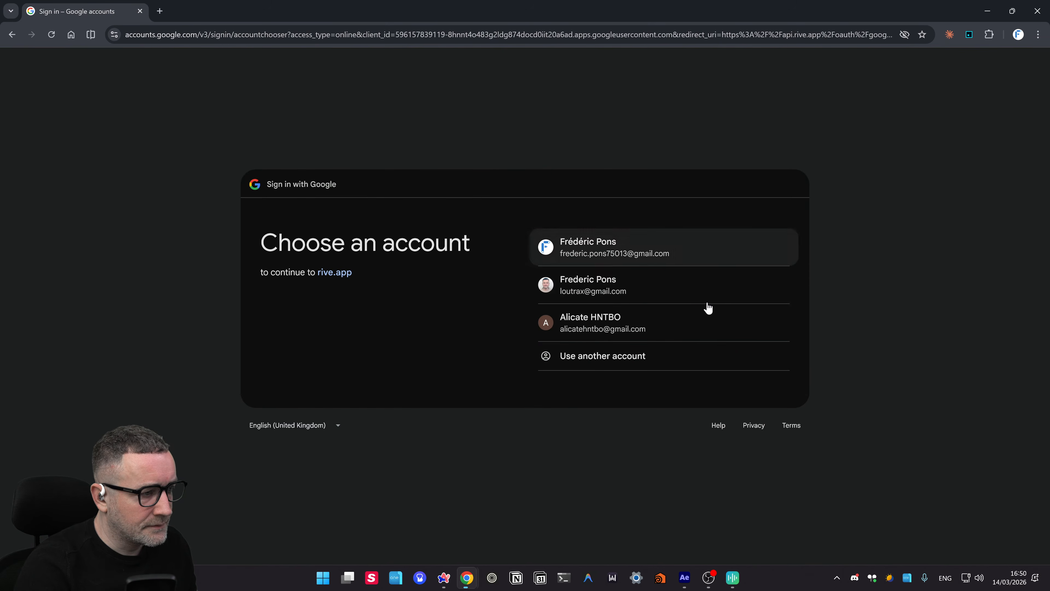
click(647, 263)
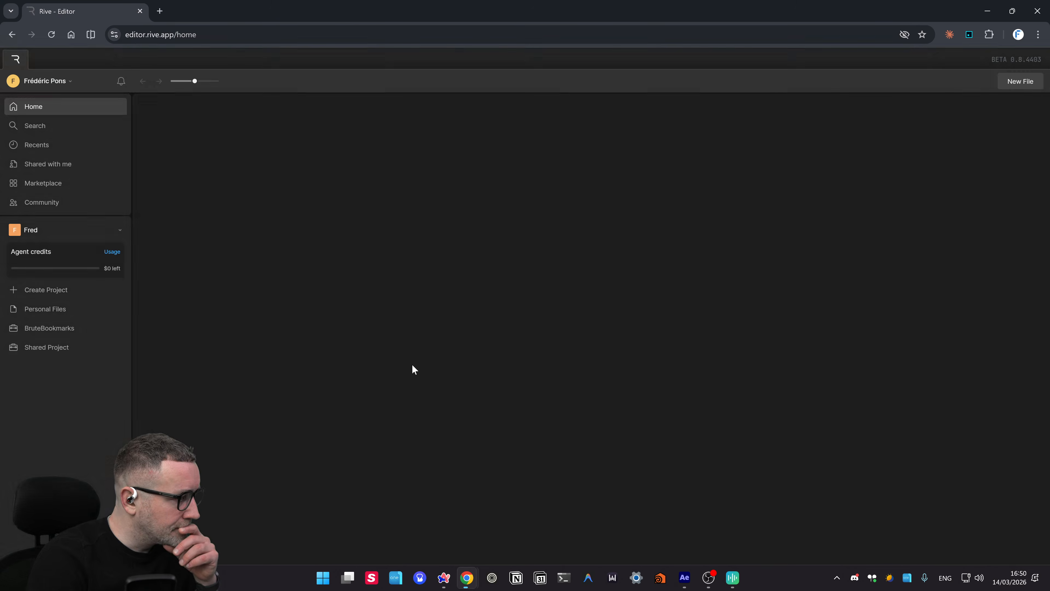
- Open the BruteBookmarks project, skip through the welcome tour, and open the Untitled file
click(42, 328)
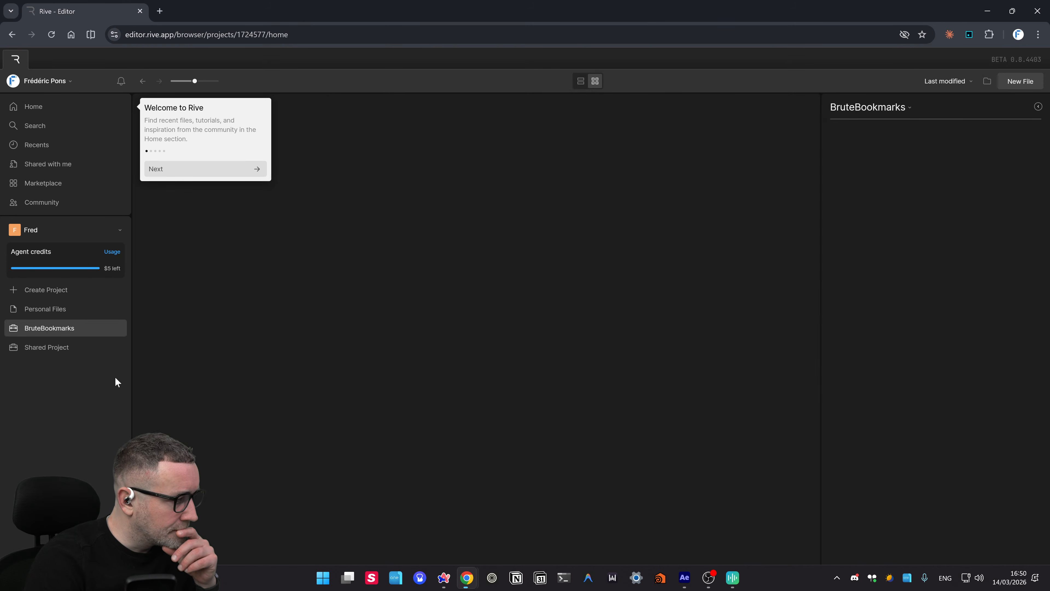
click(230, 174)
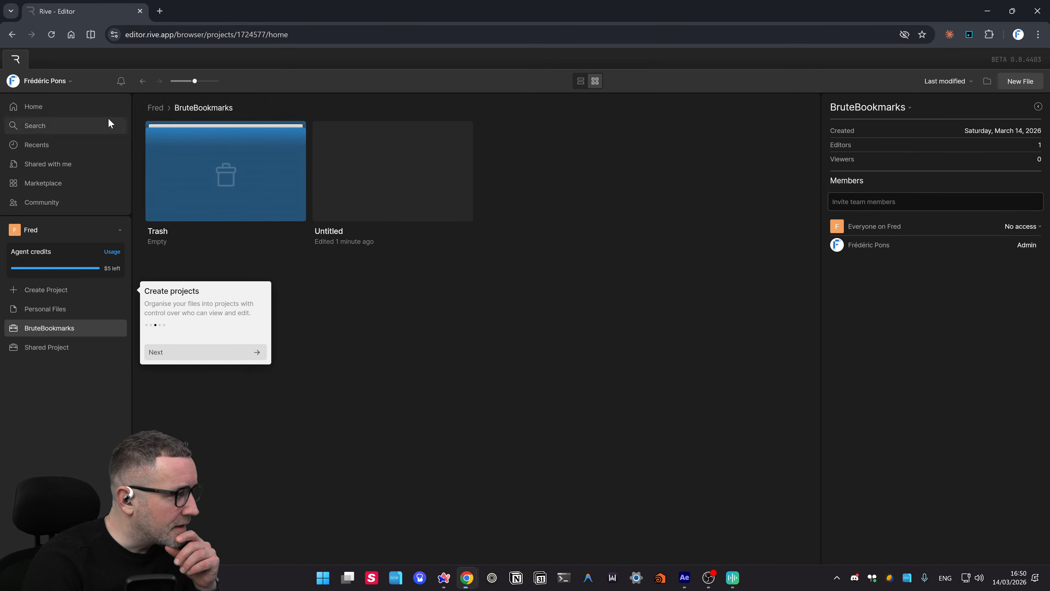
click(201, 356)
click(200, 372)
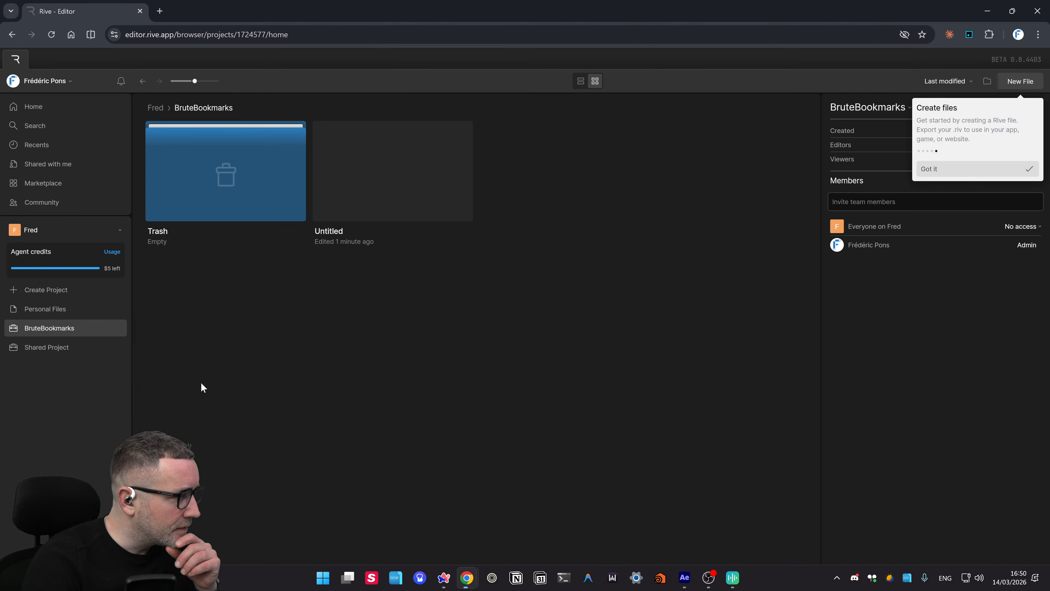
click(1014, 170)
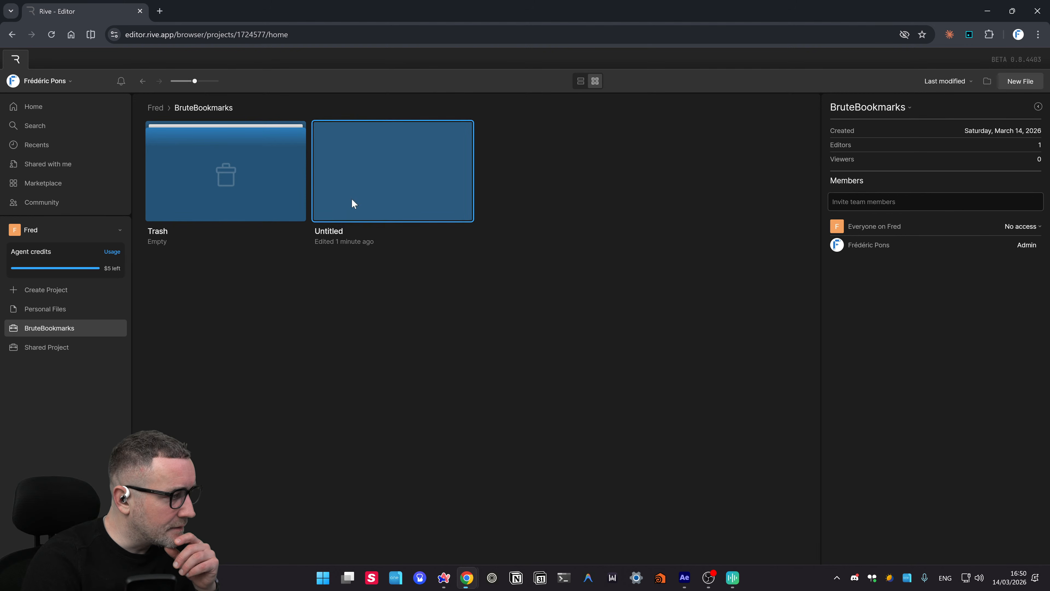
double_click(400, 198)
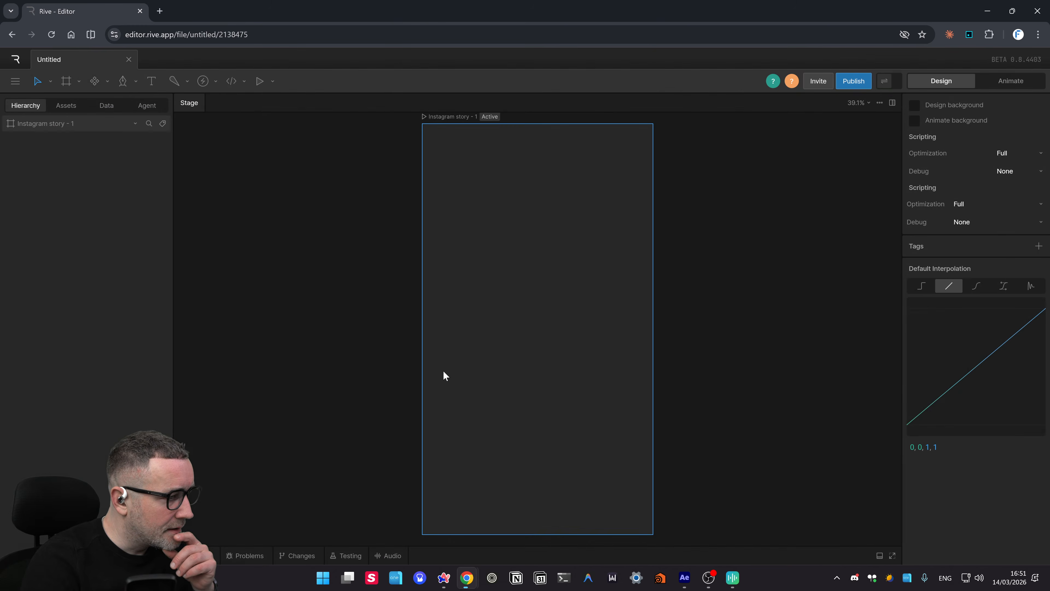
- Rename the file to 'Reel 01'
drag(708, 338, 660, 264)
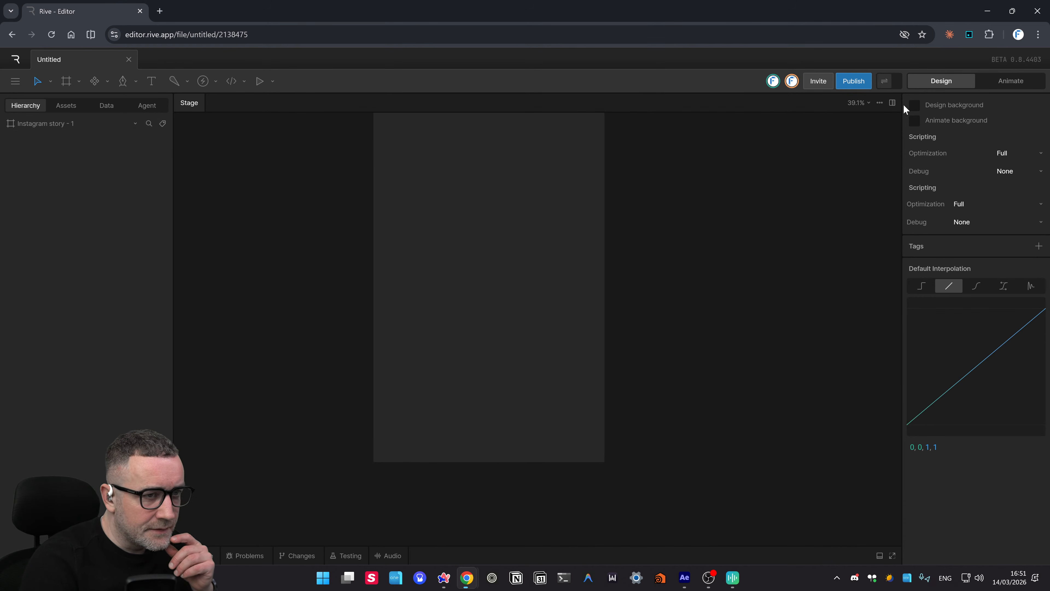
scroll(859, 188, up, 2)
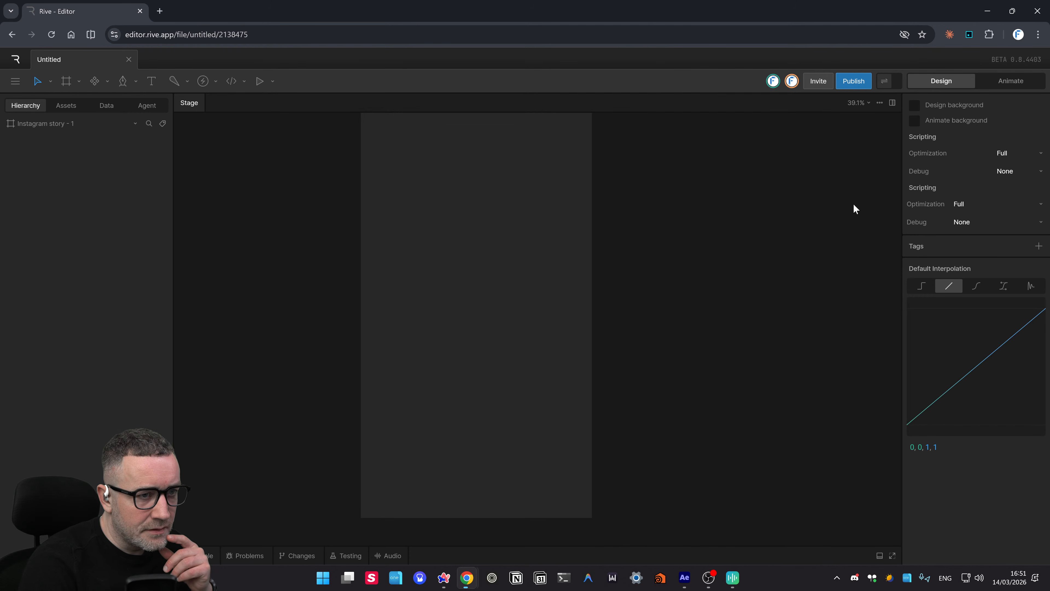
scroll(742, 295, up, 2)
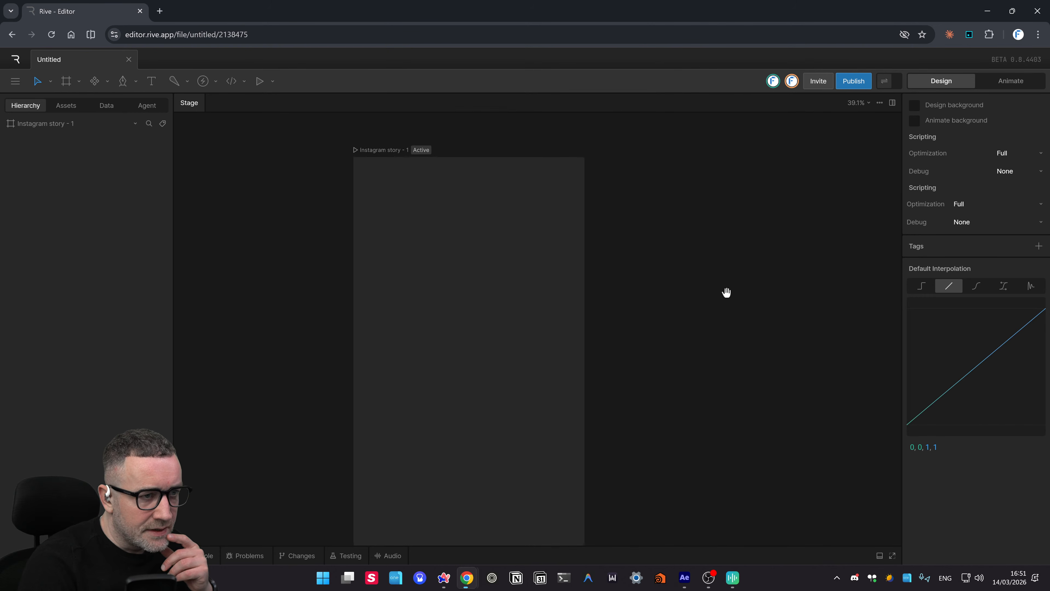
scroll(724, 291, down, 1)
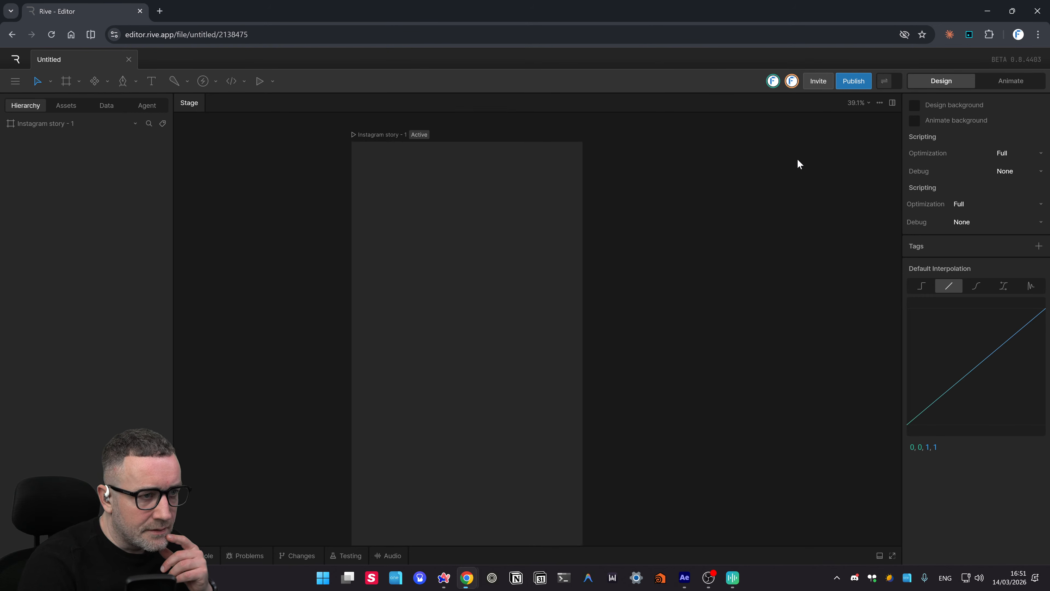
drag(806, 165, 807, 165)
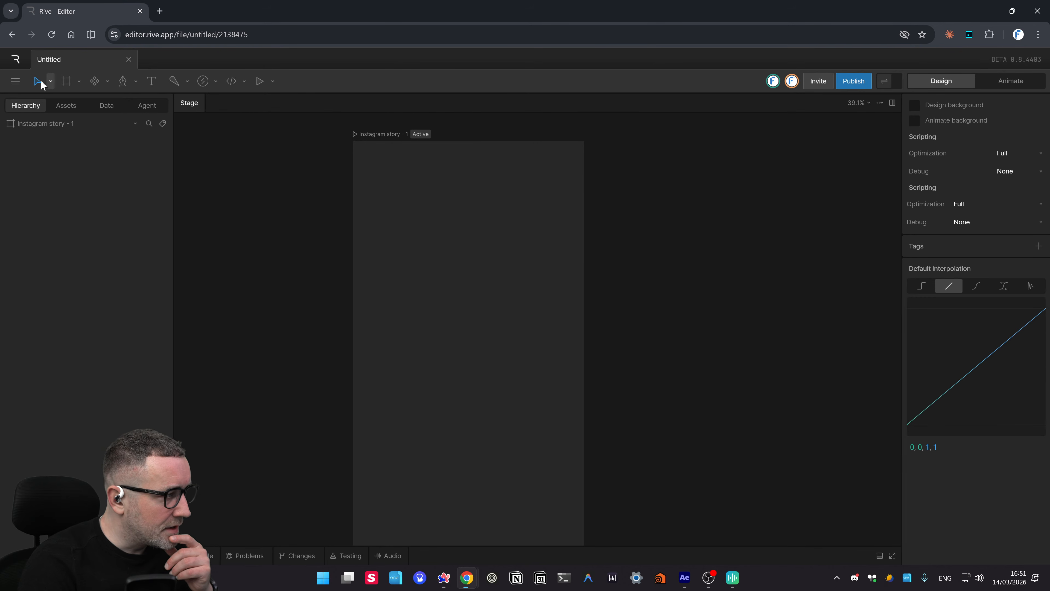
click(11, 83)
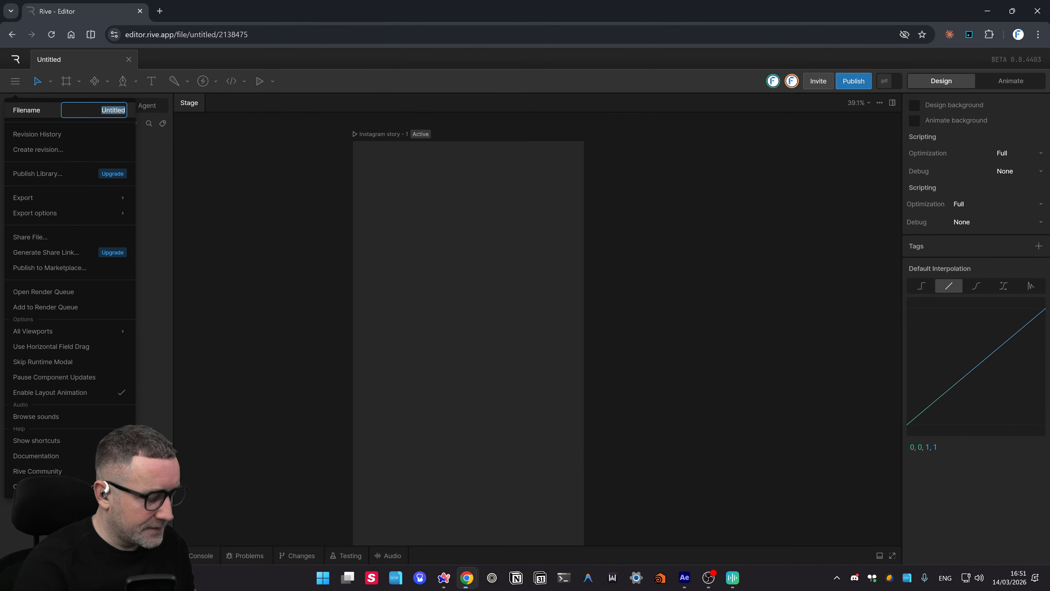
text(Reel 01)
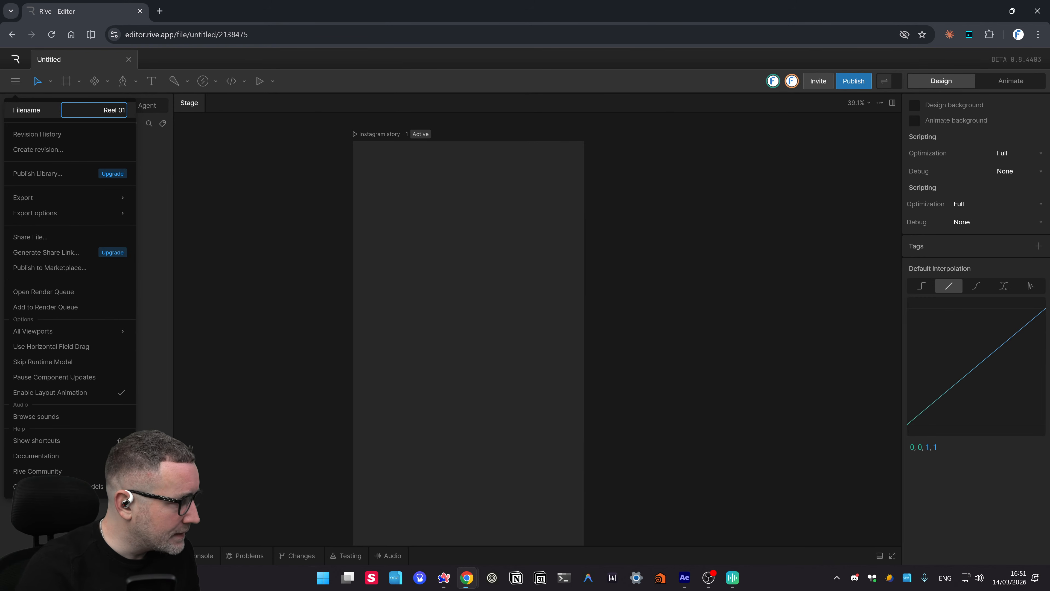
click(241, 188)
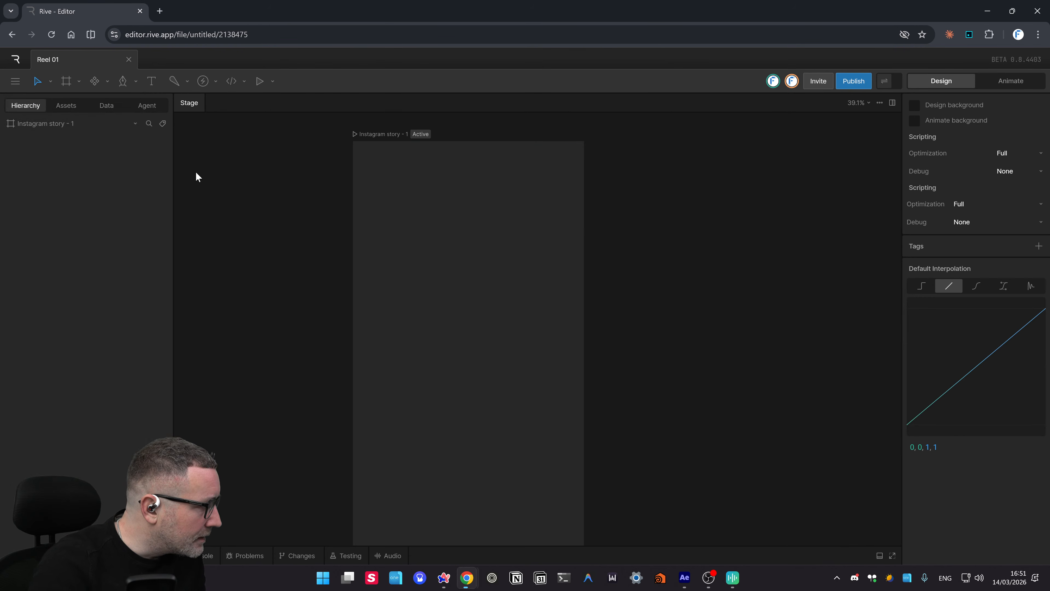
- Open the Render Queue from the main menu
click(15, 81)
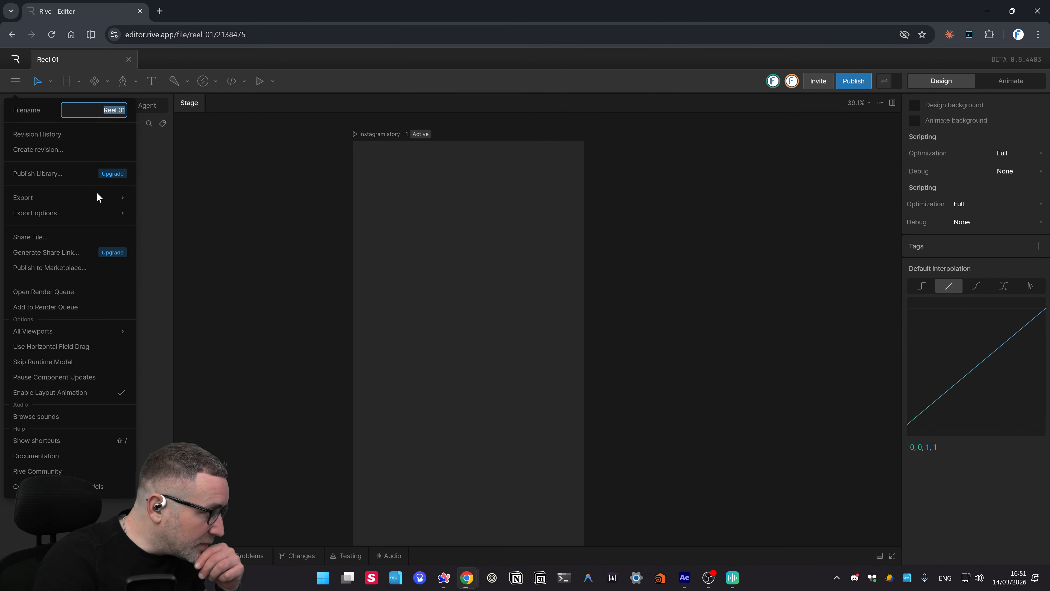
click(98, 193)
click(15, 81)
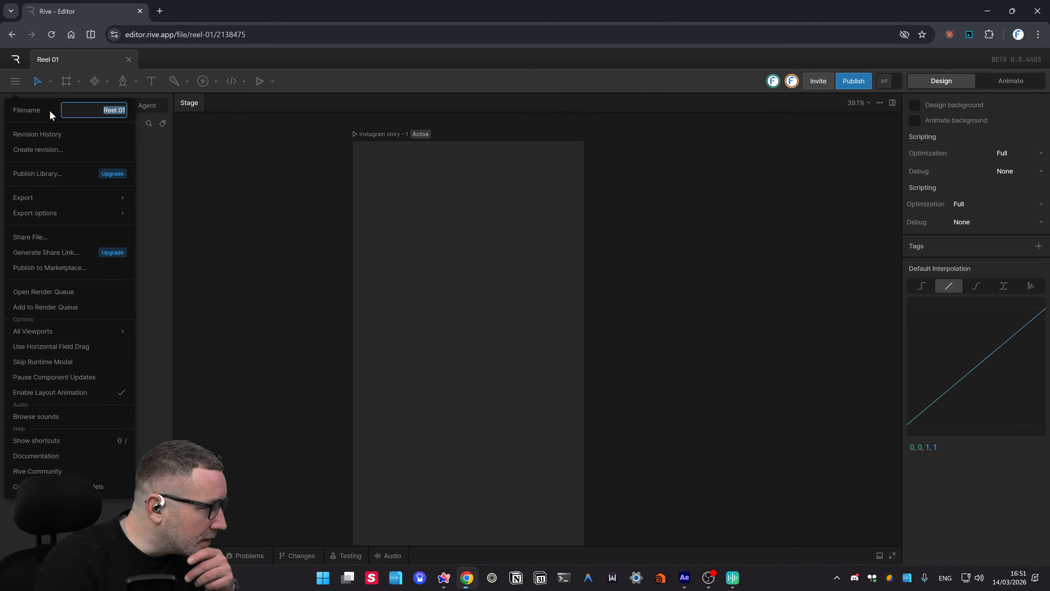
mouse_move(115, 196)
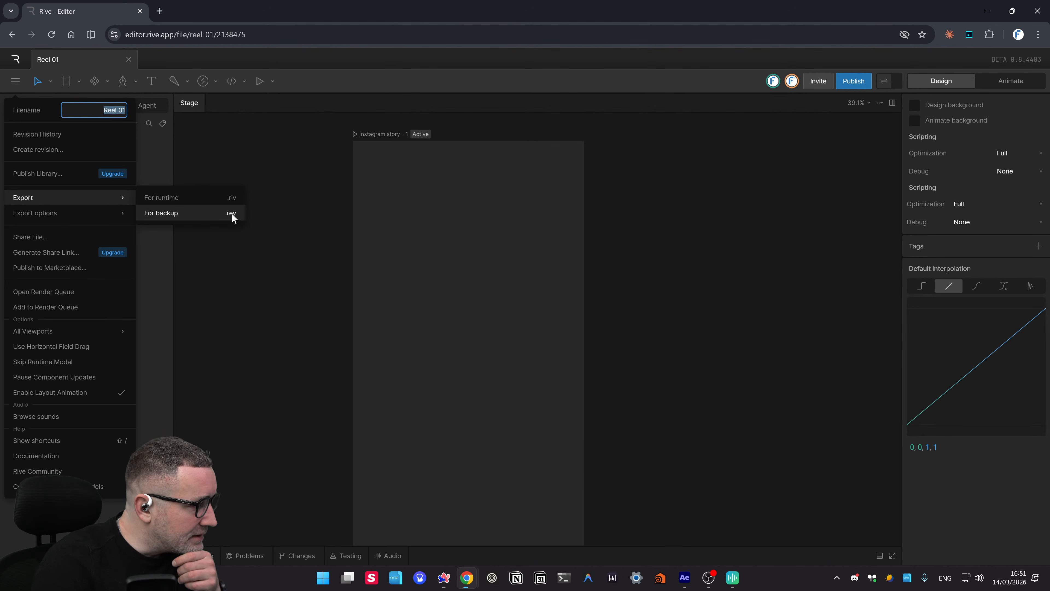
mouse_move(99, 213)
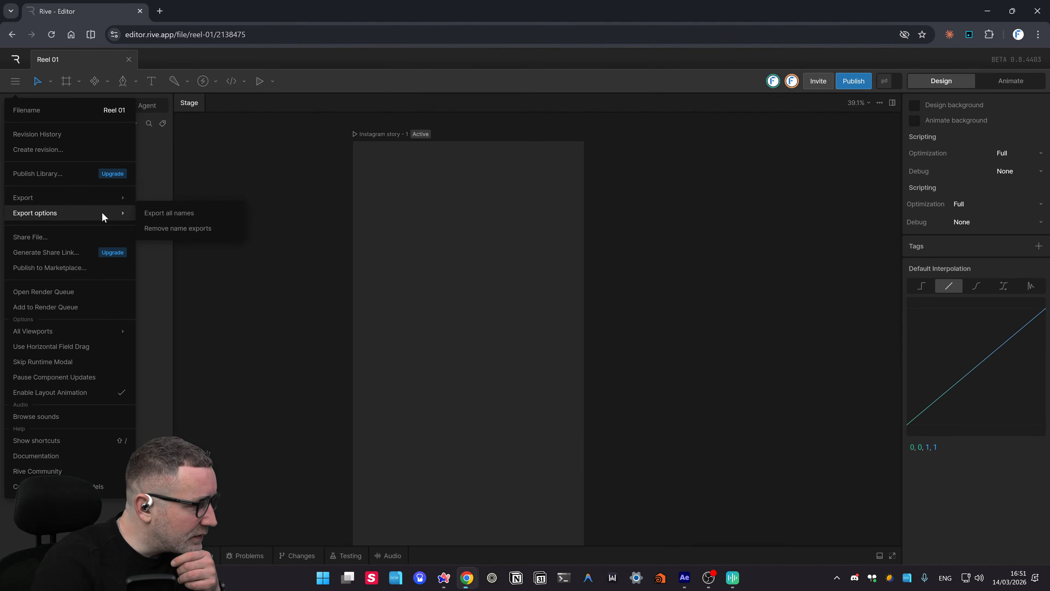
click(78, 297)
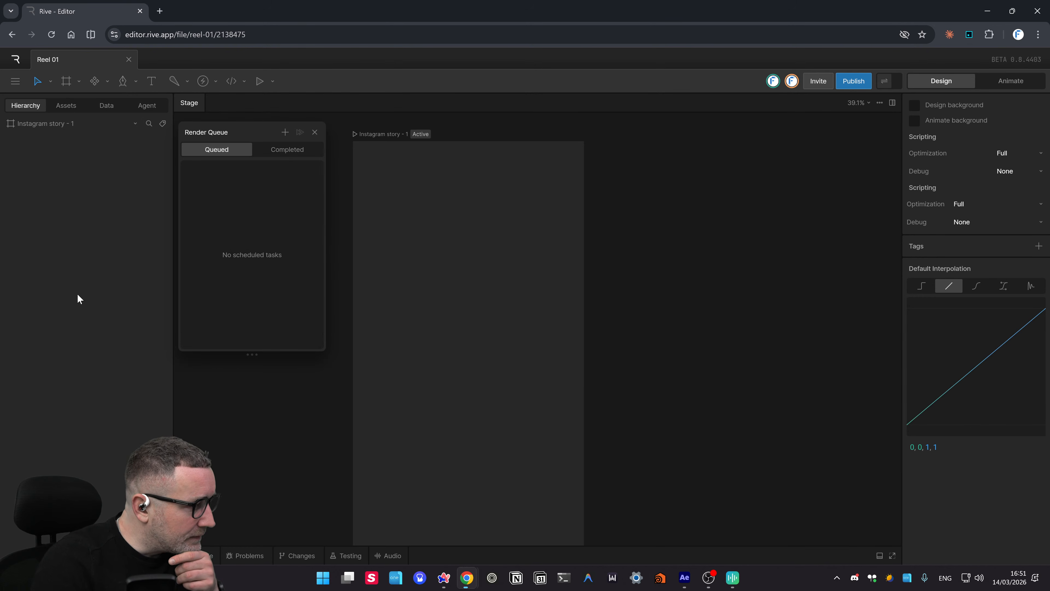
- Draw a small new artboard inside the Instagram story artboard
click(314, 132)
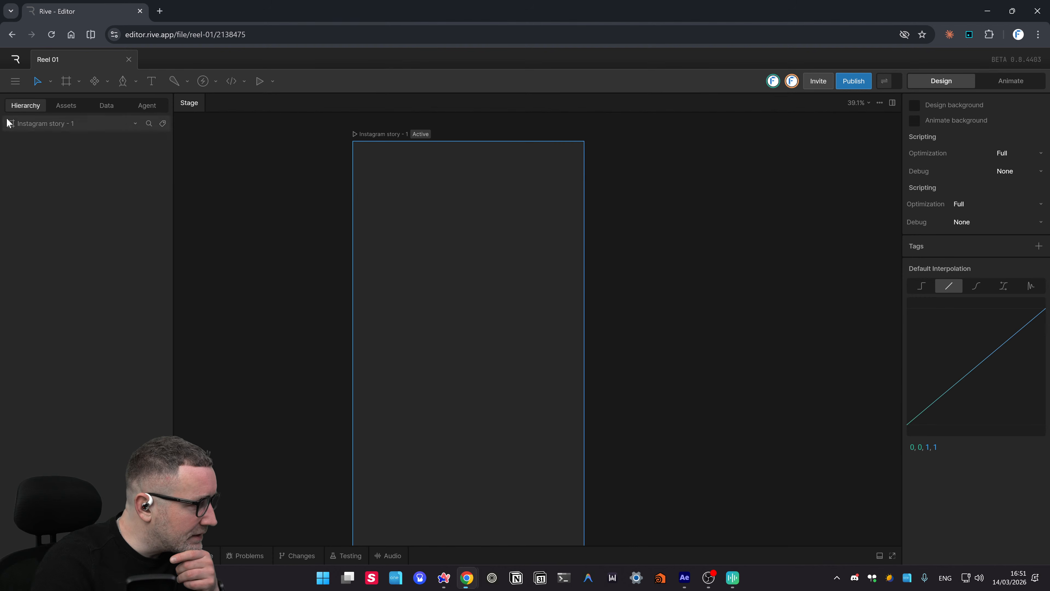
click(66, 81)
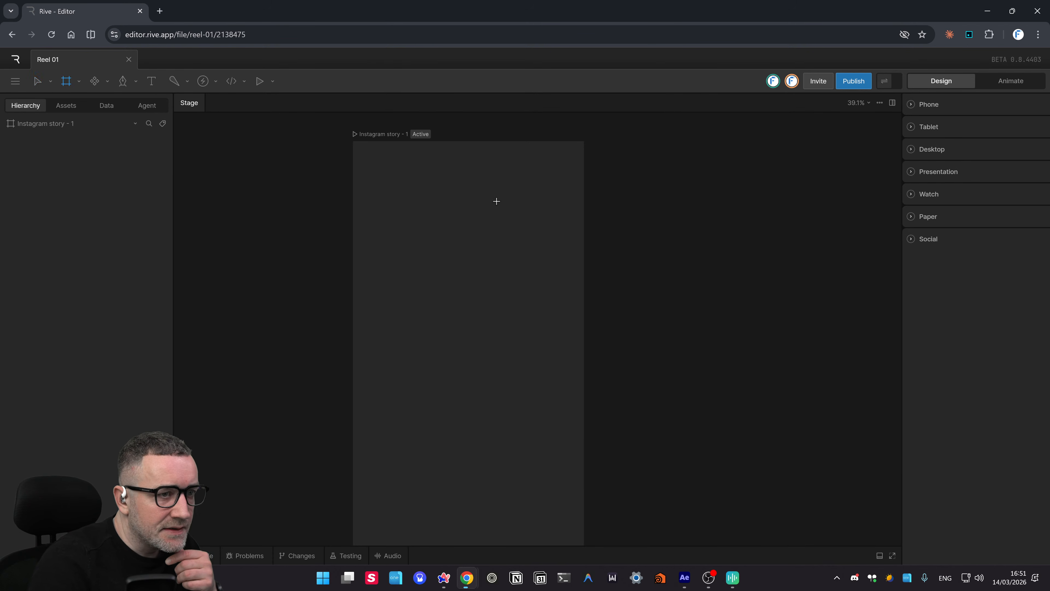
drag(407, 207, 503, 248)
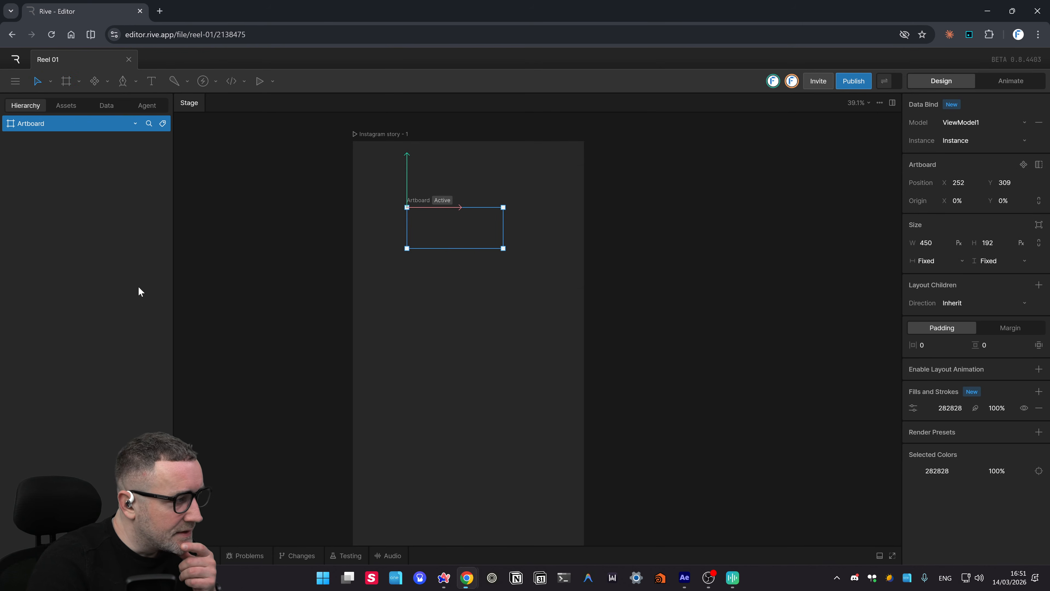
click(77, 81)
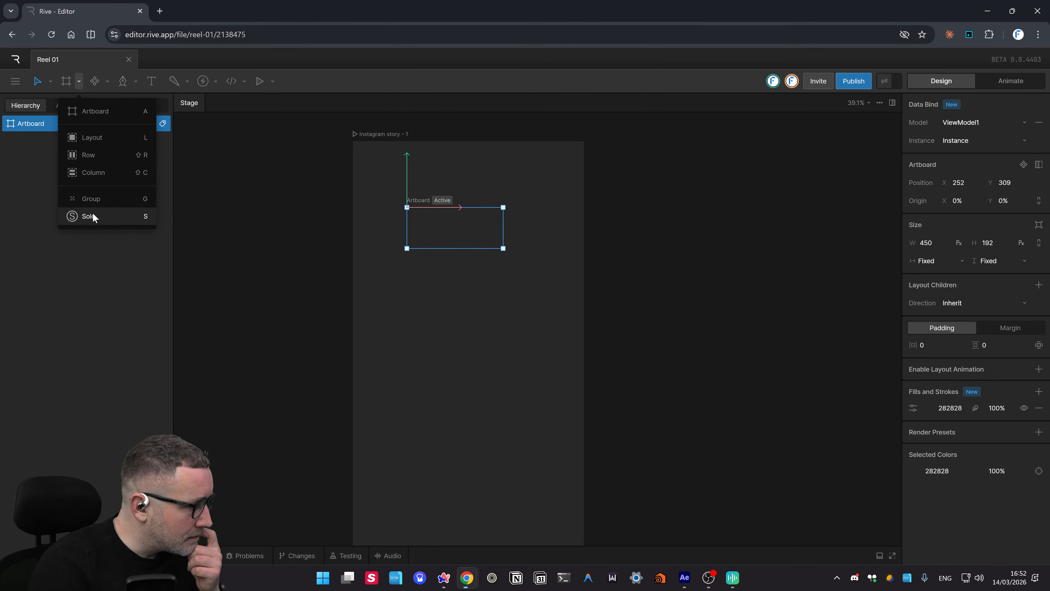
click(696, 178)
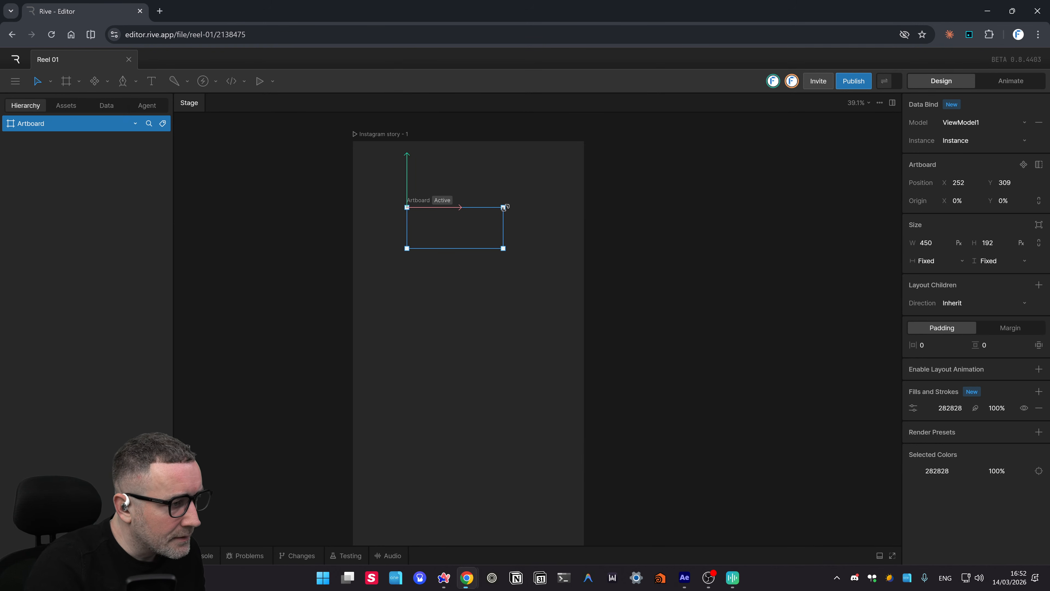
- Resize and reposition the small artboard, then enlarge Instagram story - 1 to 1360 × 1948
drag(507, 206, 461, 313)
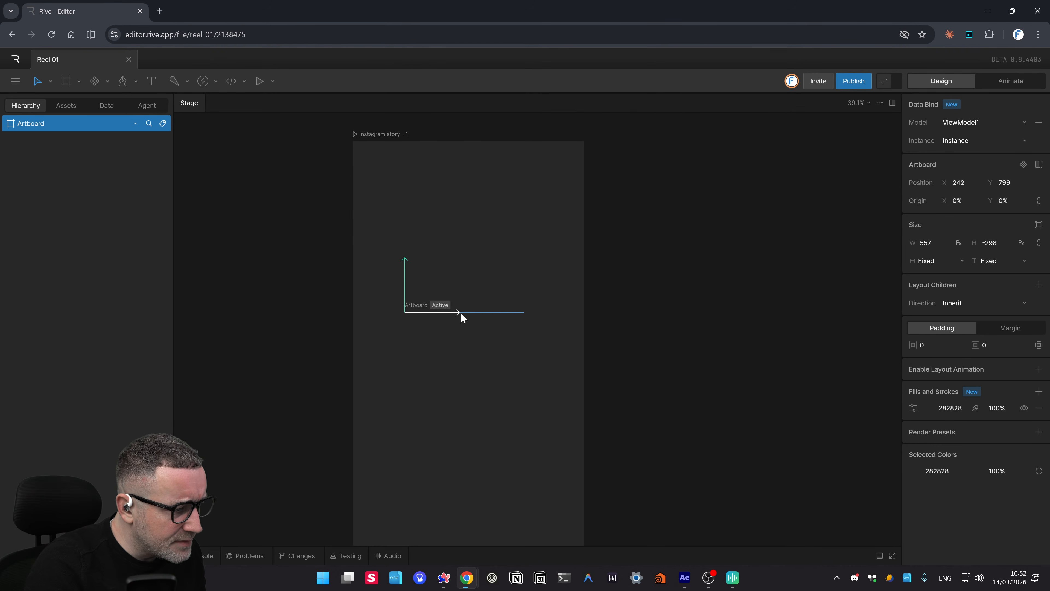
drag(410, 261, 407, 217)
click(417, 283)
click(421, 268)
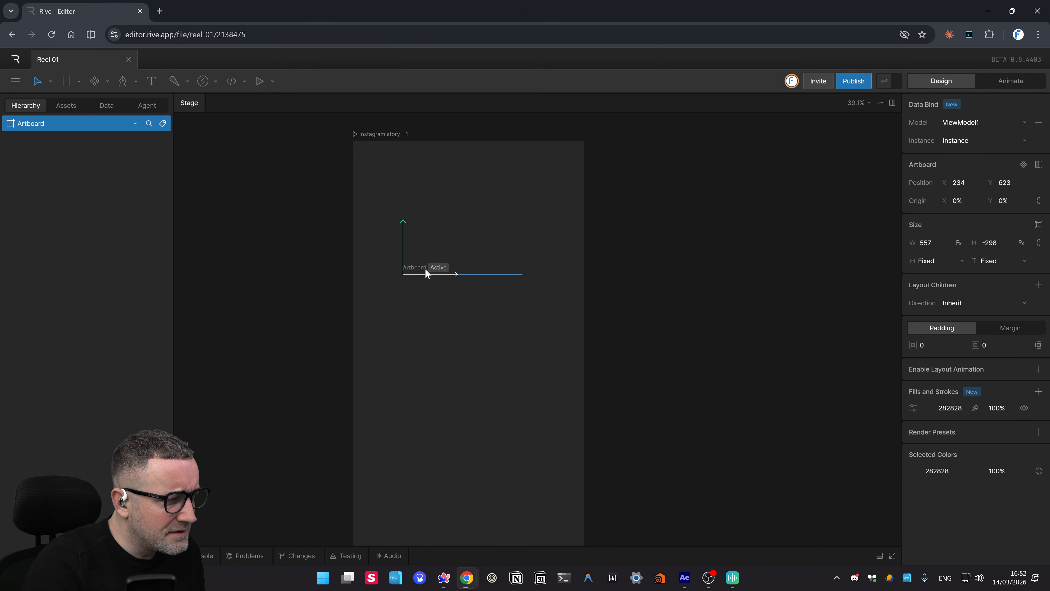
click(484, 223)
drag(585, 142, 642, 135)
- Undo the resize so Instagram story - 1 is back to 1080 × 1920
click(700, 198)
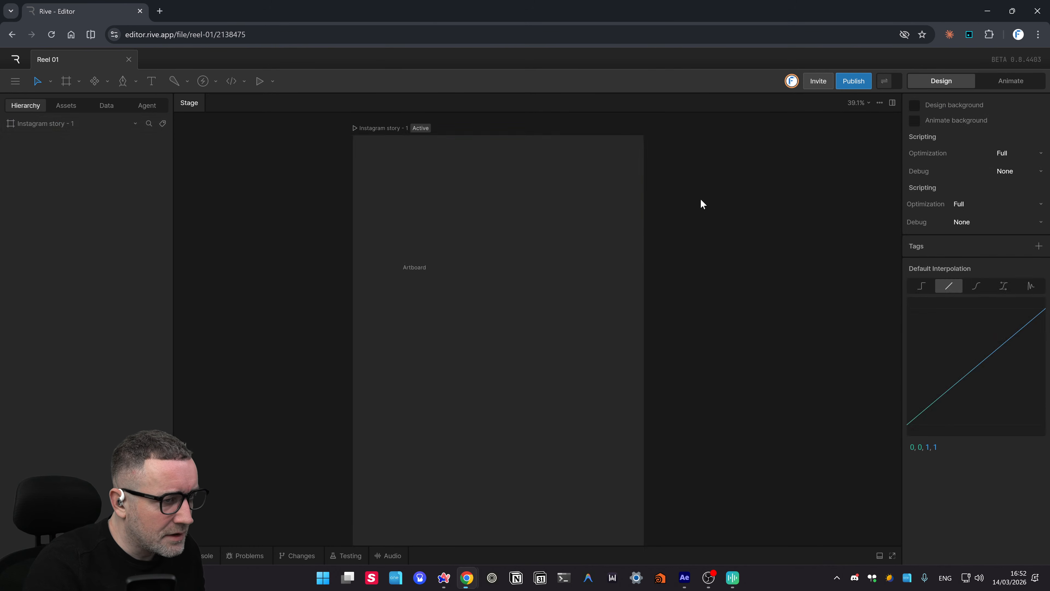
click(415, 208)
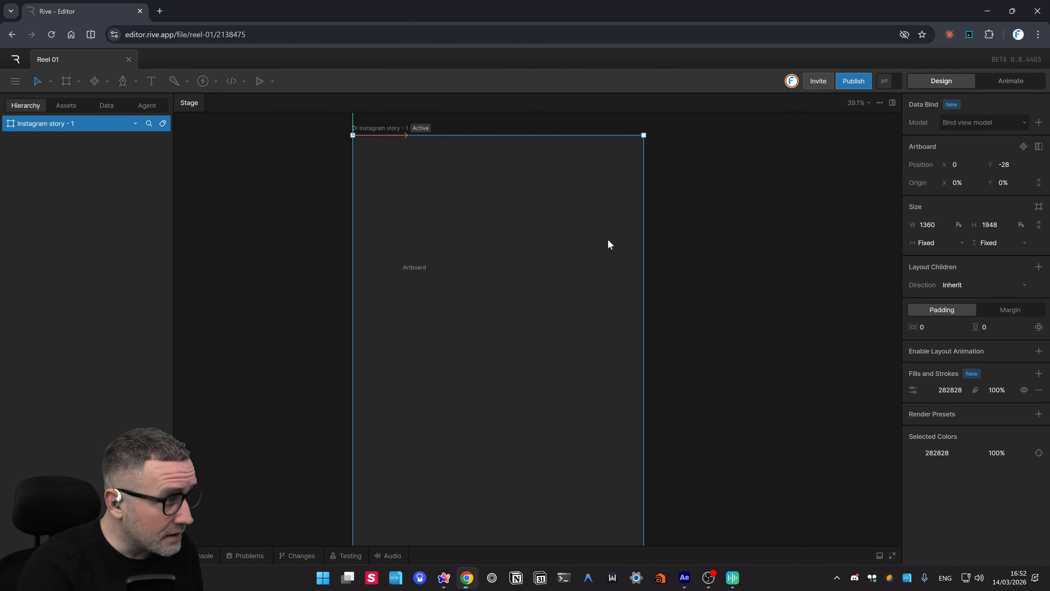
key(ctrl+z)
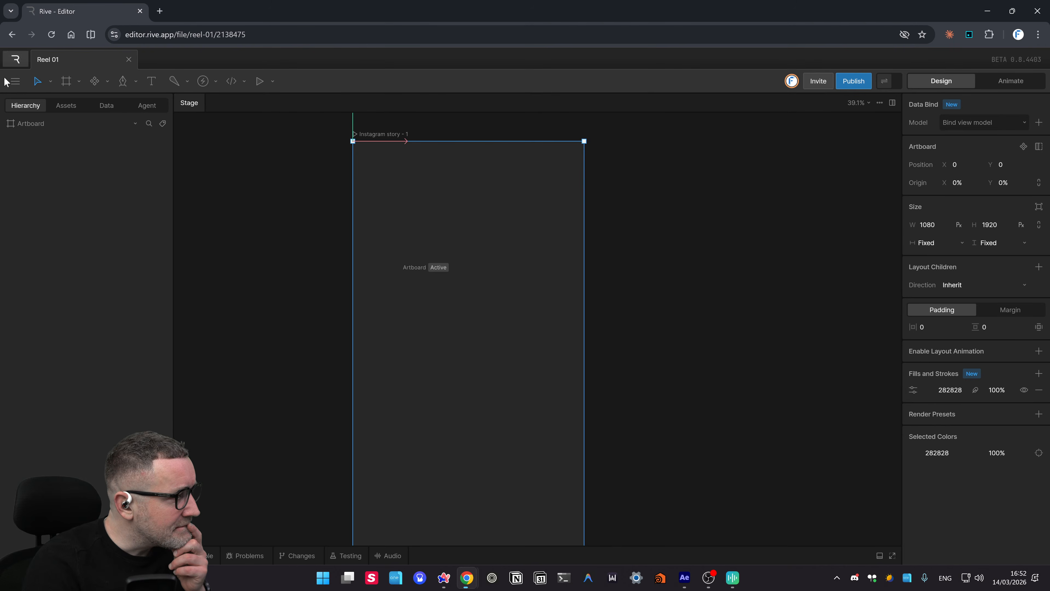
click(12, 82)
- Switch to Animate mode and enlarge the panel showing State Machine 1's Entry-to-Timeline 1 graph
click(190, 362)
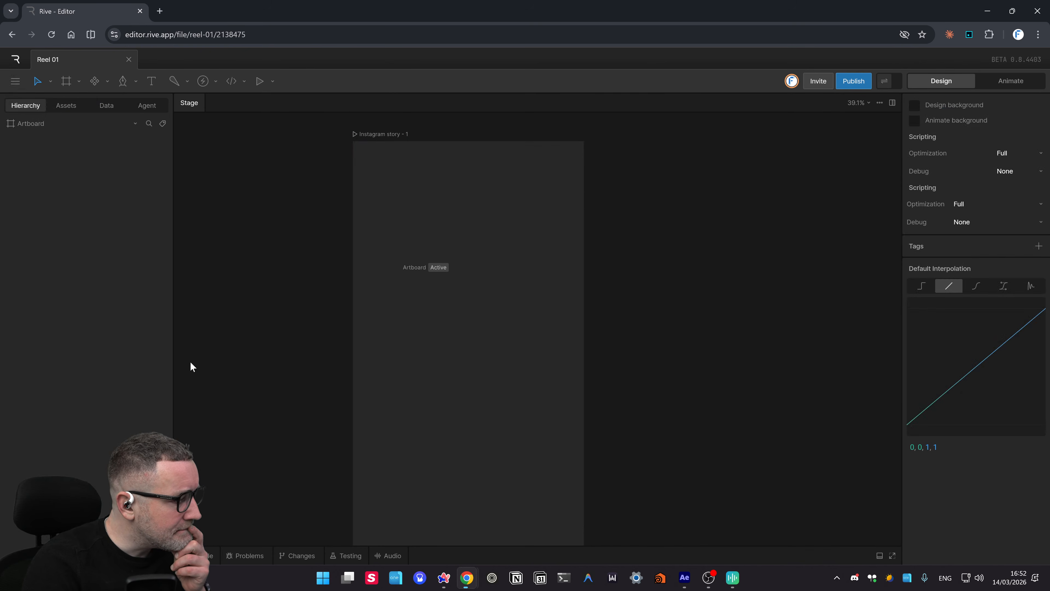
click(200, 556)
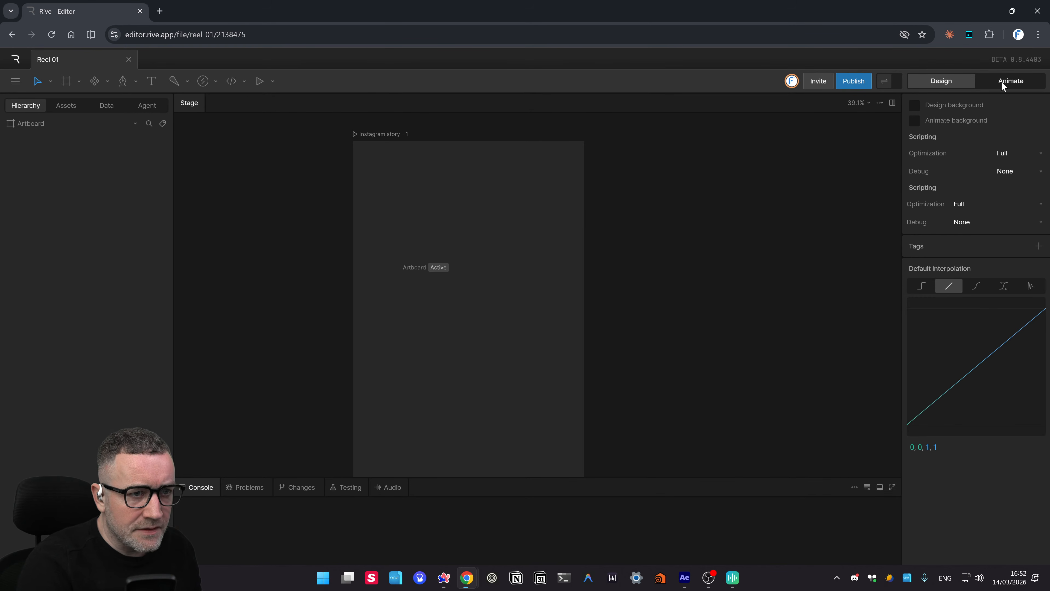
click(1011, 80)
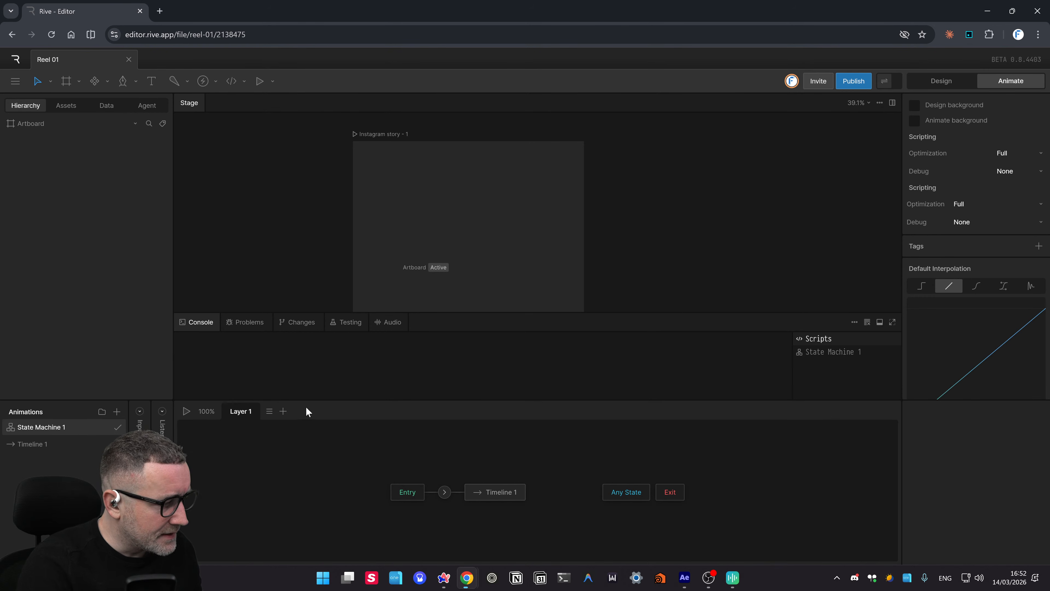
drag(312, 398, 317, 335)
drag(712, 489, 598, 482)
drag(534, 485, 564, 512)
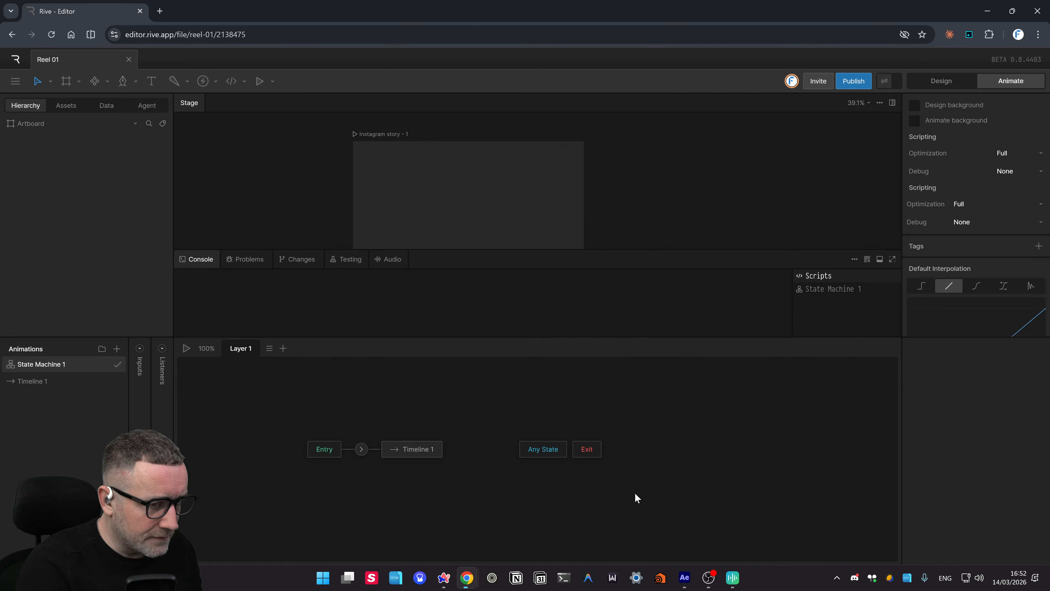
drag(723, 469, 691, 491)
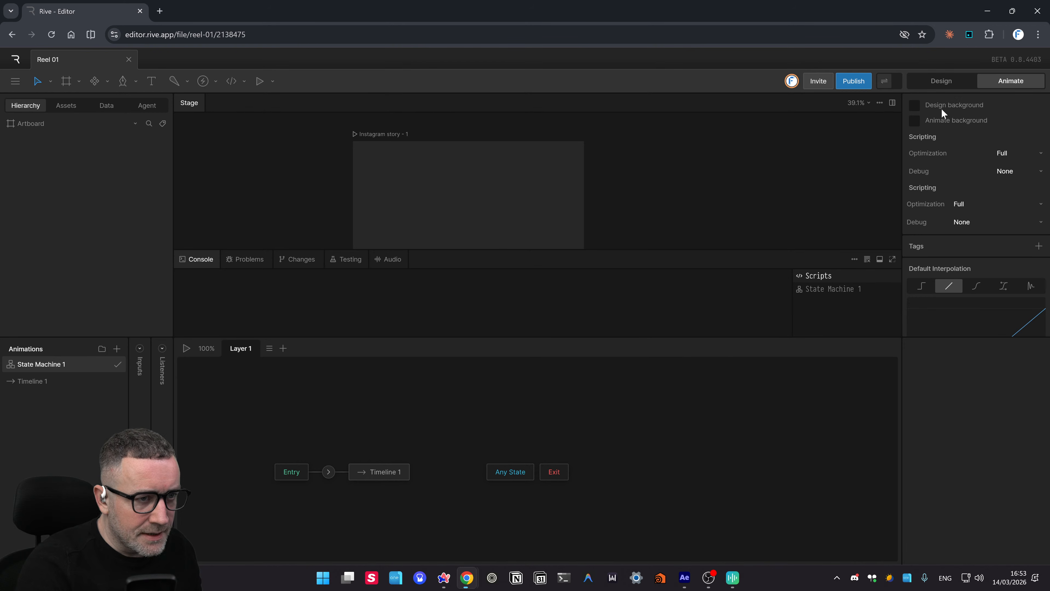
- Set the design background colour to red CD1919 and return to Design mode
click(913, 106)
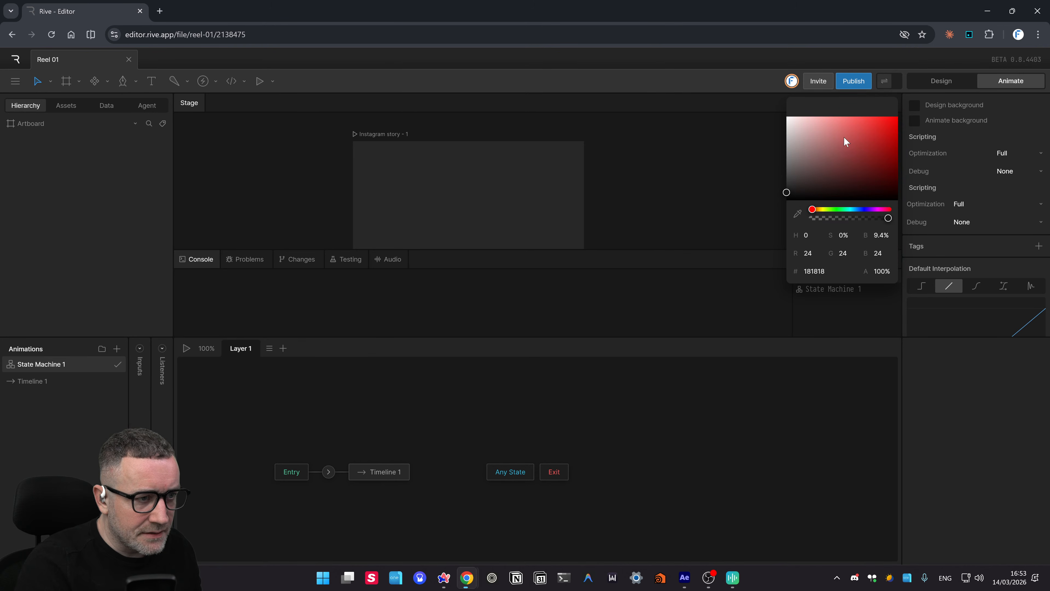
click(884, 133)
click(649, 159)
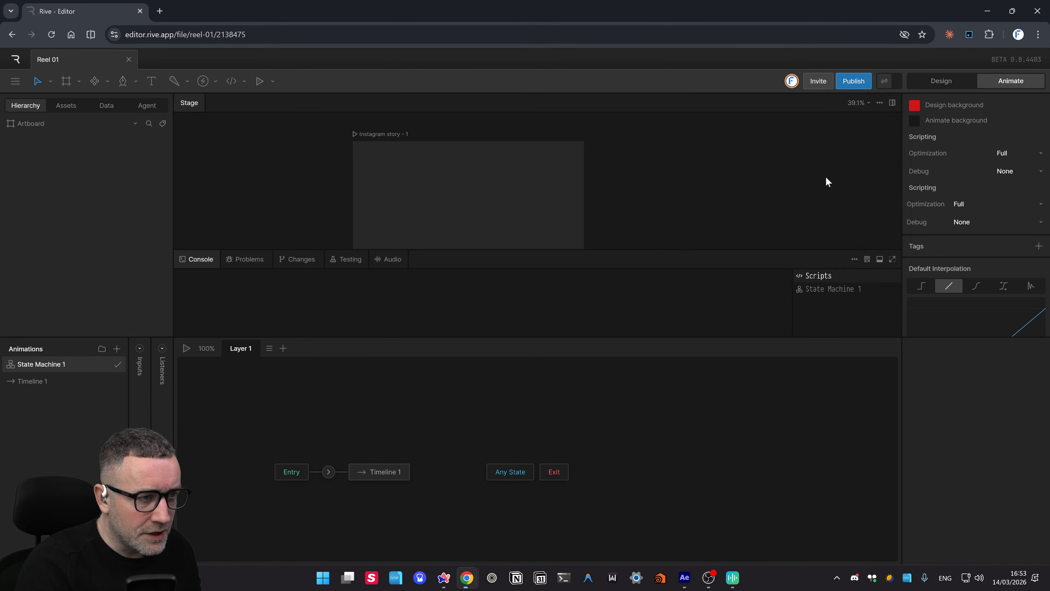
click(427, 167)
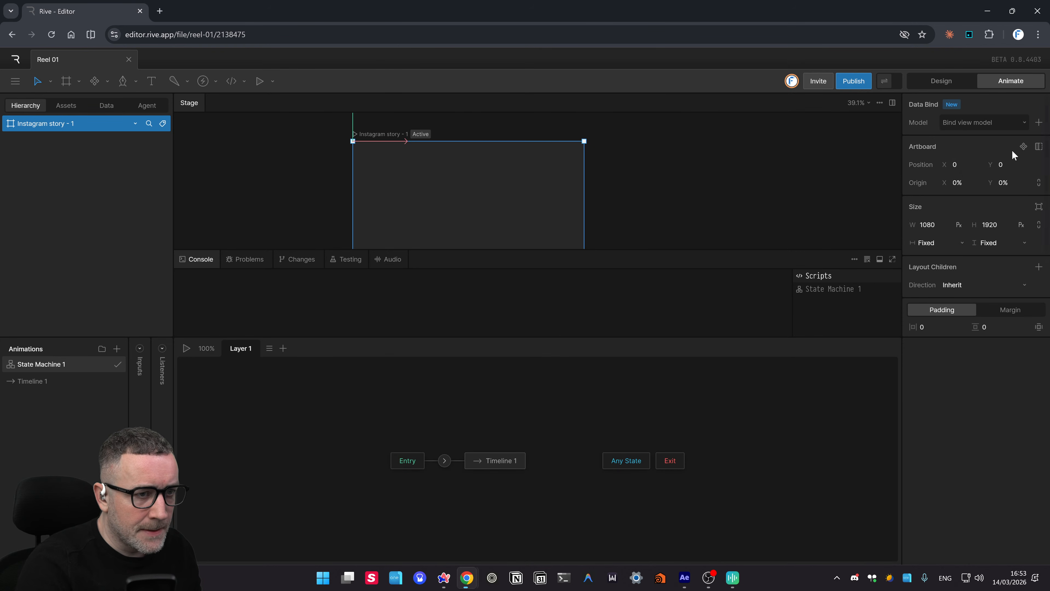
click(949, 82)
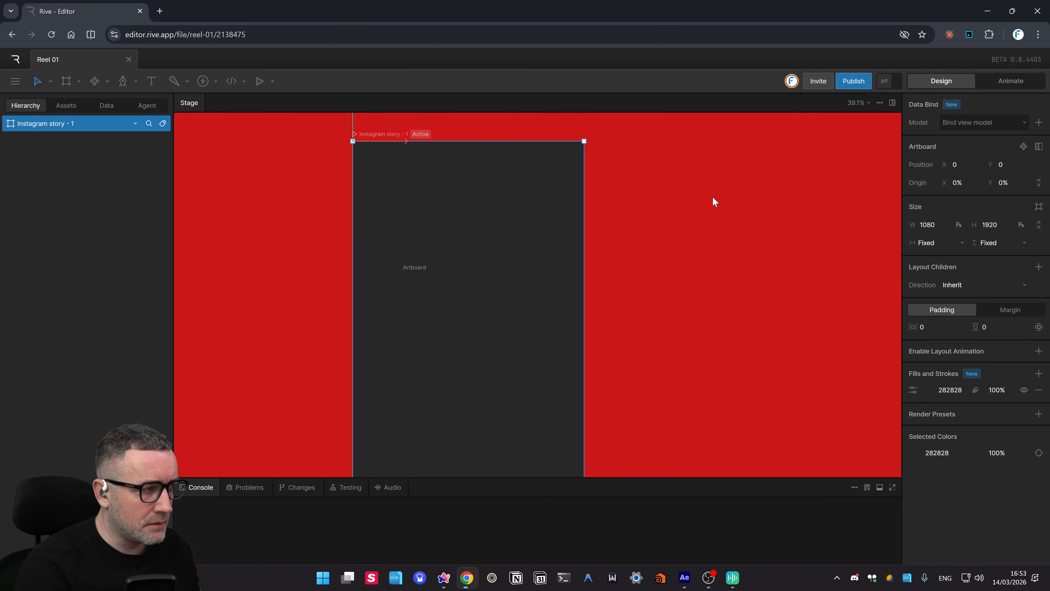
scroll(699, 208, down, 3)
scroll(698, 216, up, 2)
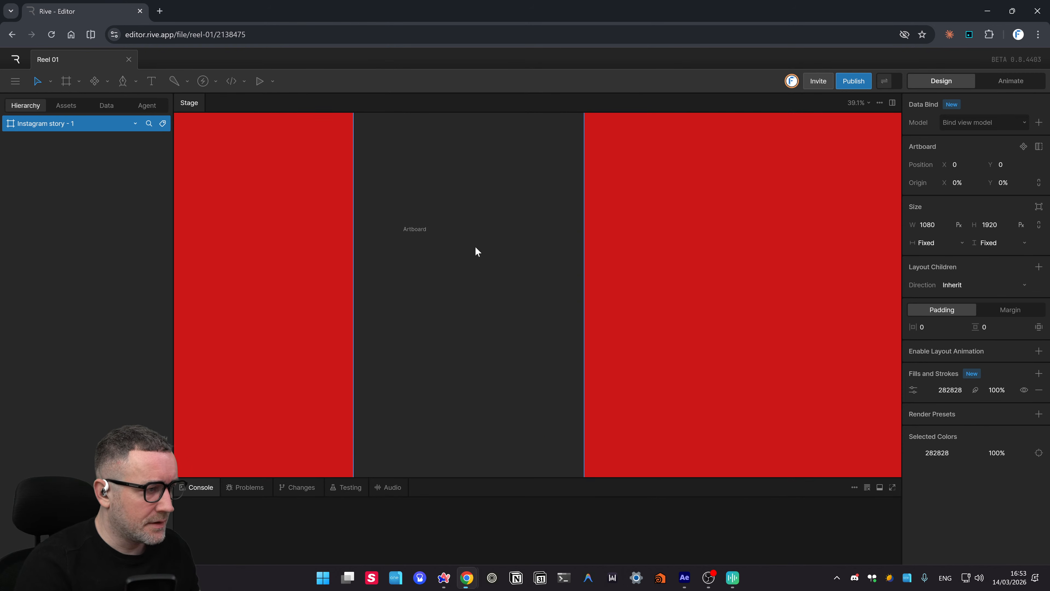
scroll(475, 246, up, 2)
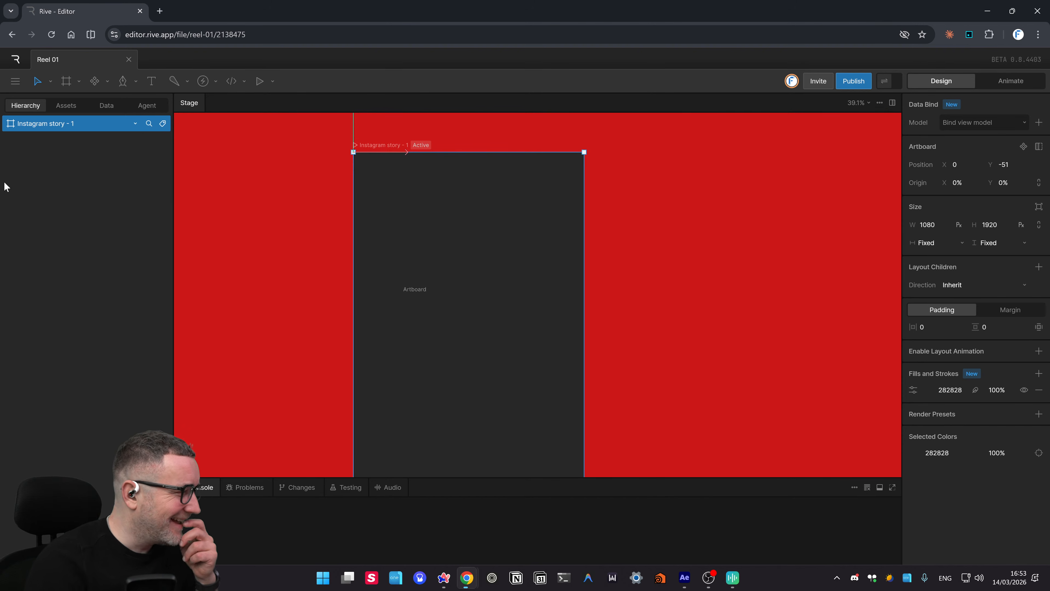
- Draw a three-bone chain on the story artboard and drag its first joint to reshape it
click(174, 82)
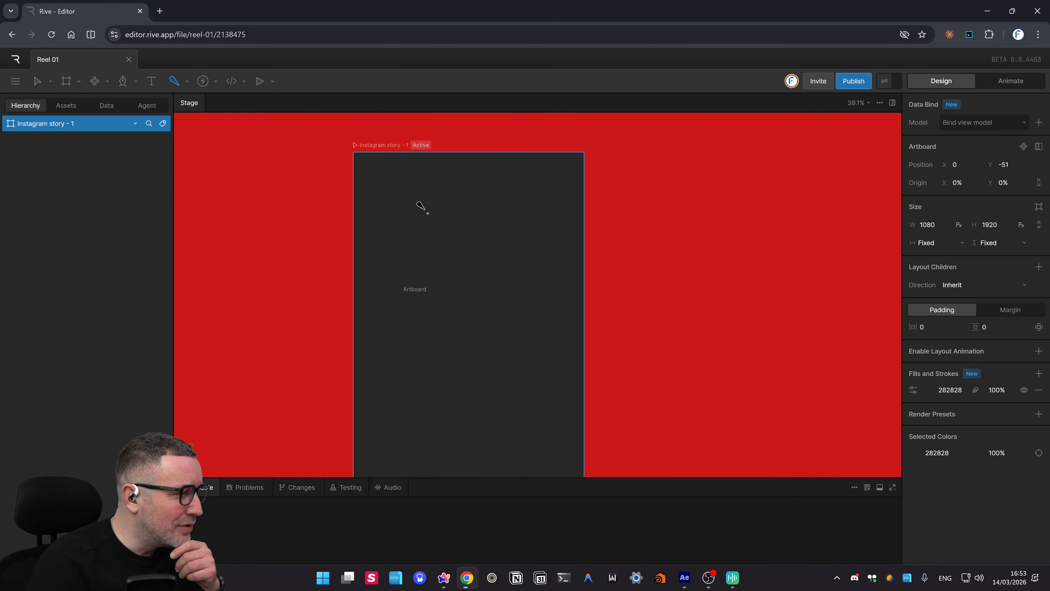
click(424, 209)
click(500, 236)
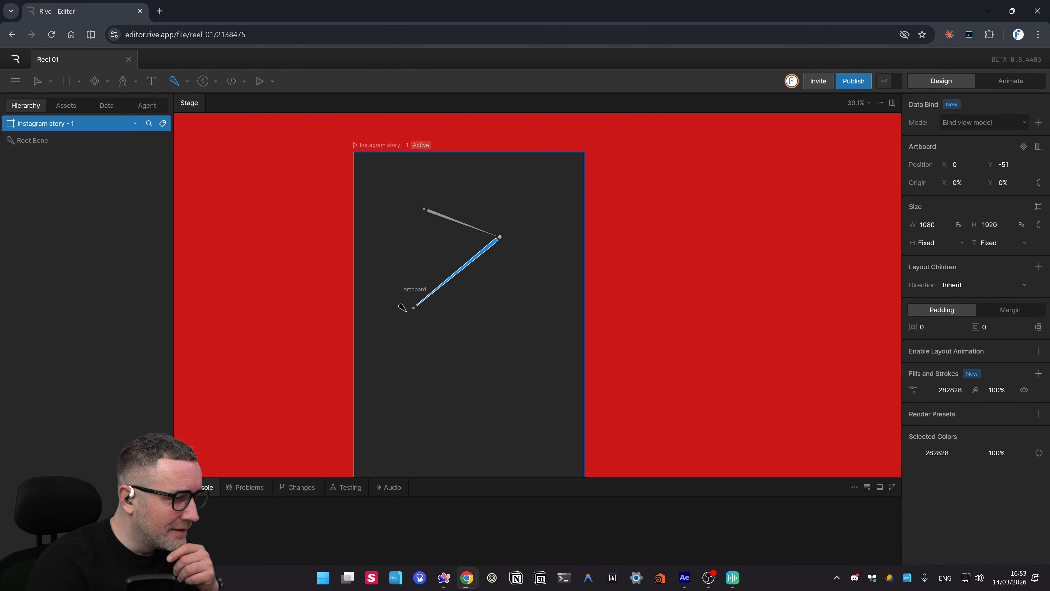
click(420, 315)
click(503, 335)
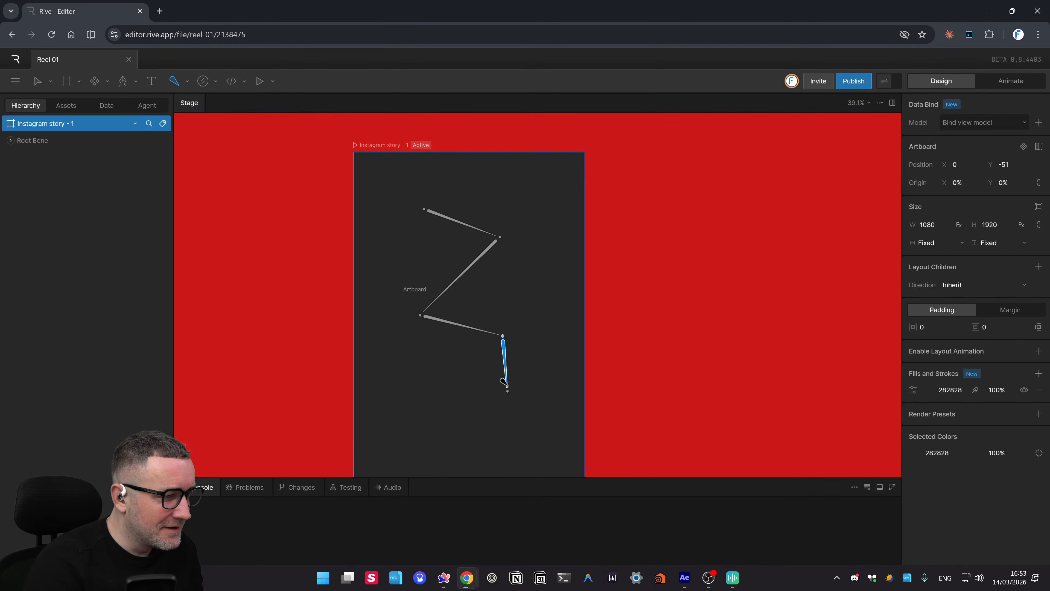
key(Escape)
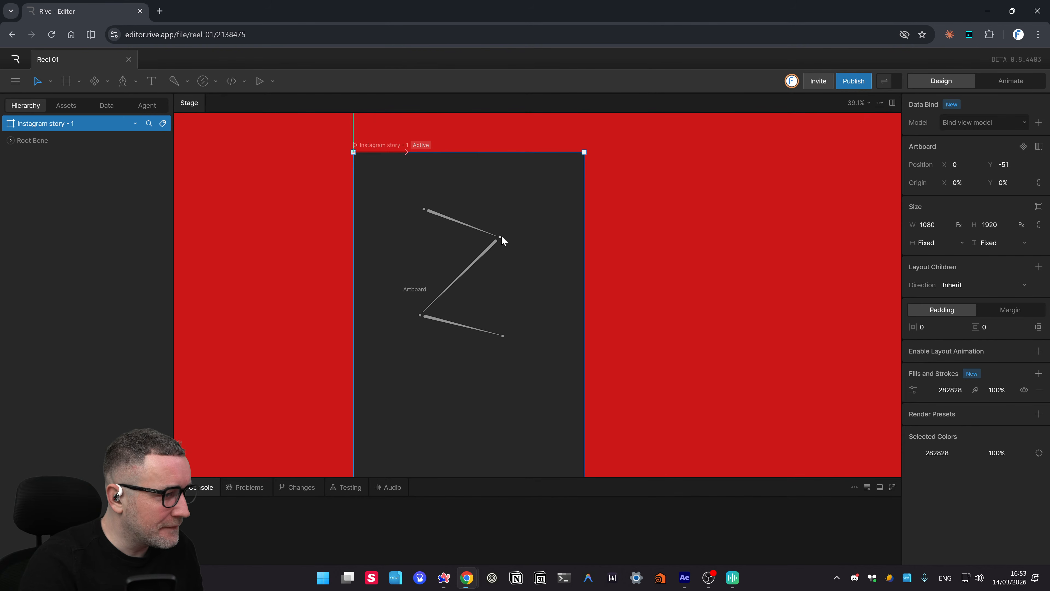
drag(500, 237, 370, 225)
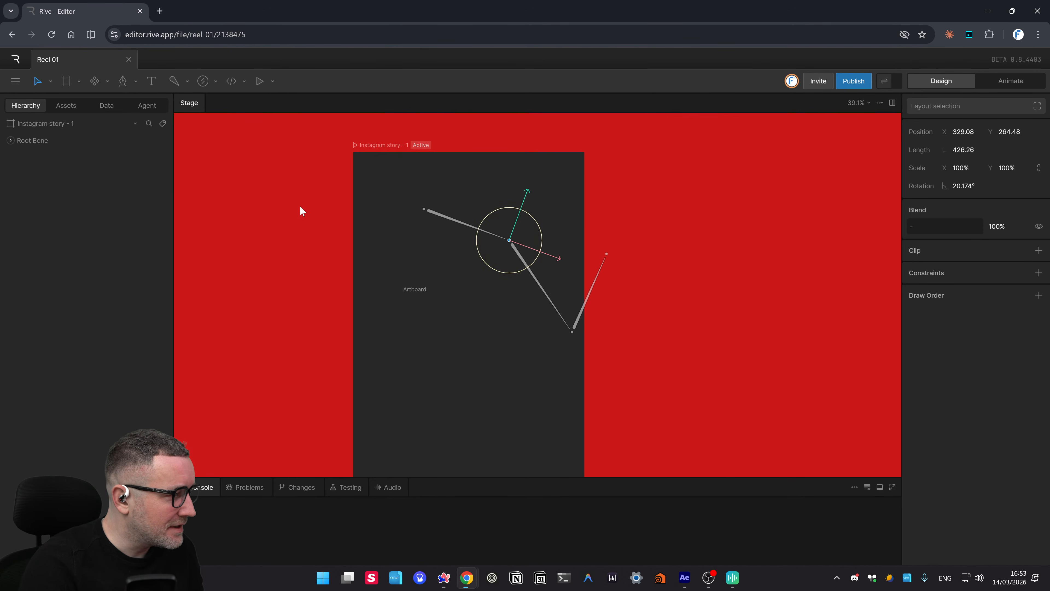
- Draw a closed, curved grey custom shape below the bone chain and nudge one vertex
scroll(314, 252, down, 5)
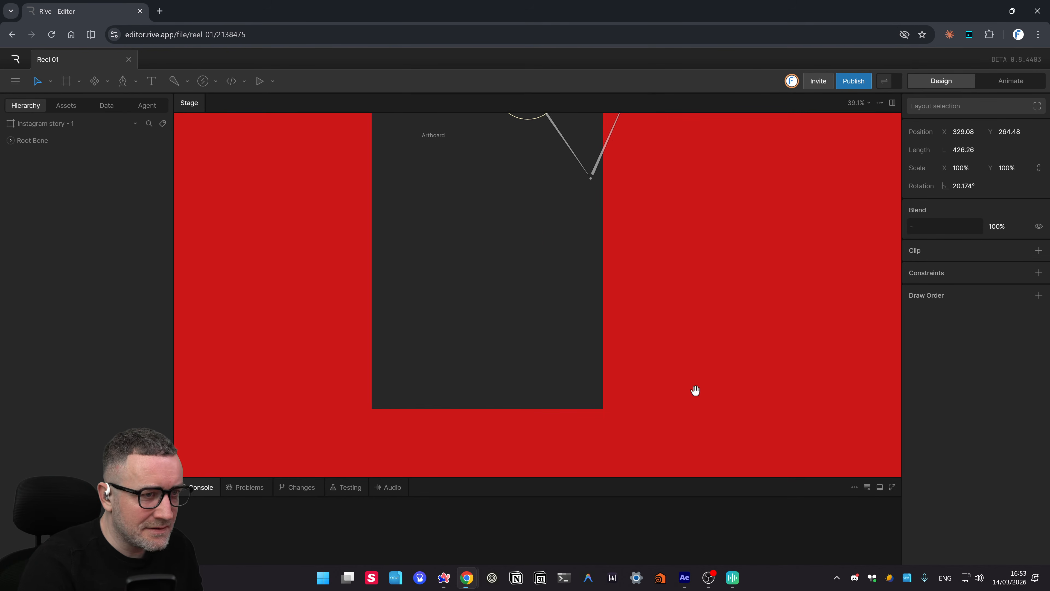
drag(696, 391, 699, 393)
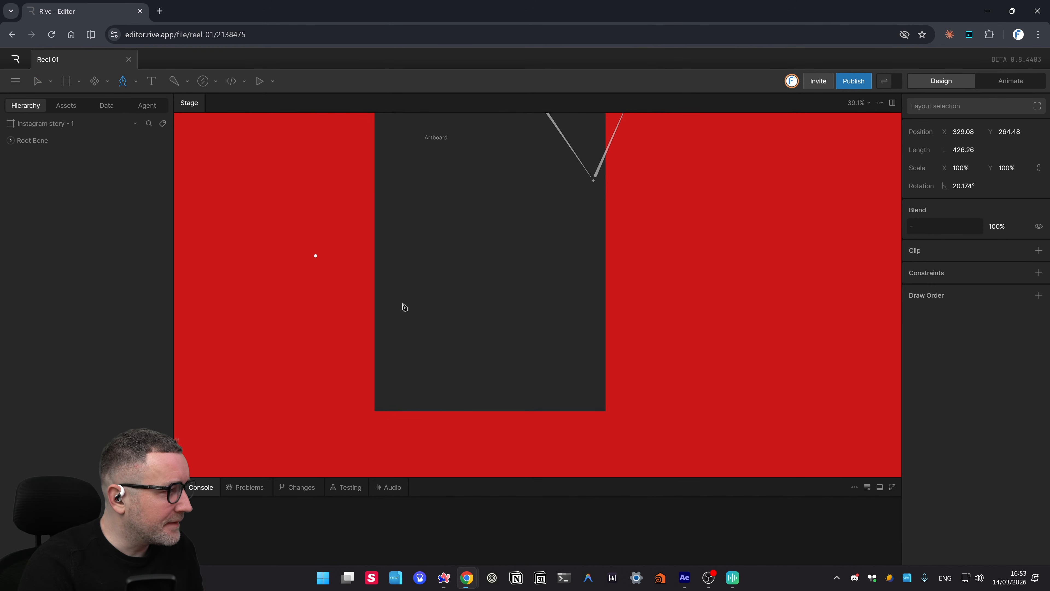
mouse_move(417, 328)
mouse_down()
mouse_move(453, 262)
mouse_move(510, 271)
mouse_up()
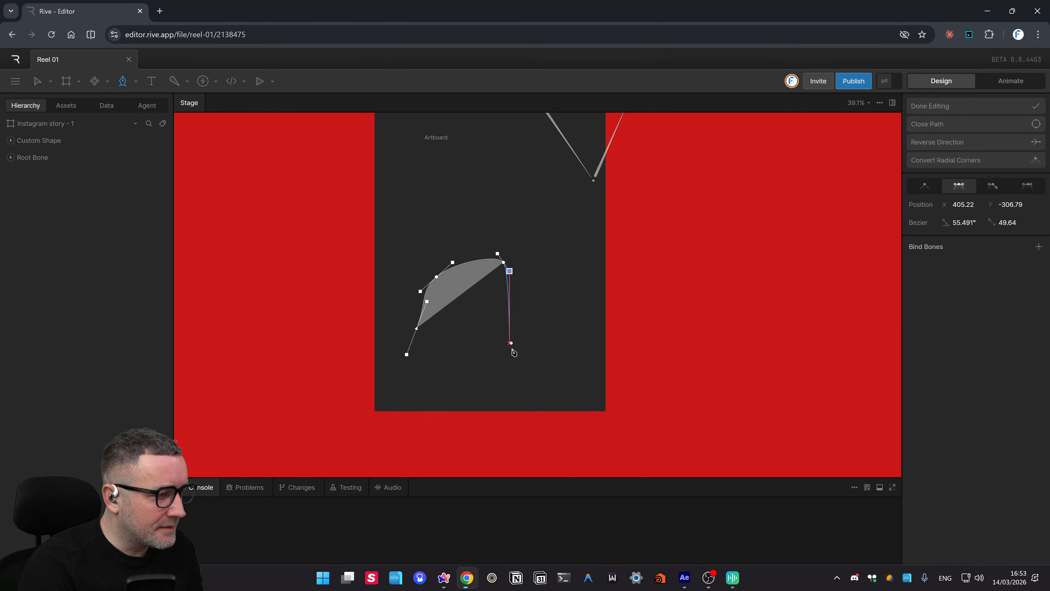
drag(510, 344, 508, 355)
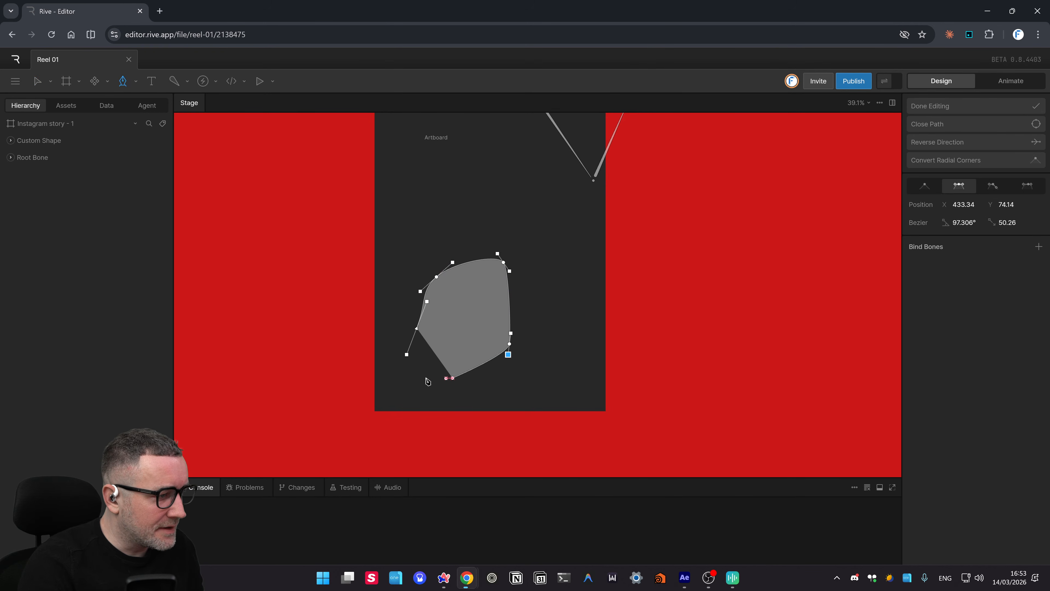
click(416, 329)
key(v)
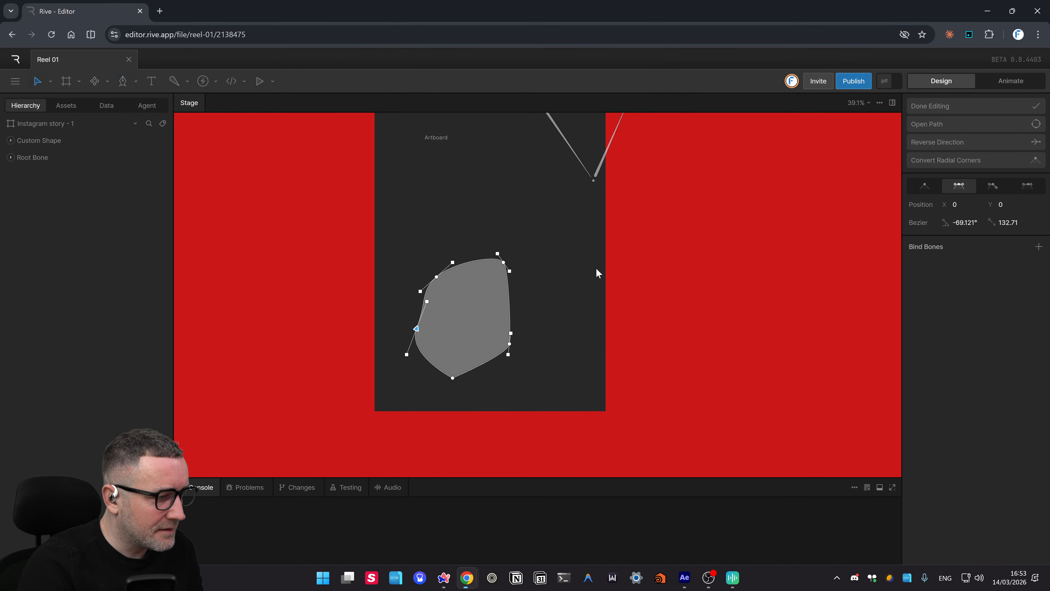
drag(440, 277, 453, 271)
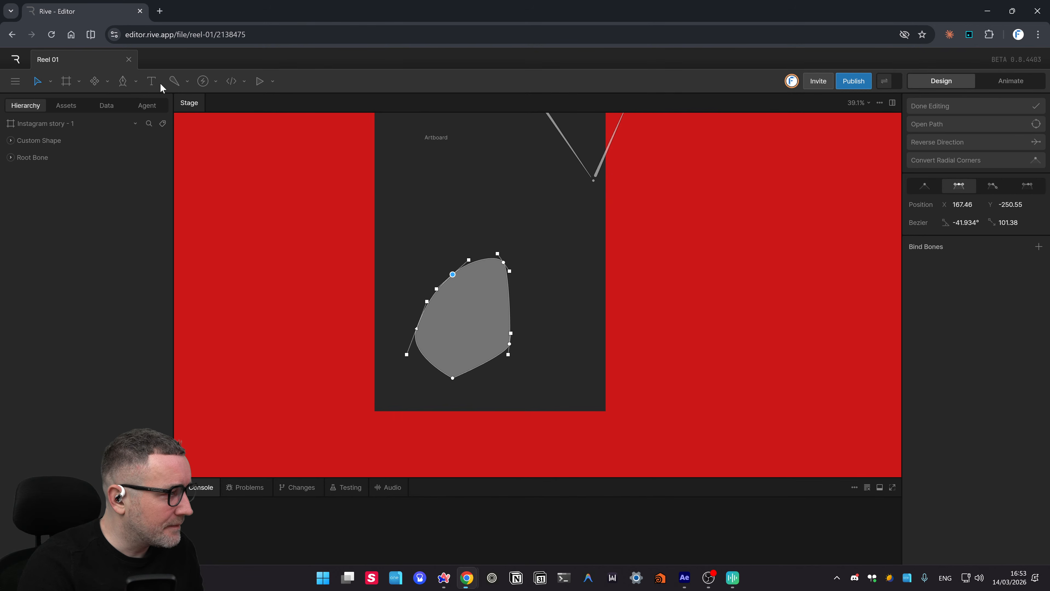
- Place a text object on the artboard above the new shape
click(152, 81)
click(420, 208)
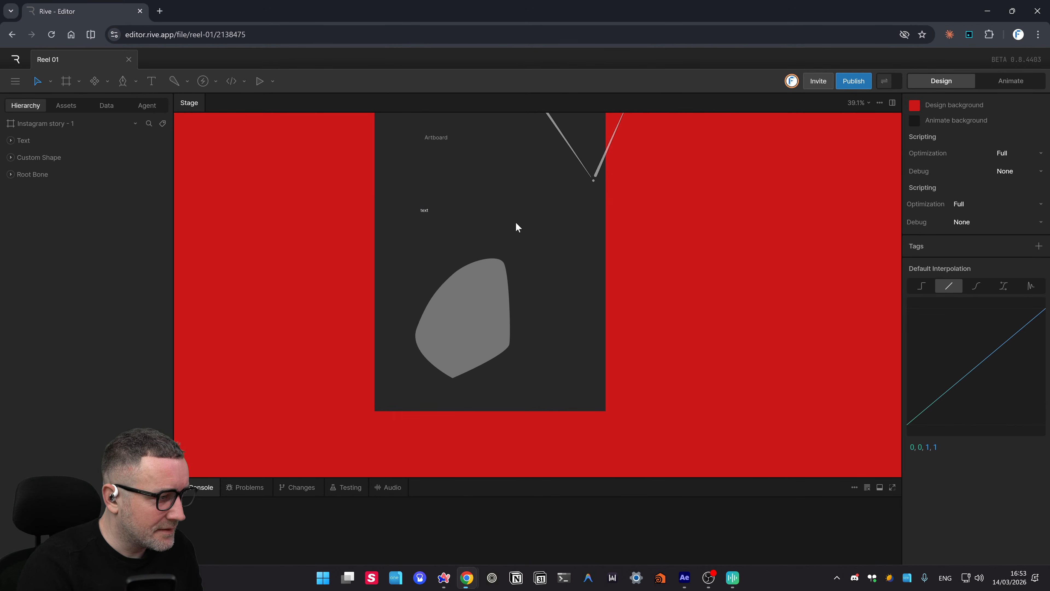
scroll(505, 244, up, 3)
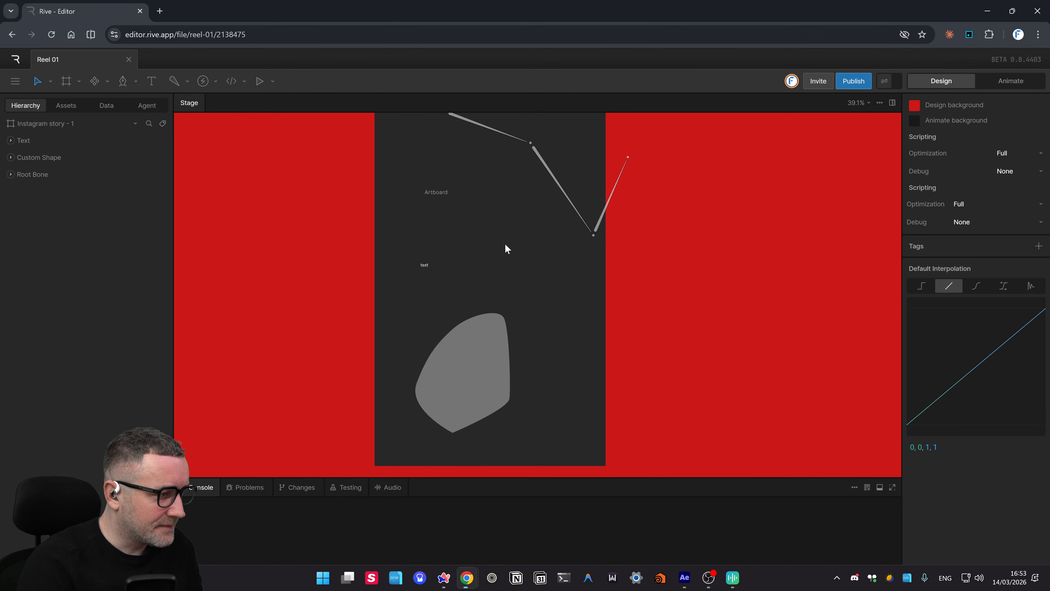
scroll(507, 248, up, 6)
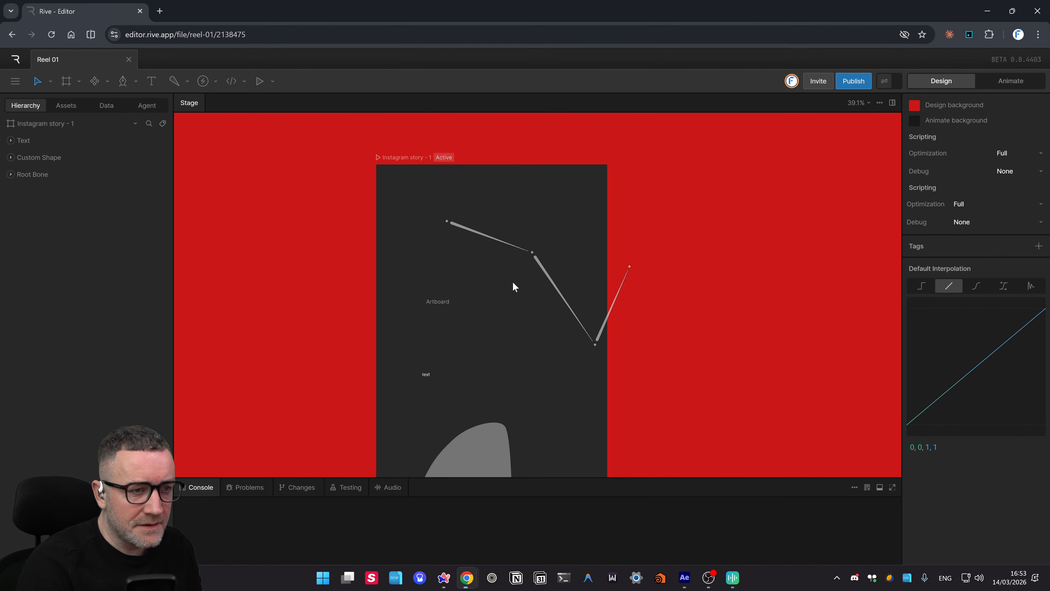
scroll(513, 286, down, 12)
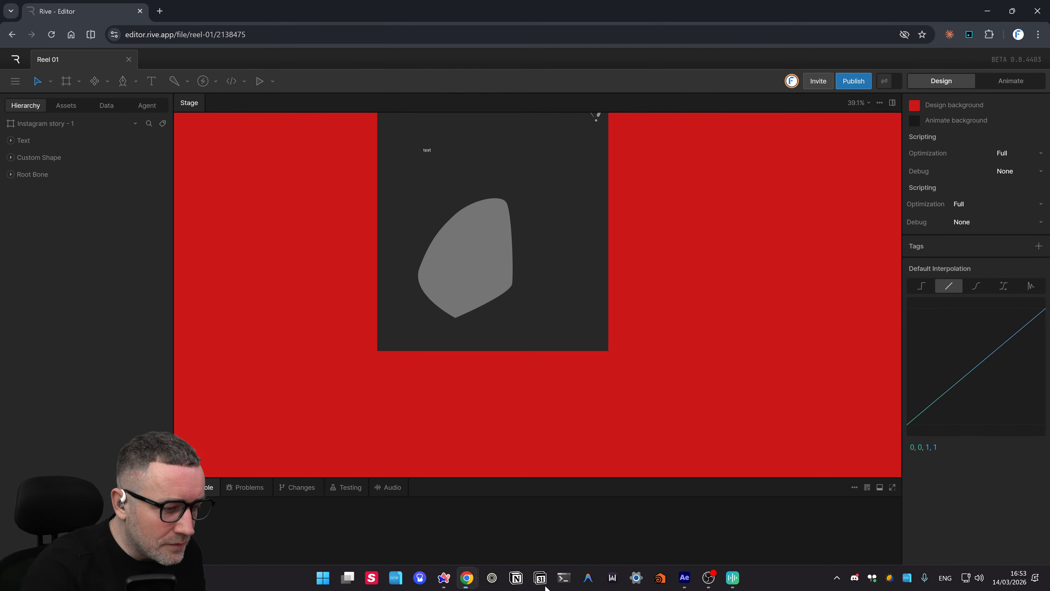
click(685, 582)
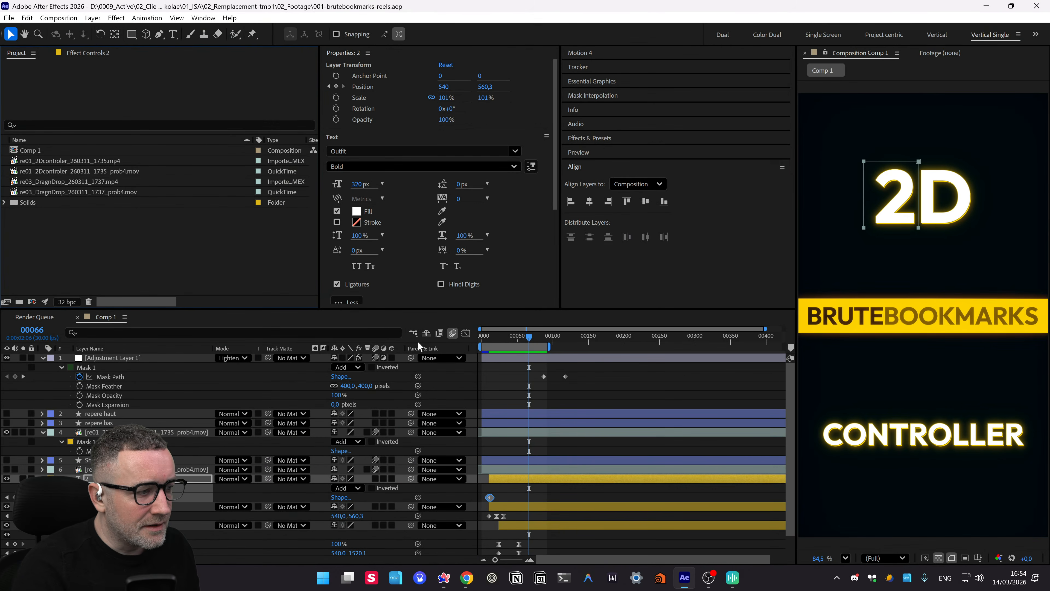
- Scrub Comp 1 to frame 00262 and open the prob4 .mov footage in its own viewer
drag(538, 342, 668, 340)
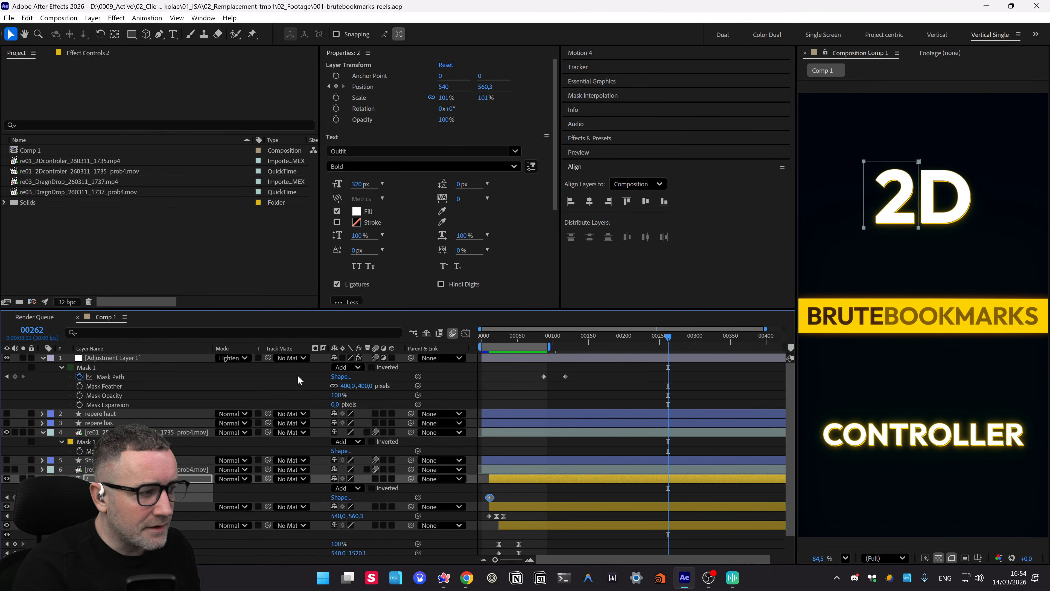
click(46, 224)
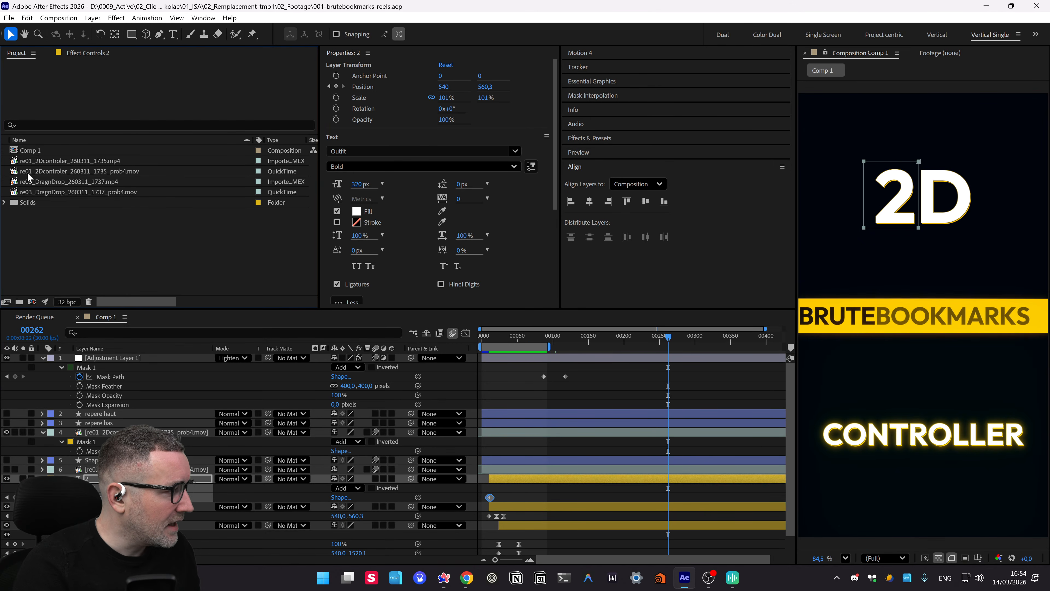
double_click(21, 173)
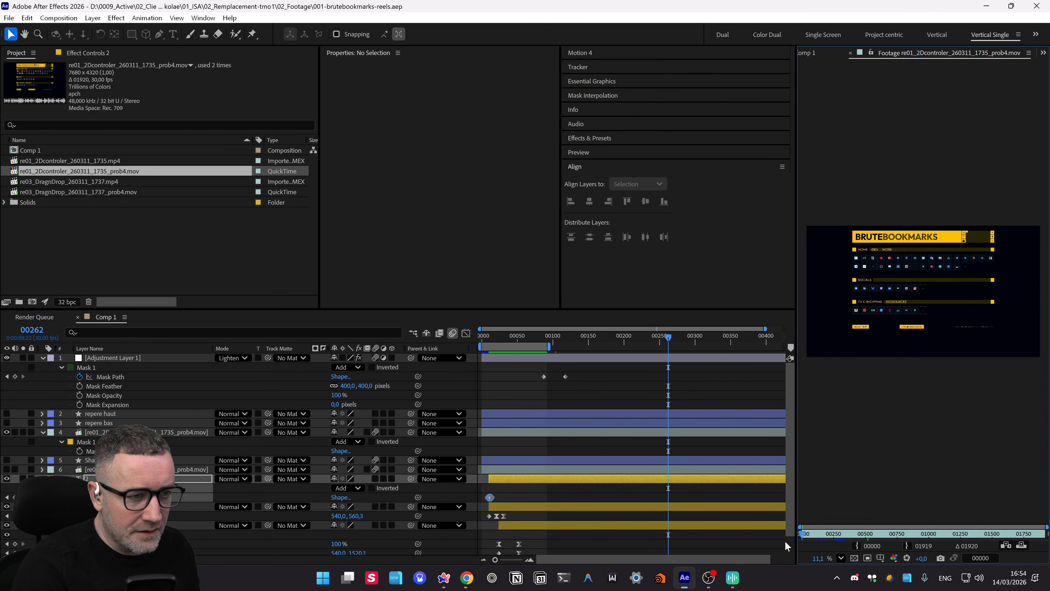
- Scrub the re01_2Dcontroler_260311_1735_prob4.mov footage through to its last frame
drag(854, 537, 987, 537)
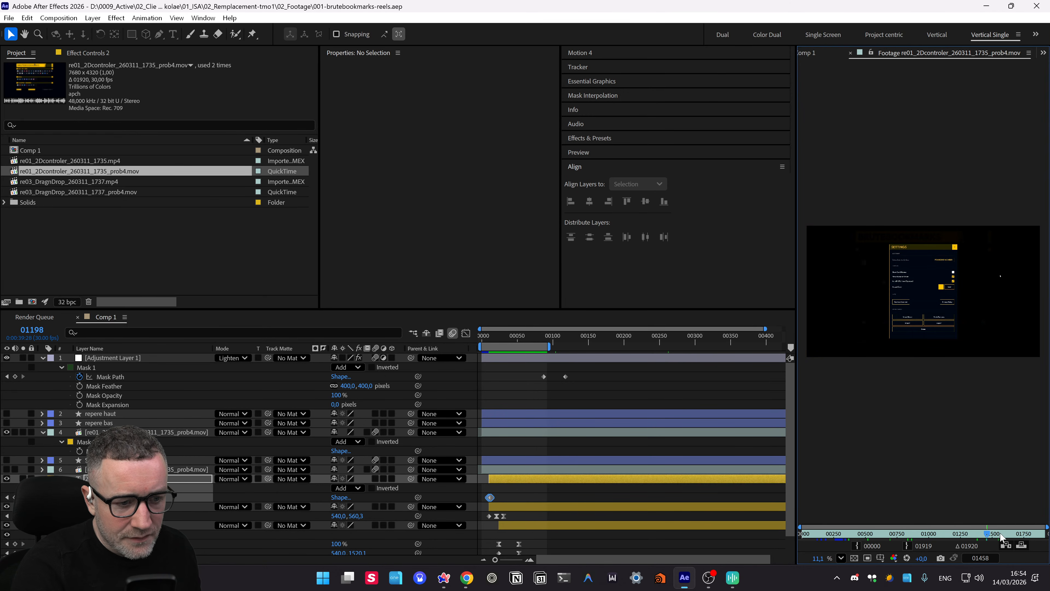
key(End)
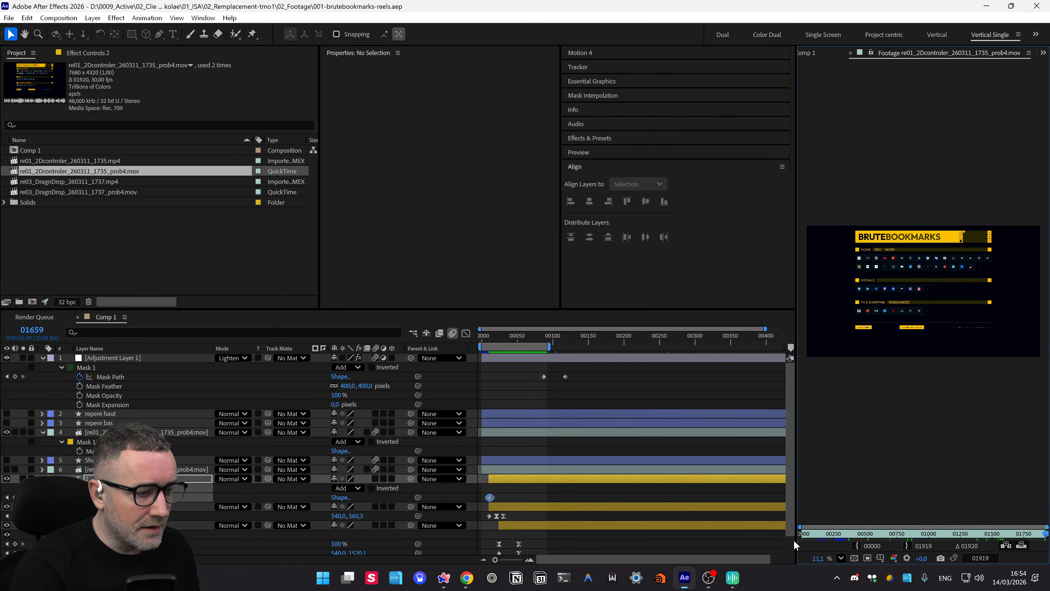
key(alt+Tab)
key(alt+Tab)
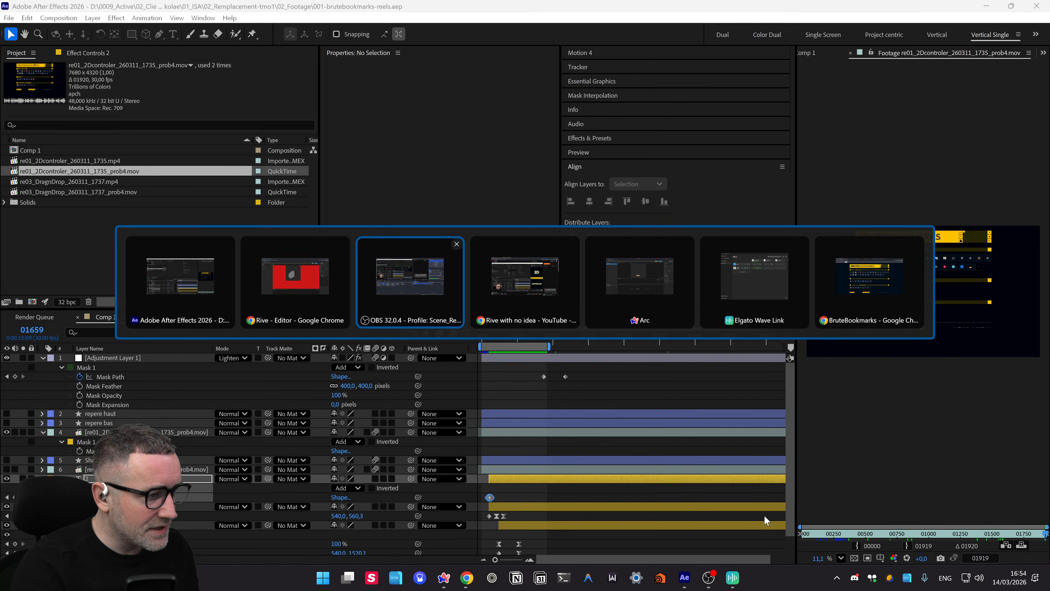
key(alt+Tab)
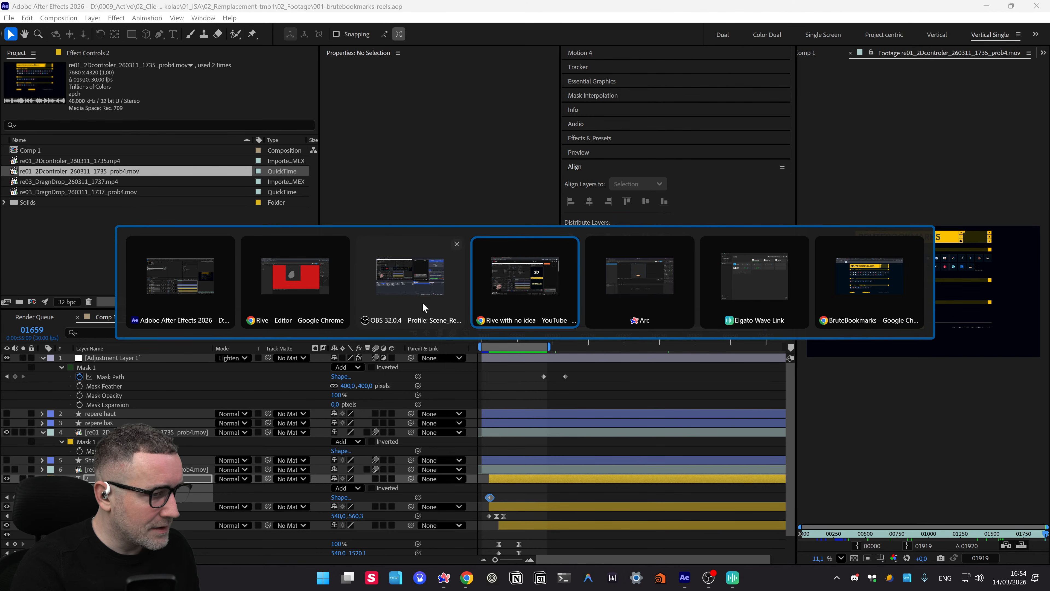
click(880, 302)
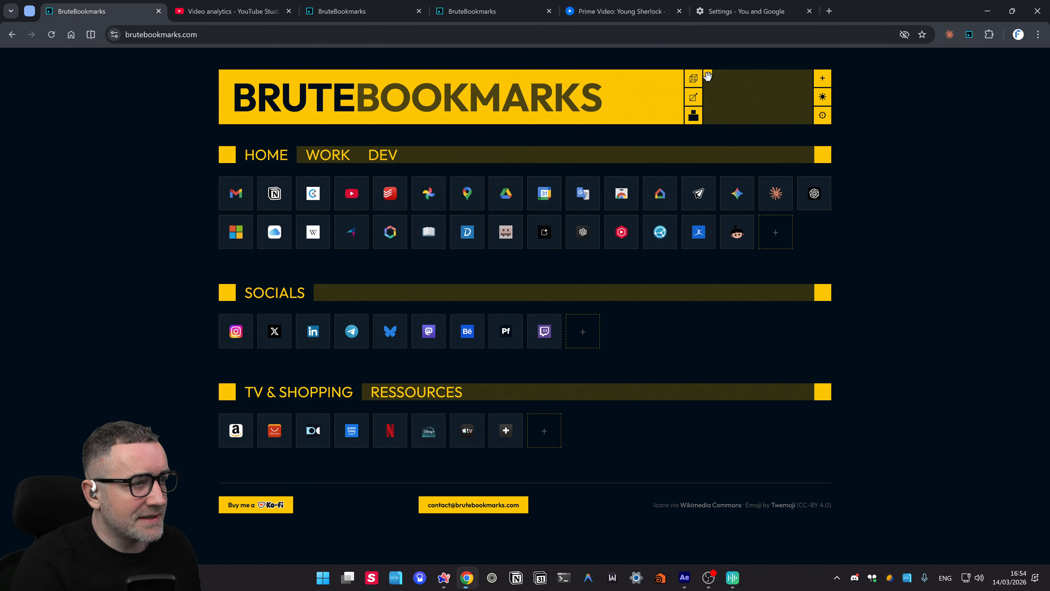
drag(710, 76, 671, 54)
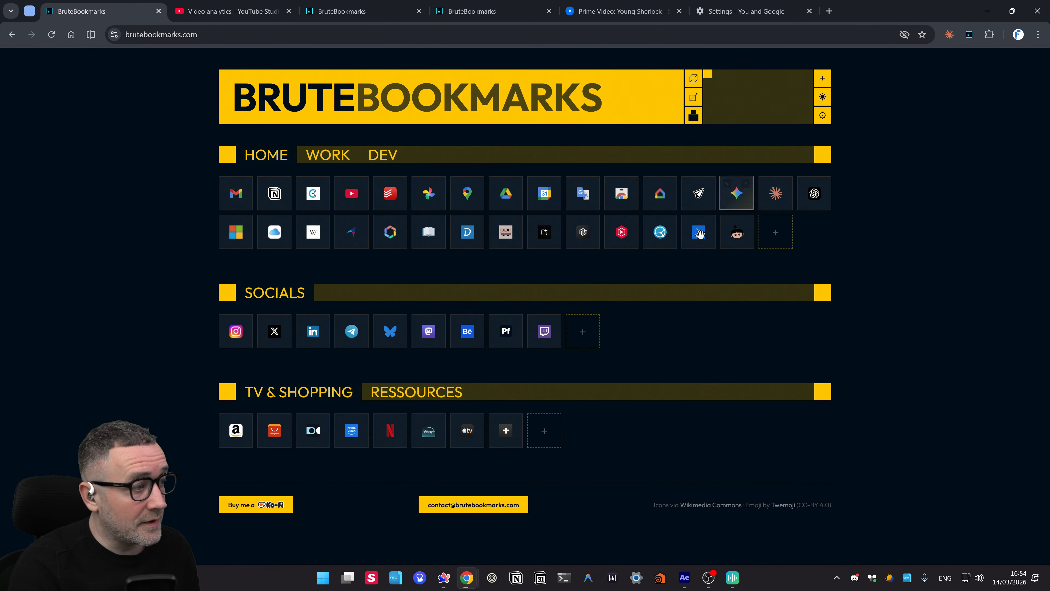
key(alt+Tab)
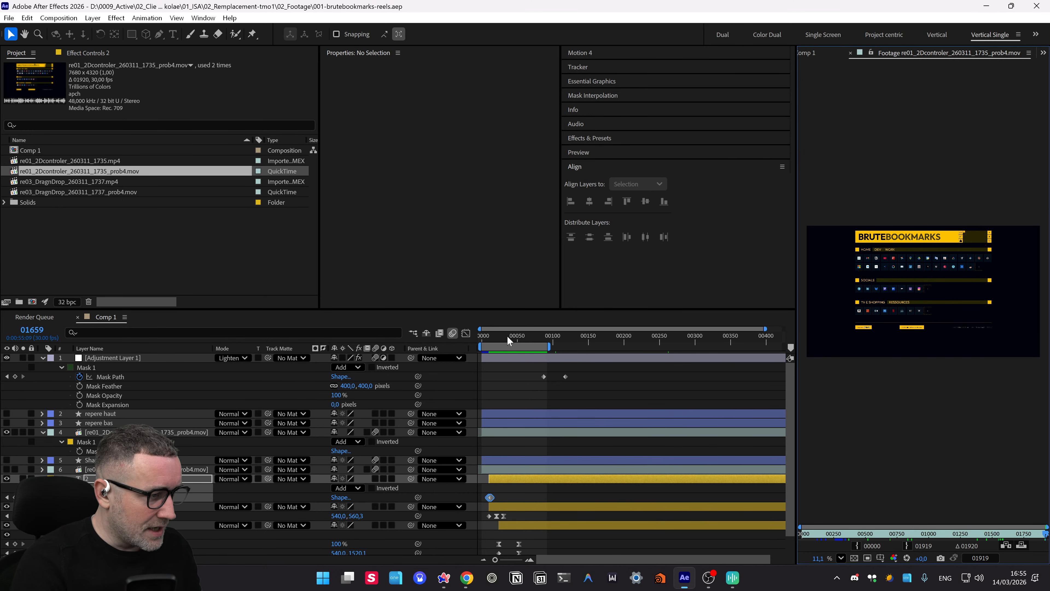
- Rewind Comp 1 to frame 00000 and preview it, stopping at frame 00071
drag(507, 336, 274, 368)
key(space)
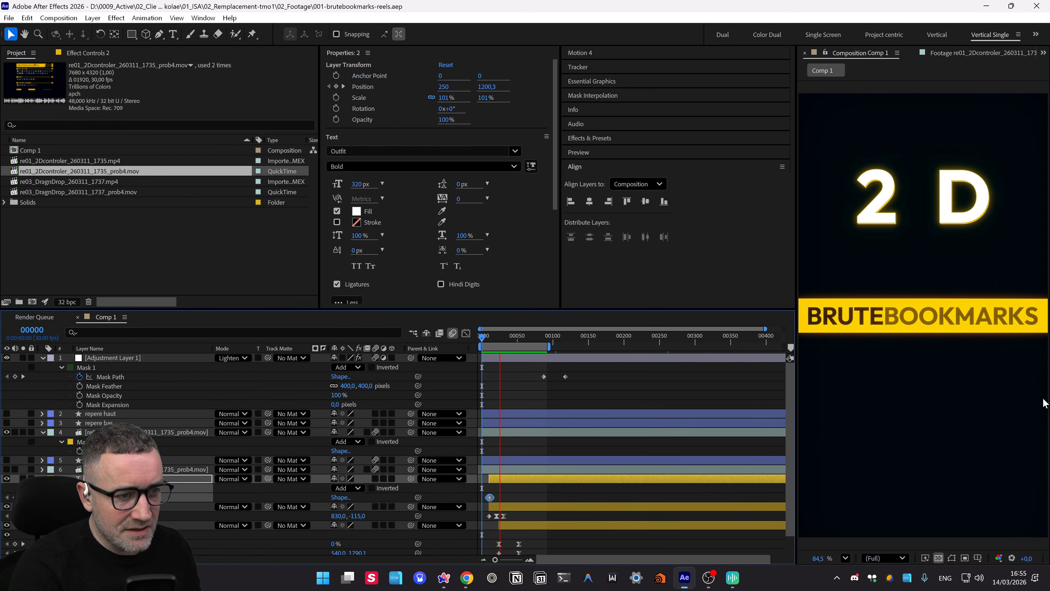
key(space)
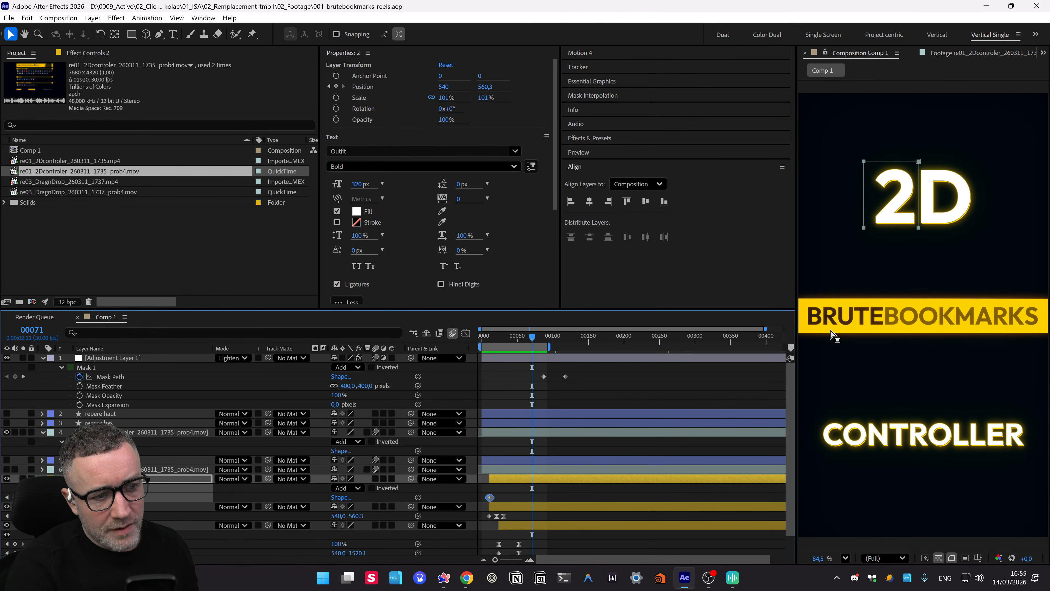
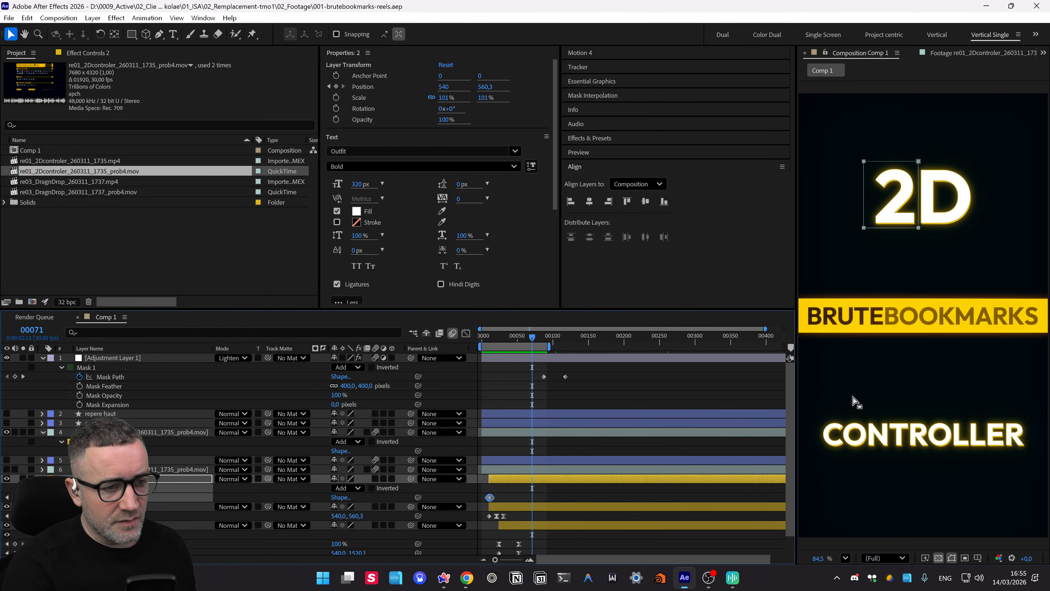
- Preview the BruteBookmarks site in wireframe and then filled styling before returning to After Effects
key(alt+Tab)
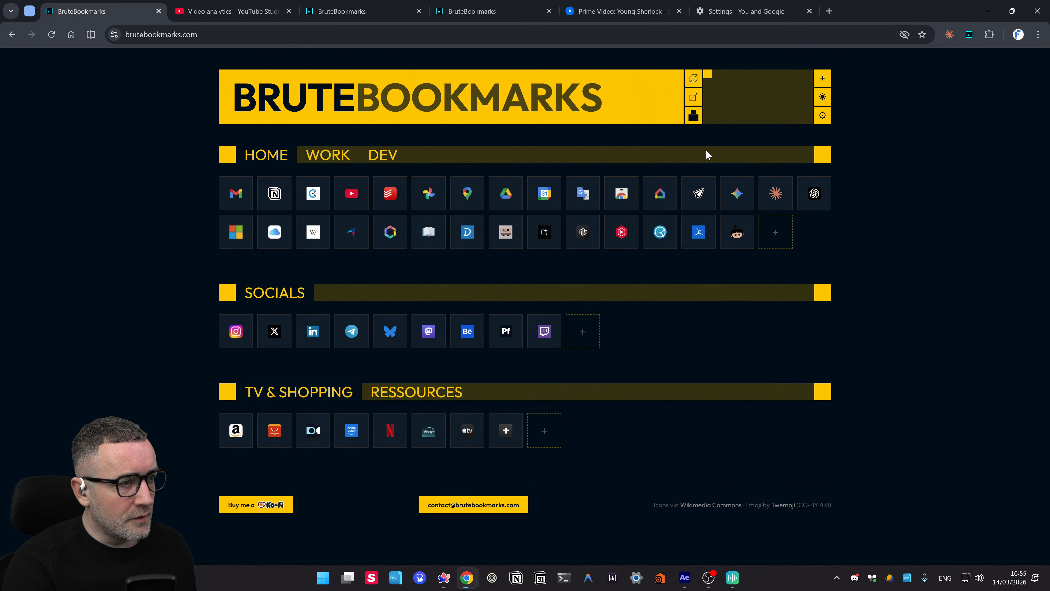
click(693, 97)
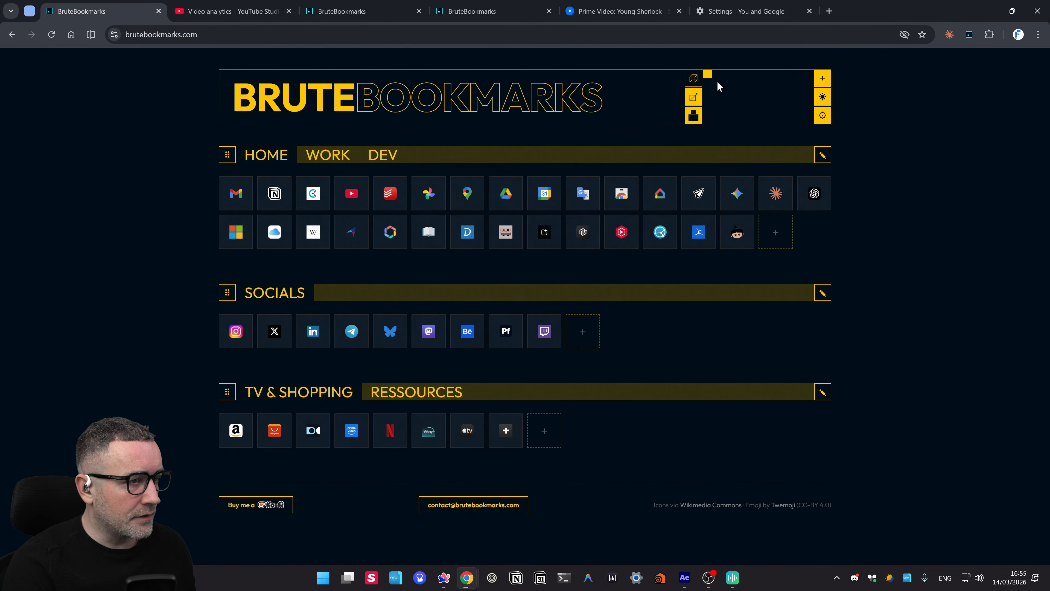
click(693, 79)
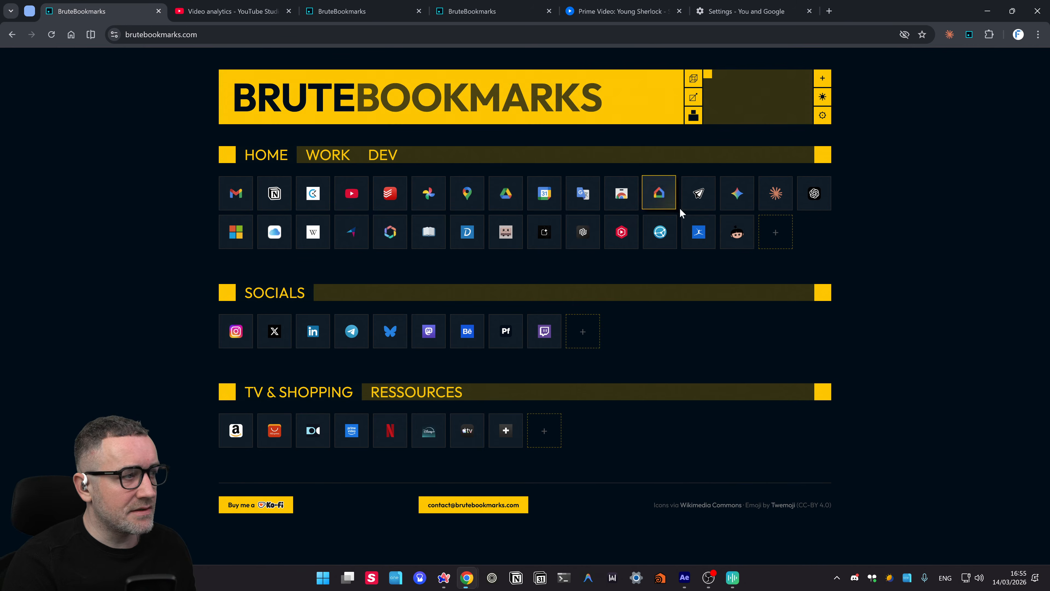
key(alt+Tab)
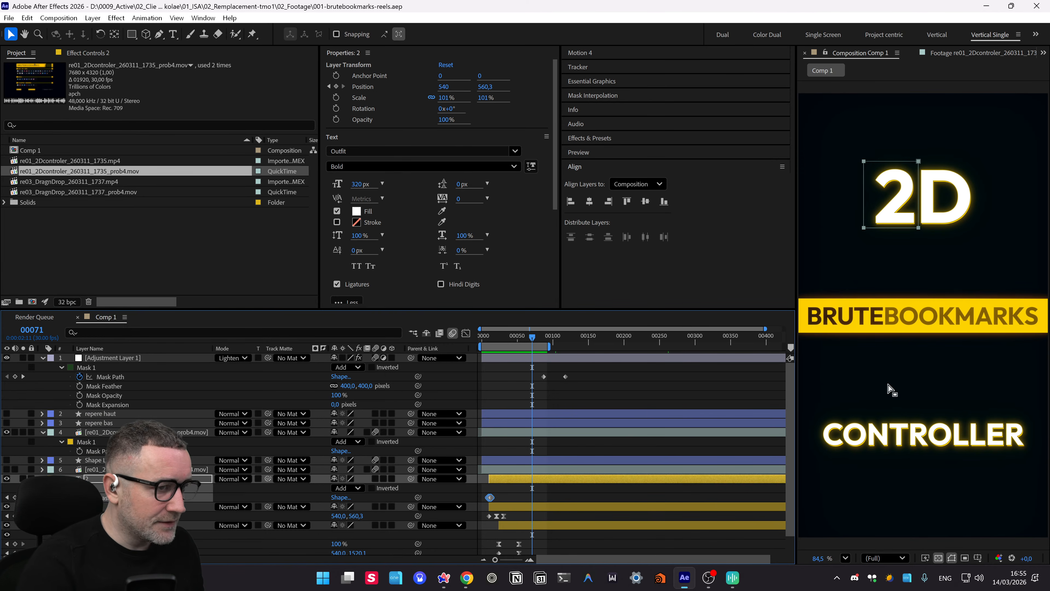
- Bring up the draw.fmotion.fr whiteboard notes tab in the browser
key(alt+Tab)
key(alt+Tab)
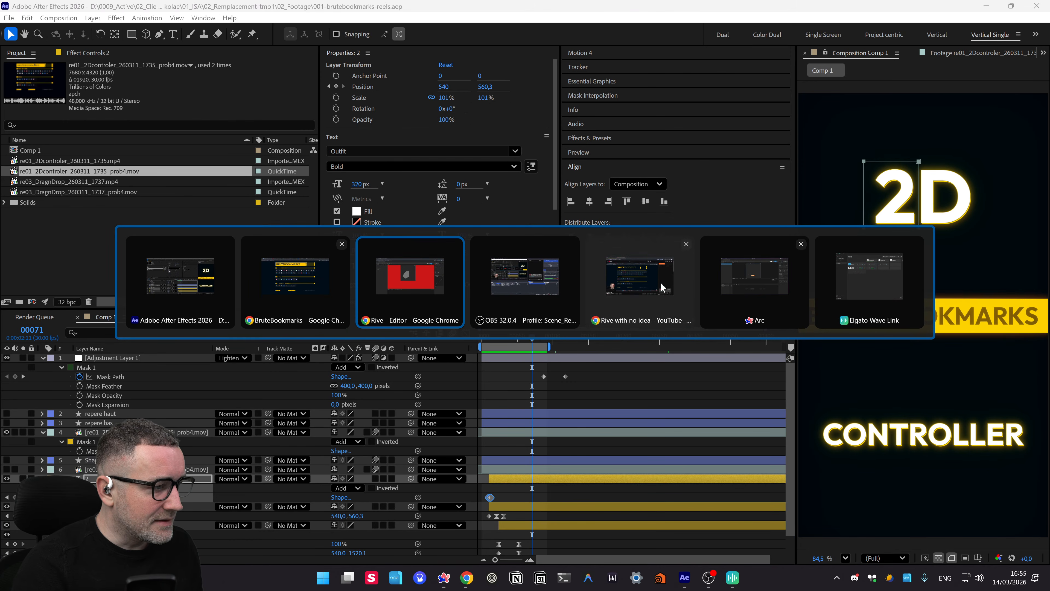
click(656, 288)
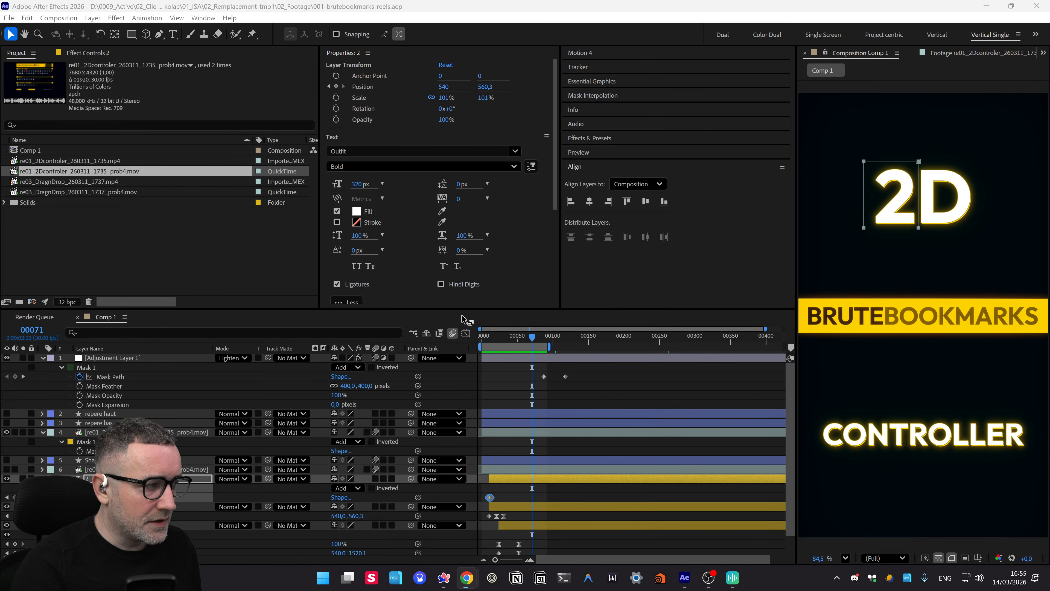
key(alt+Tab)
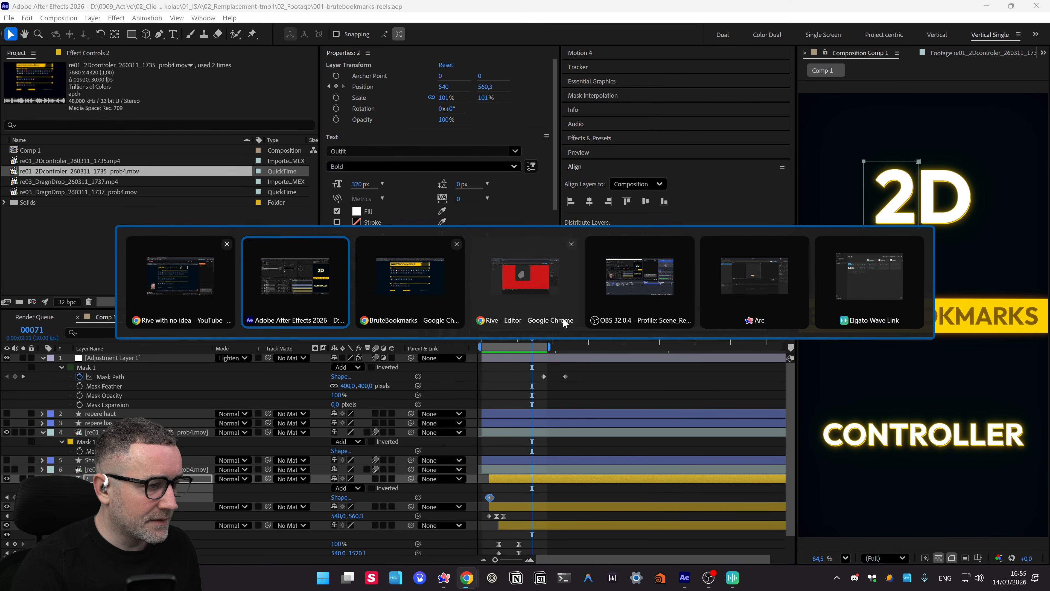
click(755, 289)
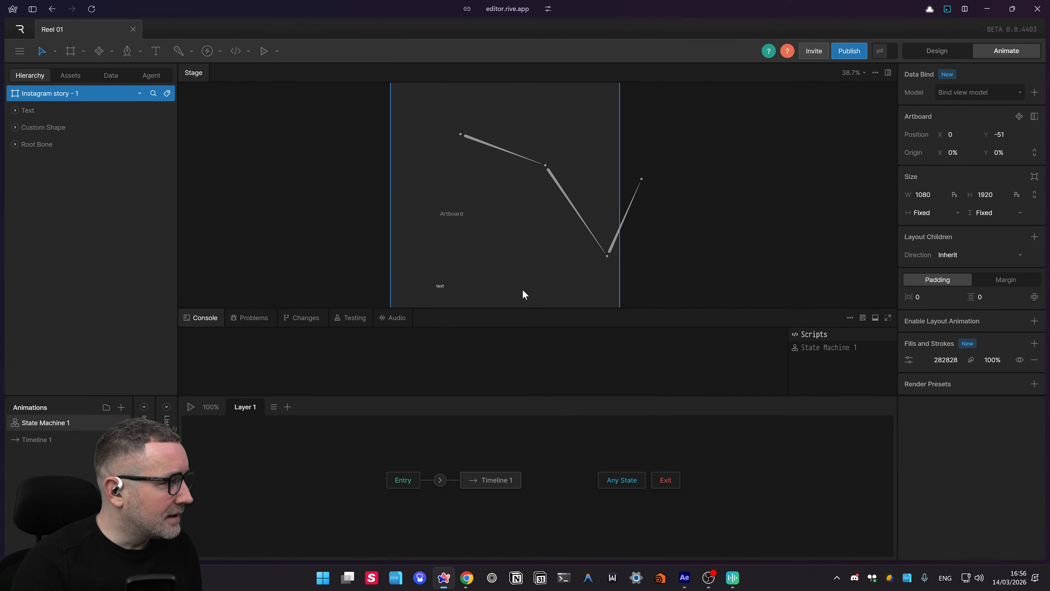
key(ctrl+Tab)
click(417, 300)
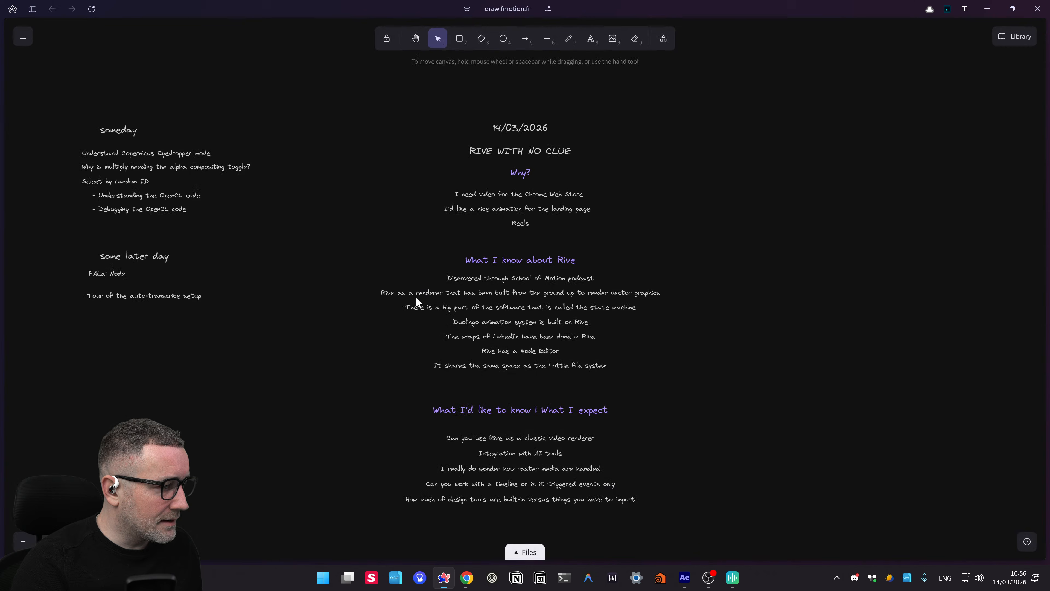
- Duplicate the last expectations line and dictate a note requesting a compact, square-ish logo version
scroll(776, 401, down, 2)
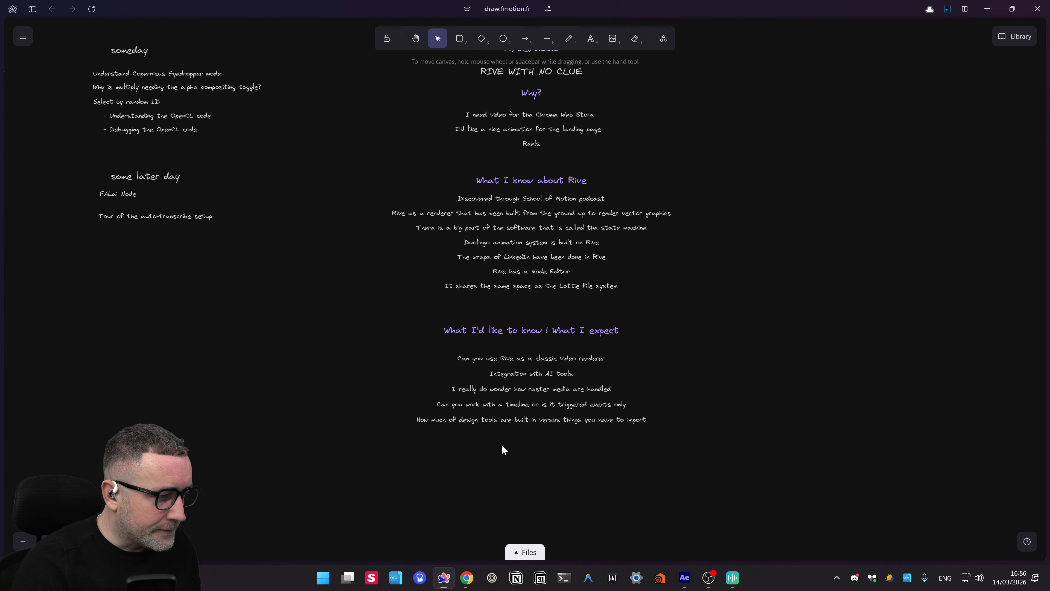
click(518, 420)
drag(523, 420, 520, 448)
double_click(521, 444)
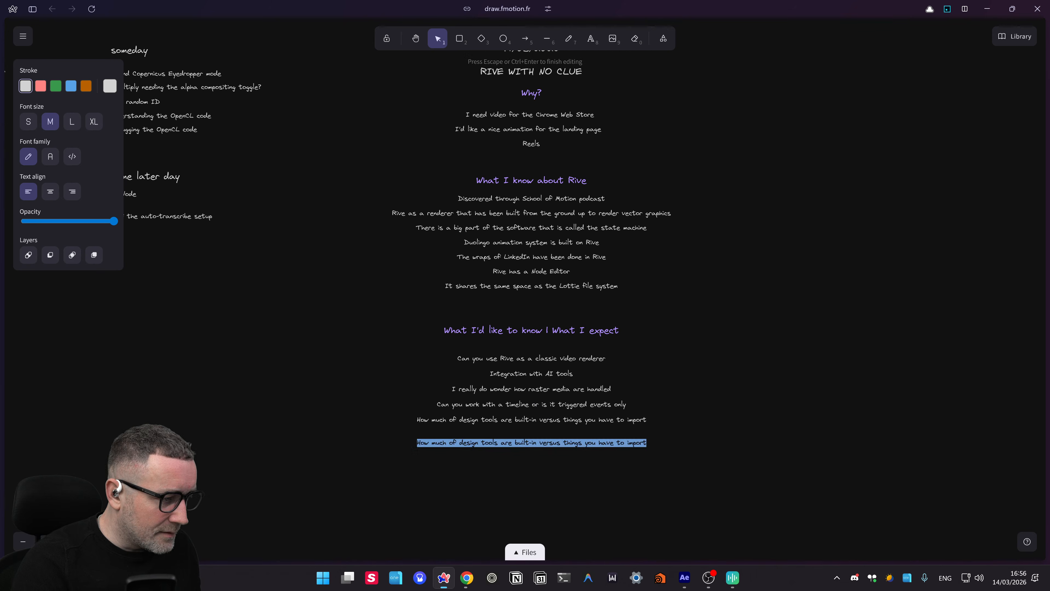
key(ctrl+super+space)
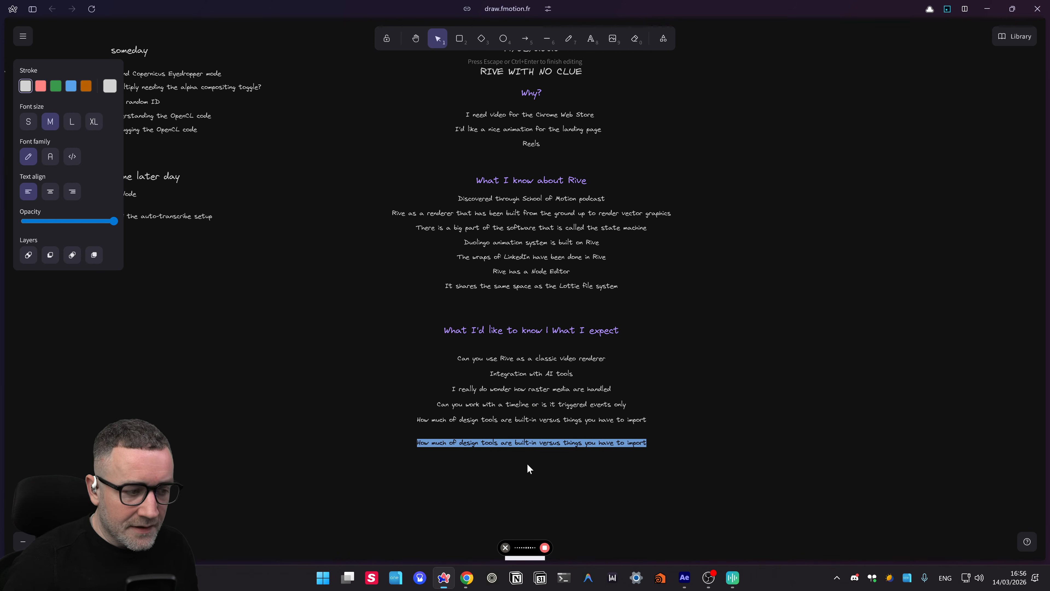
key(ctrl+super+space)
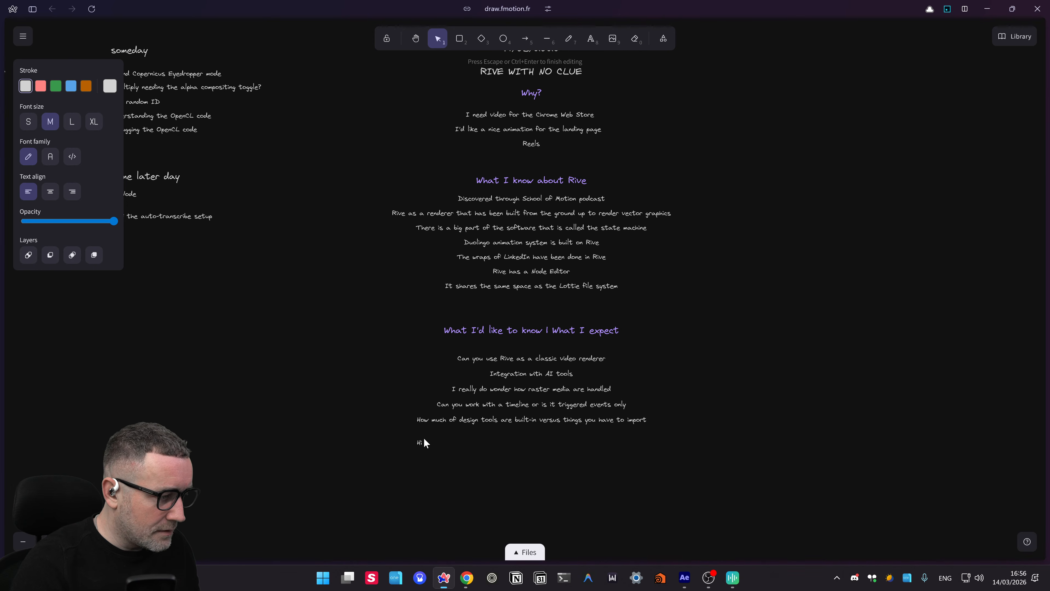
double_click(419, 442)
key(ctrl+super+space)
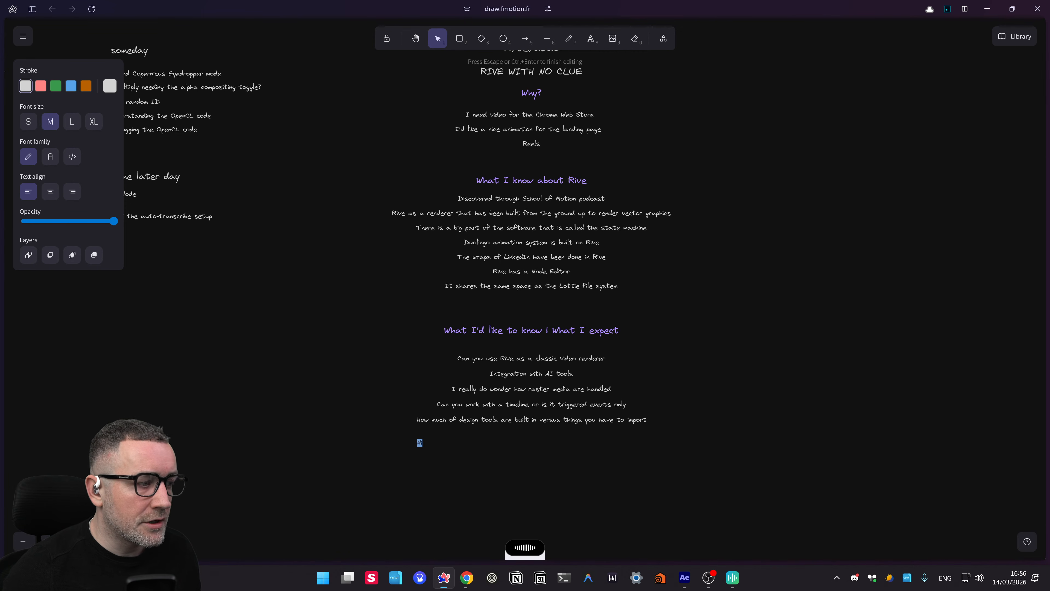
key(ctrl+super+space)
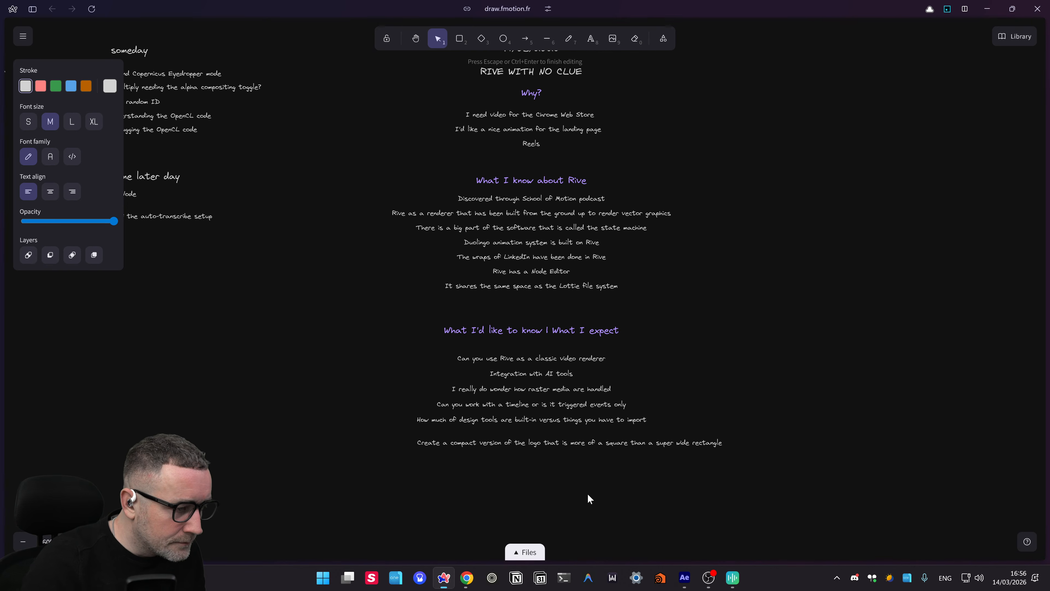
click(589, 498)
drag(595, 440, 561, 436)
- Cycle through the open windows toward the Rive editor
key(alt+Tab)
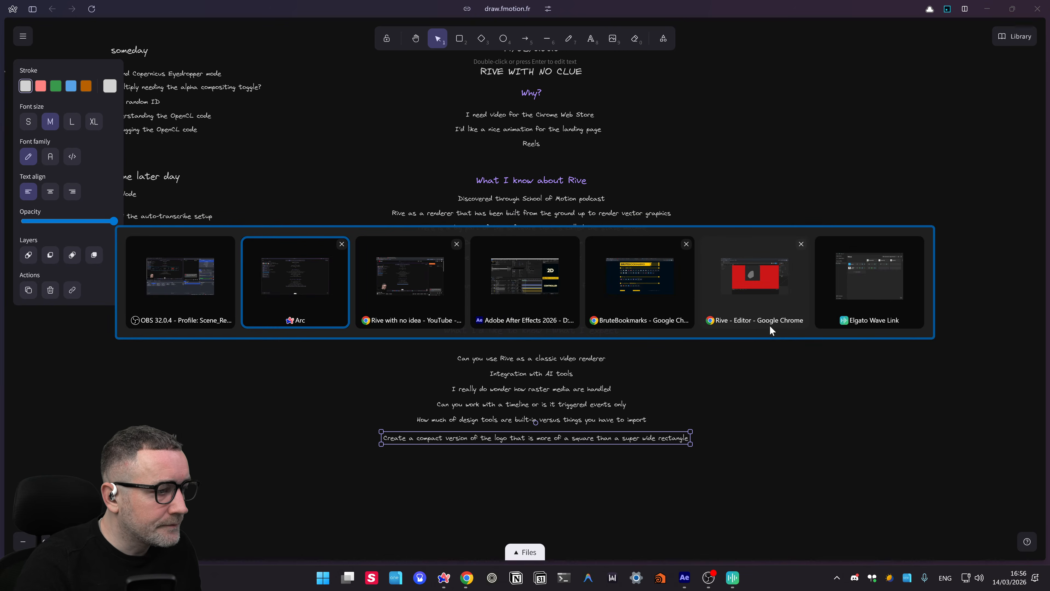
key(Tab)
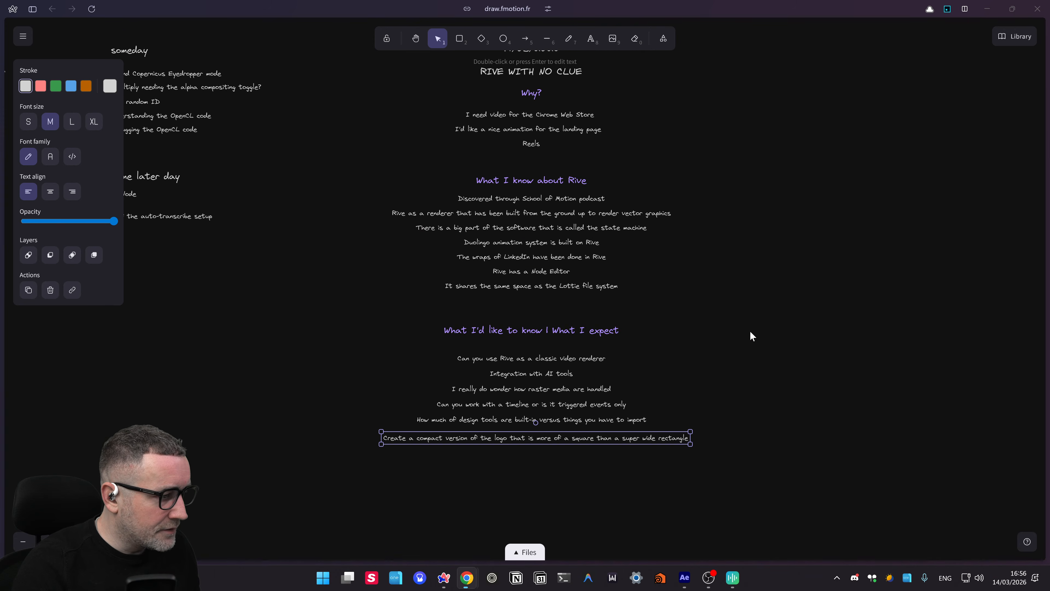
key(alt+Tab)
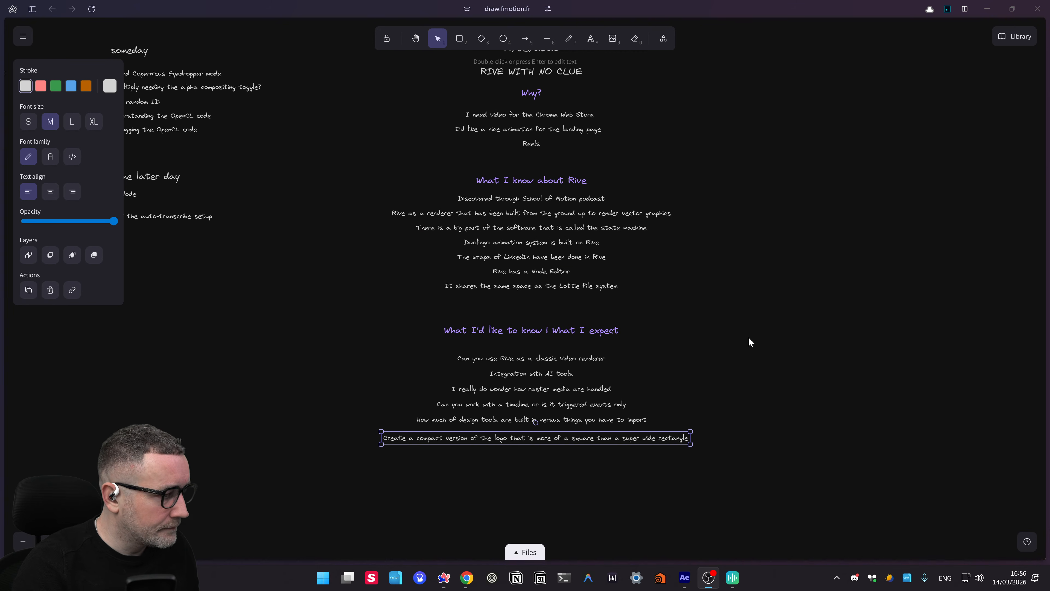
key(alt+Tab)
key(Tab)
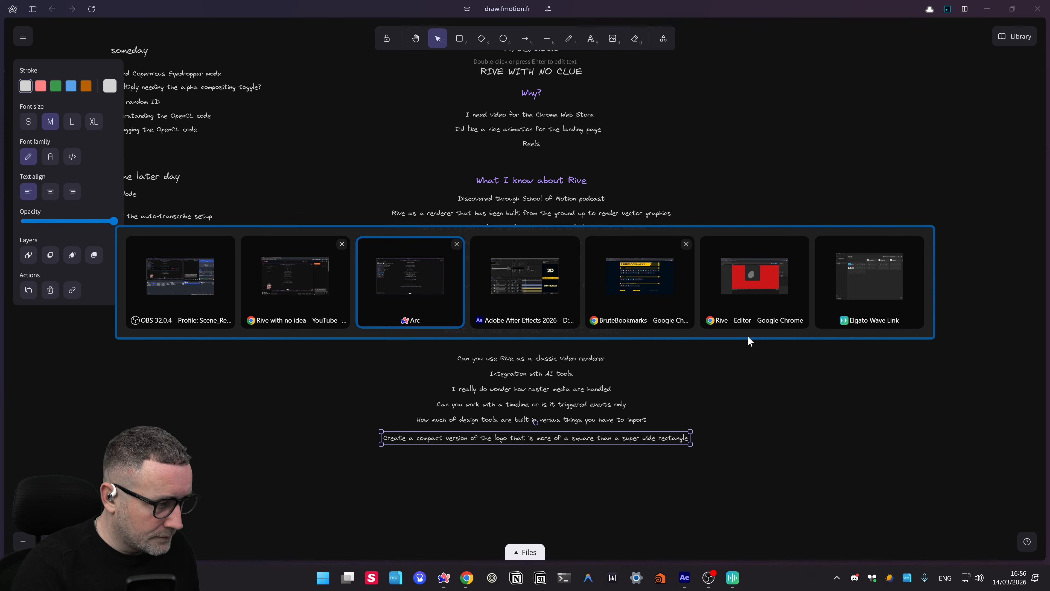
- Switch back to Rive and centre the Instagram story artboard on the stage
click(750, 306)
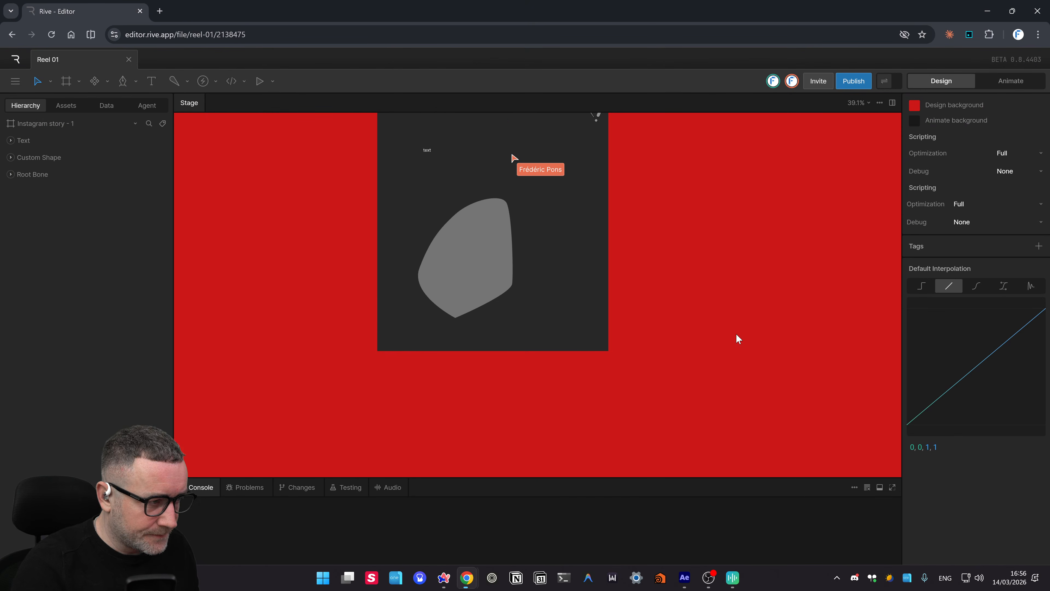
scroll(663, 417, down, 5)
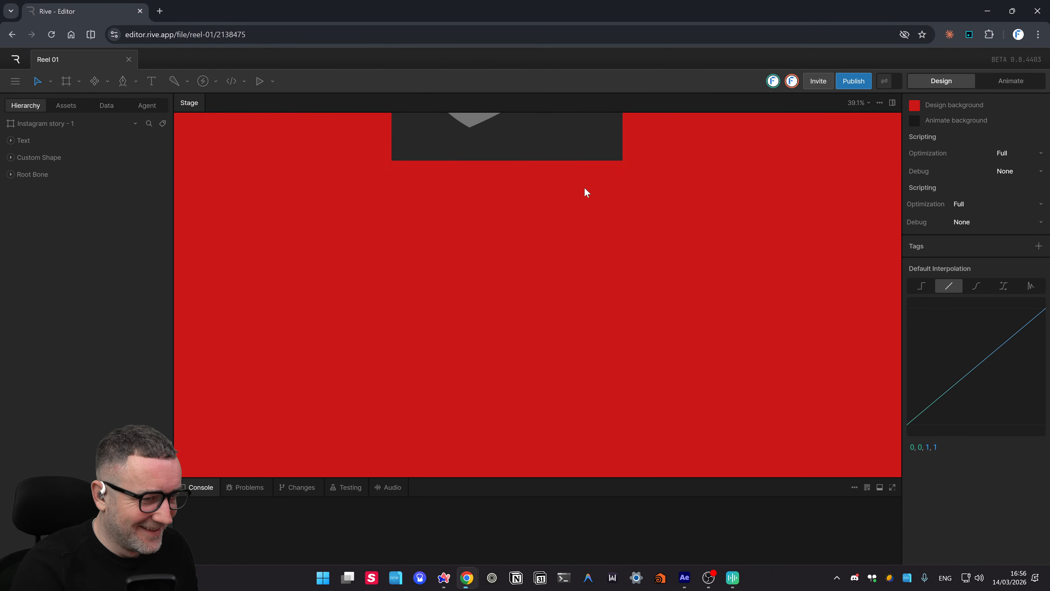
scroll(576, 339, up, 7)
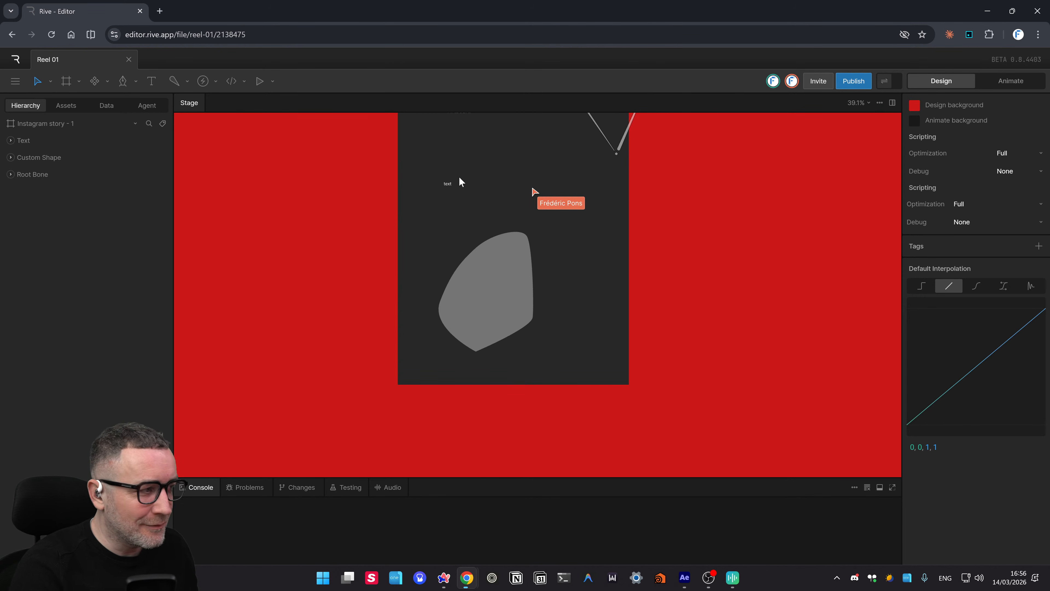
drag(458, 177, 478, 209)
click(11, 140)
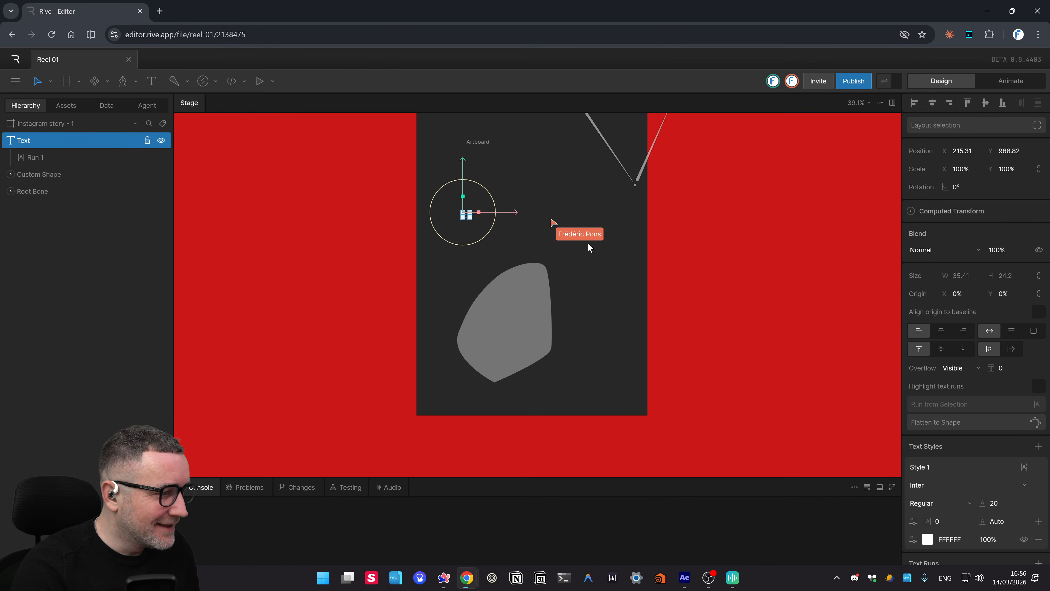
click(476, 224)
- Try rotating the placeholder text about 13°, then undo the rotation
scroll(476, 217, up, 10)
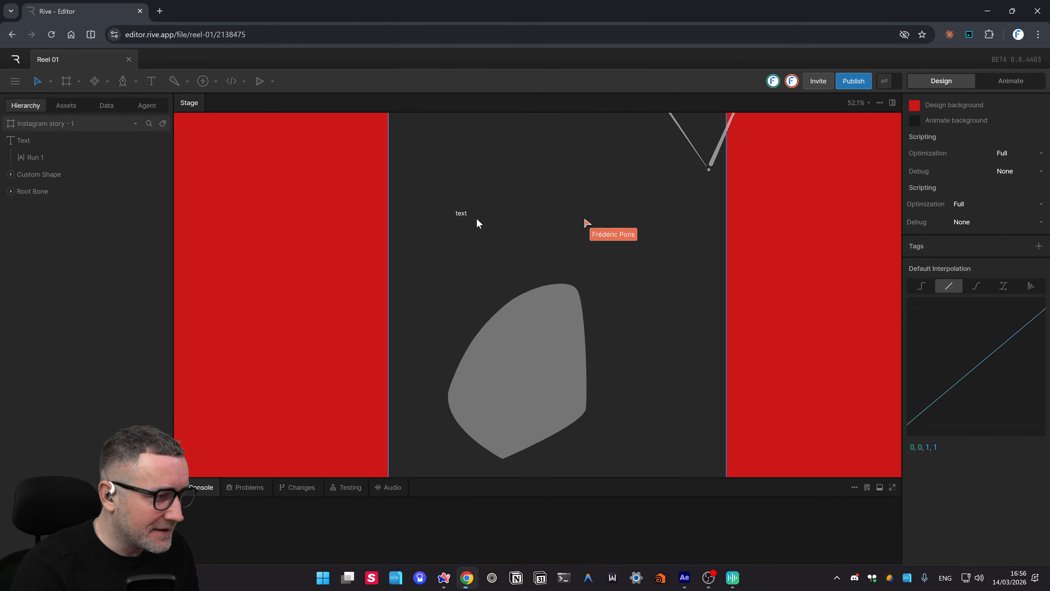
scroll(486, 207, down, 10)
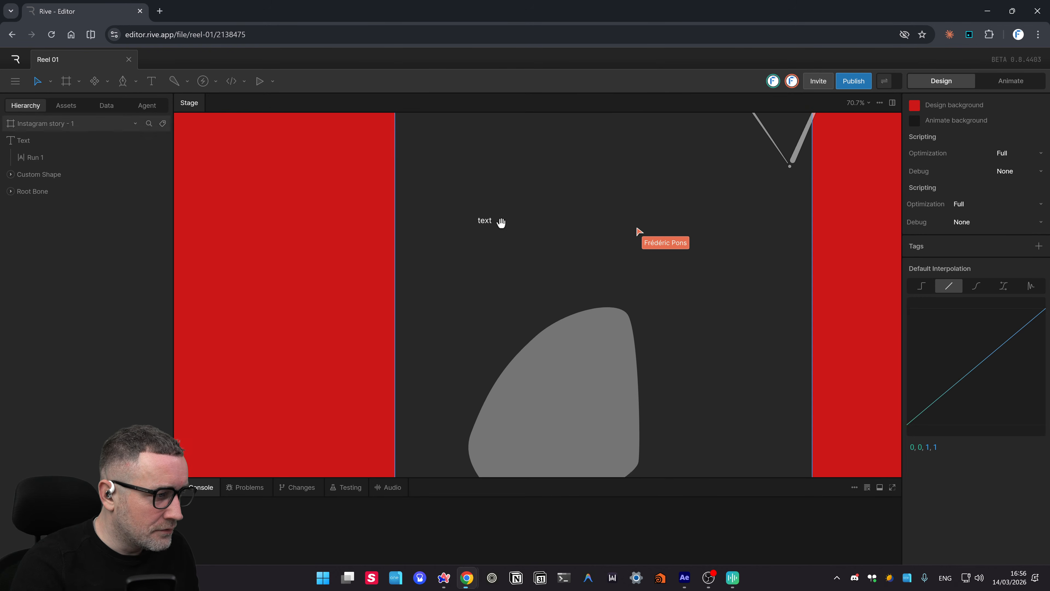
click(485, 228)
scroll(537, 229, left, 2)
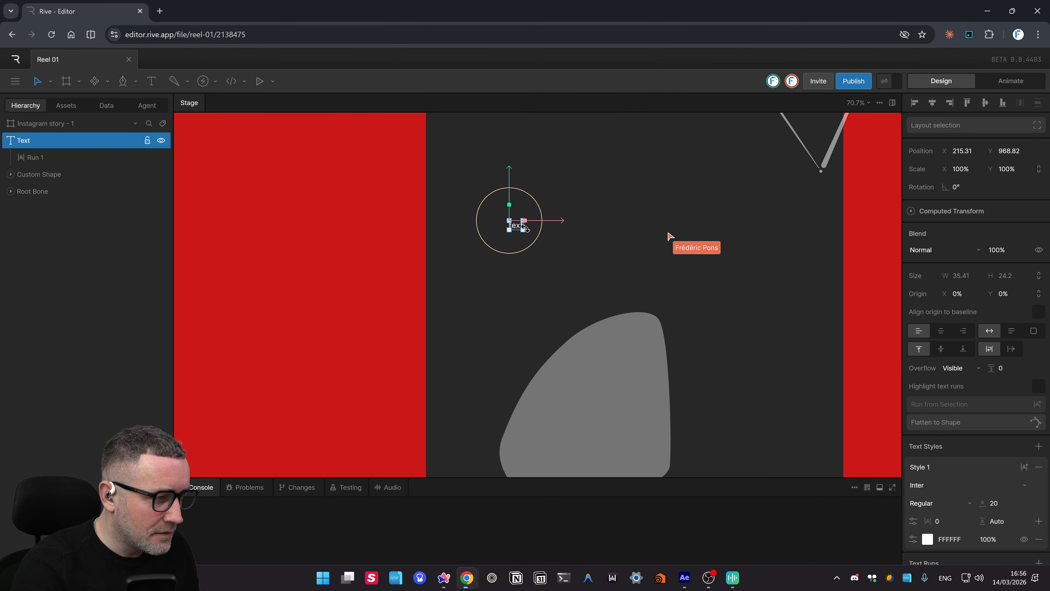
drag(523, 230, 554, 237)
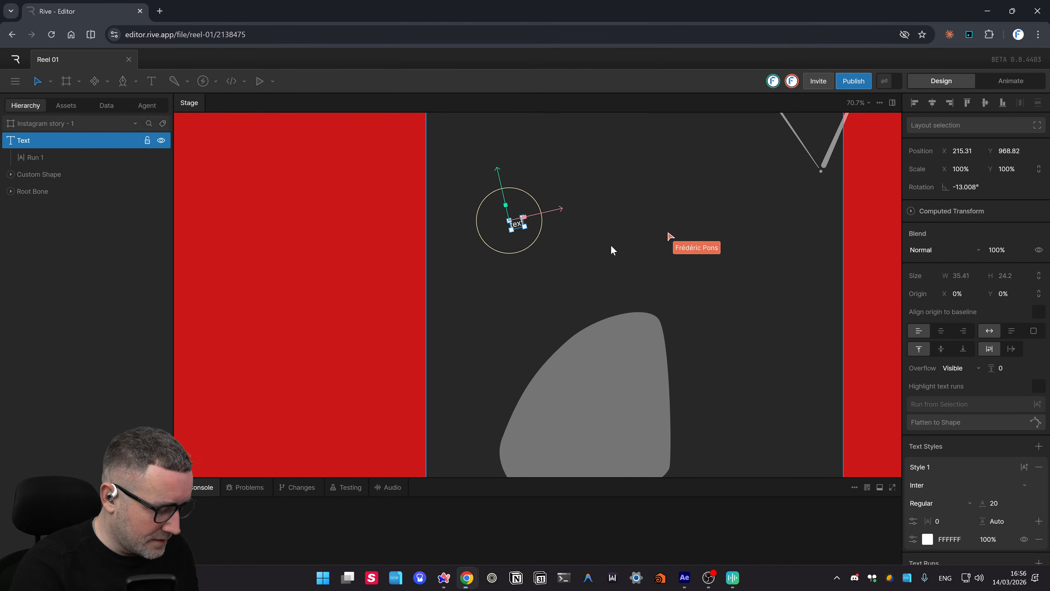
key(ctrl+z)
click(627, 268)
- Experiment with tilting the text about 8° and stretching it wider, then reselect it
click(511, 226)
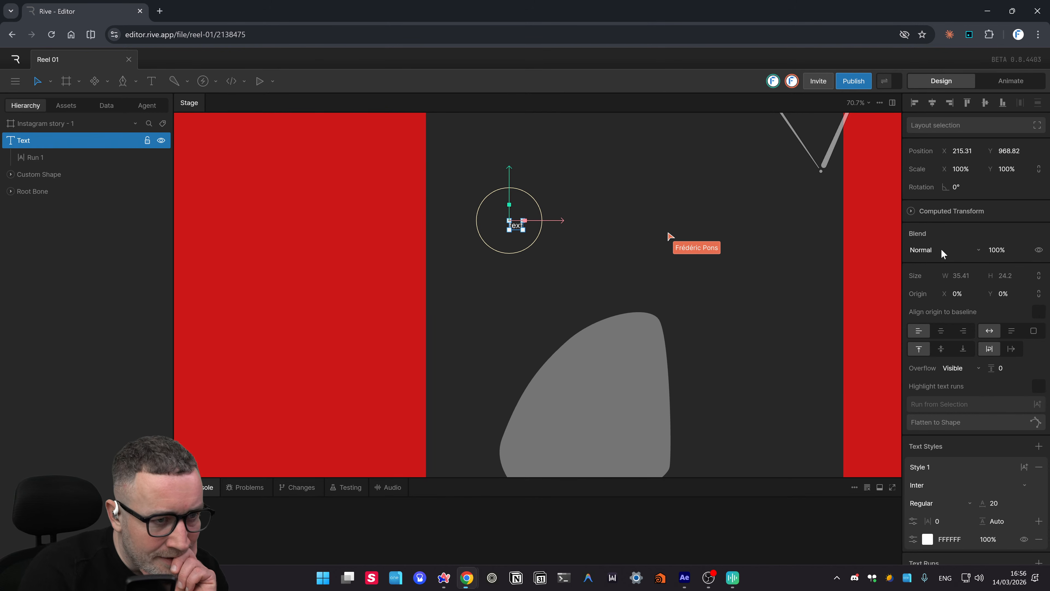
drag(542, 210, 574, 211)
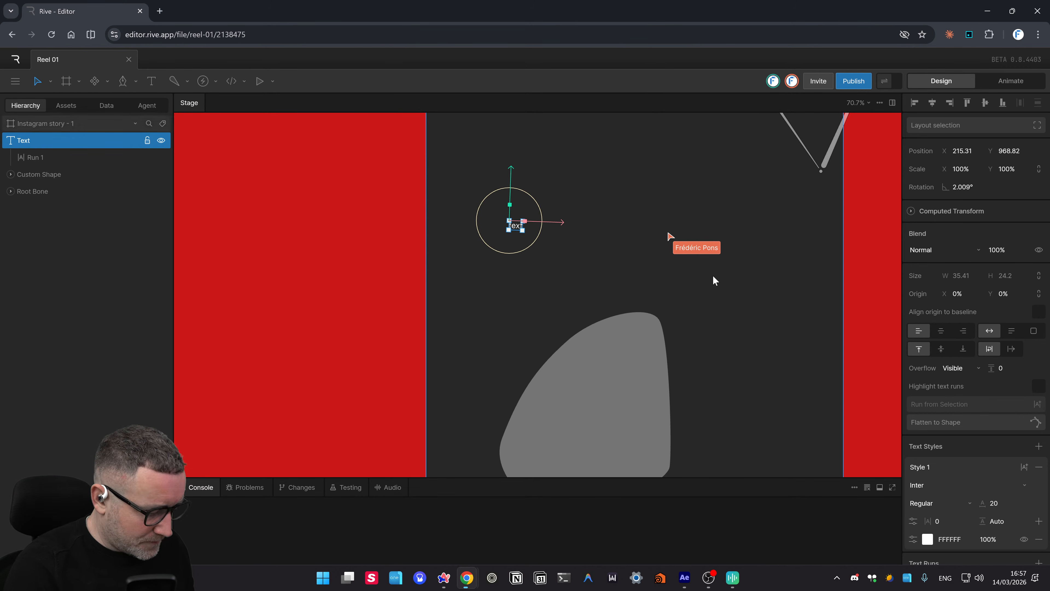
click(780, 328)
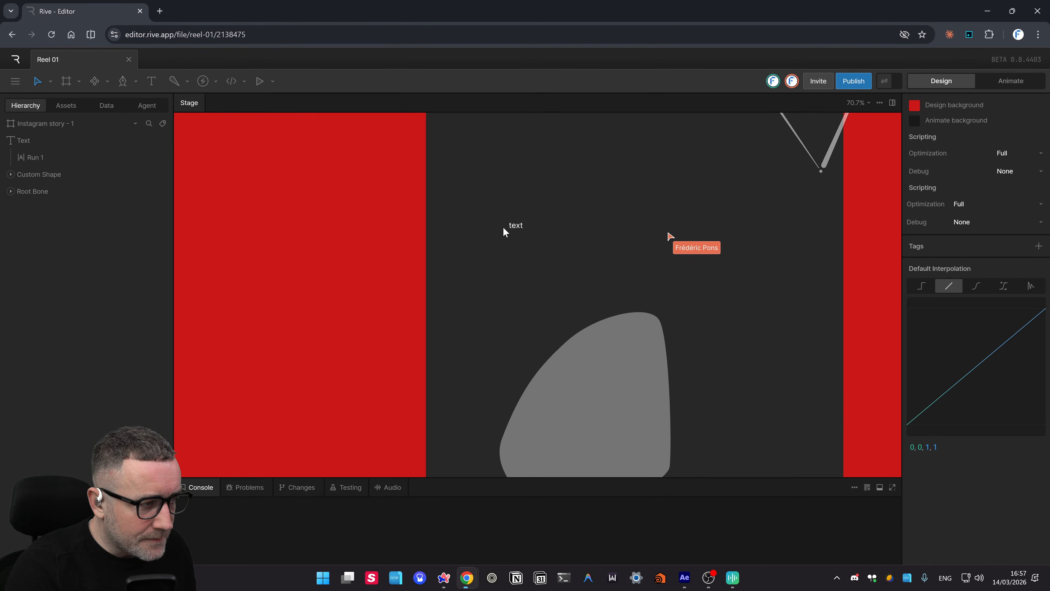
click(515, 227)
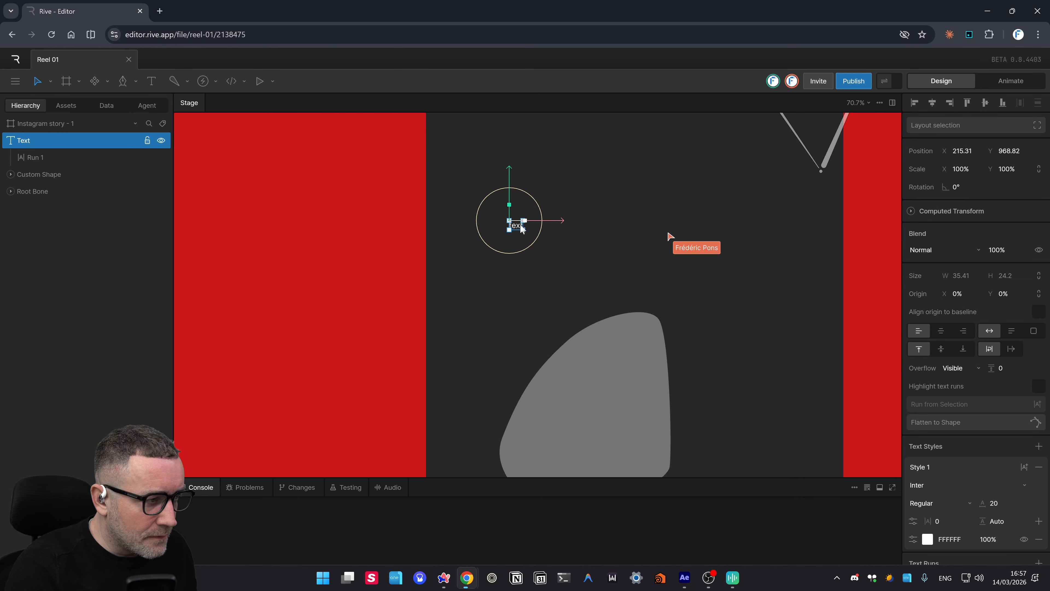
drag(524, 223, 581, 223)
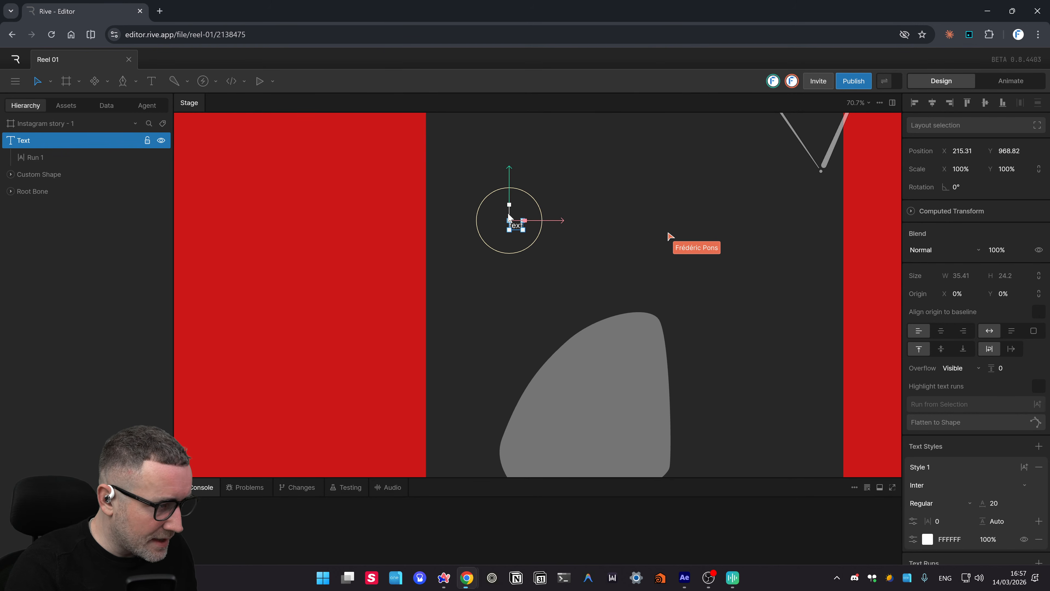
click(550, 208)
click(509, 228)
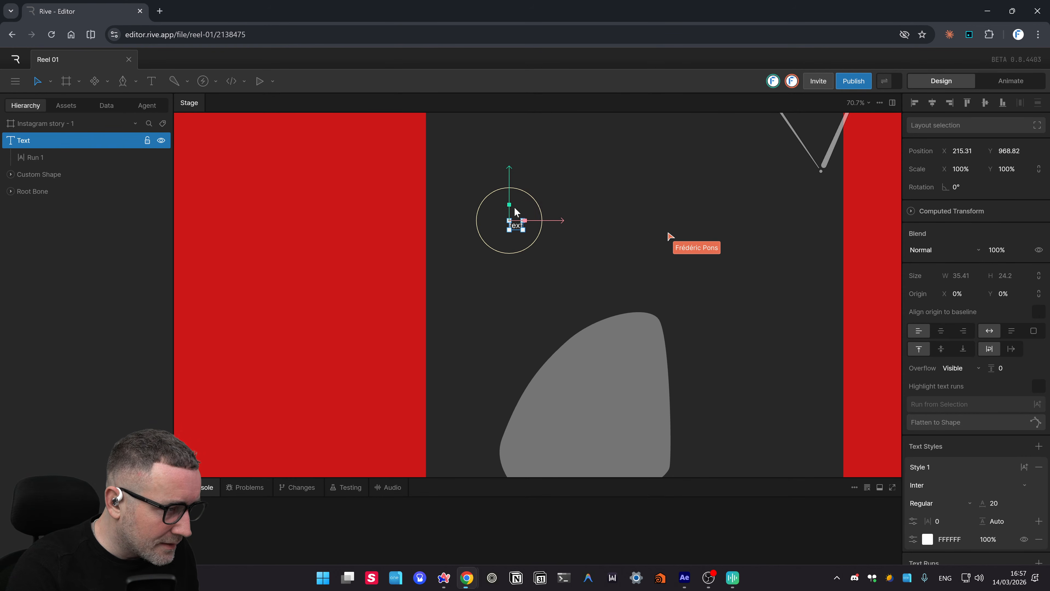
- Drag the corner handles to make a fixed 252.6 × 88.58 text box, then start editing its word
drag(508, 219, 481, 194)
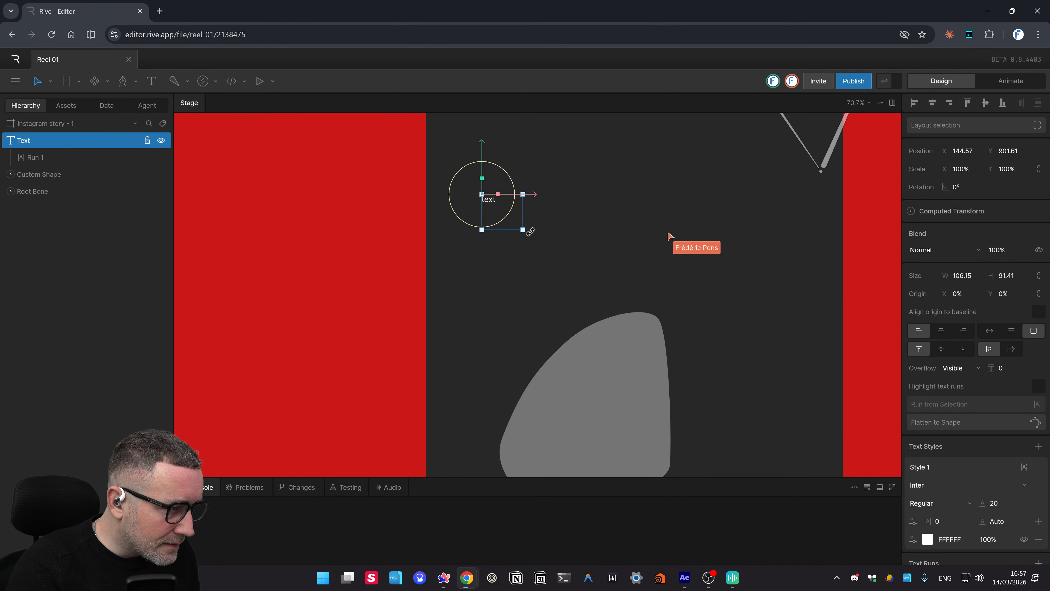
drag(526, 232, 581, 229)
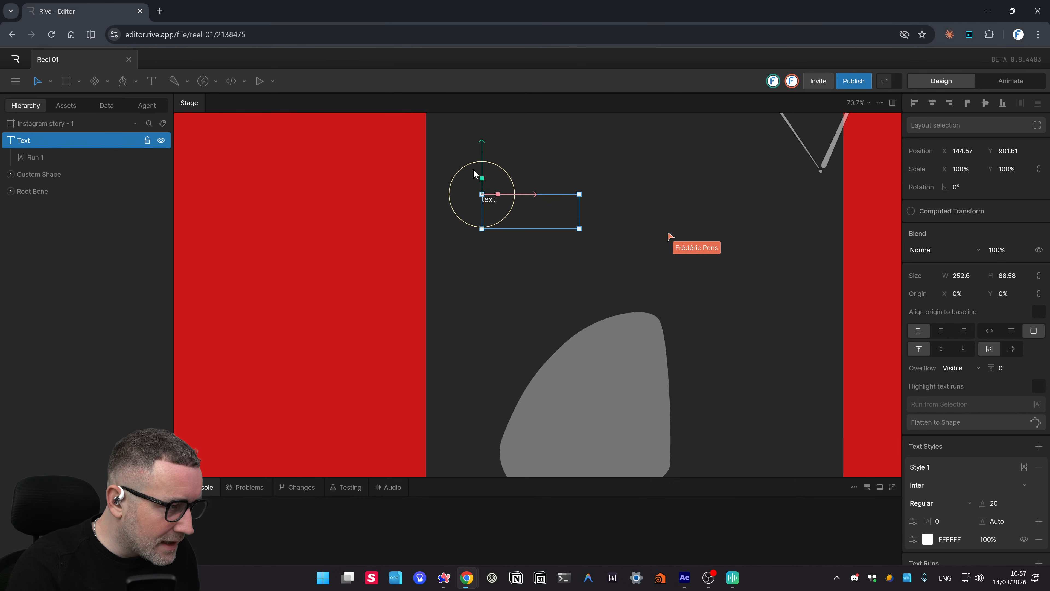
scroll(480, 186, up, 2)
scroll(502, 286, up, 8)
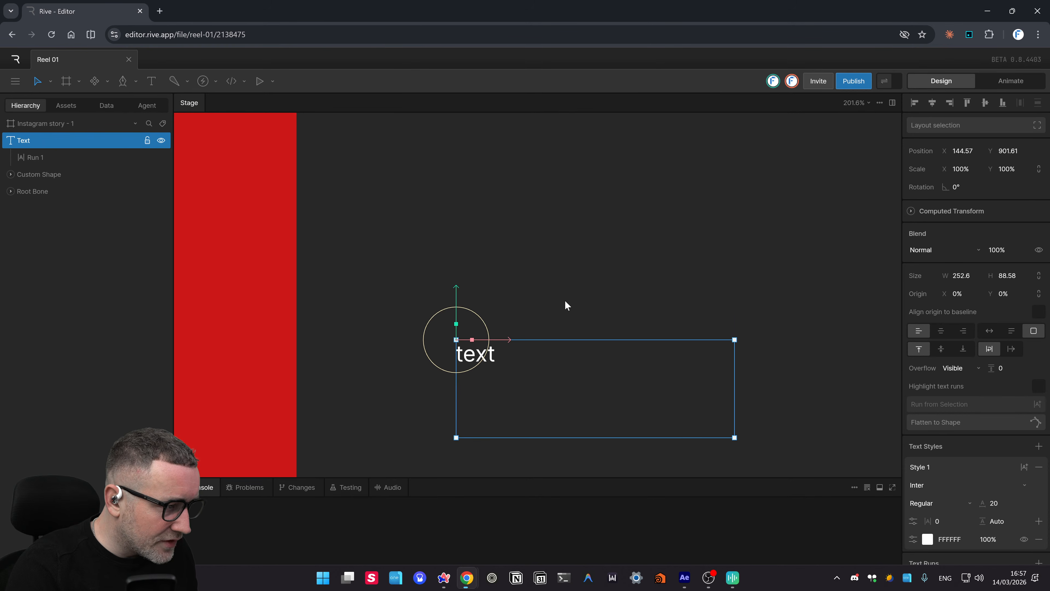
scroll(565, 305, down, 5)
click(564, 329)
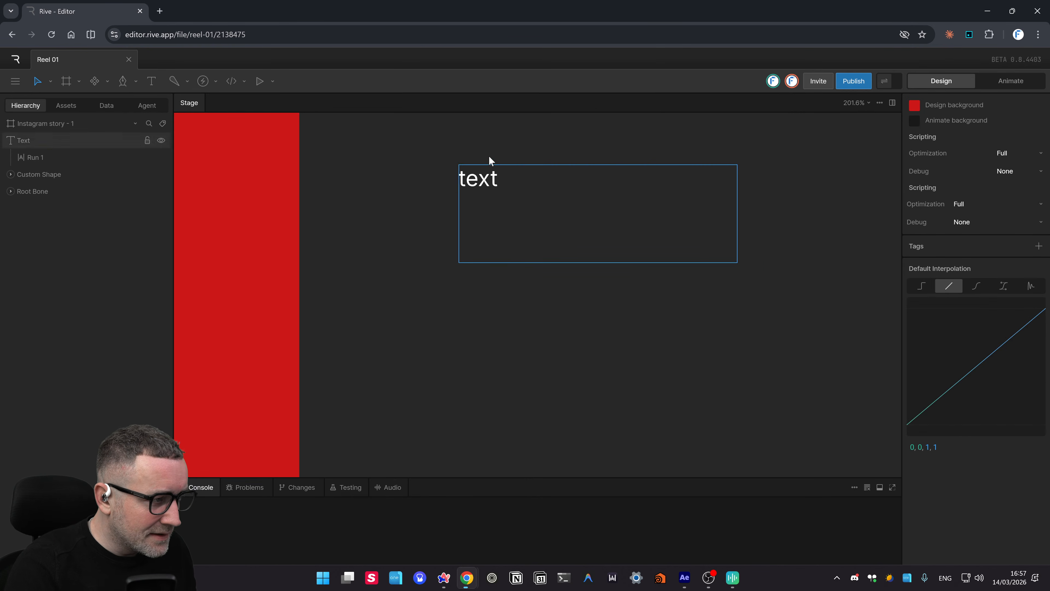
click(484, 183)
double_click(484, 182)
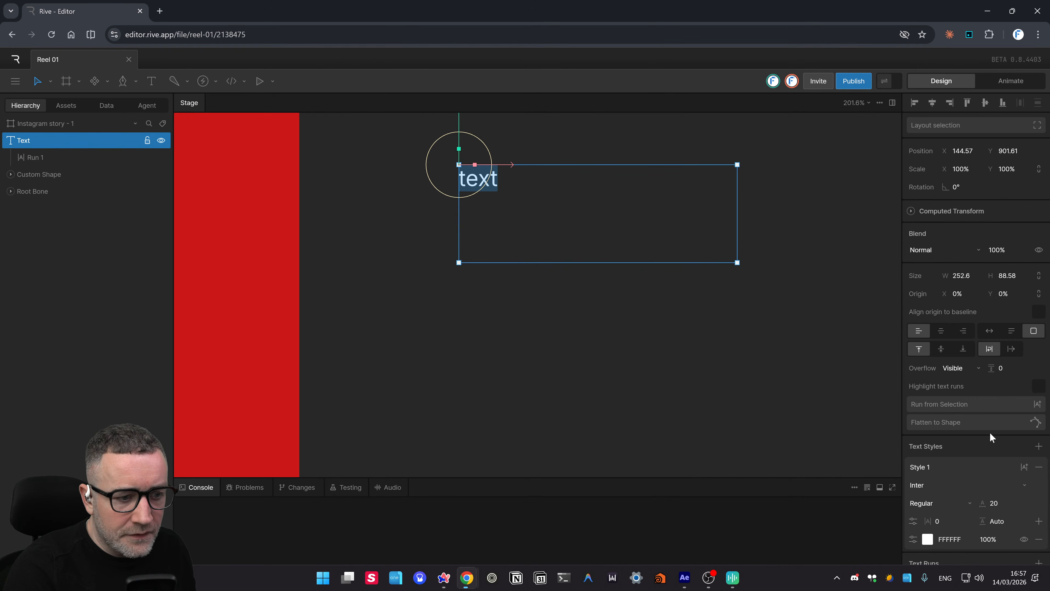
- Search 'OUTFIT' in Text Styles, choose the Outfit font and pick the ExtraBold weight
scroll(991, 432, down, 2)
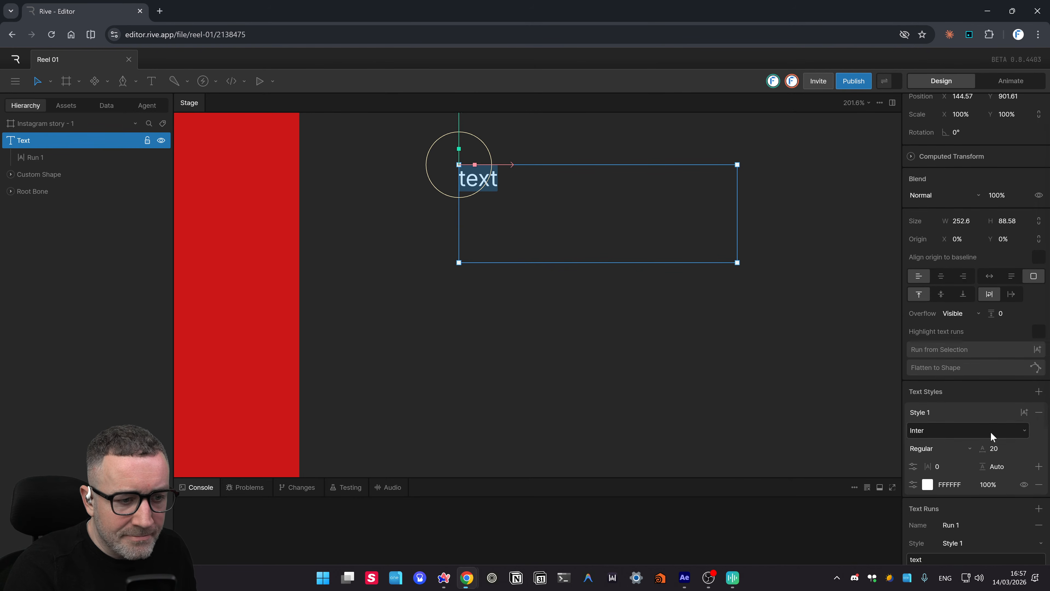
click(990, 432)
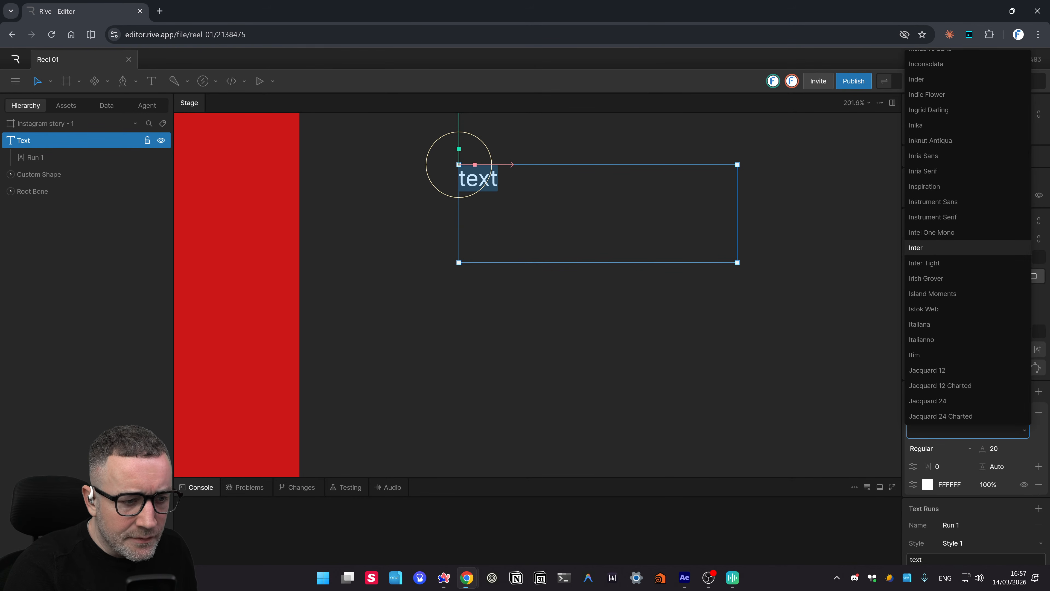
text(OUTFIT)
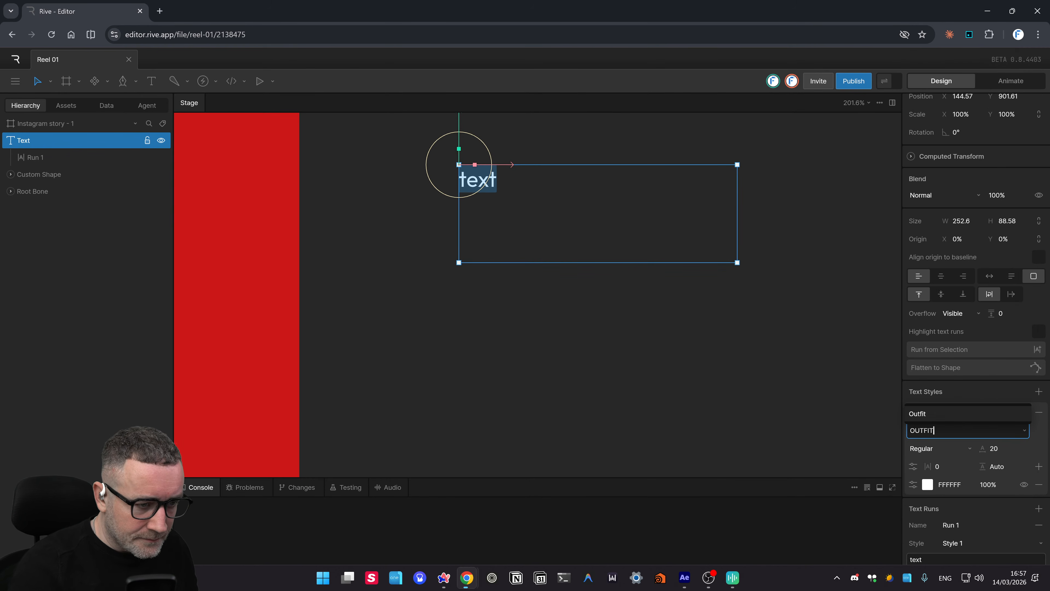
click(945, 414)
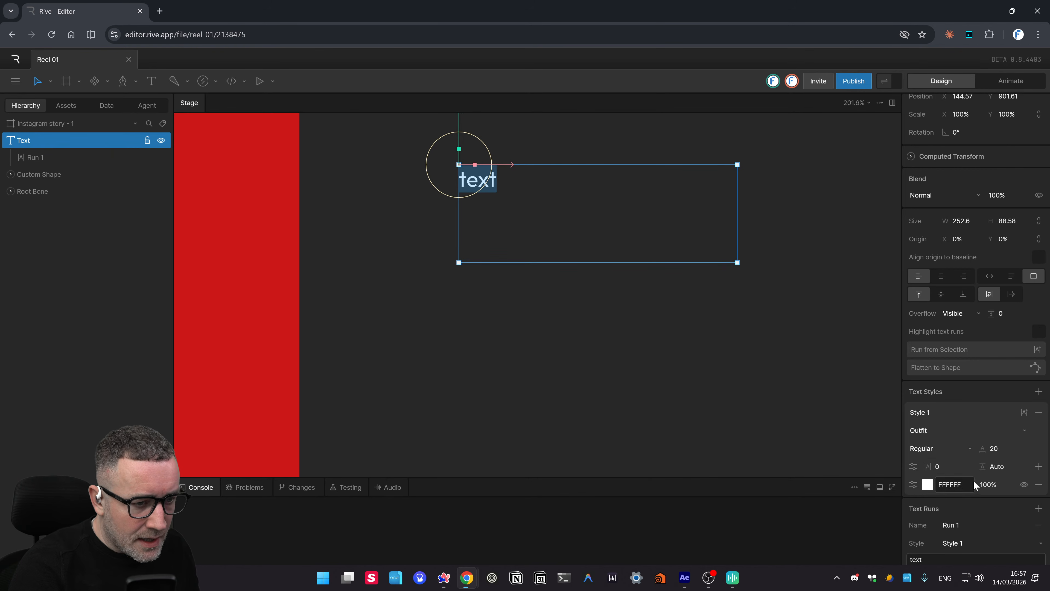
click(935, 449)
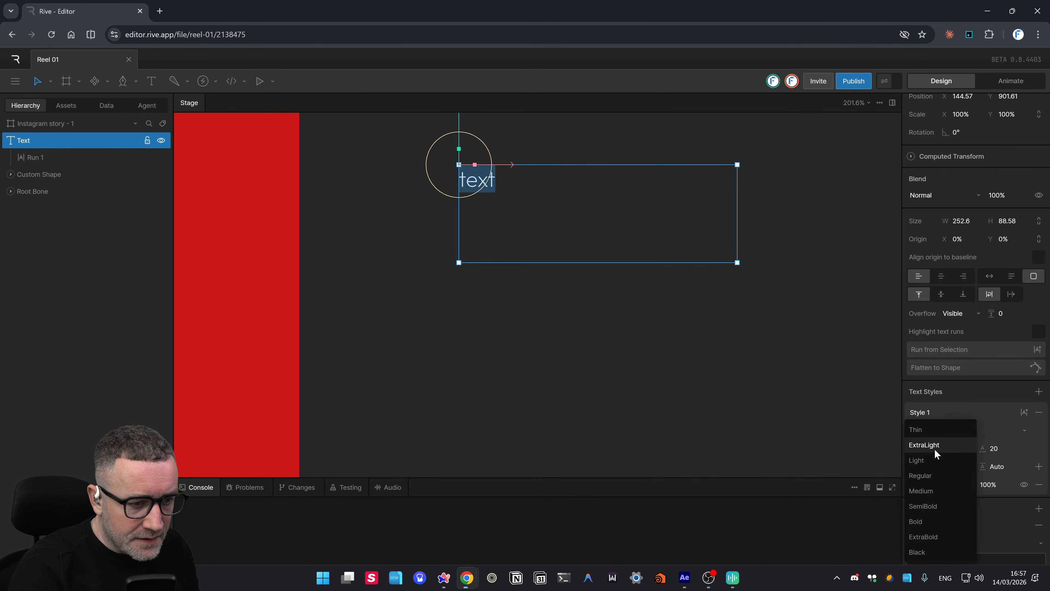
click(936, 533)
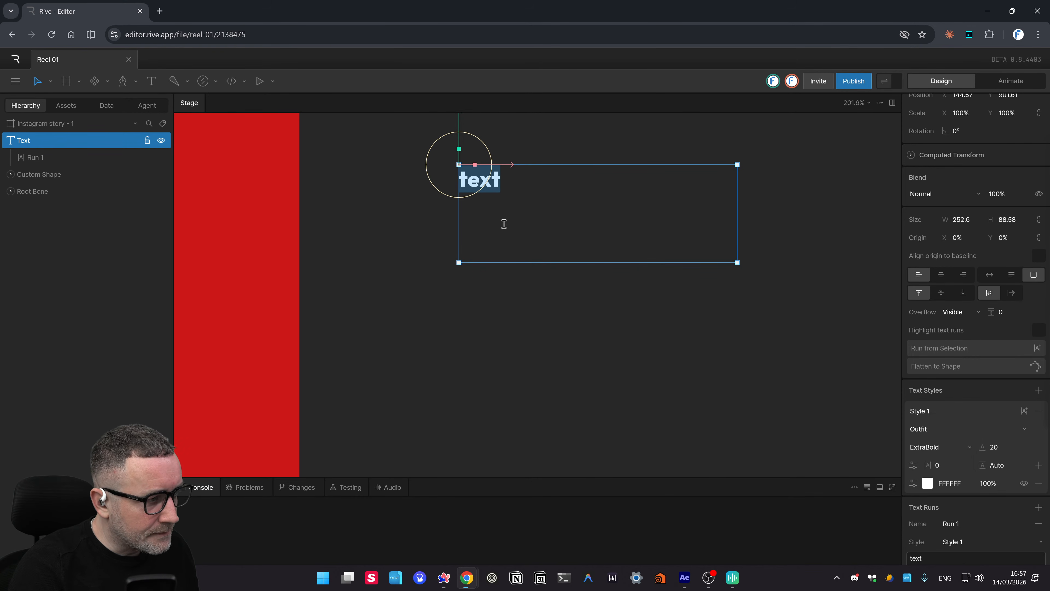
- Replace the word with BRUTE and BOOKMARKS on two lines, resizing the box to 182.92 × 55.85
click(514, 172)
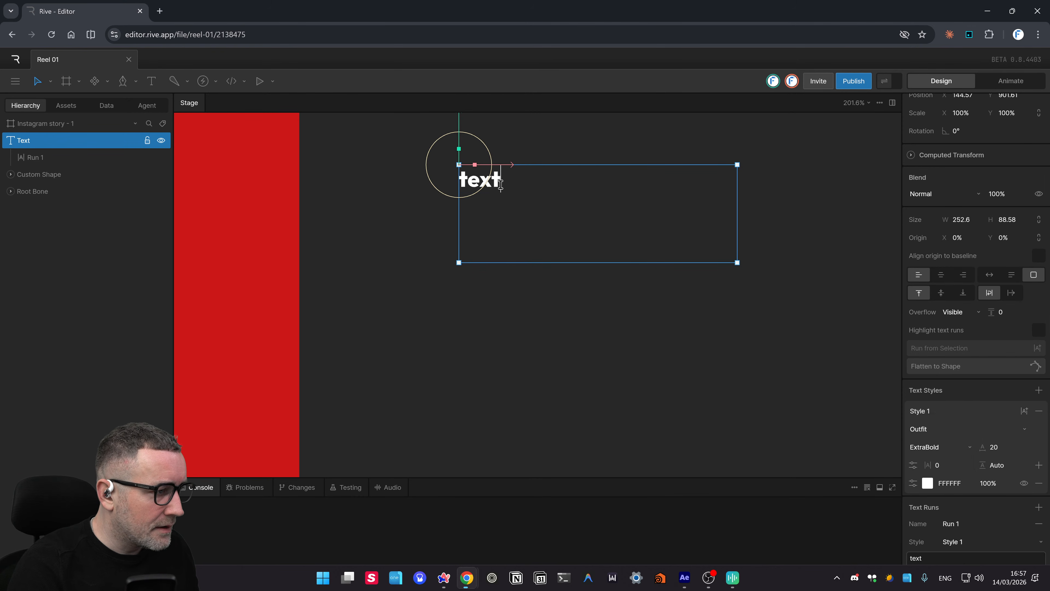
drag(502, 186, 433, 186)
text(BRUTE)
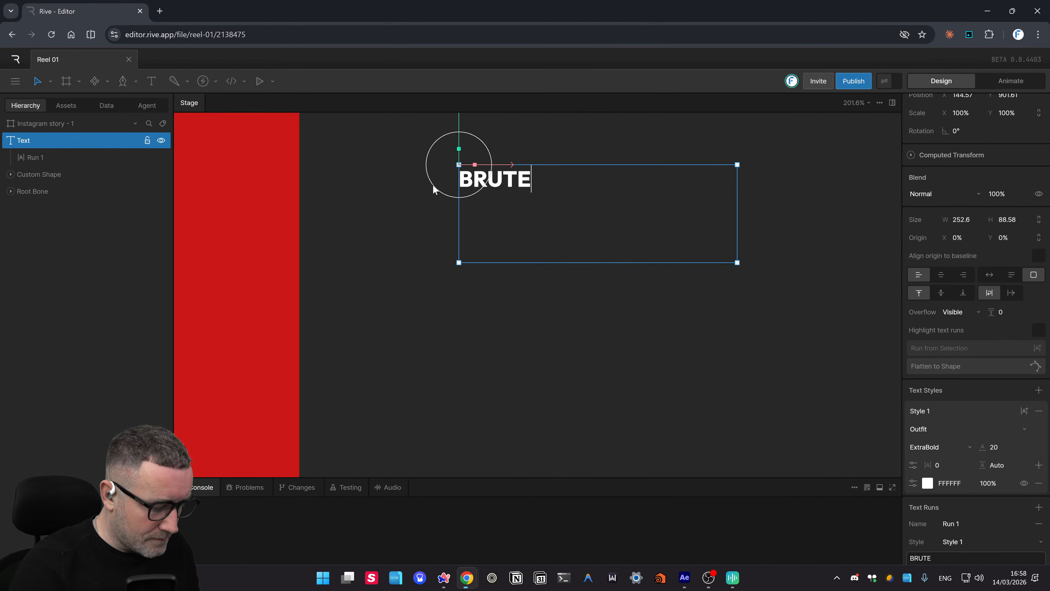
key(Return)
text(BOO)
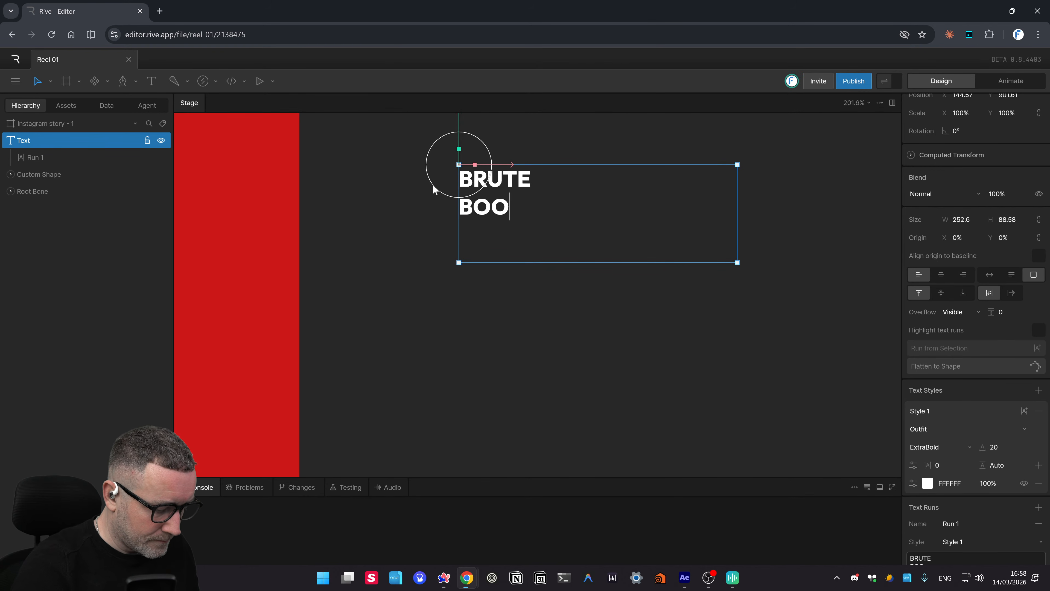
text(KMARKS)
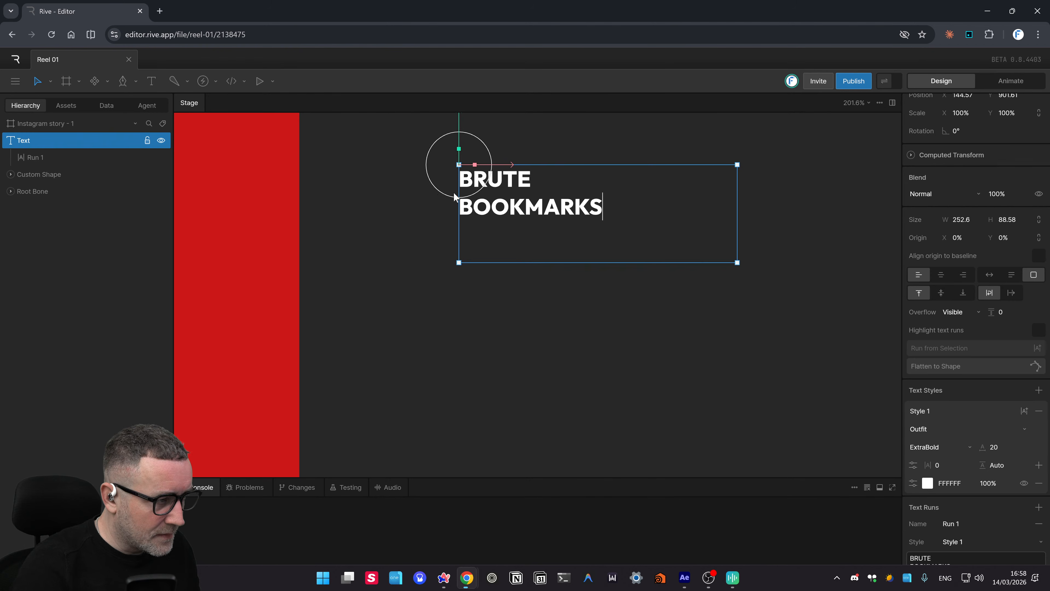
click(509, 367)
click(577, 209)
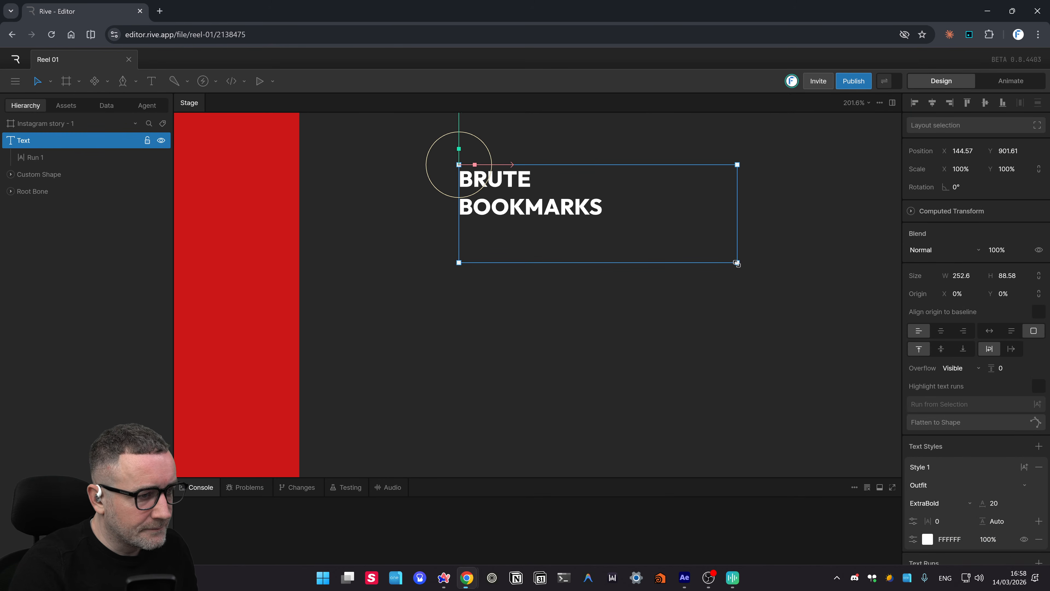
drag(737, 263, 657, 228)
click(633, 287)
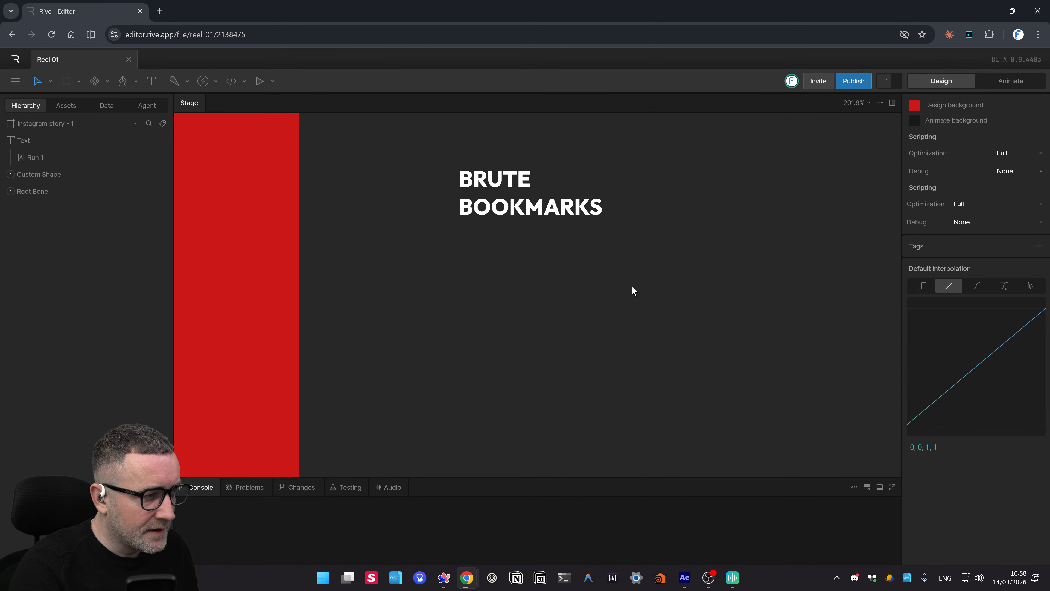
- Remove an extra empty text object added below the title, then reselect the title
click(152, 81)
click(493, 313)
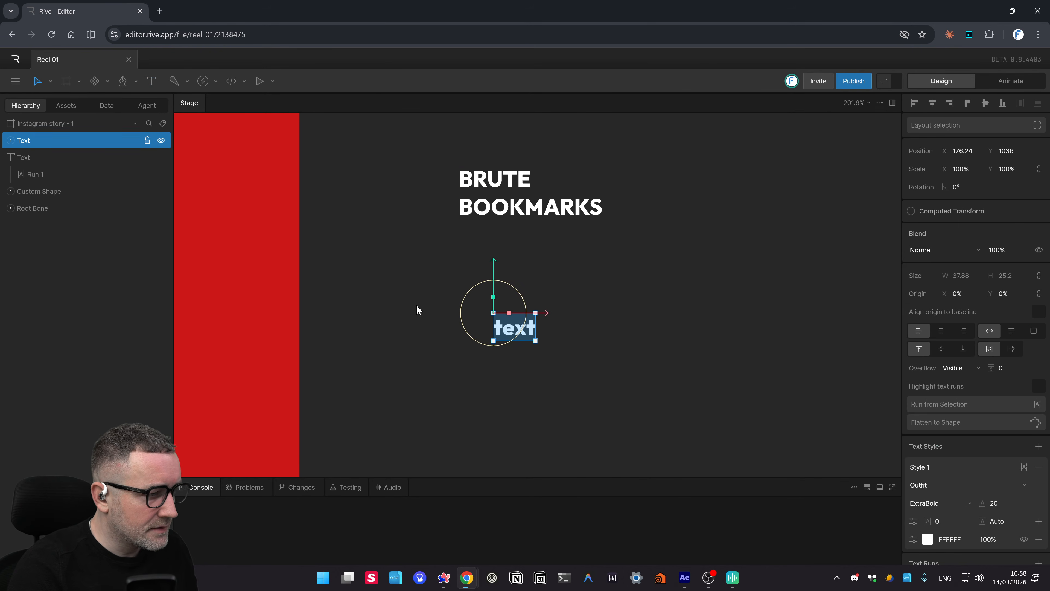
key(BackSpace)
click(544, 376)
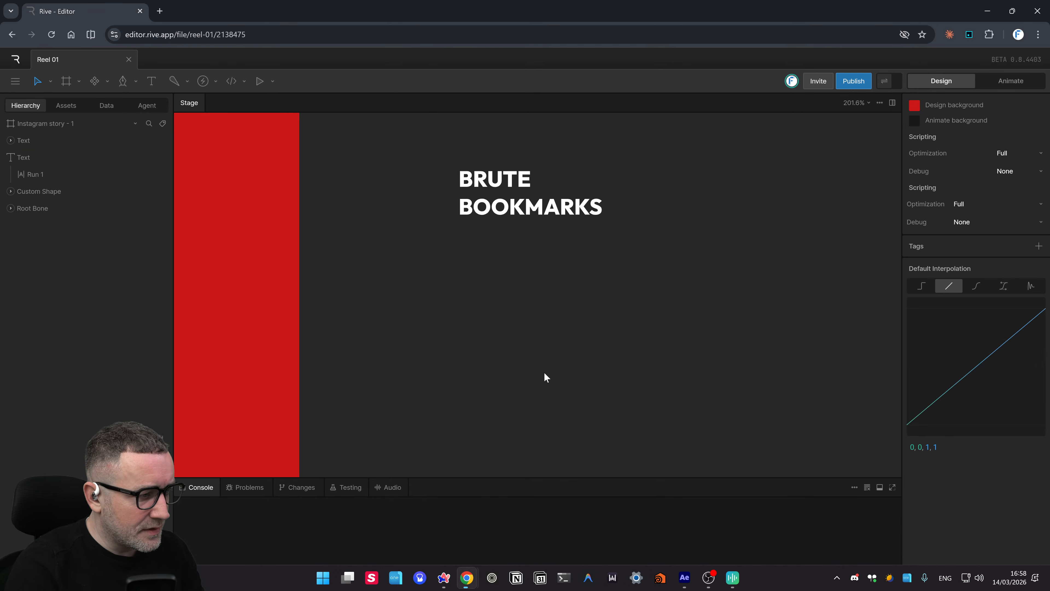
drag(463, 301, 533, 346)
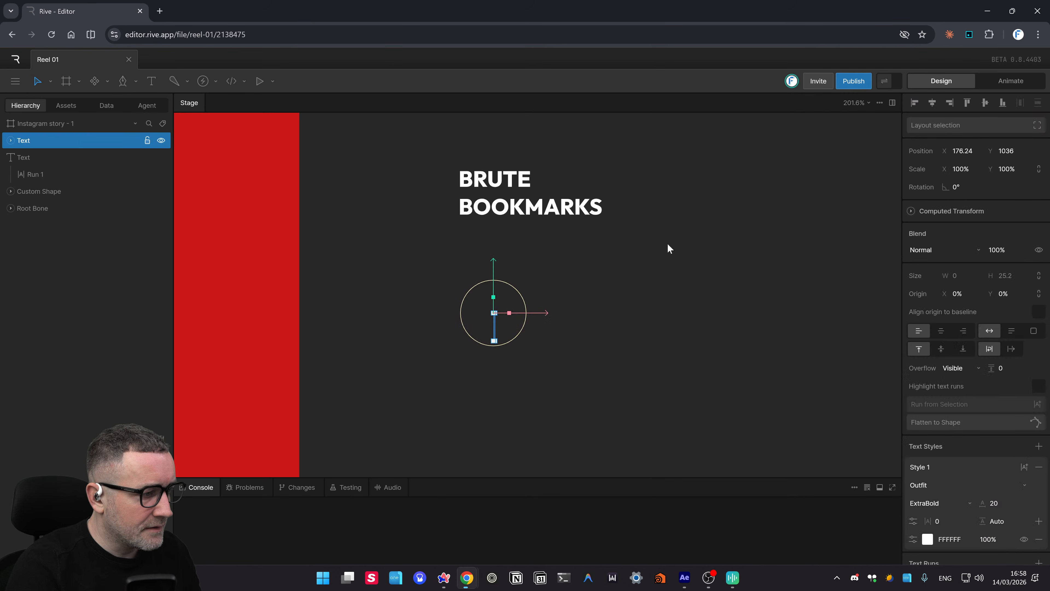
key(Delete)
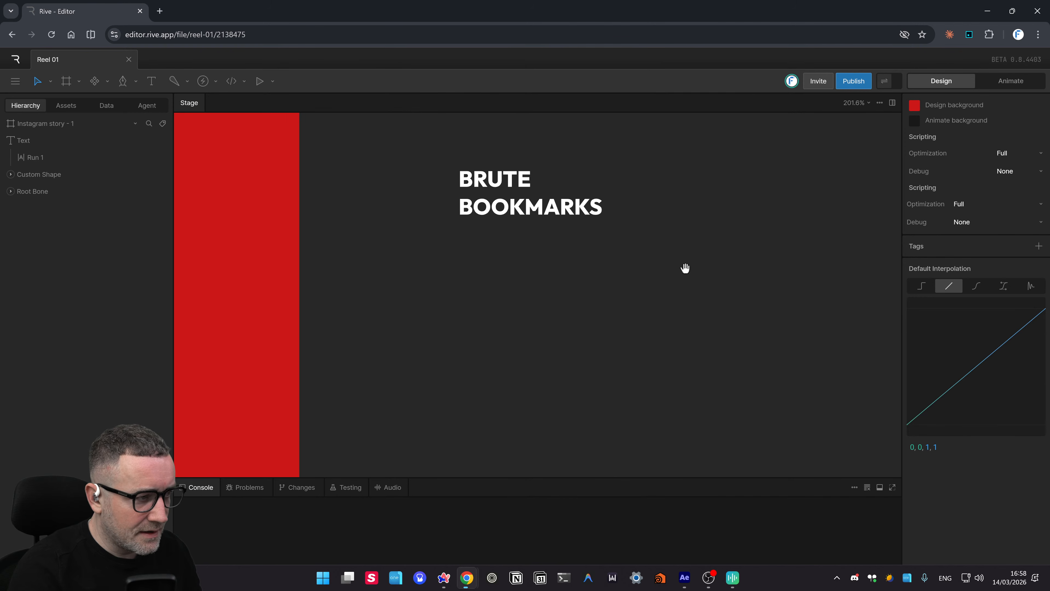
drag(685, 268, 626, 304)
click(437, 261)
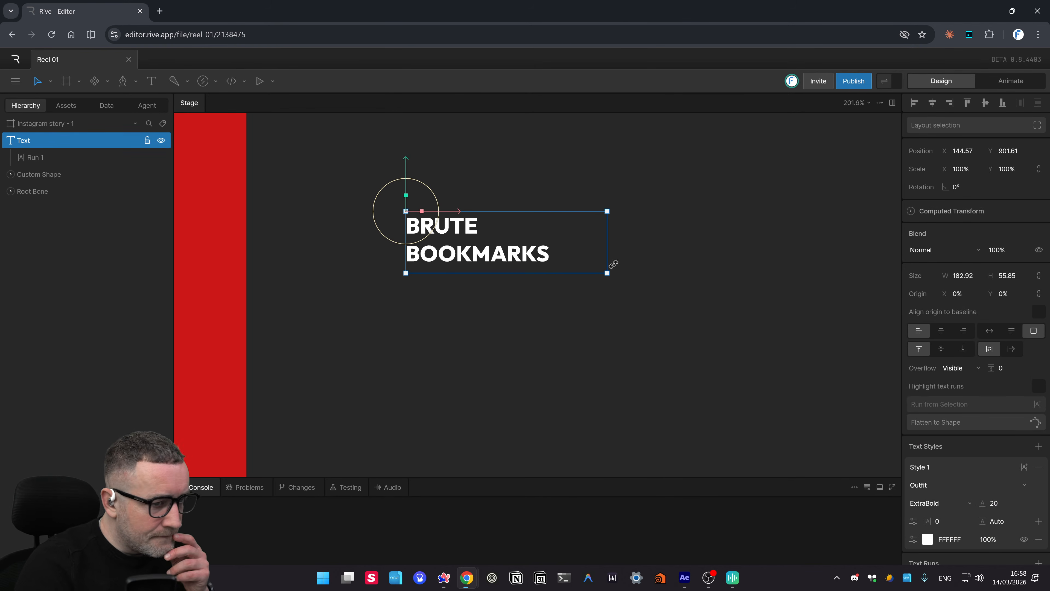
- Centre-align the two title lines and select the word BRUTE
click(941, 330)
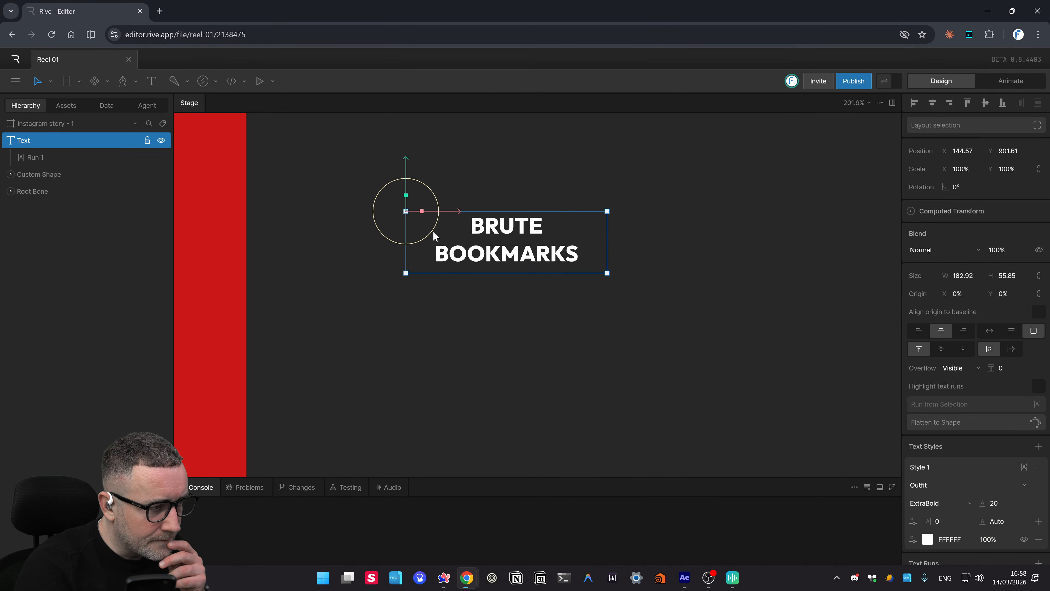
double_click(501, 227)
click(500, 227)
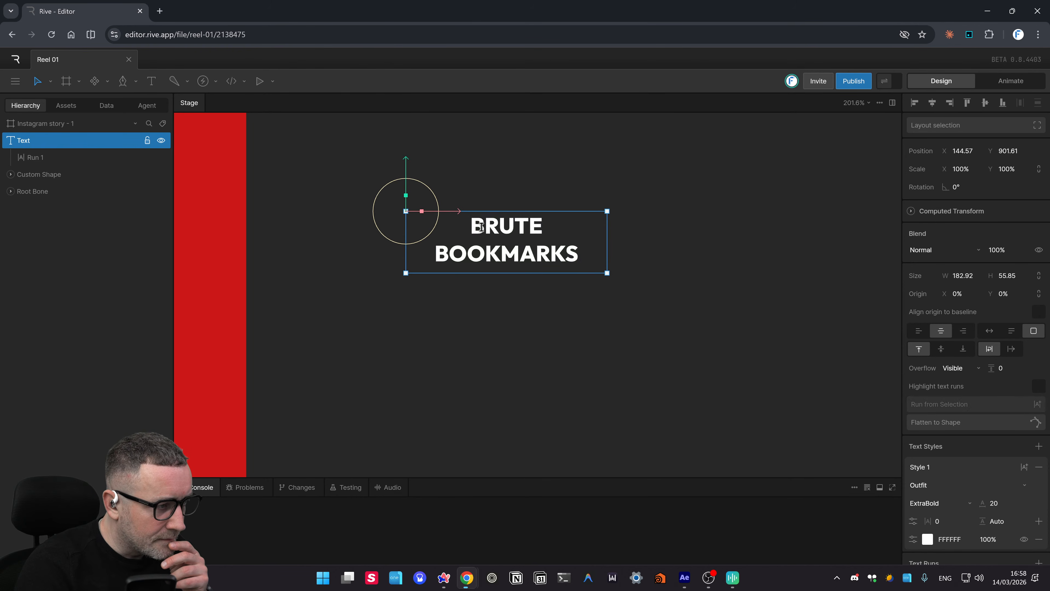
drag(471, 226, 543, 227)
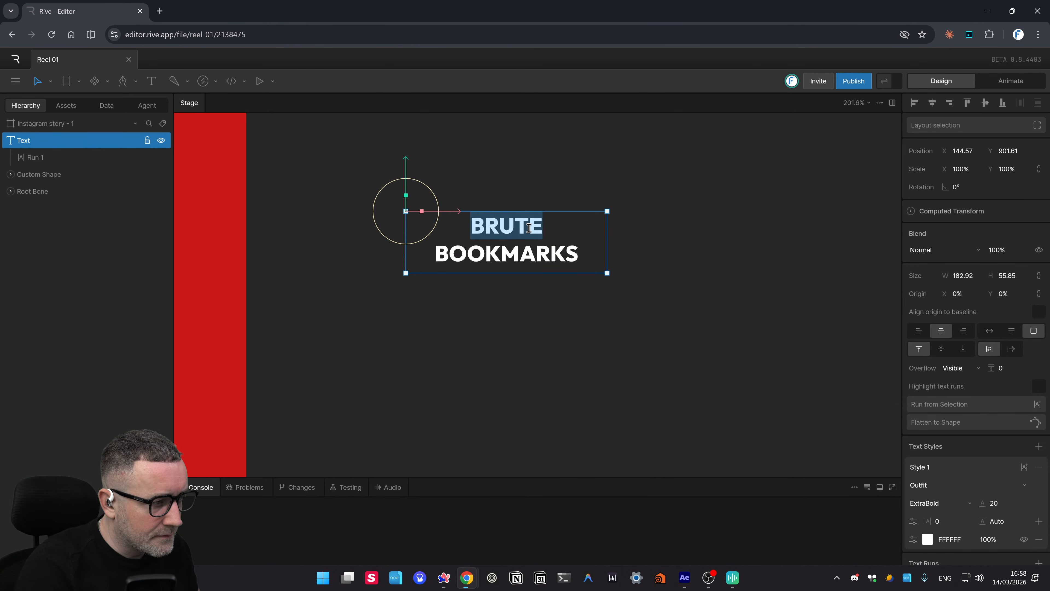
scroll(529, 228, up, 3)
scroll(529, 228, up, 2)
scroll(529, 228, down, 10)
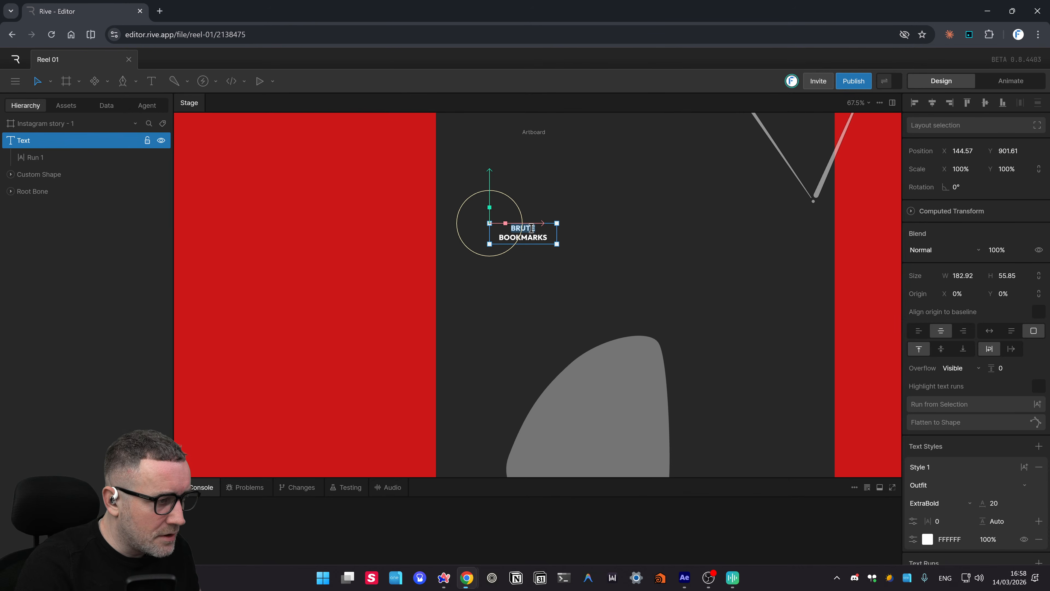
scroll(531, 228, up, 2)
scroll(531, 228, up, 5)
scroll(533, 232, down, 6)
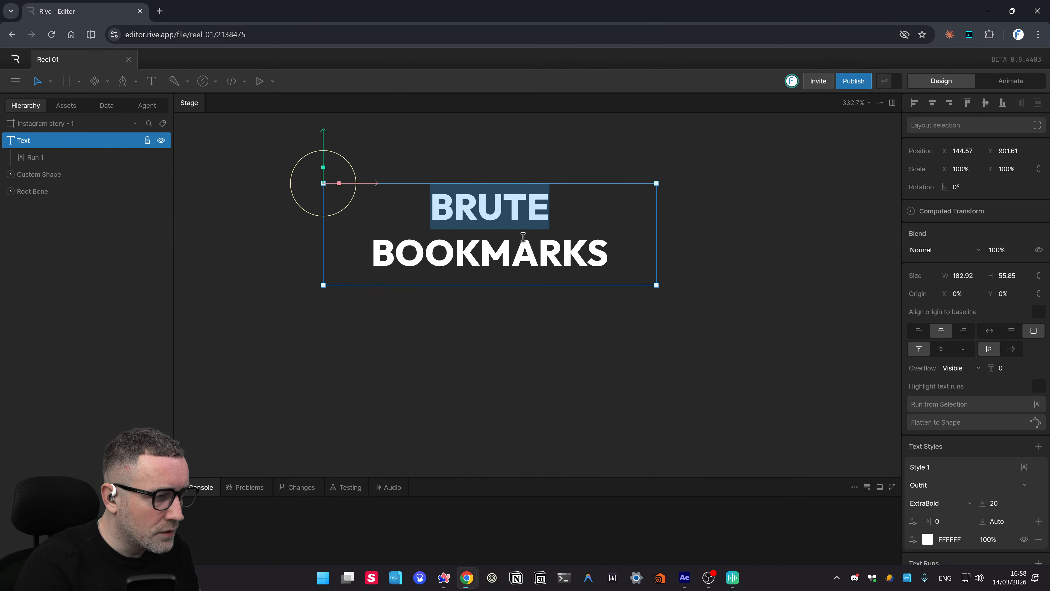
scroll(527, 230, up, 4)
click(521, 232)
double_click(498, 173)
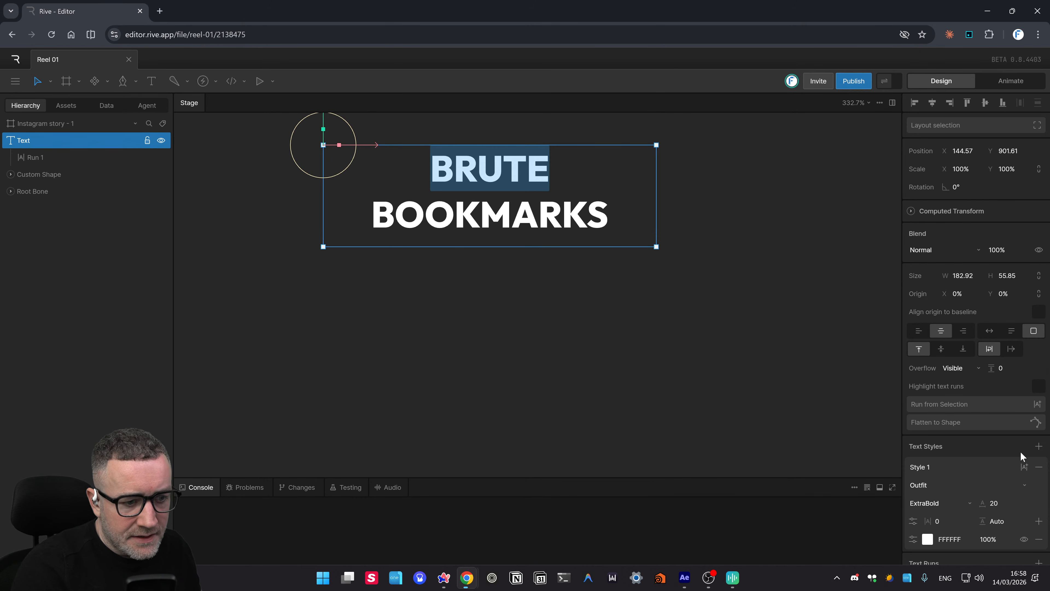
- Set the title's line height to 27 and narrow its box width to 154
scroll(1019, 455, down, 2)
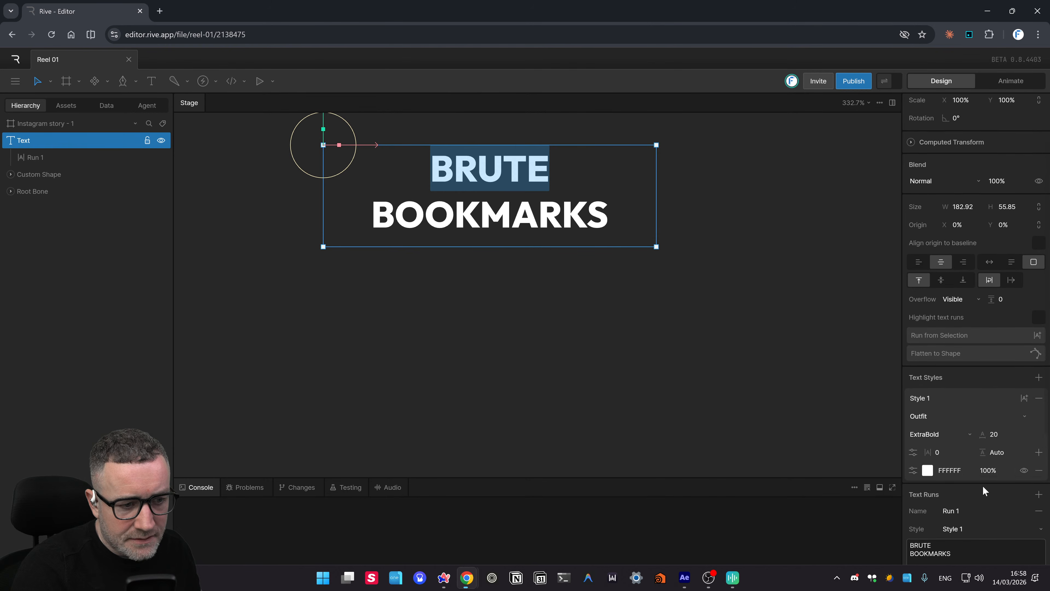
scroll(988, 459, down, 1)
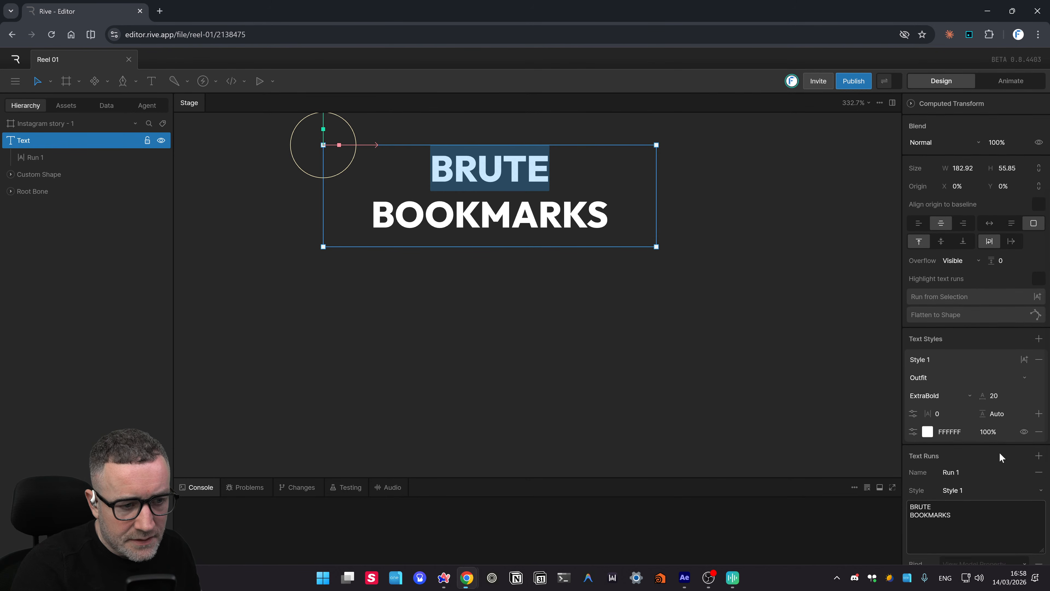
scroll(1000, 452, down, 1)
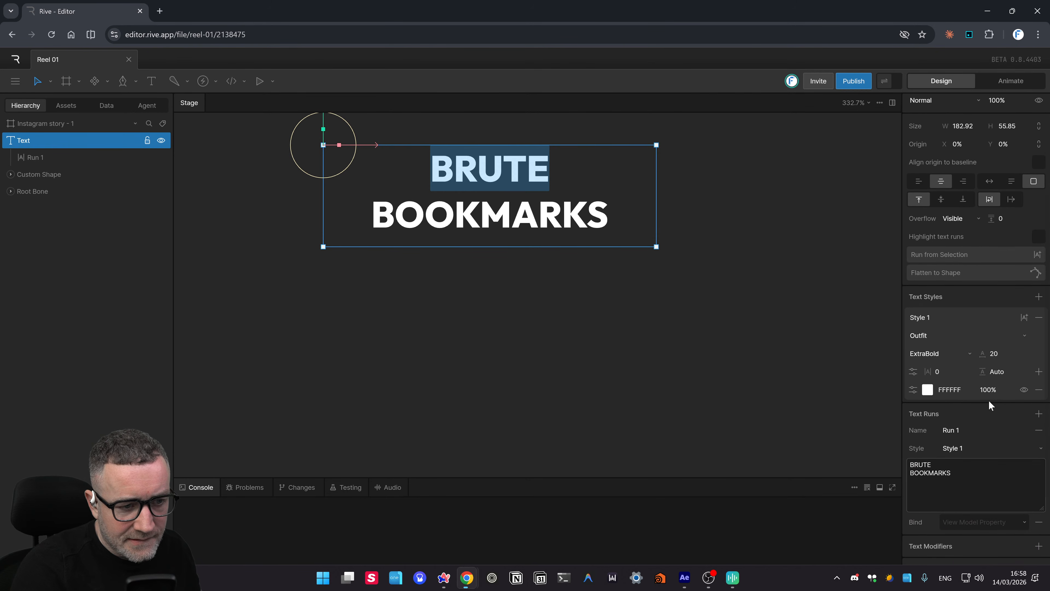
mouse_move(1010, 363)
mouse_down()
mouse_move(1010, 341)
mouse_move(1013, 380)
mouse_move(1011, 367)
mouse_up()
drag(1010, 362, 1010, 370)
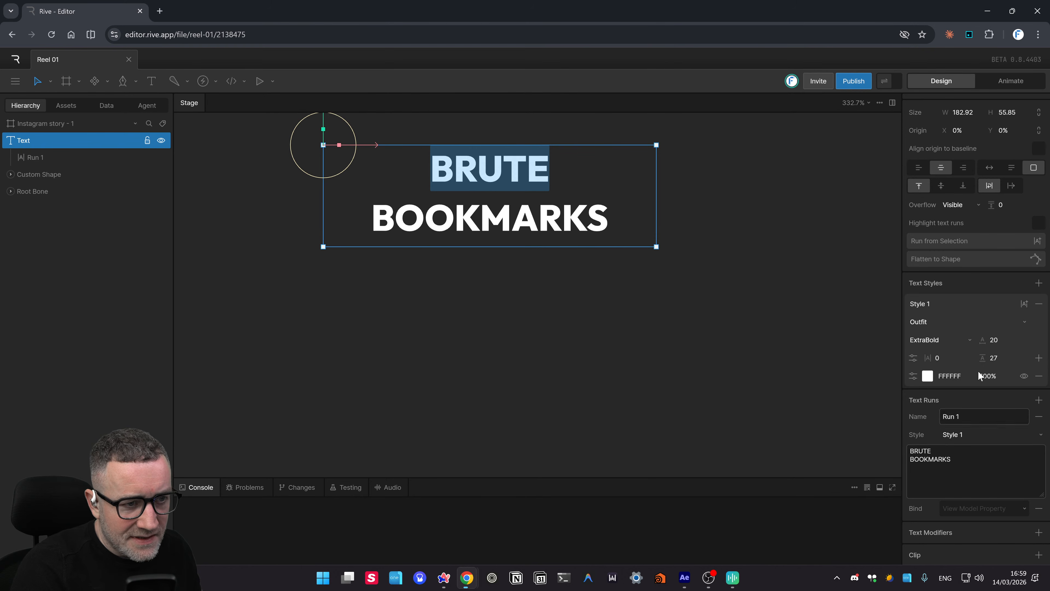
scroll(978, 300, up, 2)
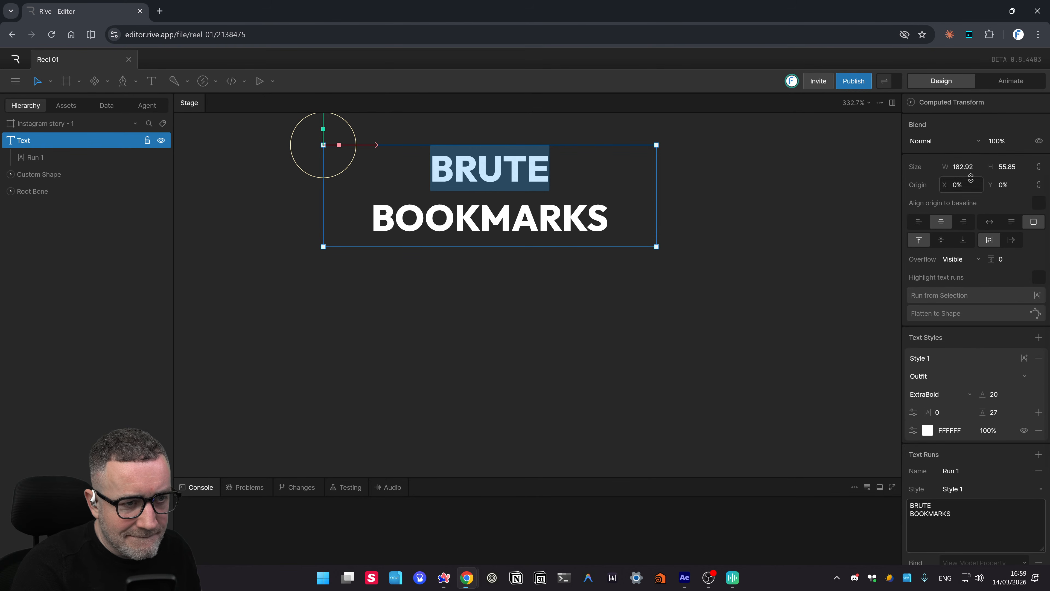
drag(975, 169, 719, 185)
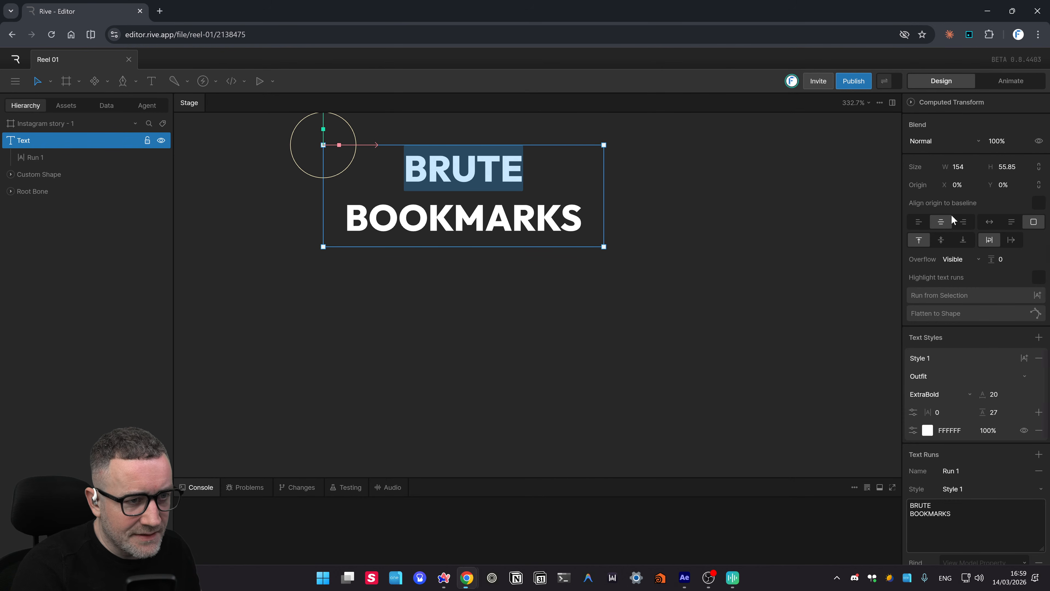
scroll(953, 219, up, 3)
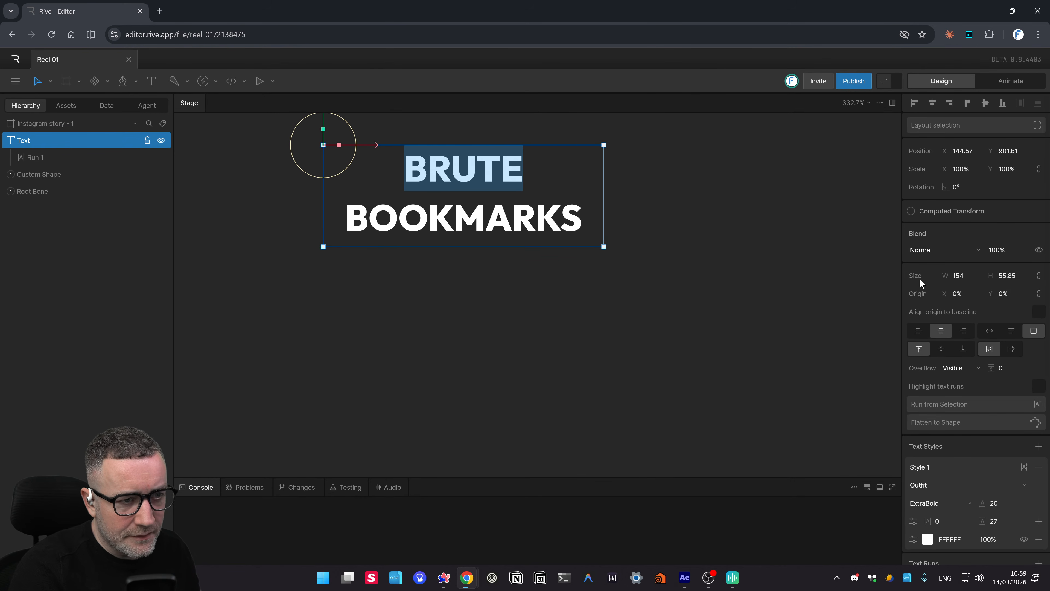
scroll(963, 261, down, 1)
scroll(1023, 383, down, 3)
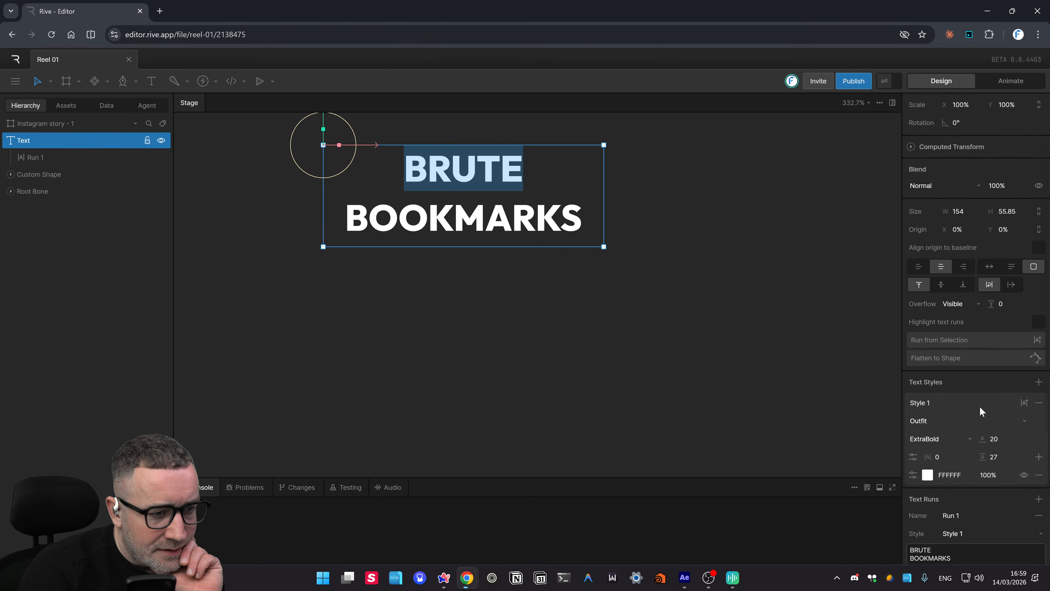
click(1024, 358)
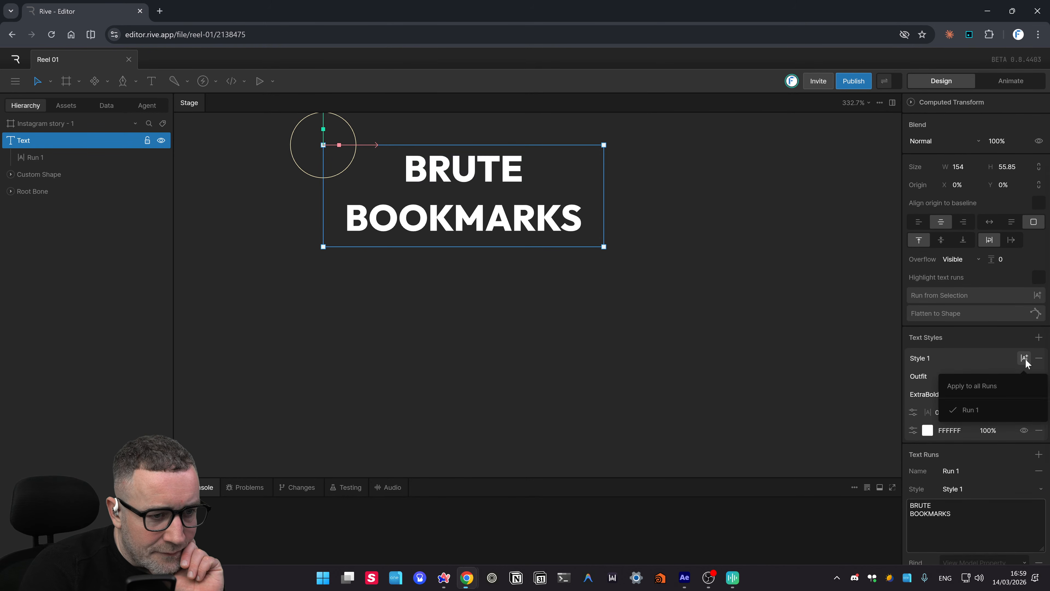
click(1025, 359)
click(1025, 359)
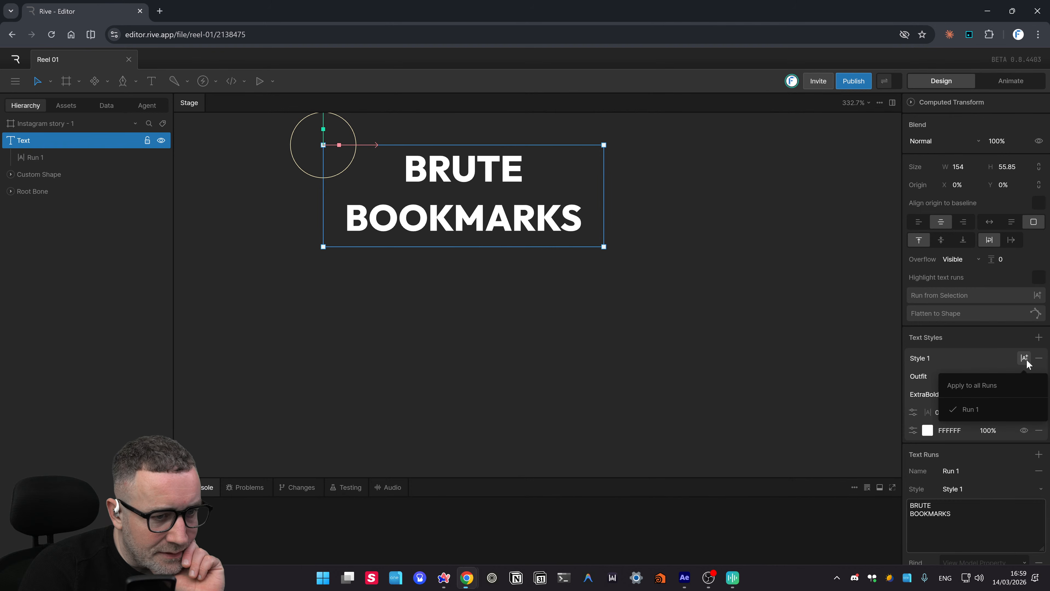
click(952, 355)
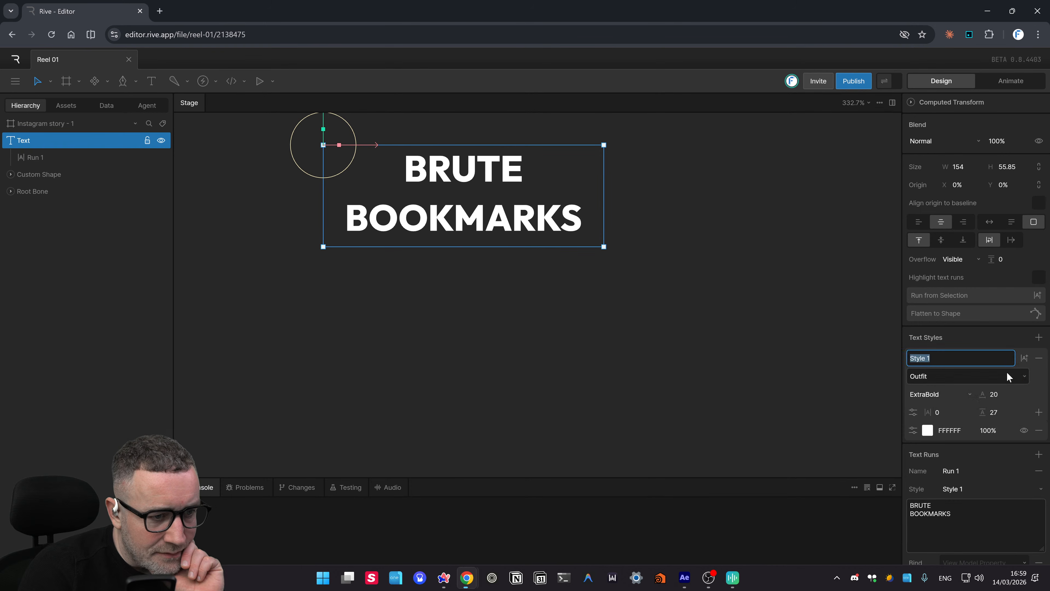
click(1025, 359)
click(1025, 358)
click(1025, 359)
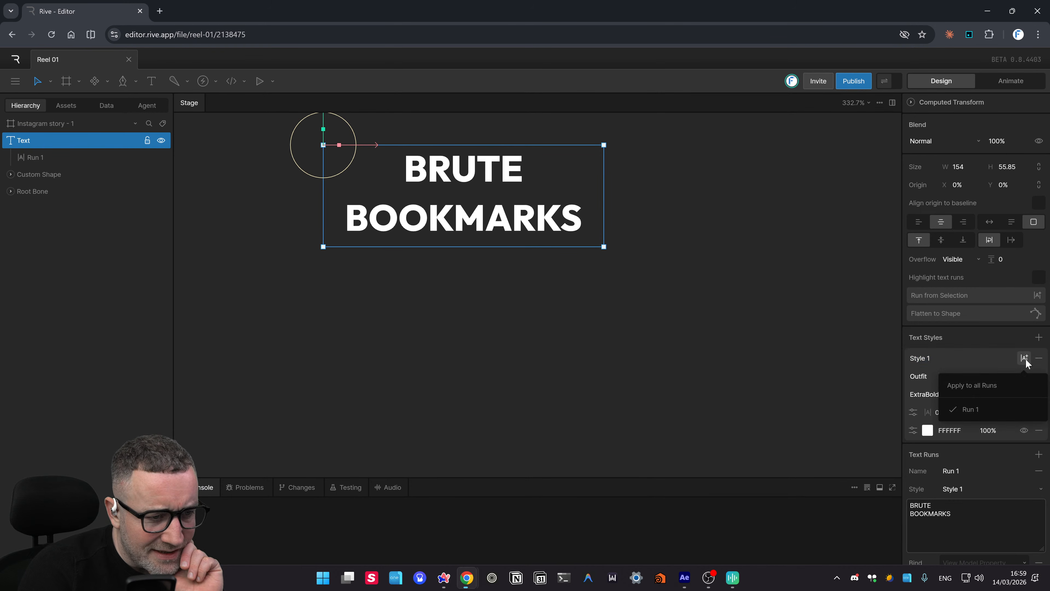
click(1025, 359)
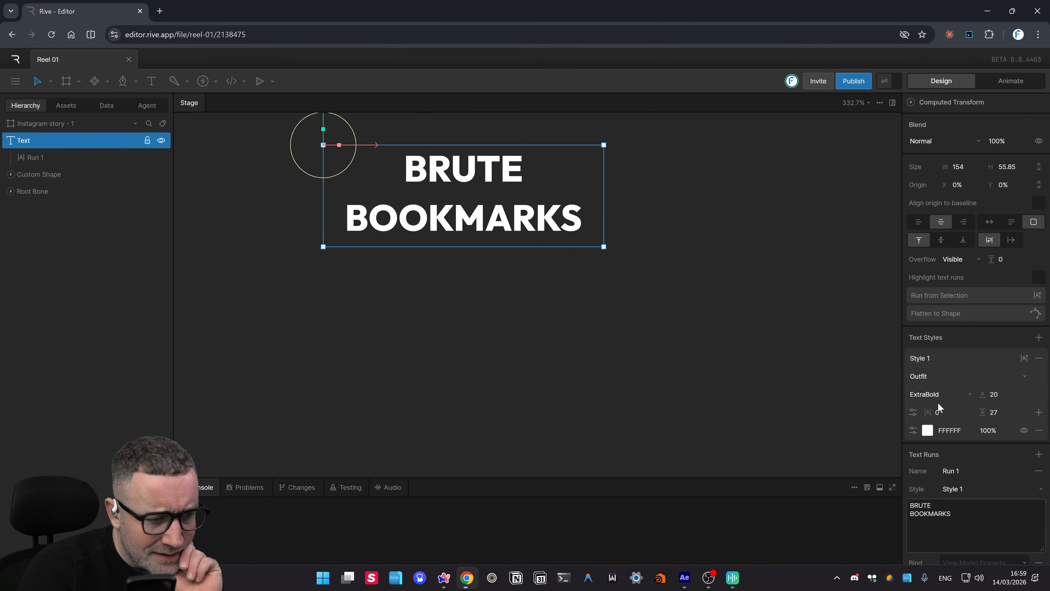
scroll(1039, 416, down, 2)
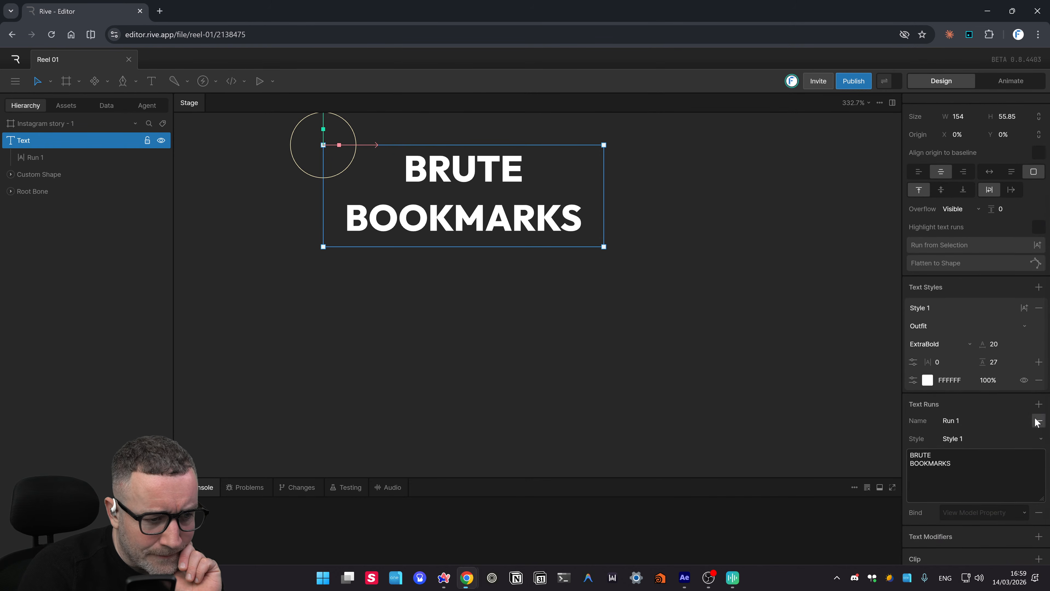
scroll(1037, 421, down, 3)
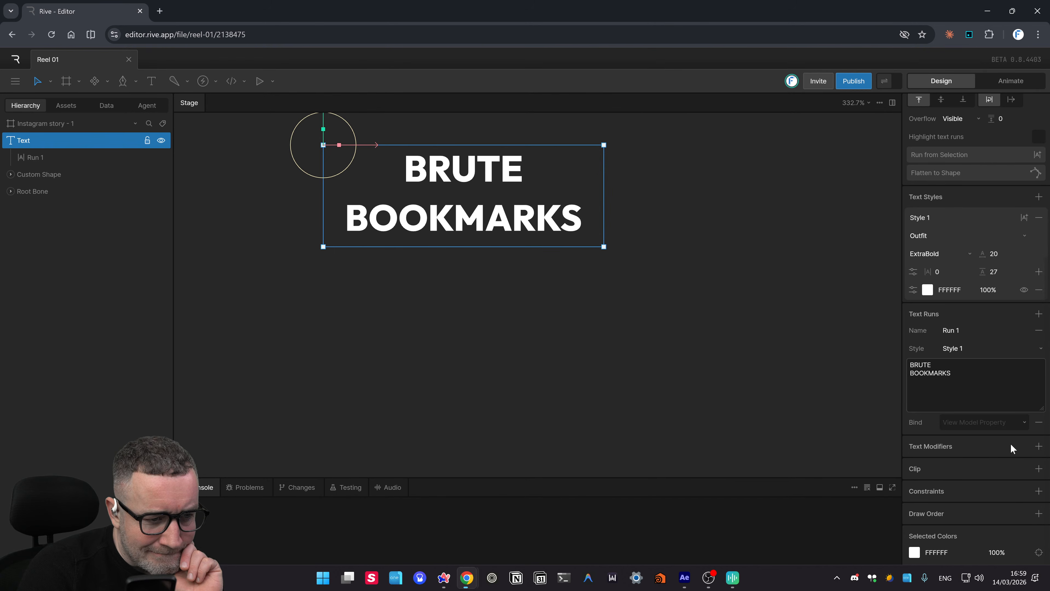
click(1038, 446)
scroll(1038, 465, down, 3)
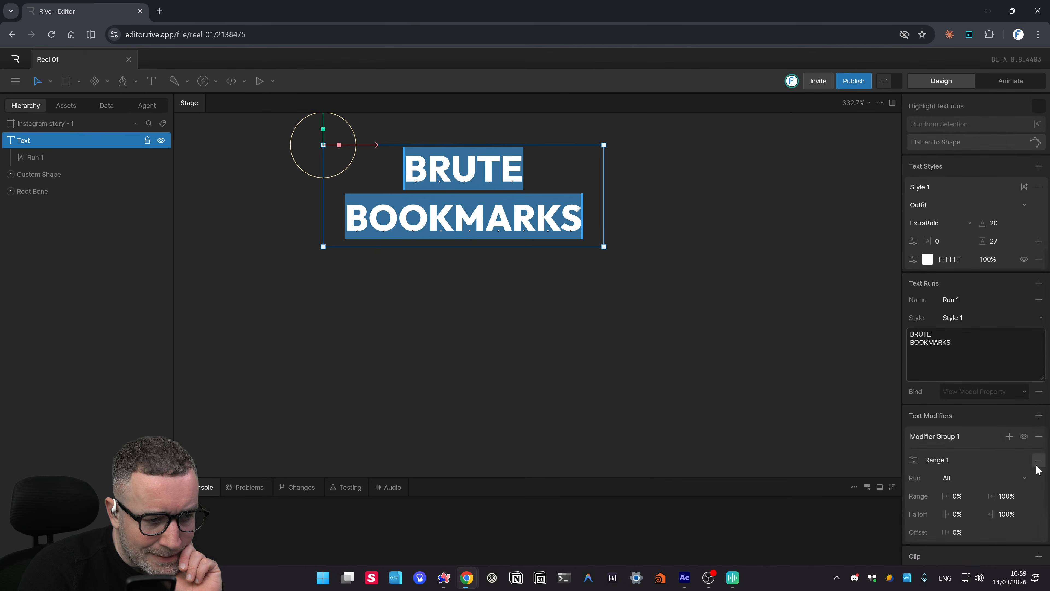
scroll(1034, 480, down, 1)
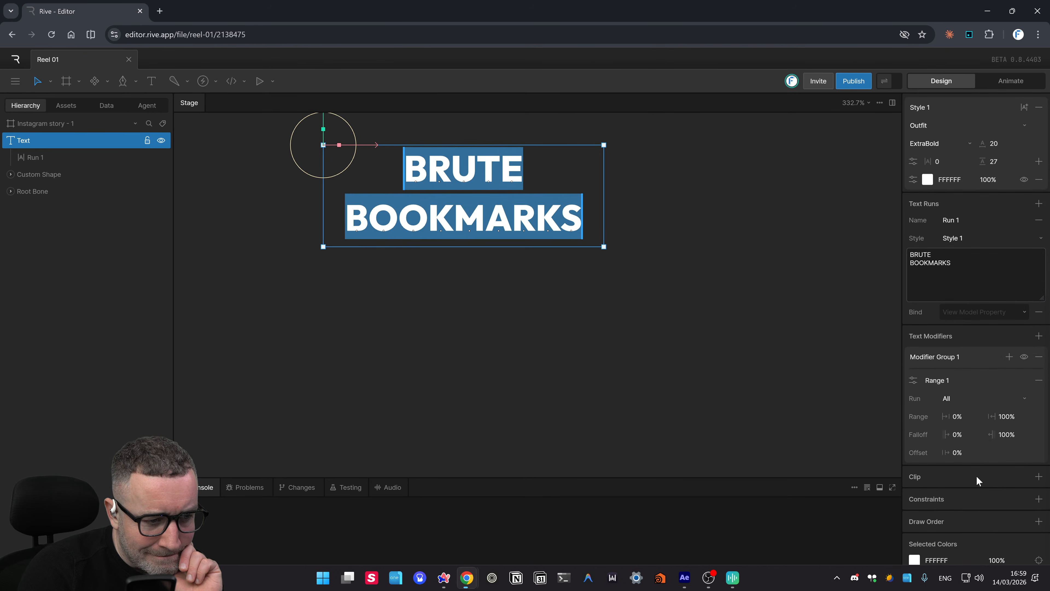
scroll(988, 484, up, 1)
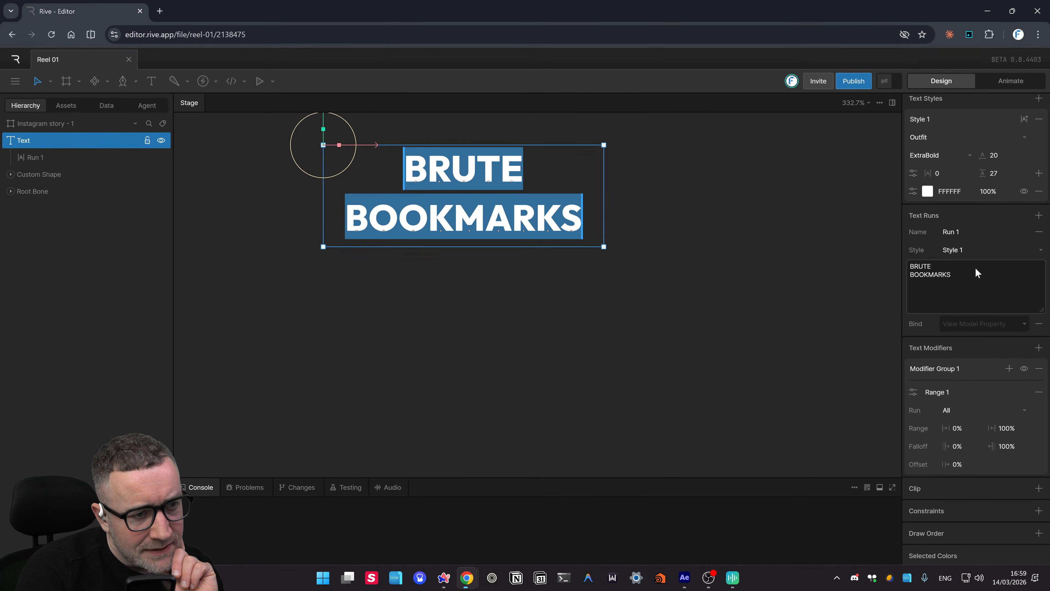
scroll(973, 272, up, 3)
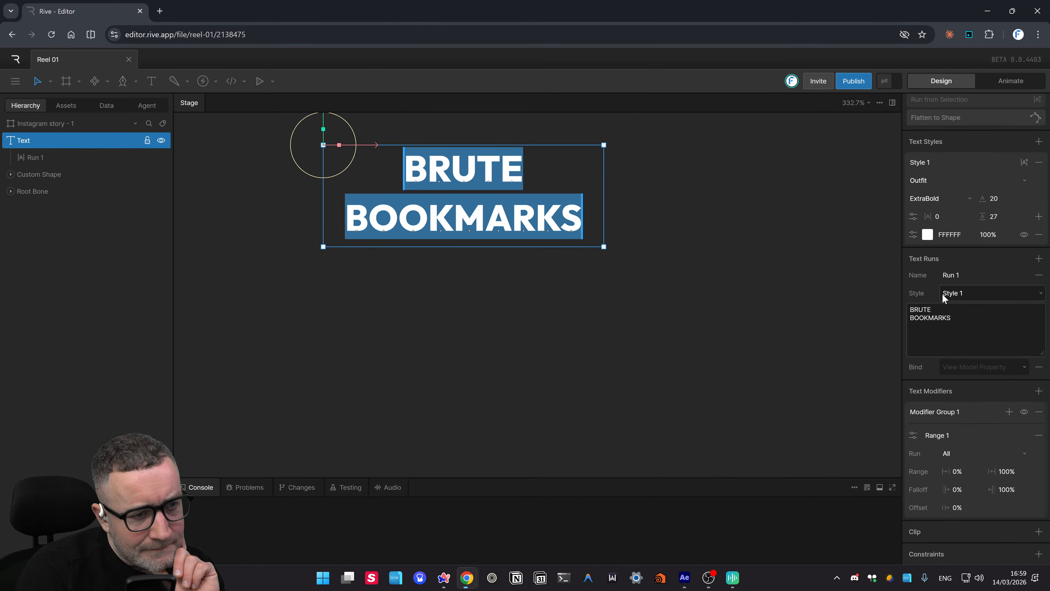
scroll(529, 273, up, 1)
scroll(530, 272, up, 2)
click(651, 311)
click(554, 285)
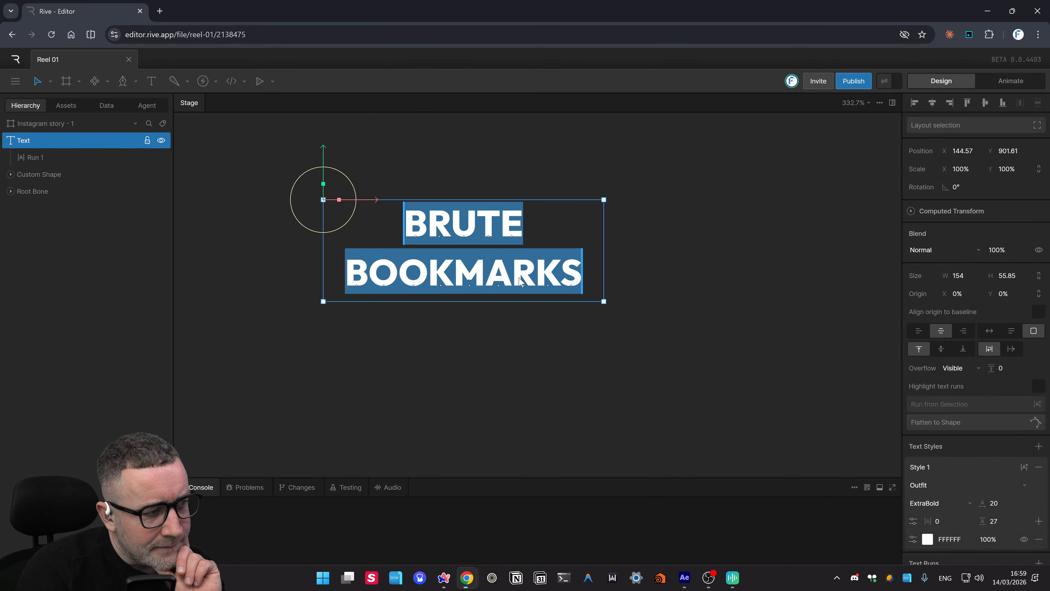
drag(440, 235, 460, 240)
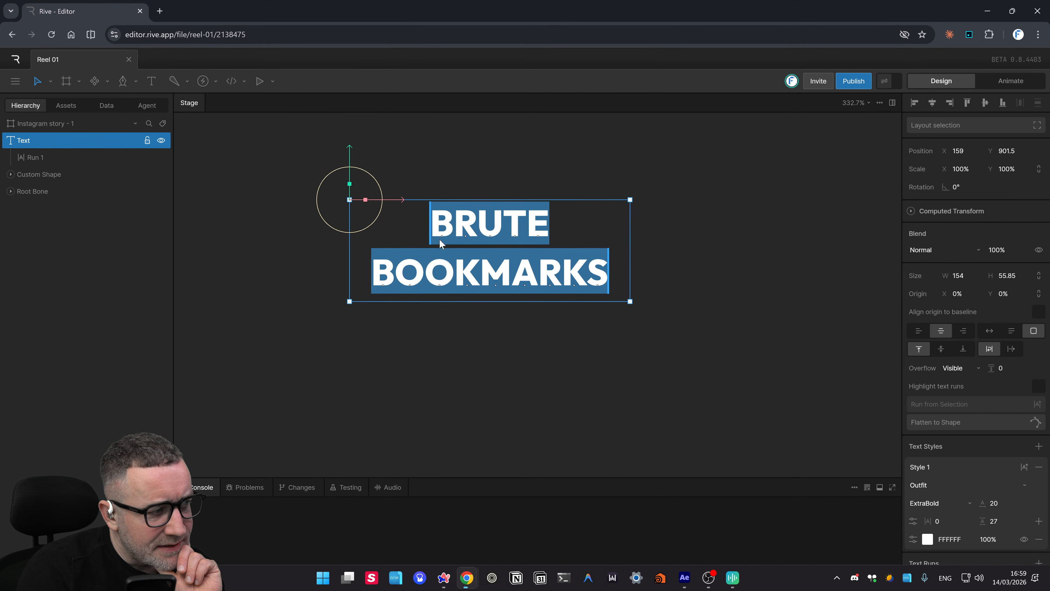
click(709, 359)
click(499, 278)
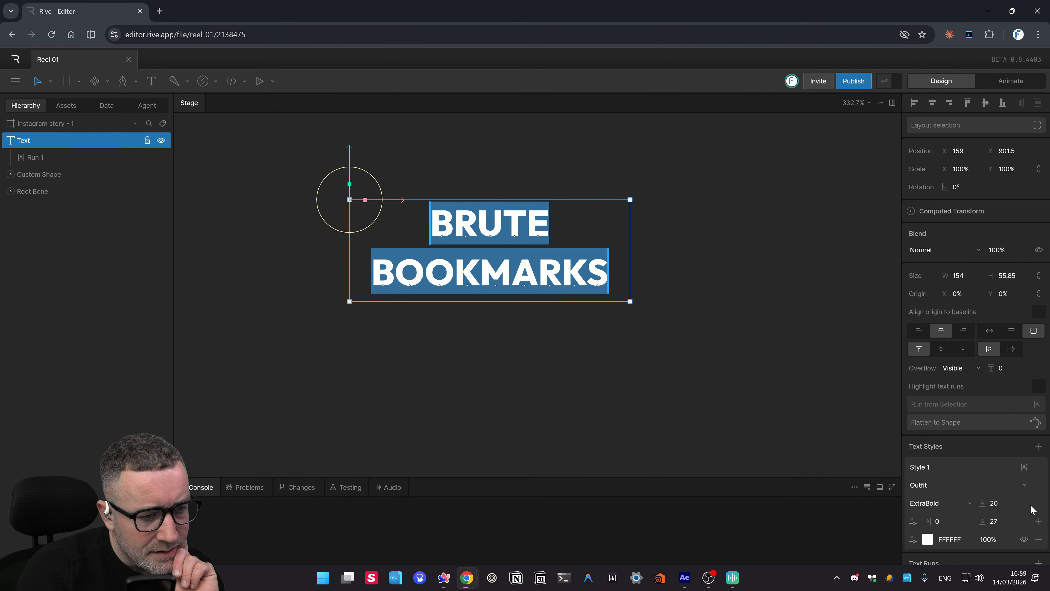
scroll(1030, 504, down, 1)
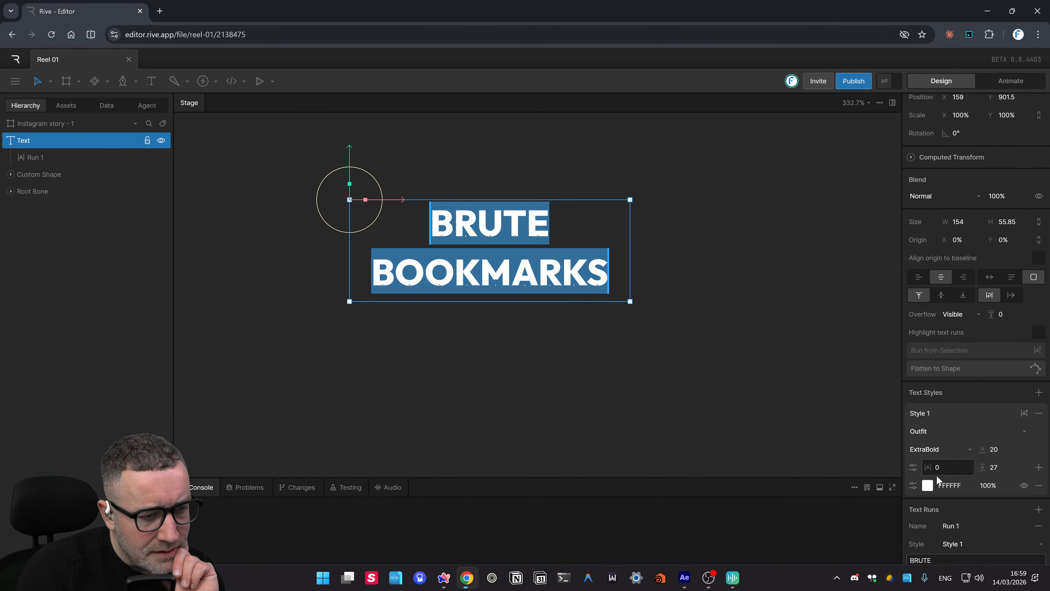
click(947, 468)
text(6)
key(Return)
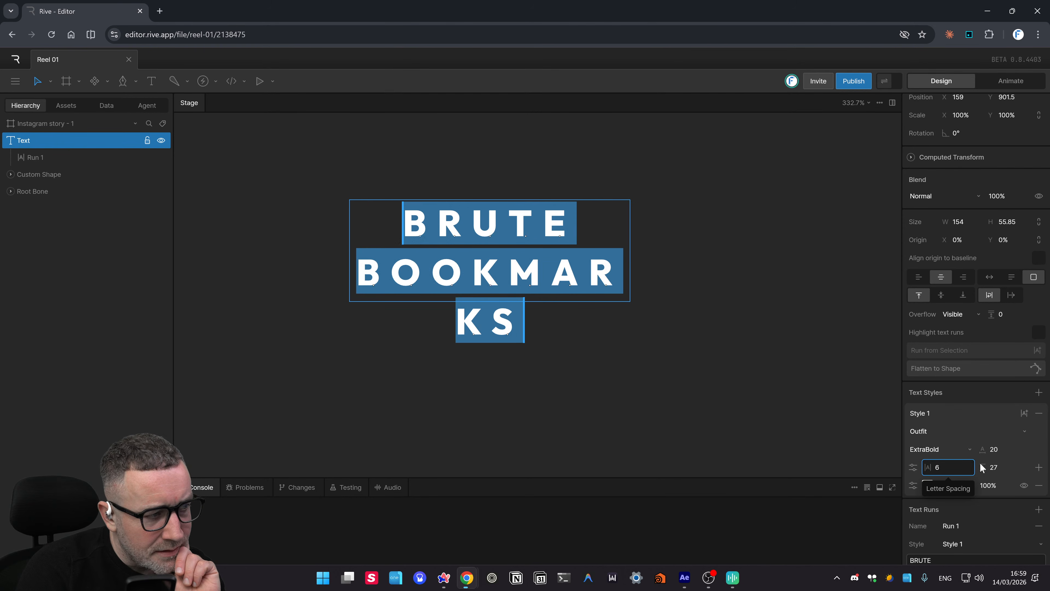
drag(980, 464, 934, 468)
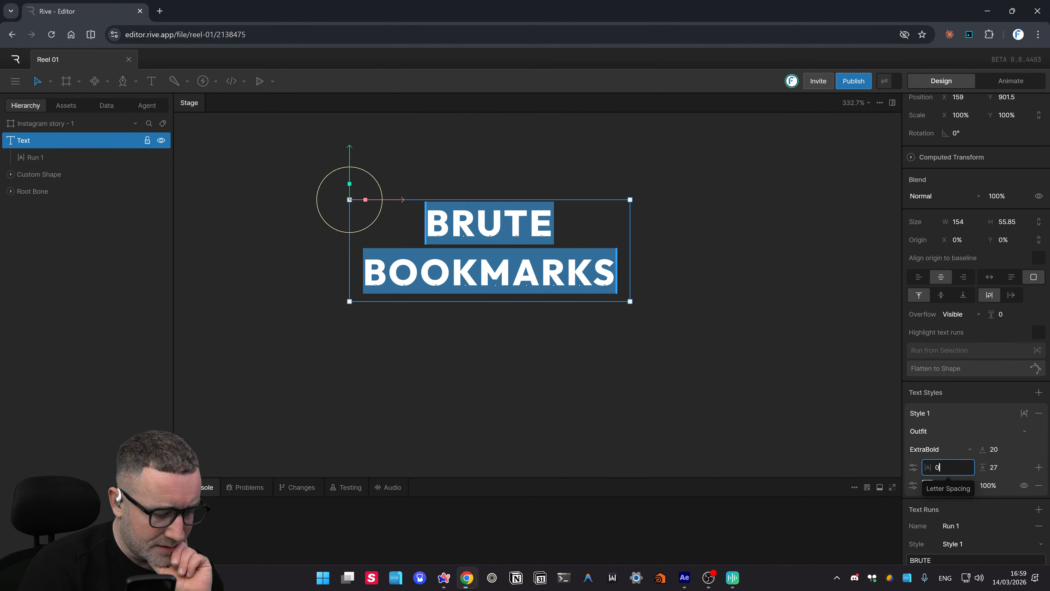
key(Return)
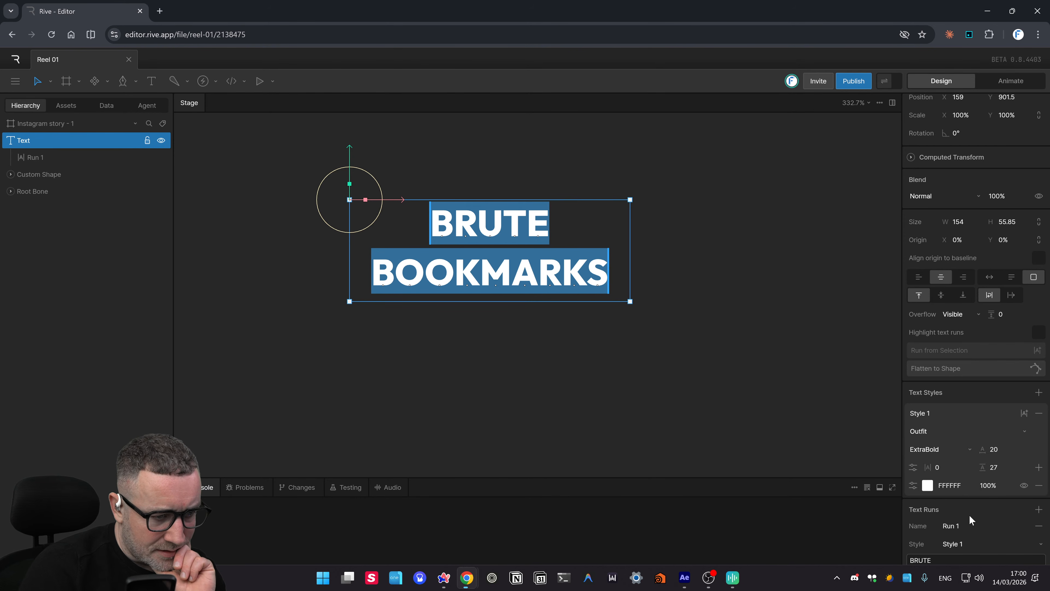
scroll(1001, 484, down, 4)
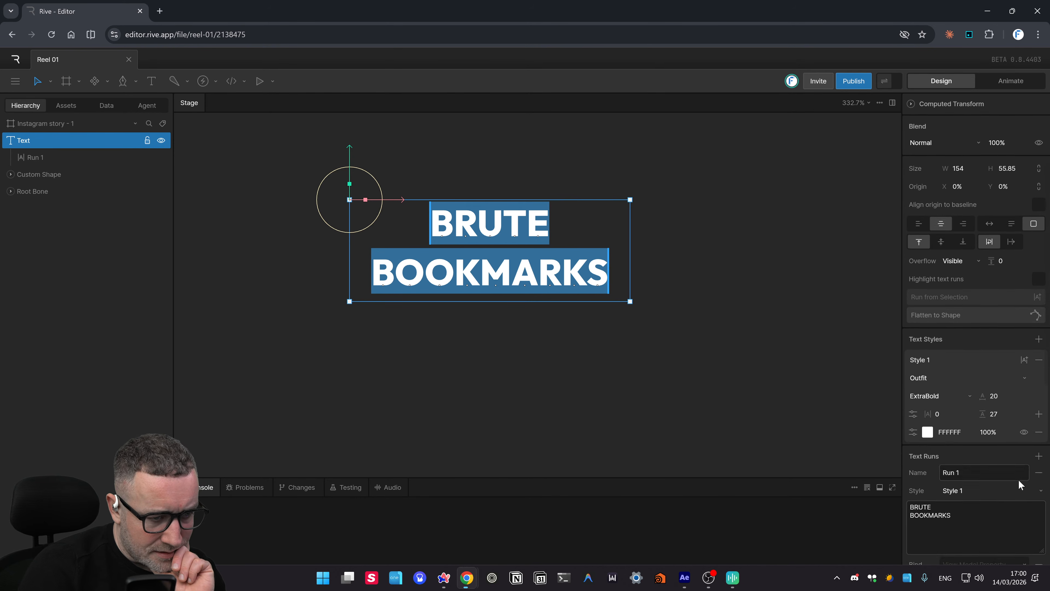
scroll(976, 502, down, 3)
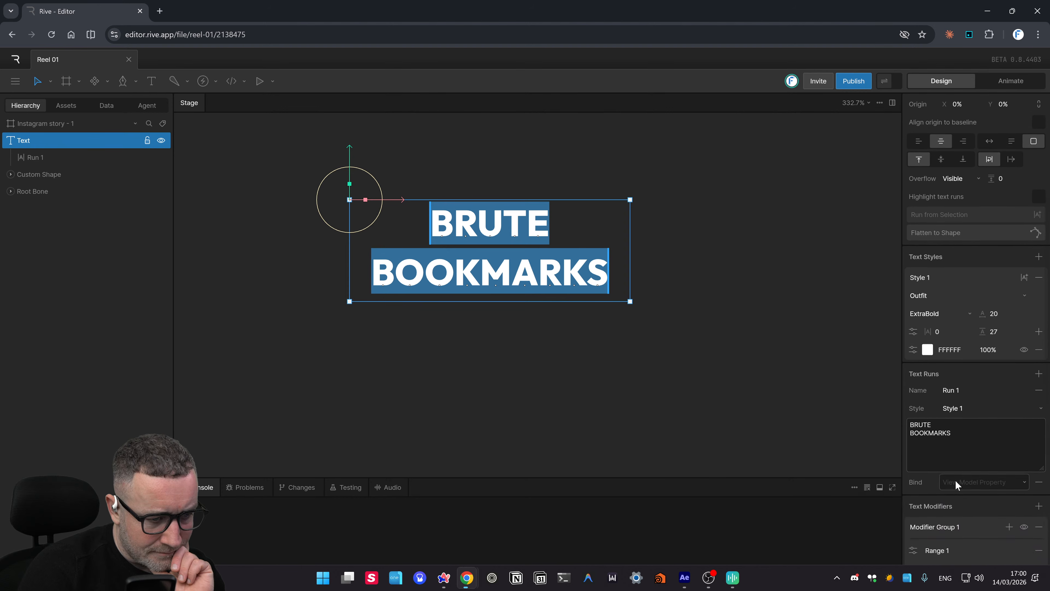
scroll(974, 534, down, 1)
scroll(751, 307, down, 4)
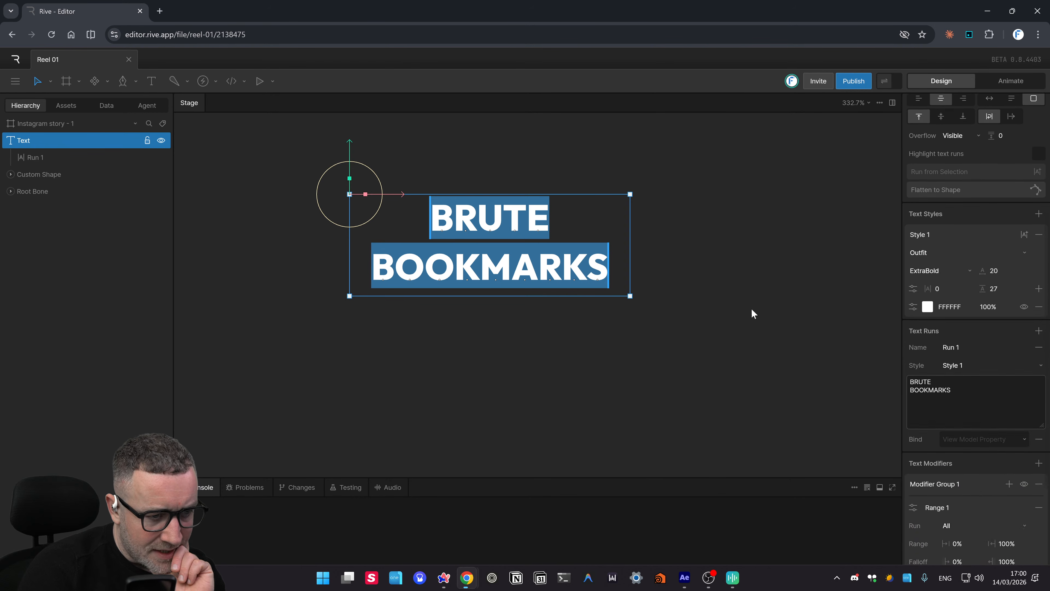
click(633, 313)
drag(645, 325, 520, 507)
double_click(480, 326)
scroll(481, 327, down, 1)
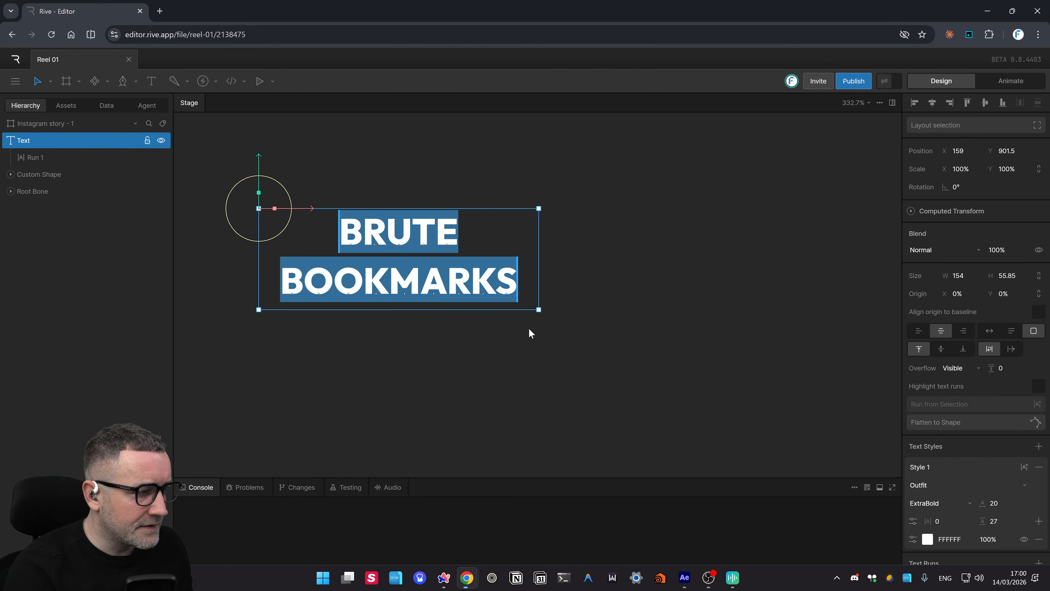
drag(536, 328, 579, 341)
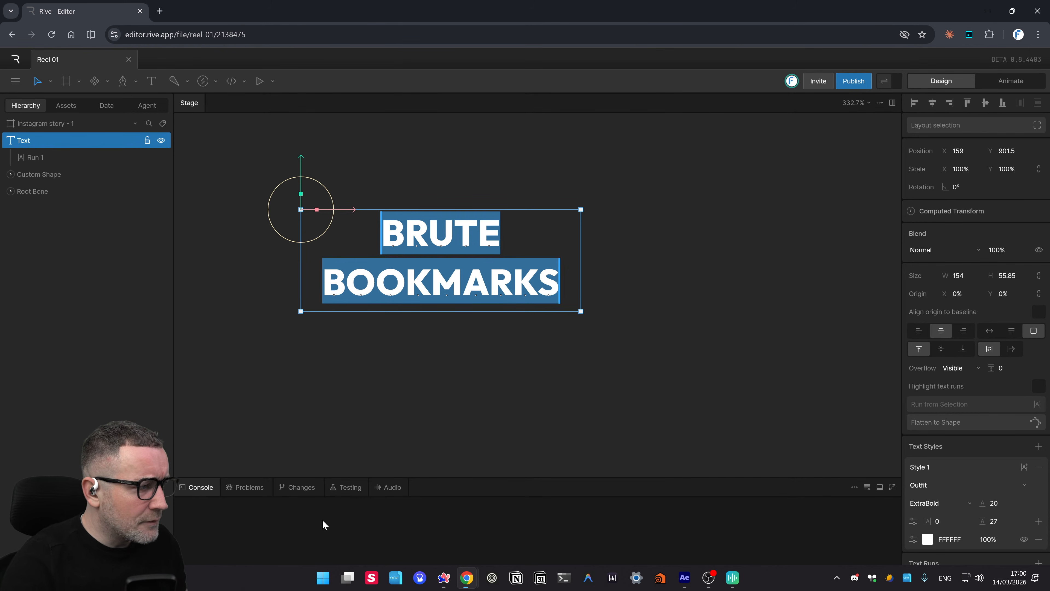
click(445, 382)
- Delete BOOKMARKS from the title text, leaving only BRU
double_click(426, 293)
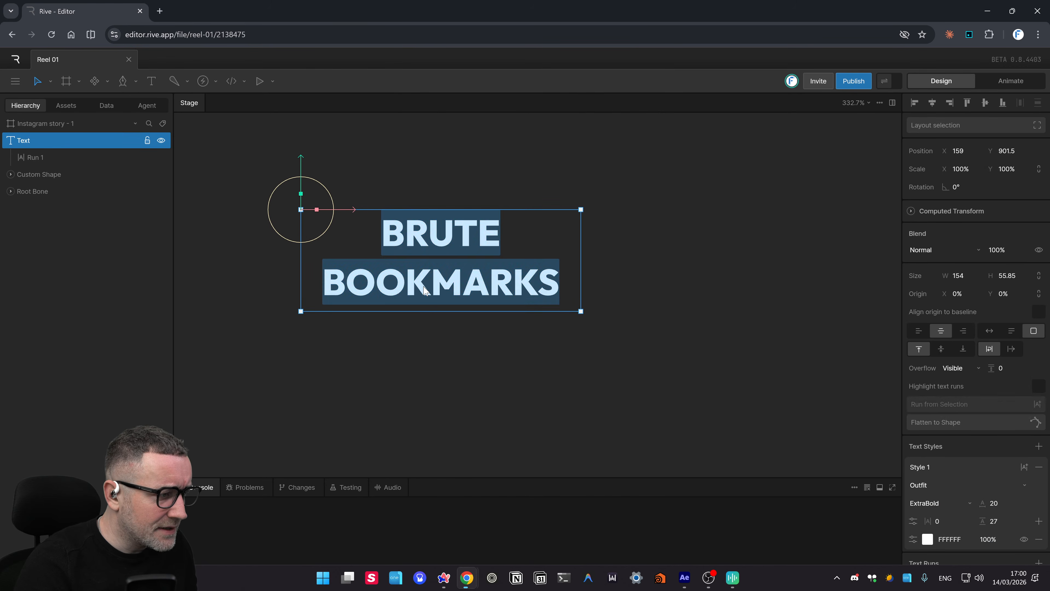
click(434, 283)
drag(560, 285, 247, 280)
key(BackSpace)
key(BackSpace)
key(BackSpace)
key(BackSpace)
click(391, 354)
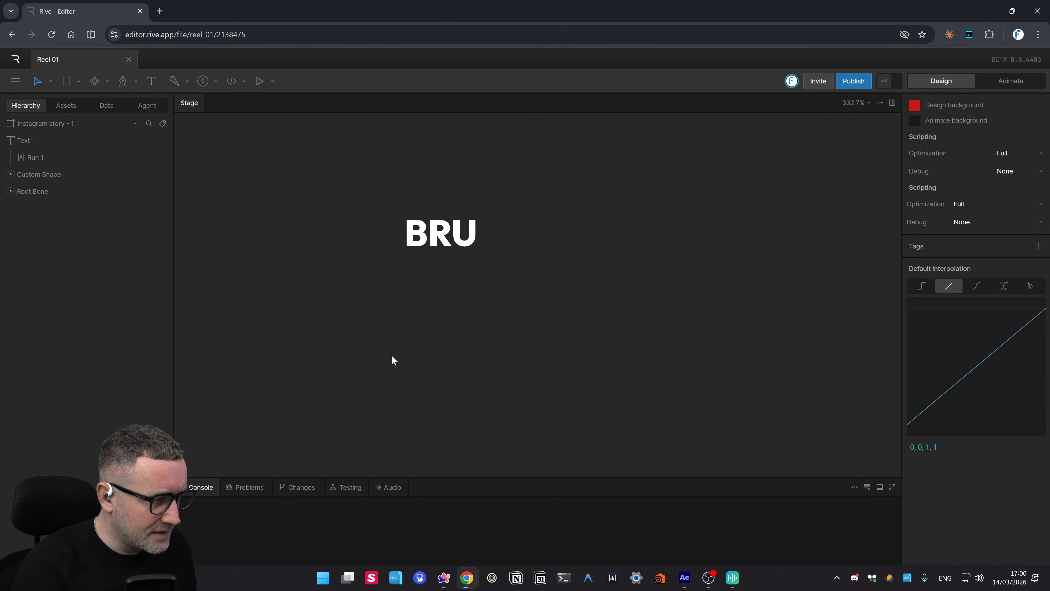
- Complete the word BRUTE again and Alt-drag a duplicate to the right at 313, 901.5
double_click(453, 239)
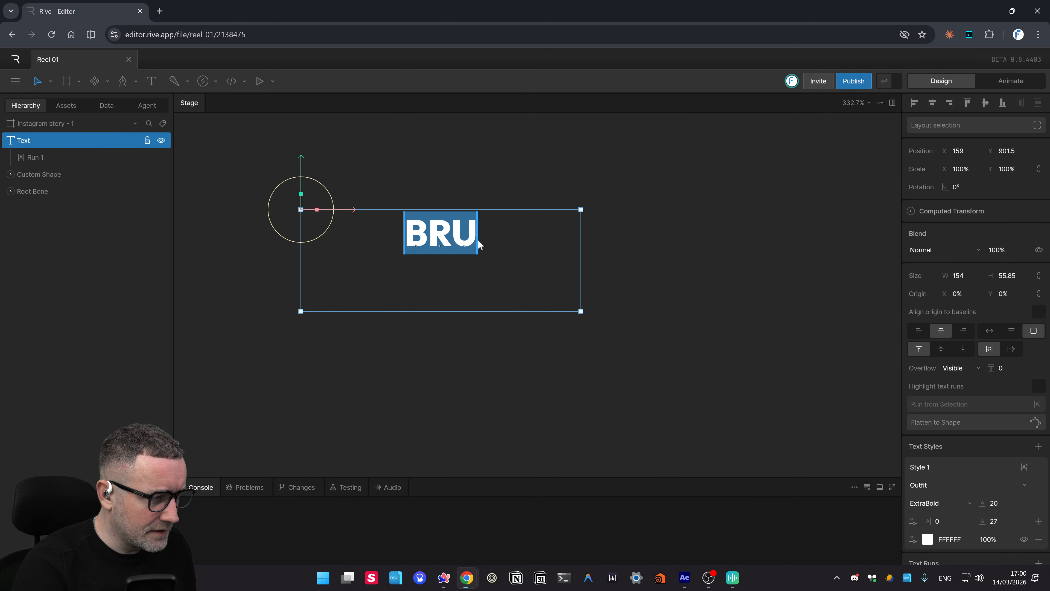
click(473, 244)
text(T)
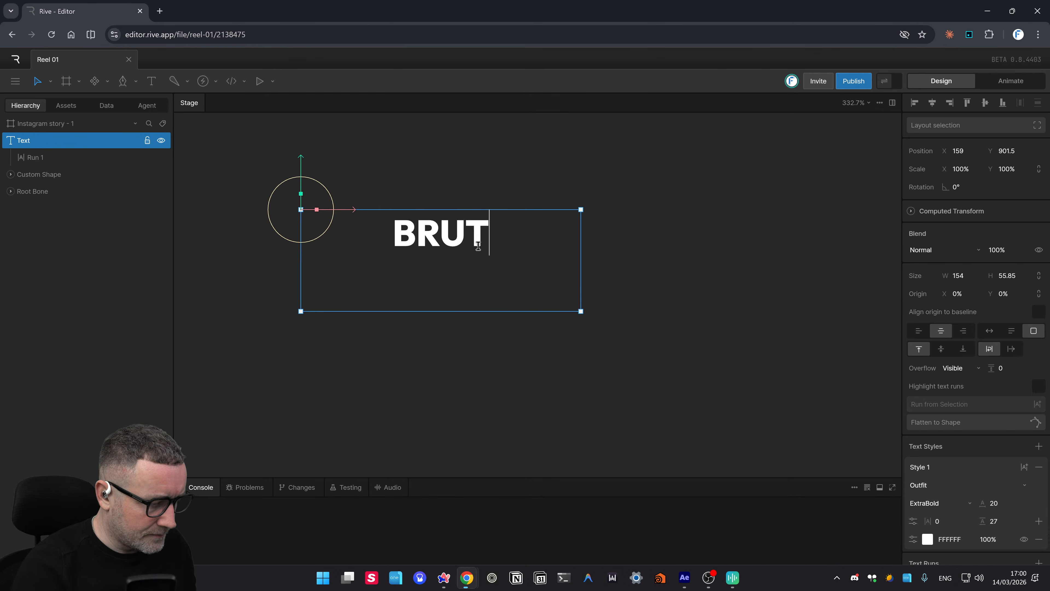
text(E)
click(460, 316)
double_click(444, 234)
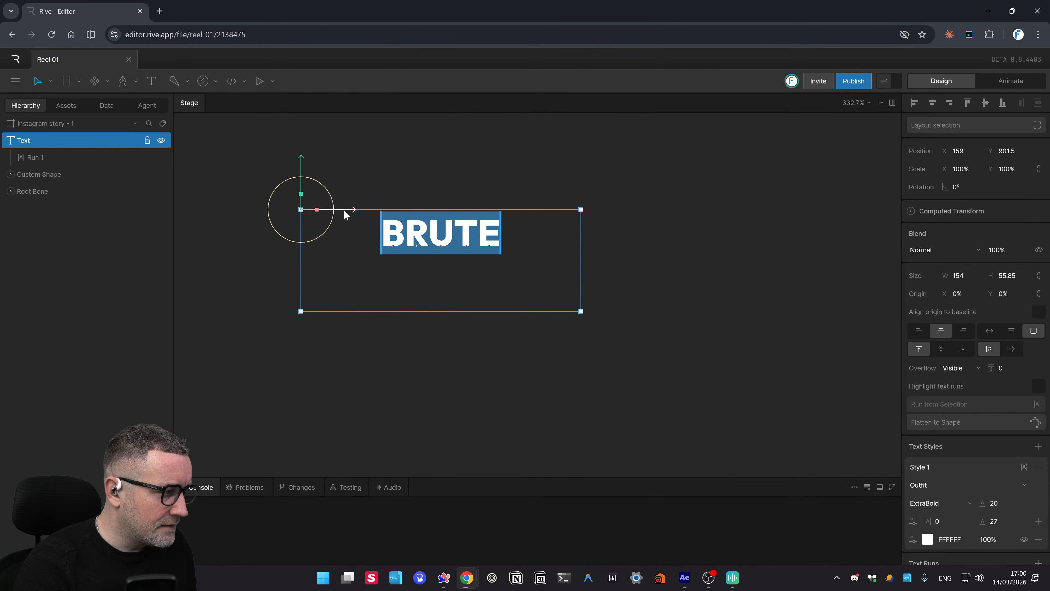
drag(351, 210, 637, 231)
- Clear the text of the right-hand BRUTE copy, leaving it empty
click(680, 325)
click(711, 242)
double_click(711, 242)
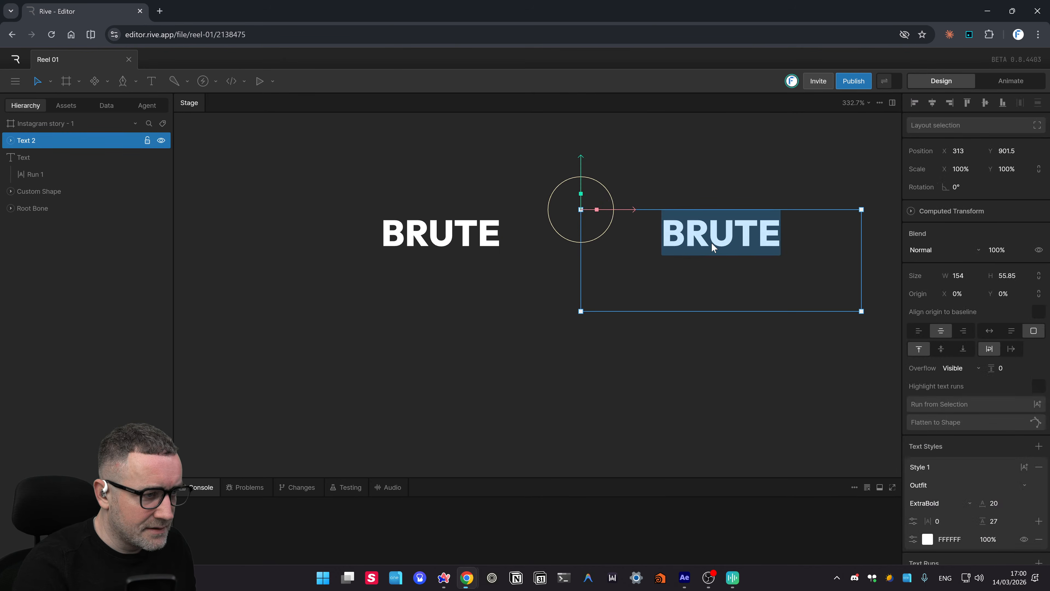
text(B)
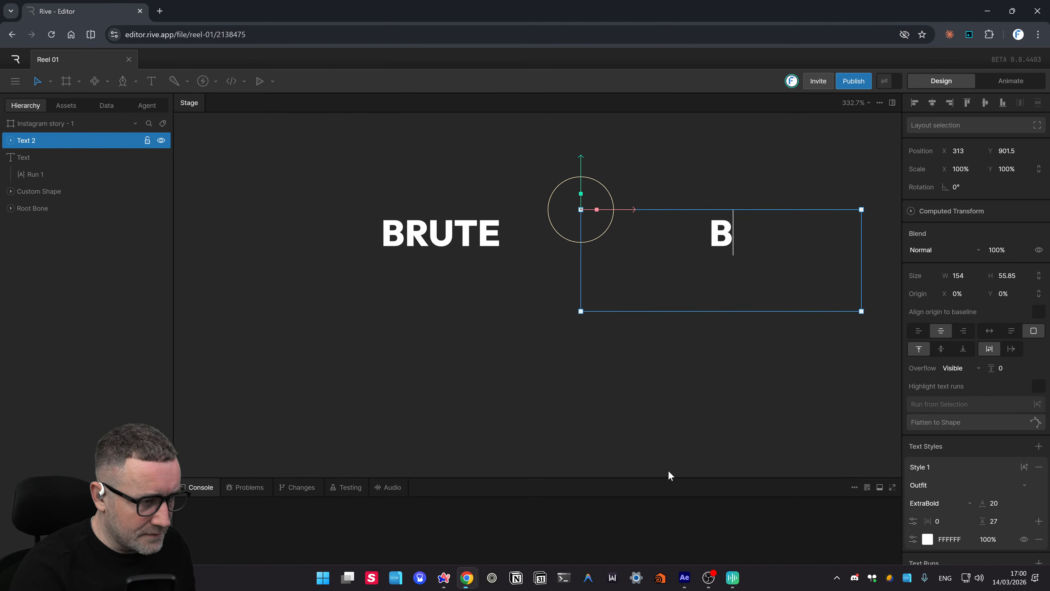
key(BackSpace)
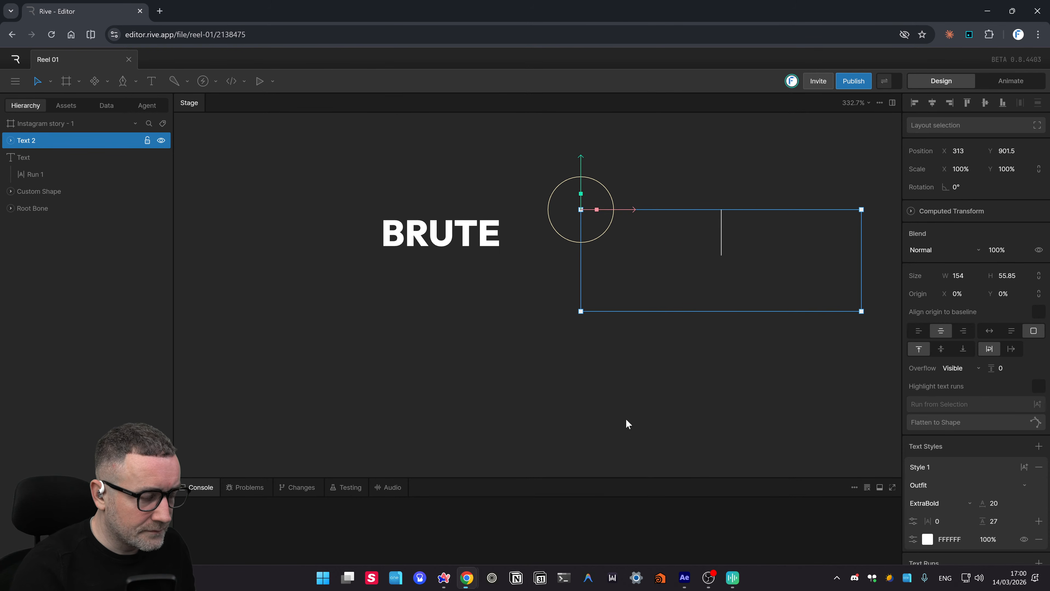
- Type BOOKMARKS into the copy and move it beneath BRUTE at 165.5, 938.5
click(704, 405)
click(697, 234)
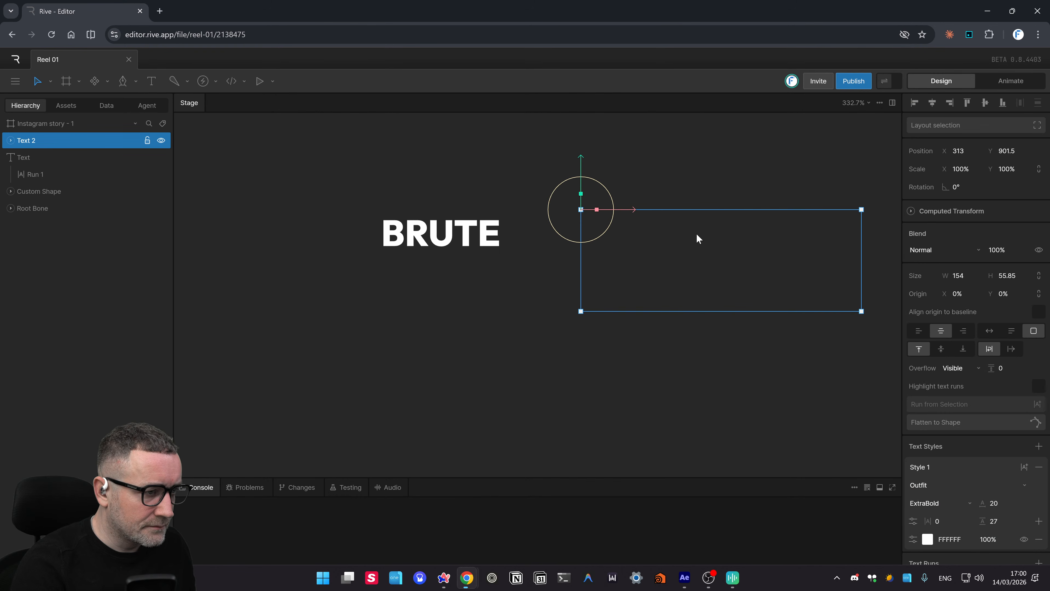
double_click(703, 230)
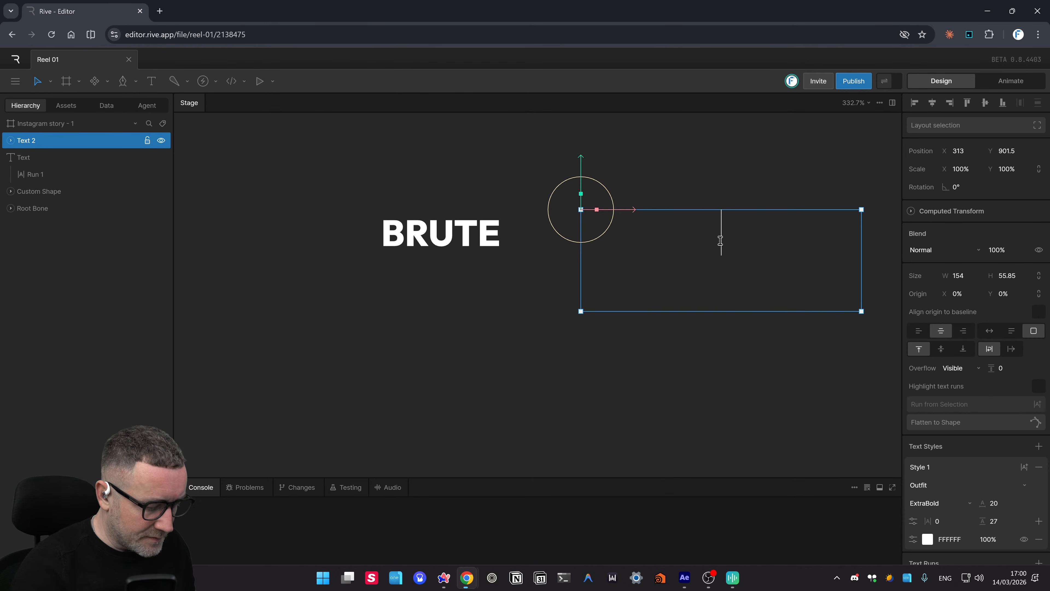
text(BOOK)
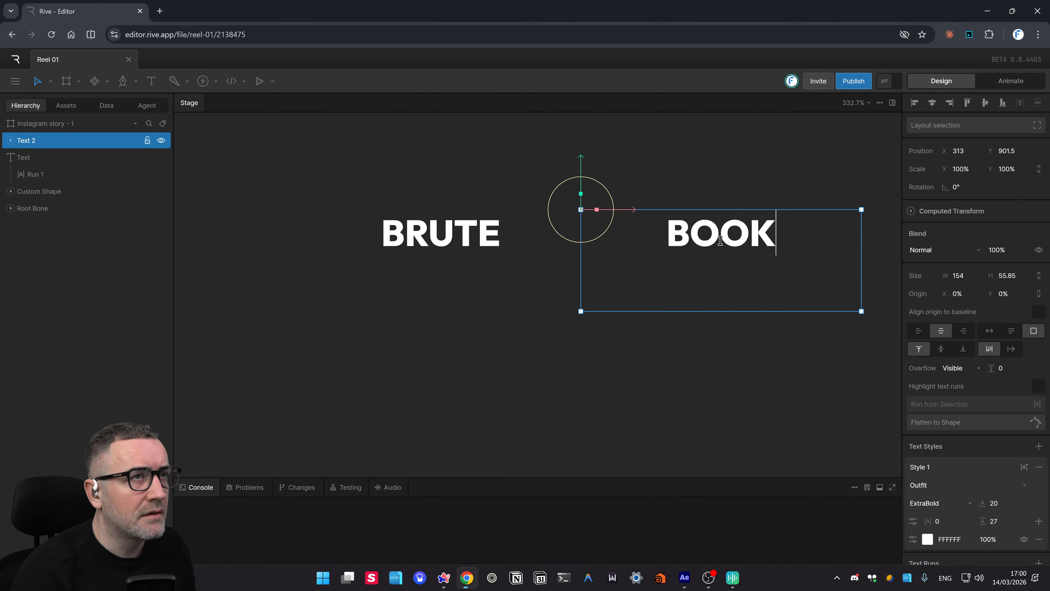
text(MA)
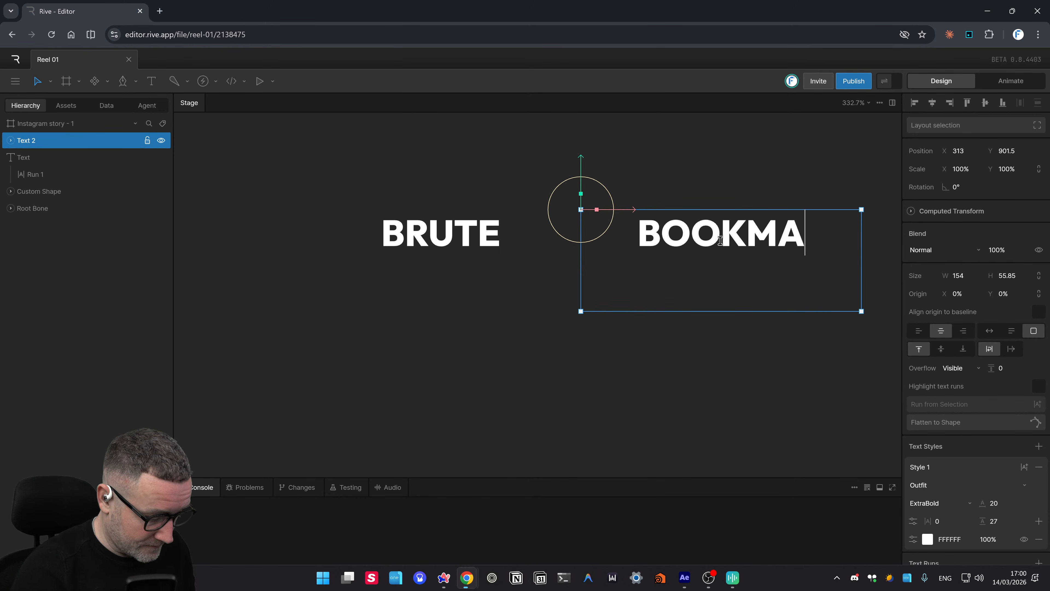
text(RKS)
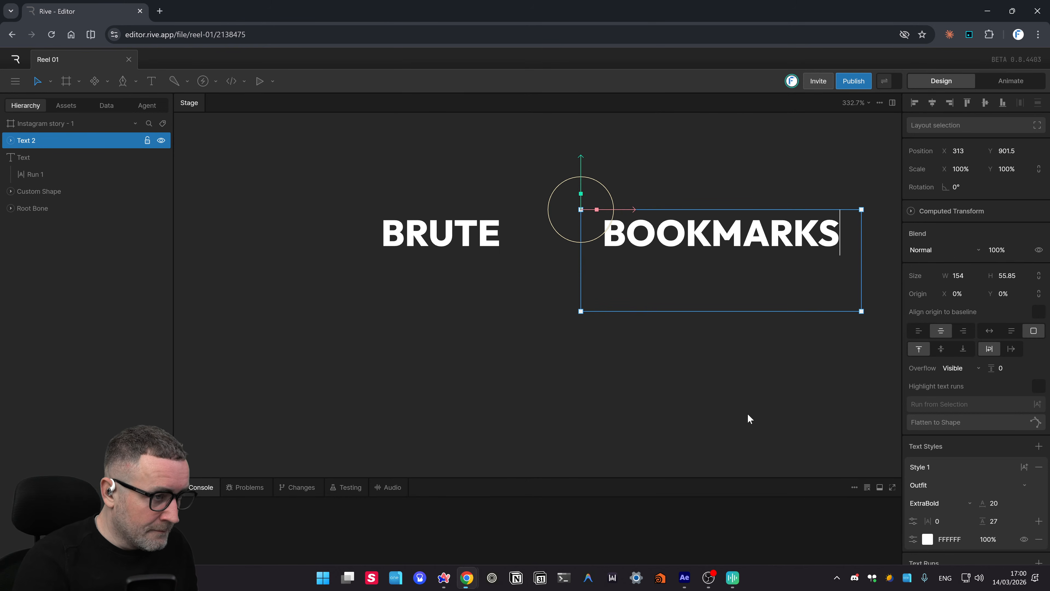
click(734, 399)
click(725, 239)
drag(725, 240, 457, 307)
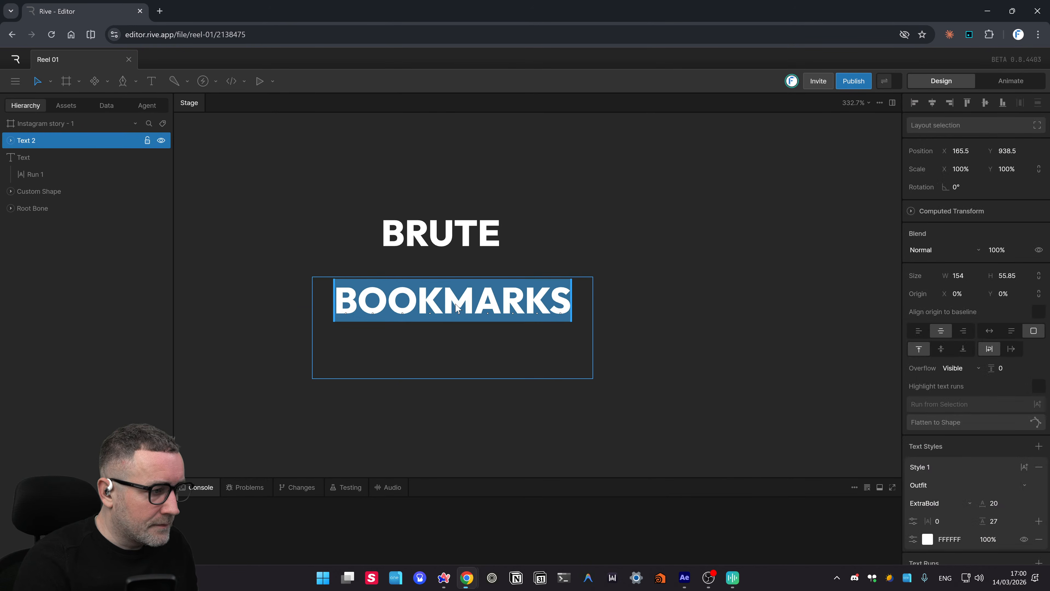
click(450, 248)
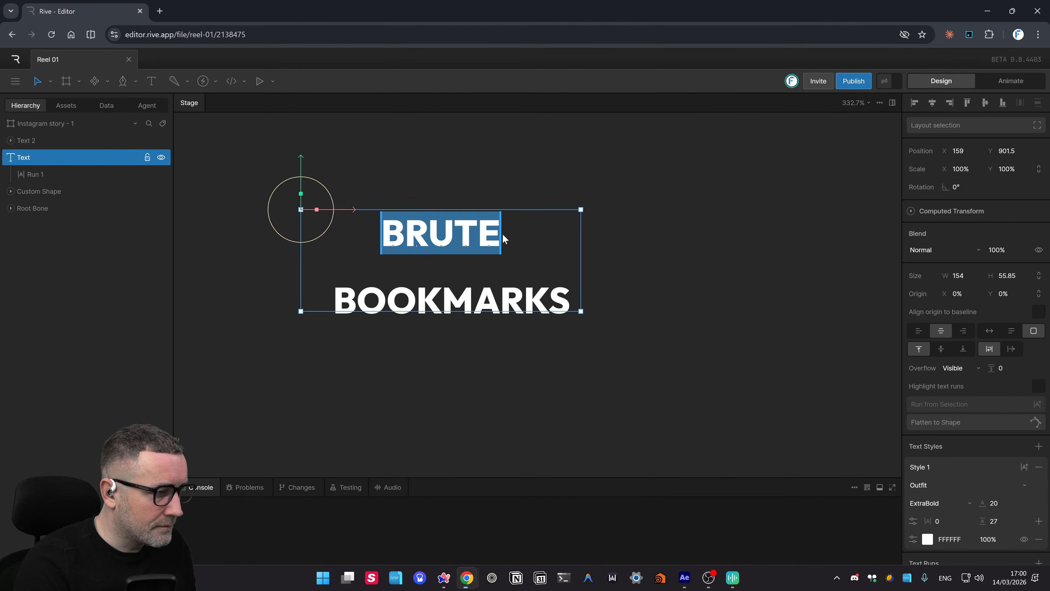
- Nudge BRUTE to 165, 902.5, trying horizontal and vertical scaling and undoing both
mouse_move(502, 234)
mouse_down()
mouse_move(522, 239)
mouse_move(511, 225)
mouse_move(517, 237)
mouse_up()
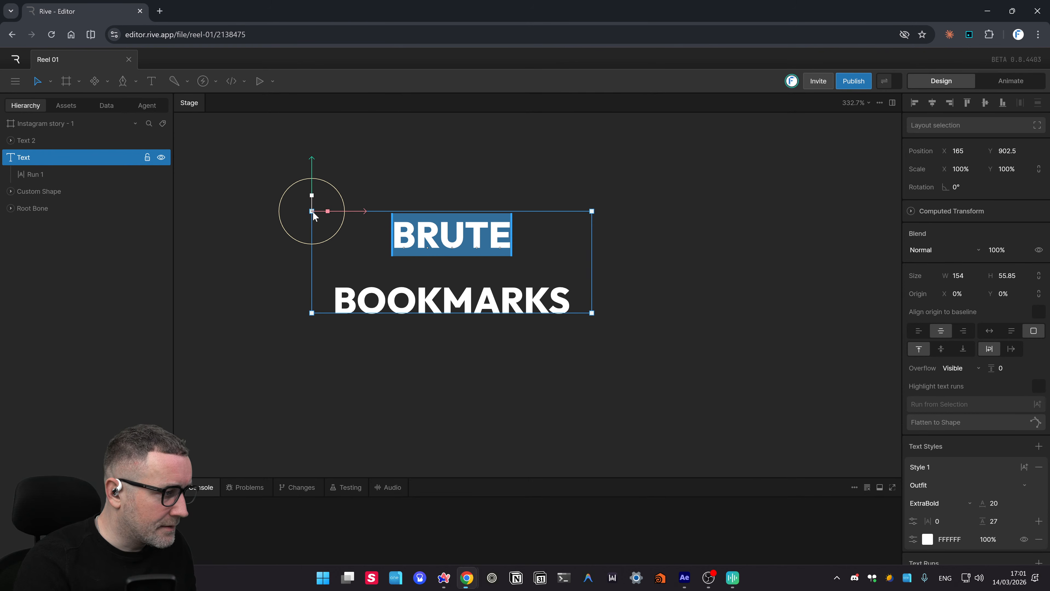
drag(312, 210, 494, 225)
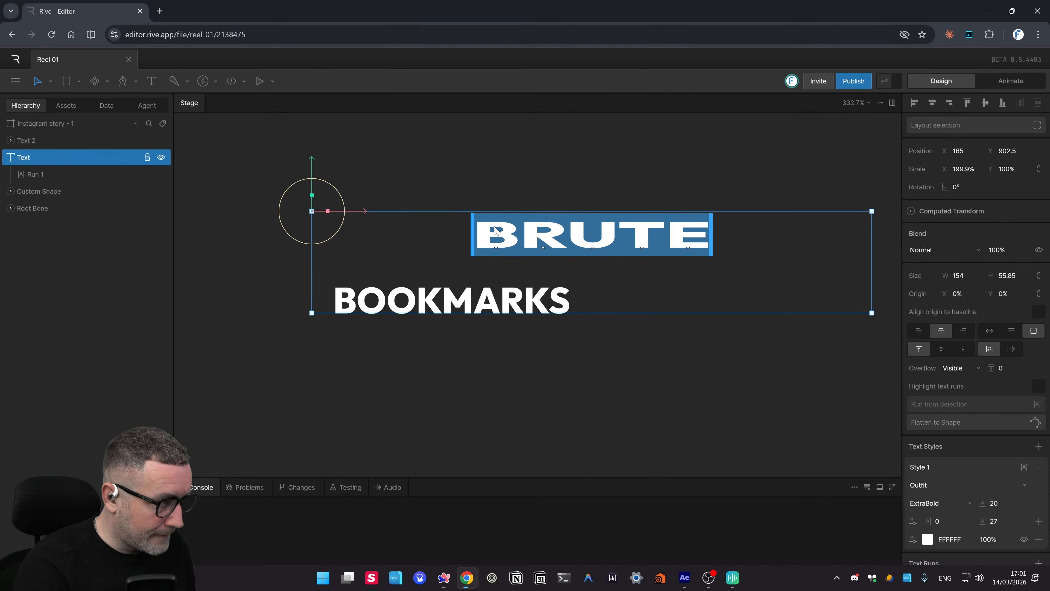
key(ctrl+z)
click(436, 178)
click(341, 240)
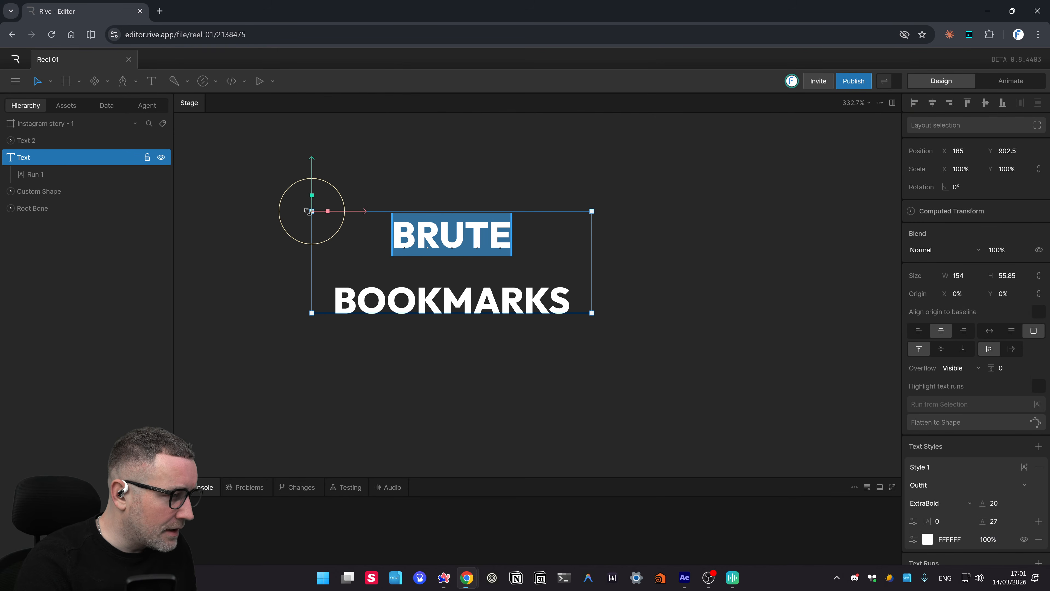
drag(311, 195, 352, 248)
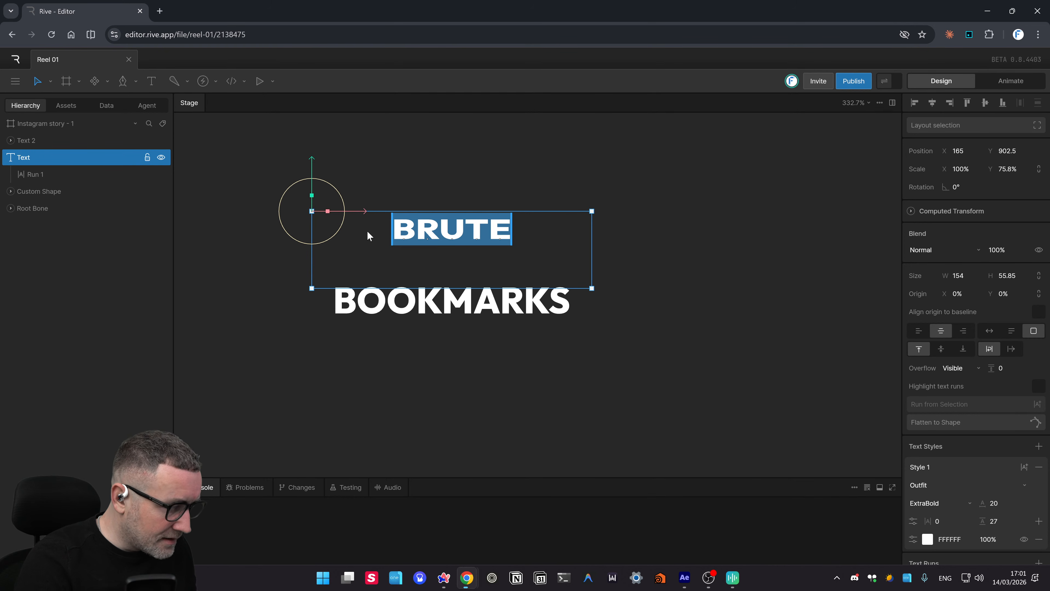
key(ctrl+z)
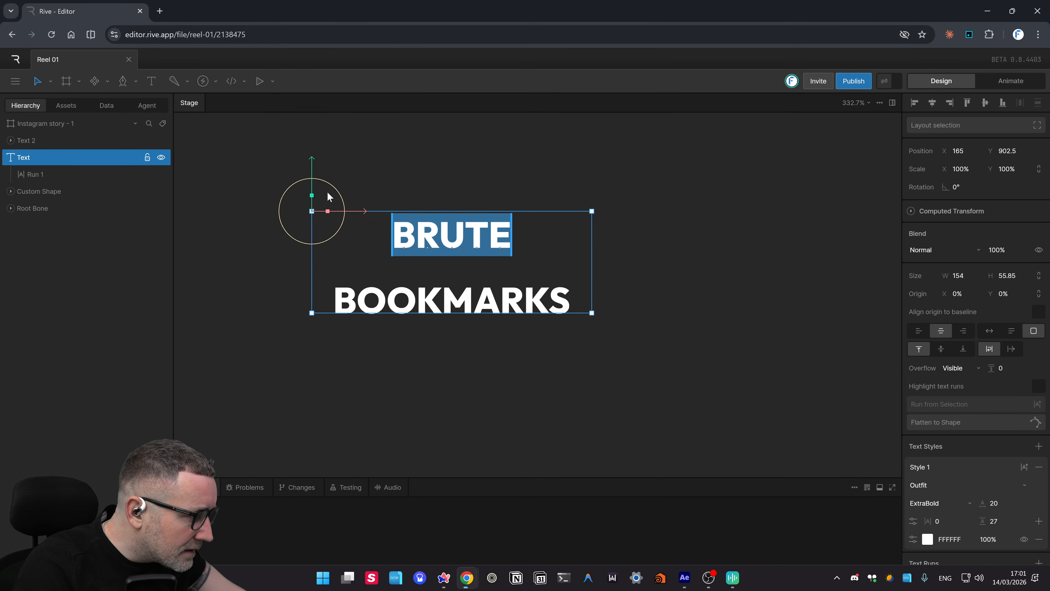
- Reselect the BRUTE text and adjust its text box, undoing an oversized resize
scroll(340, 199, down, 5)
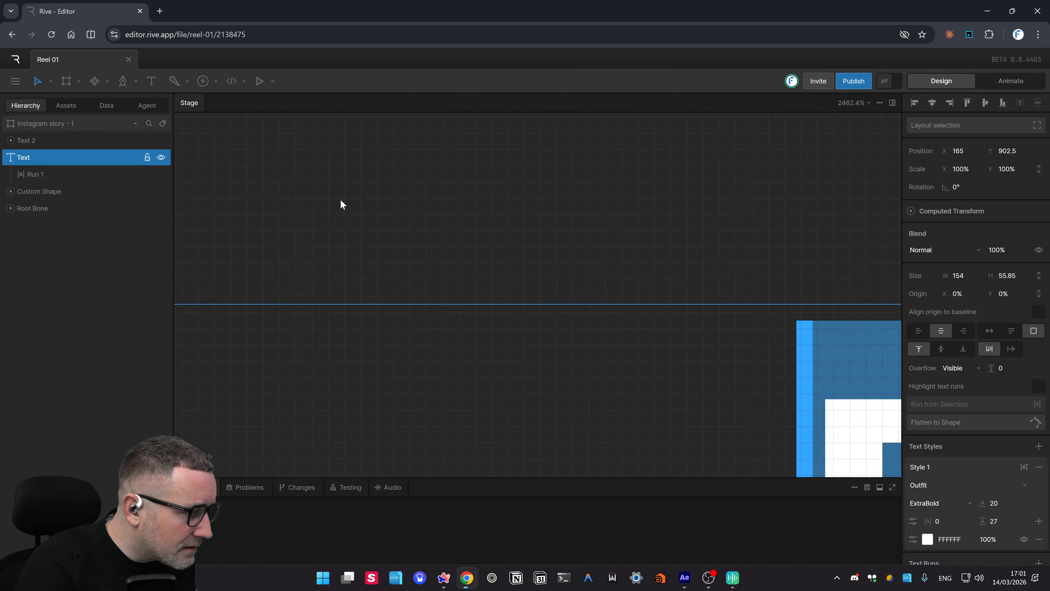
drag(391, 199, 421, 240)
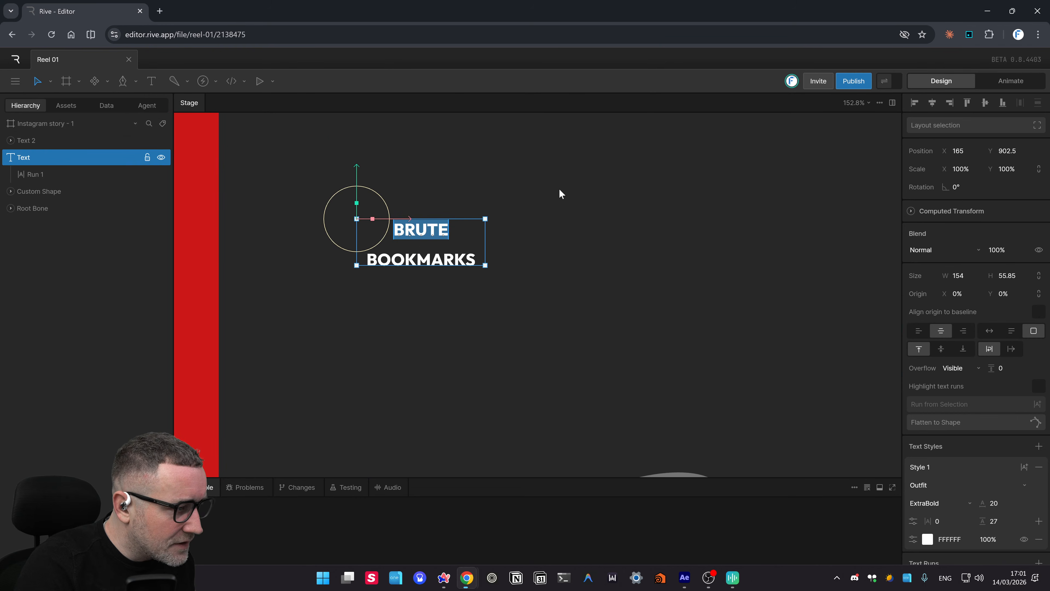
click(559, 188)
click(460, 228)
mouse_move(483, 221)
mouse_down()
mouse_move(584, 174)
mouse_move(462, 239)
mouse_move(489, 228)
mouse_up()
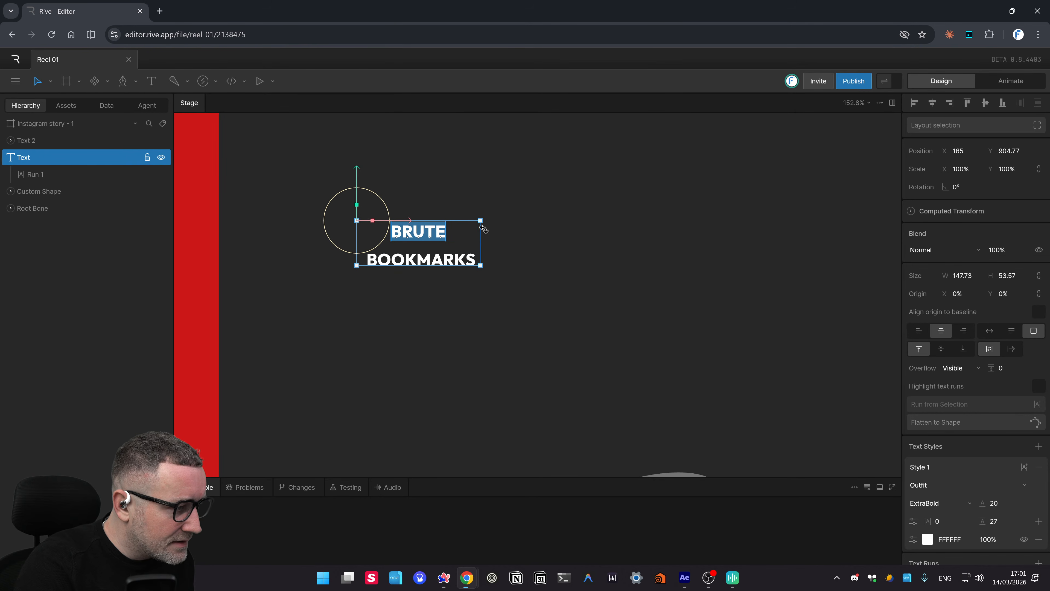
click(520, 236)
click(423, 237)
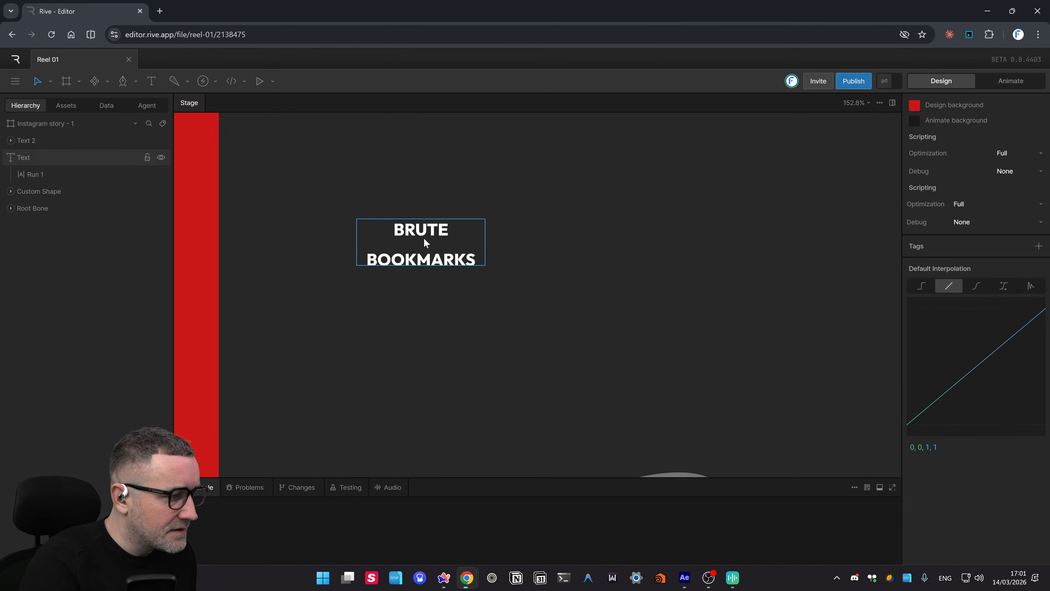
drag(489, 216, 438, 215)
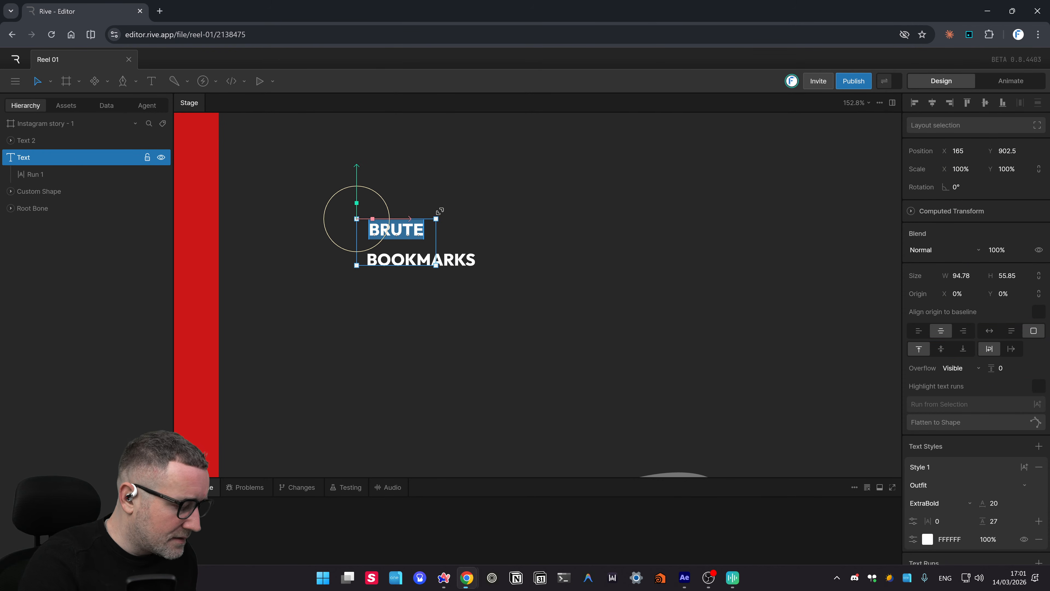
key(alt)
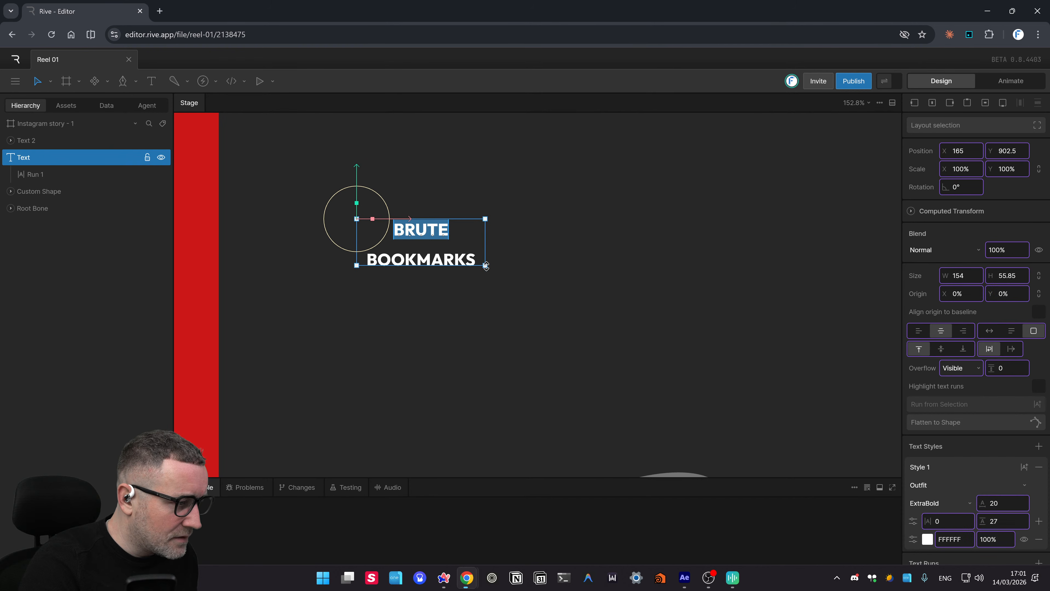
drag(485, 278, 486, 304)
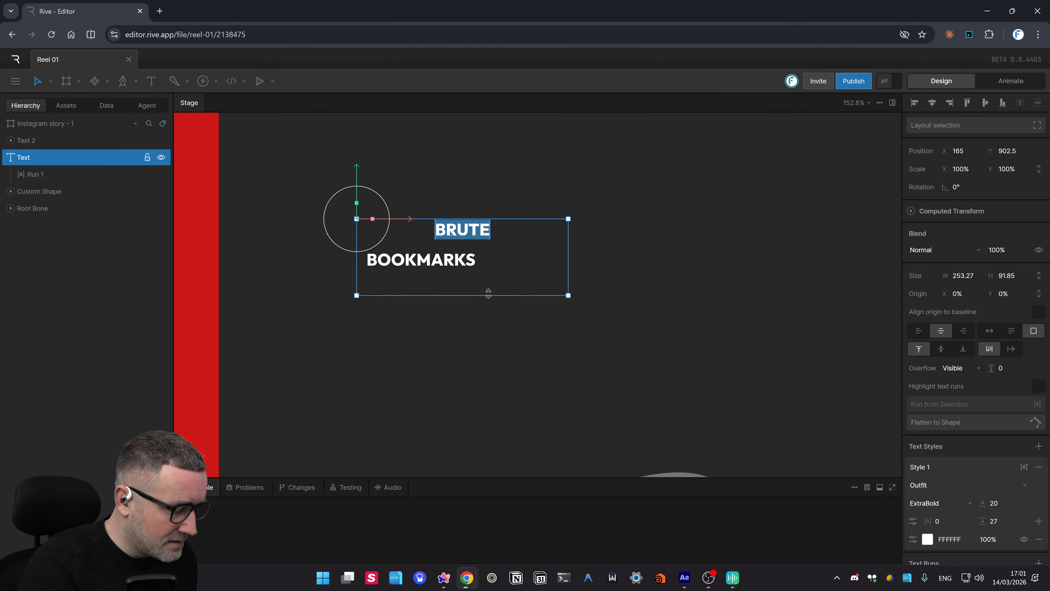
key(ctrl+z)
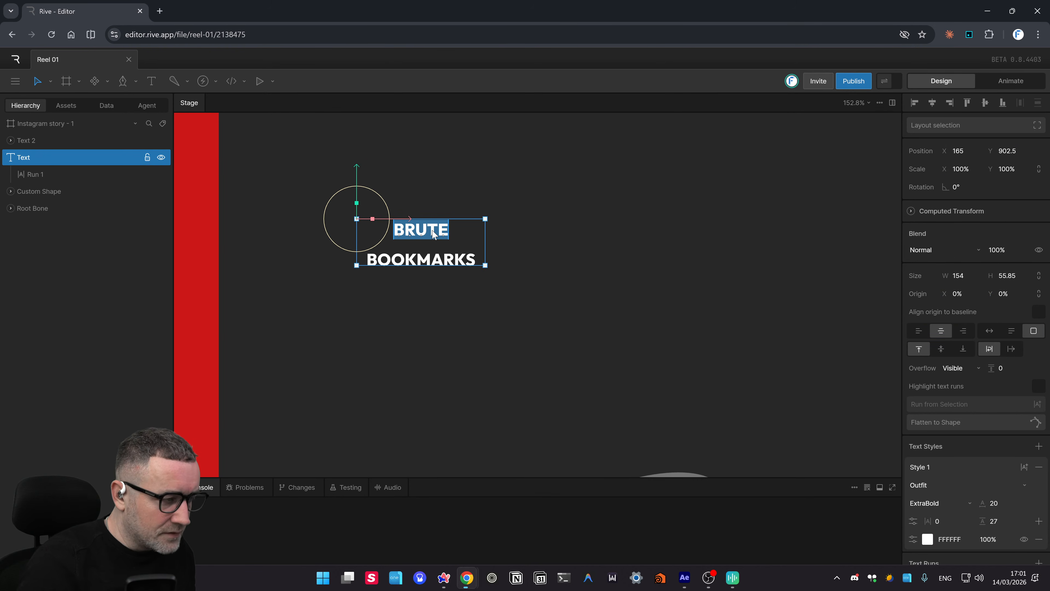
- Drag BRUTE up to Position Y 864, leaving a gap above BOOKMARKS
key(ctrl+plus)
key(ctrl+minus)
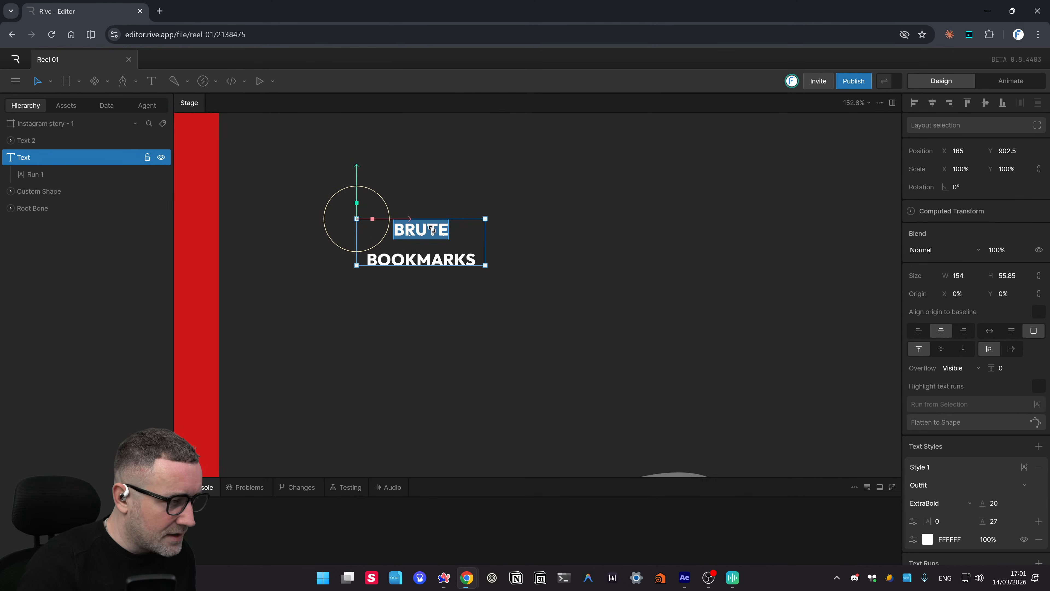
scroll(553, 188, left, 2)
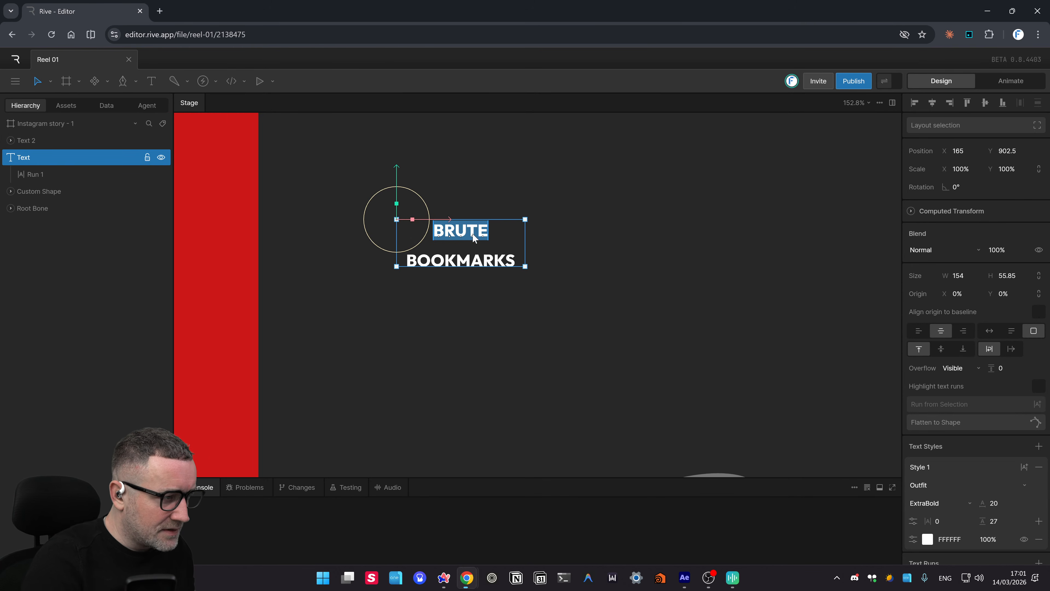
click(573, 286)
double_click(463, 230)
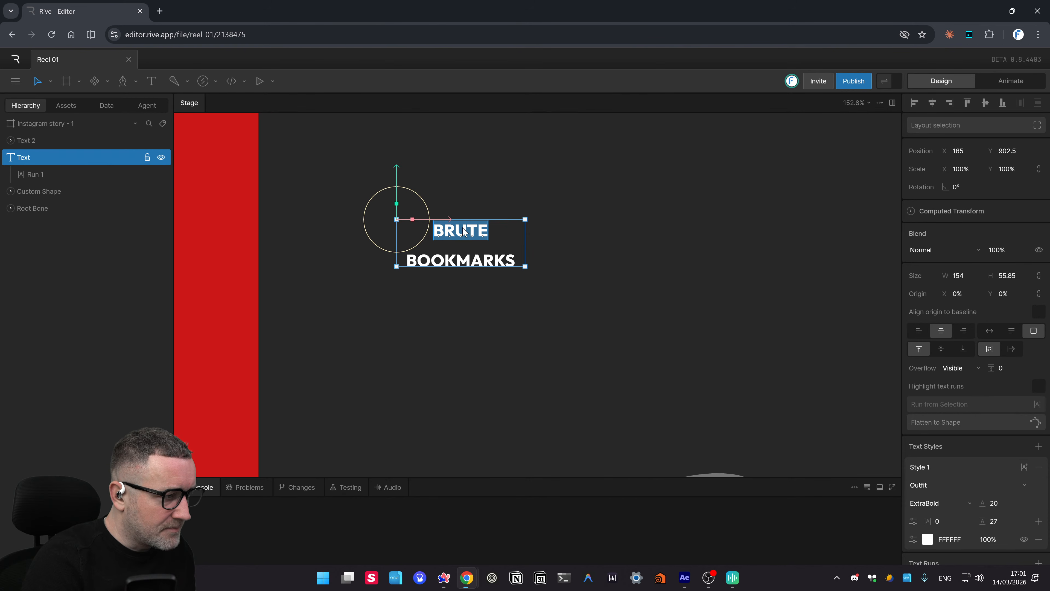
drag(398, 176, 404, 141)
click(504, 231)
double_click(463, 198)
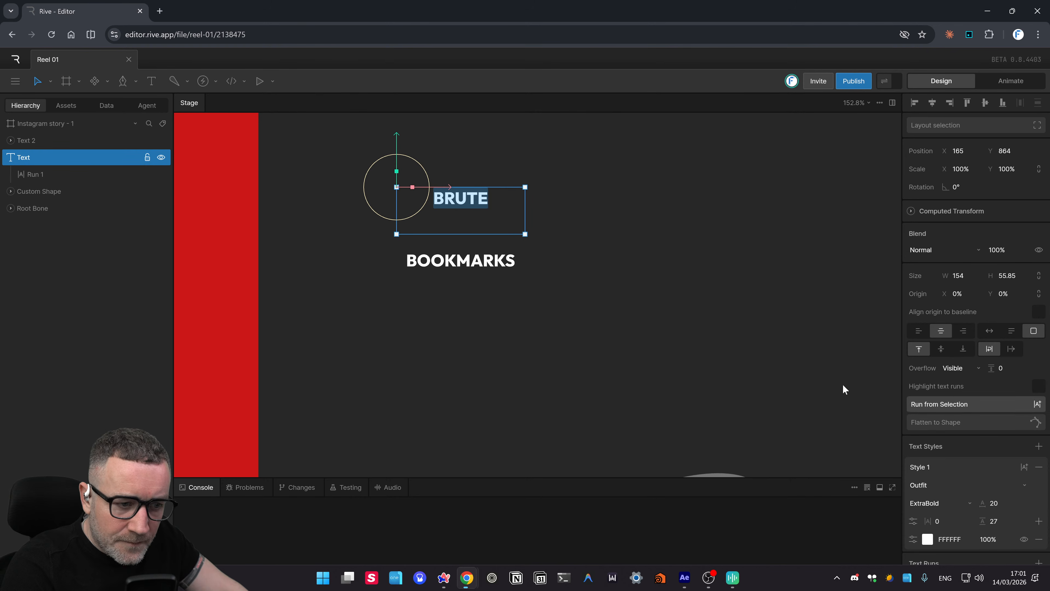
scroll(978, 464, down, 2)
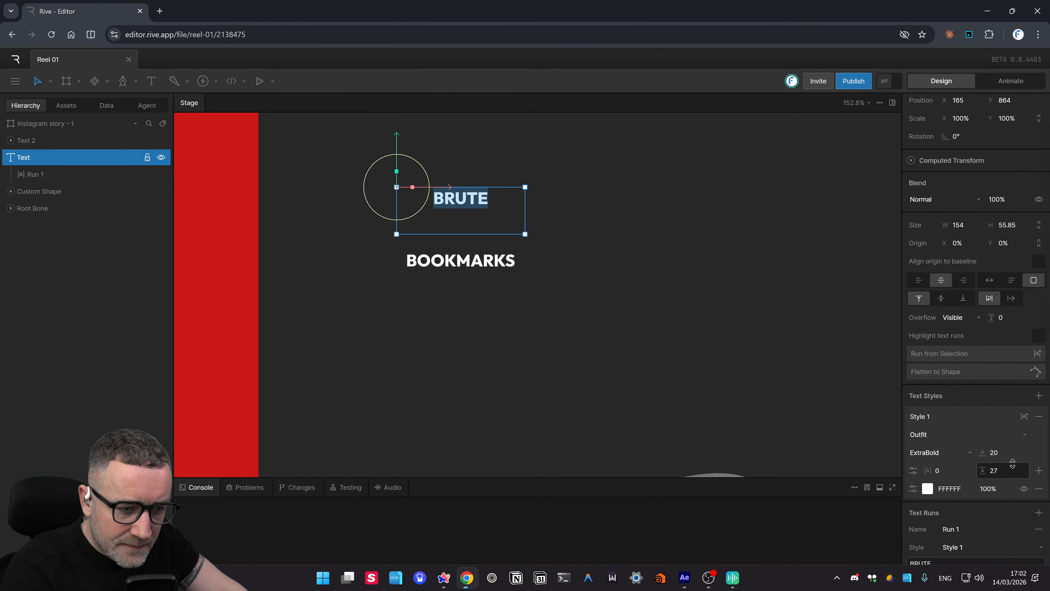
- Add a purple 905AEE fill to BRUTE's text style
scroll(977, 496, down, 2)
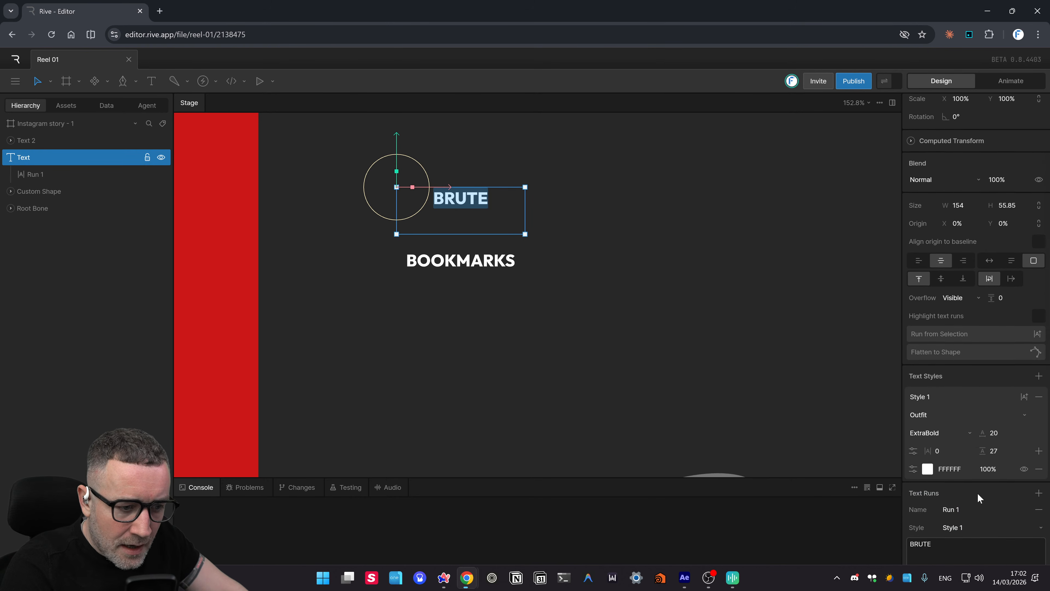
scroll(835, 384, down, 2)
scroll(1038, 391, down, 1)
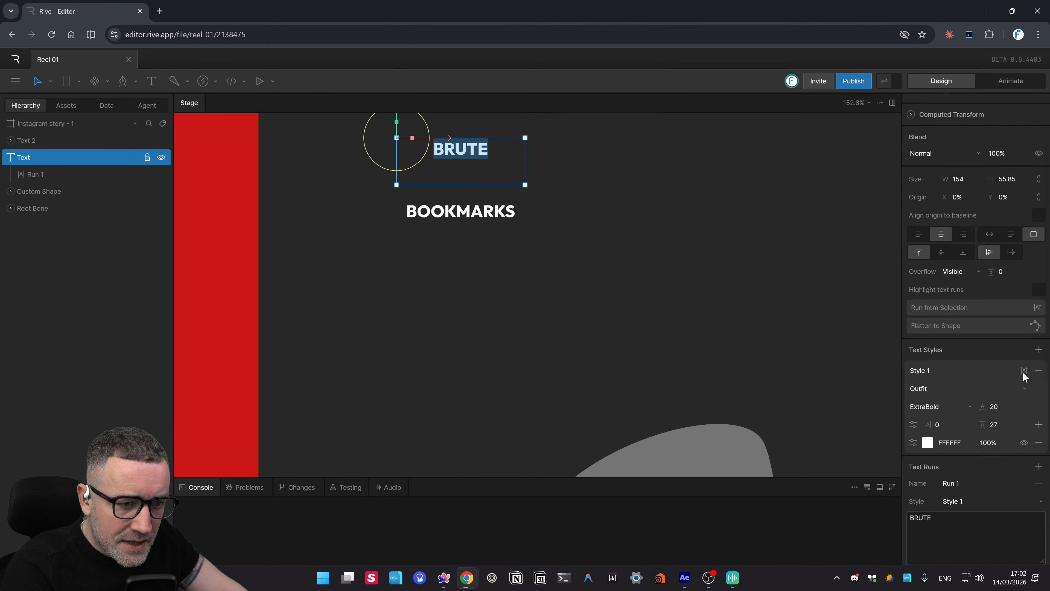
click(1039, 424)
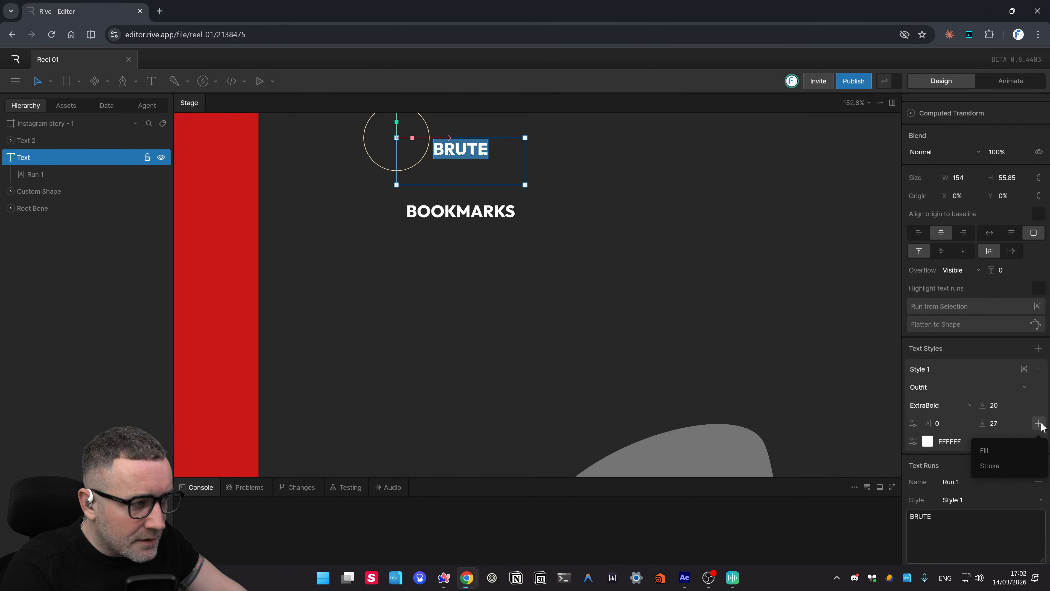
click(1042, 423)
click(1041, 423)
click(1042, 423)
click(1042, 424)
click(1041, 423)
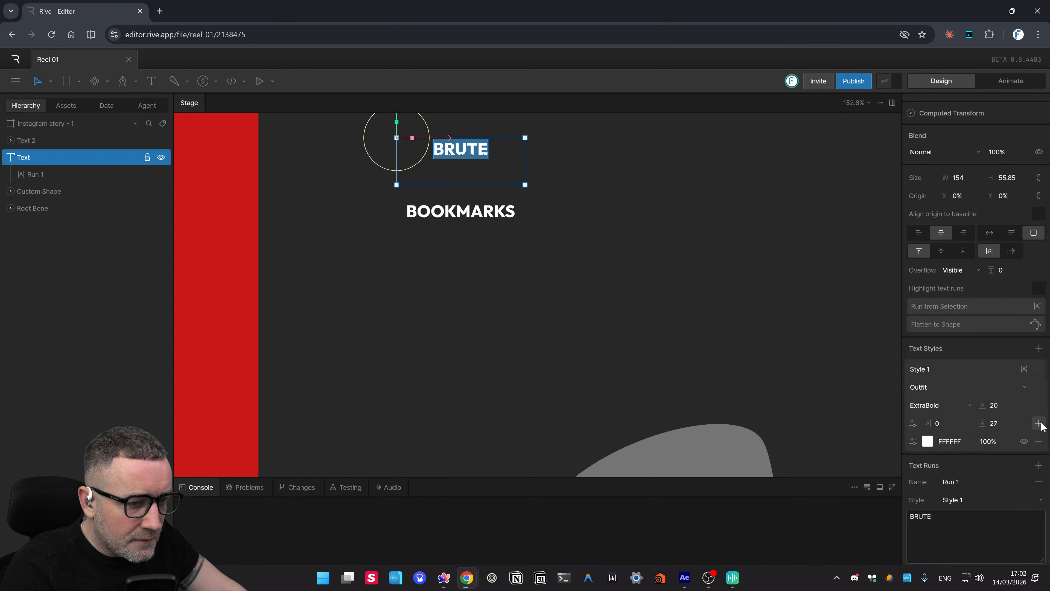
click(1039, 423)
click(1005, 450)
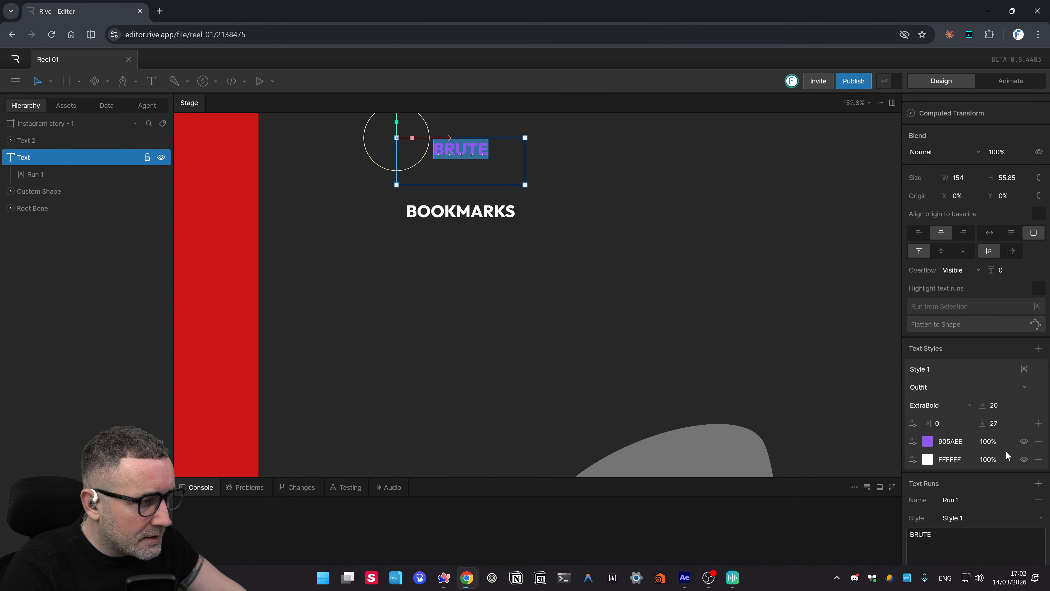
- Add a teal 4CBE9C outline stroke to BRUTE
click(1039, 423)
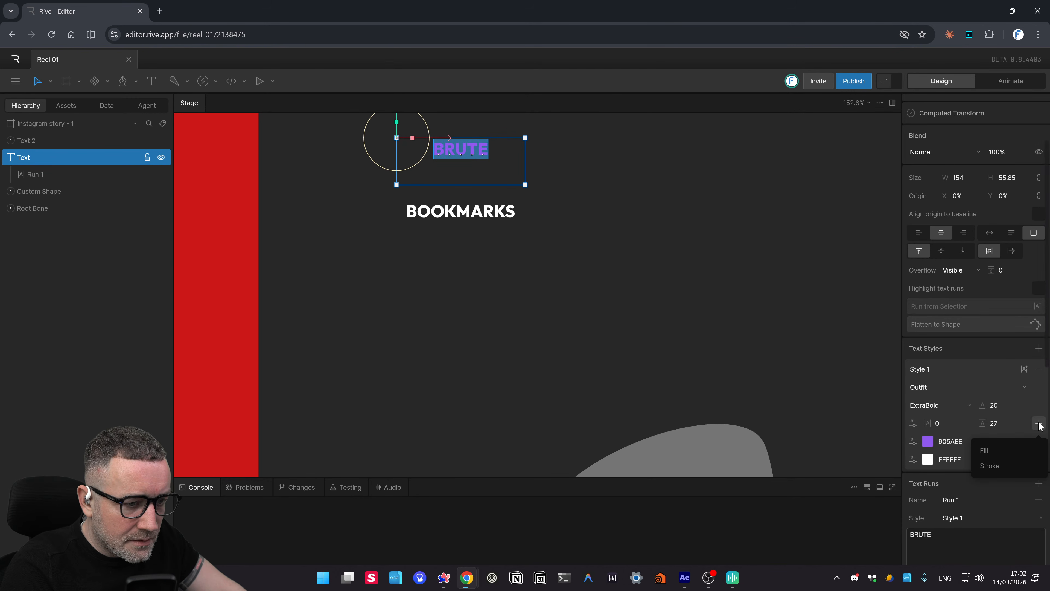
click(1006, 464)
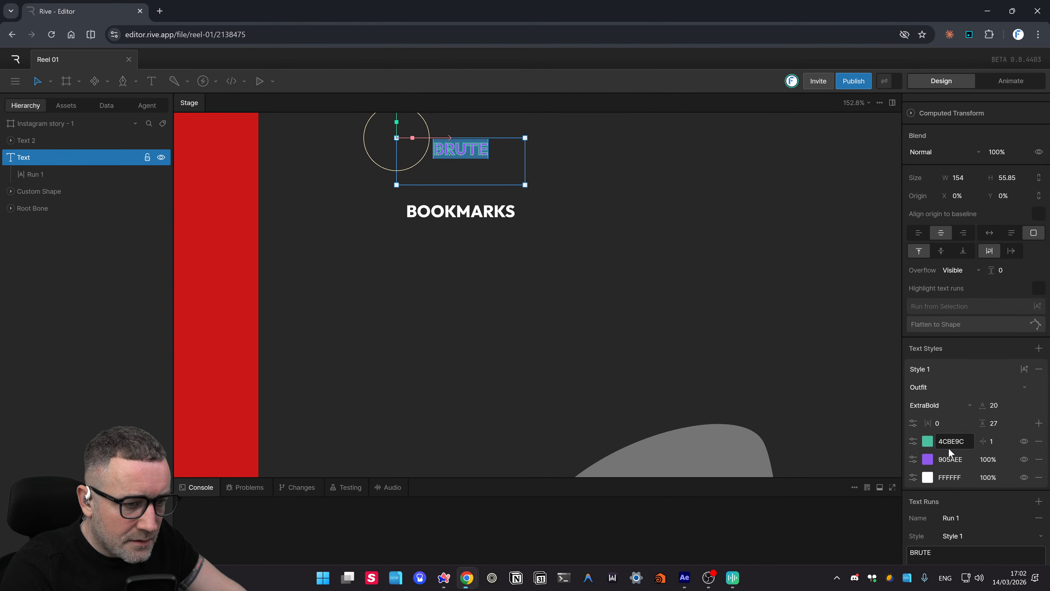
scroll(1022, 445, down, 2)
scroll(880, 429, down, 1)
scroll(825, 405, down, 1)
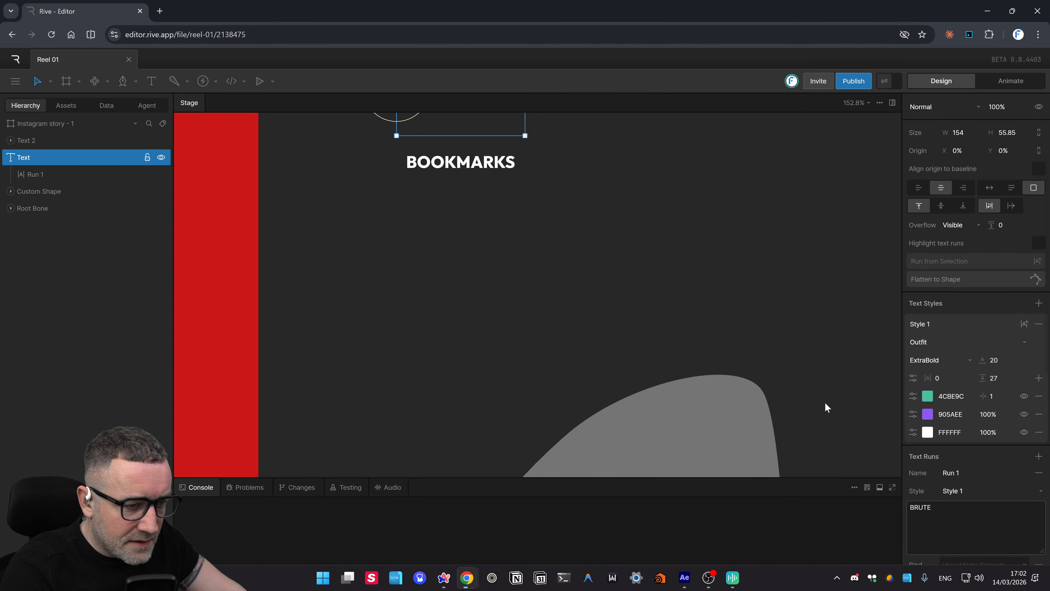
scroll(563, 310, up, 3)
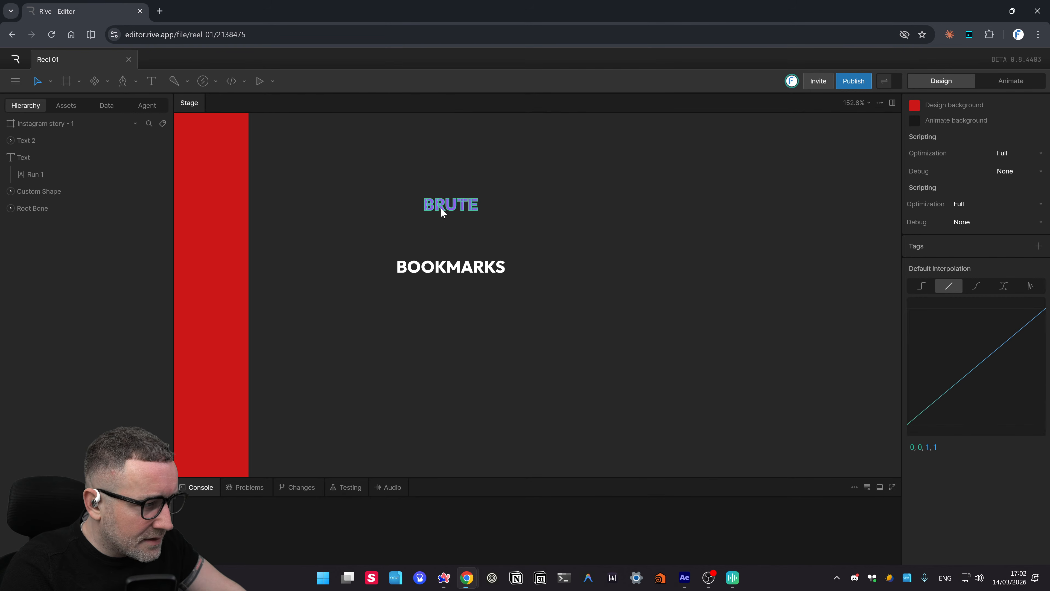
- Frame BRUTE with F and select BOOKMARKS to check its position at 165, 980
click(442, 209)
key(f)
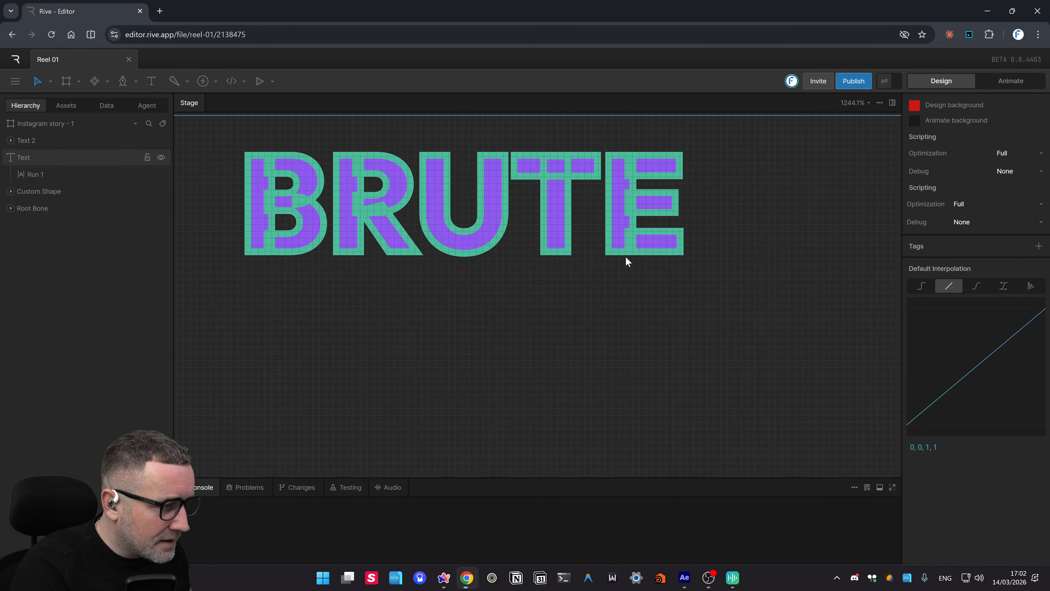
scroll(626, 257, up, 1)
scroll(622, 259, down, 6)
drag(623, 262, 619, 203)
scroll(617, 163, down, 2)
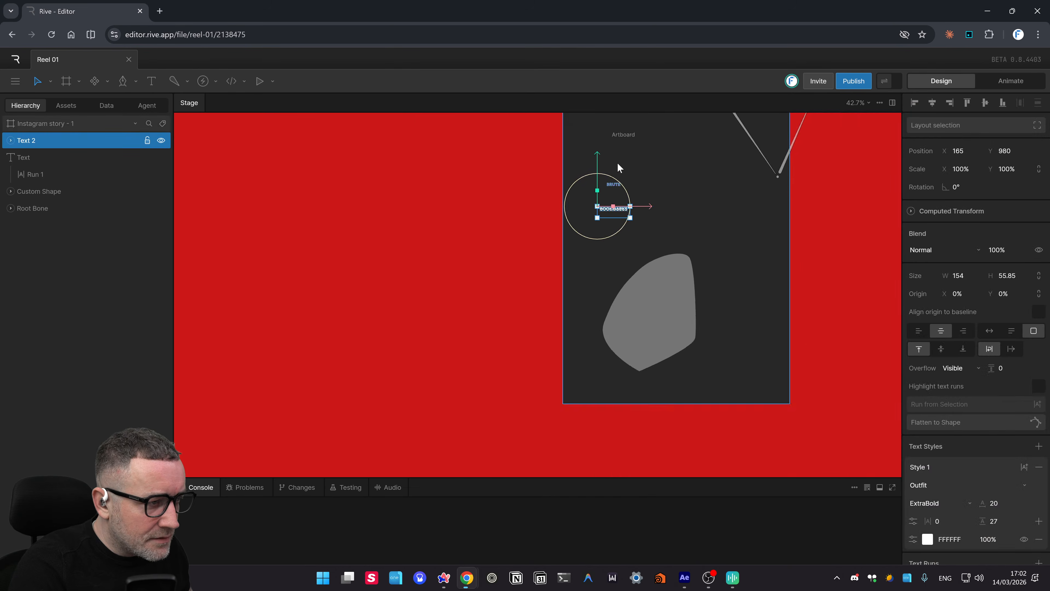
scroll(632, 182, up, 4)
scroll(642, 246, down, 3)
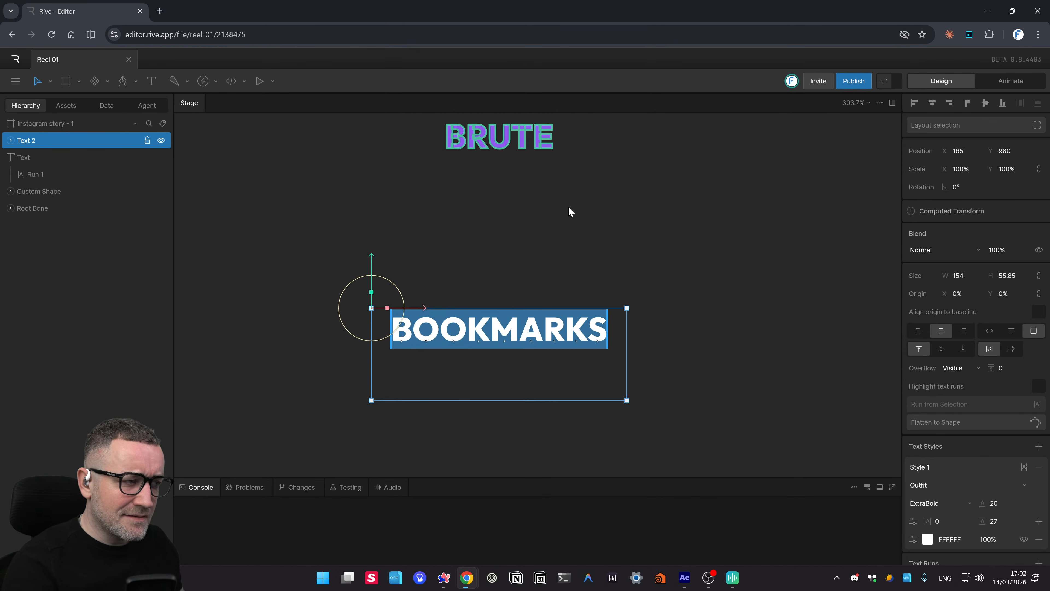
scroll(568, 220, down, 2)
scroll(564, 231, up, 3)
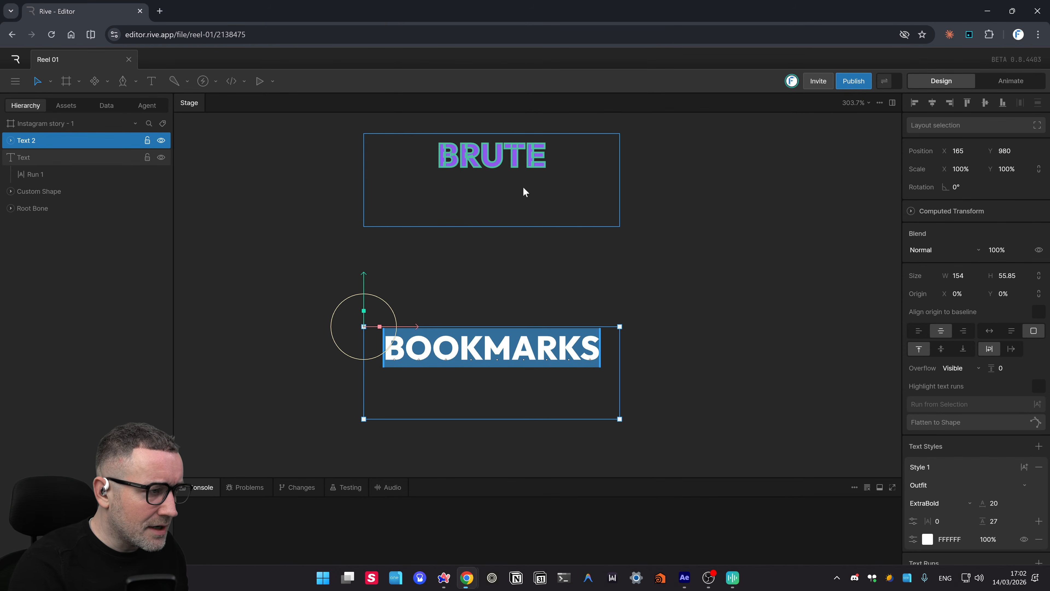
scroll(511, 192, down, 4)
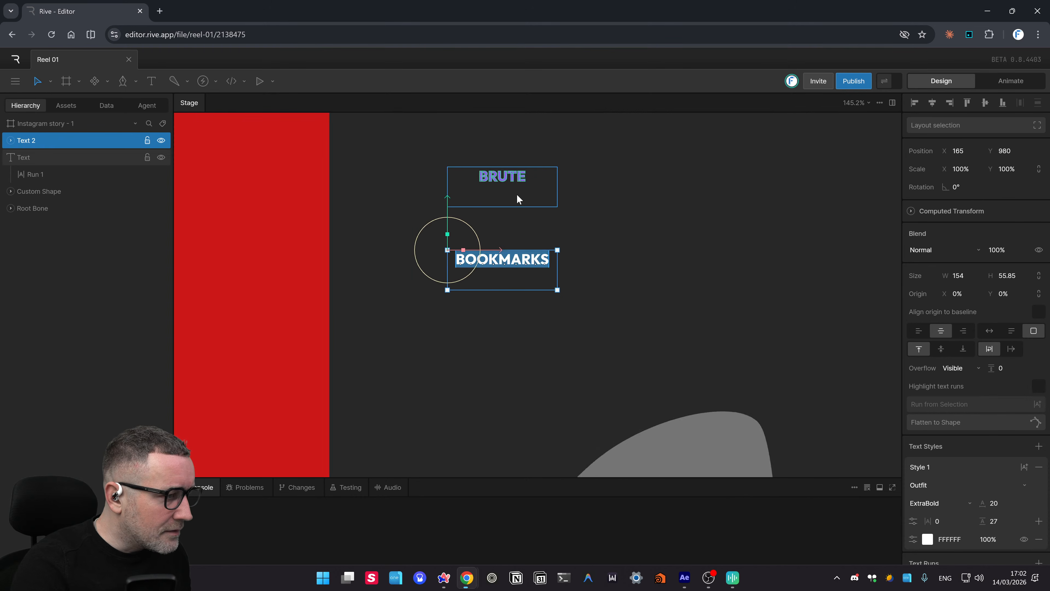
scroll(517, 193, down, 3)
scroll(560, 207, up, 4)
scroll(525, 333, down, 1)
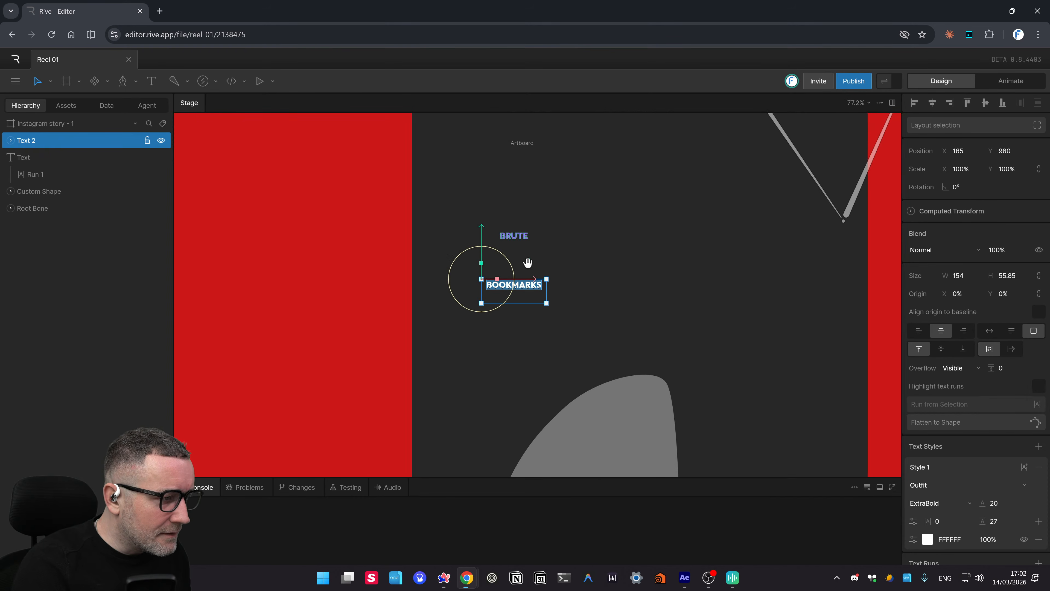
- Reselect the BRUTE text layer and bring its text box back into view
click(513, 233)
scroll(533, 235, down, 3)
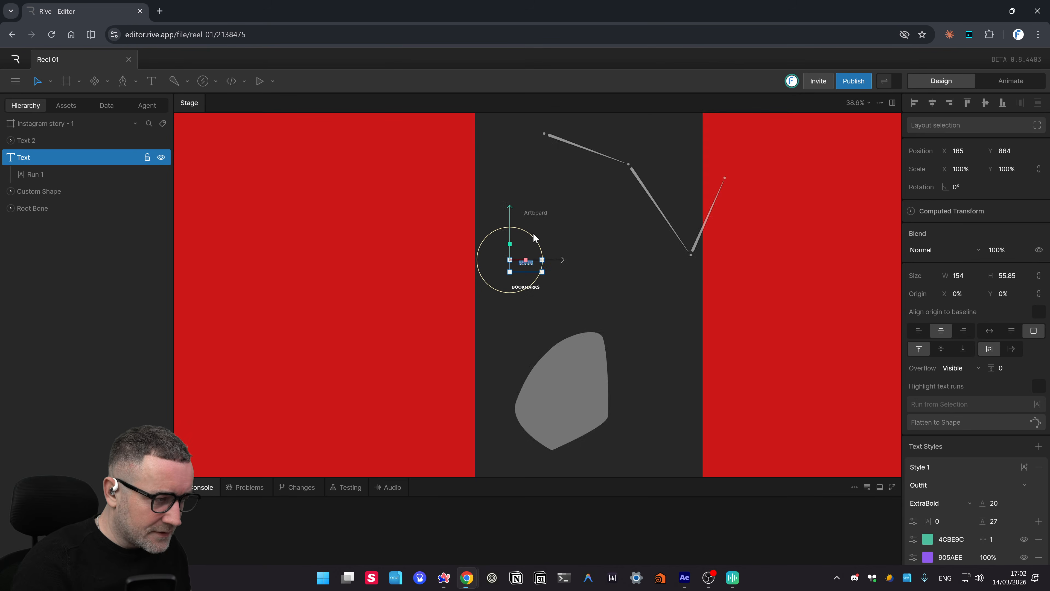
scroll(533, 235, down, 3)
scroll(534, 235, up, 9)
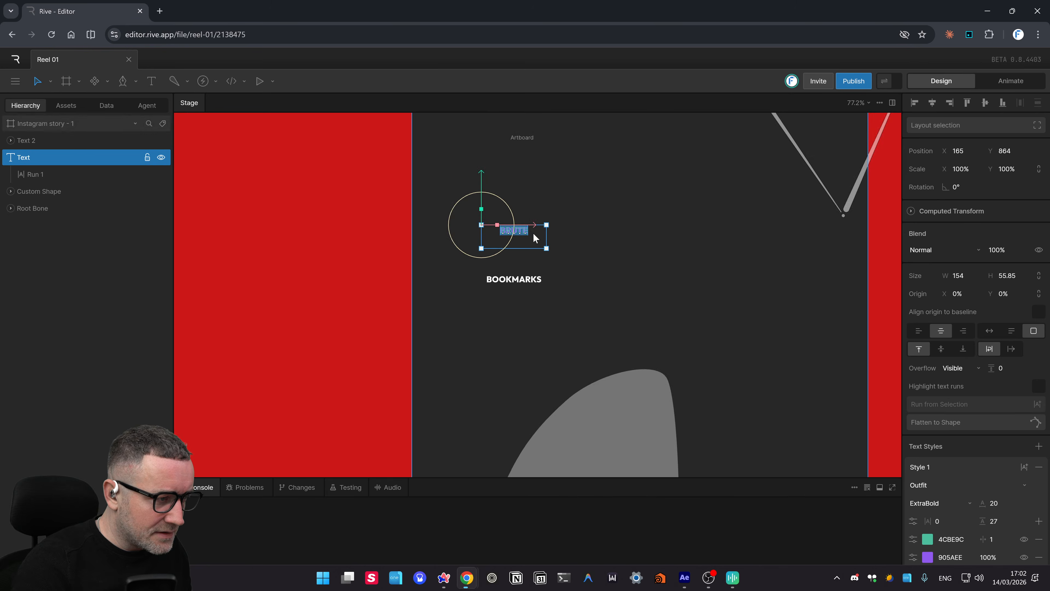
scroll(534, 235, up, 3)
drag(568, 204, 586, 334)
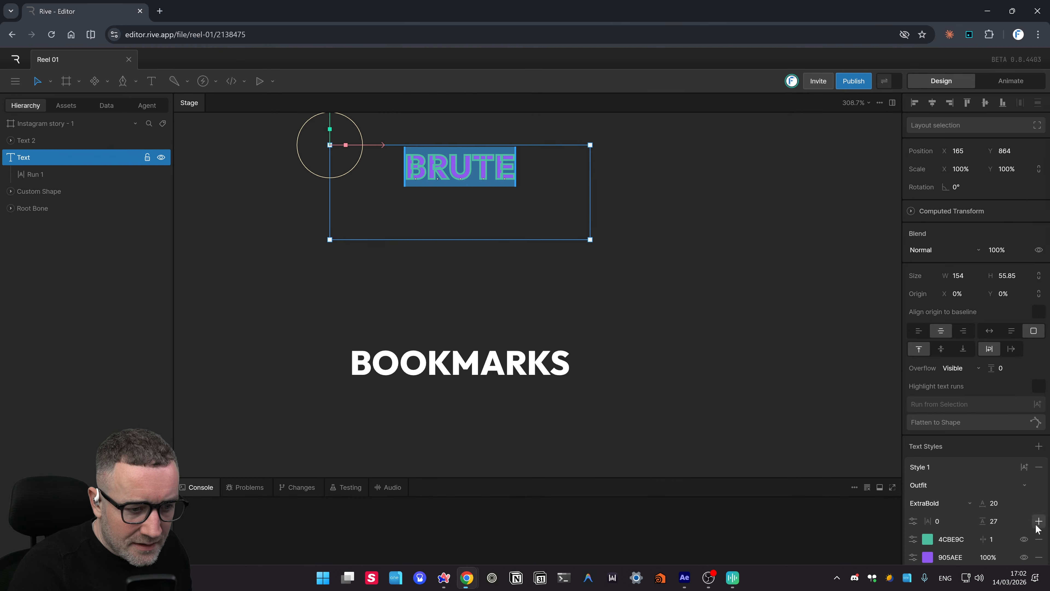
scroll(972, 420, down, 3)
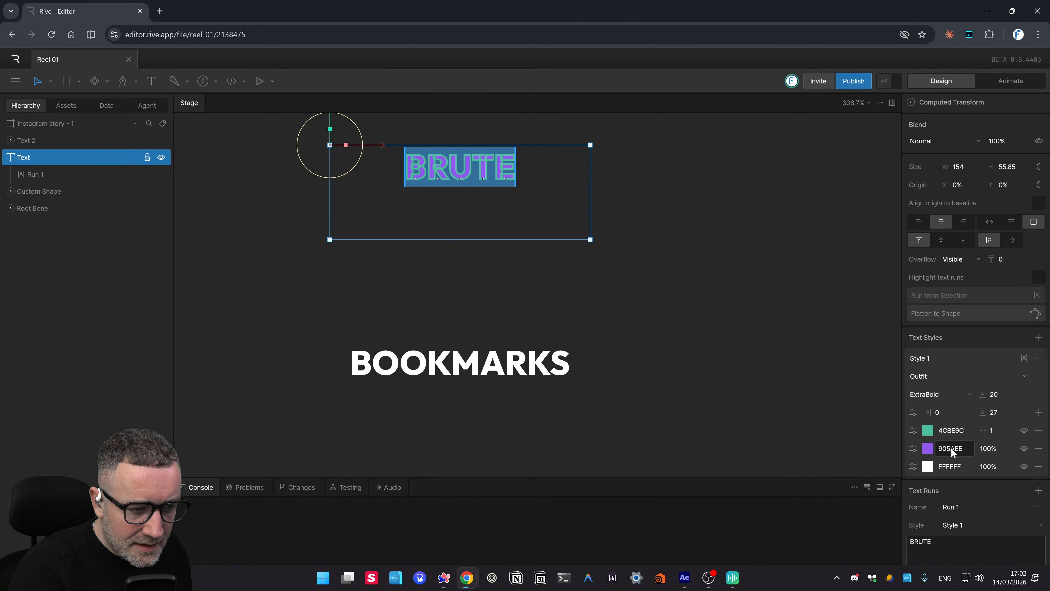
mouse_move(951, 447)
mouse_down()
mouse_move(959, 418)
mouse_move(928, 442)
mouse_move(934, 435)
mouse_up()
drag(487, 300, 489, 302)
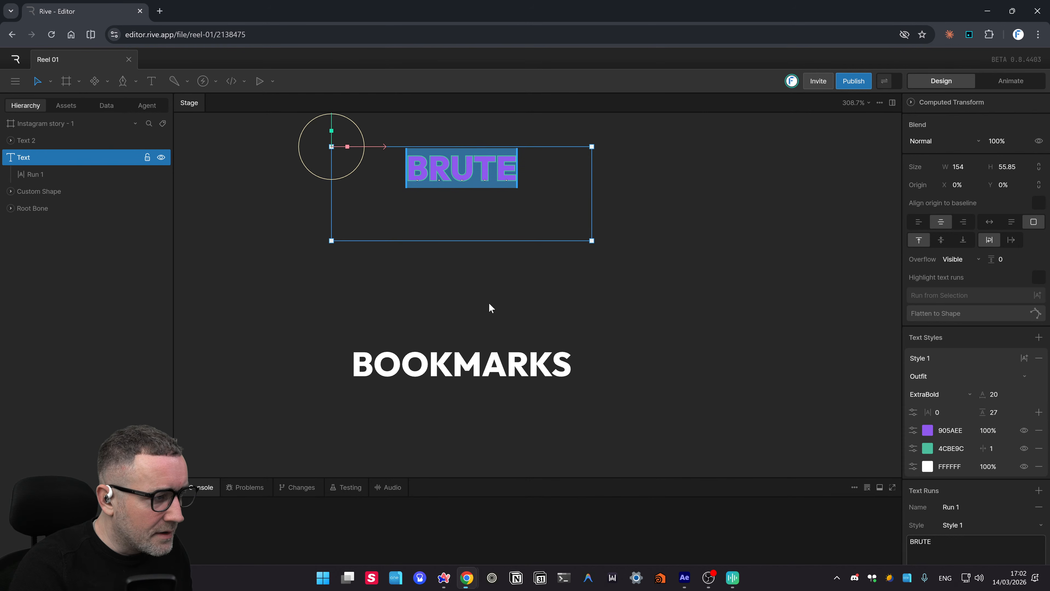
click(492, 250)
scroll(595, 259, up, 3)
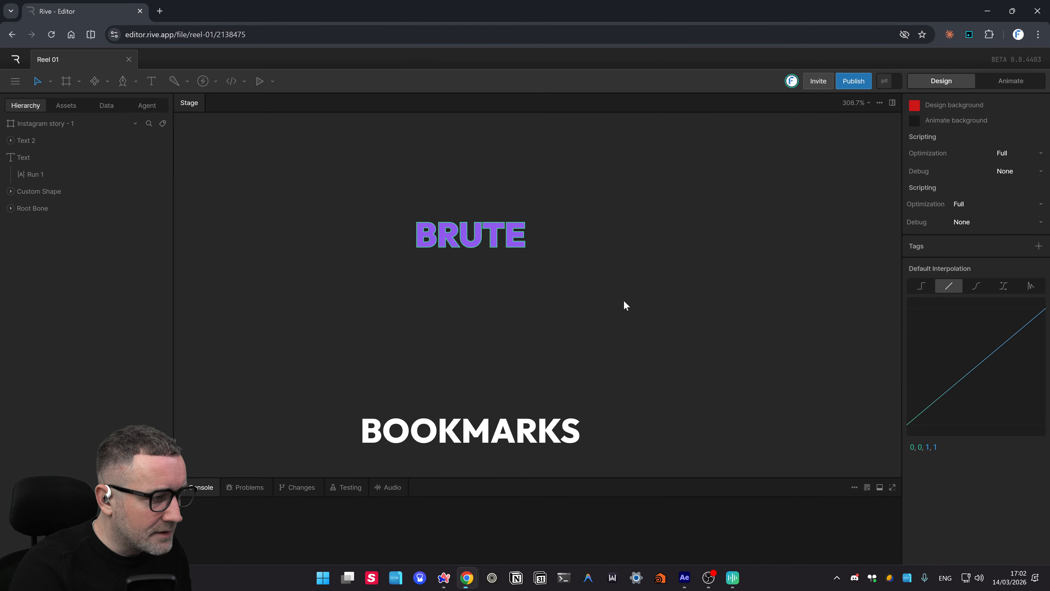
click(441, 239)
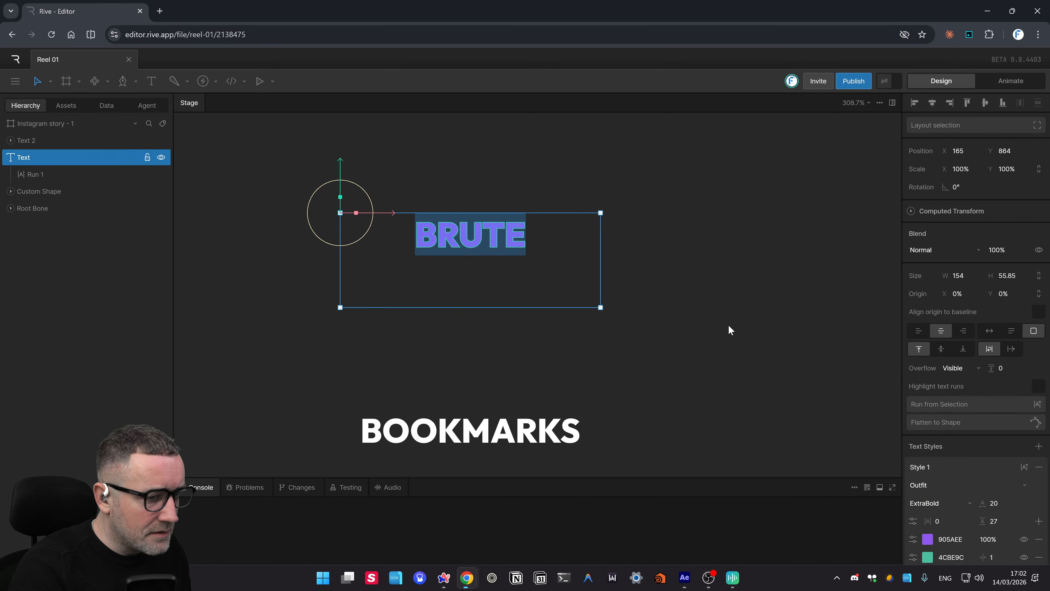
click(528, 322)
click(437, 241)
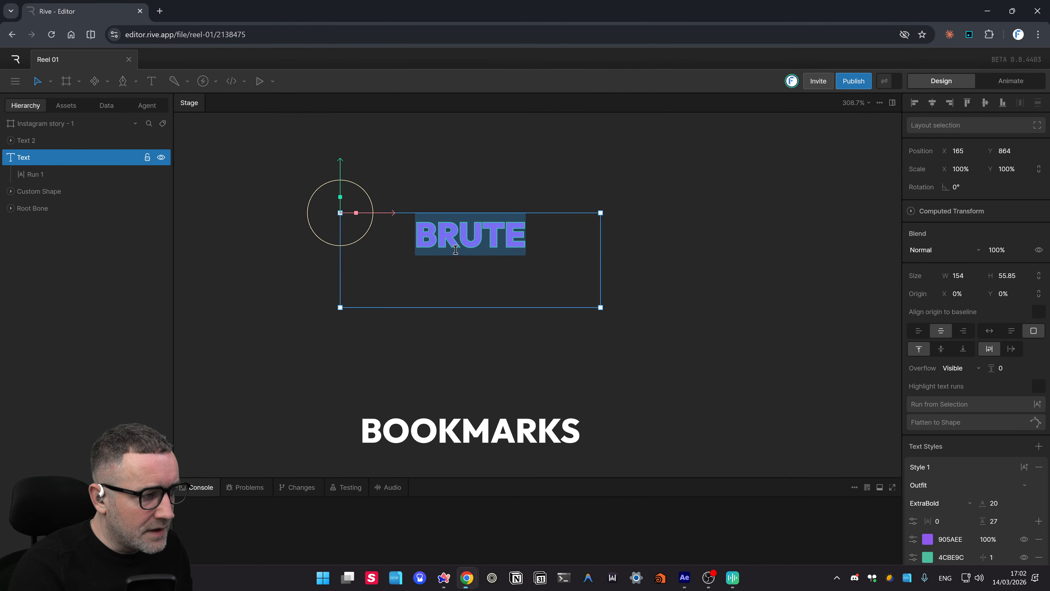
scroll(1024, 429, down, 2)
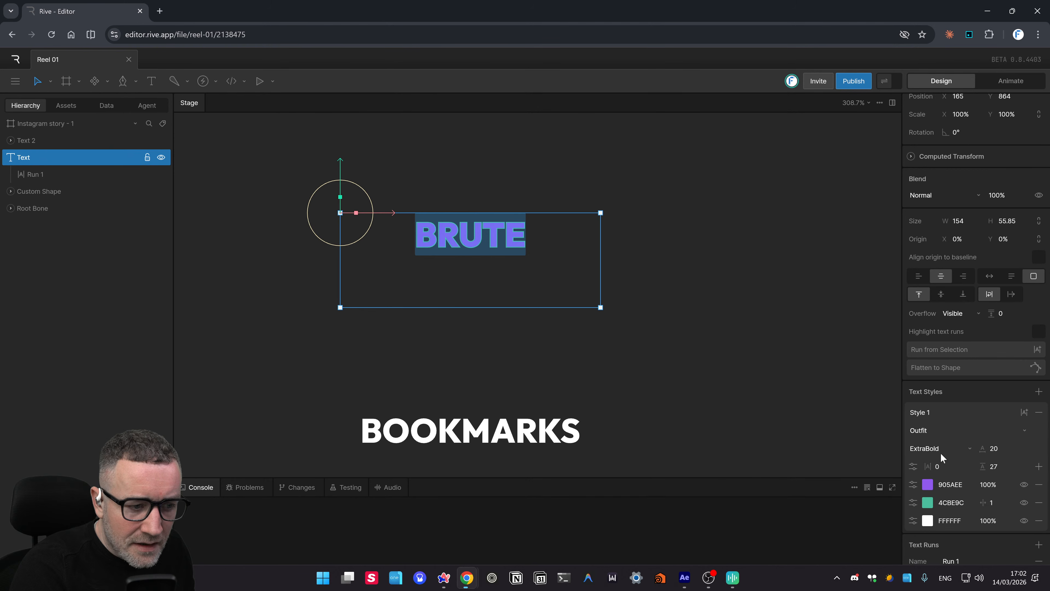
click(959, 432)
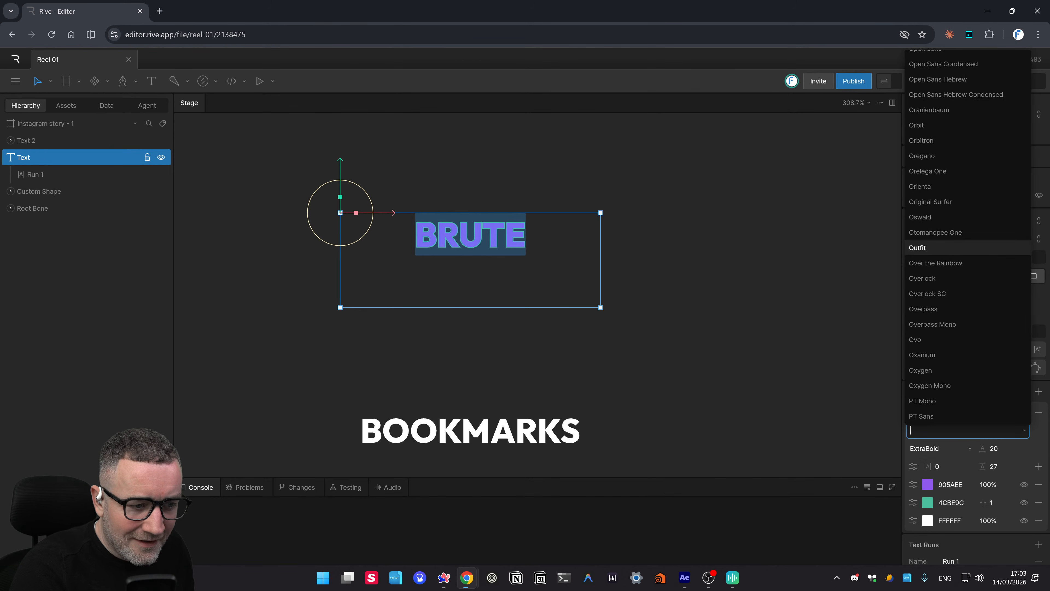
click(673, 421)
click(445, 239)
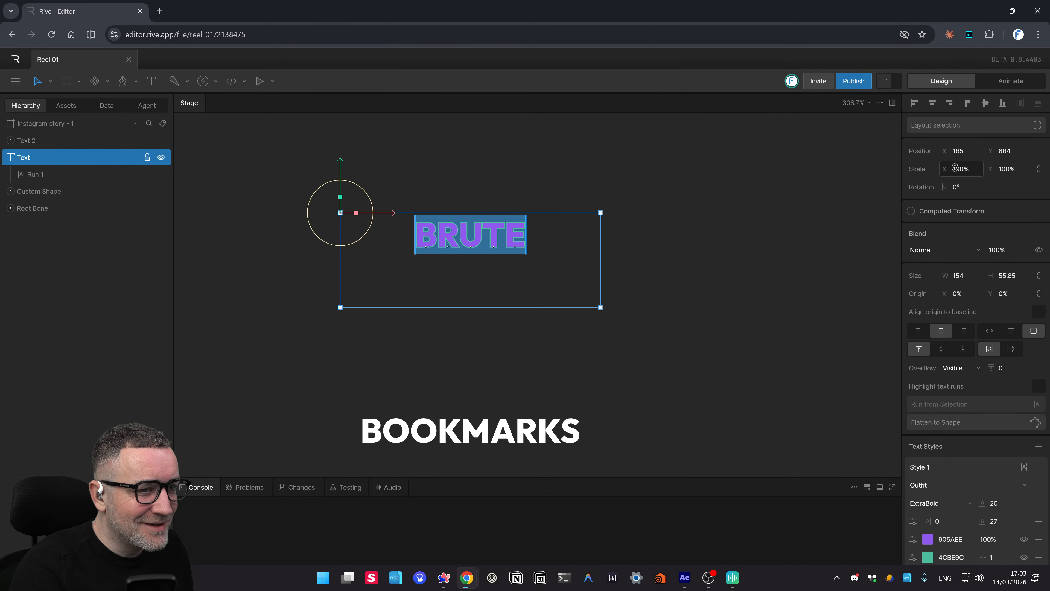
drag(965, 169, 989, 173)
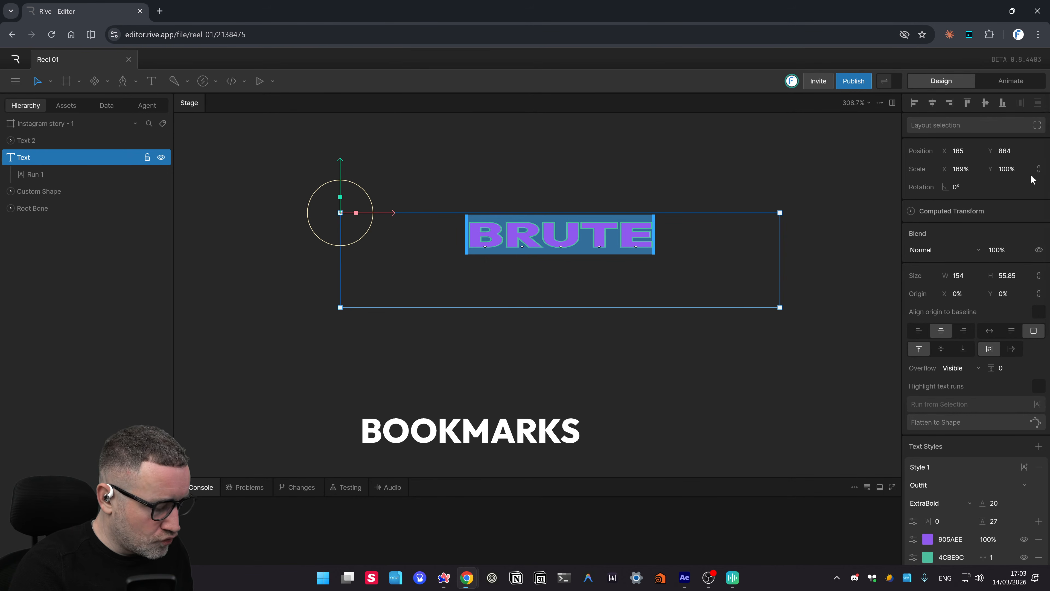
key(ctrl+z)
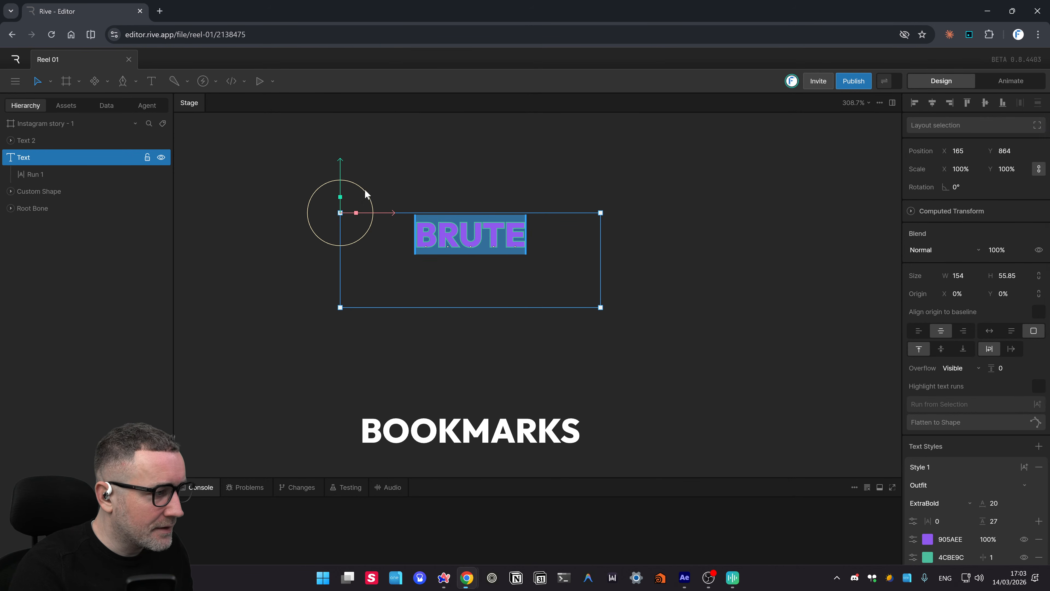
click(365, 202)
click(480, 237)
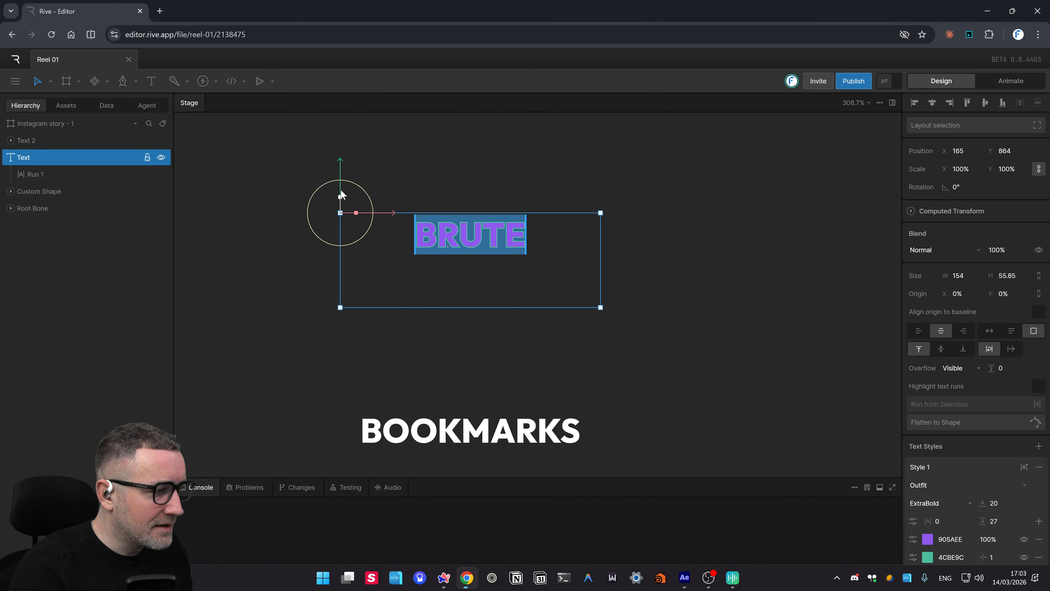
drag(341, 192, 348, 117)
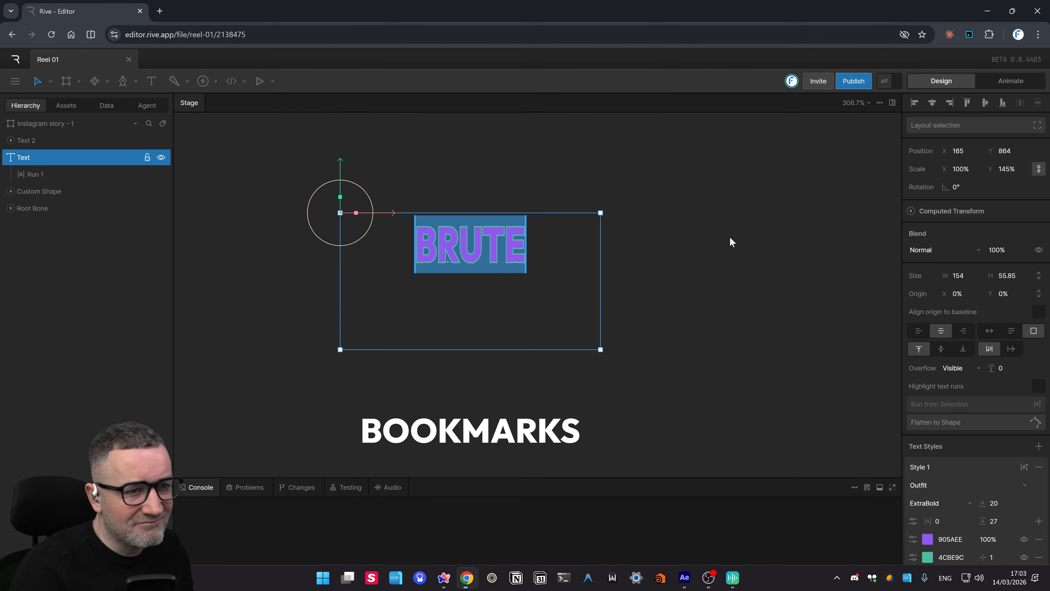
key(ctrl+z)
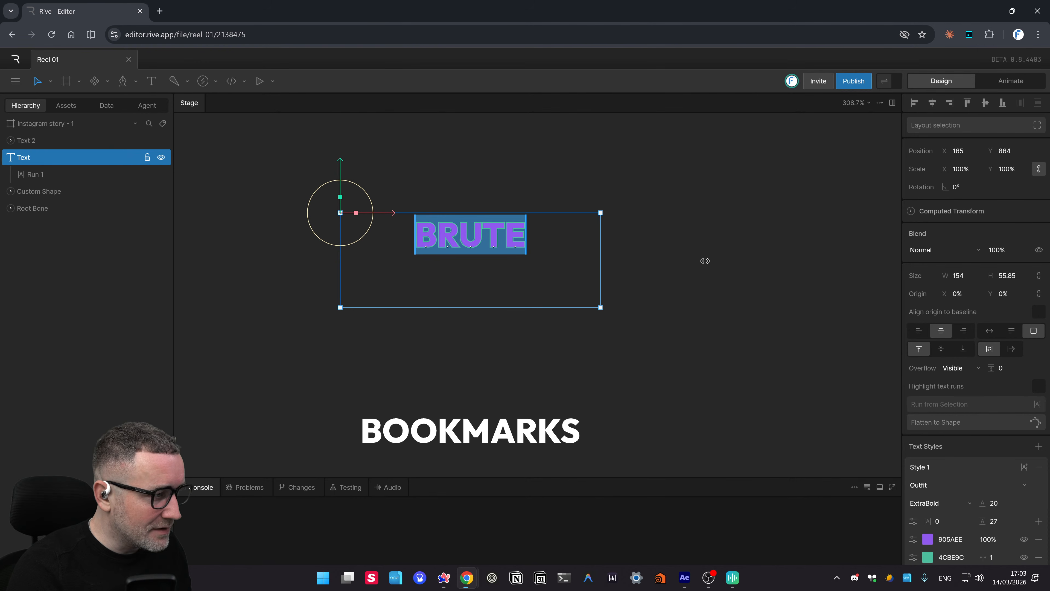
drag(1004, 169, 1003, 143)
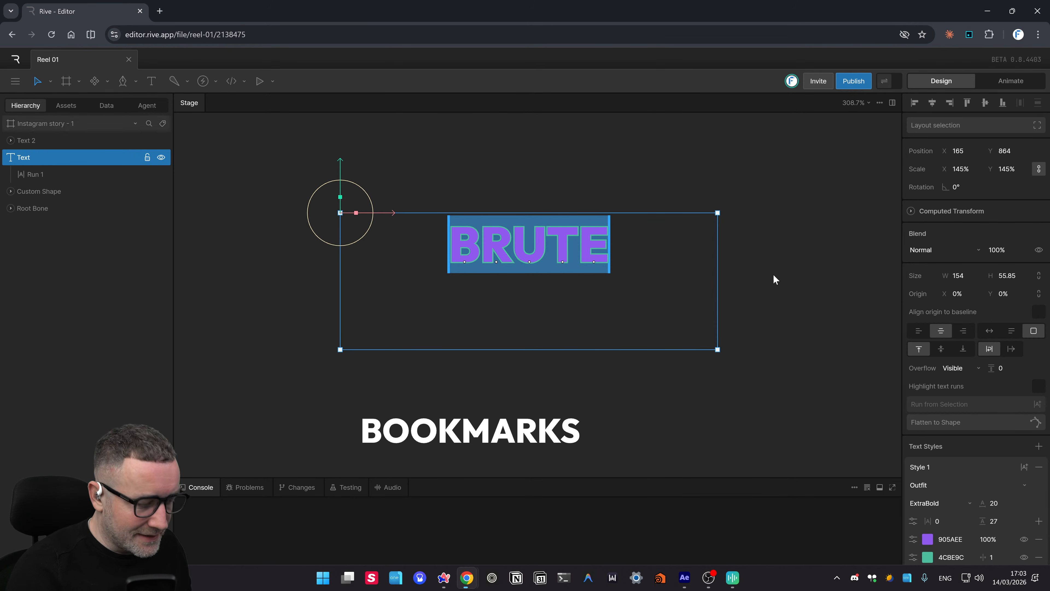
key(ctrl+z)
key(Escape)
- Remove the 905AEE fill and 4CBE9C stroke rows from BRUTE, keeping only white FFFFFF
click(506, 244)
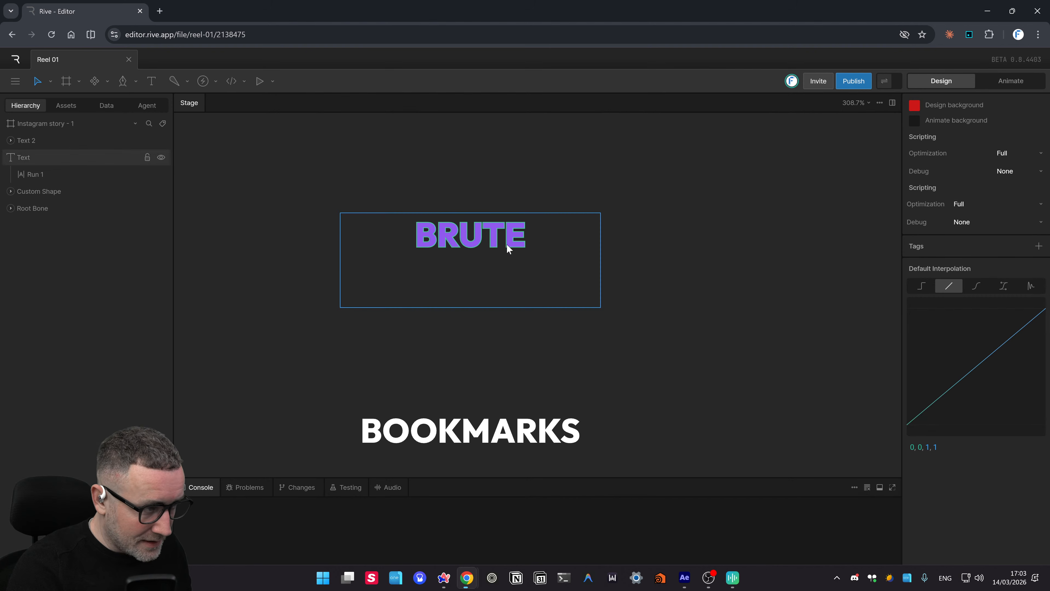
scroll(968, 408, down, 3)
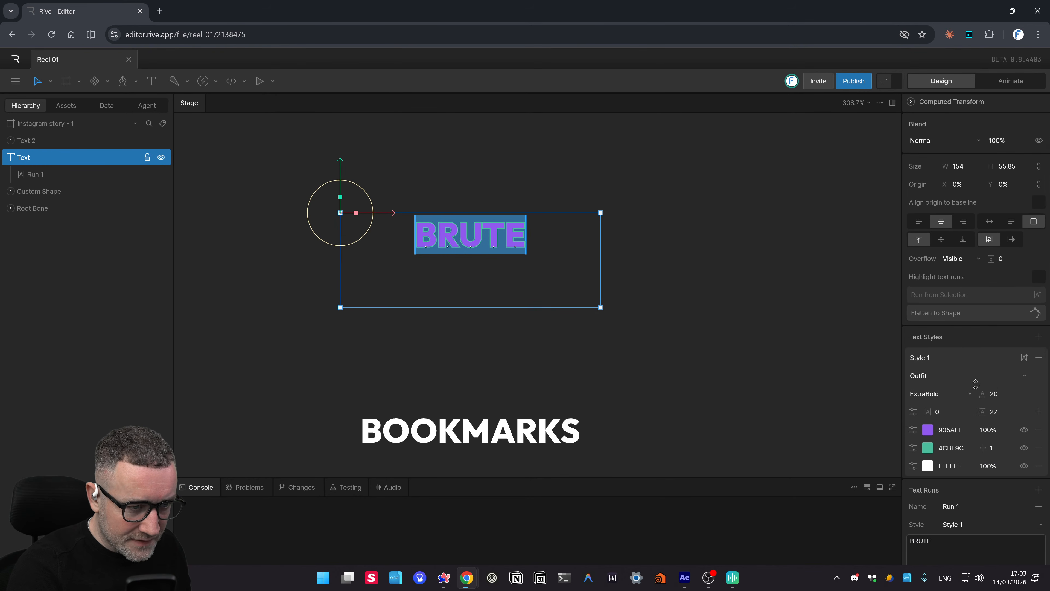
scroll(1004, 479, down, 3)
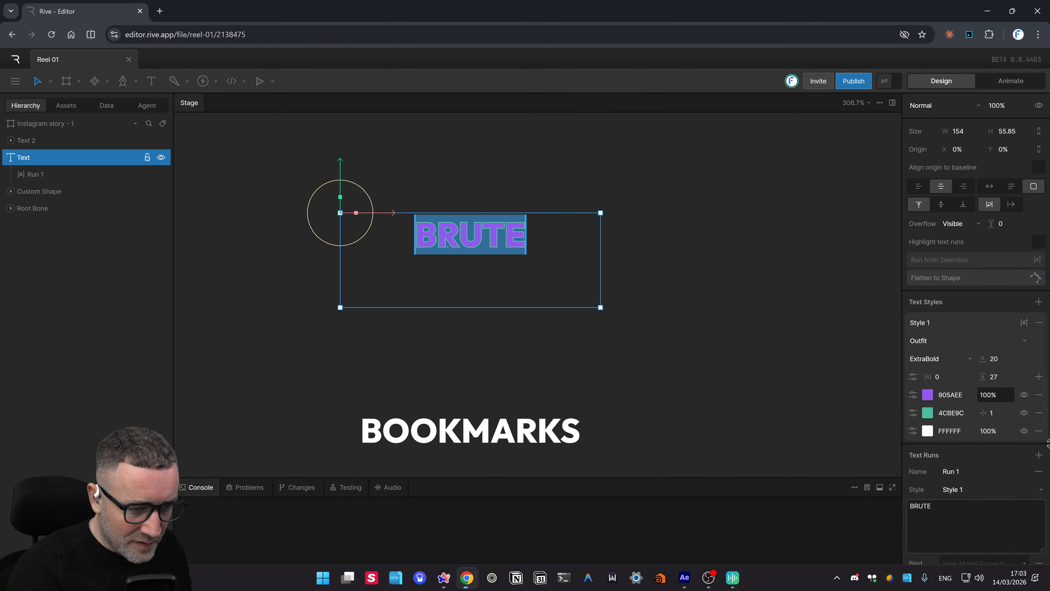
scroll(1000, 443, down, 4)
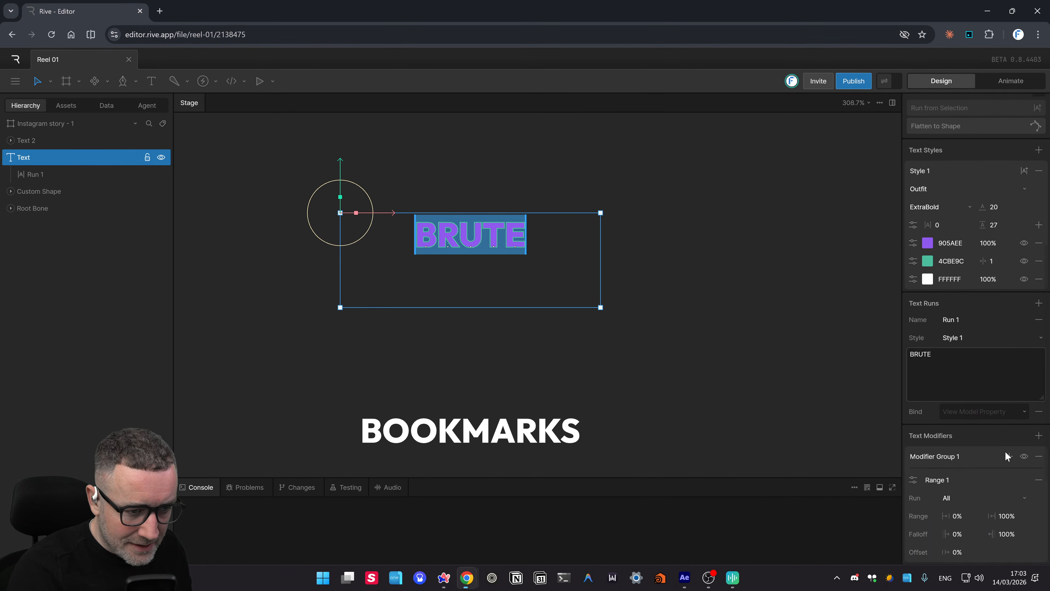
scroll(1007, 454, down, 3)
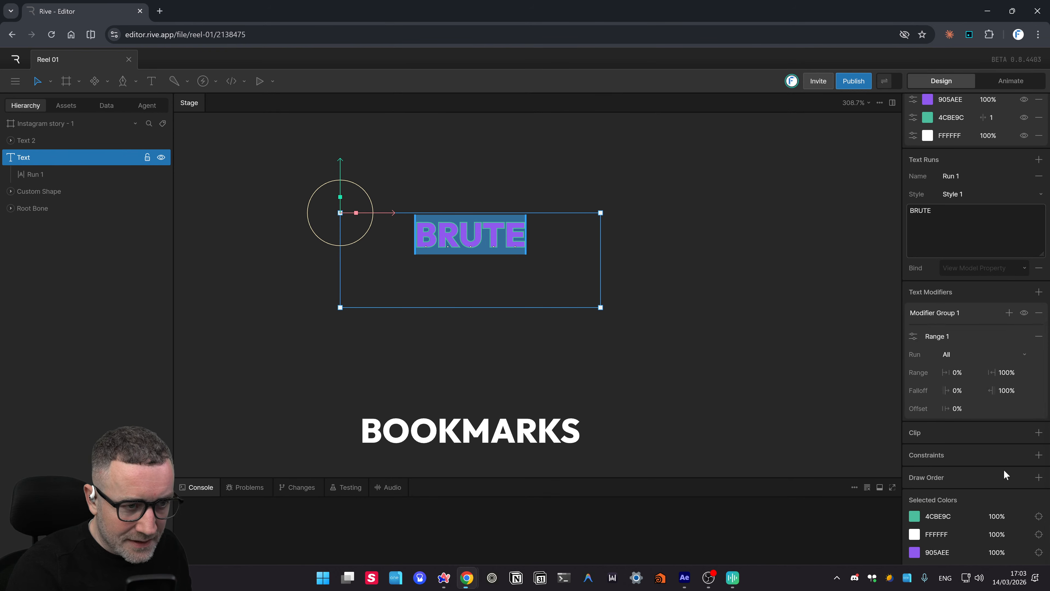
scroll(958, 219, up, 3)
scroll(985, 240, up, 1)
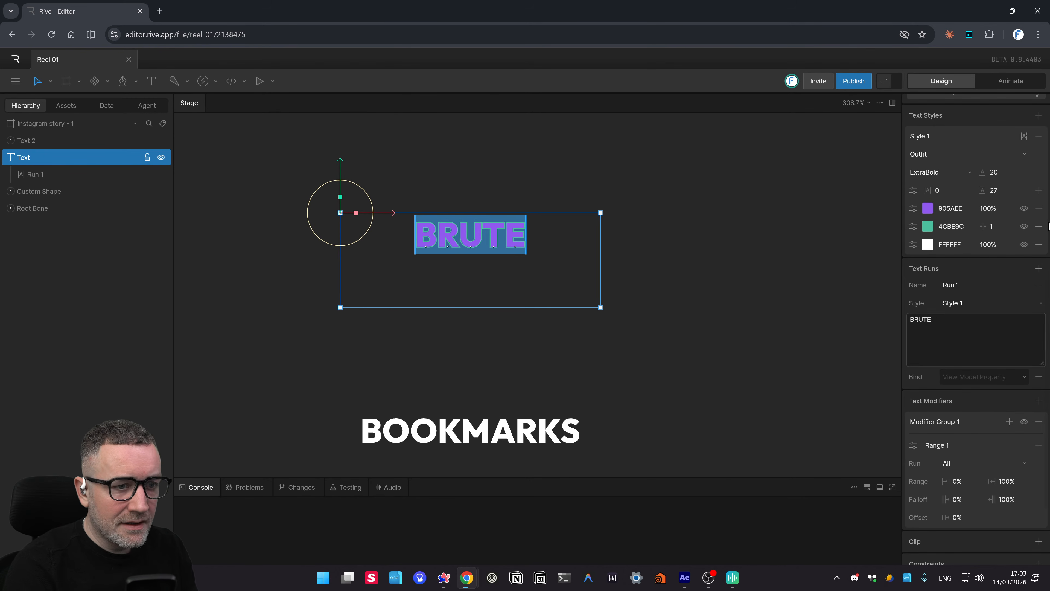
click(1039, 208)
click(1039, 209)
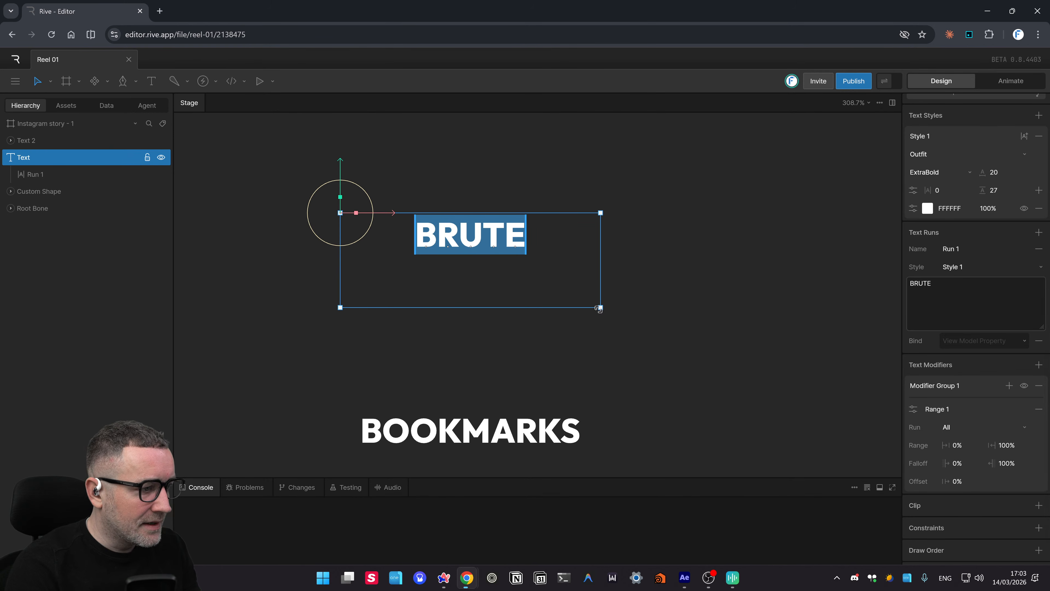
- Shrink BRUTE's text box to fit the word and move it down toward BOOKMARKS
drag(574, 280, 478, 257)
key(Escape)
drag(403, 233, 425, 352)
- Trim the BOOKMARKS text box to 132.3 × 22 around its word
click(400, 437)
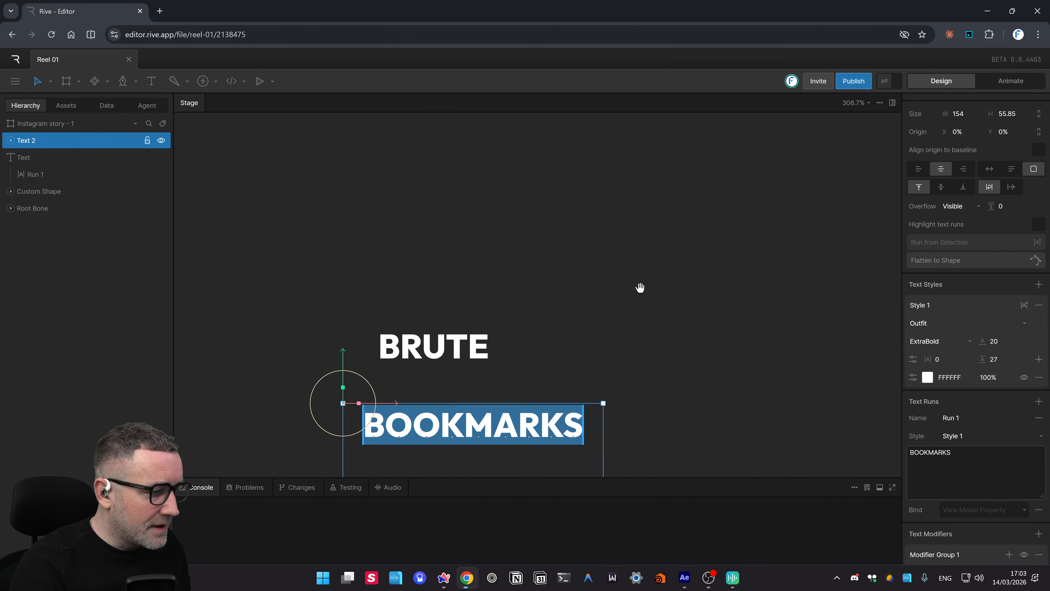
scroll(640, 289, down, 3)
drag(619, 367, 579, 372)
drag(451, 440, 453, 385)
- Reposition BRUTE over BOOKMARKS and widen its box to 132.3 × 38.5
click(455, 286)
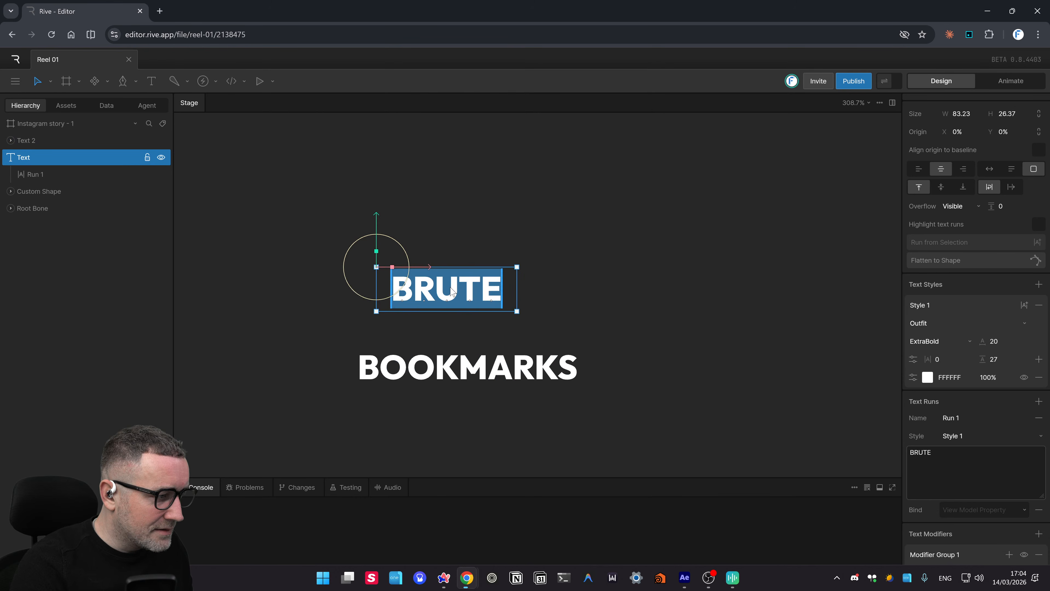
drag(452, 290, 432, 303)
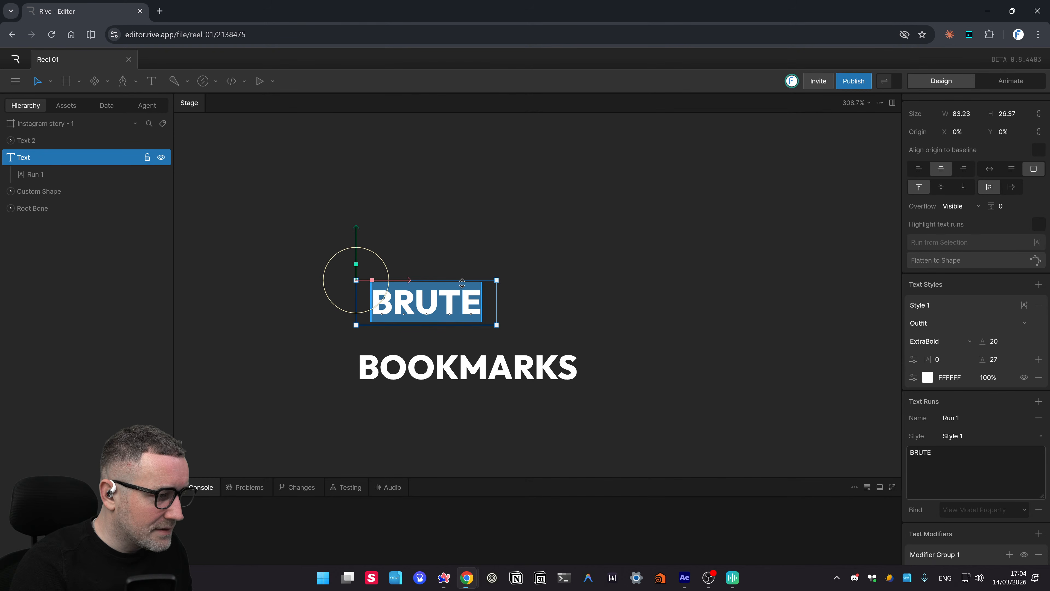
drag(498, 328, 581, 348)
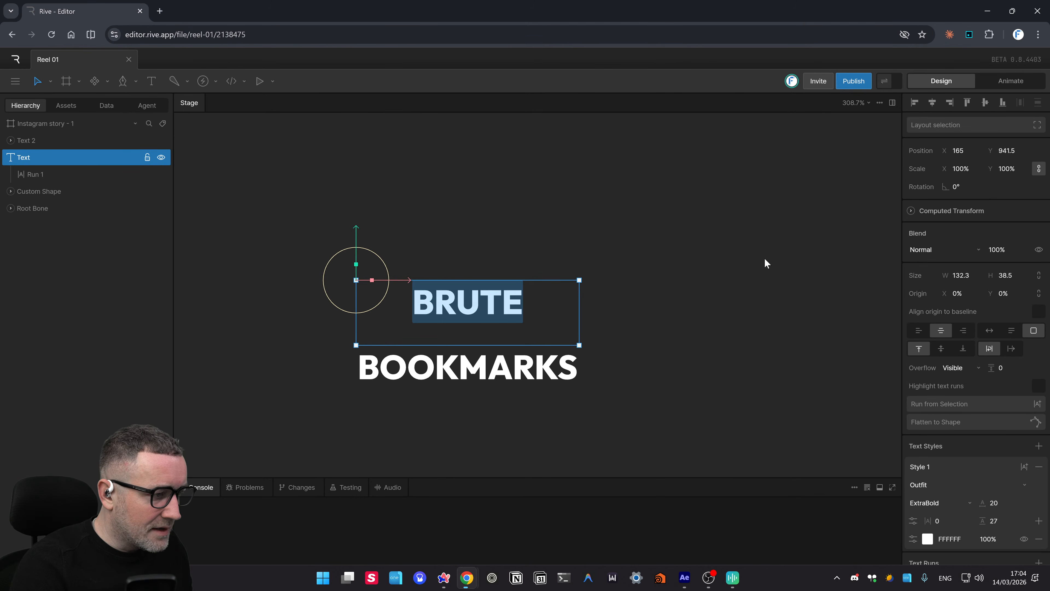
- Scale BRUTE from 124% up to about 204%, tighten its box, and shift it to X 156
click(1006, 168)
text(124)
key(Return)
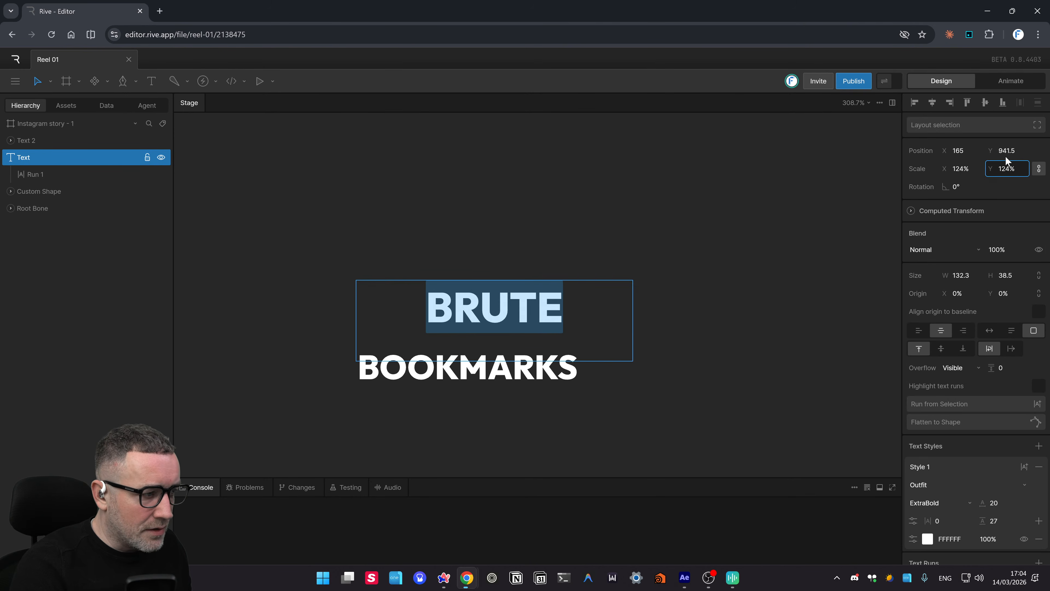
drag(1005, 156, 1006, 131)
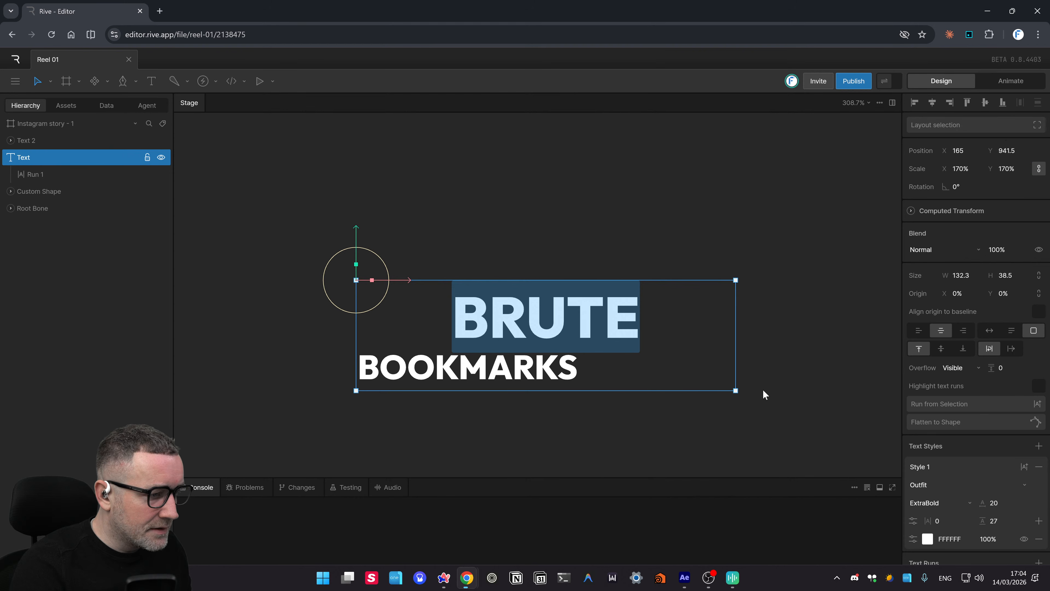
drag(737, 389, 581, 351)
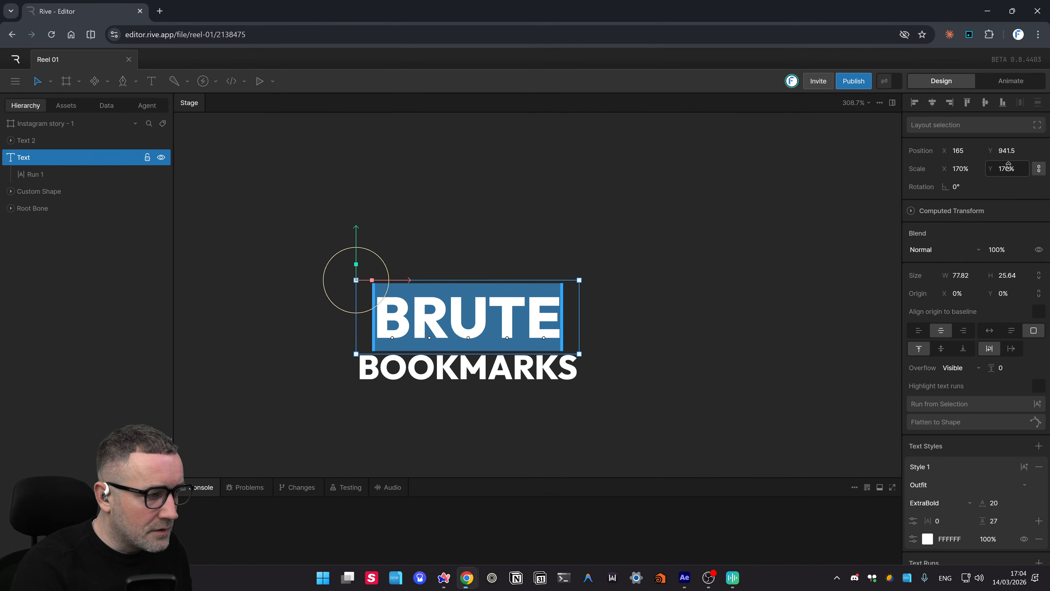
drag(1009, 166, 1004, 149)
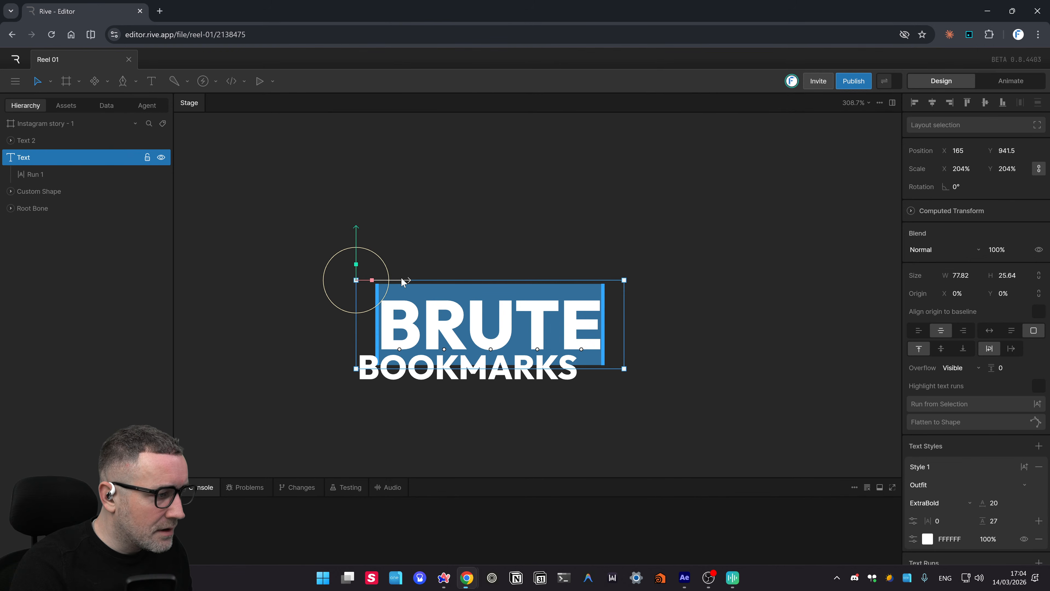
drag(400, 281, 385, 284)
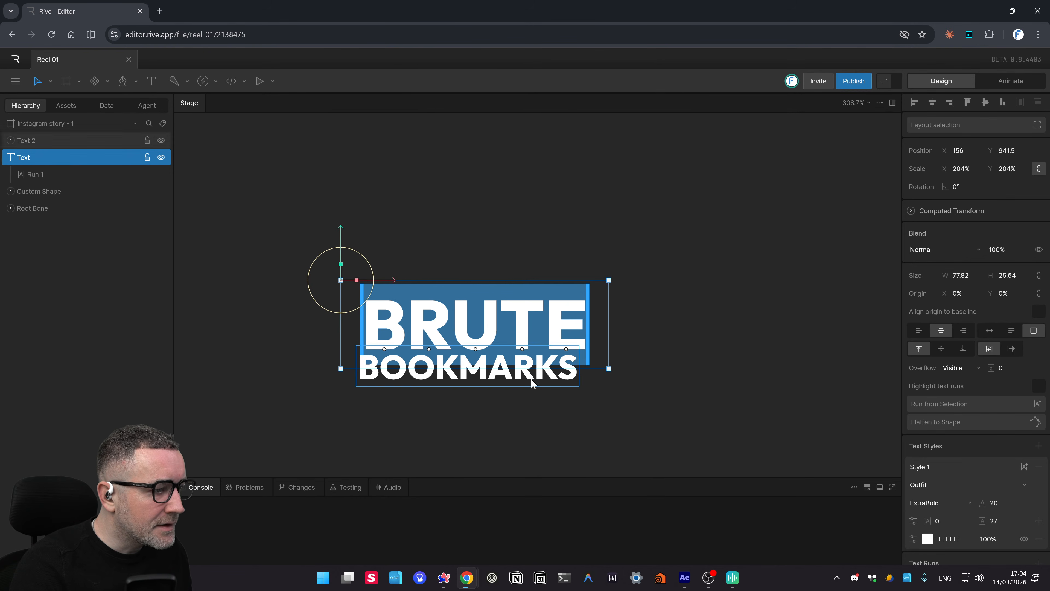
- Fine-tune BRUTE's scale to 199.8% and nudge it left to X 153.5
click(1007, 168)
scroll(1011, 171, down, 2)
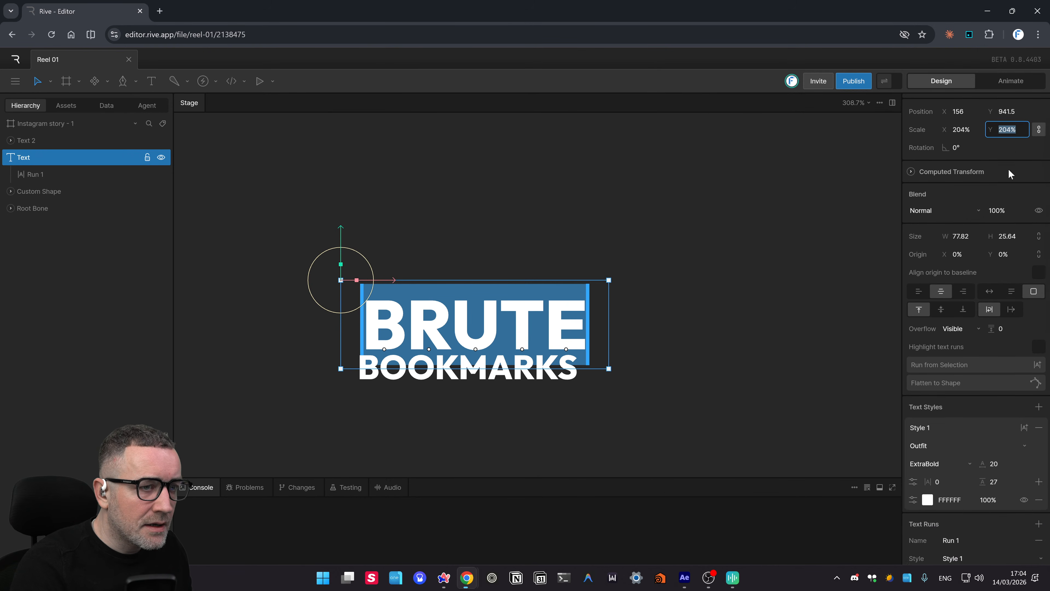
scroll(1022, 162, up, 2)
click(1017, 174)
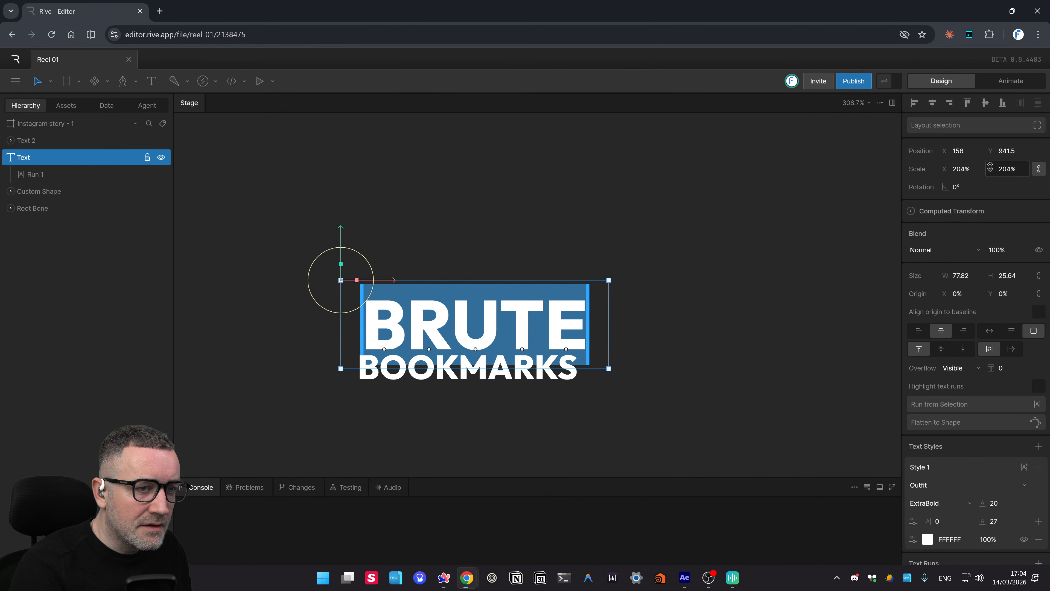
click(960, 169)
scroll(970, 176, down, 1)
scroll(970, 176, up, 1)
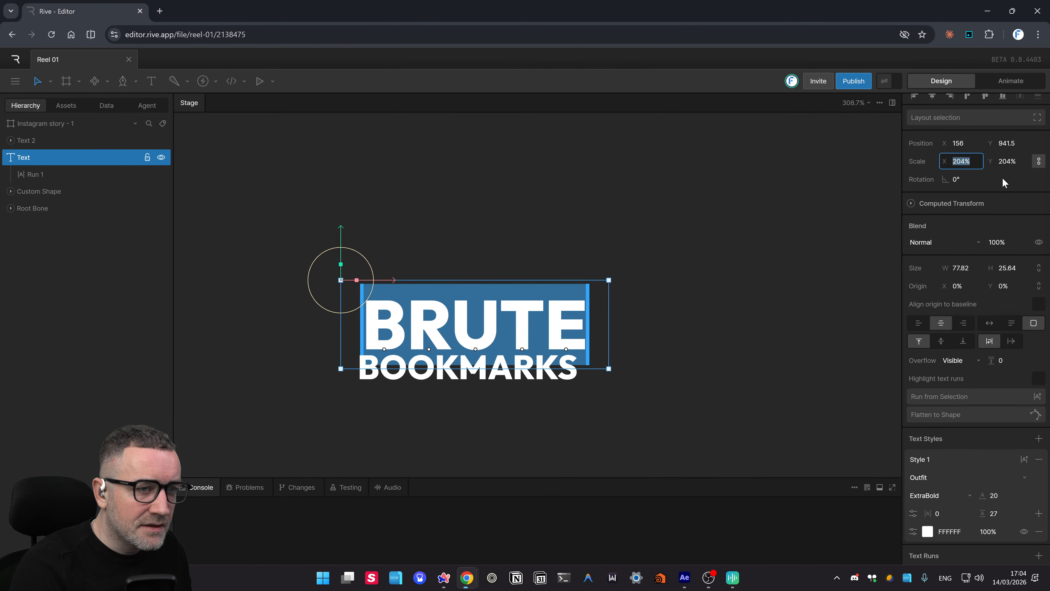
click(1005, 167)
drag(1006, 173, 1004, 178)
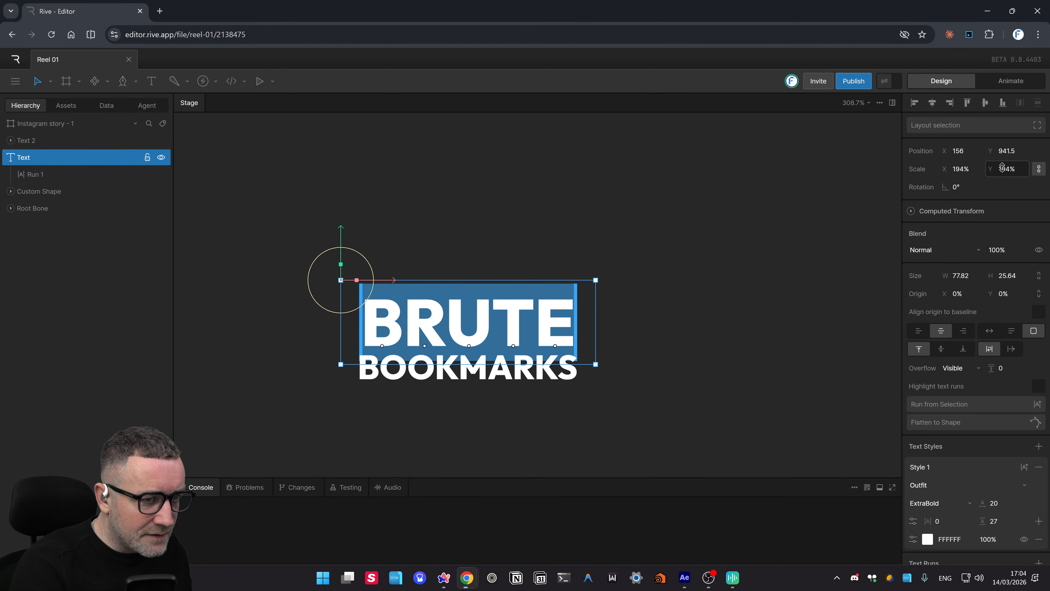
drag(1003, 168, 995, 157)
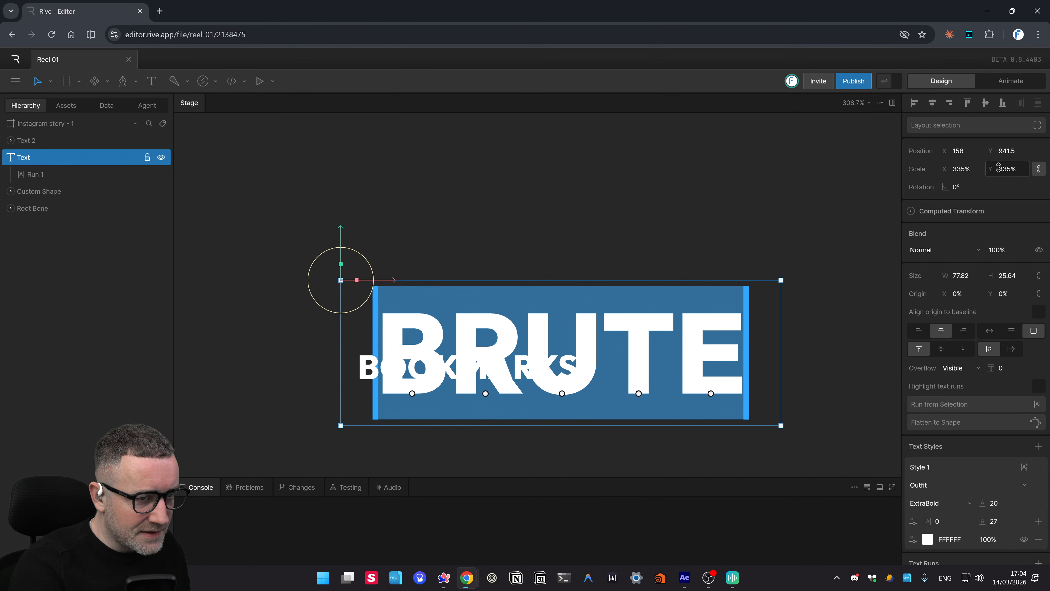
mouse_move(999, 167)
mouse_down()
mouse_move(998, 179)
mouse_move(999, 151)
mouse_up()
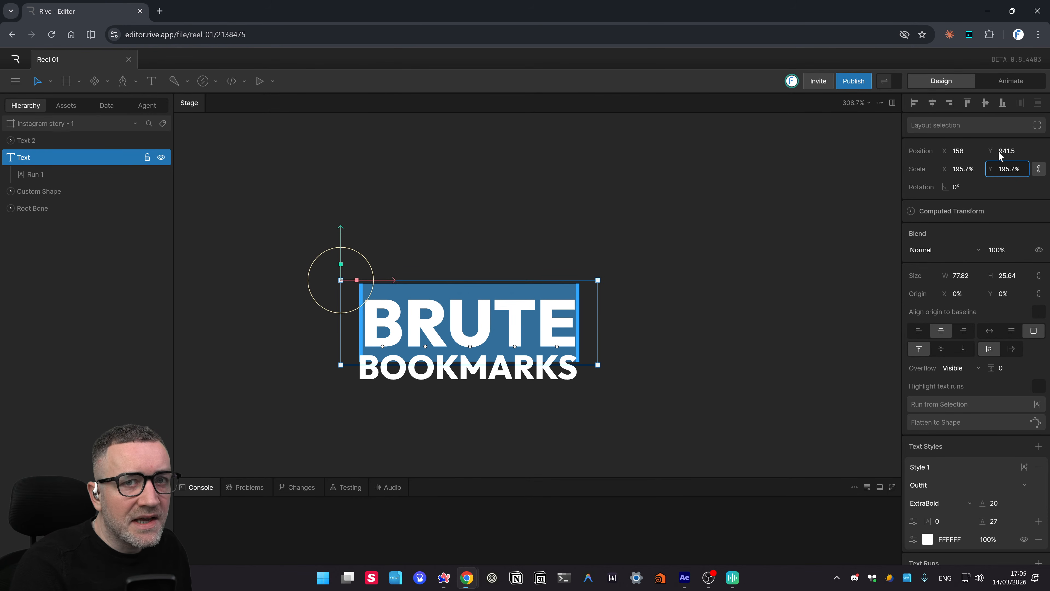
drag(999, 151, 1005, 129)
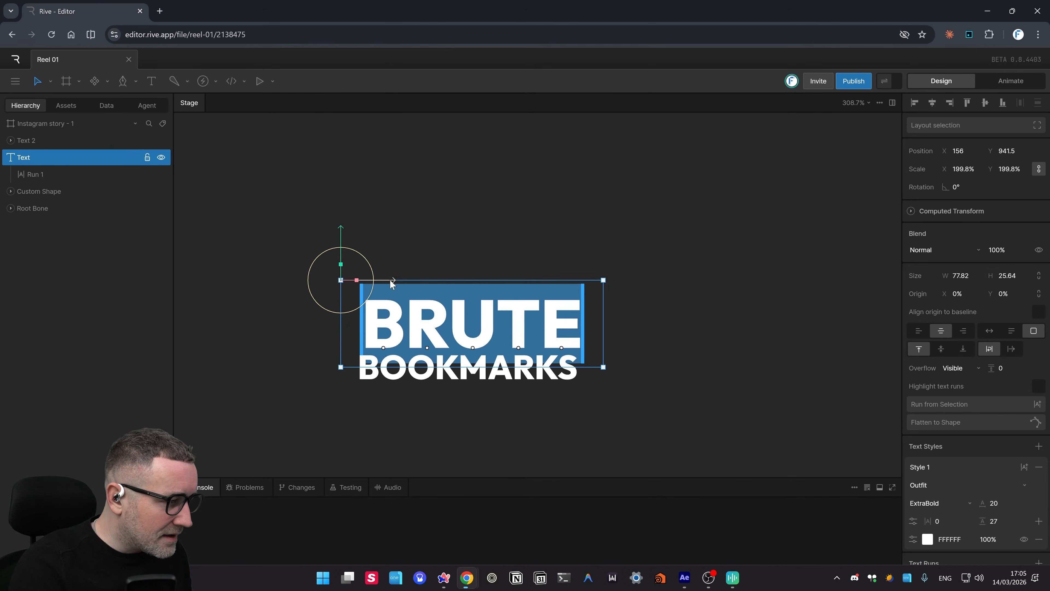
drag(393, 284, 388, 285)
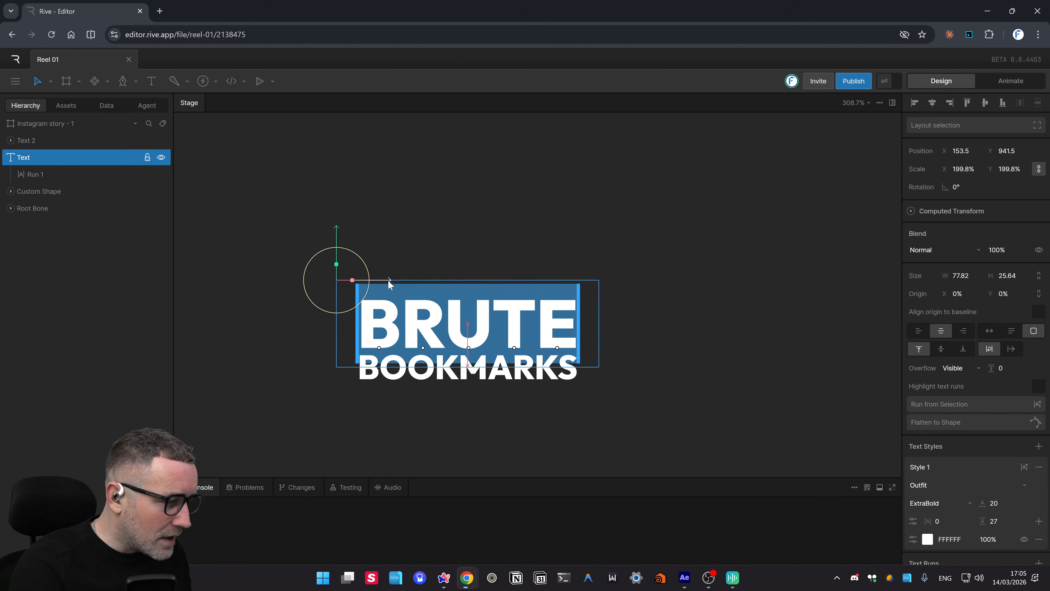
- Center-align BRUTE and BOOKMARKS together, then move BRUTE up away from BOOKMARKS
click(572, 418)
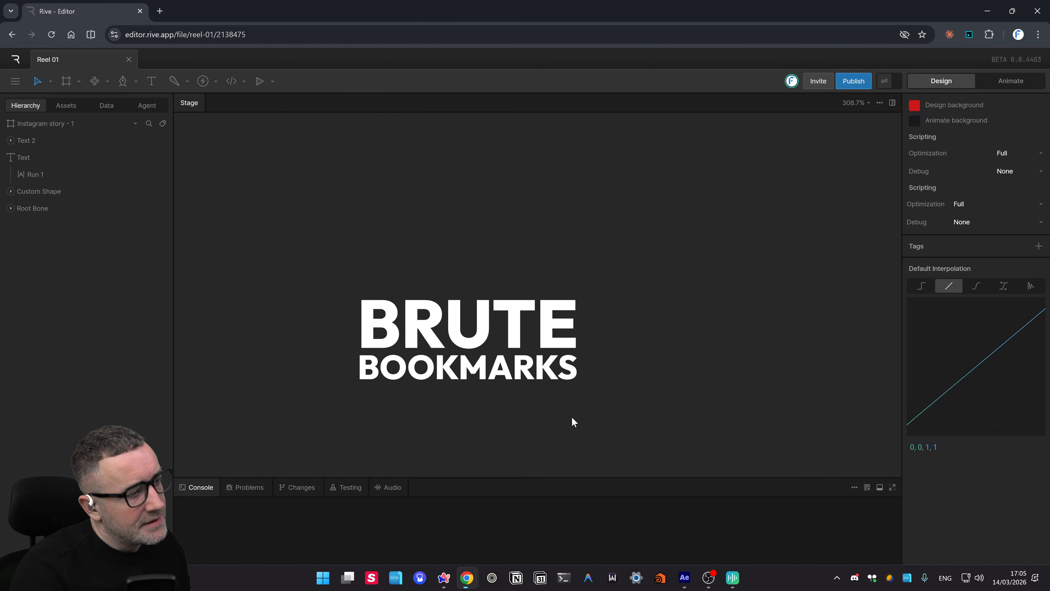
drag(585, 415, 594, 400)
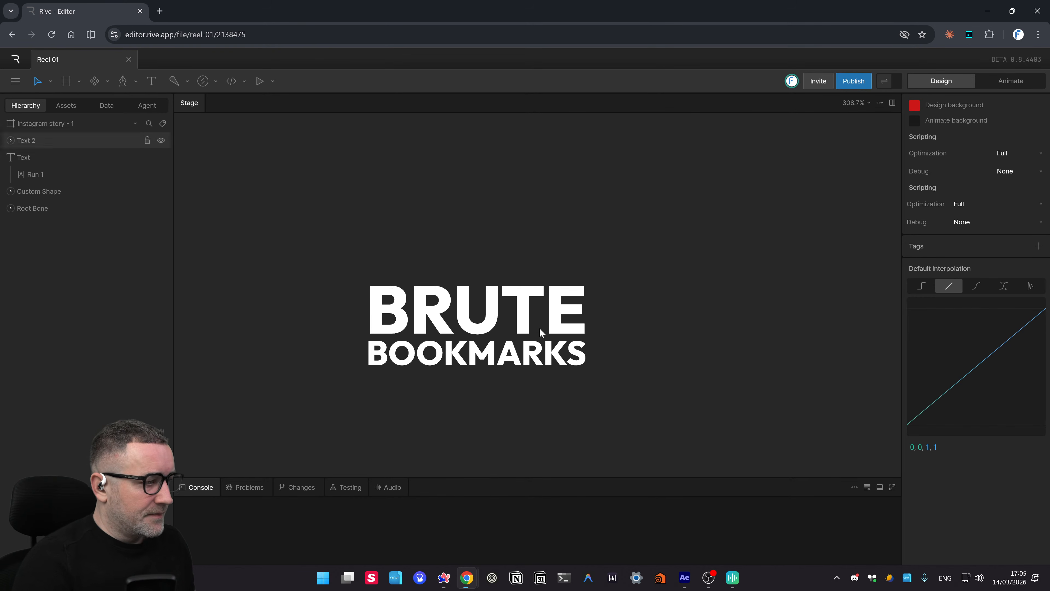
drag(692, 234, 253, 434)
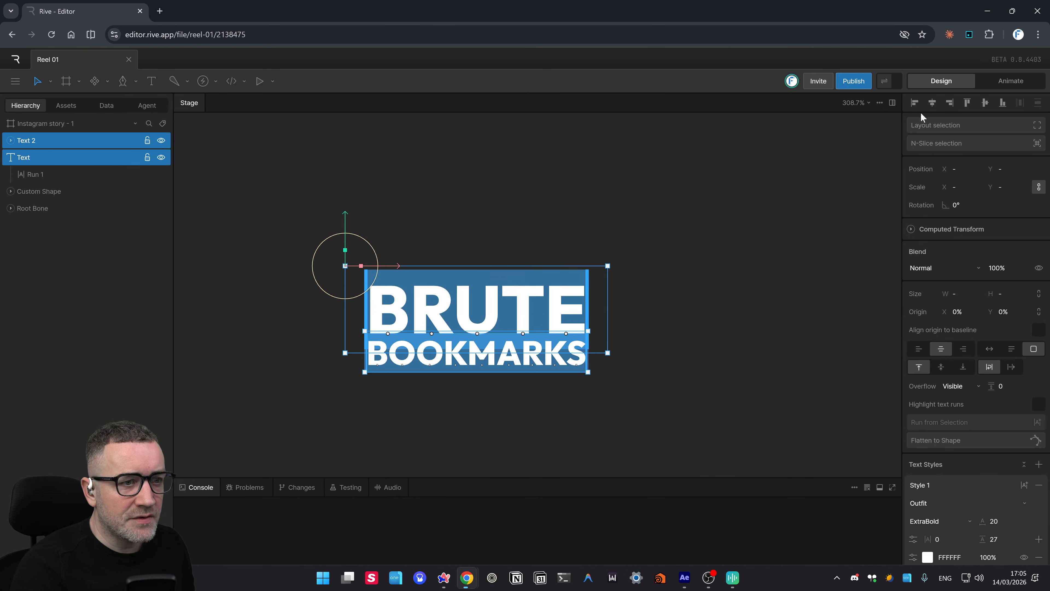
click(933, 102)
click(633, 278)
drag(625, 376, 627, 381)
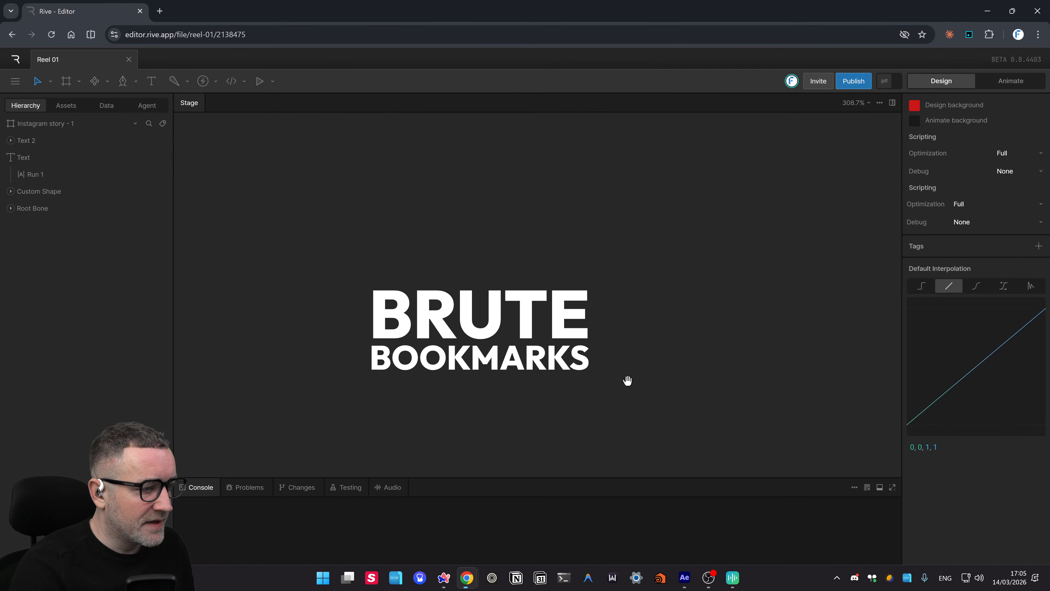
click(525, 314)
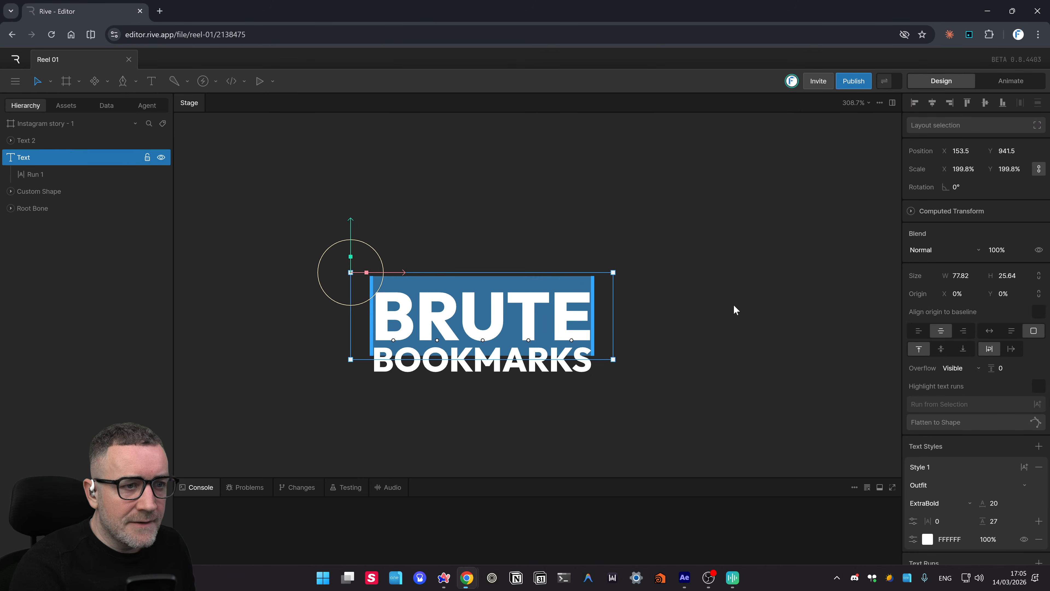
scroll(734, 305, left, 1)
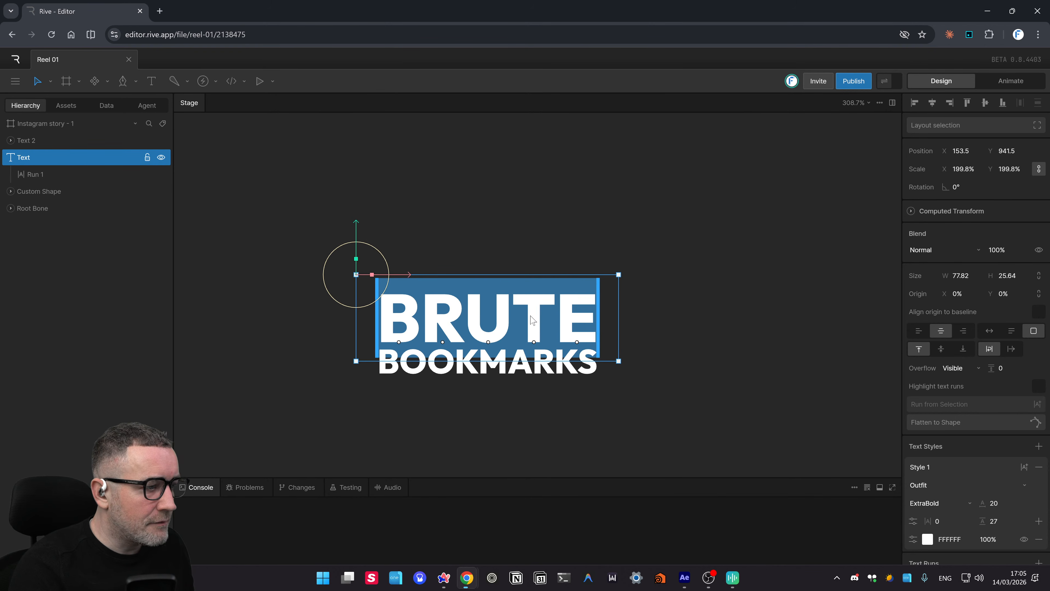
drag(533, 319, 534, 257)
- Try wrapping BRUTE in a layout, then delete it and undo to restore BRUTE
right_click(539, 239)
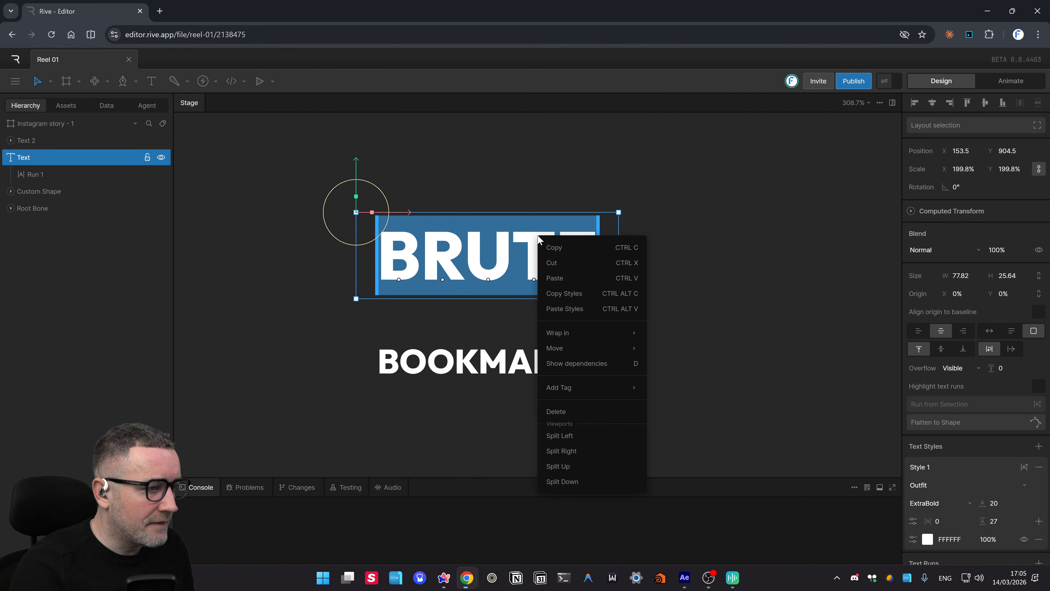
mouse_move(575, 387)
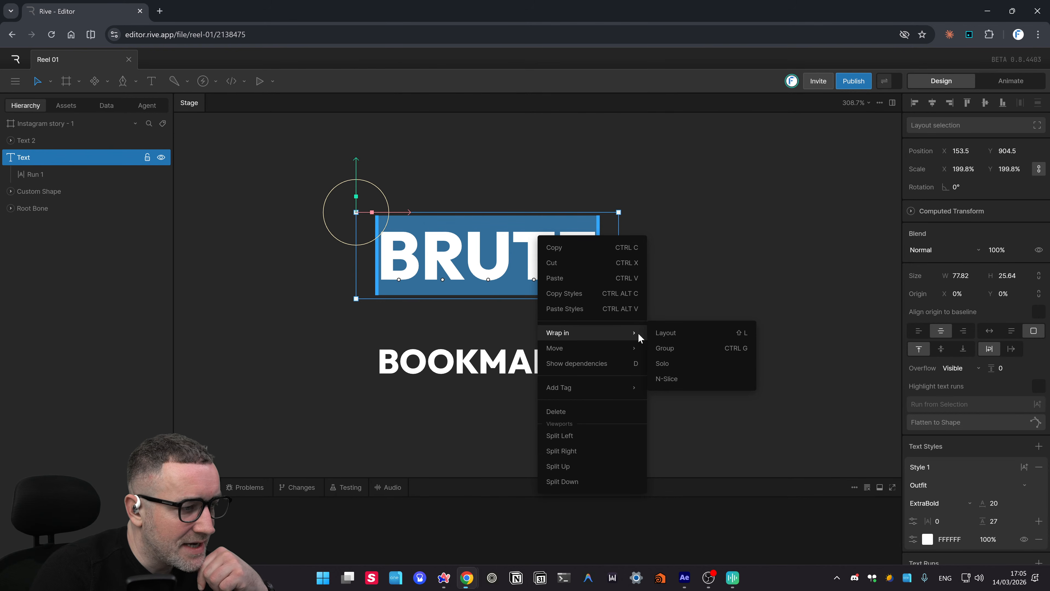
click(673, 333)
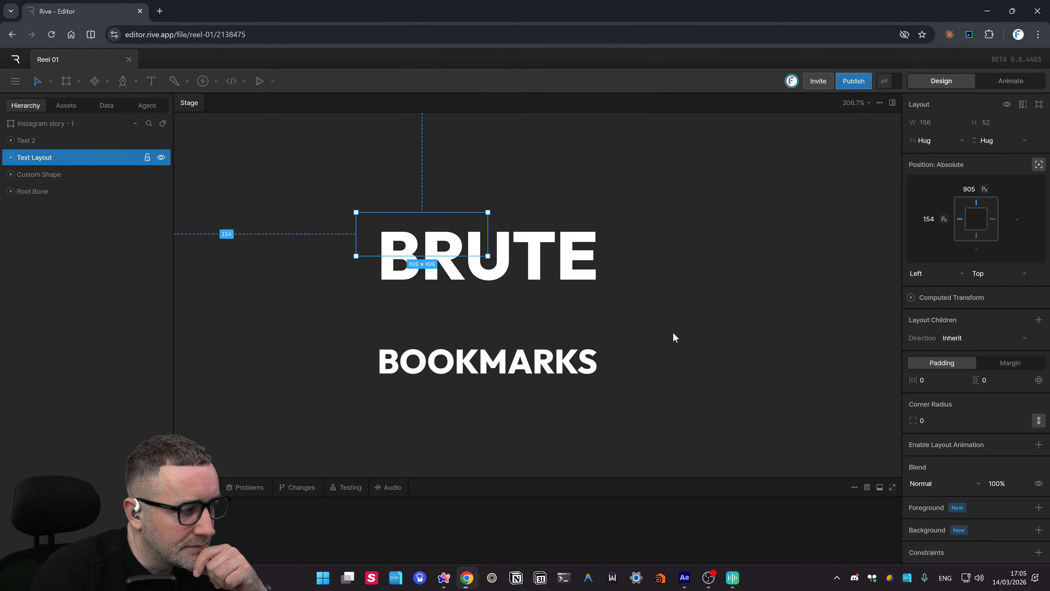
click(673, 332)
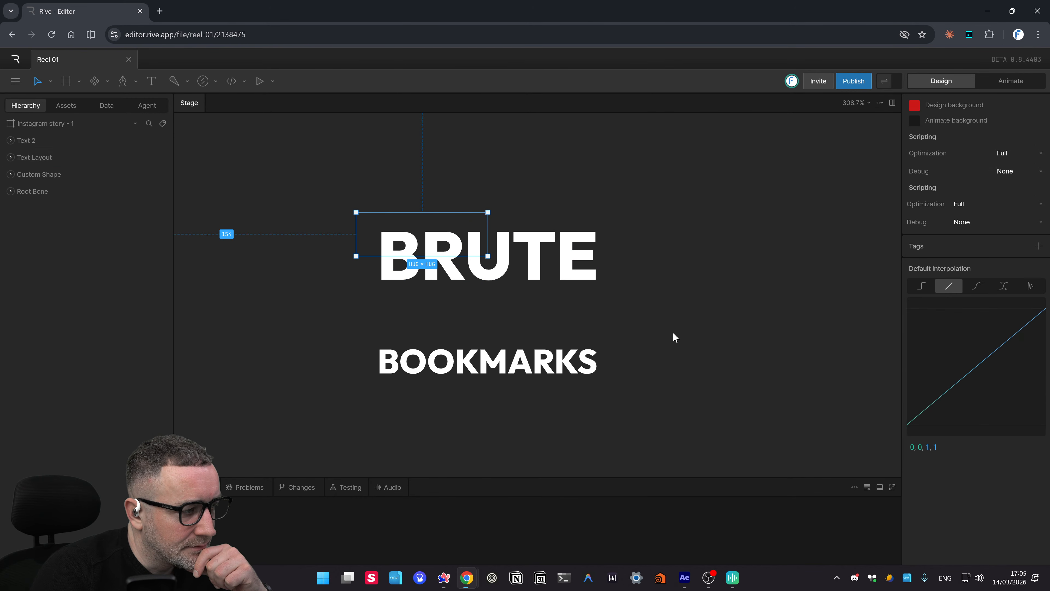
click(440, 211)
drag(505, 205, 426, 231)
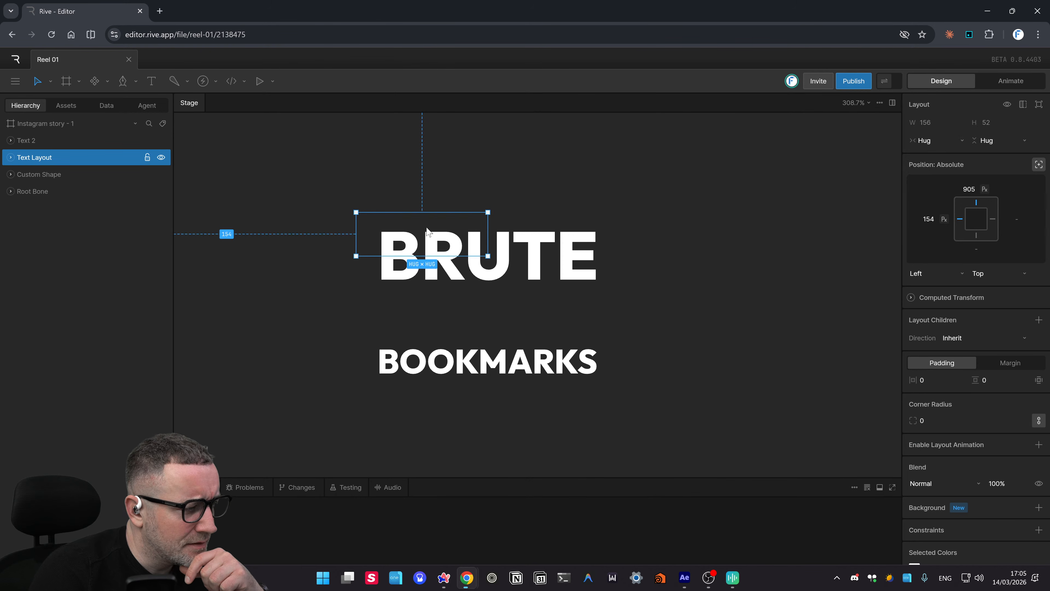
key(Delete)
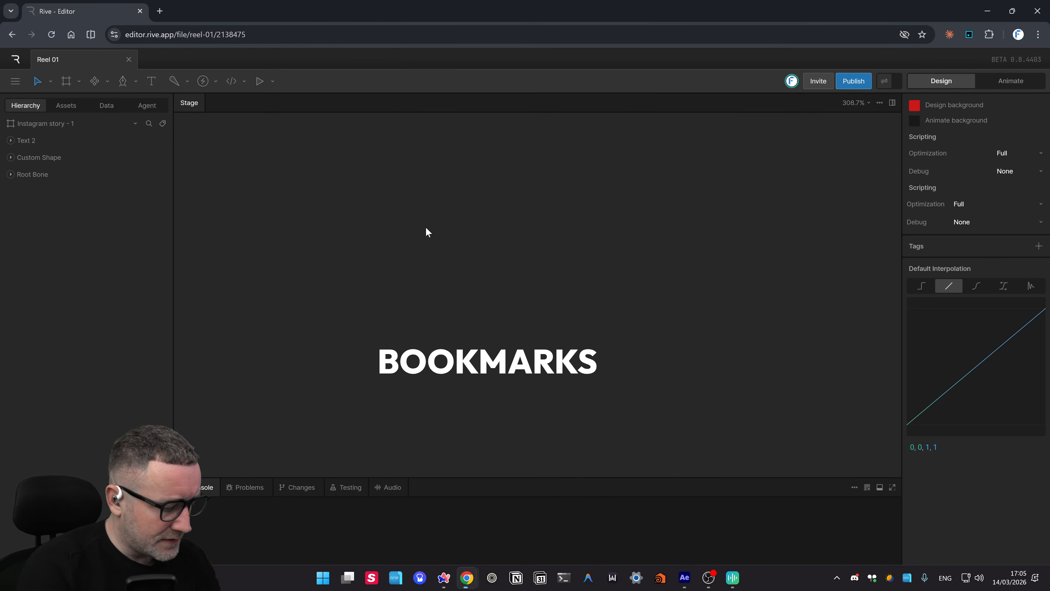
key(ctrl+z)
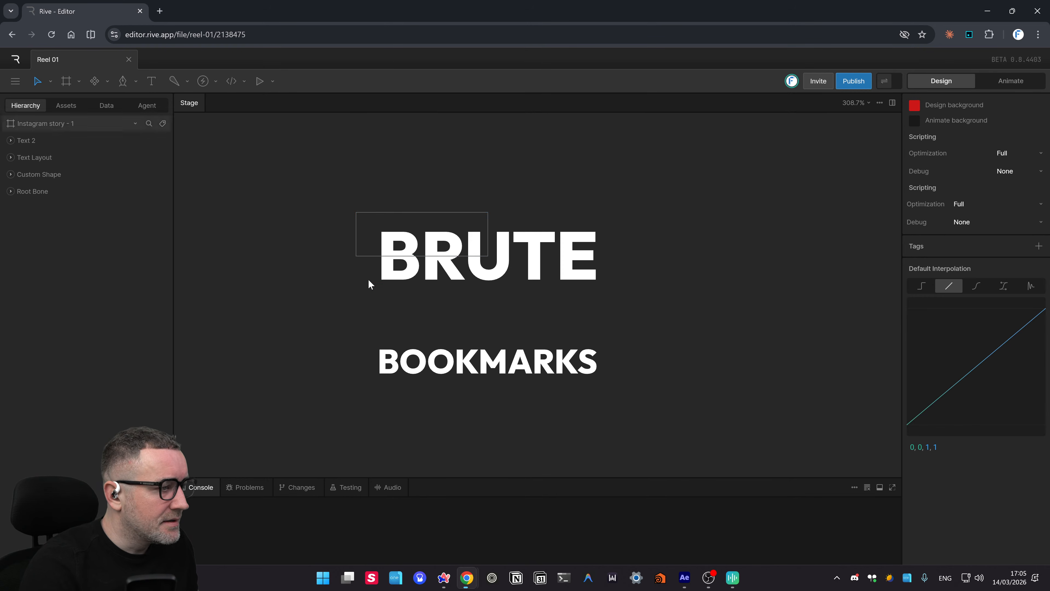
- Try wrapping BRUTE in an N-Slice group, then undo the wrap
click(521, 248)
right_click(532, 264)
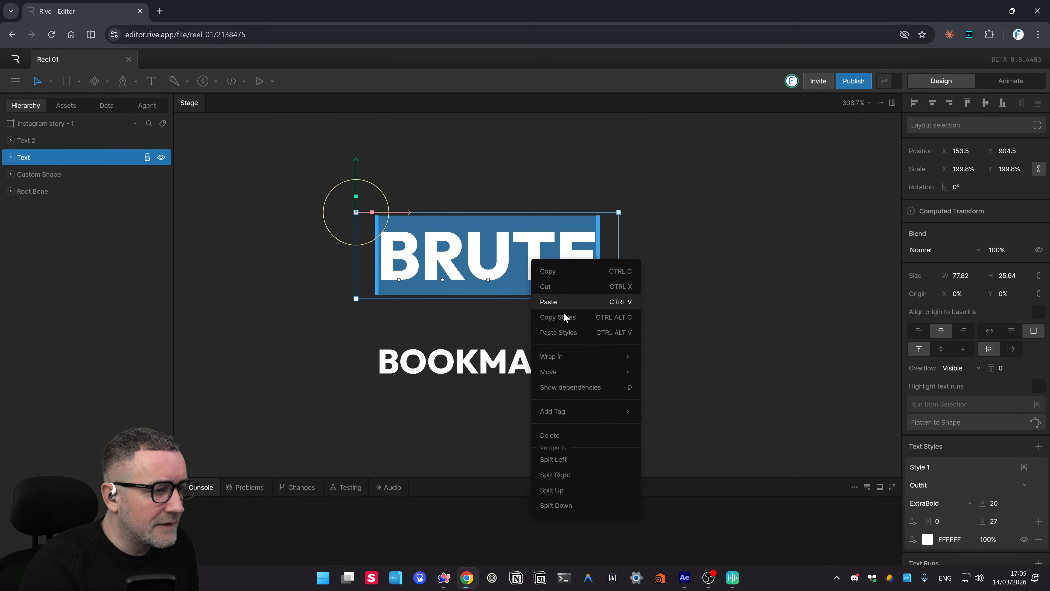
mouse_move(596, 355)
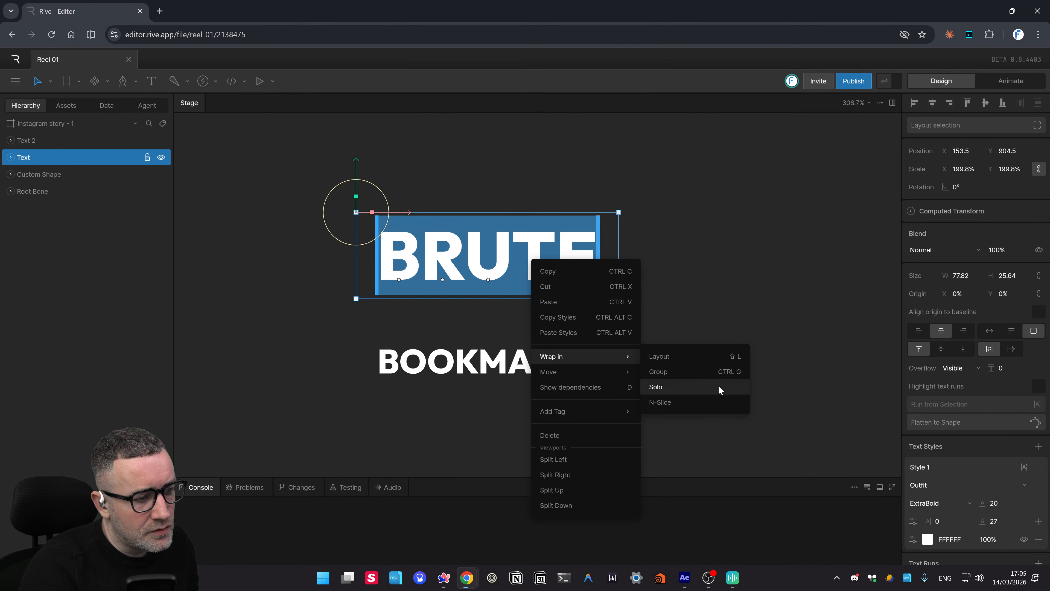
click(718, 402)
click(691, 357)
click(556, 262)
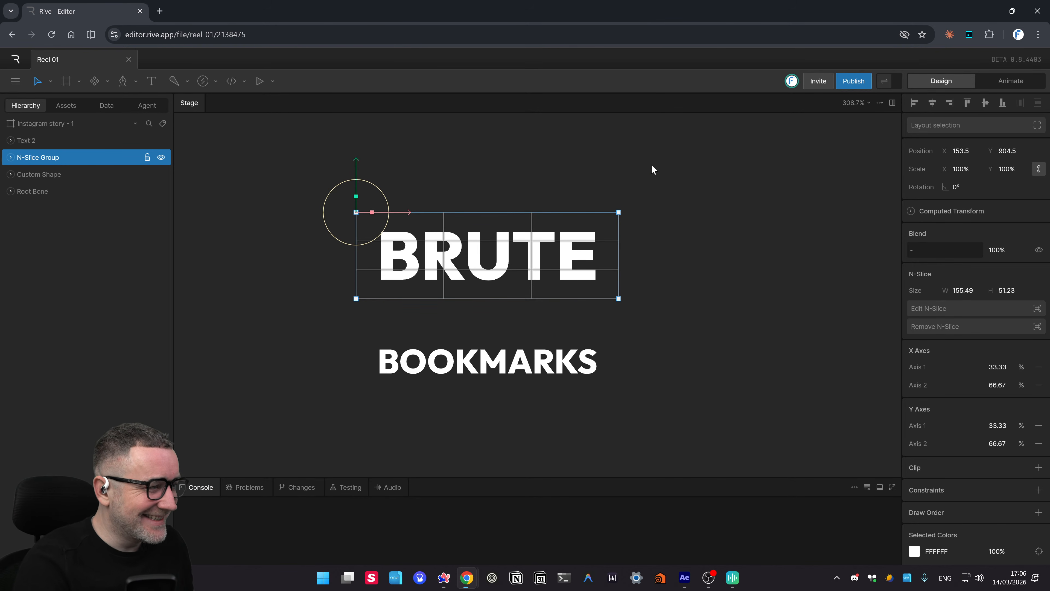
mouse_move(621, 205)
mouse_down()
mouse_move(623, 188)
mouse_move(710, 246)
mouse_move(622, 246)
mouse_move(629, 202)
mouse_up()
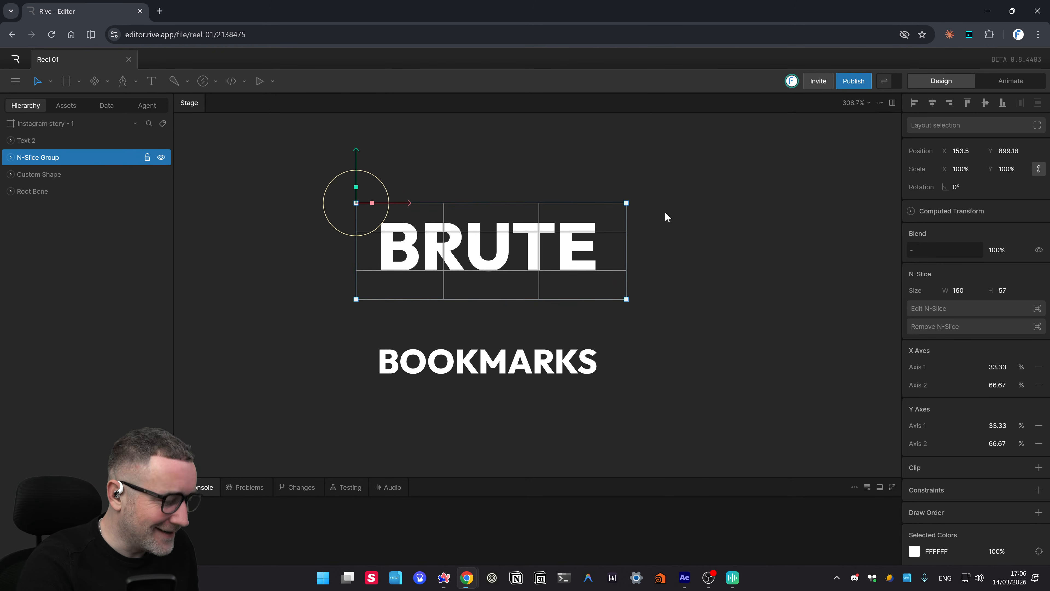
key(ctrl+z)
click(678, 226)
click(533, 254)
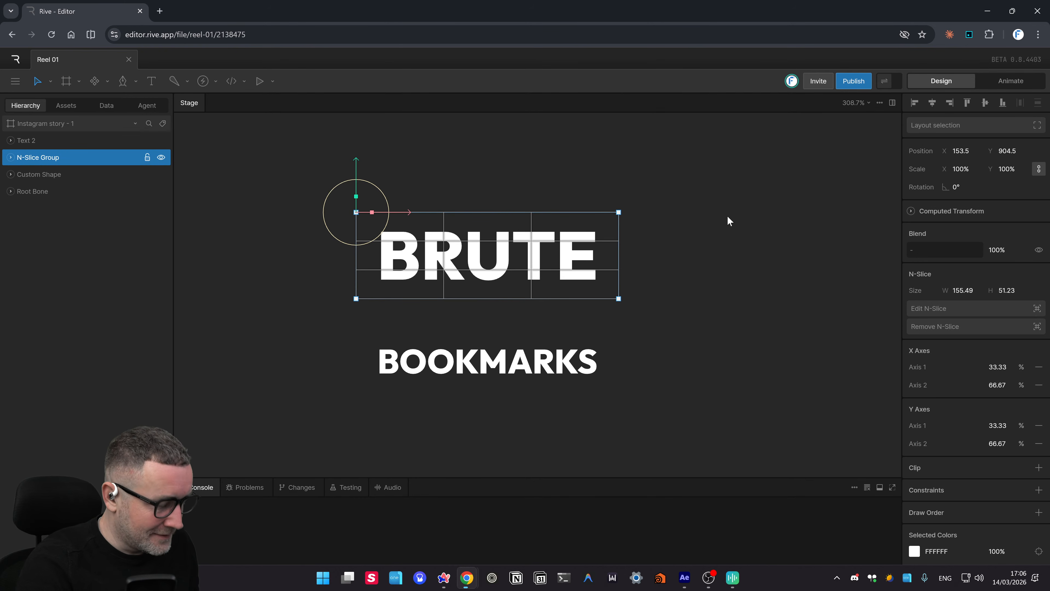
key(ctrl+z)
- Wrap the BRUTE text in a Solo group and reselect it
double_click(559, 278)
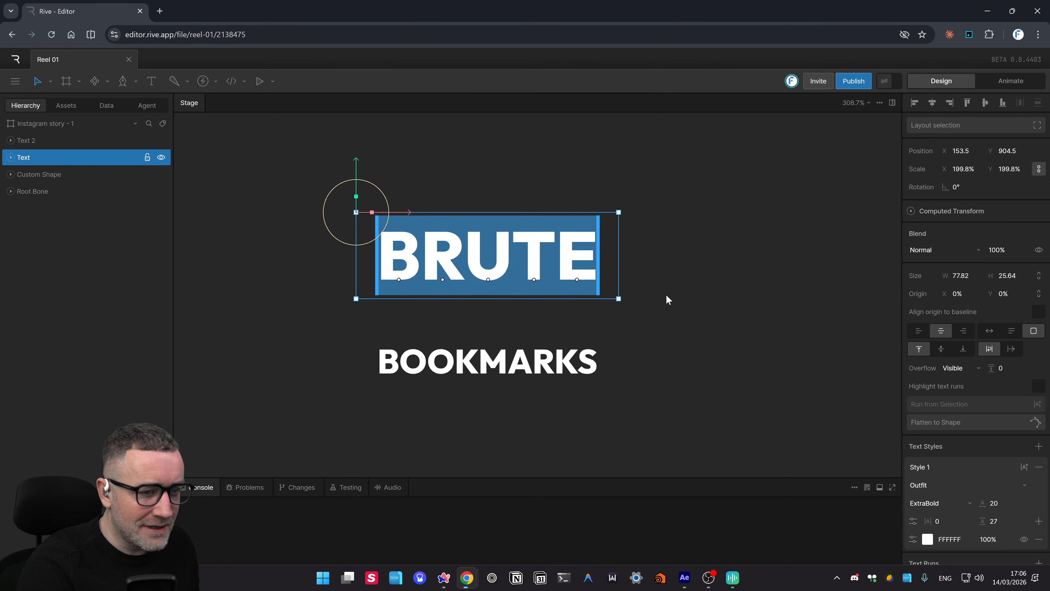
click(769, 303)
right_click(542, 262)
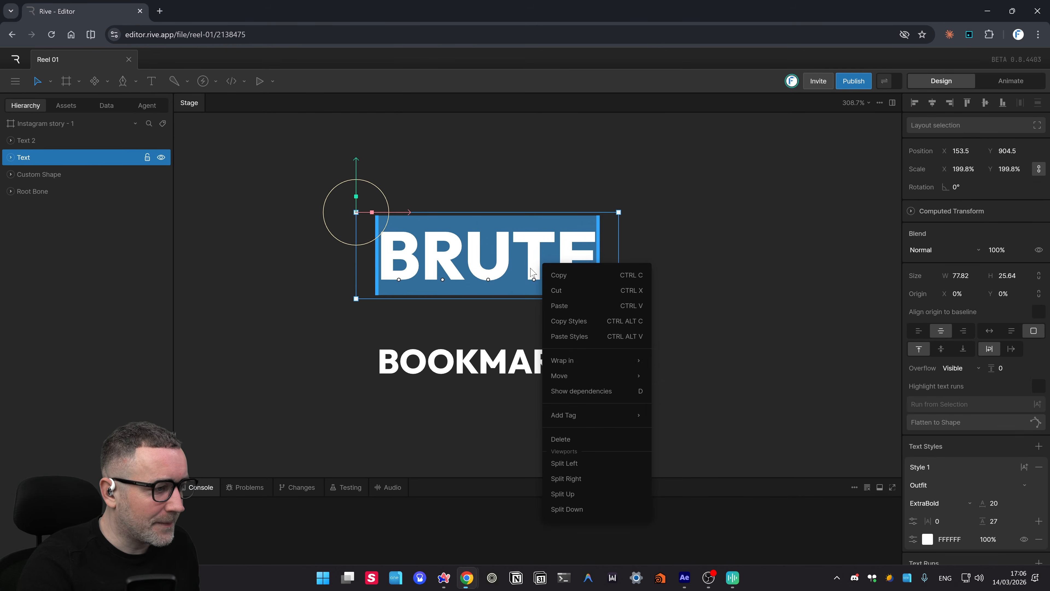
mouse_move(593, 361)
mouse_move(590, 380)
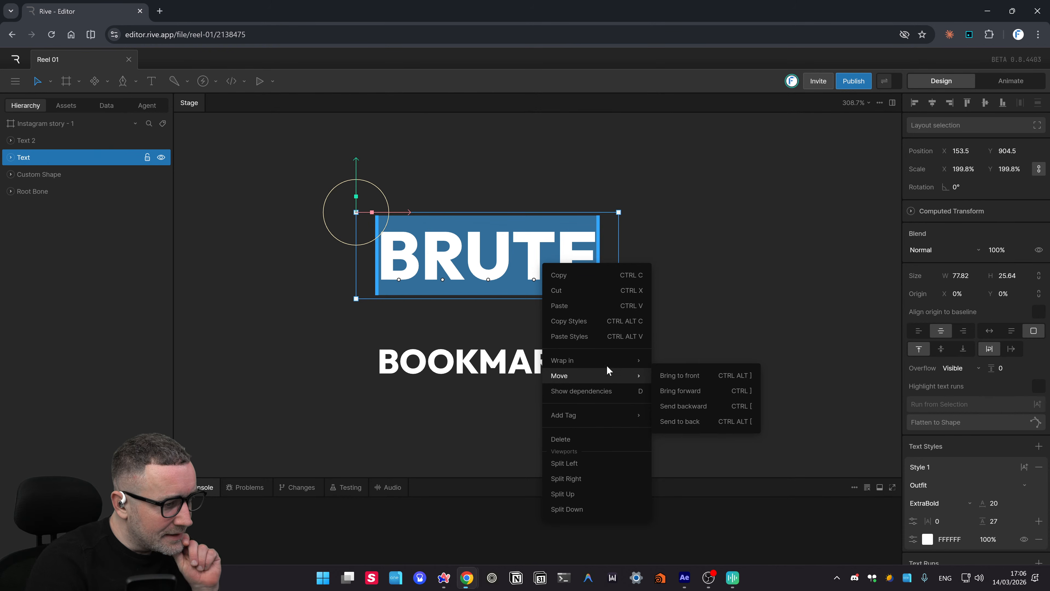
click(671, 391)
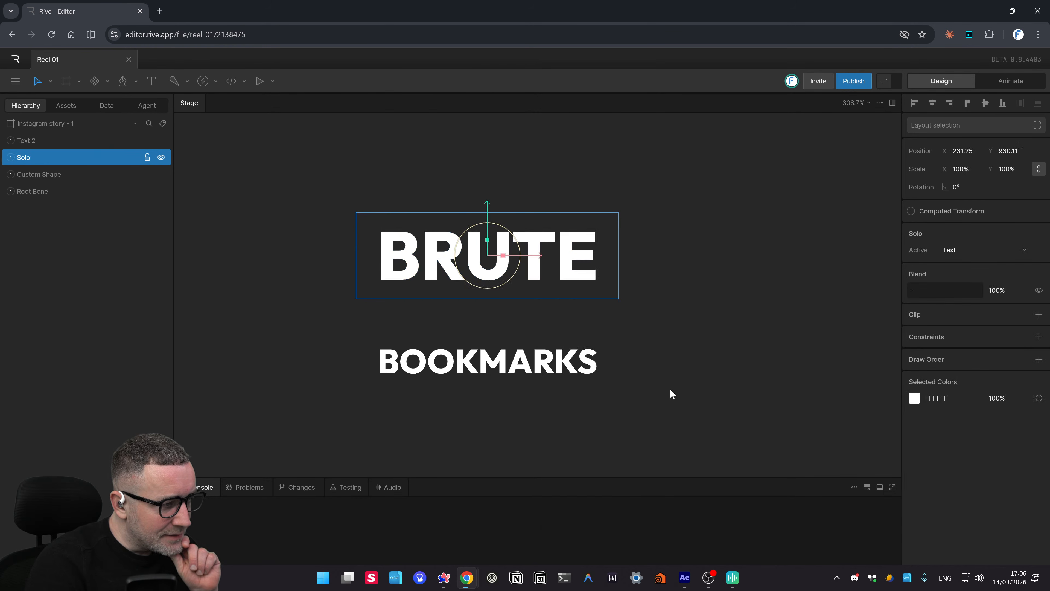
click(509, 278)
- Inspect the hierarchy, selecting the BRUTE text, the artboard, BOOKMARKS and the Solo group
click(478, 305)
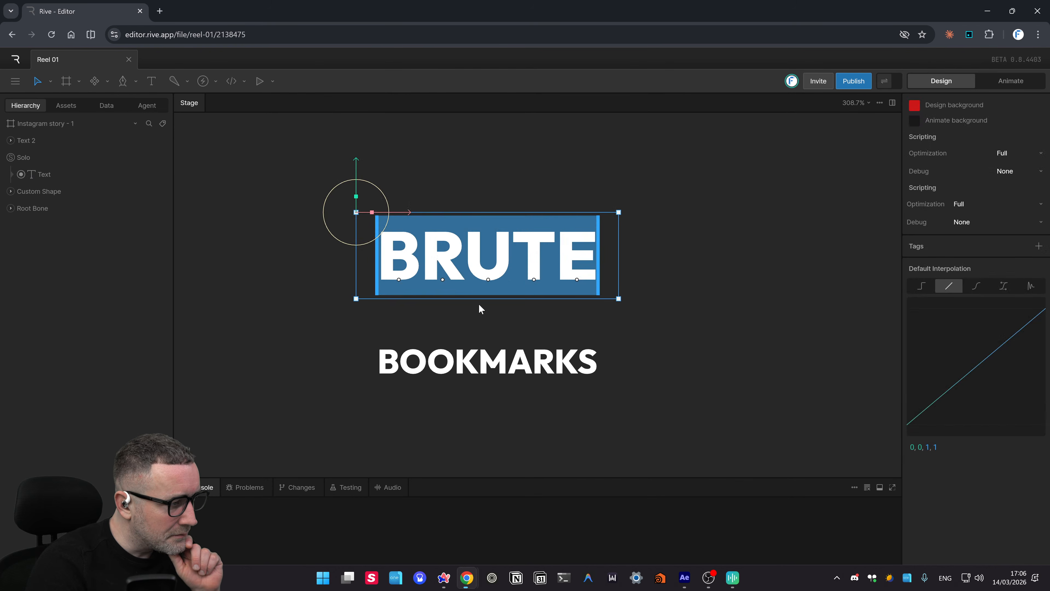
click(537, 269)
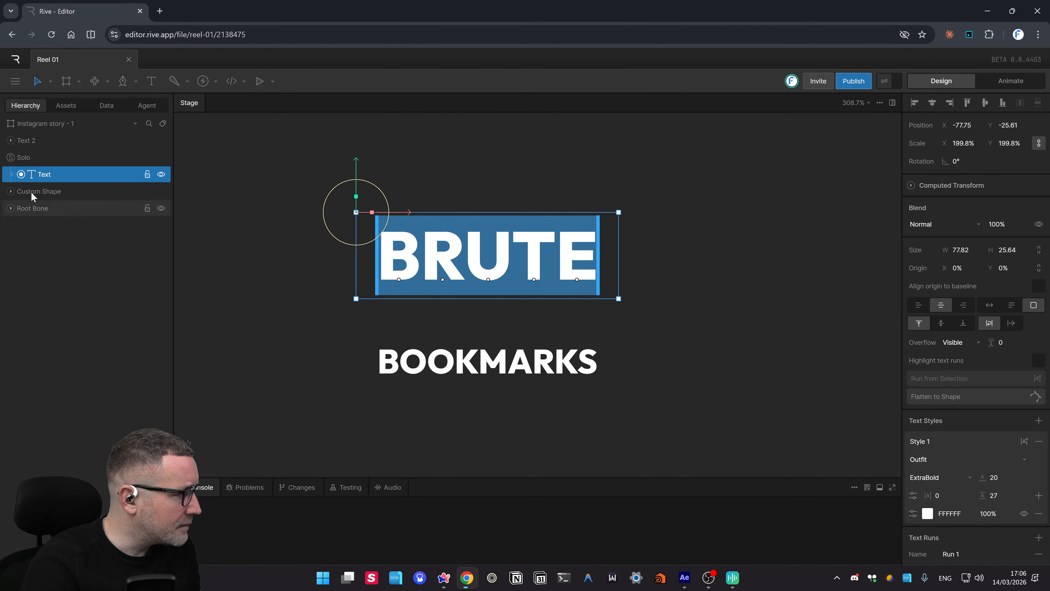
drag(228, 204, 243, 210)
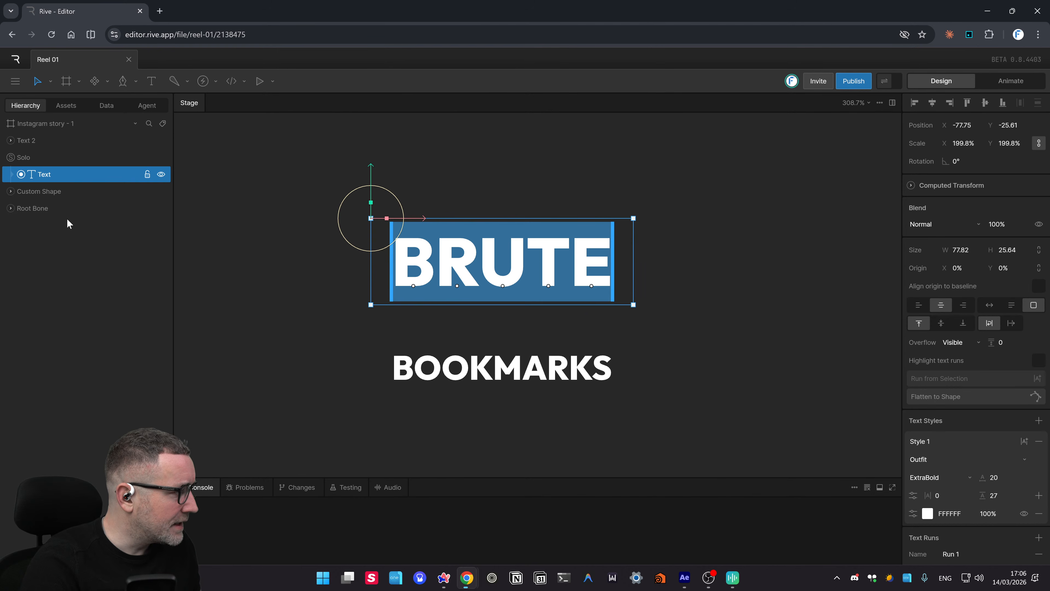
click(70, 106)
click(31, 105)
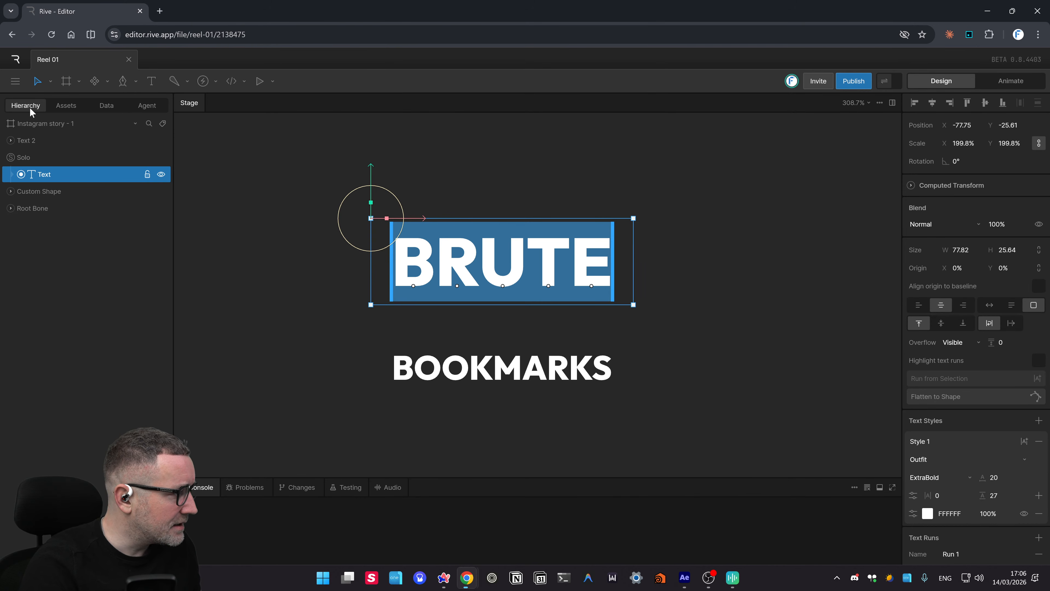
click(45, 124)
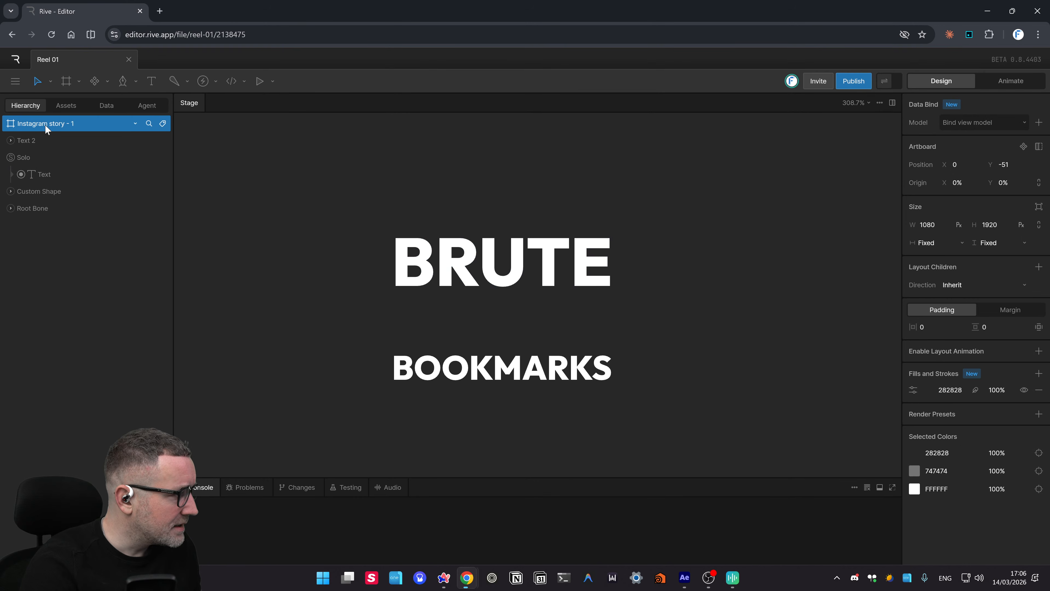
click(30, 139)
click(24, 158)
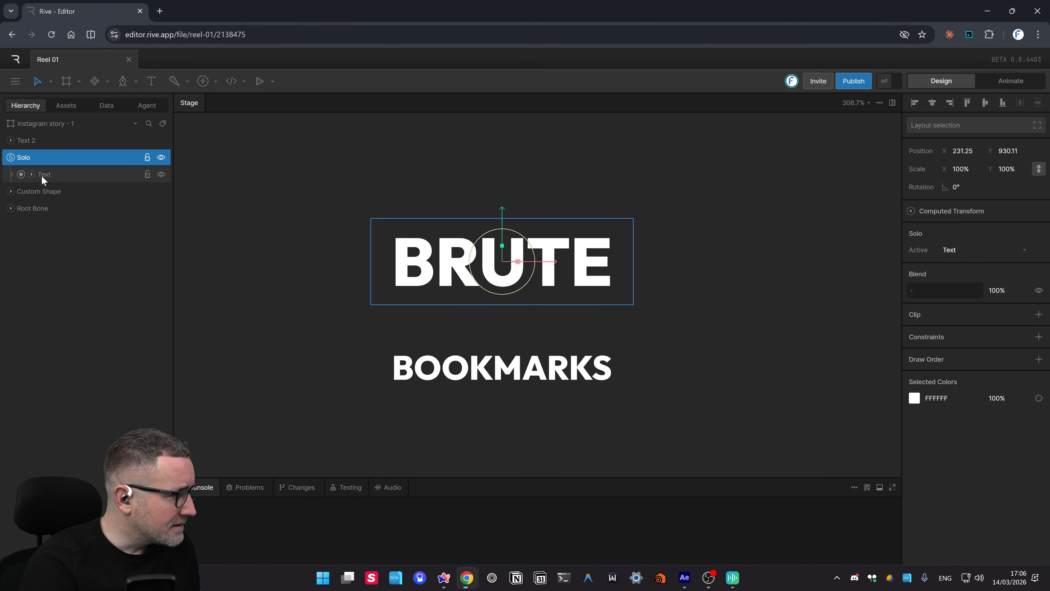
- Drag the BRUTE text out of the Solo group and check both text layers
drag(41, 175, 37, 149)
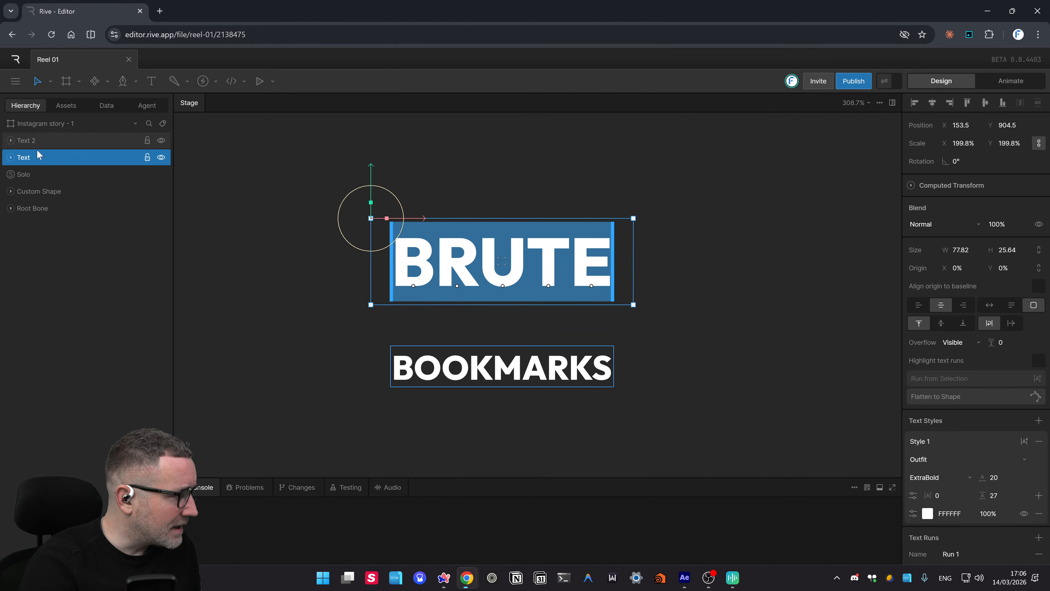
click(10, 157)
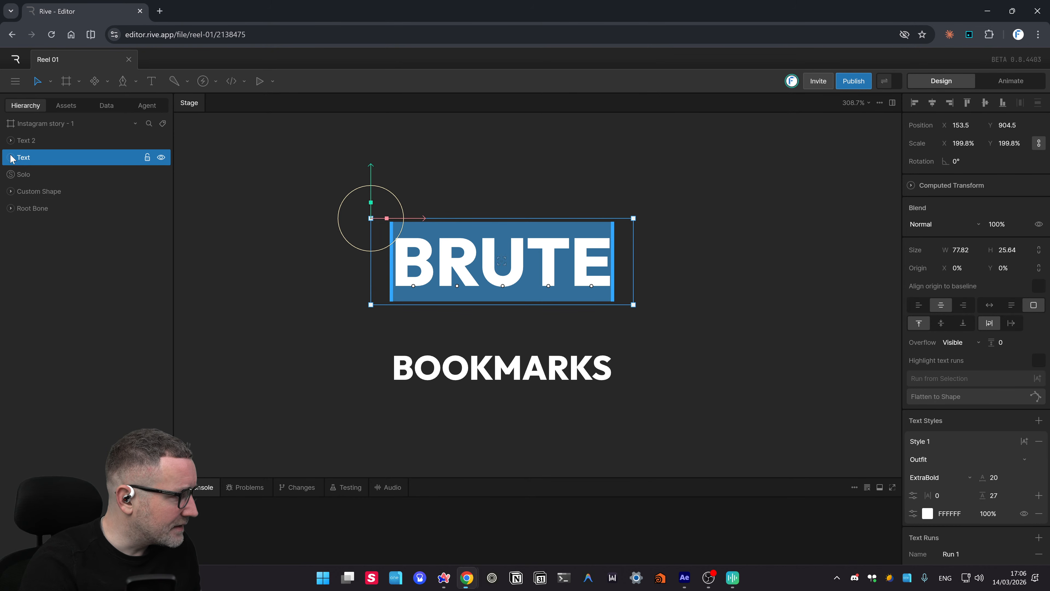
click(11, 159)
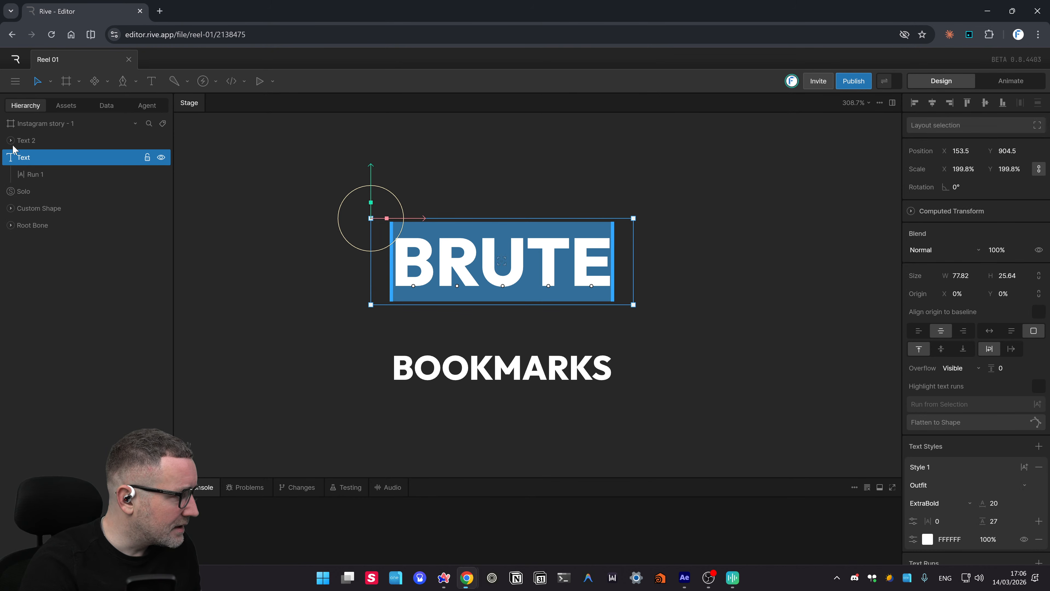
click(10, 141)
click(35, 158)
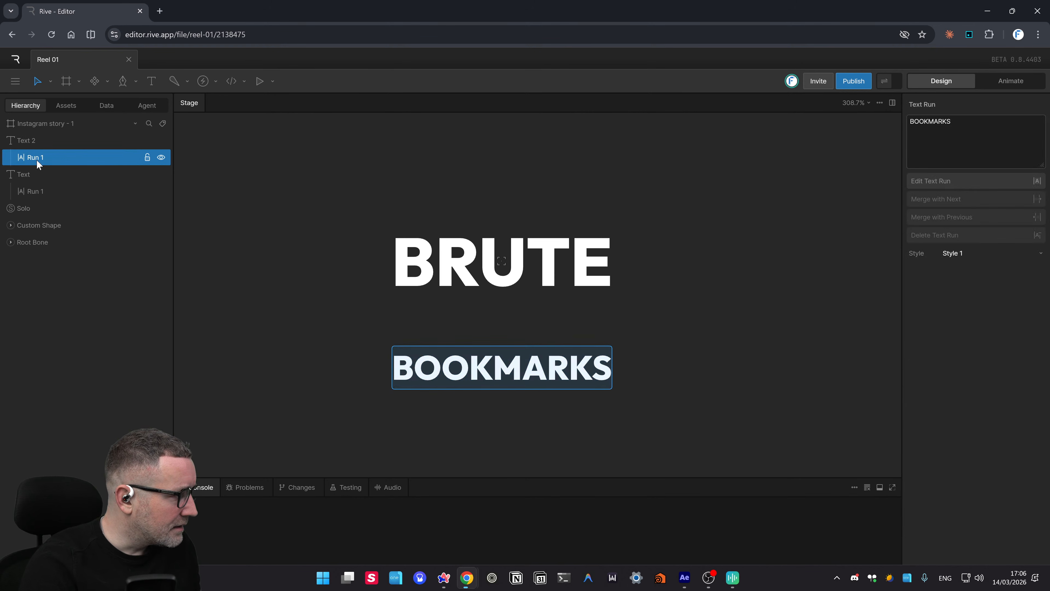
- Delete the now-empty Solo group
click(488, 272)
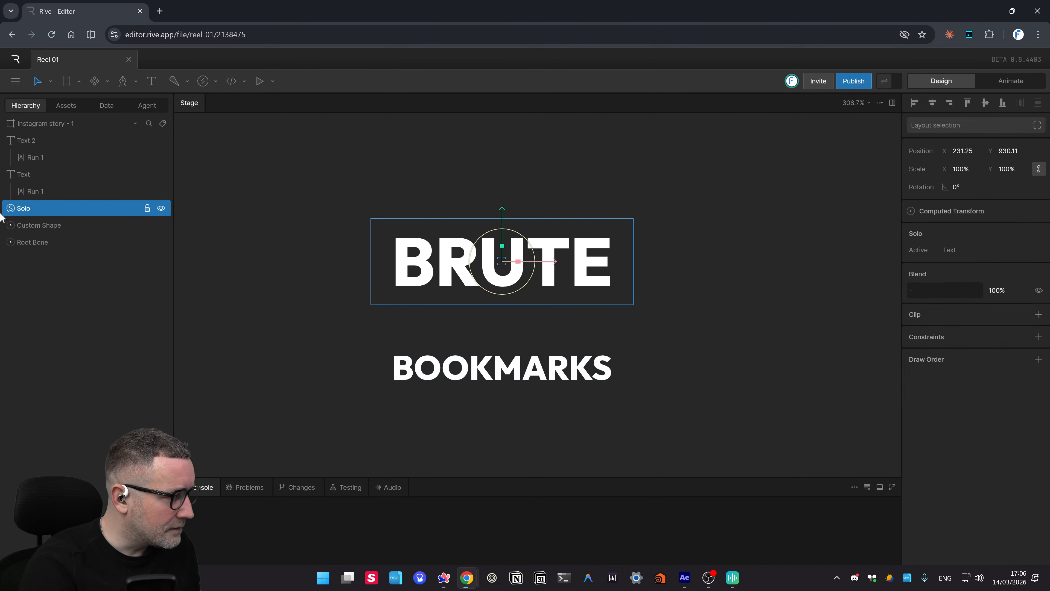
click(38, 227)
click(23, 208)
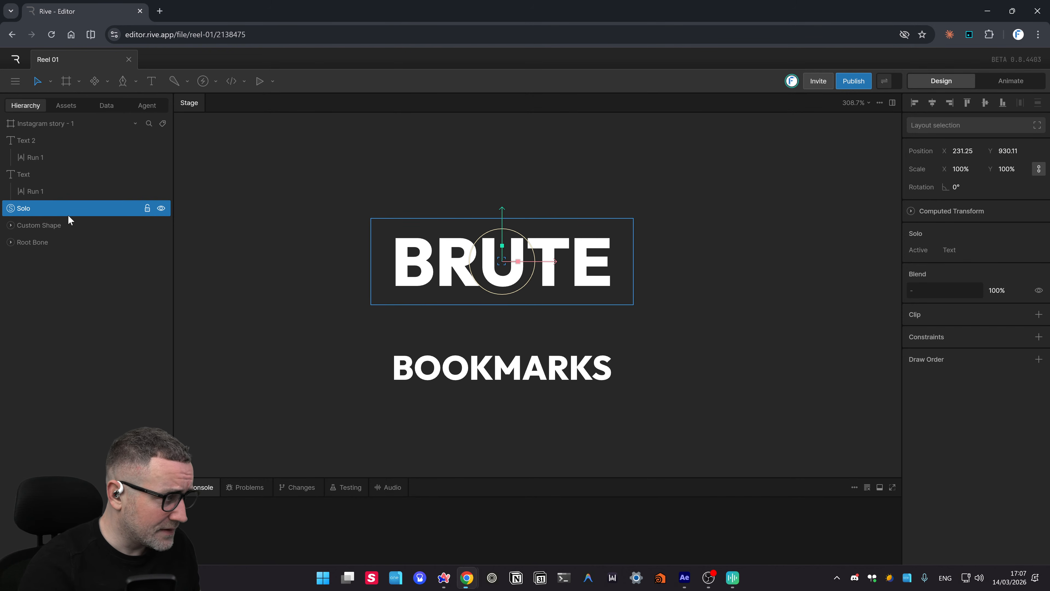
key(Delete)
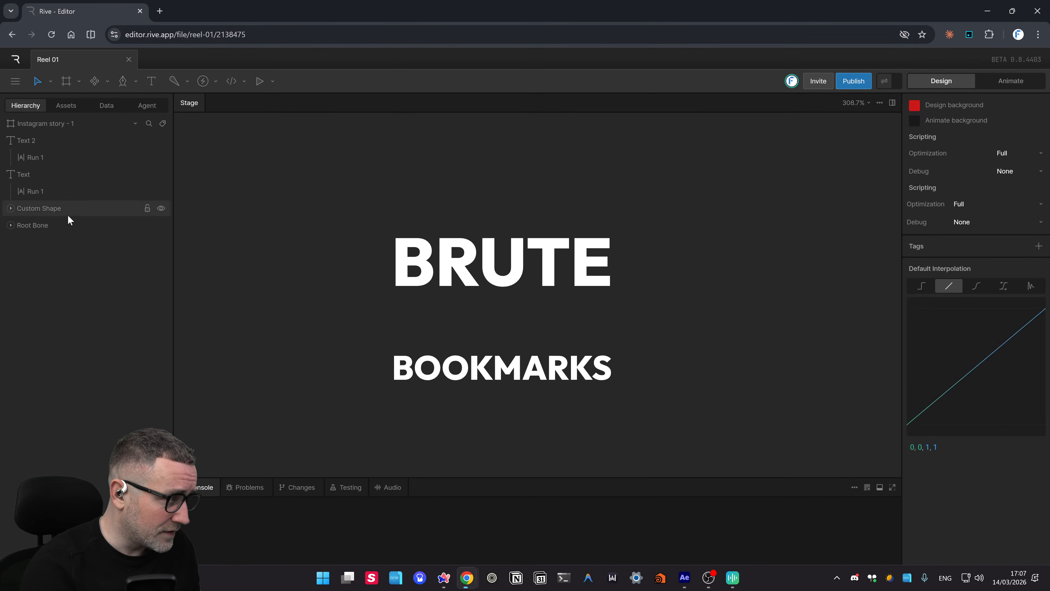
- Delete the Custom Shape and Root Bone layers together
click(10, 208)
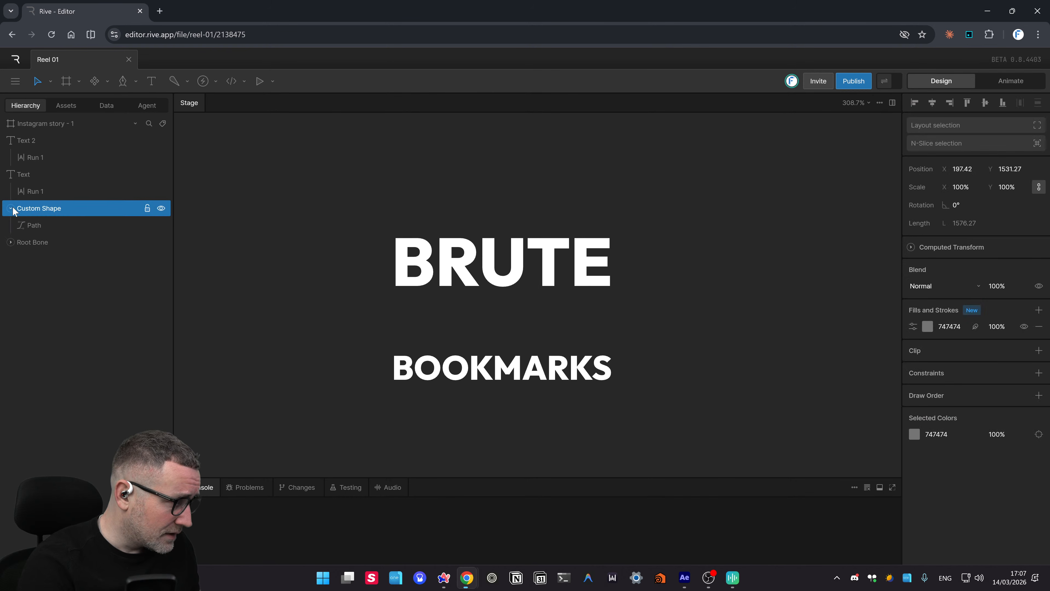
click(27, 243)
shift+click(30, 208)
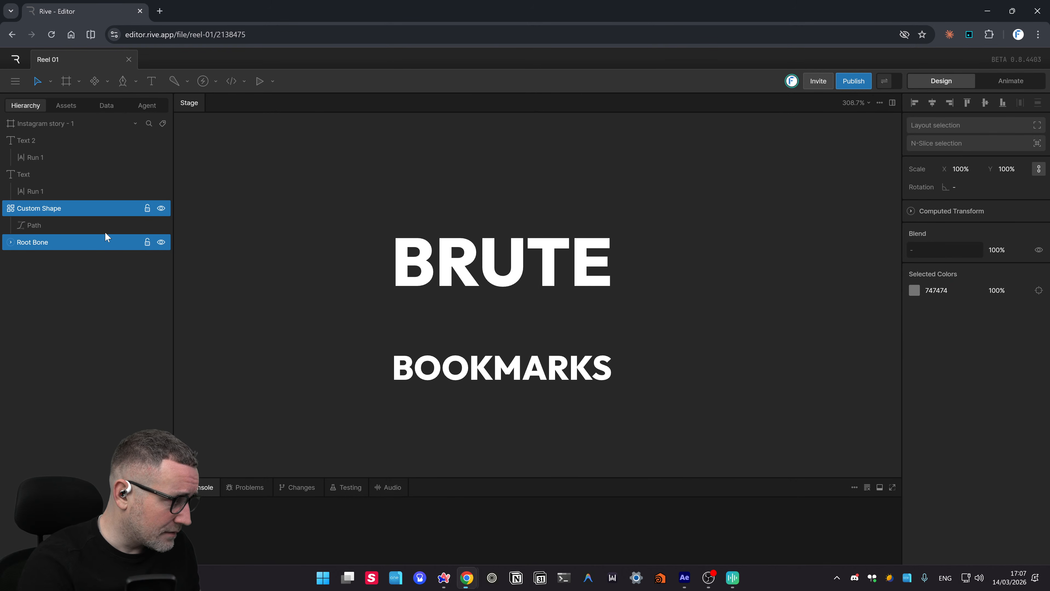
key(Delete)
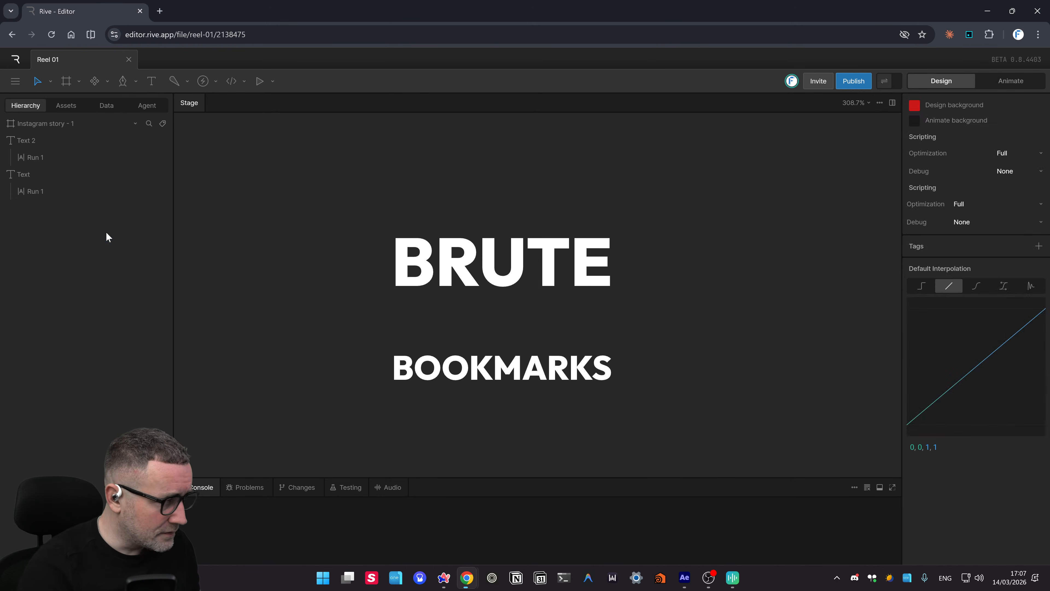
click(51, 122)
scroll(529, 266, down, 15)
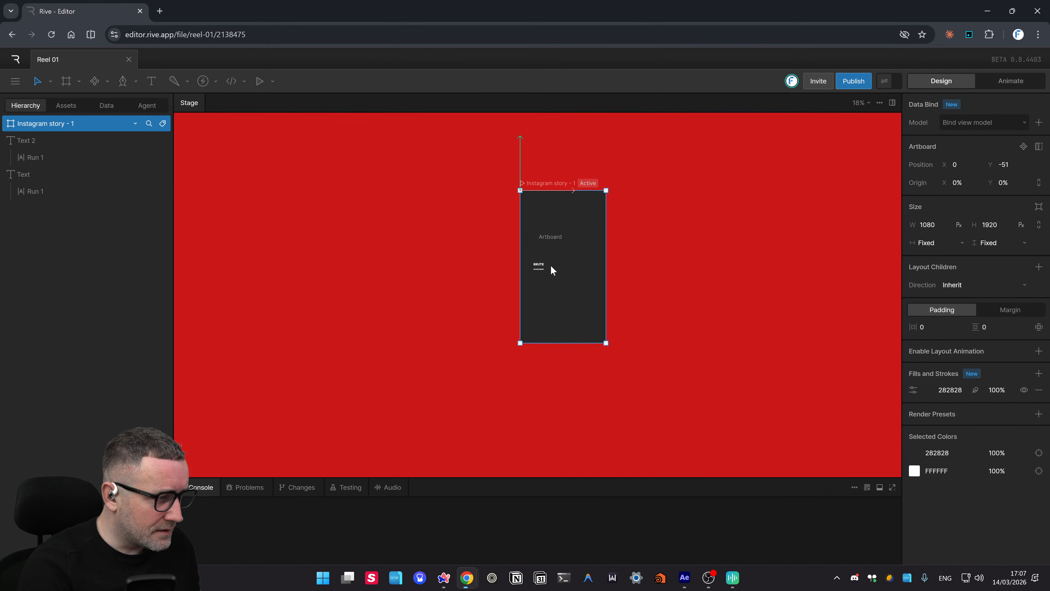
- Darken the stage's design background from red CD1919 to near-black 181818
click(577, 263)
scroll(578, 264, up, 5)
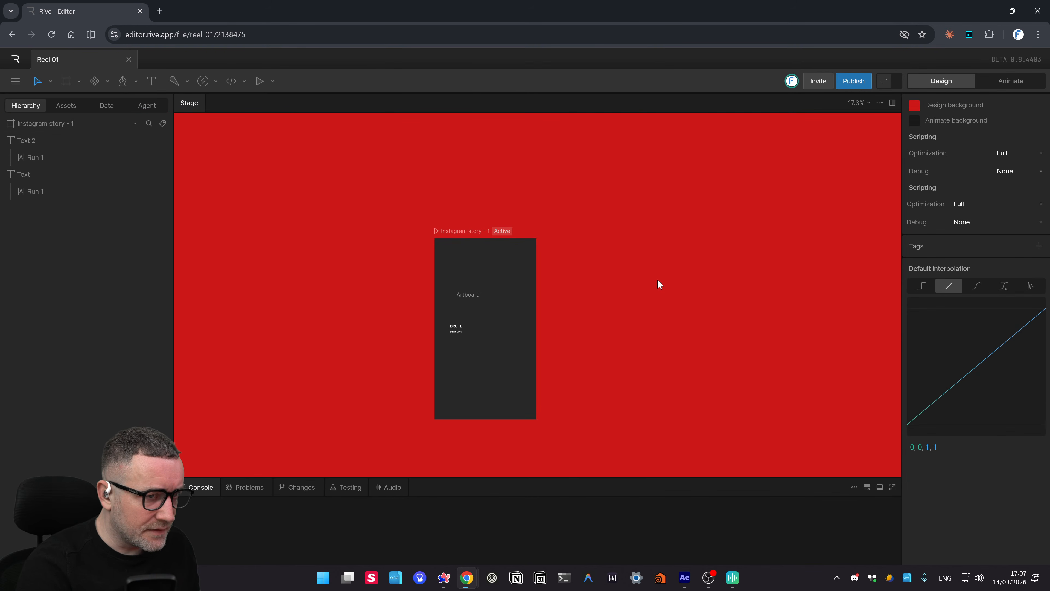
click(914, 105)
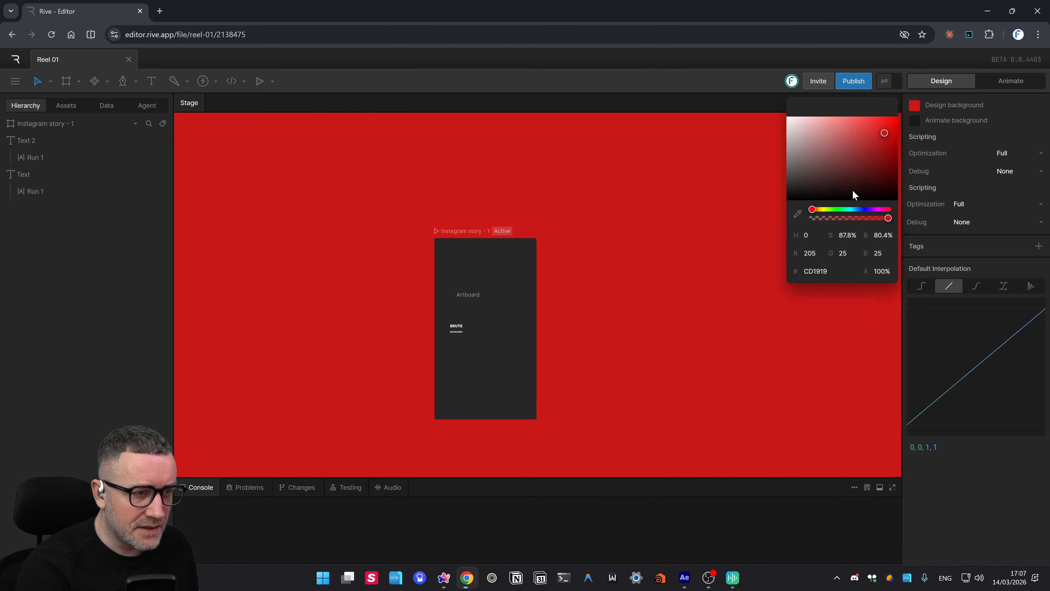
click(787, 130)
drag(754, 108, 749, 193)
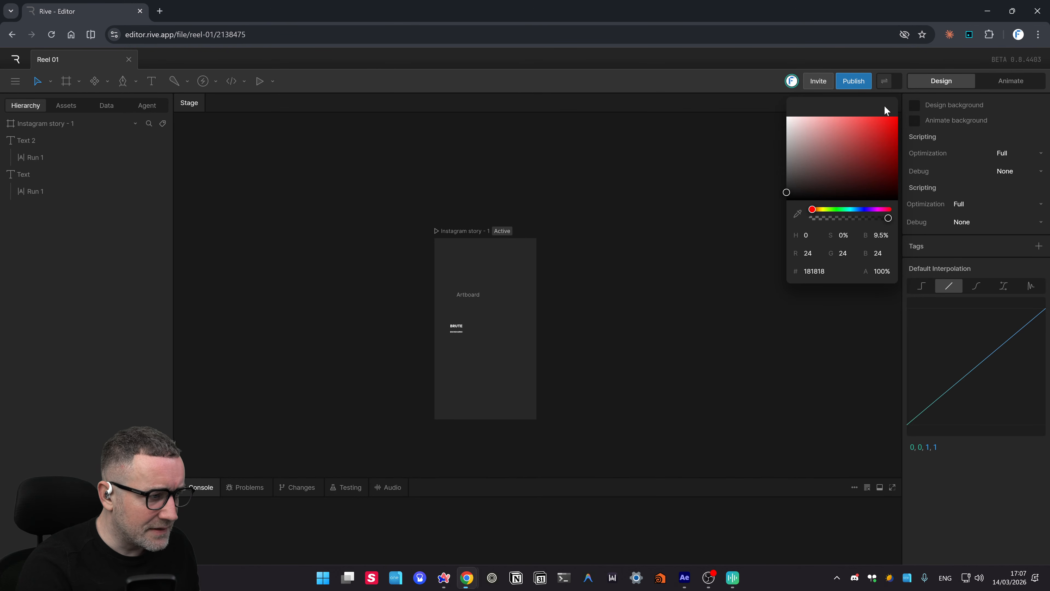
click(695, 181)
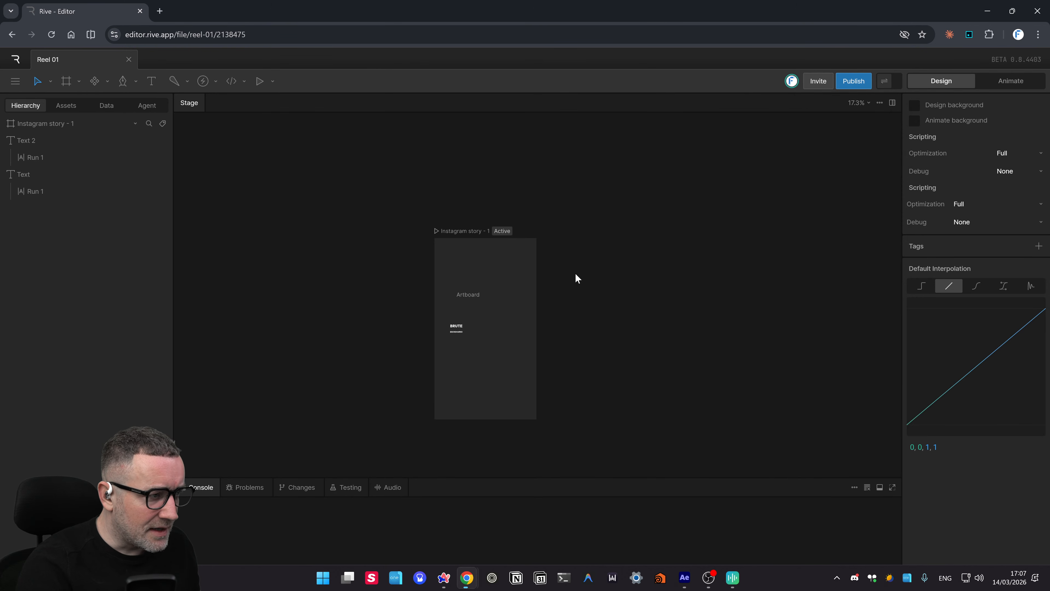
drag(394, 217, 573, 264)
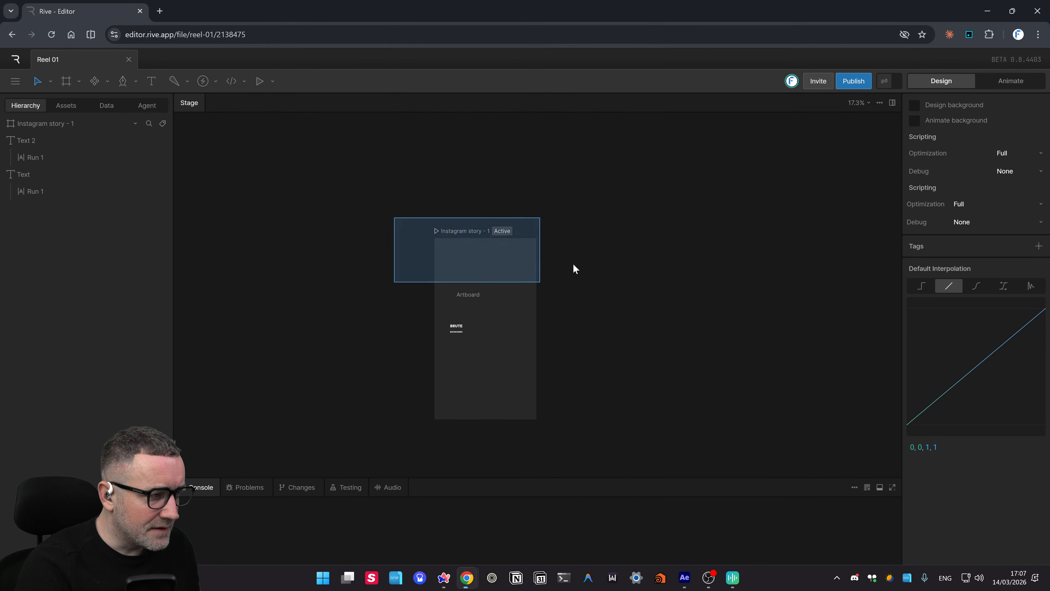
- Delete the Instagram story - 1 artboard, then restore it with Ctrl+Z
click(437, 234)
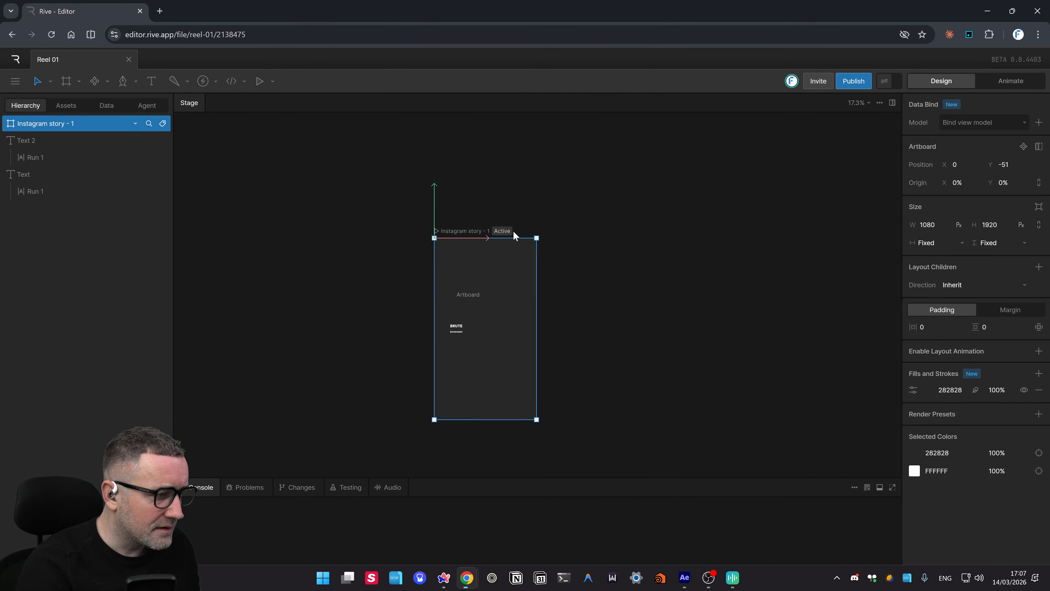
click(474, 293)
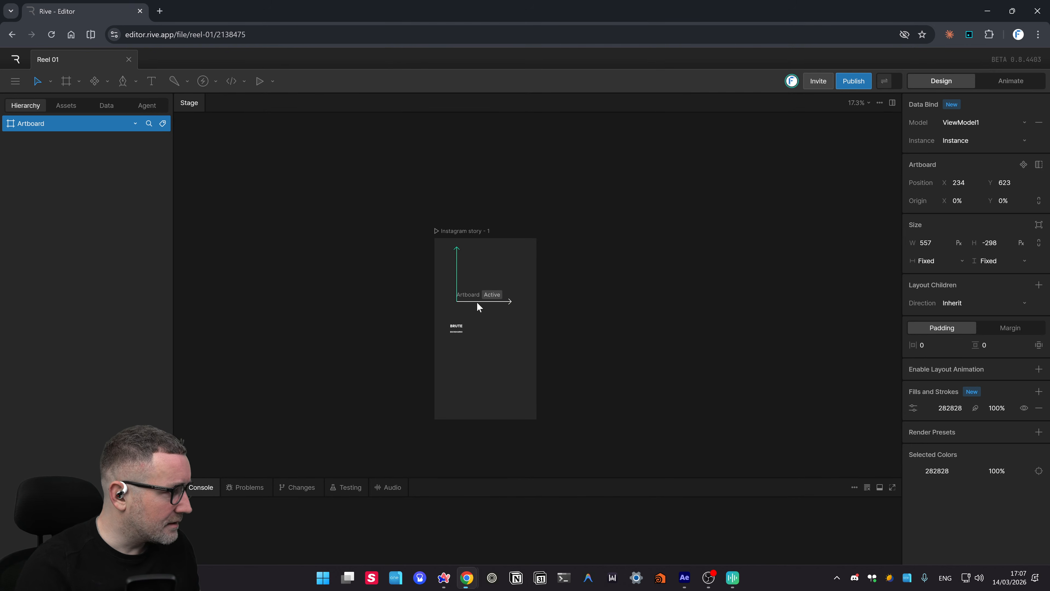
key(Escape)
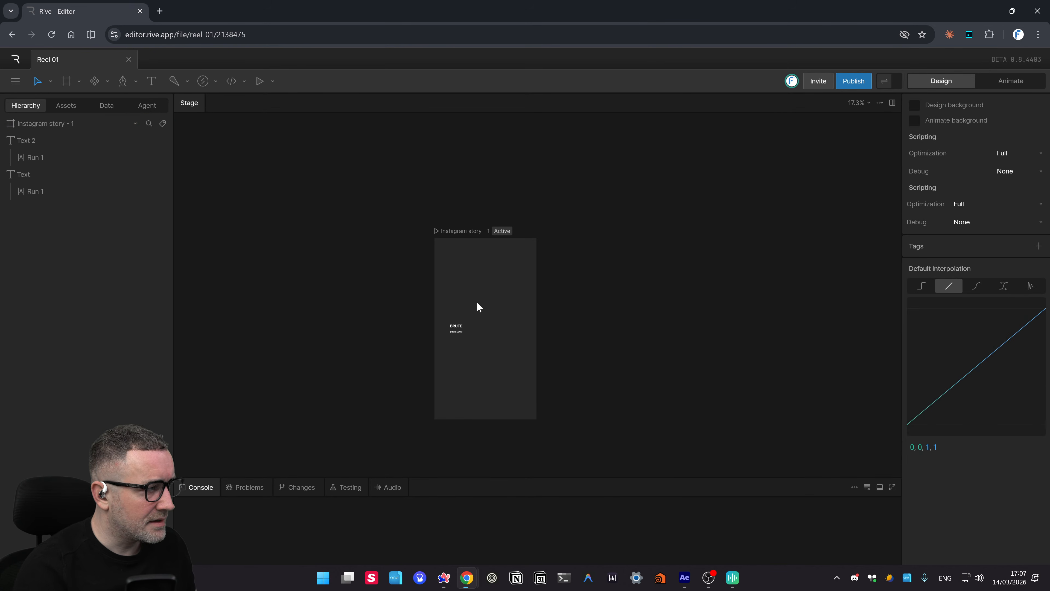
click(1022, 79)
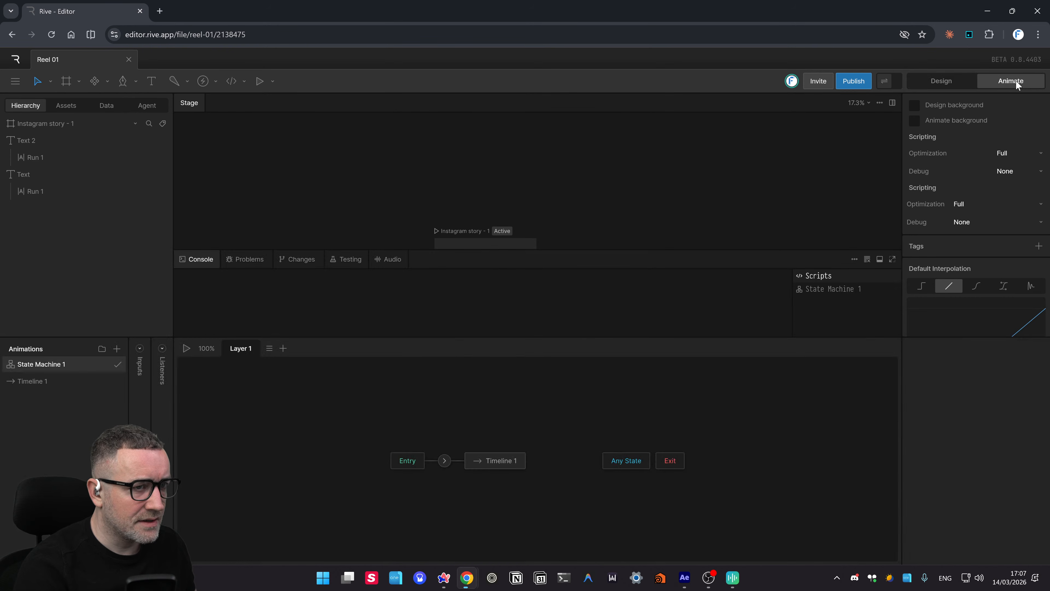
click(952, 83)
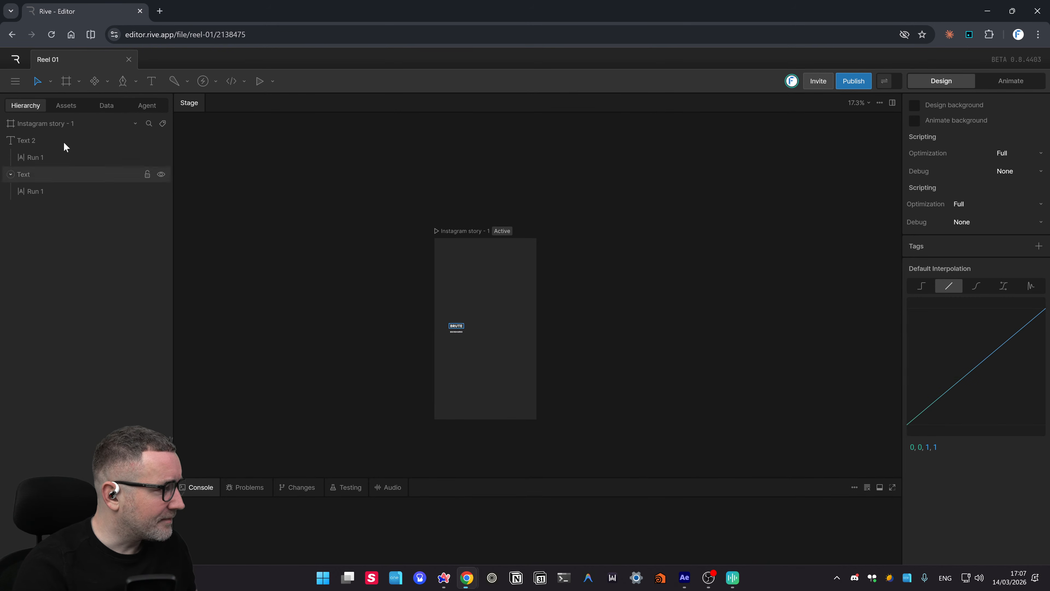
click(50, 120)
key(Delete)
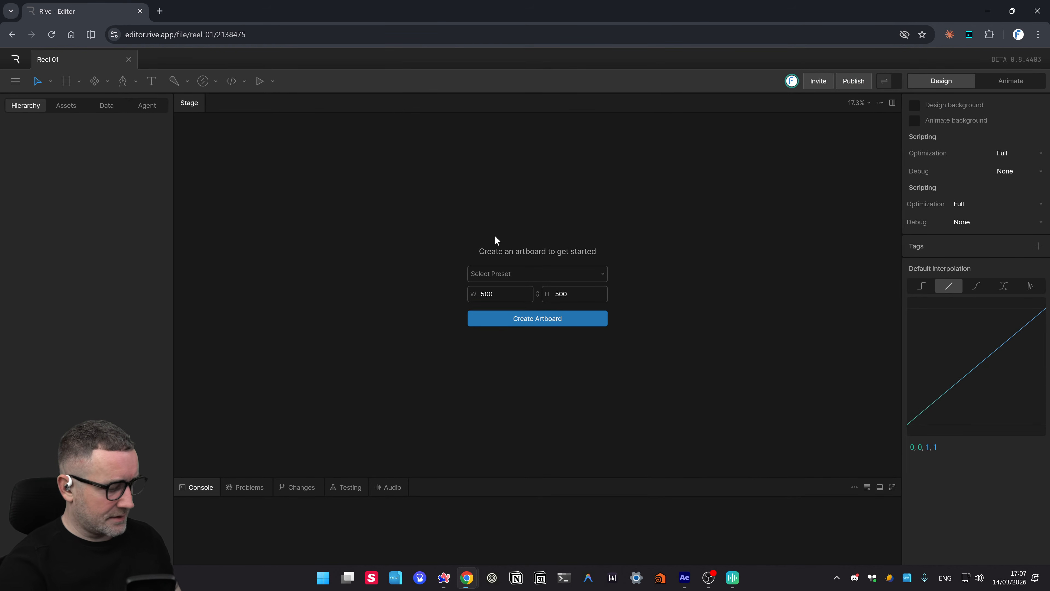
key(ctrl+z)
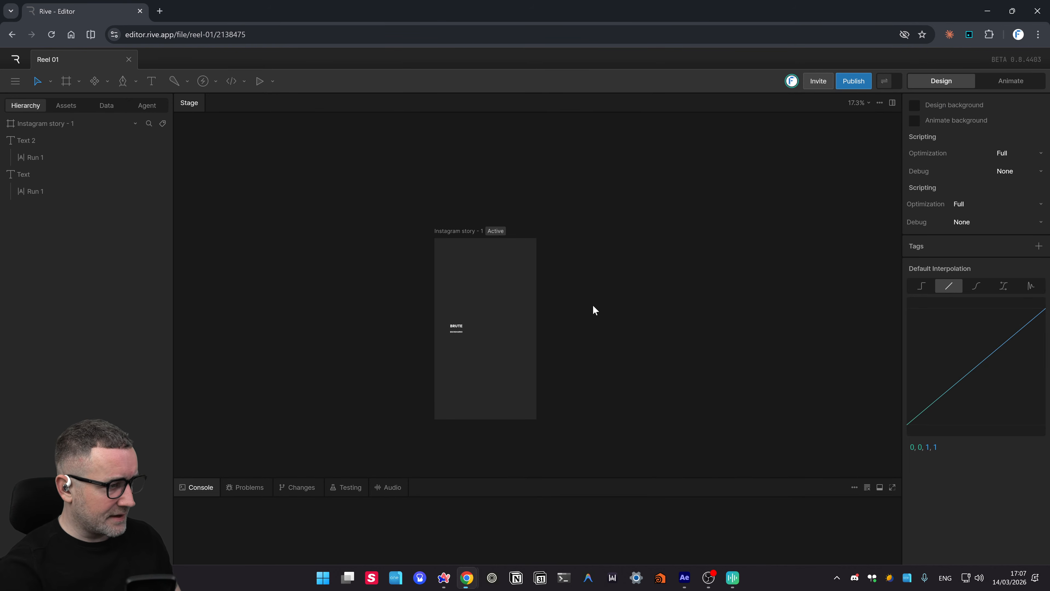
click(27, 126)
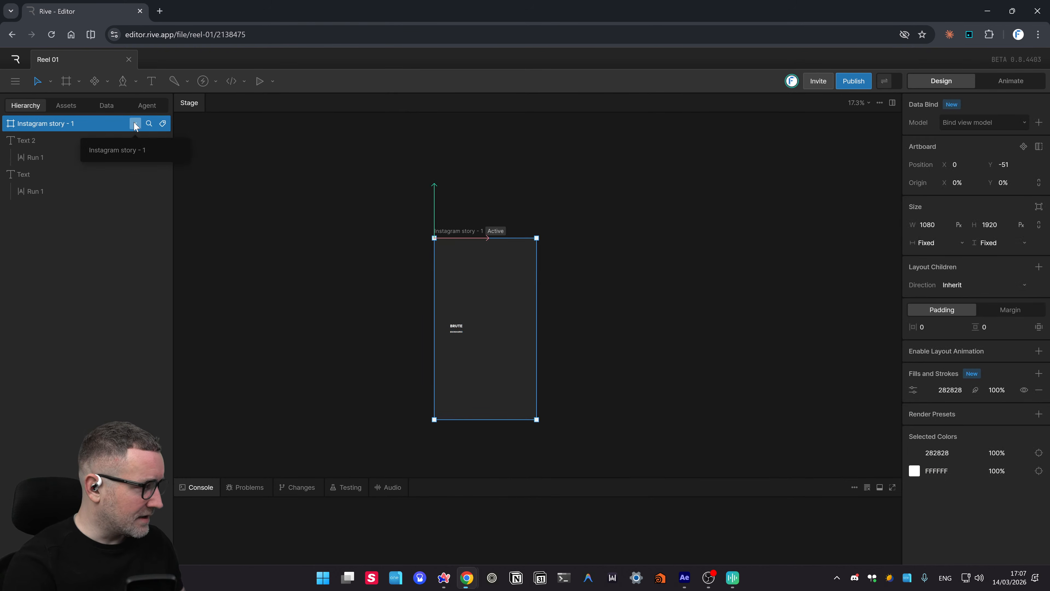
- Select the BRUTE text and undo an accidental wide stretch of it
click(213, 192)
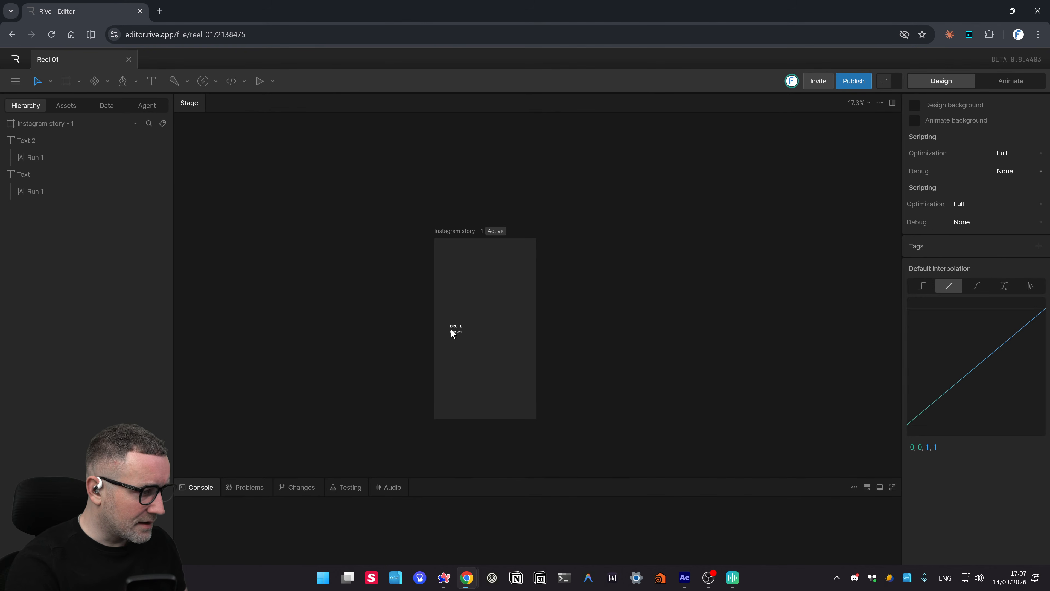
click(451, 330)
drag(457, 324, 705, 299)
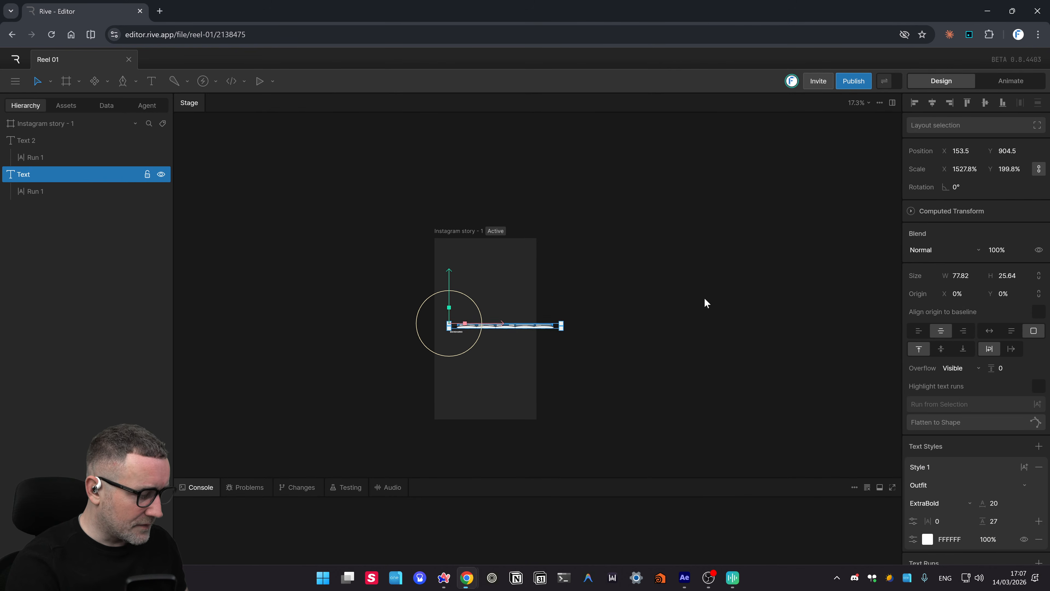
key(ctrl+z)
scroll(457, 364, up, 5)
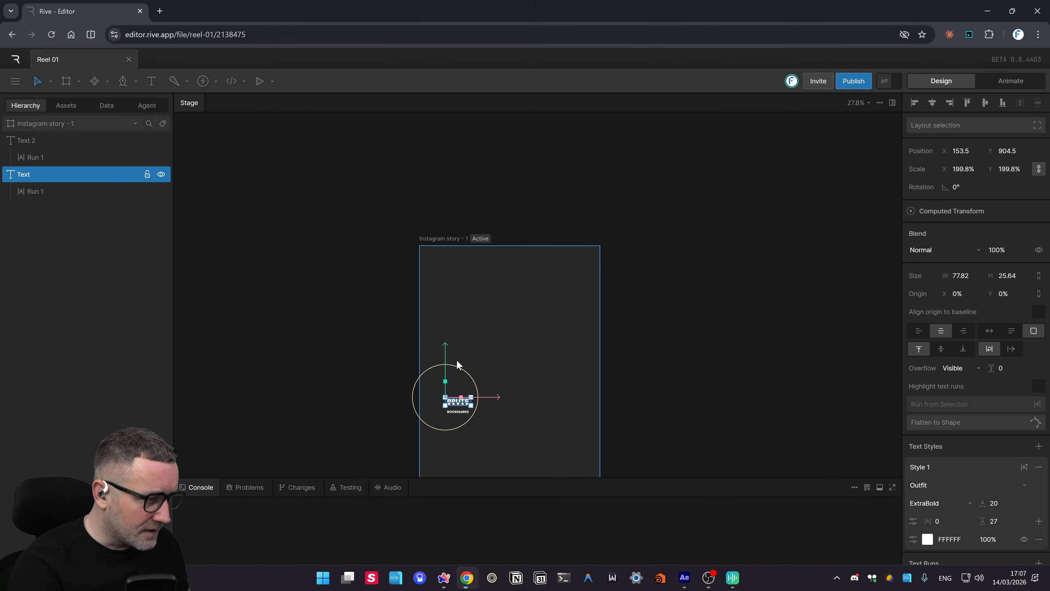
scroll(488, 385, up, 5)
scroll(534, 352, down, 5)
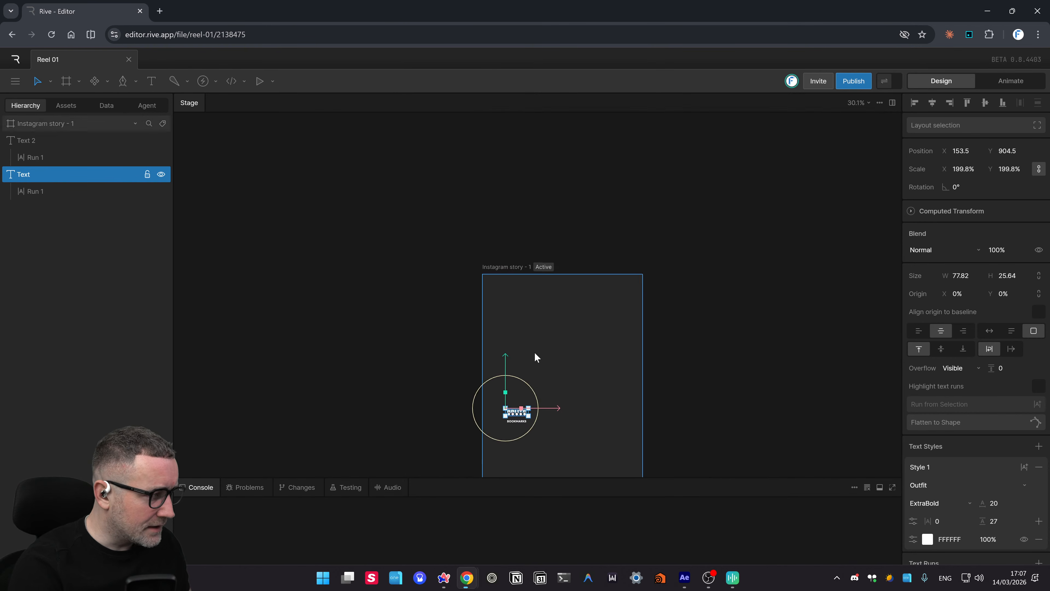
scroll(537, 352, down, 5)
click(554, 356)
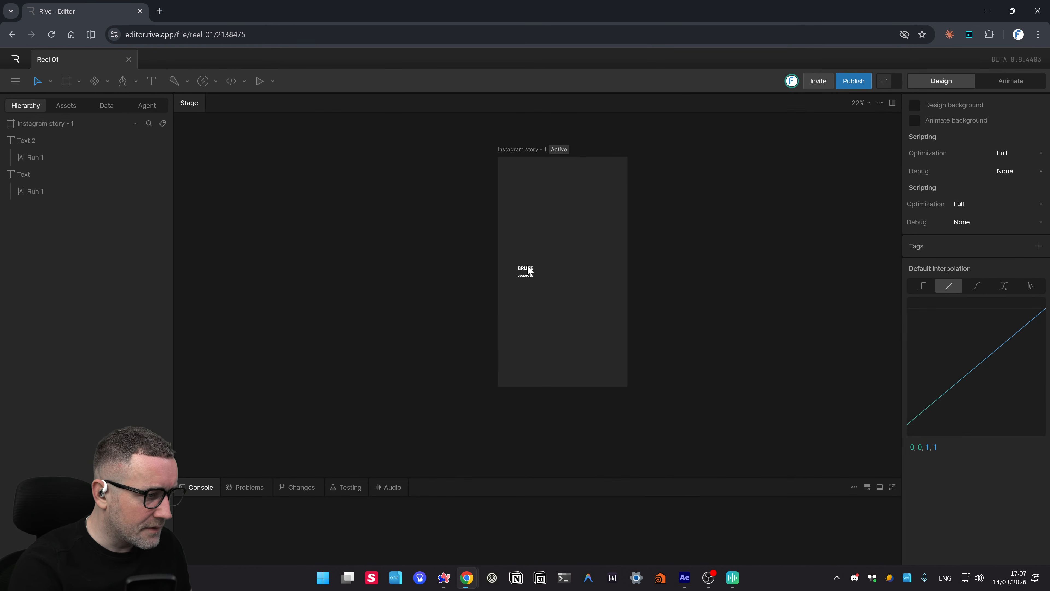
- Move BRUTE off the artboard, delete and restore the artboard, then place BRUTE above BOOKMARKS
drag(529, 272, 417, 271)
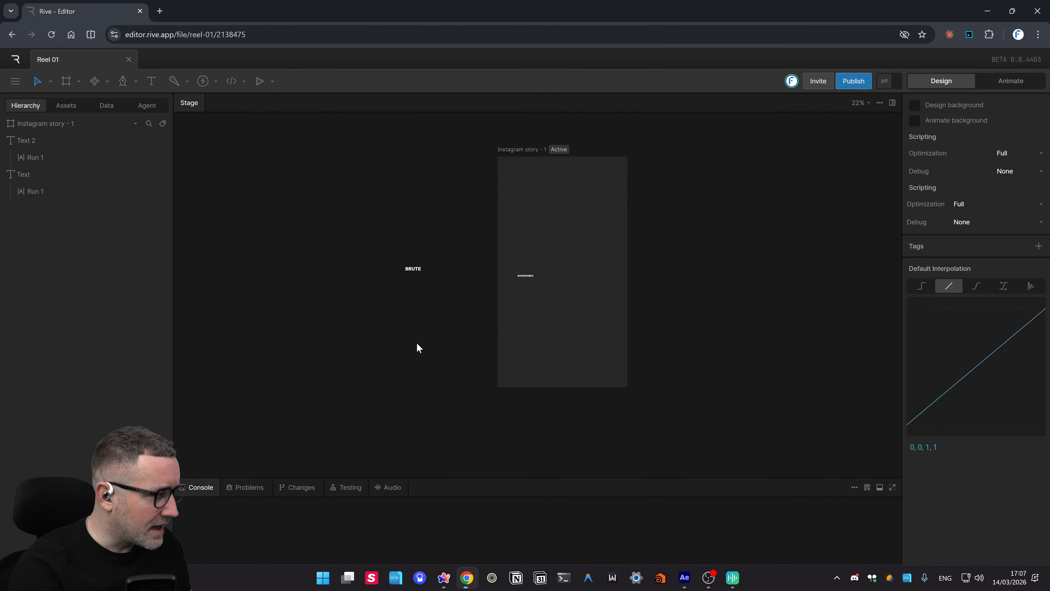
click(413, 269)
click(16, 123)
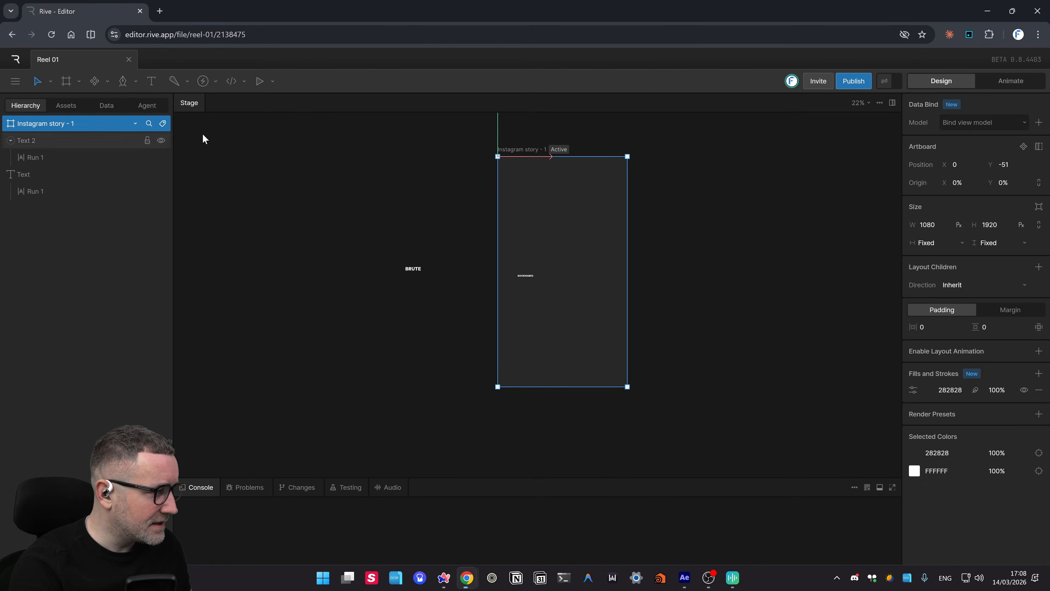
key(Delete)
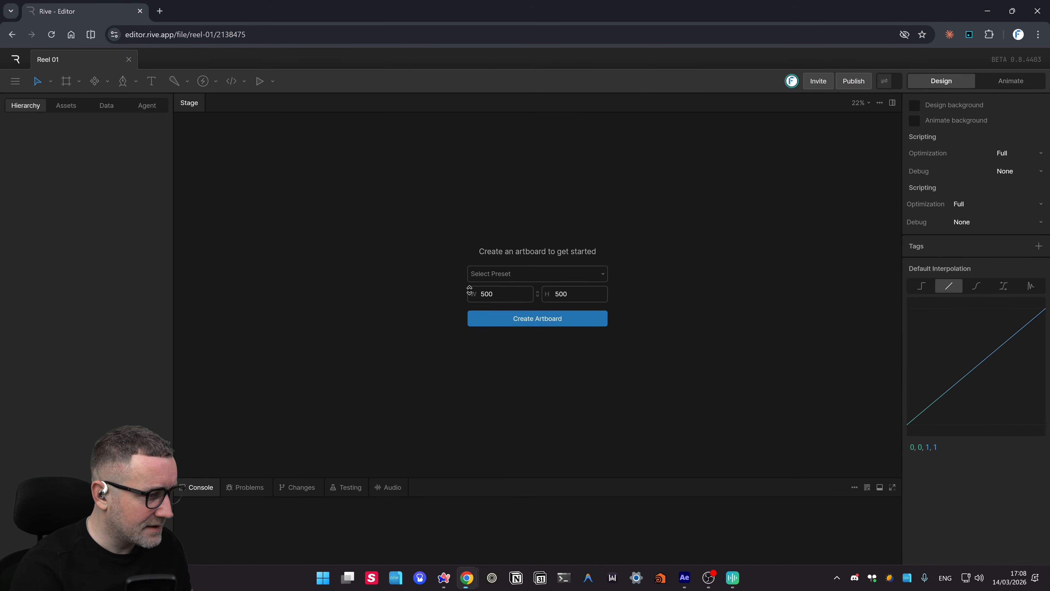
key(ctrl+z)
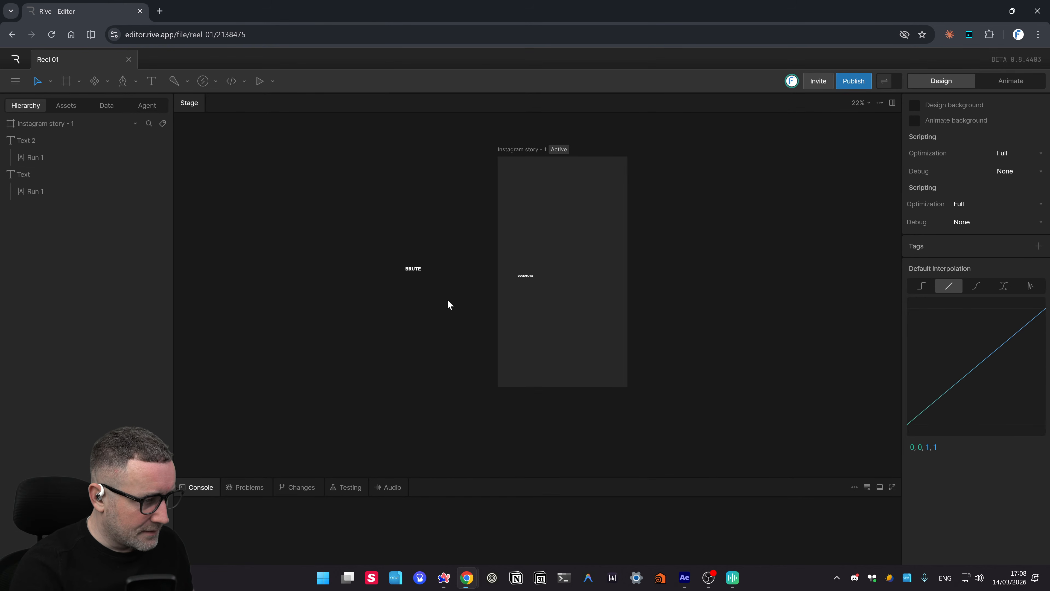
drag(404, 274, 527, 273)
click(373, 322)
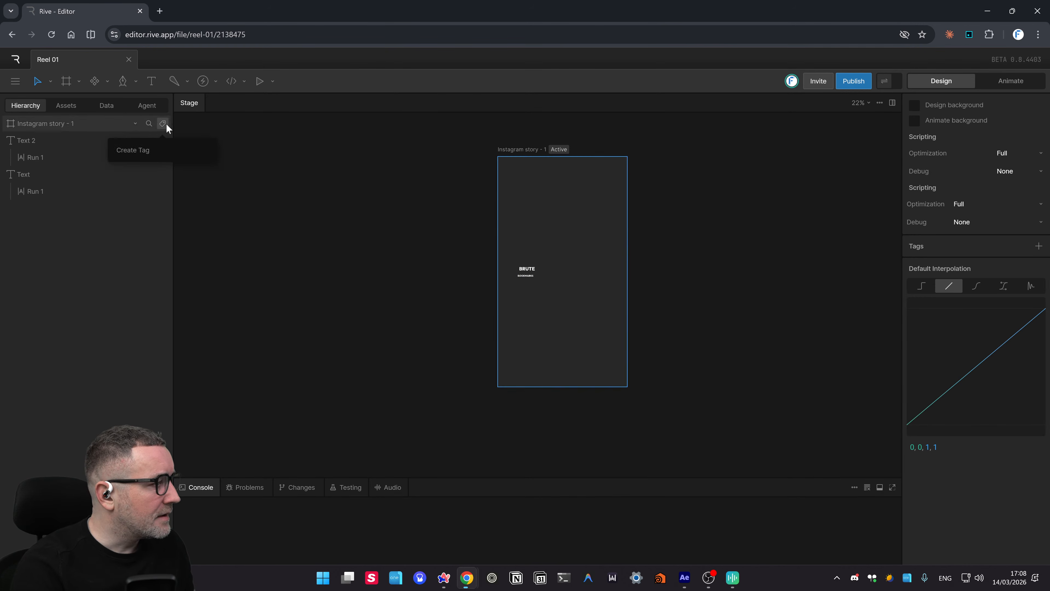
- Rename layer Text 2 to BOOKMARKS and layer Text to BRUTE in the Hierarchy
click(153, 123)
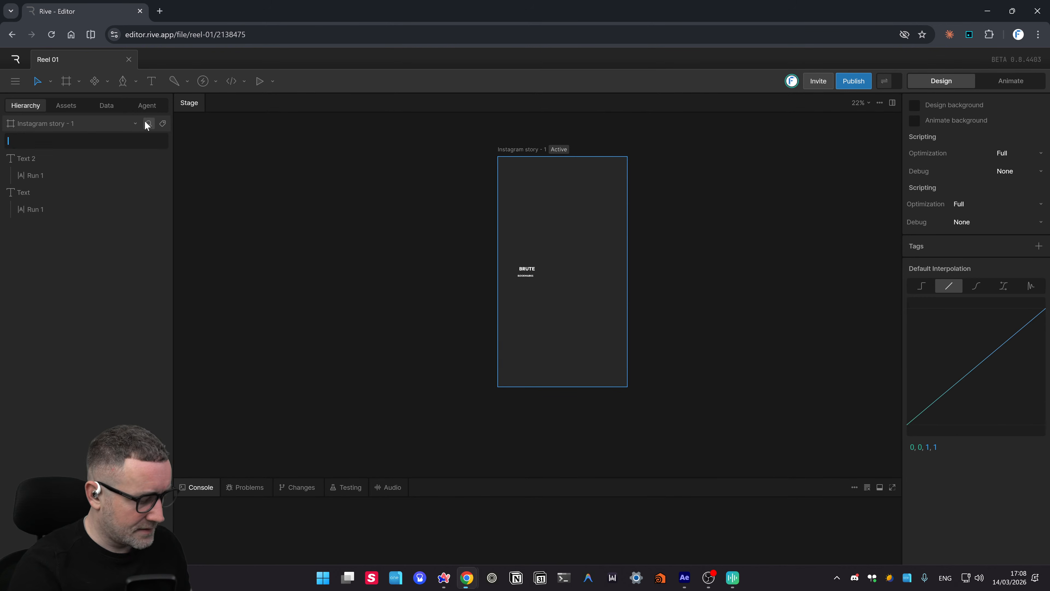
click(26, 159)
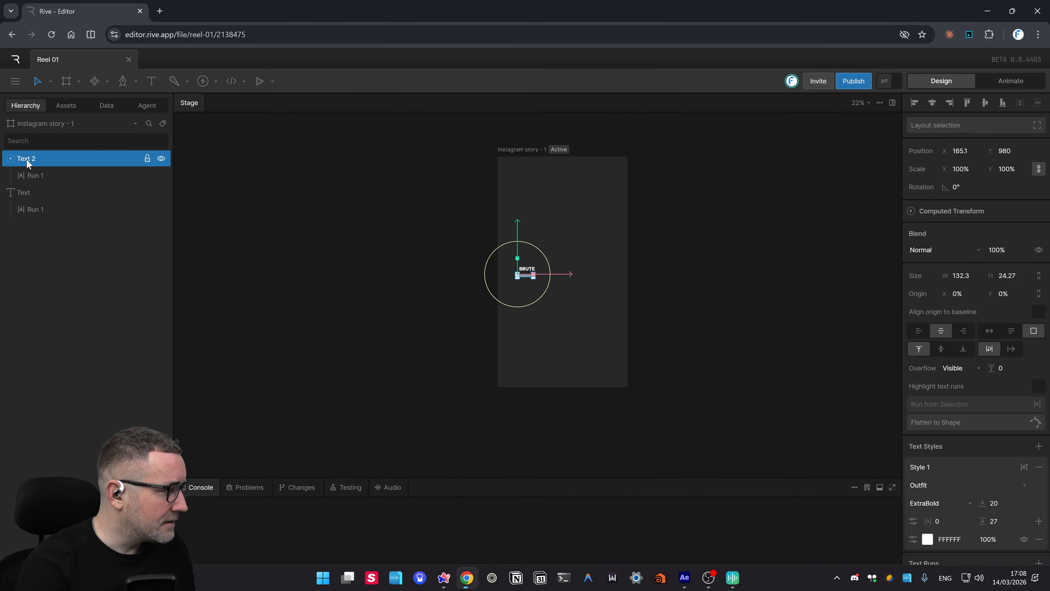
double_click(29, 158)
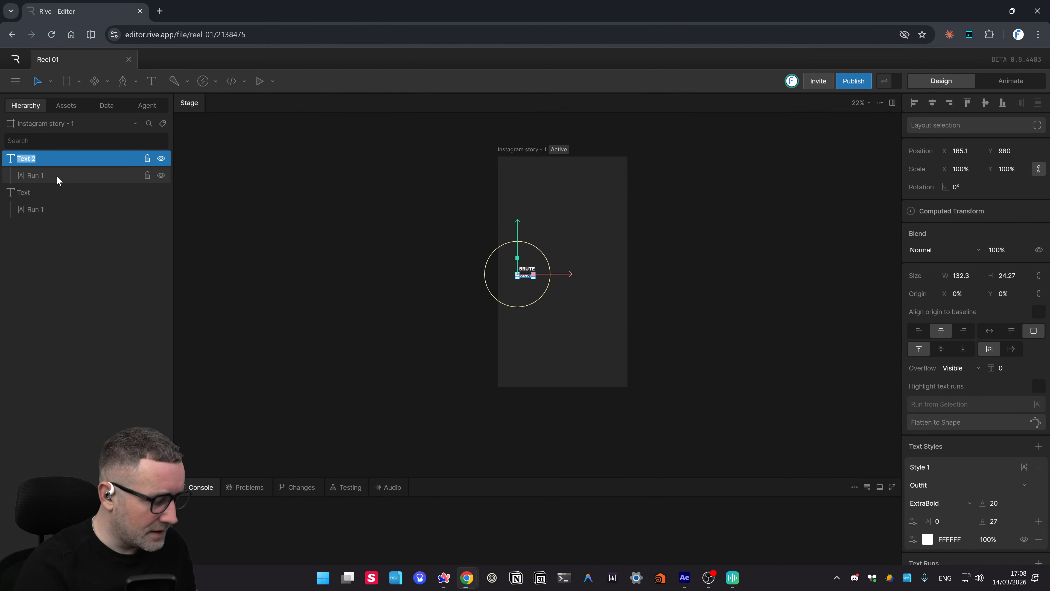
text(BOOKMARKS)
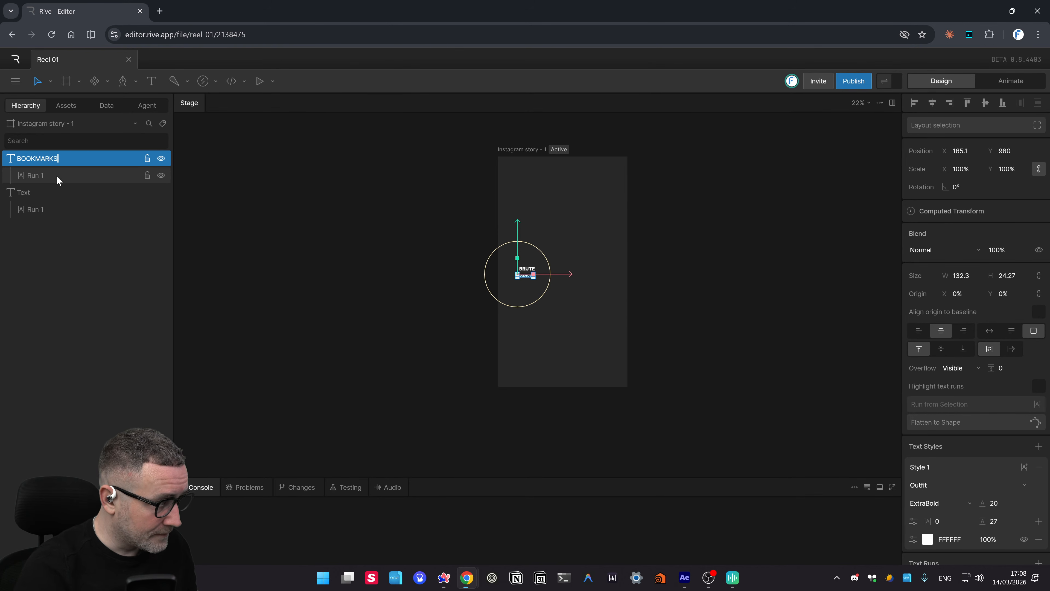
click(28, 193)
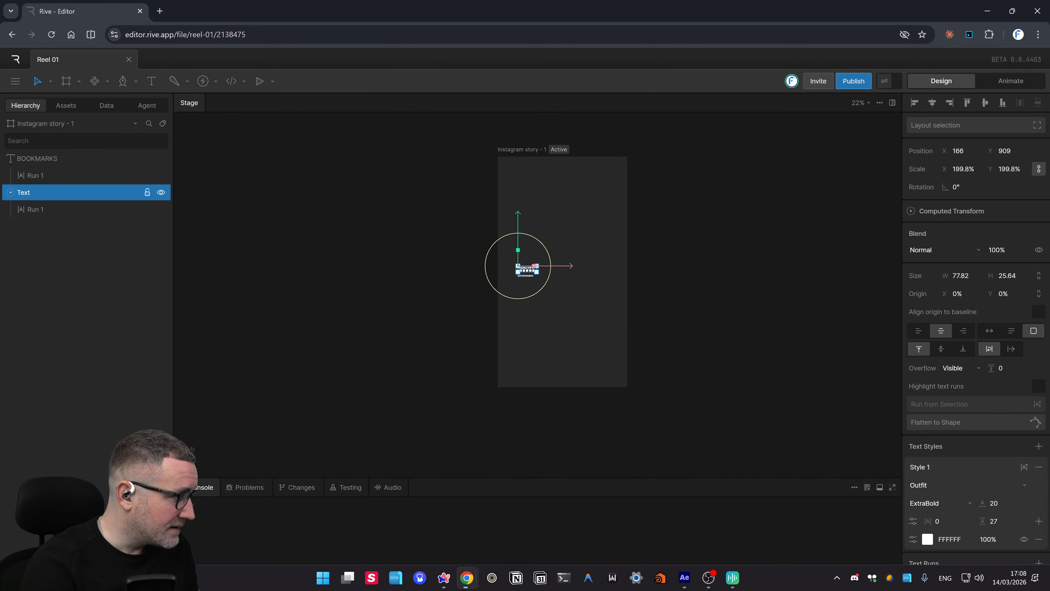
double_click(25, 192)
text(BRUTE)
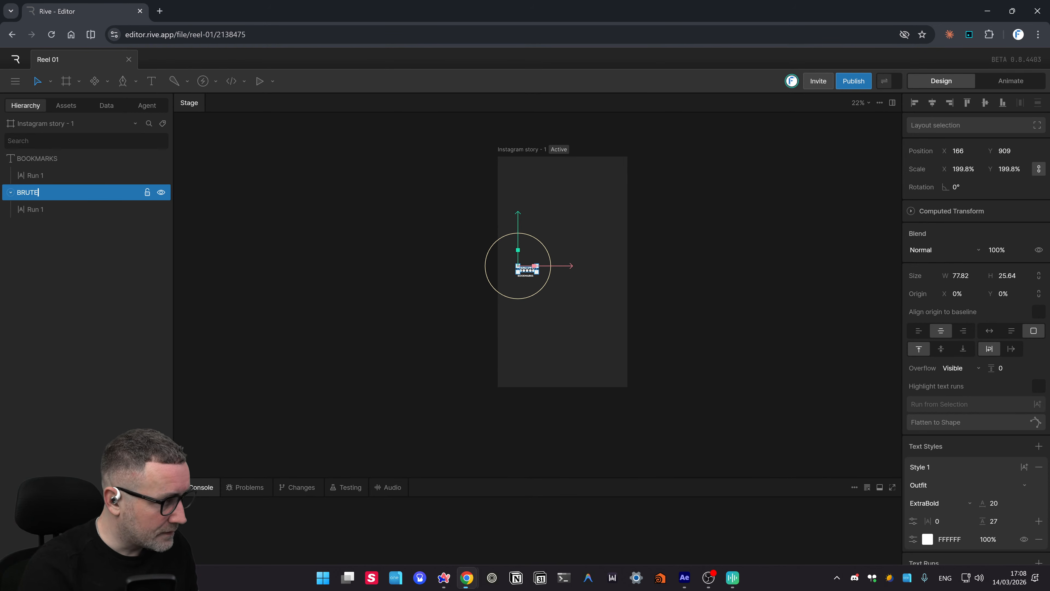
click(558, 292)
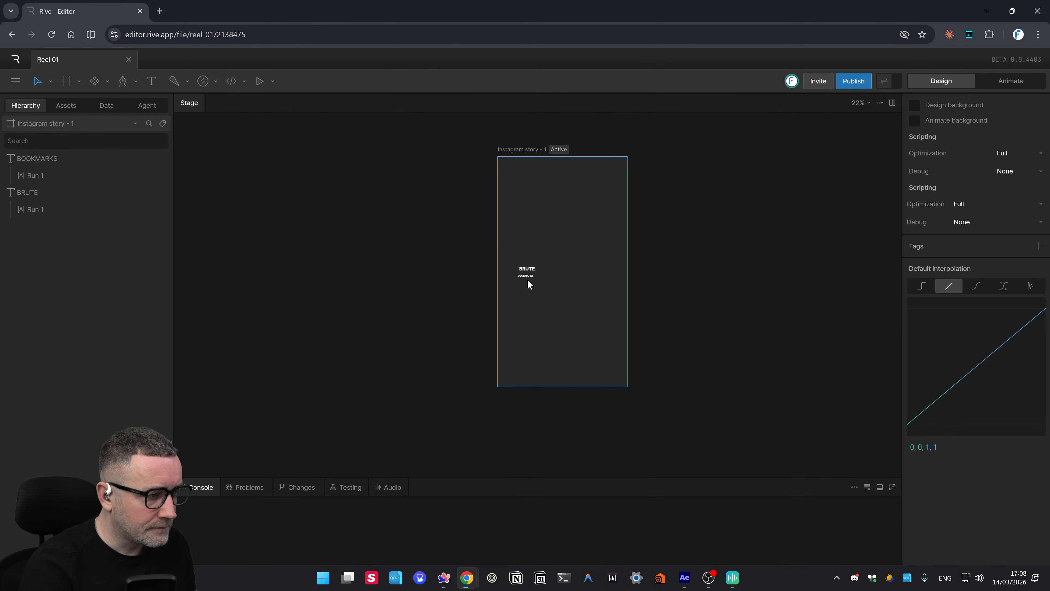
- Zoom in and nudge BRUTE slightly left so it centres above BOOKMARKS
scroll(528, 279, up, 5)
scroll(530, 281, up, 5)
scroll(551, 272, up, 3)
click(620, 266)
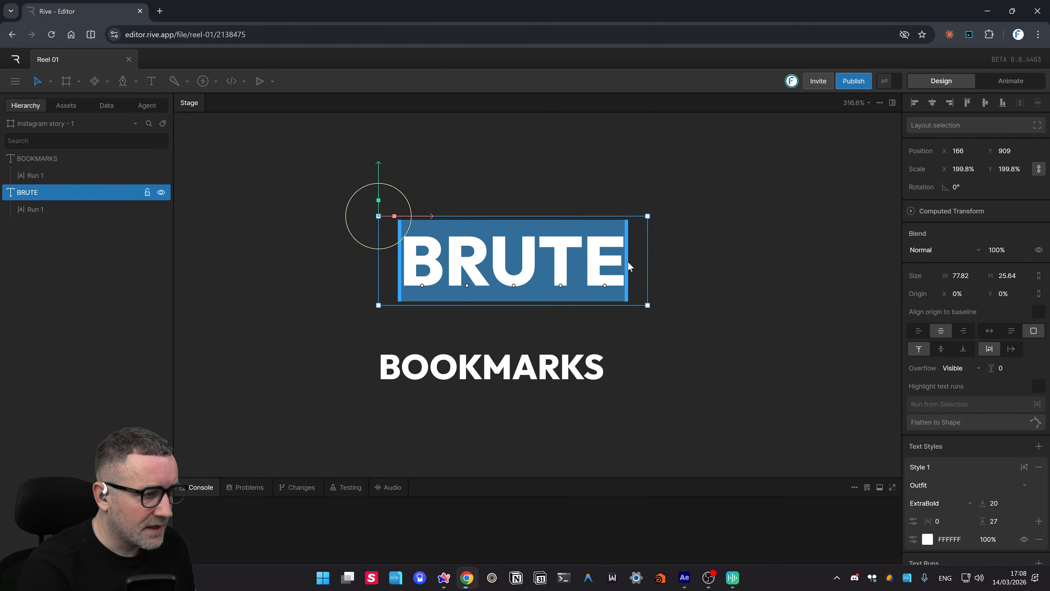
drag(736, 295, 684, 309)
drag(542, 286, 516, 288)
click(641, 359)
- Marquee-select BRUTE and BOOKMARKS and move them together up and right
scroll(645, 347, down, 5)
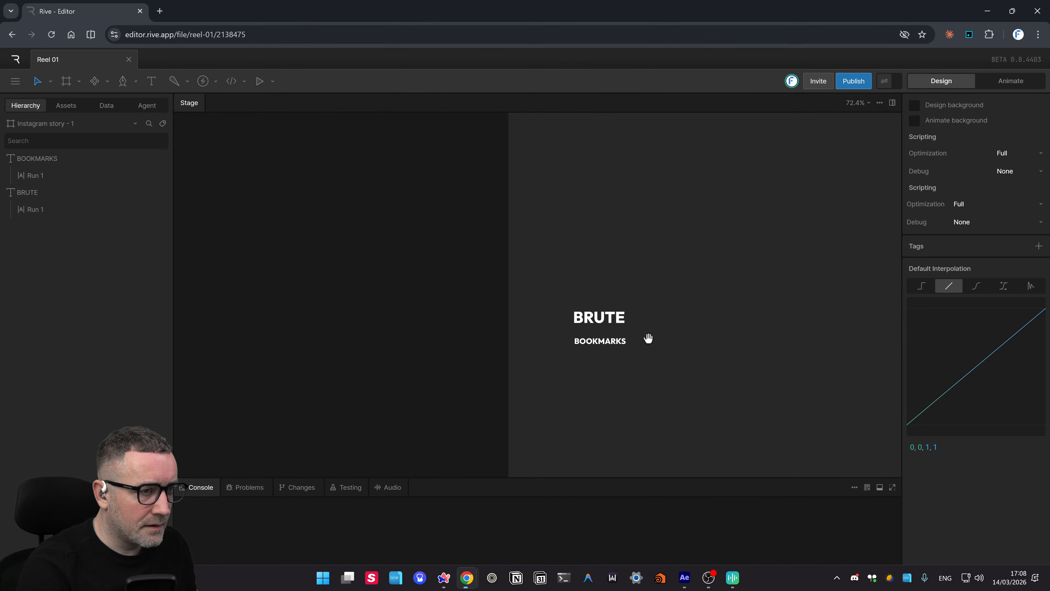
drag(645, 344, 639, 342)
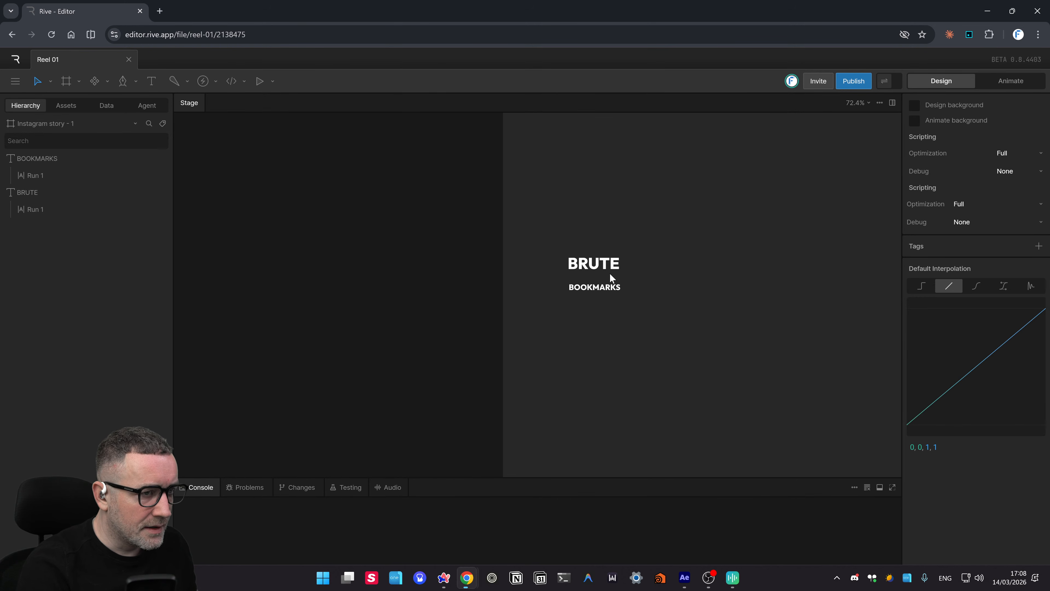
scroll(609, 277, up, 3)
drag(715, 279, 591, 304)
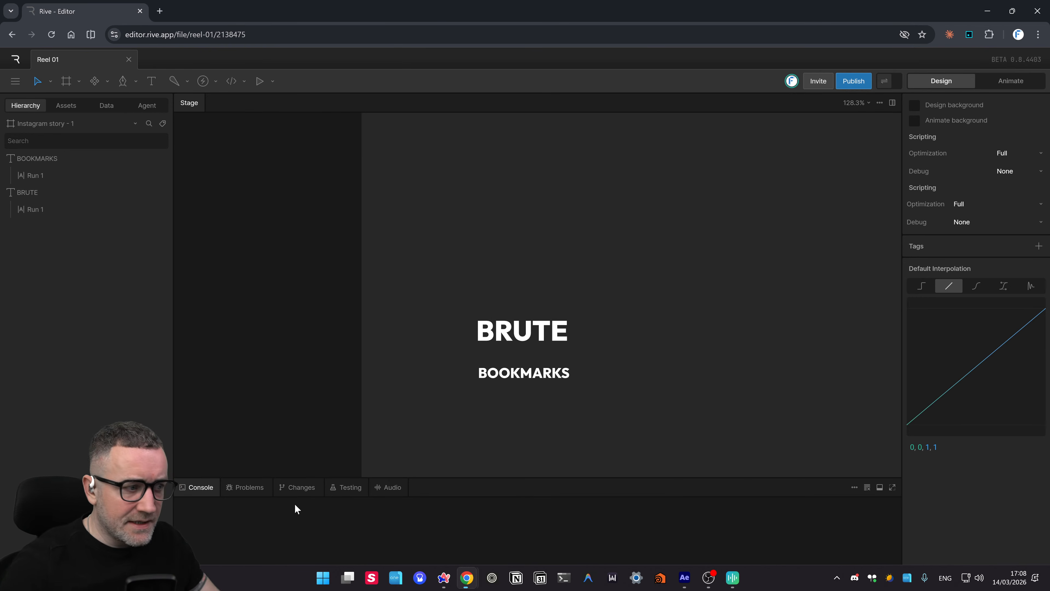
drag(641, 350, 622, 310)
drag(606, 348, 437, 261)
drag(458, 324, 579, 312)
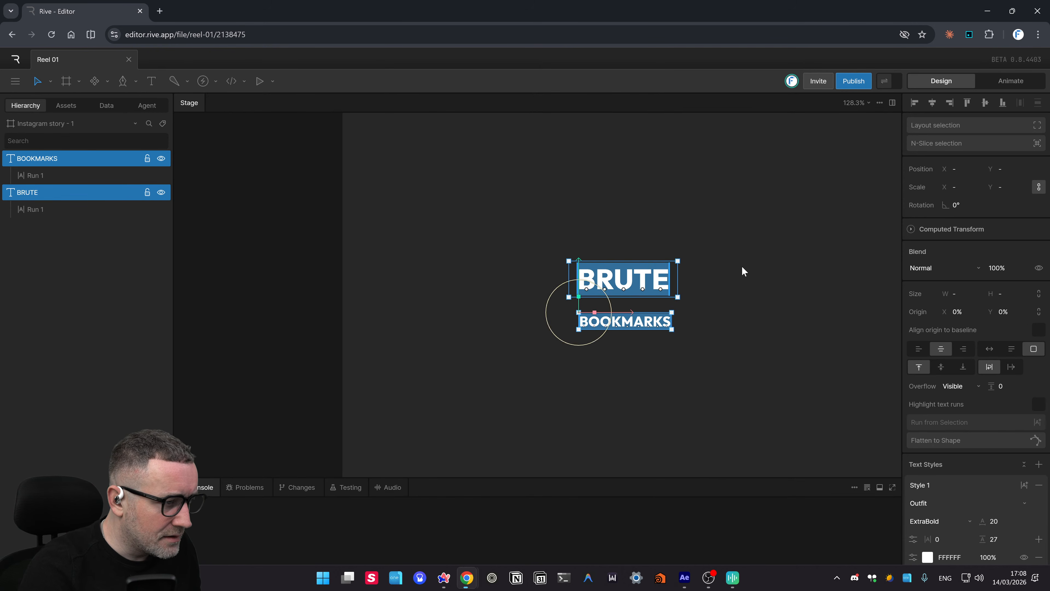
drag(742, 271, 626, 263)
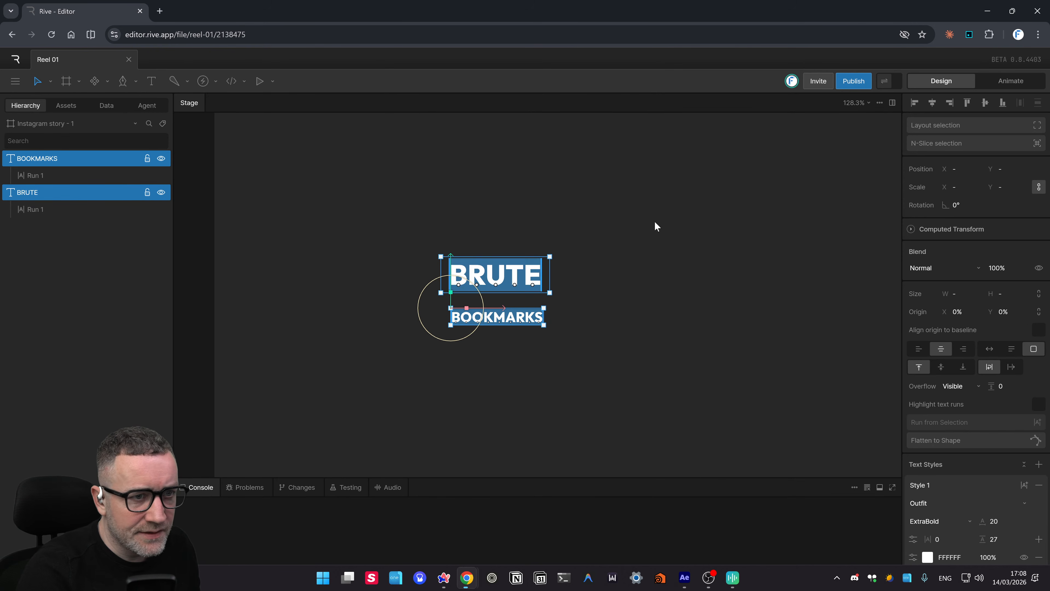
drag(667, 222, 663, 209)
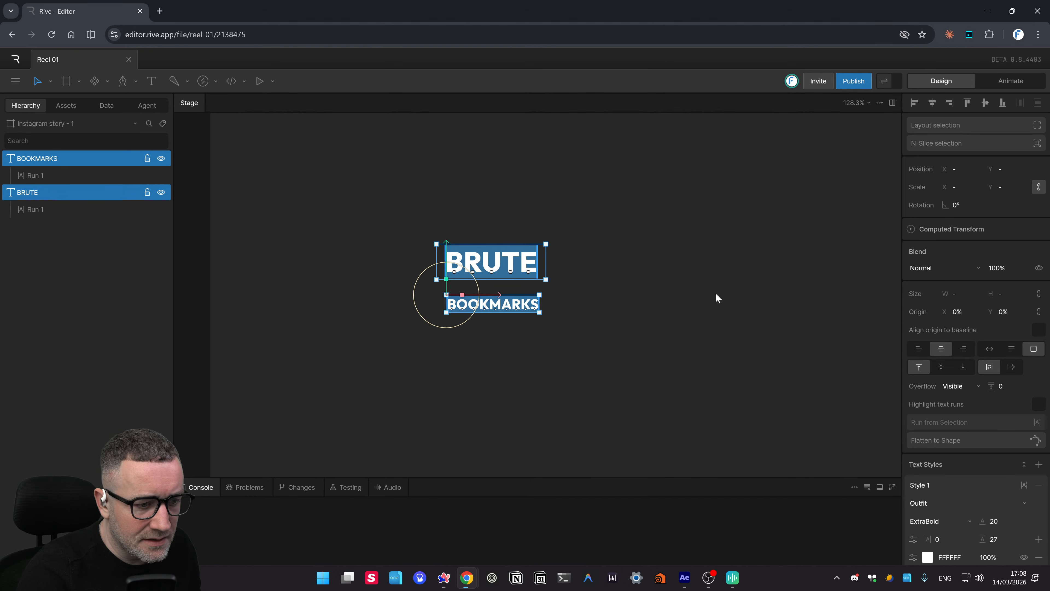
drag(717, 297, 725, 270)
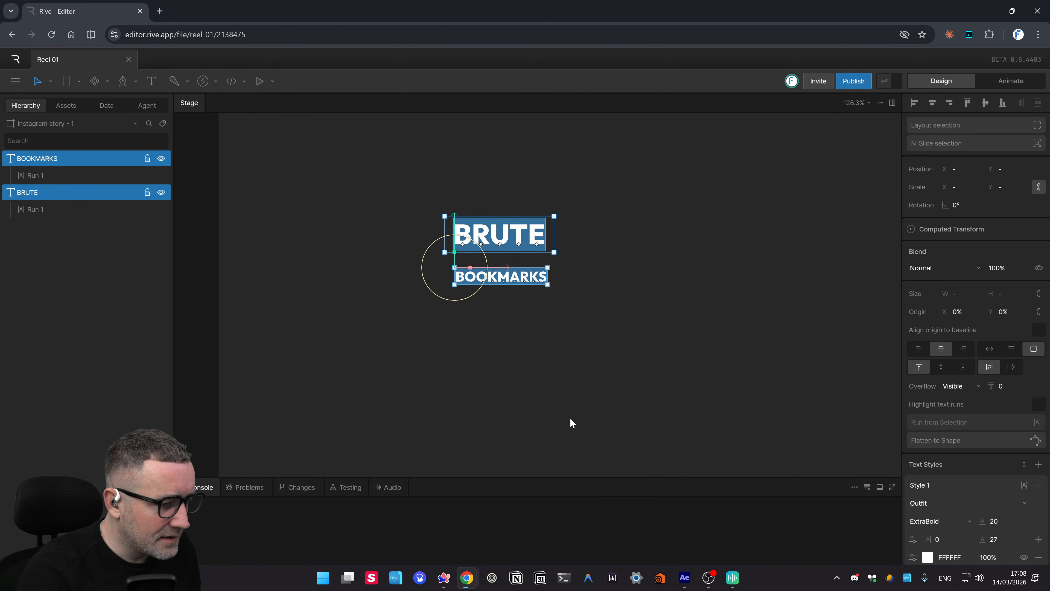
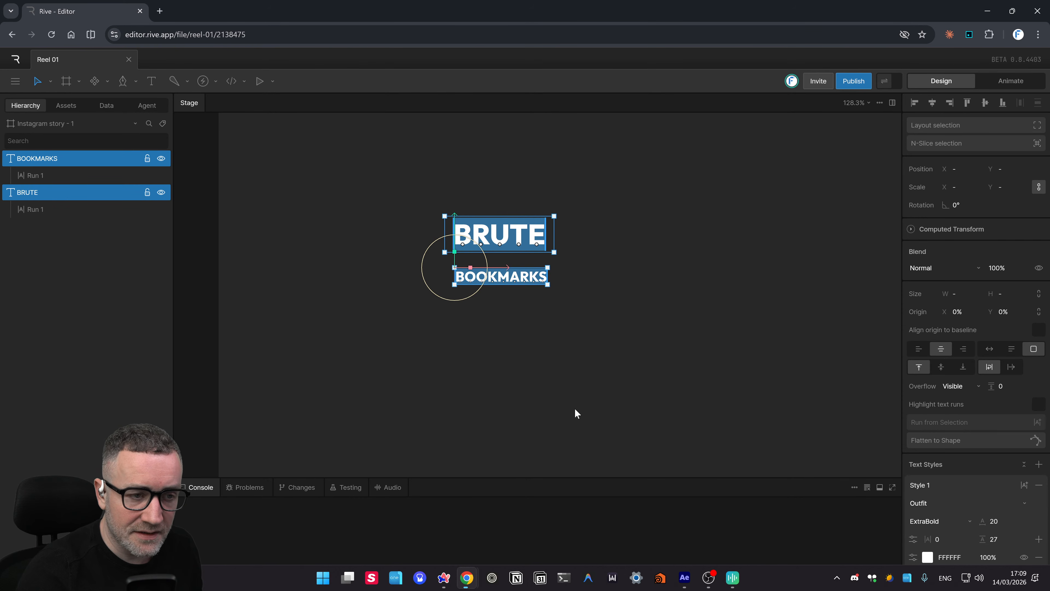
- Nudge the stage view and open Rive's hamburger menu for Reel 01's file and project options
drag(717, 302, 706, 305)
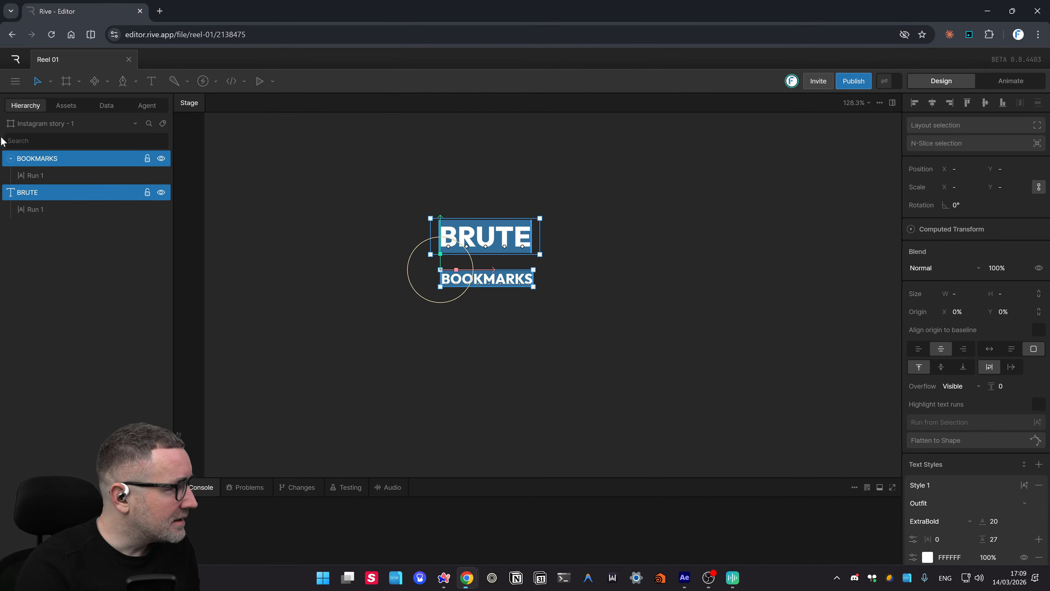
click(15, 81)
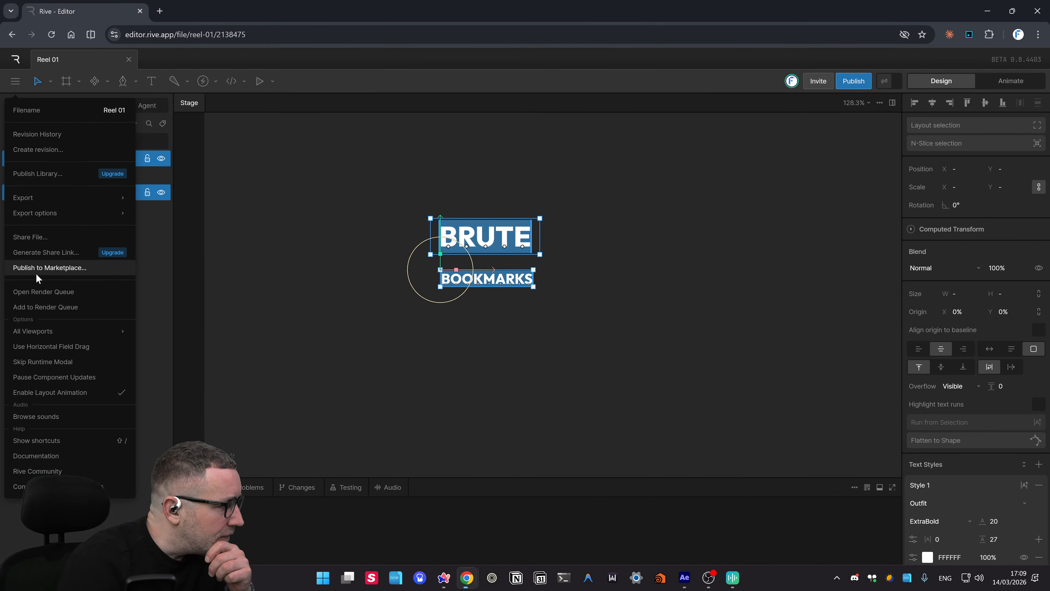
- Browse the Render Queue and the sound library, previewing the Air > Blow 'Sanken' sound
click(52, 292)
click(312, 133)
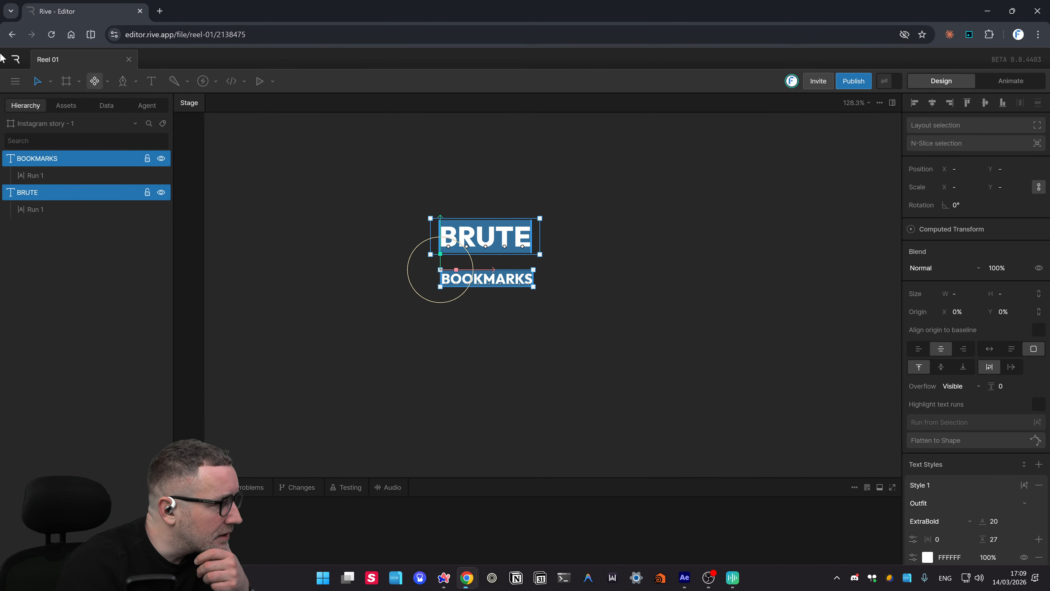
click(15, 80)
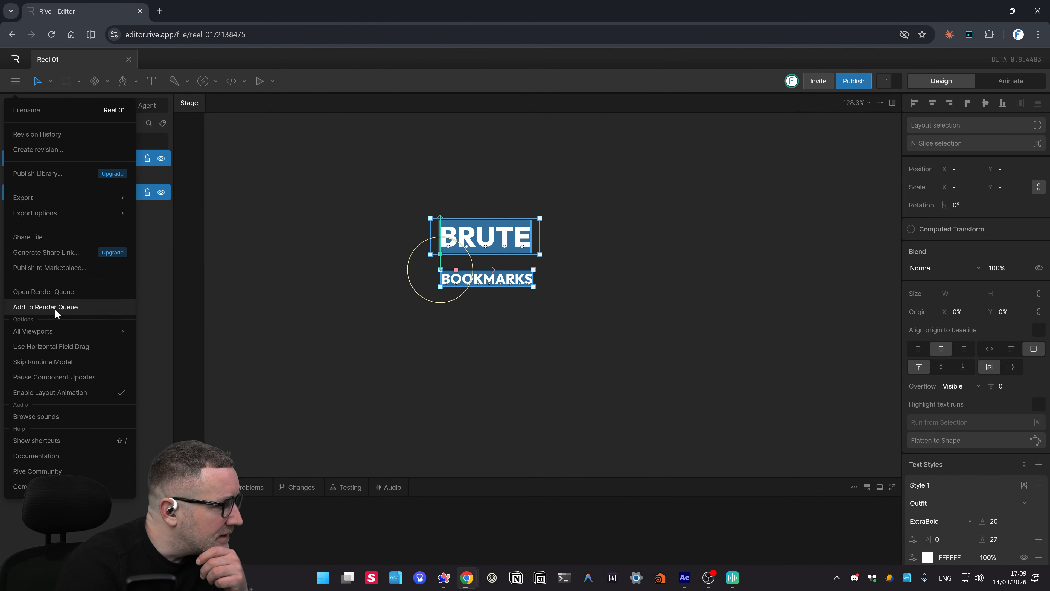
mouse_move(58, 330)
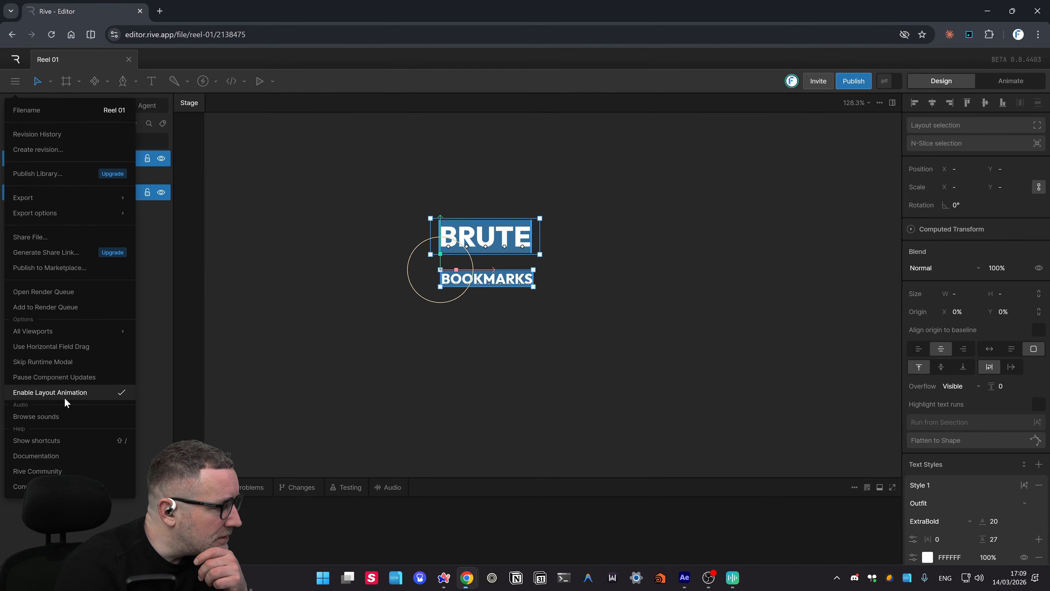
click(58, 417)
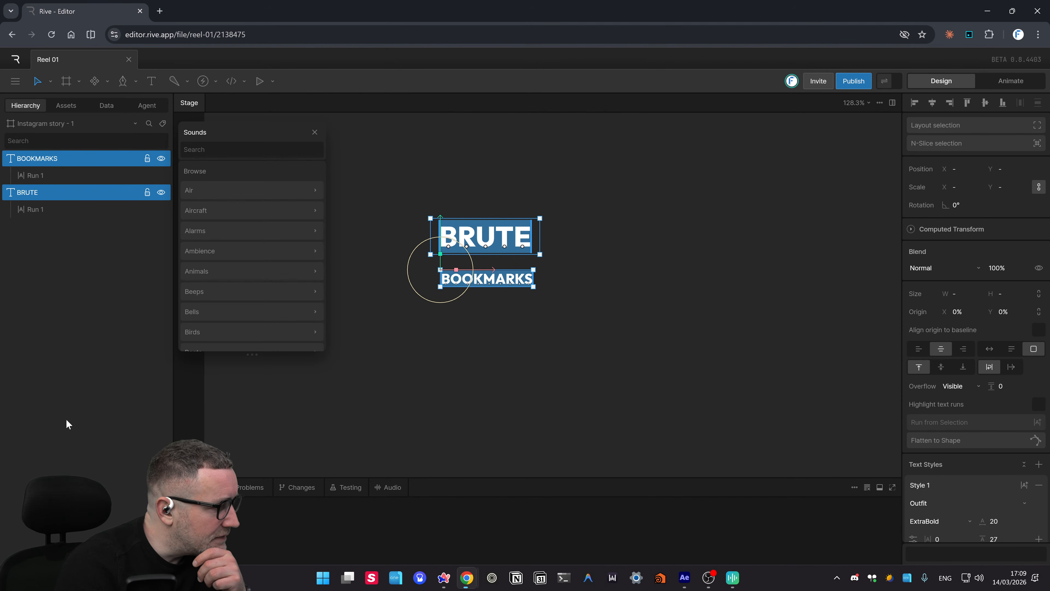
click(223, 190)
click(225, 190)
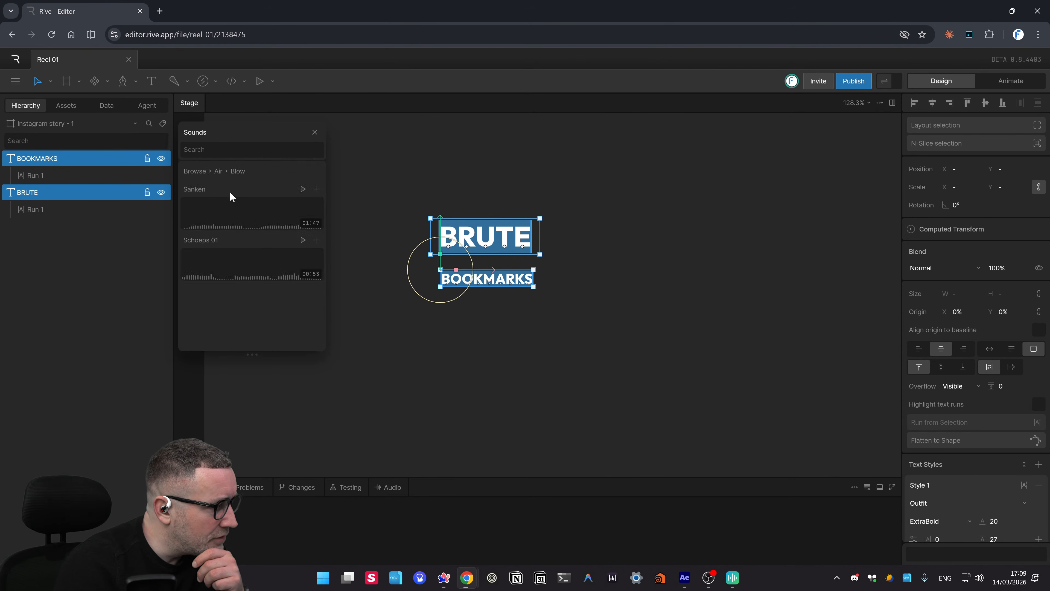
click(303, 189)
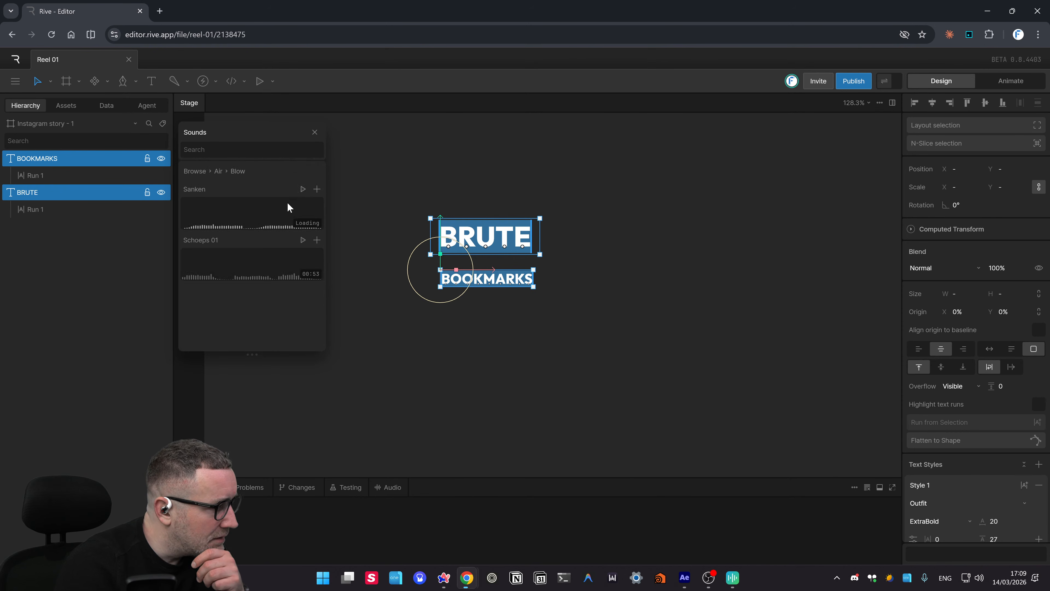
click(303, 190)
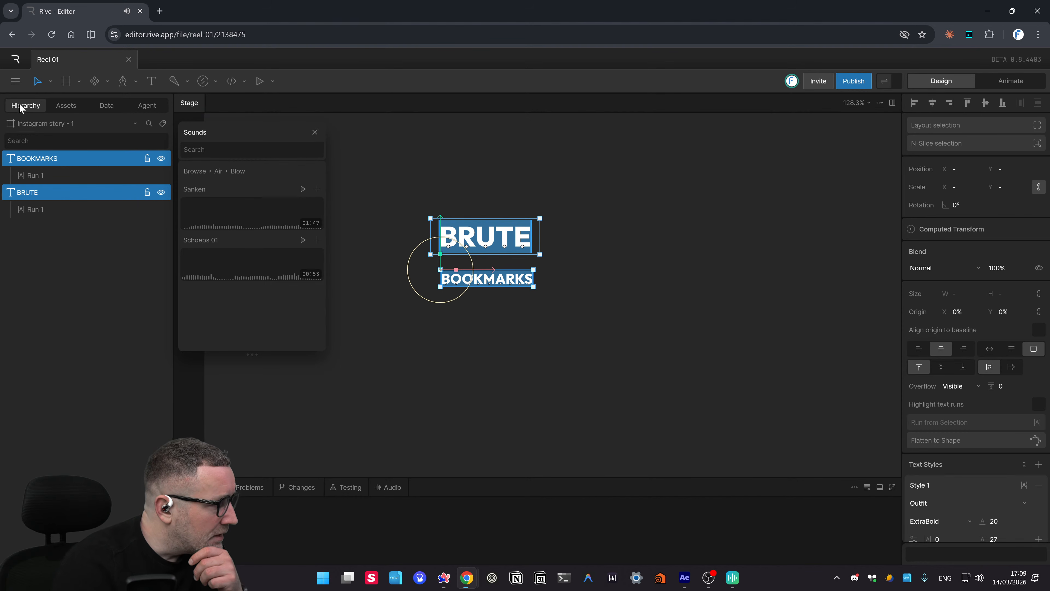
- Choose Show shortcuts from the main menu and scroll through the tool shortcut list
click(15, 81)
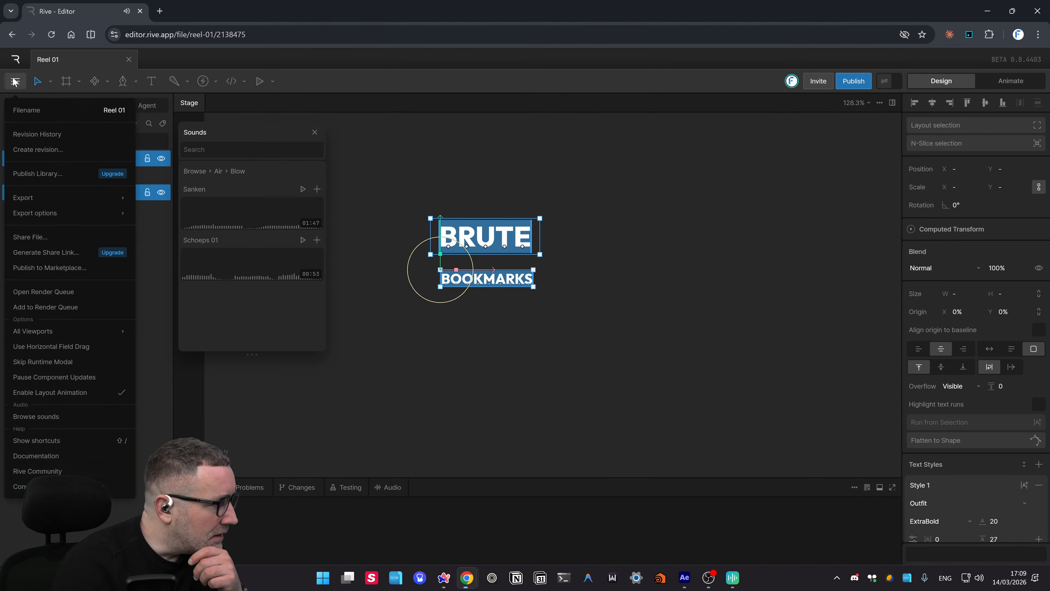
click(53, 439)
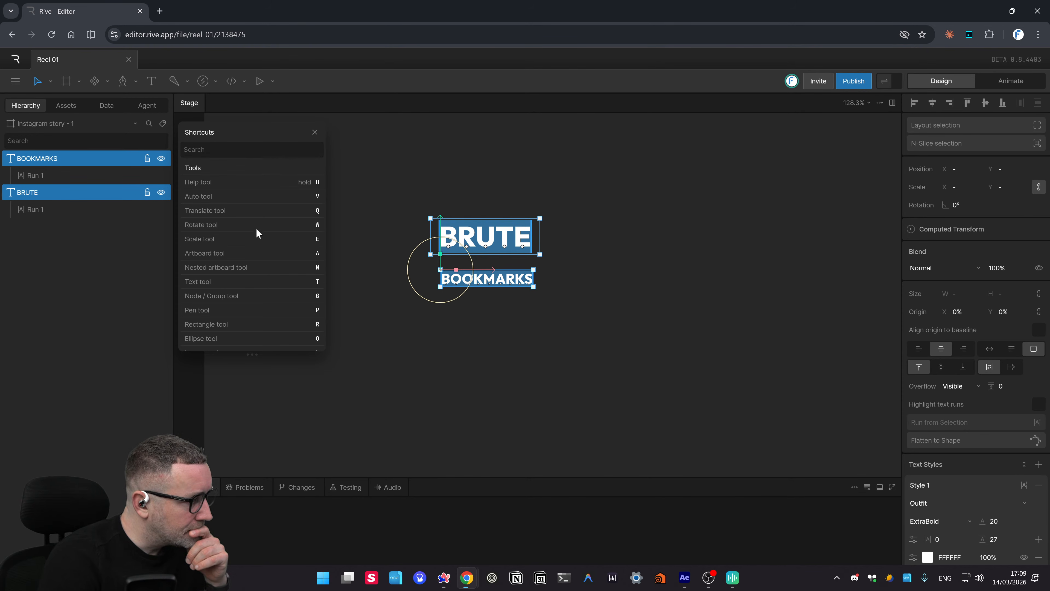
scroll(248, 231, down, 3)
scroll(231, 242, down, 1)
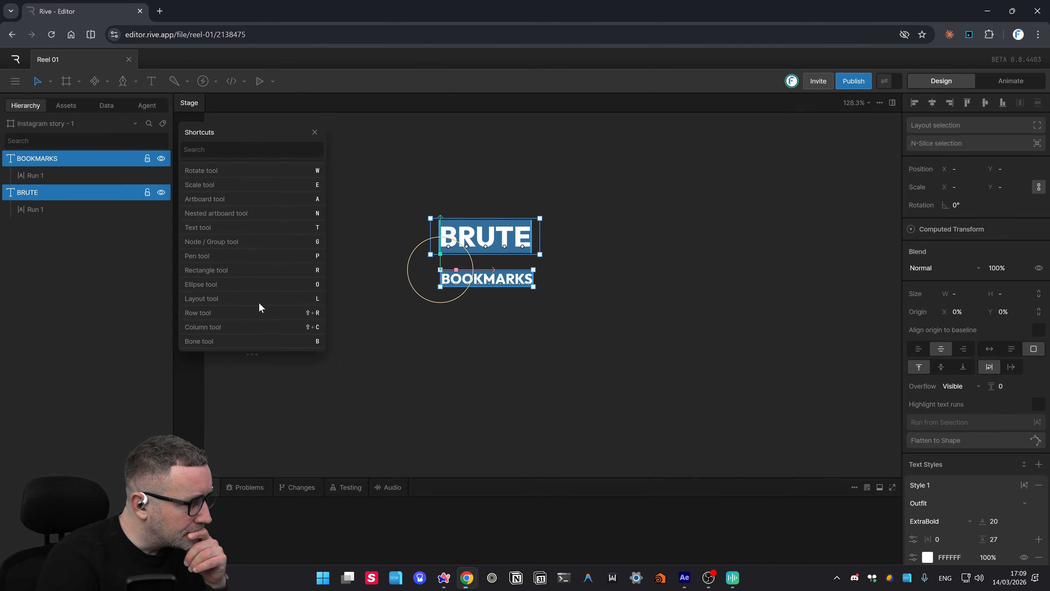
scroll(248, 319, down, 3)
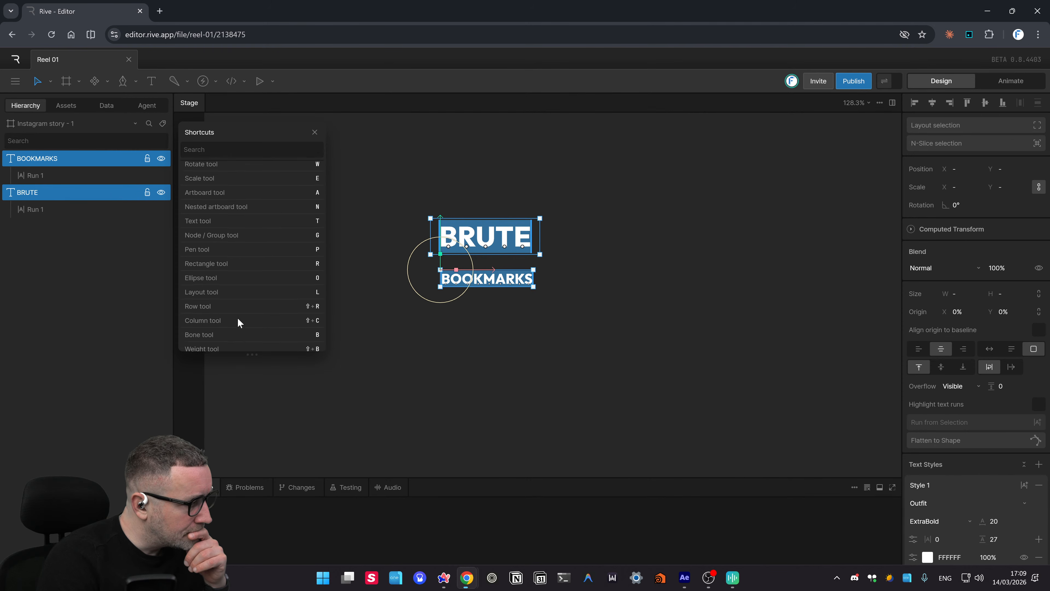
scroll(192, 375, down, 3)
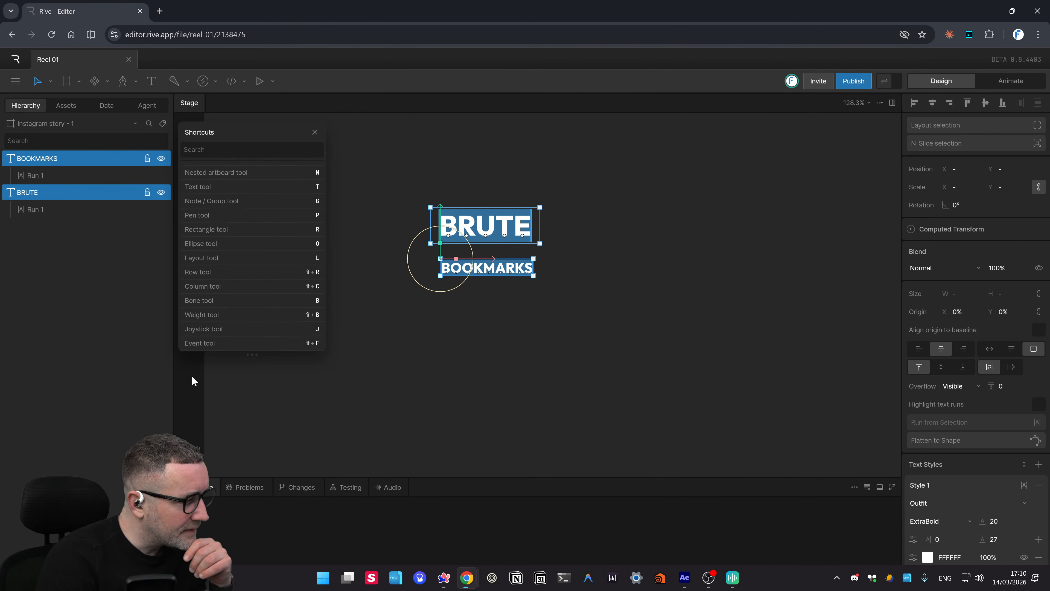
scroll(215, 341, down, 1)
- Pan to an empty area of the stage and clear the selection of both texts
drag(355, 337, 588, 359)
scroll(558, 331, down, 3)
scroll(558, 334, down, 5)
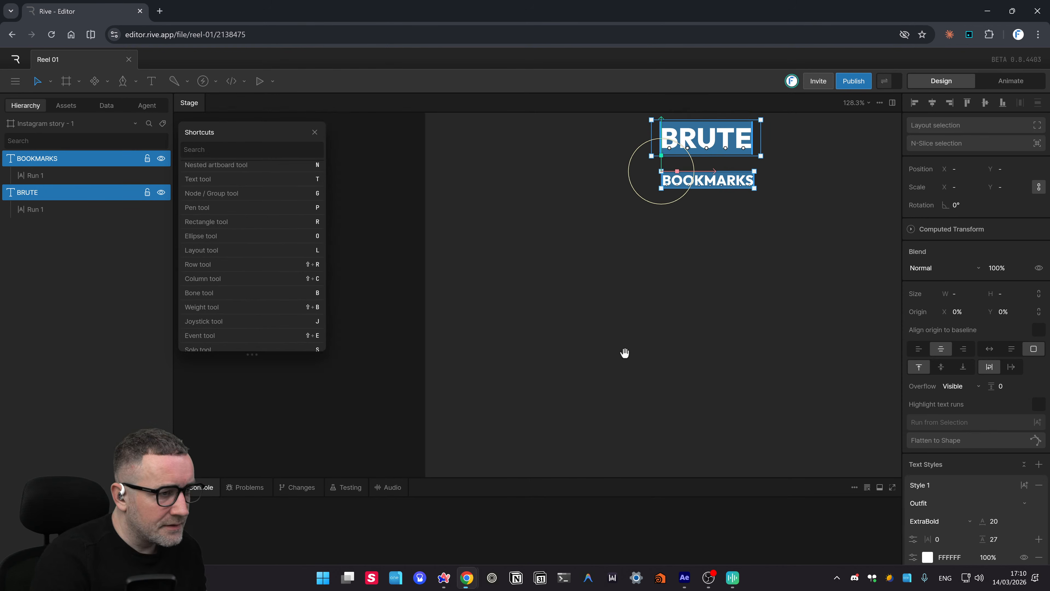
click(650, 332)
- Draw a grey rectangle and place it over BRUTE and BOOKMARKS, undoing an accidental rotation
key(r)
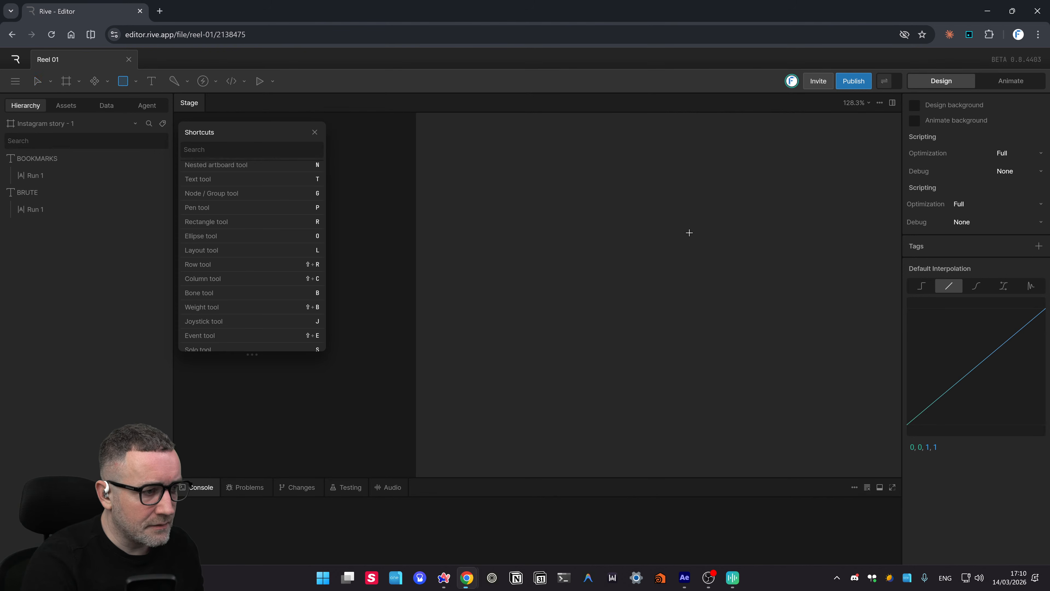
drag(688, 232, 813, 134)
scroll(740, 368, up, 5)
scroll(740, 368, right, 4)
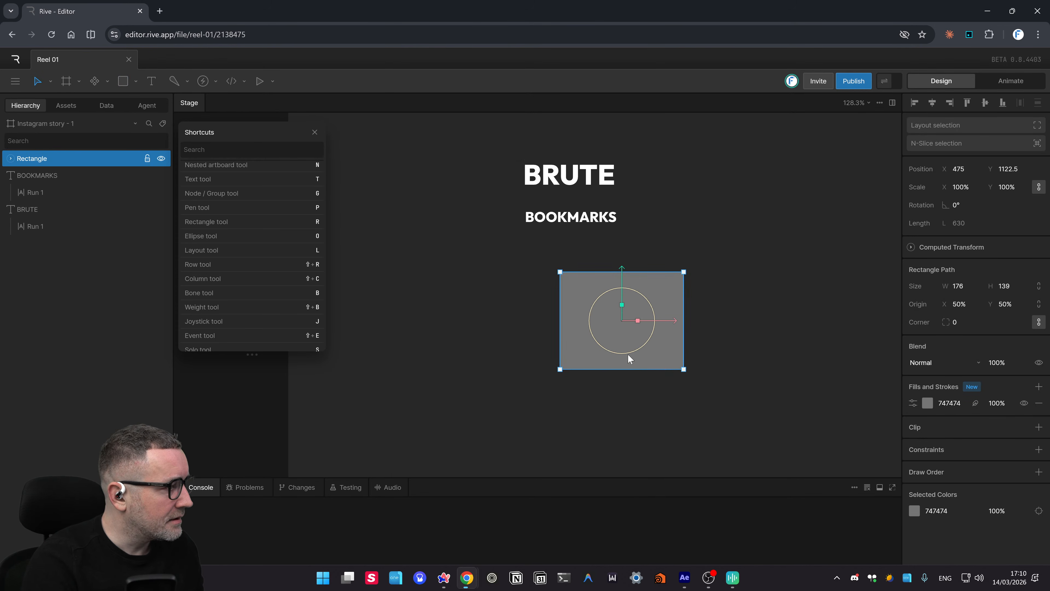
drag(645, 337, 656, 283)
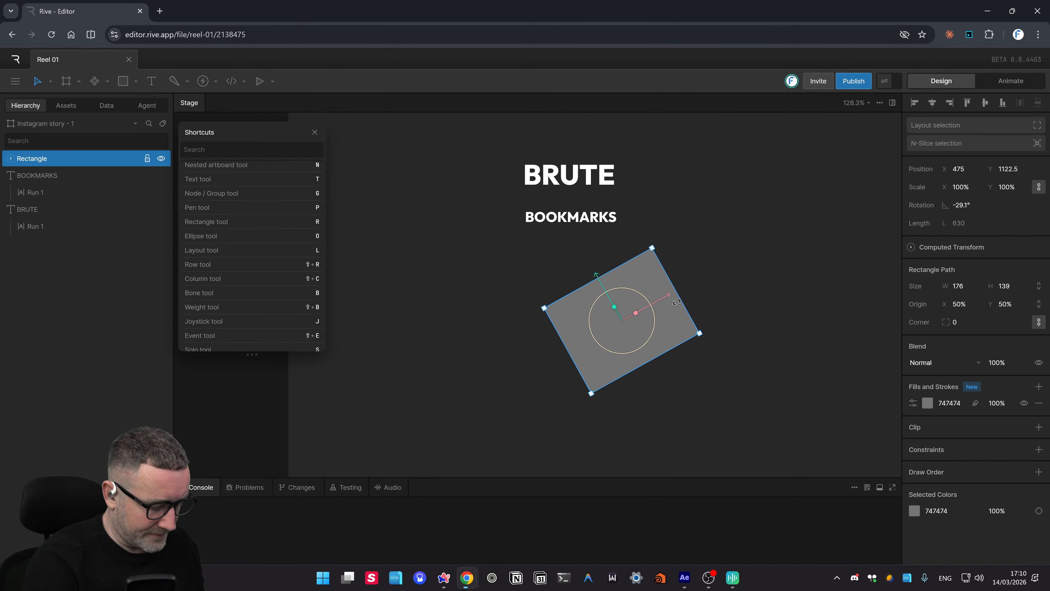
key(ctrl+z)
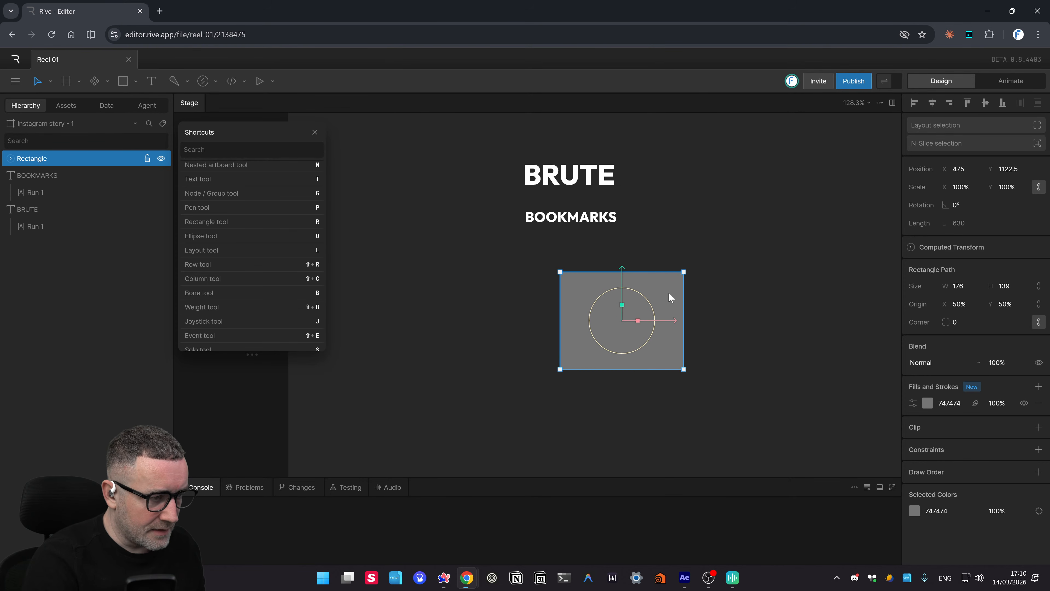
drag(669, 293, 623, 178)
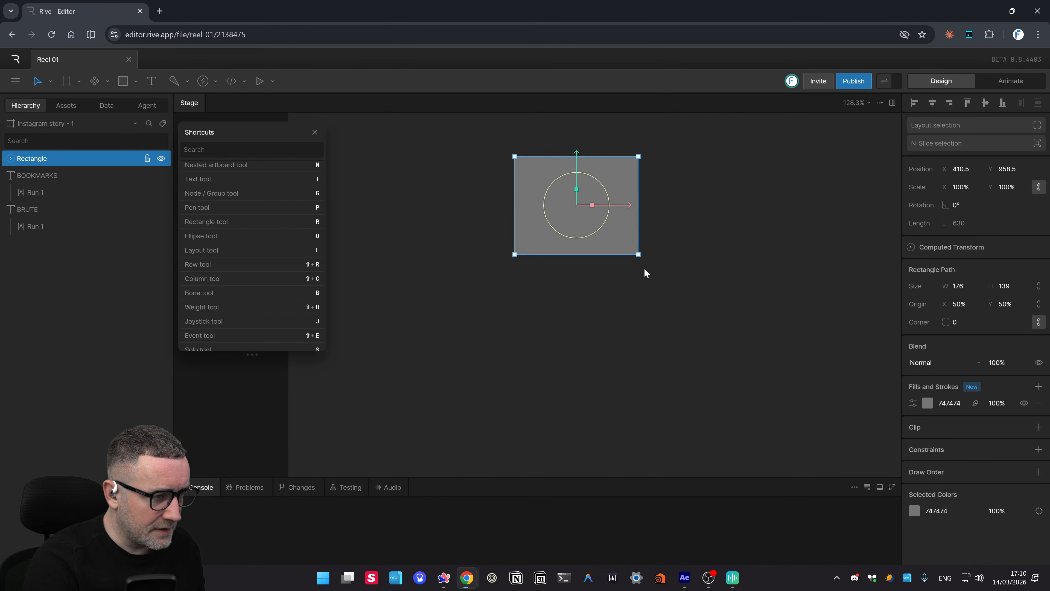
- Move the Rectangle layer beneath both text layers in the Hierarchy
click(413, 253)
drag(41, 160, 36, 199)
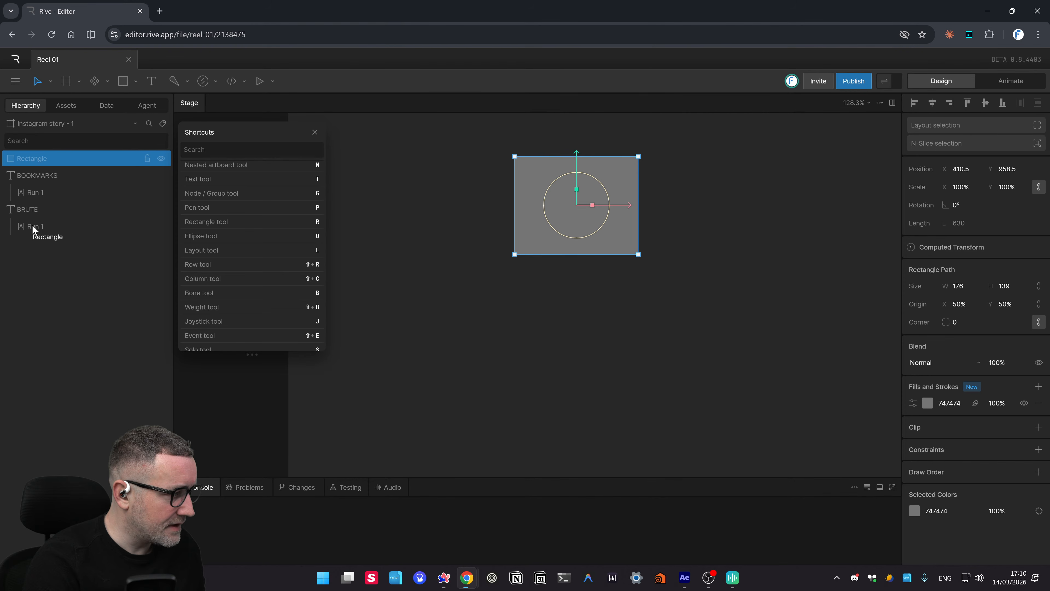
mouse_move(34, 257)
mouse_down()
mouse_move(53, 202)
mouse_move(38, 207)
mouse_move(29, 184)
mouse_up()
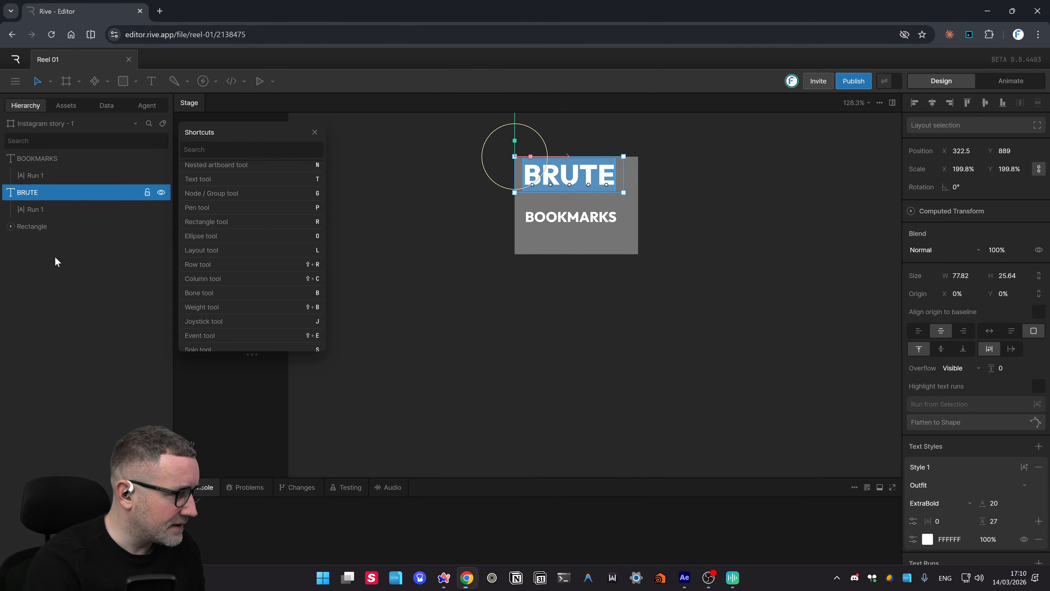
- Shrink the grey rectangle to height 51 behind BRUTE
click(756, 301)
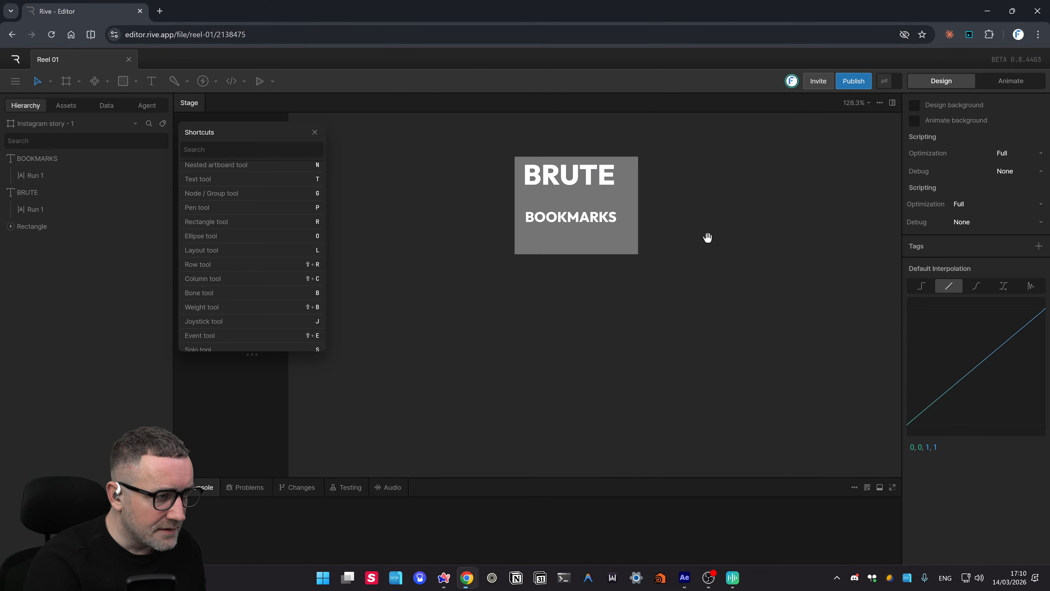
drag(708, 237, 705, 248)
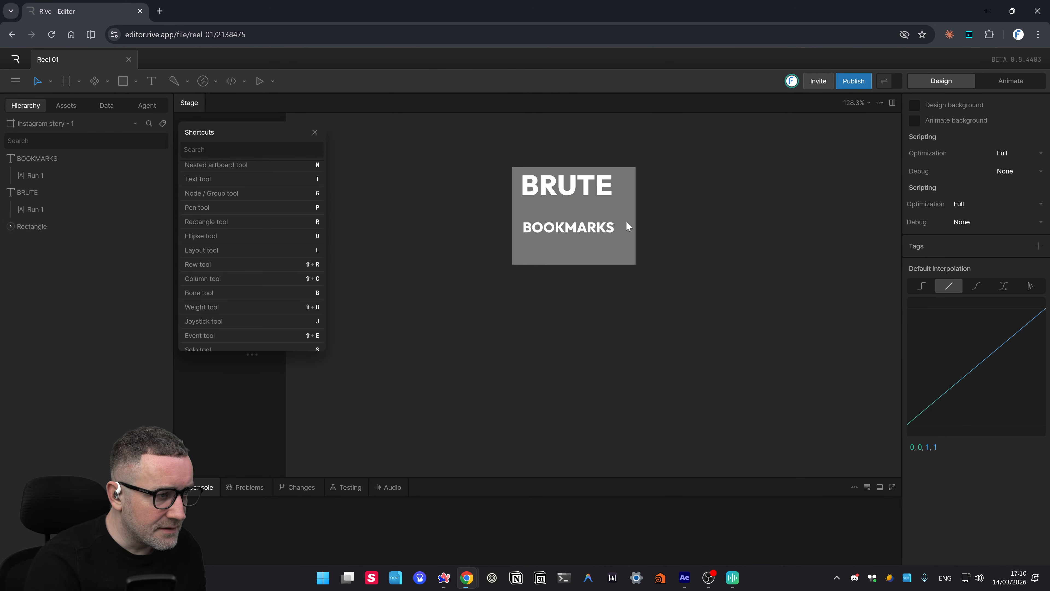
click(618, 260)
drag(583, 265, 585, 202)
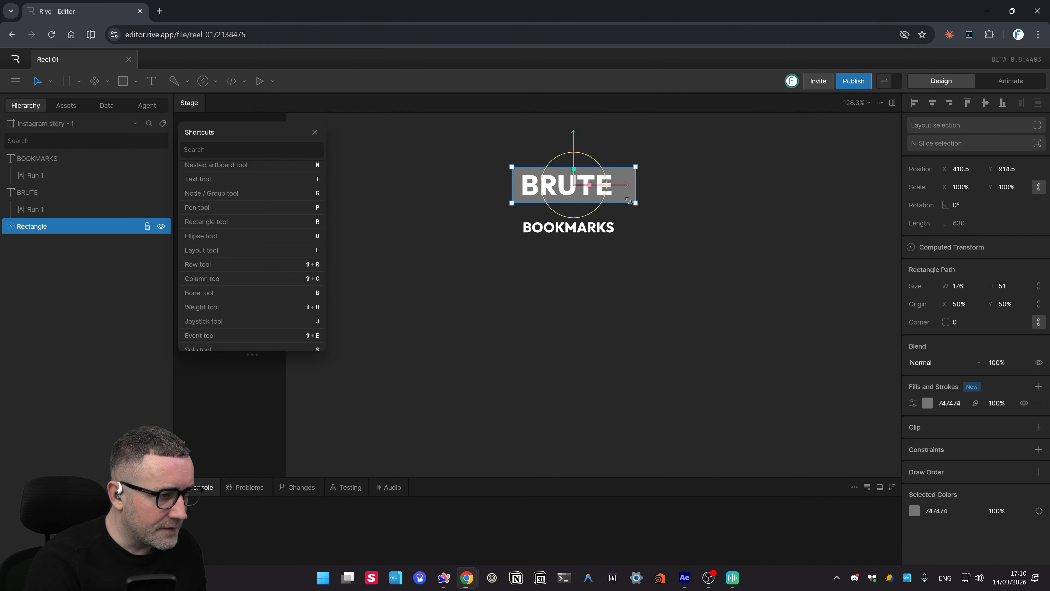
- Alt-drag a duplicate of the rectangle down behind BOOKMARKS as Rectangle 2
key(Escape)
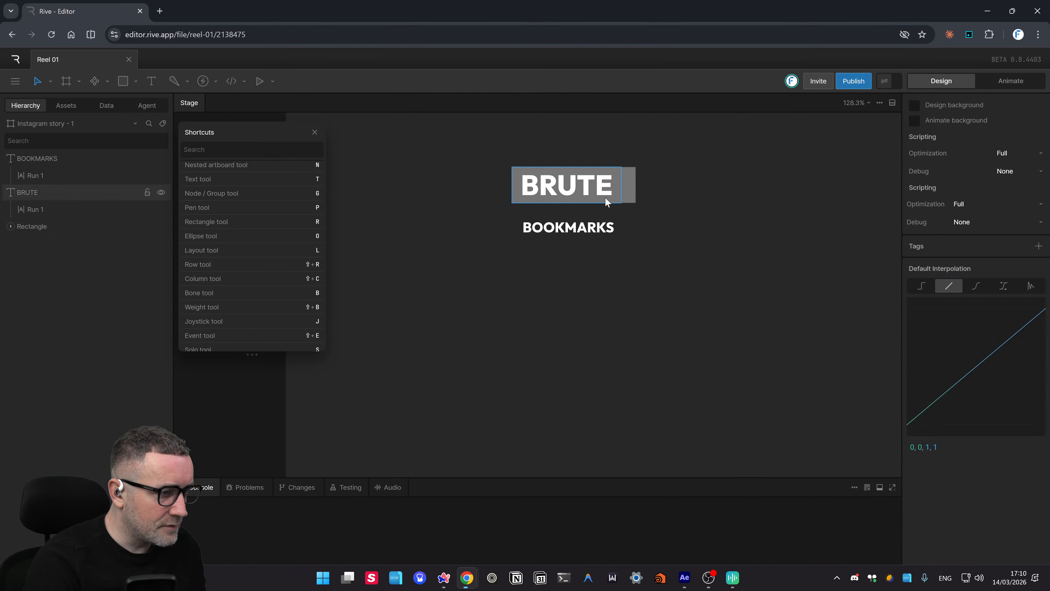
click(629, 198)
drag(629, 199, 633, 249)
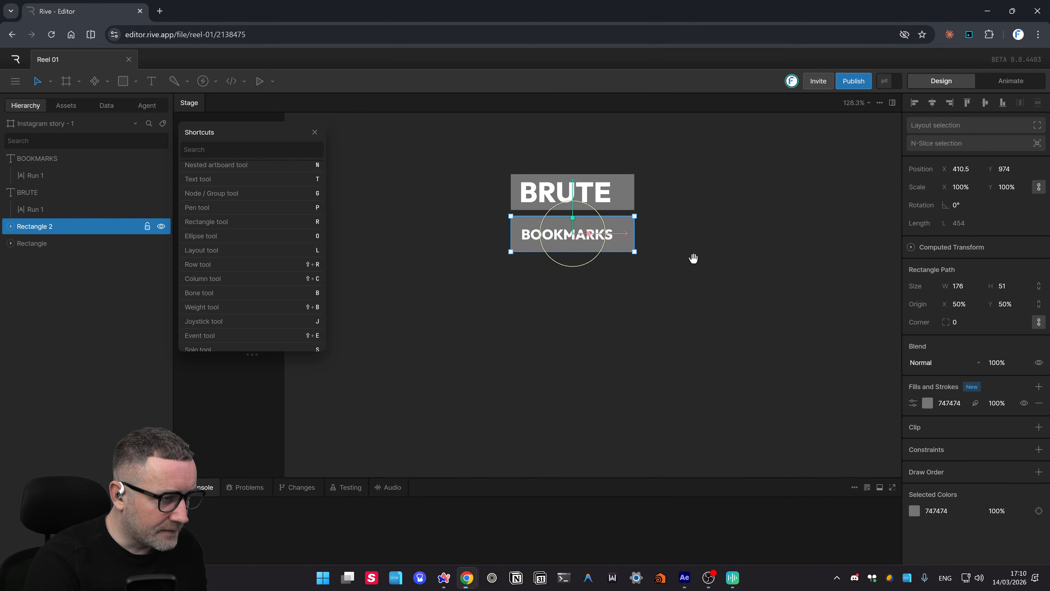
- Centre both text layers horizontally on their grey rectangles
drag(471, 159, 709, 274)
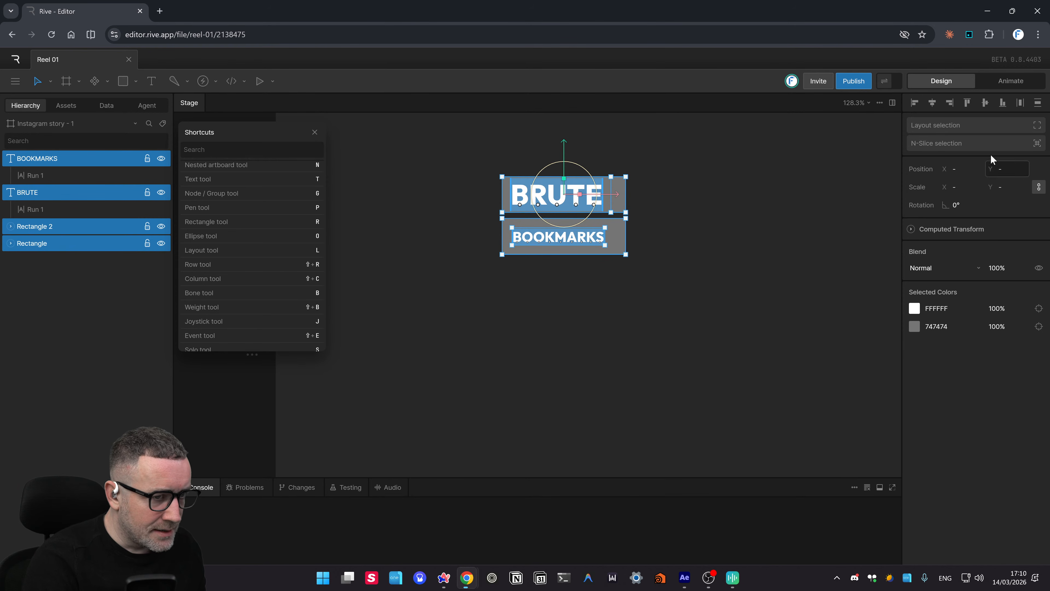
click(938, 102)
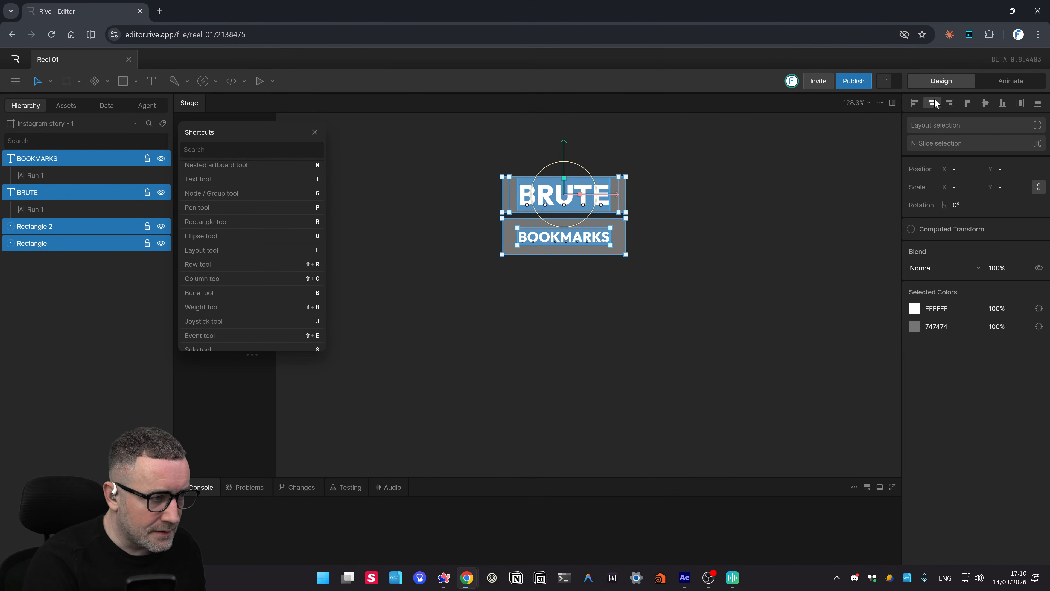
click(673, 238)
- Halve the BOOKMARKS rectangle's height to 25.5
drag(674, 279, 471, 211)
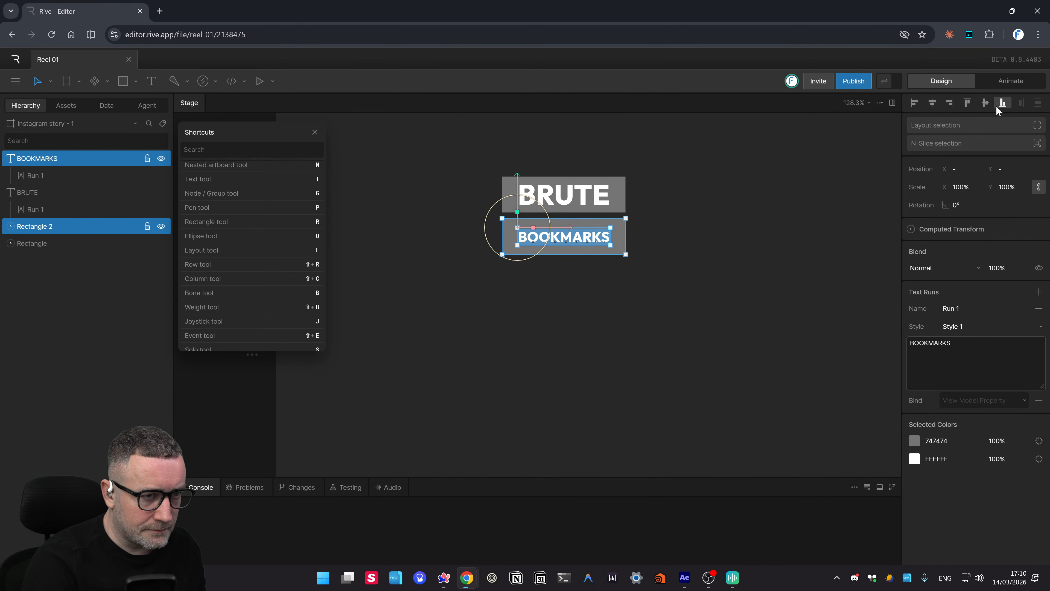
click(674, 282)
drag(563, 298, 572, 306)
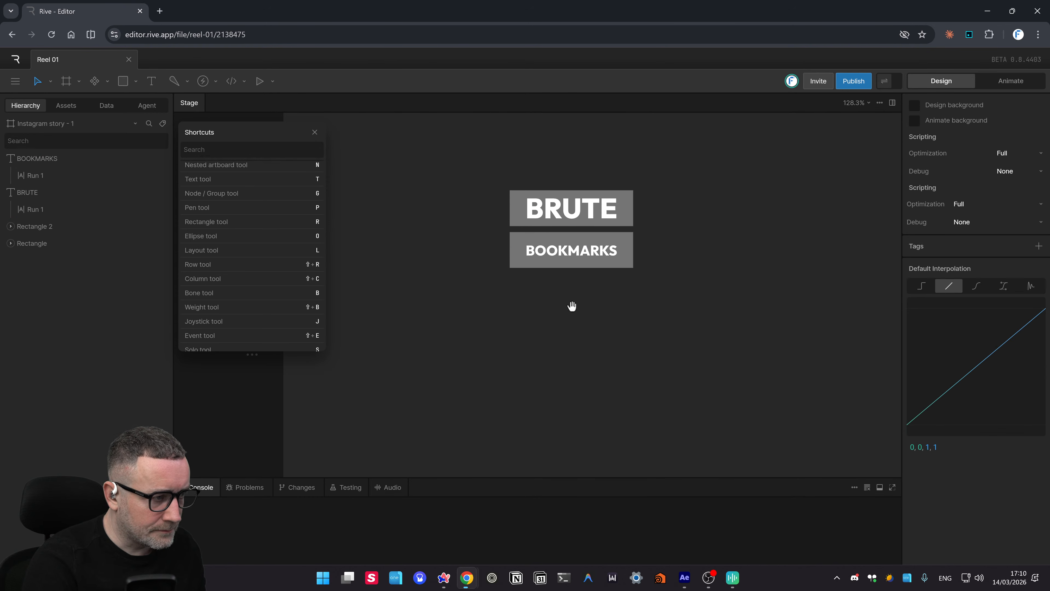
click(571, 267)
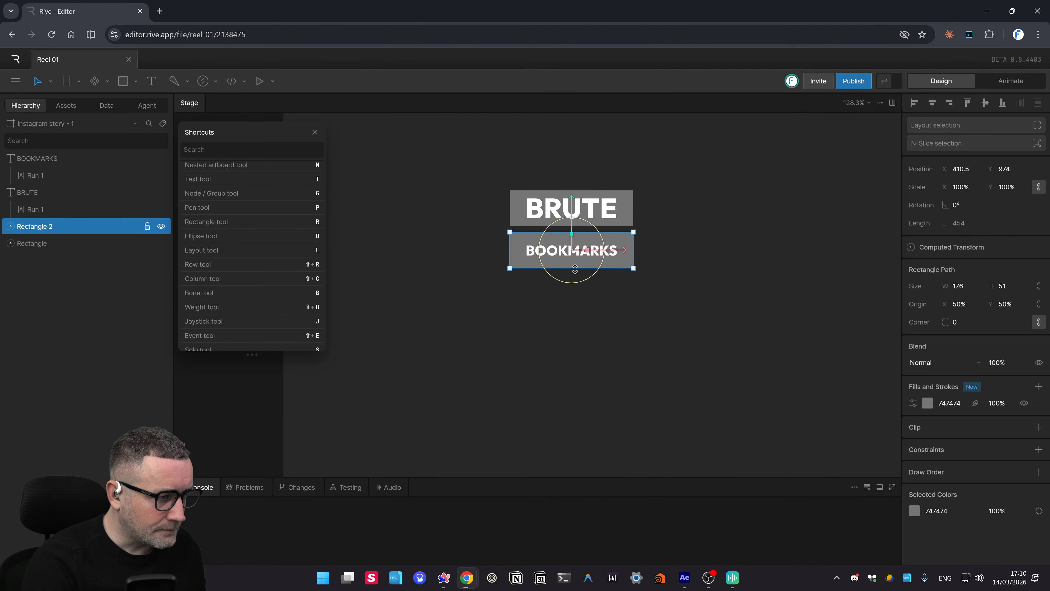
drag(574, 258, 575, 240)
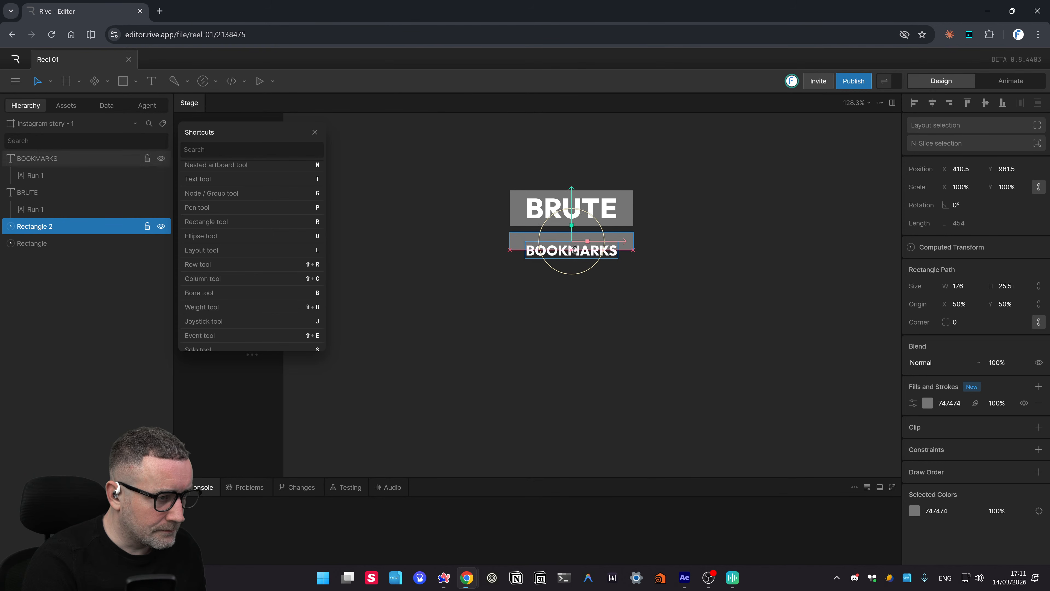
- Centre BOOKMARKS vertically within its rectangle
drag(726, 278, 460, 234)
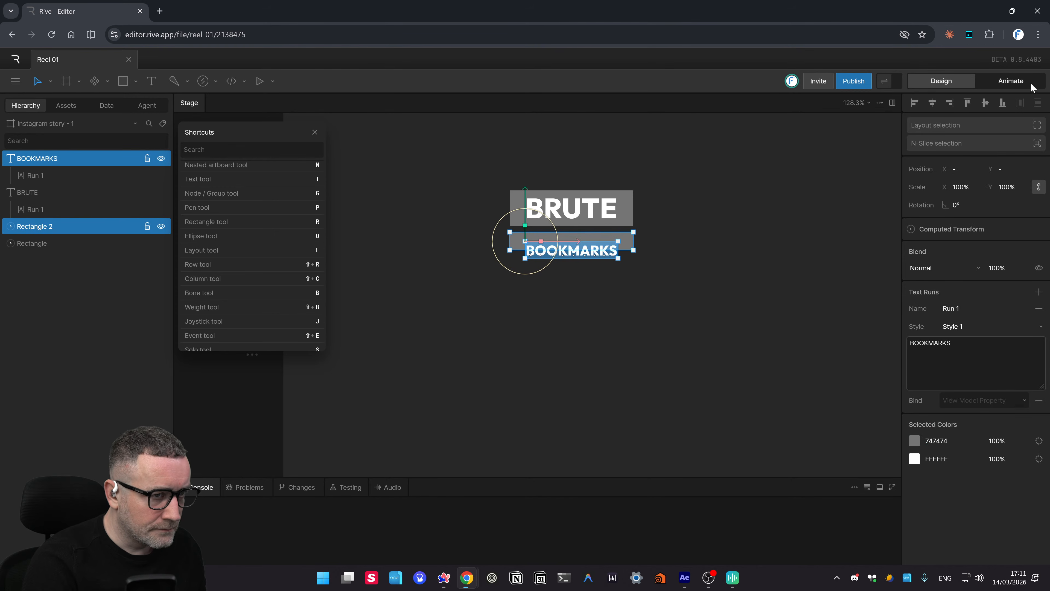
click(985, 104)
click(660, 298)
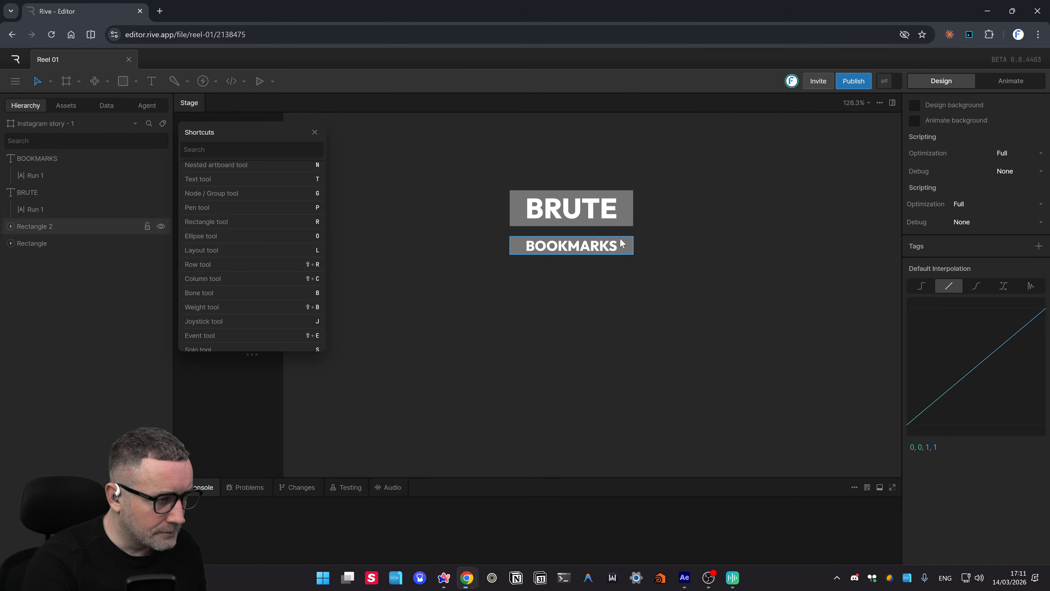
- Narrow both the BOOKMARKS and BRUTE rectangles to width 155
scroll(606, 244, up, 10)
scroll(794, 215, up, 2)
scroll(748, 224, down, 15)
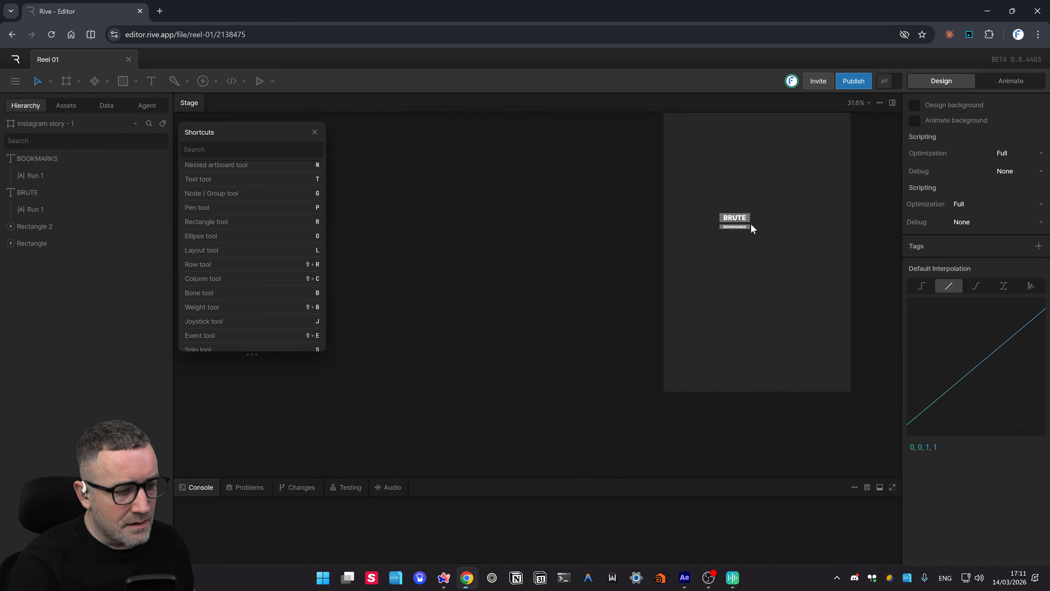
key(ctrl+equal)
key(ctrl+equal)
drag(751, 223, 337, 336)
drag(577, 331, 458, 427)
drag(804, 274, 704, 302)
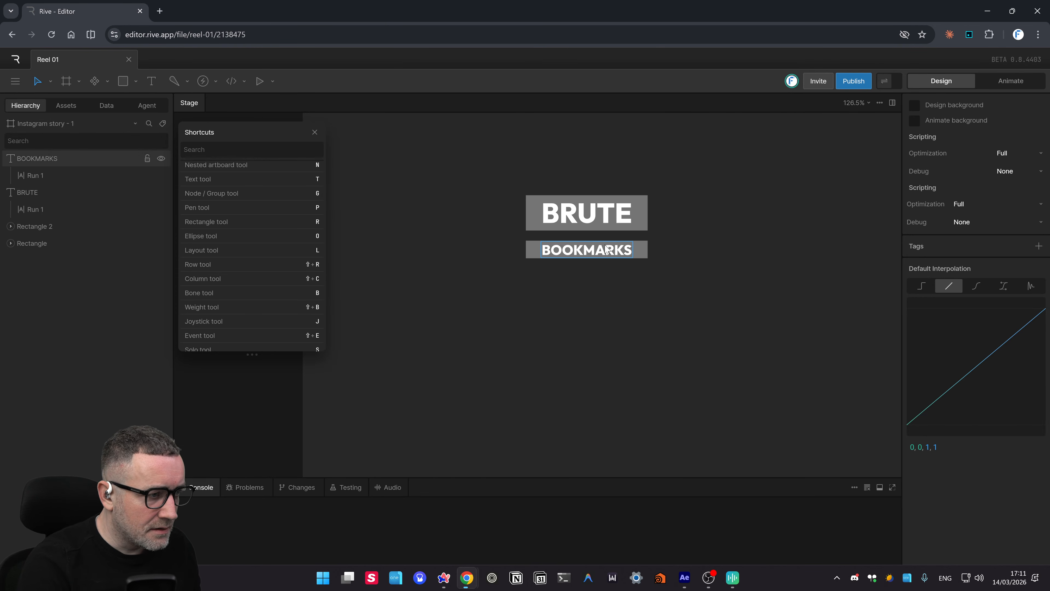
key(ctrl+equal)
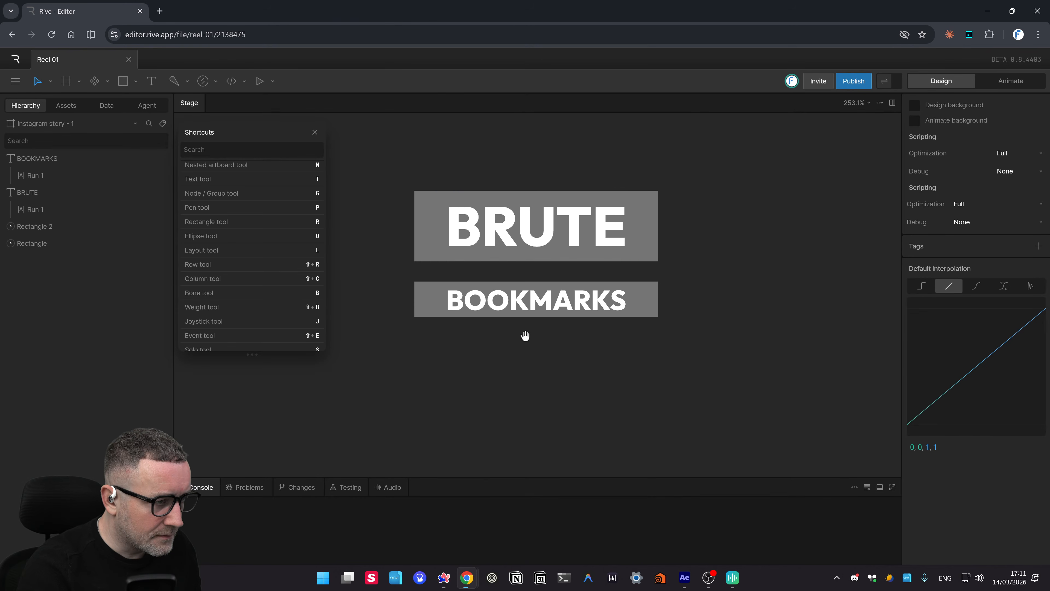
click(659, 302)
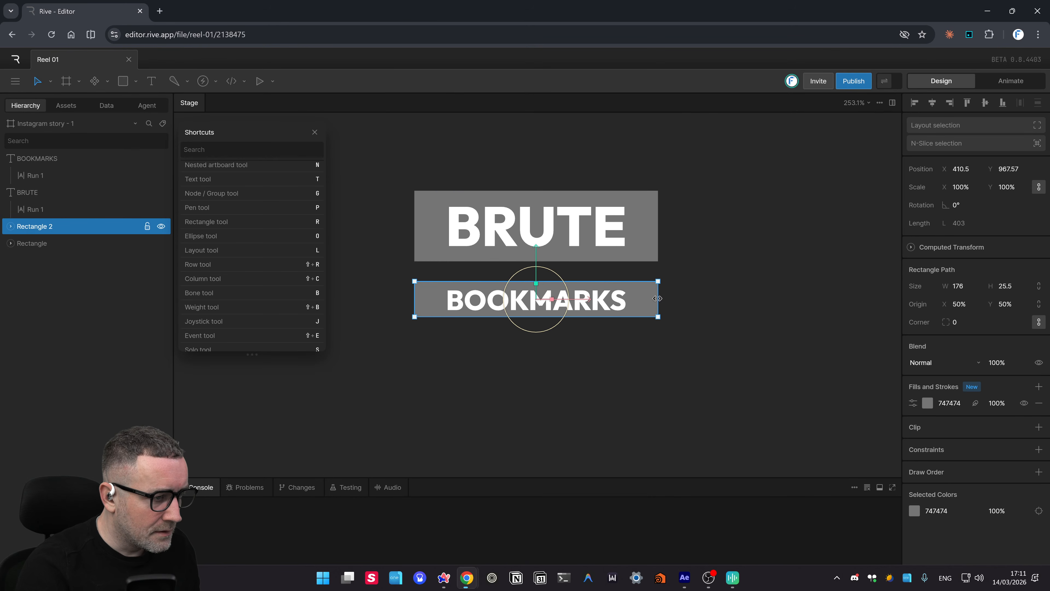
drag(655, 304, 642, 308)
click(652, 225)
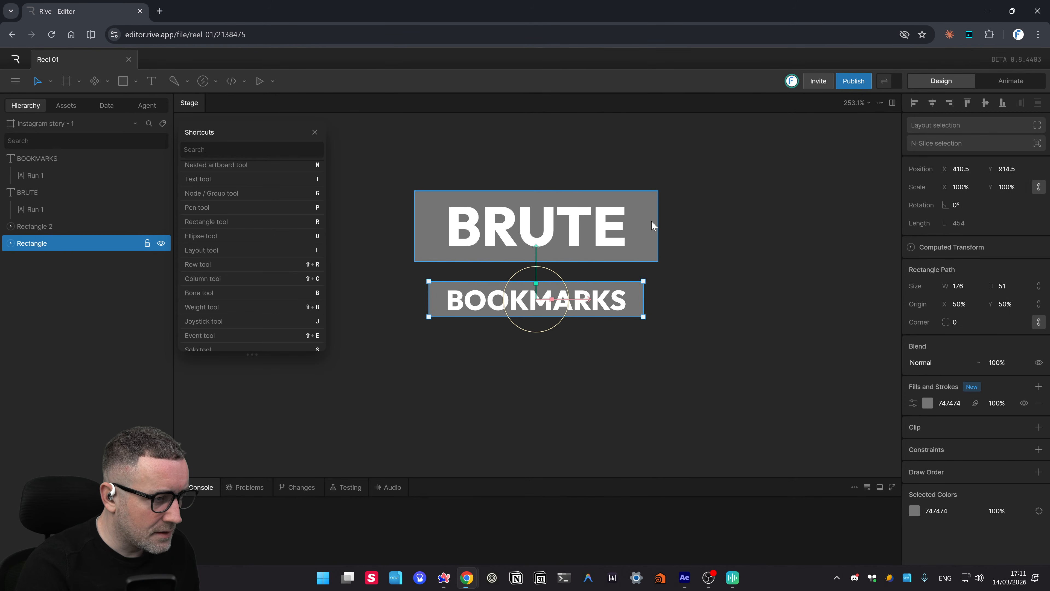
drag(648, 225, 634, 226)
- Nudge BRUTE and its rectangle down toward BOOKMARKS with Shift+Down
click(717, 242)
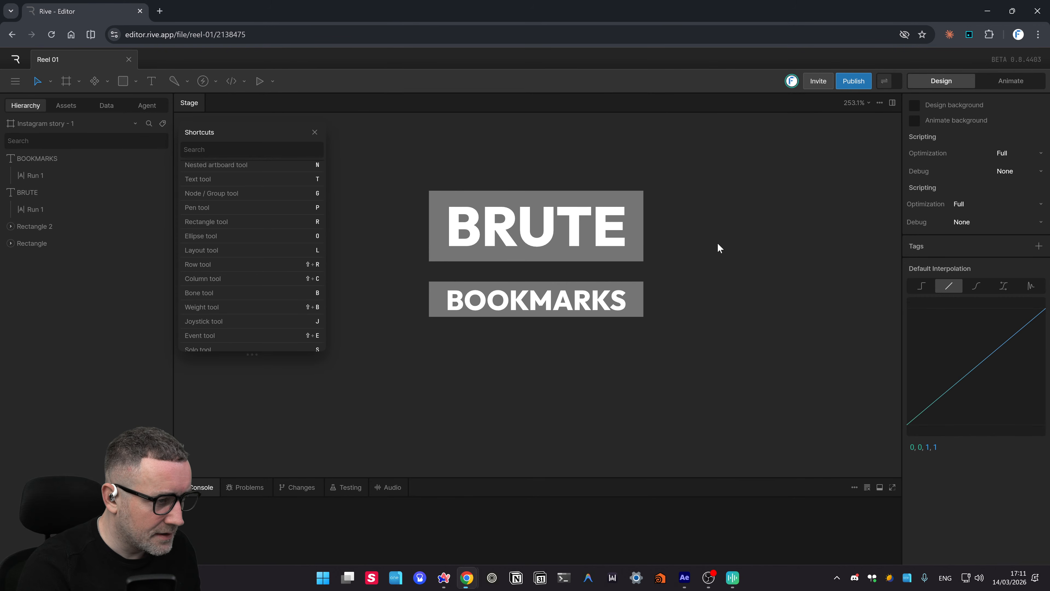
drag(715, 349, 400, 282)
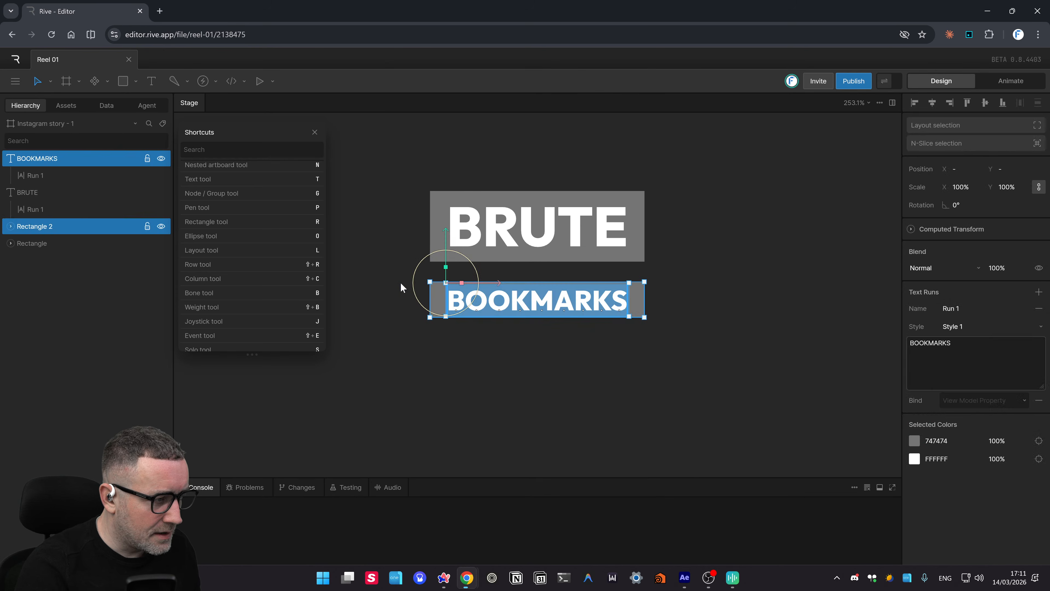
click(753, 304)
drag(694, 185, 380, 274)
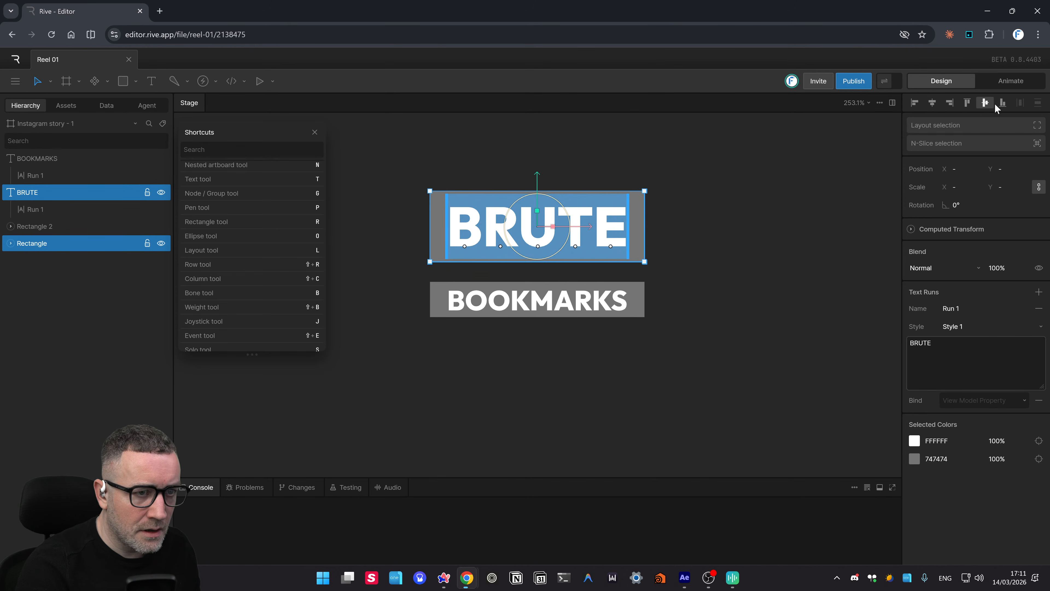
click(695, 217)
drag(699, 173, 396, 278)
key(shift+Down)
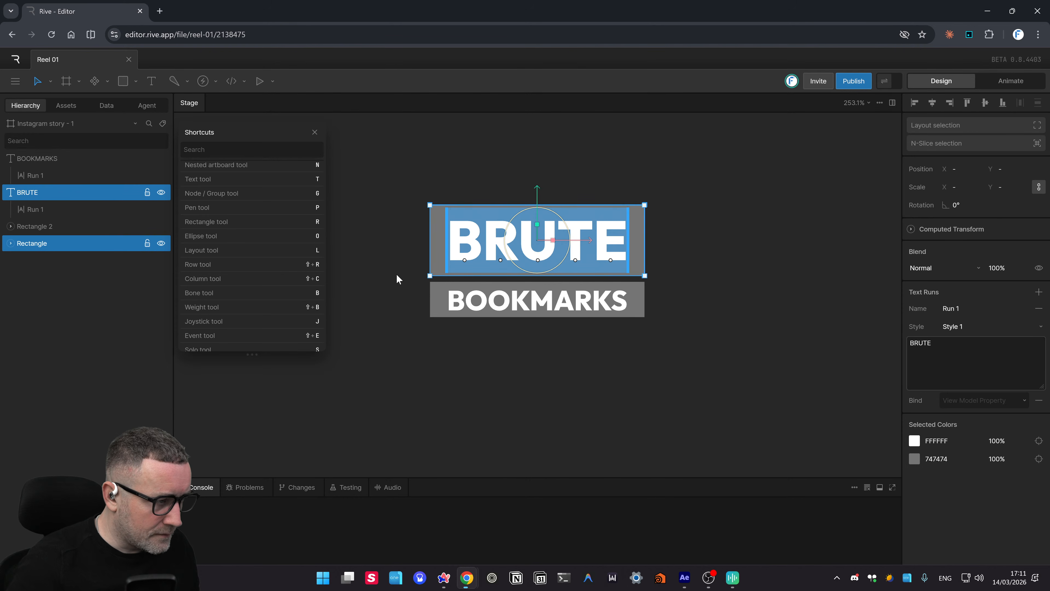
click(471, 363)
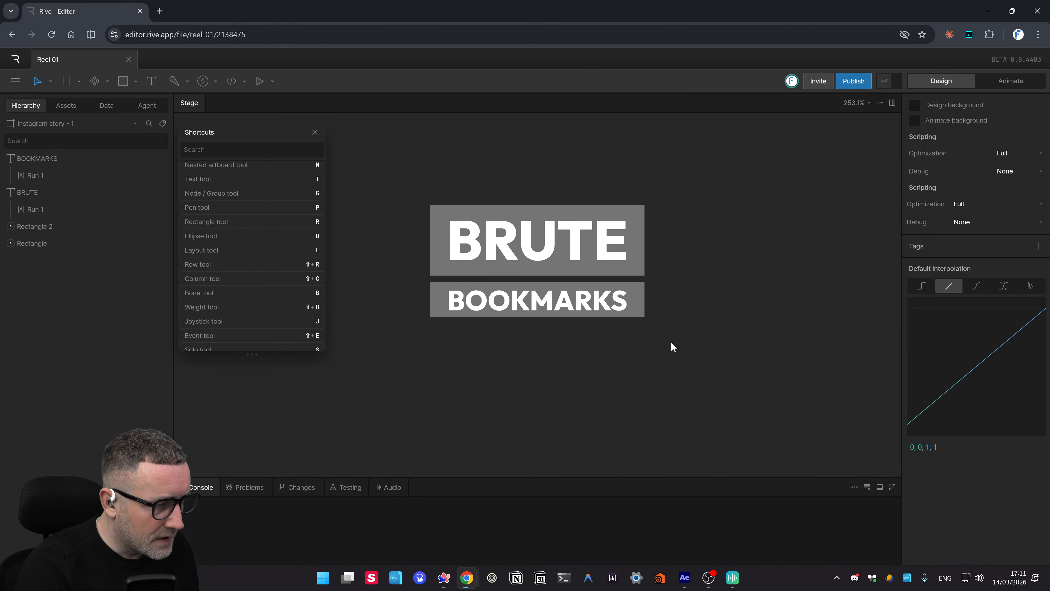
- Zoom in to check the gap between the bars, then recentre the lettering in view
drag(678, 342, 377, 283)
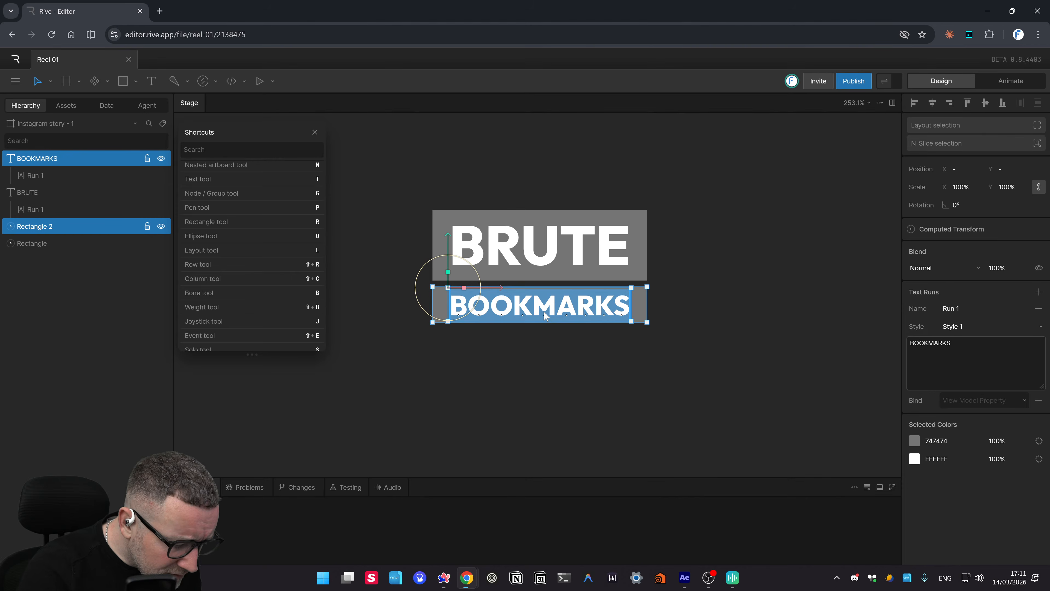
key(ctrl+equal)
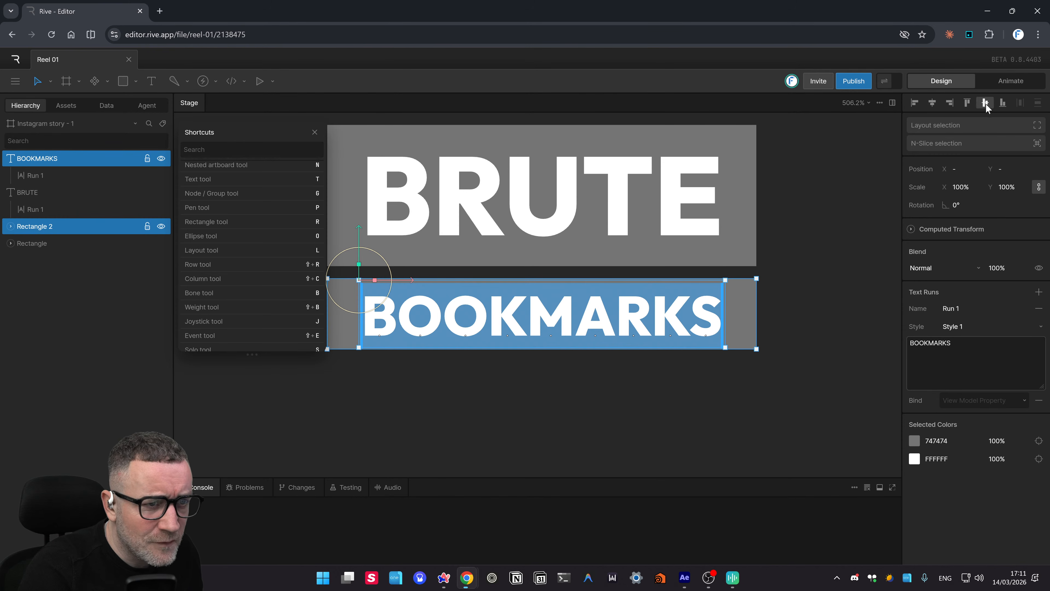
click(646, 437)
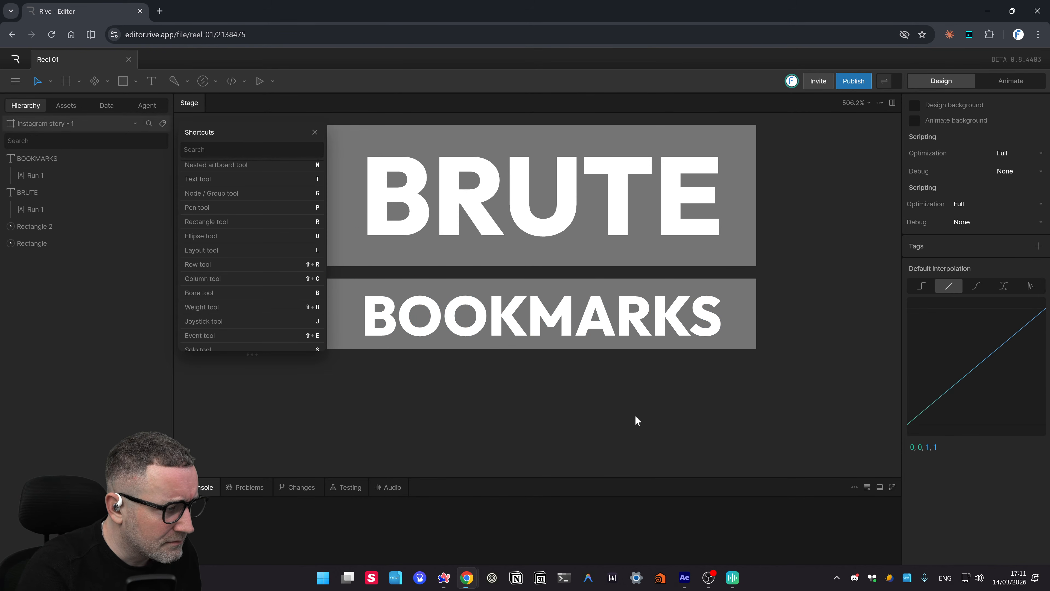
key(ctrl+0)
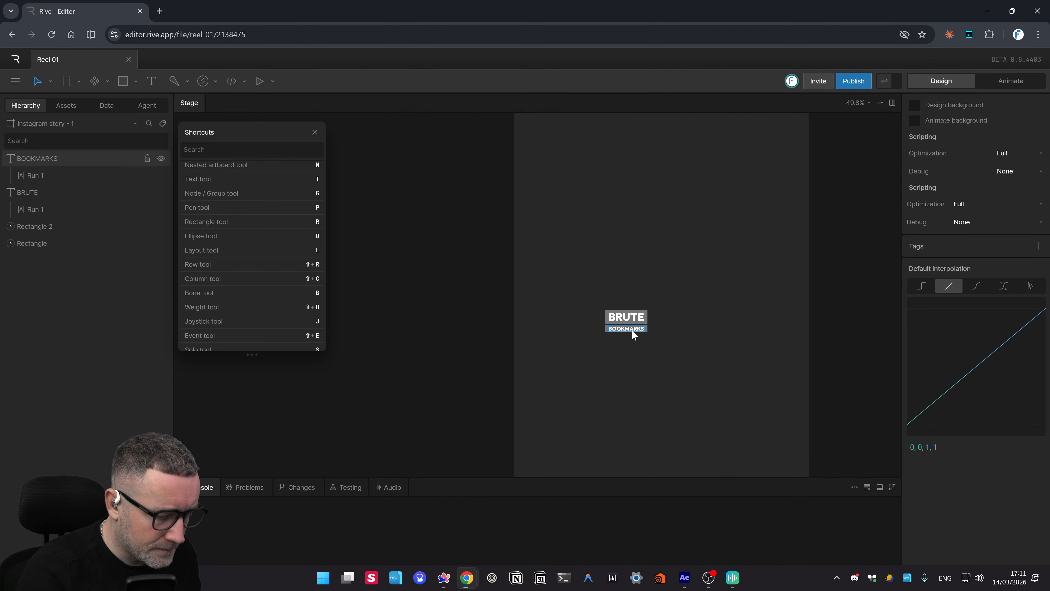
key(ctrl+equal)
key(ctrl+equal)
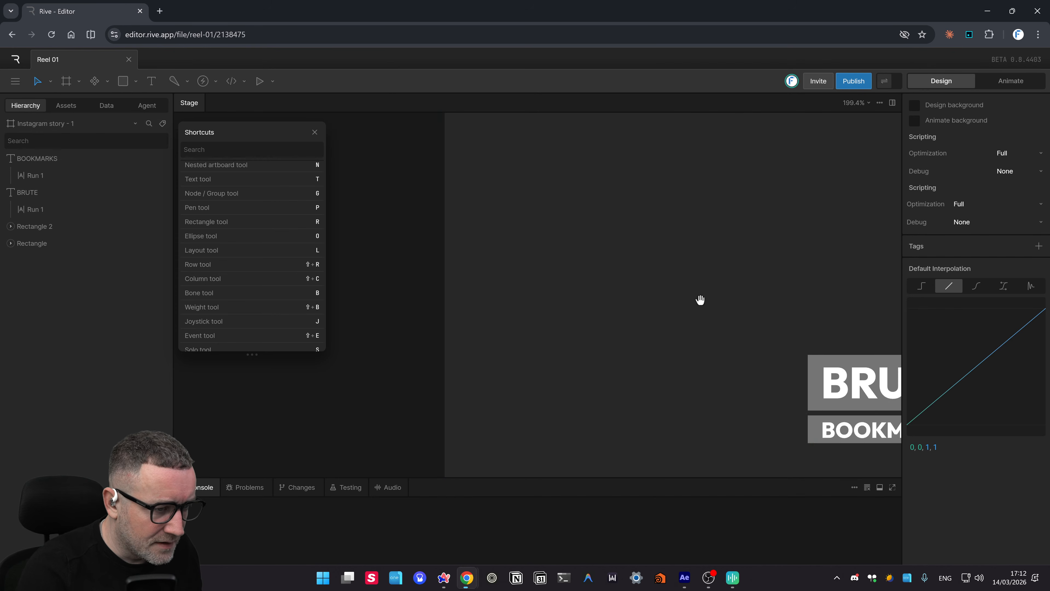
drag(700, 300, 522, 284)
drag(745, 286, 663, 257)
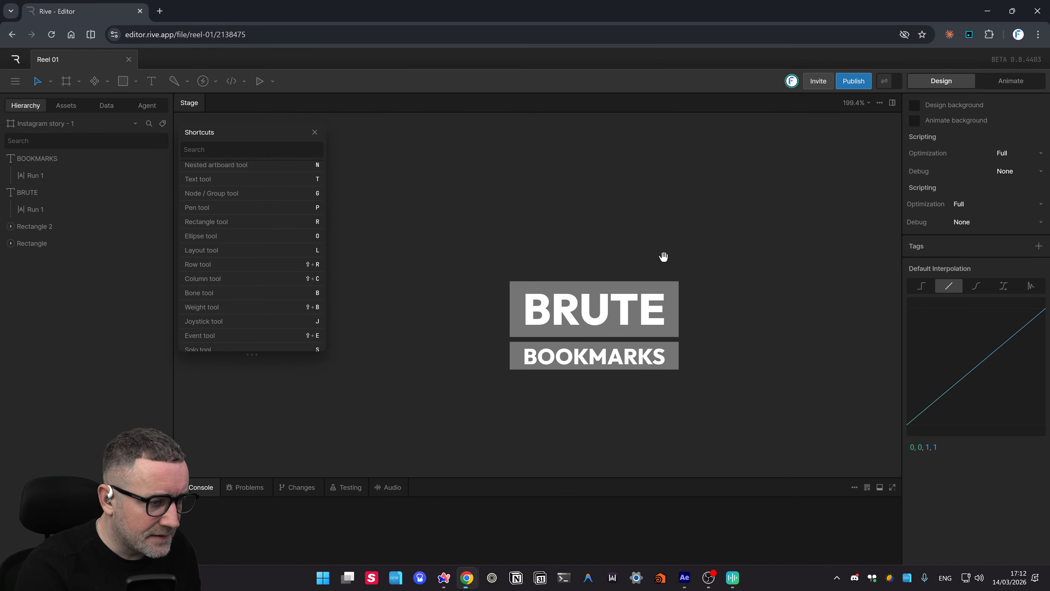
- Sample the BruteBookmarks header yellow with PowerToys Color Picker and copy hex fec802
key(alt+Tab)
key(alt+Tab)
key(alt+Tab)
key(alt+Tab)
key(alt+Tab)
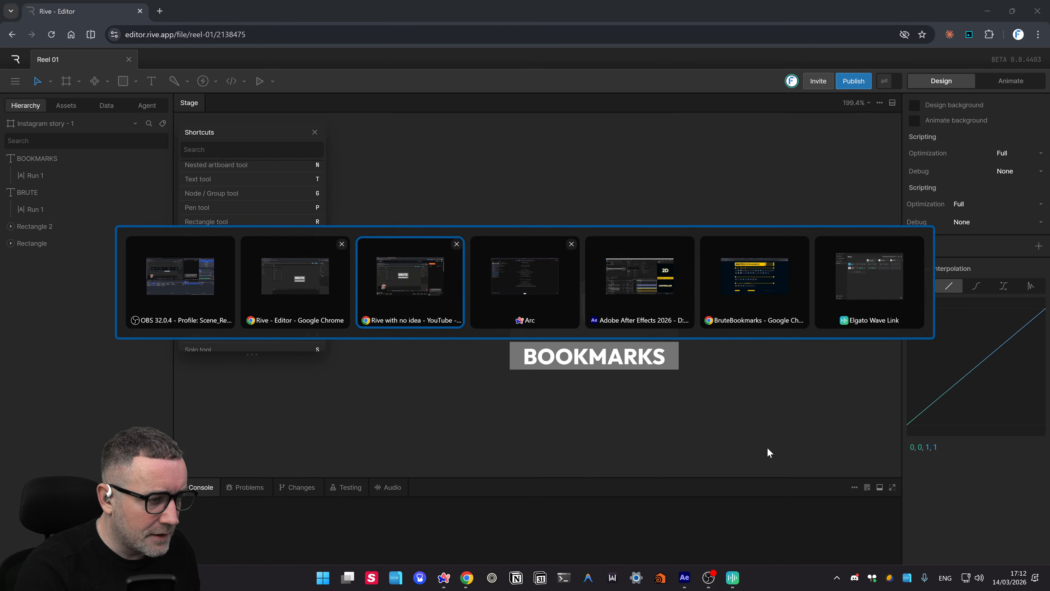
key(alt+shift+Tab)
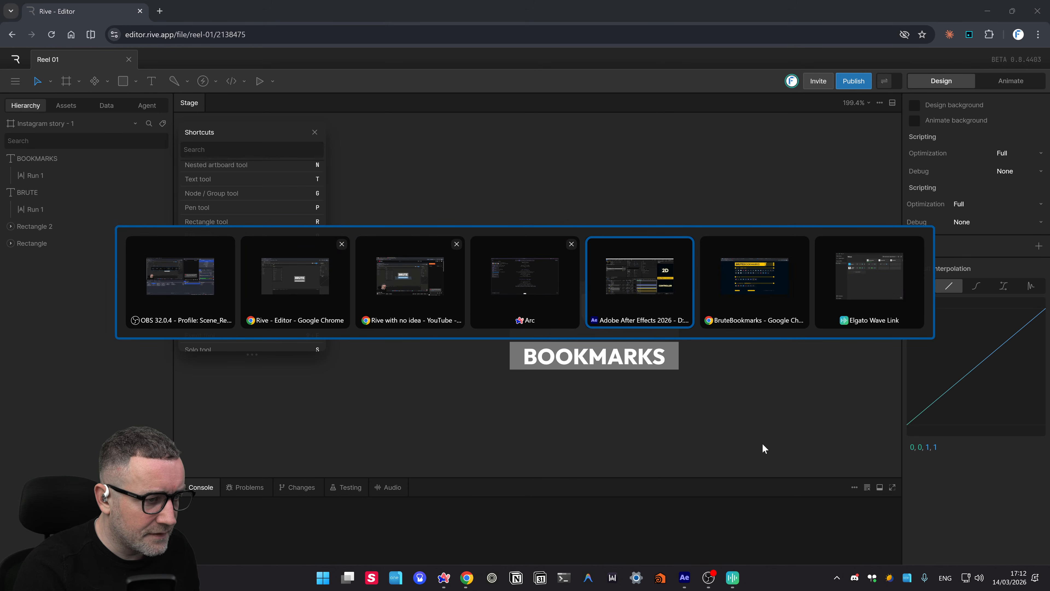
key(alt+Tab)
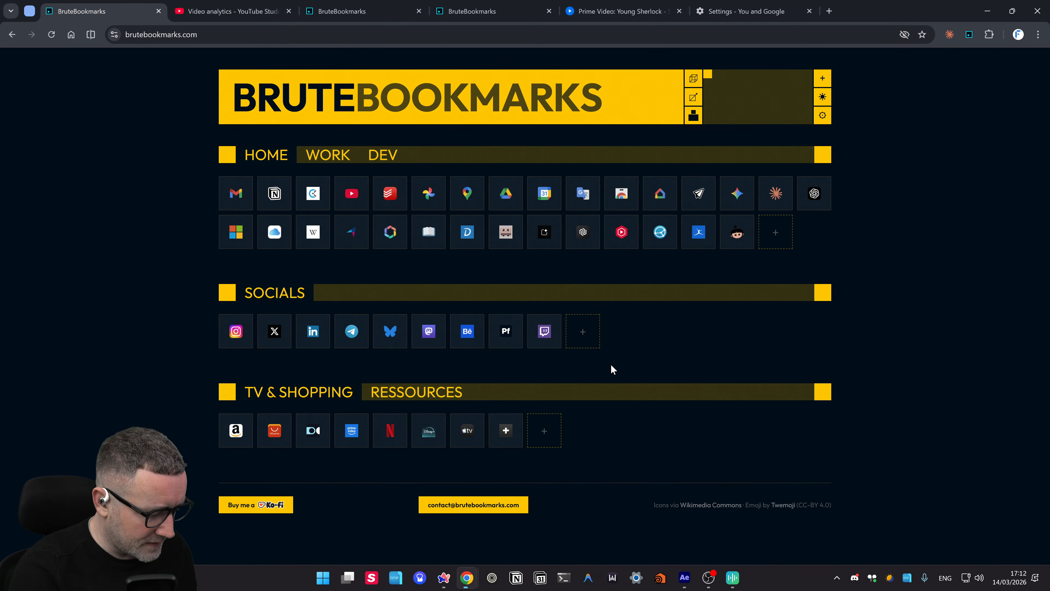
key(super+shift+c)
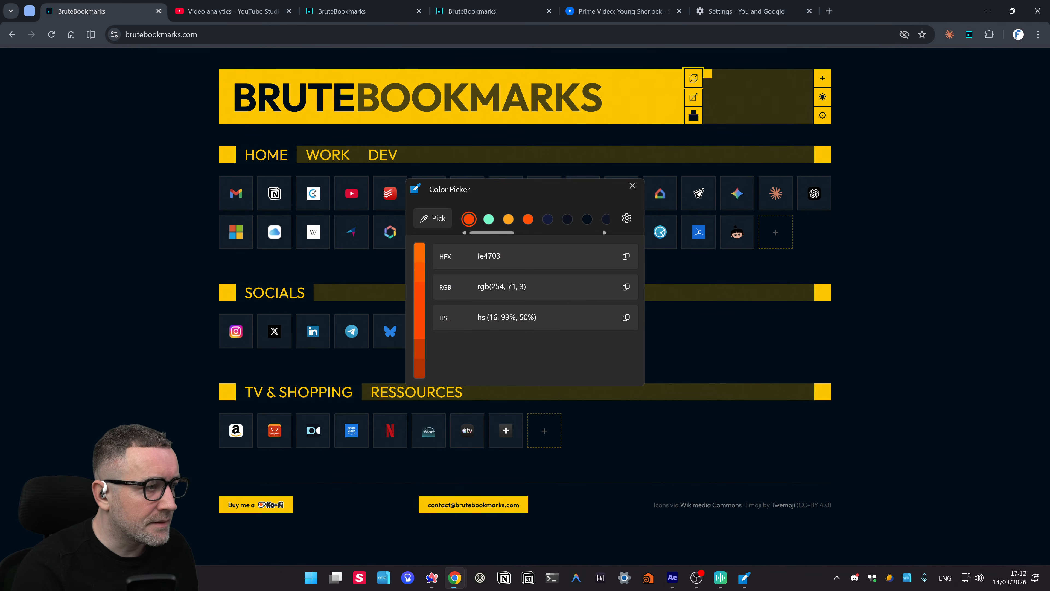
click(437, 223)
click(636, 106)
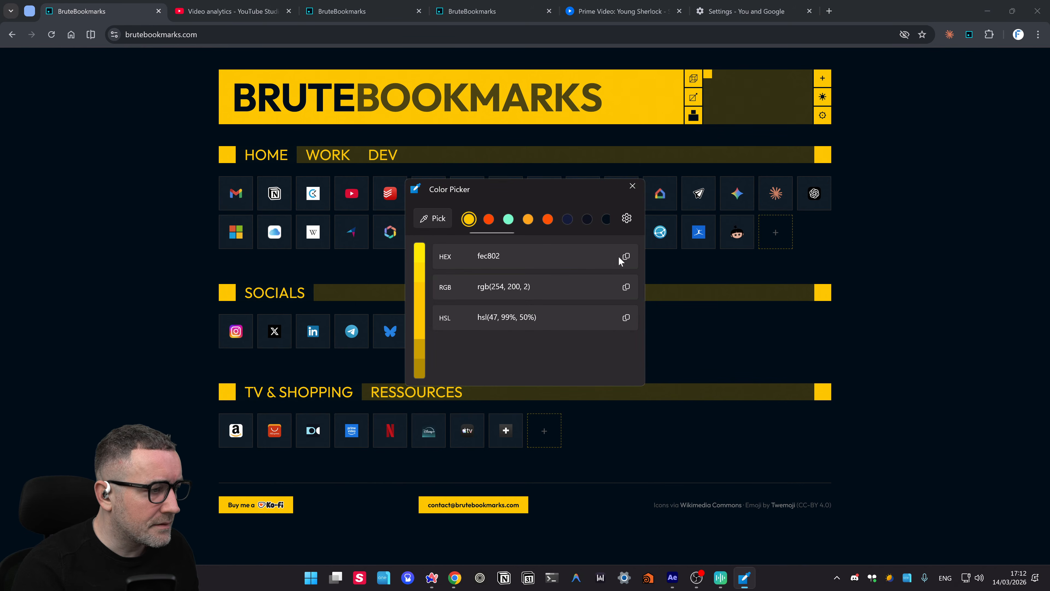
click(629, 255)
key(alt+Tab)
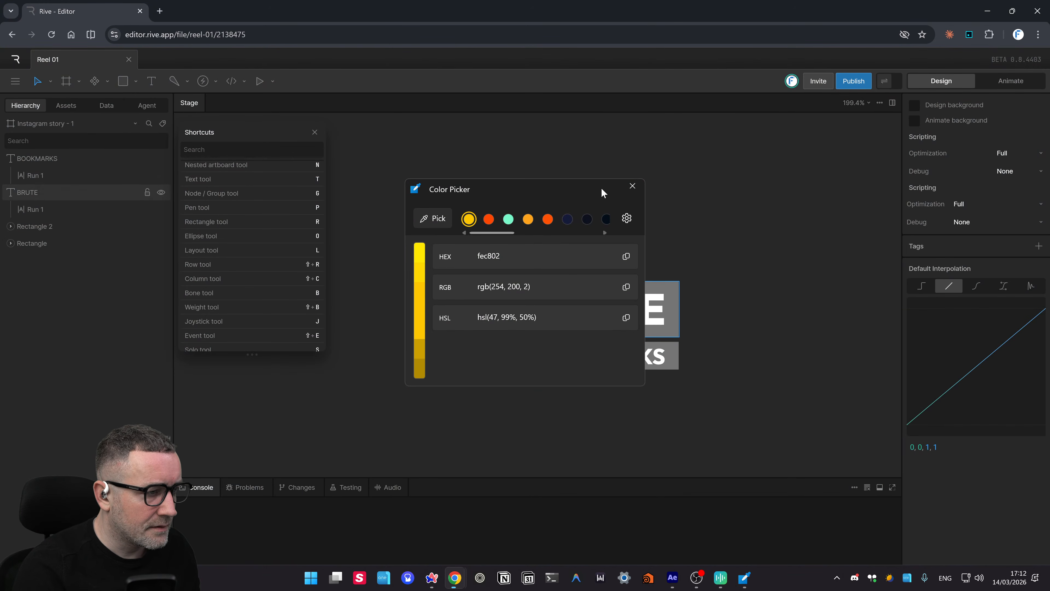
click(626, 256)
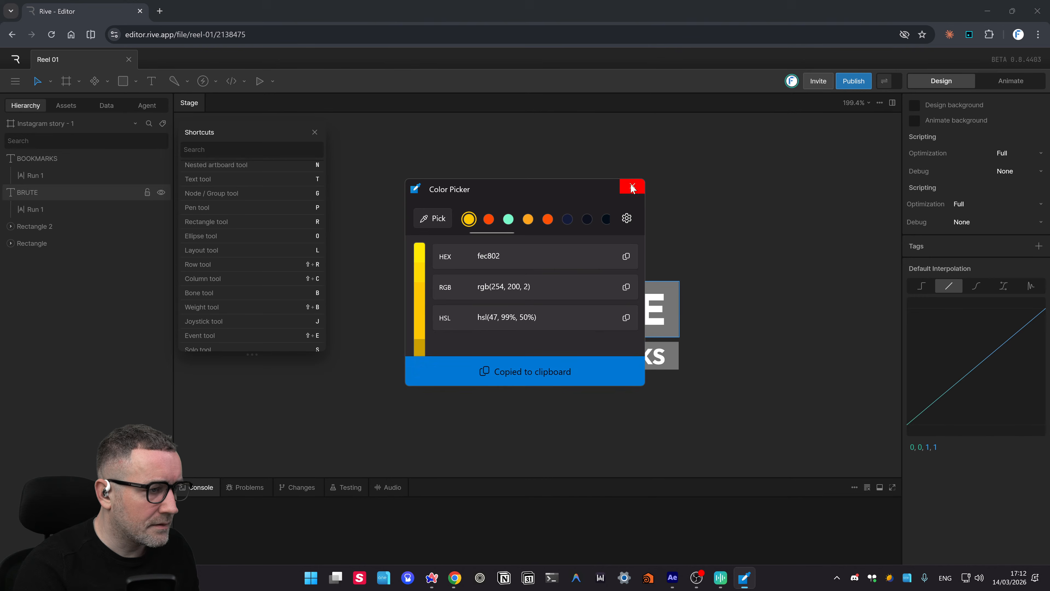
click(632, 186)
- Paste fec802 into Rectangle 2's fill, turning the BOOKMARKS bar yellow
click(677, 363)
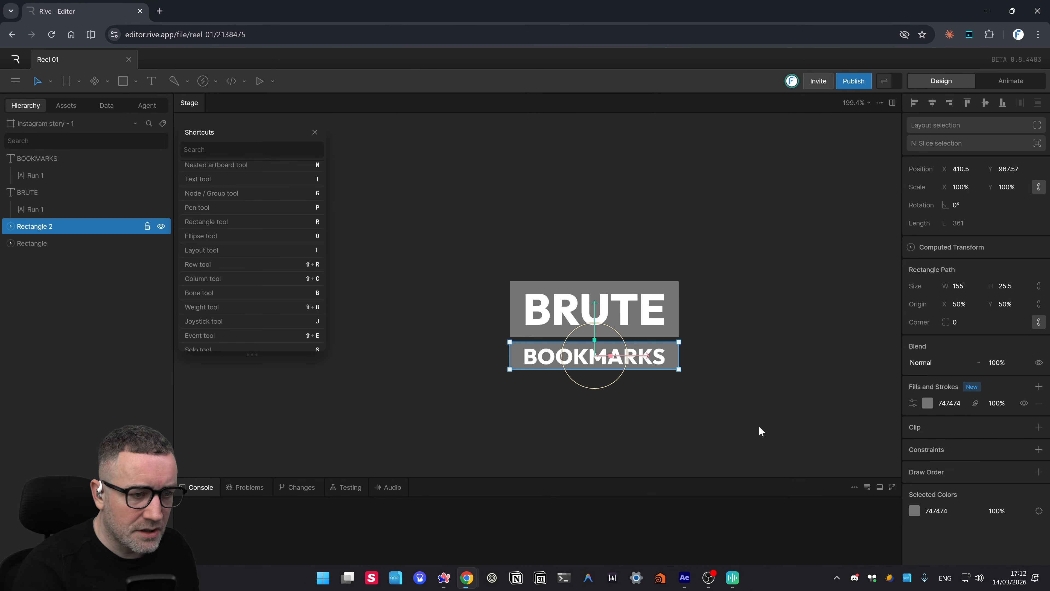
click(927, 403)
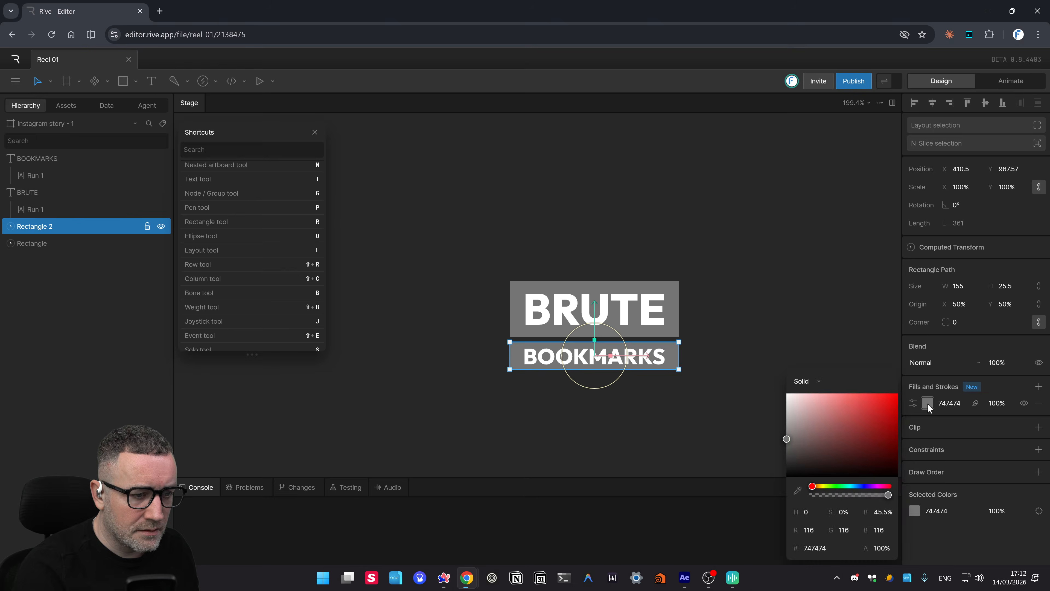
click(826, 554)
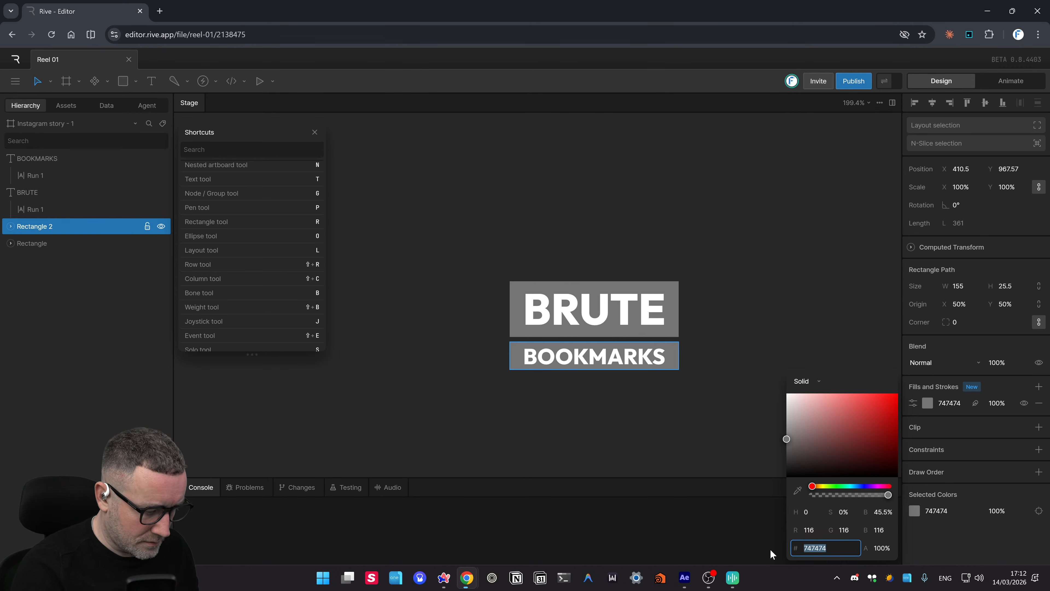
key(ctrl+v)
click(690, 433)
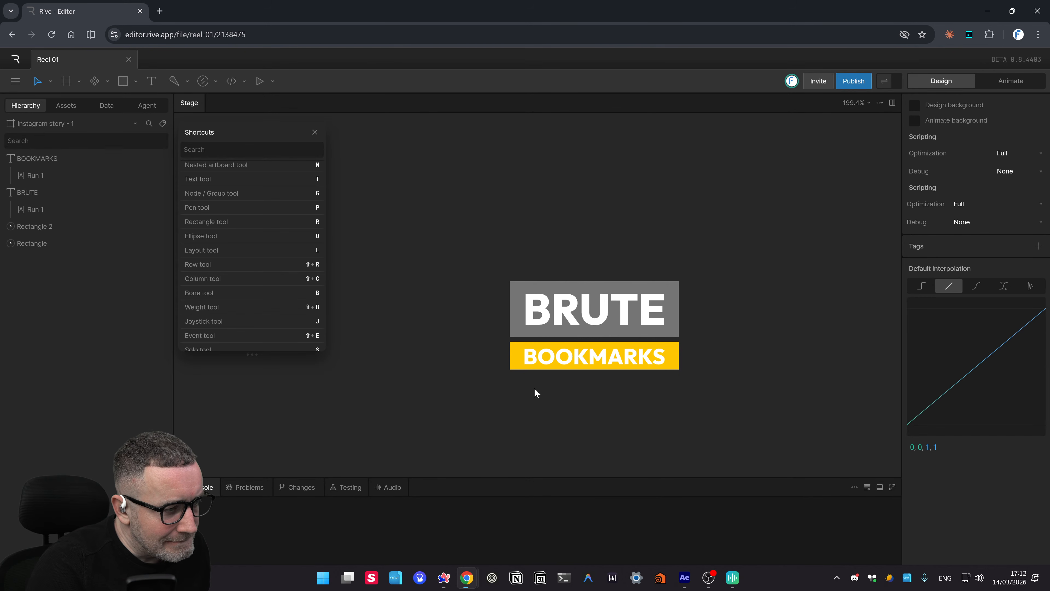
click(549, 364)
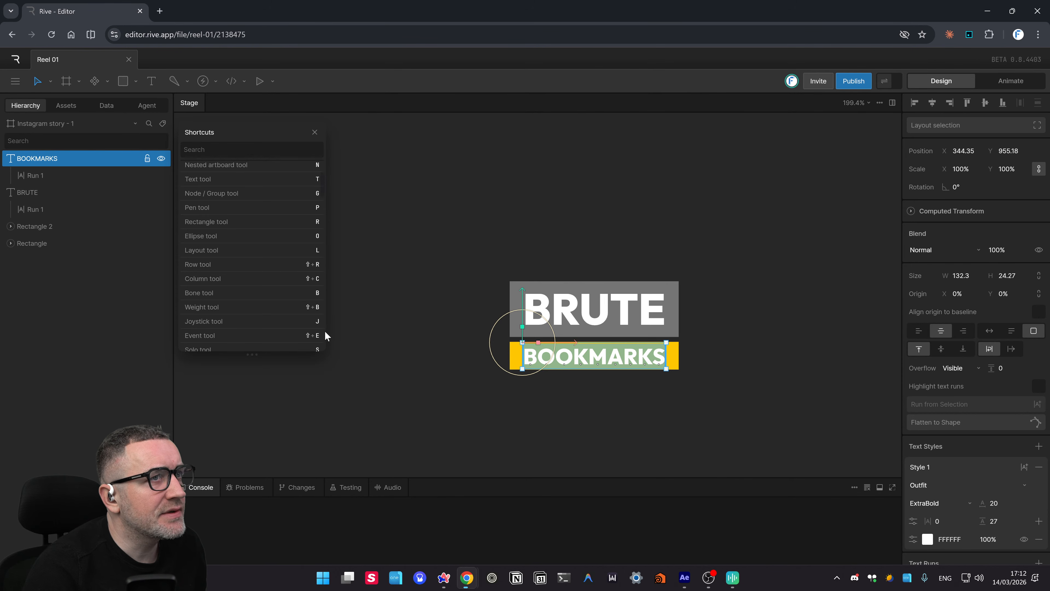
key(alt+Tab)
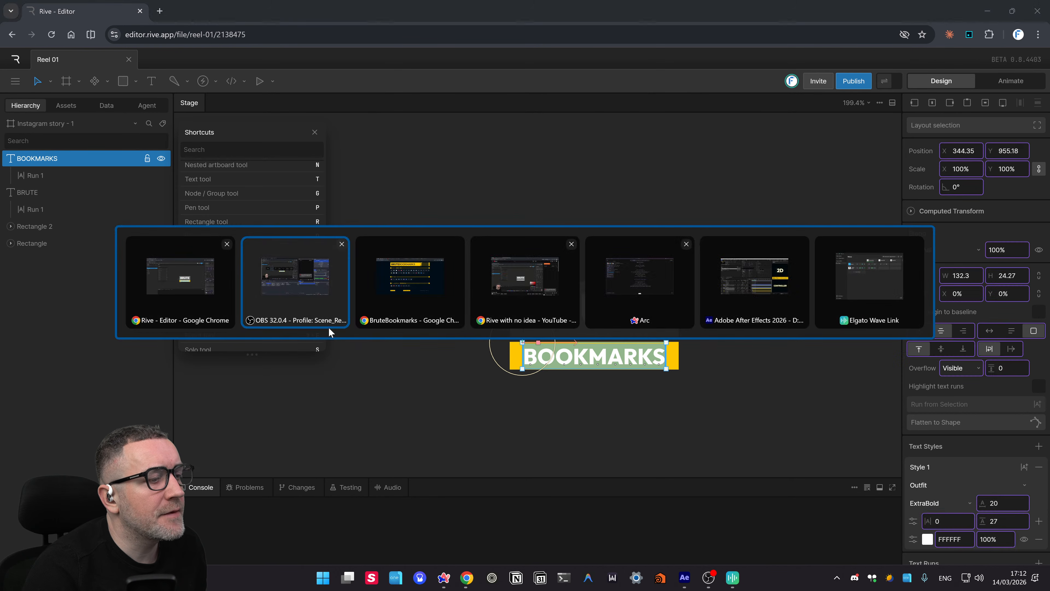
key(alt+Tab)
key(alt+Tab)
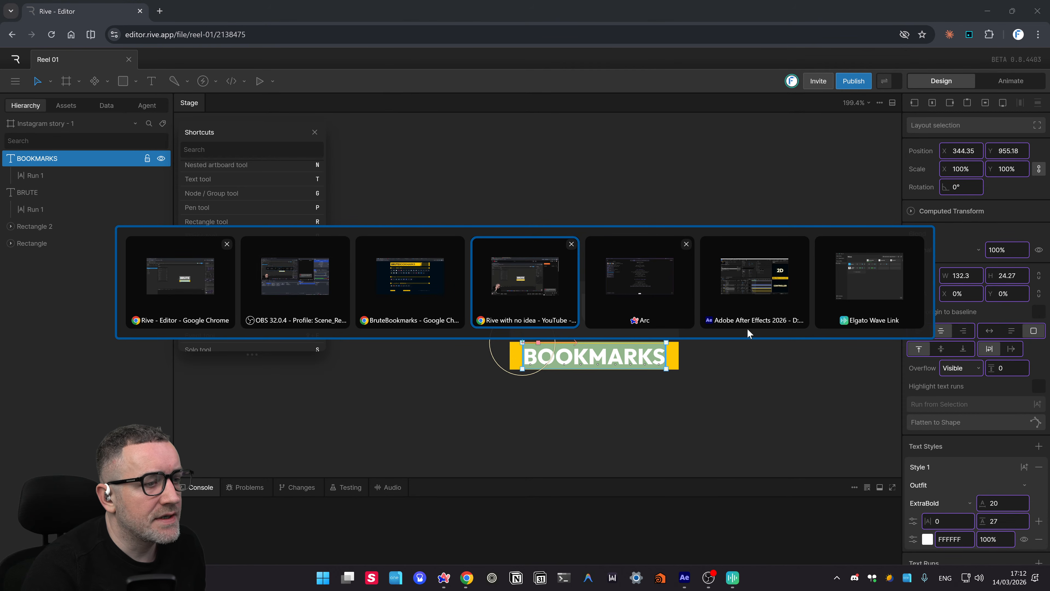
click(765, 288)
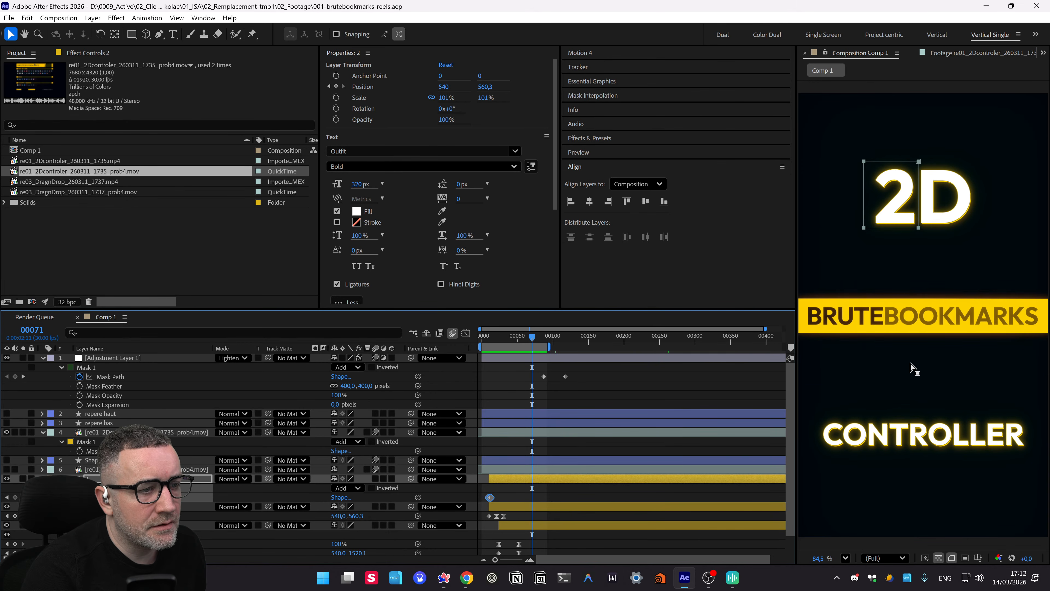
key(alt+Tab)
key(alt+Tab)
key(alt+Tab)
key(alt+Tab)
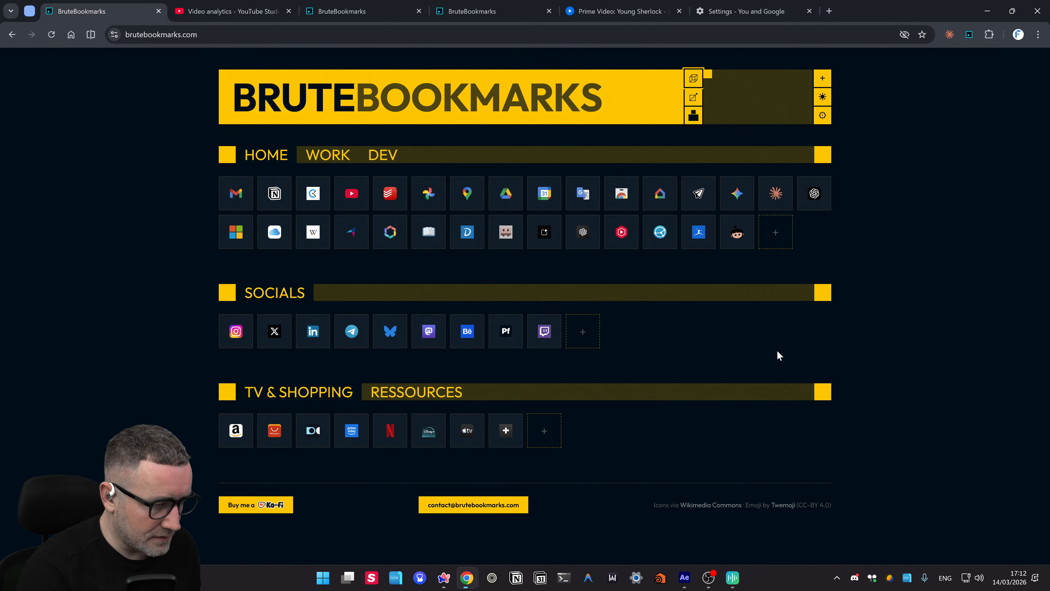
- Sample the page's dark navy background with PowerToys Color Picker and copy hex 010d18
key(ctrl+alt+a)
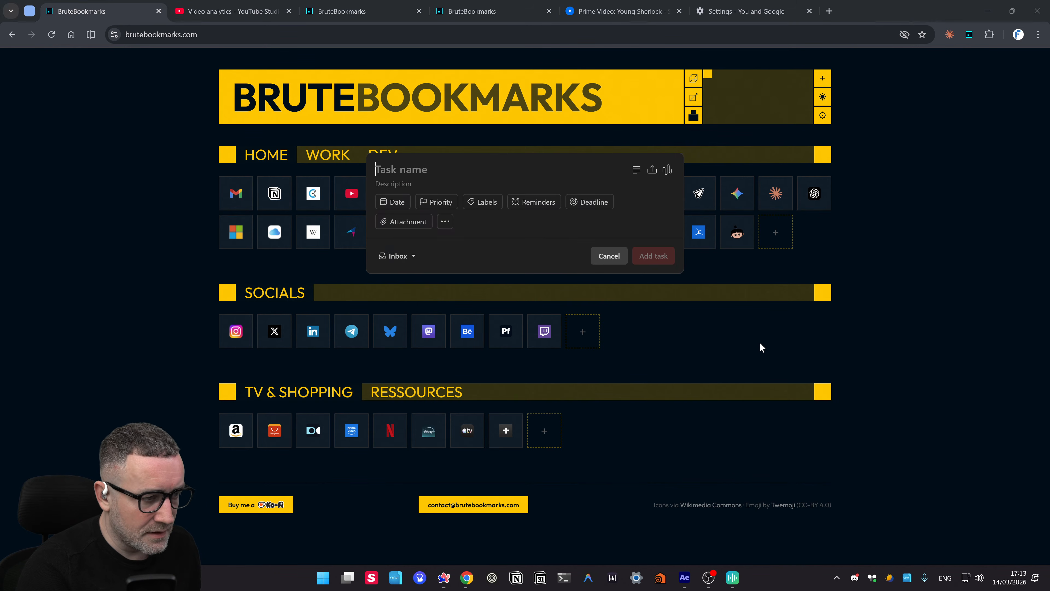
key(Escape)
key(super+shift+c)
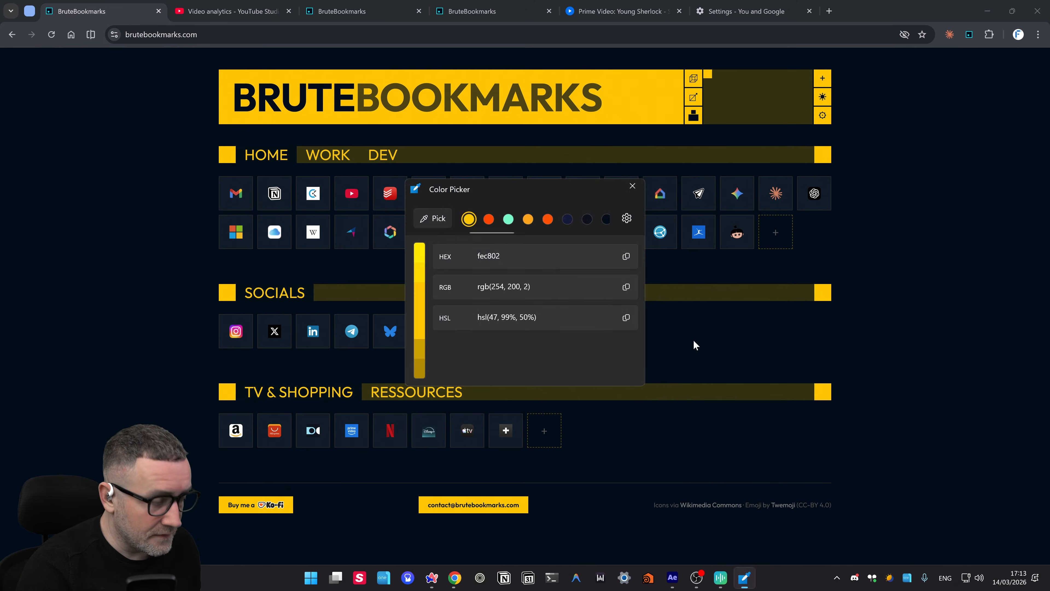
click(417, 220)
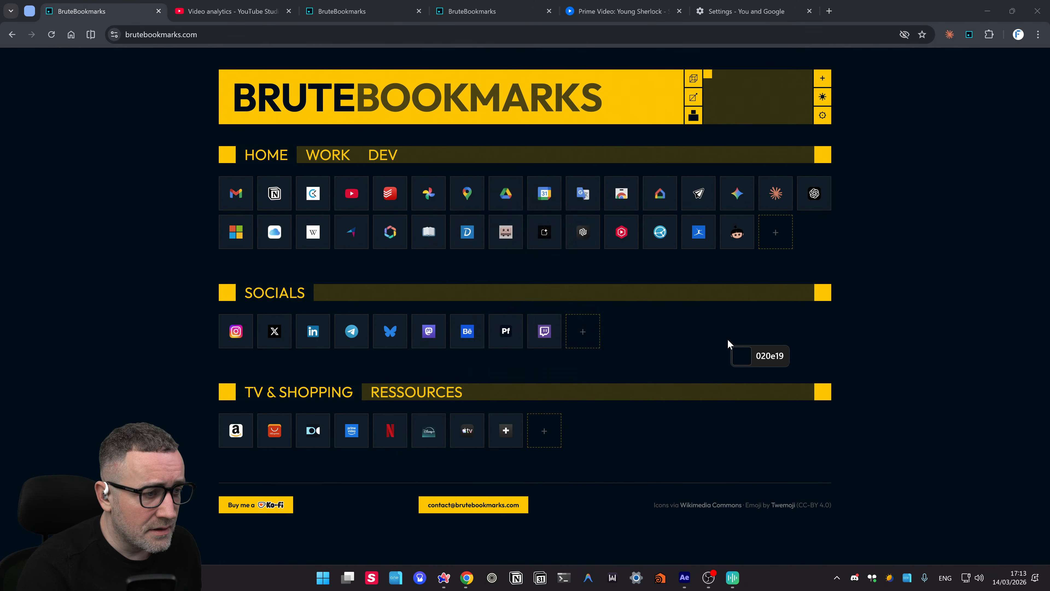
click(709, 362)
click(626, 257)
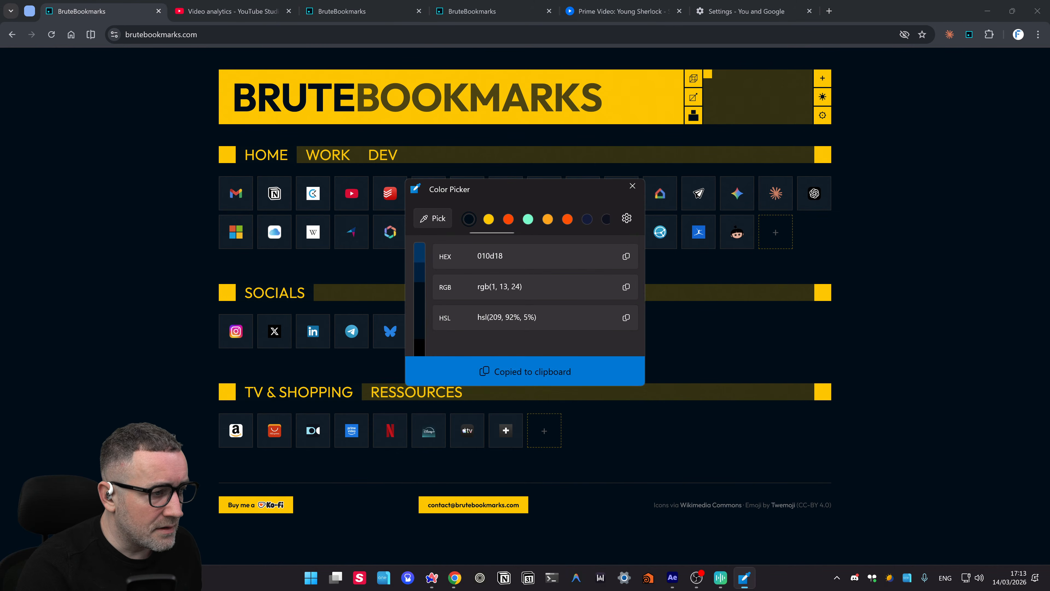
key(alt+Tab)
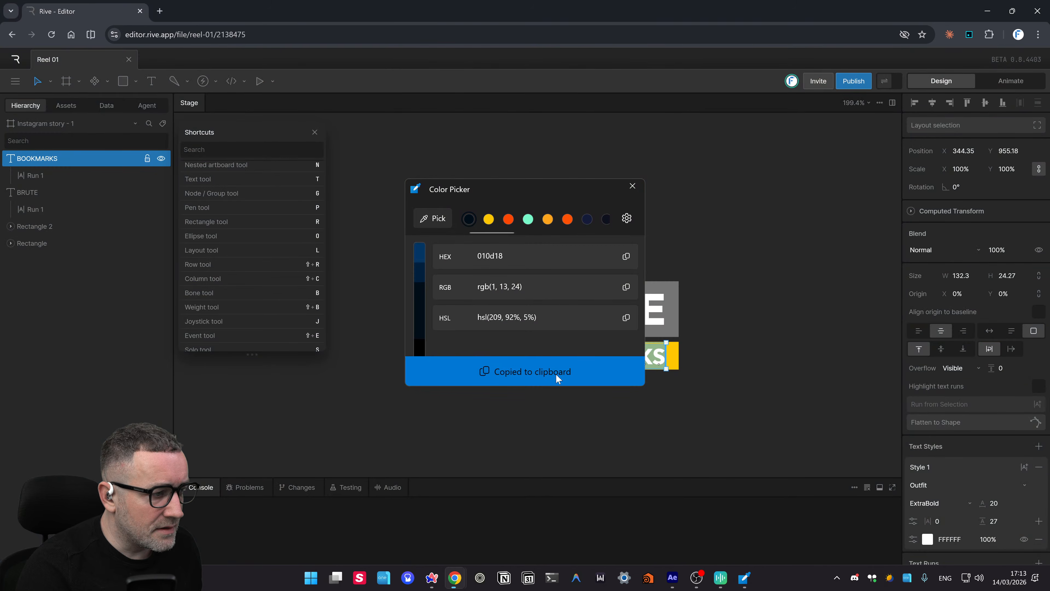
click(633, 185)
- Set the BOOKMARKS text fill to navy 010D18
double_click(599, 363)
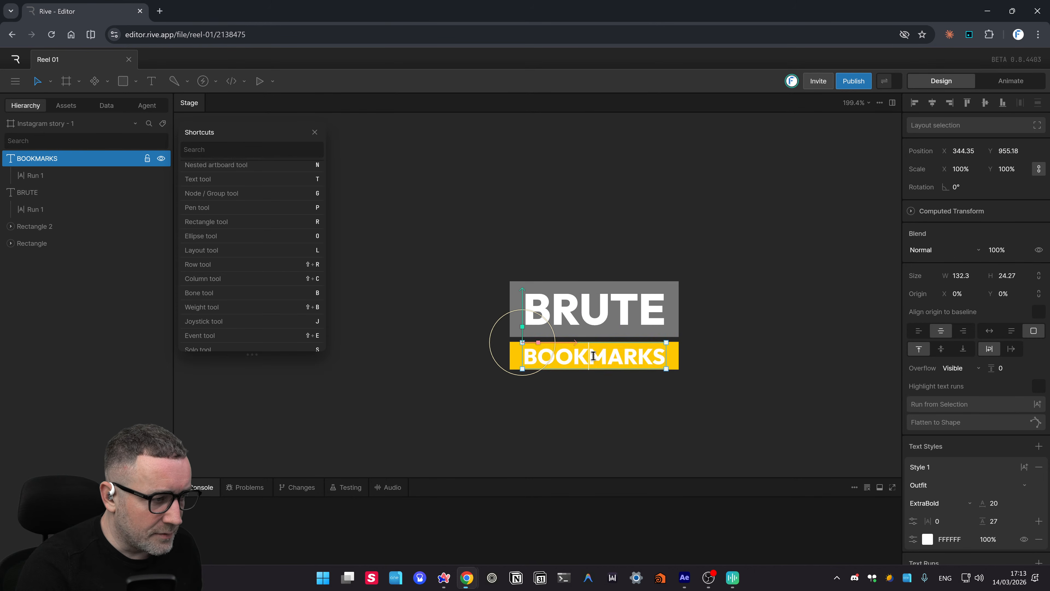
click(928, 539)
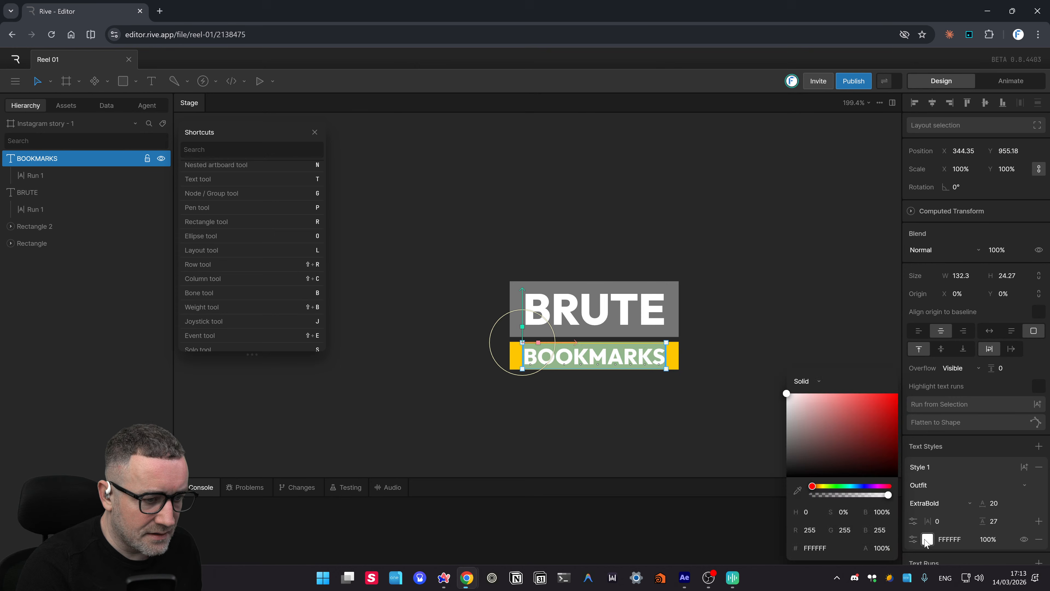
click(820, 548)
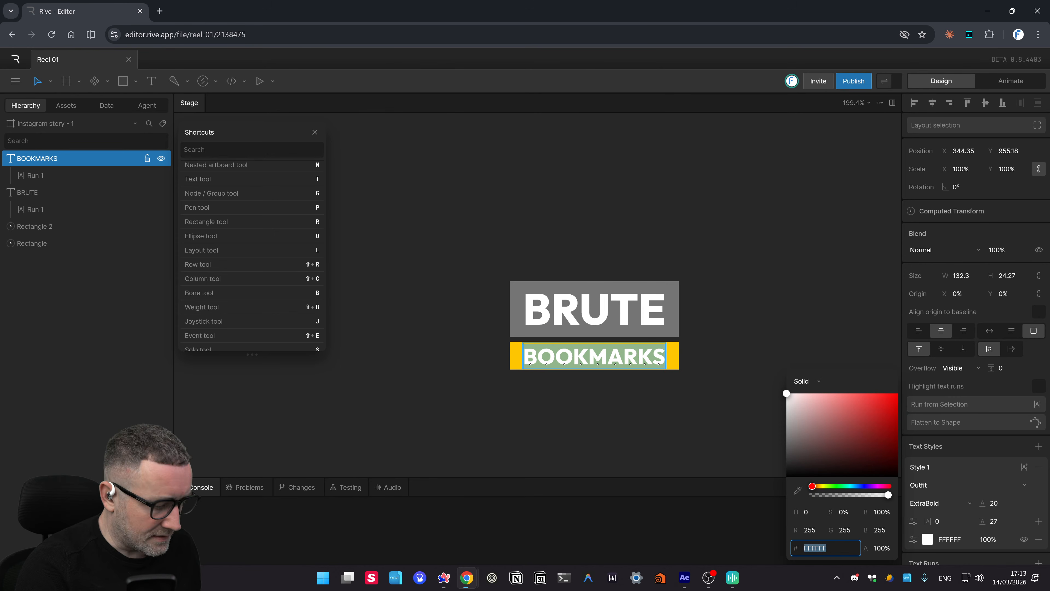
text(010D18)
key(Return)
click(635, 521)
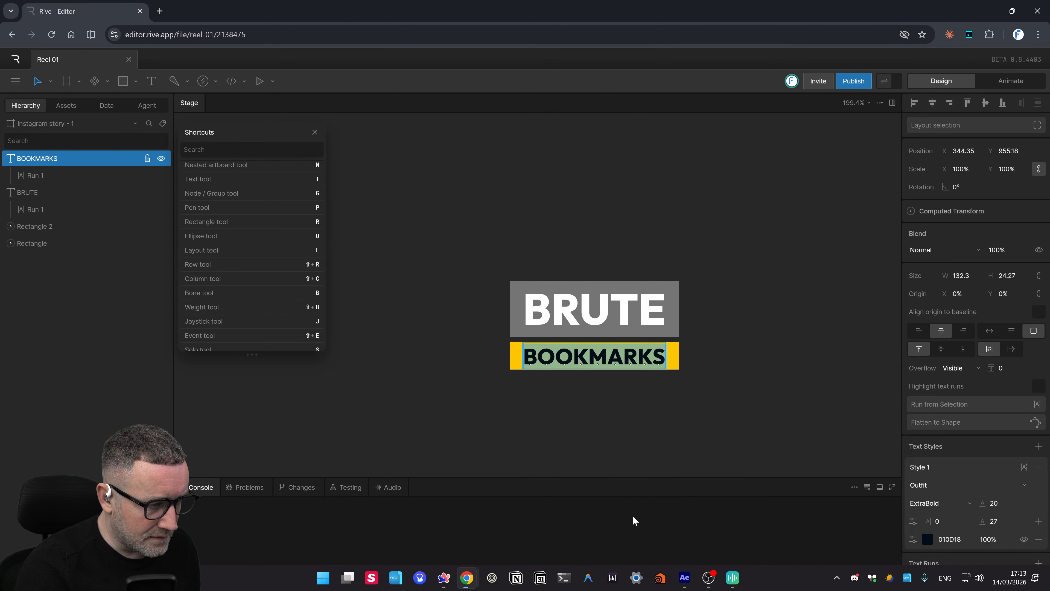
click(616, 452)
- Rename the yellow bar layer to Bookmarks Rect, hiding and then reshowing it
drag(747, 375, 698, 342)
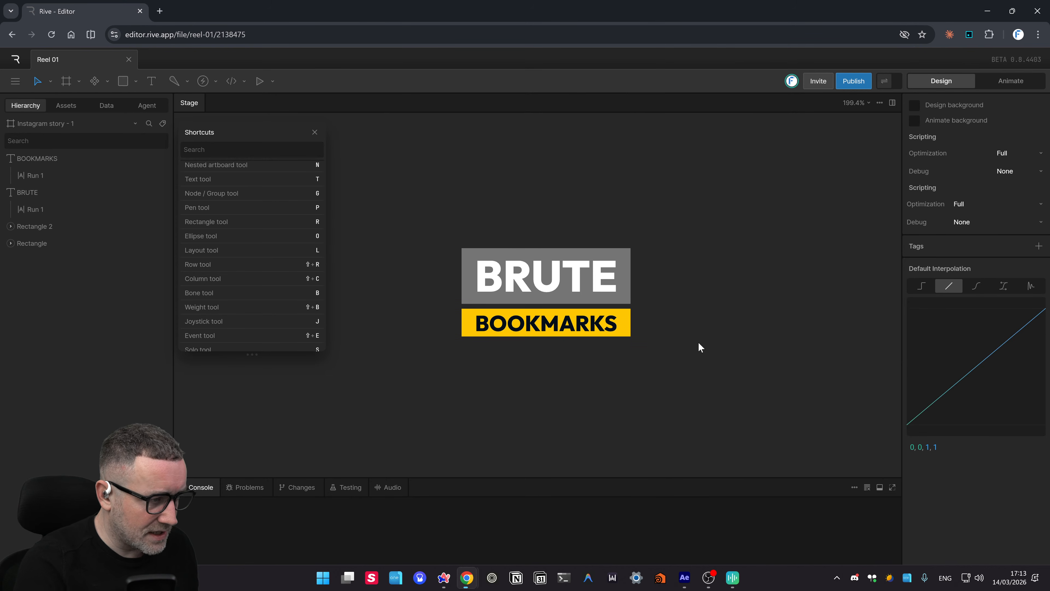
click(569, 295)
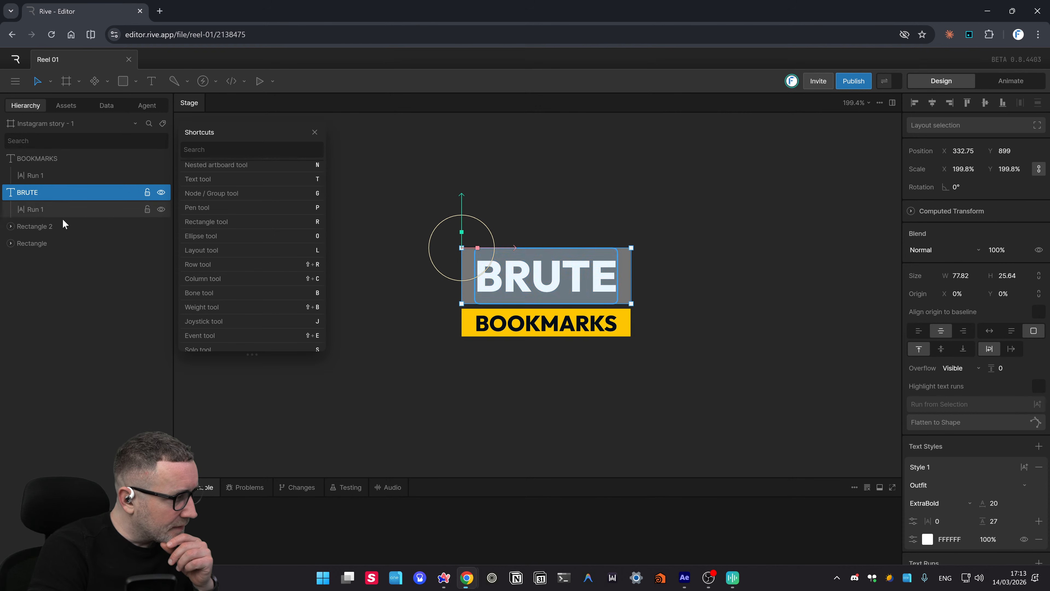
click(29, 228)
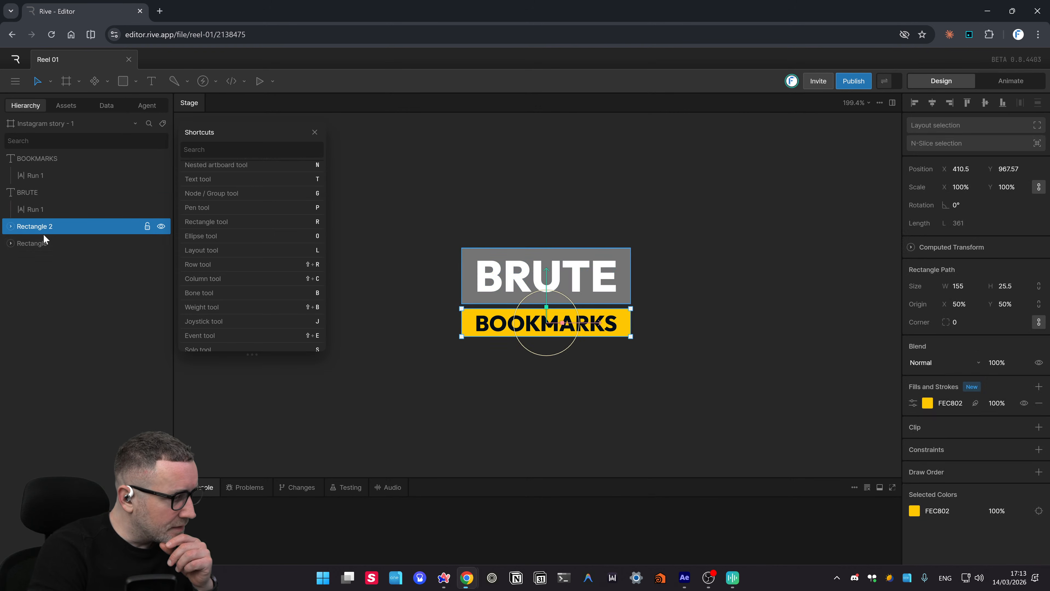
click(161, 227)
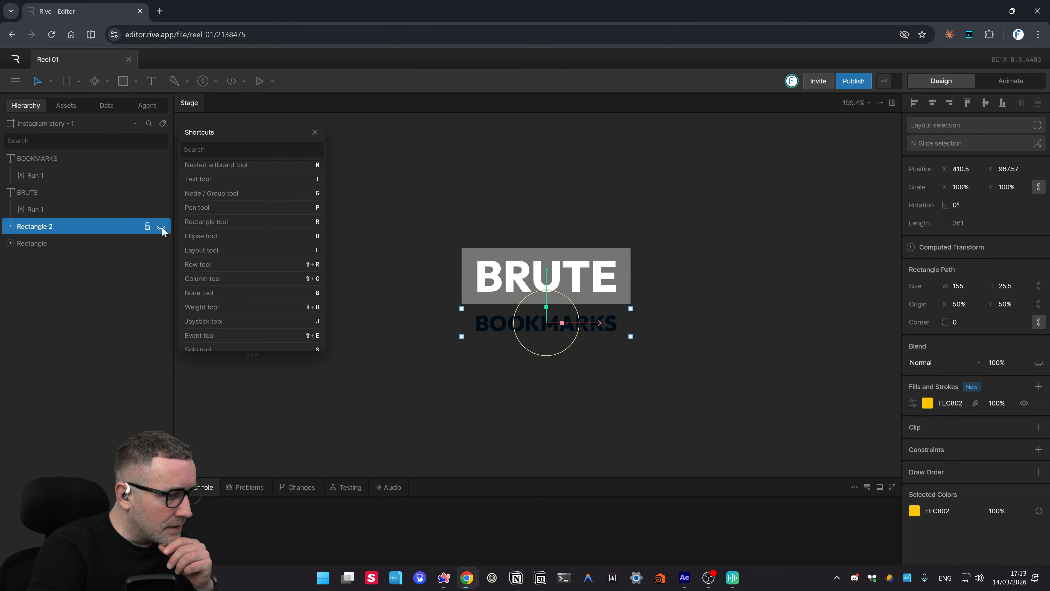
double_click(38, 226)
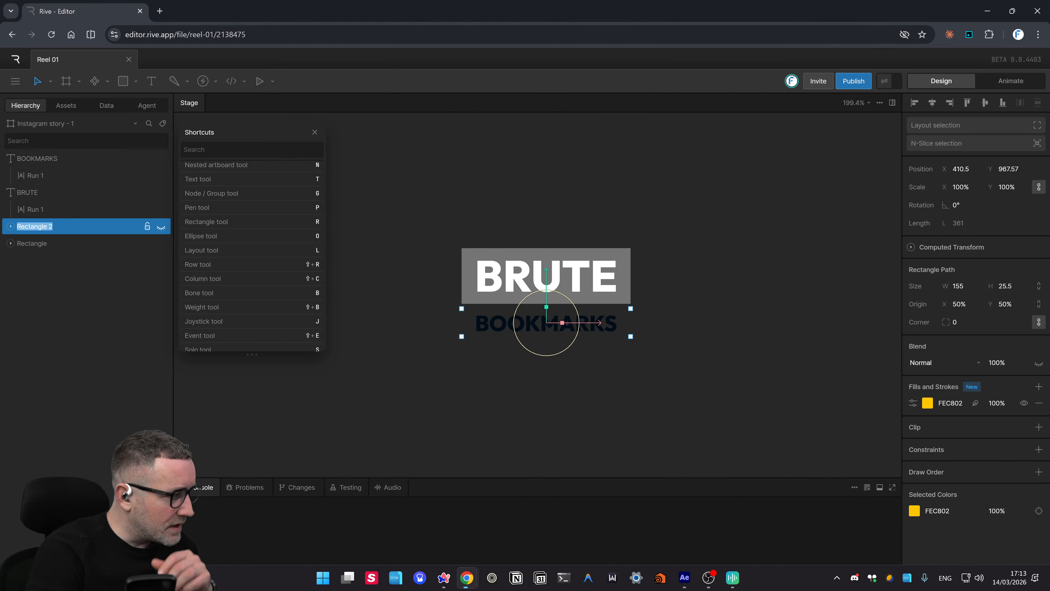
text(Bookmarks Rect)
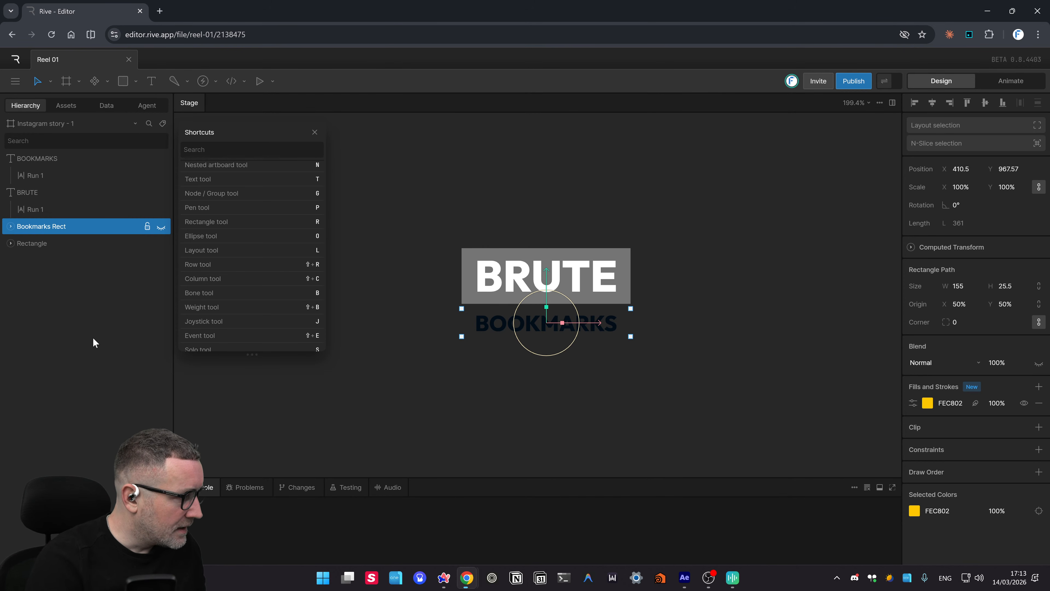
click(624, 382)
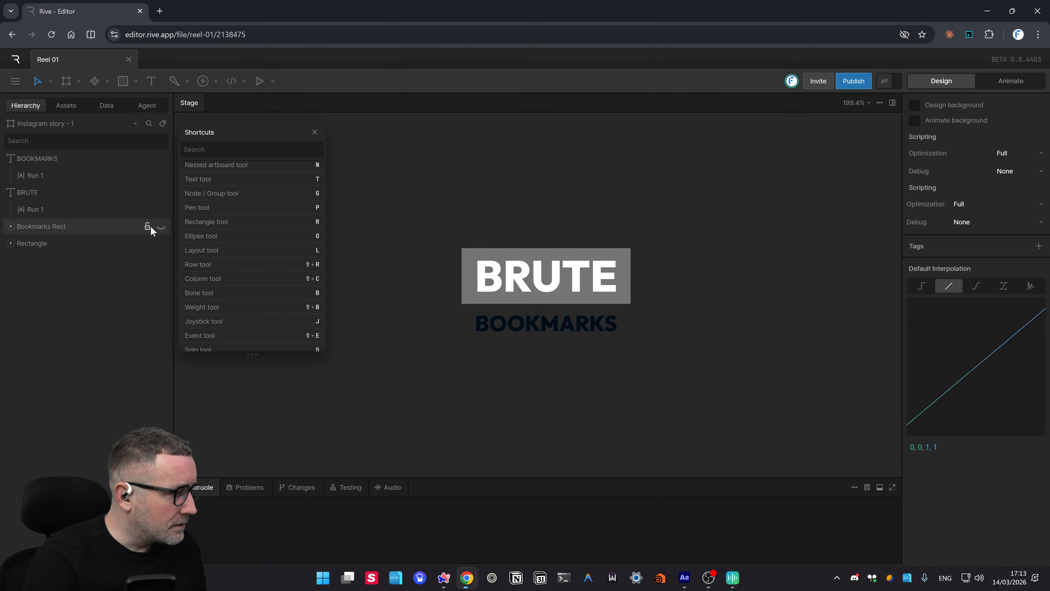
click(159, 227)
- Rename the grey bar behind BRUTE to Brute Rect
click(36, 243)
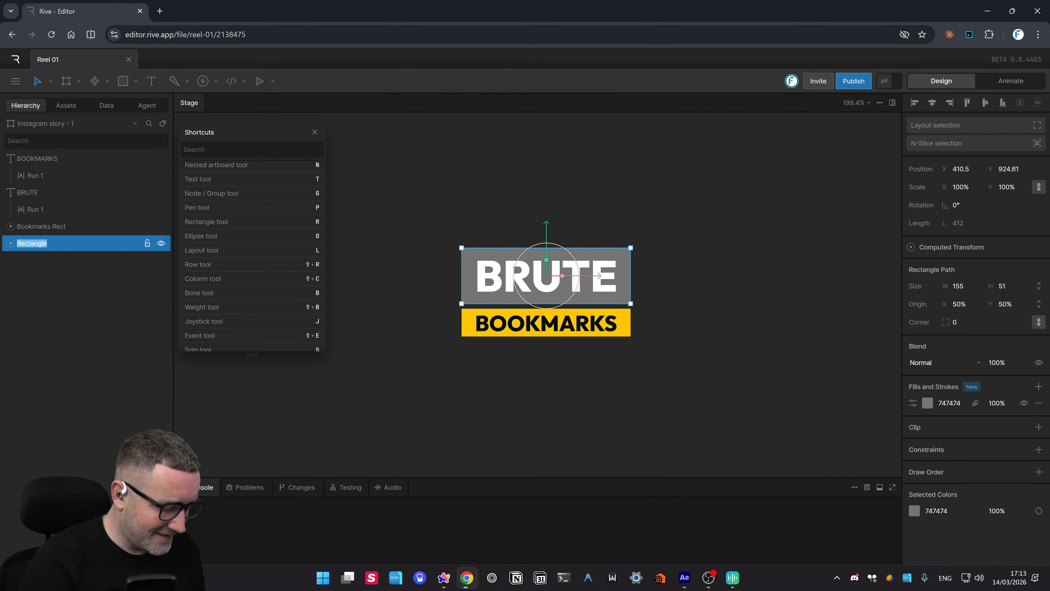
text(Brute)
key(Return)
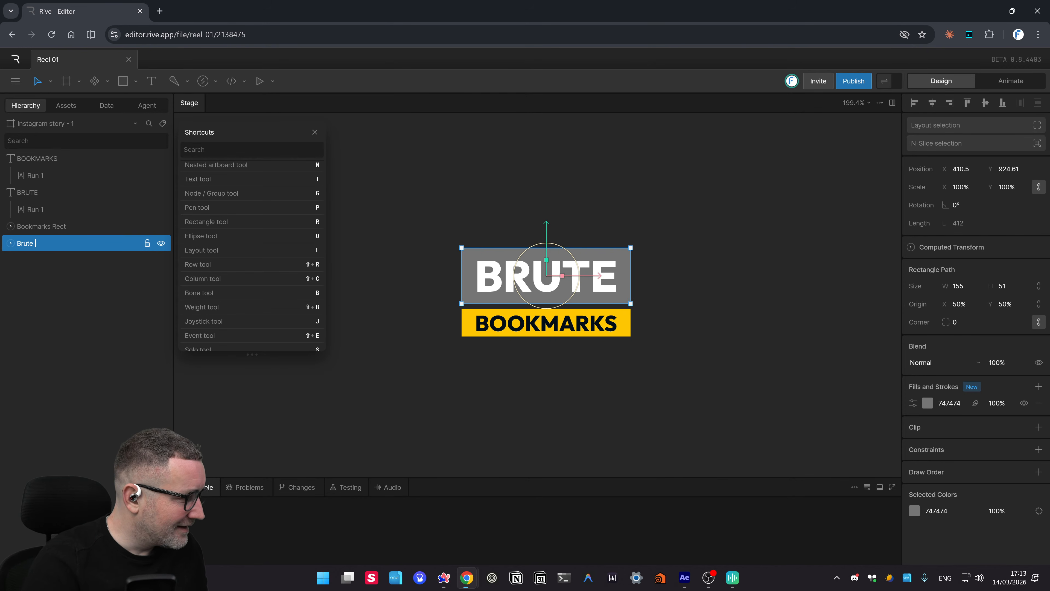
text(Rect)
key(Return)
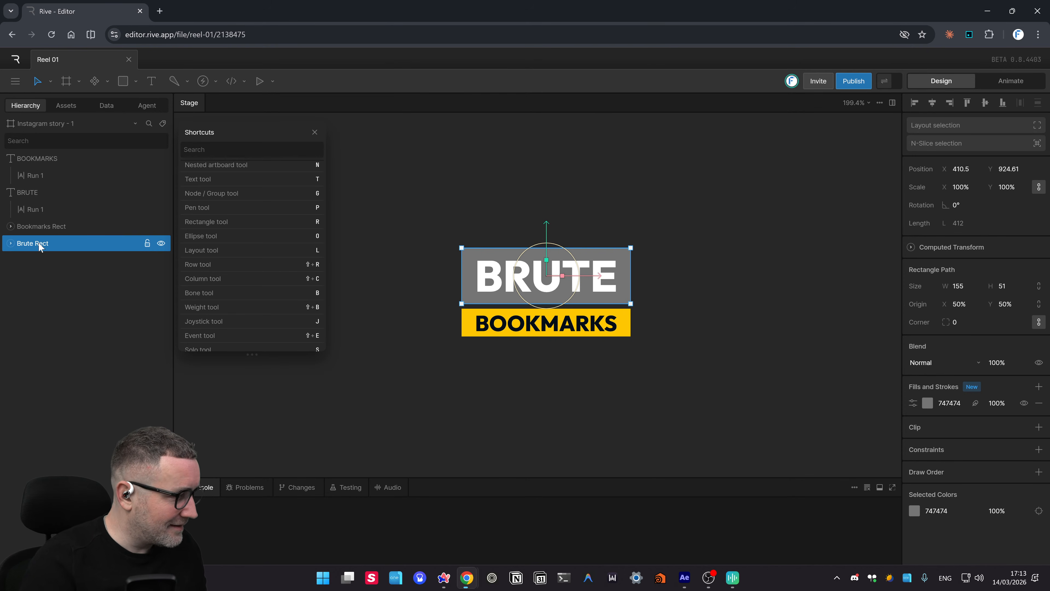
click(11, 244)
- Expand the rectangles to show their Paths and select Brute Rect to view its fill
click(9, 228)
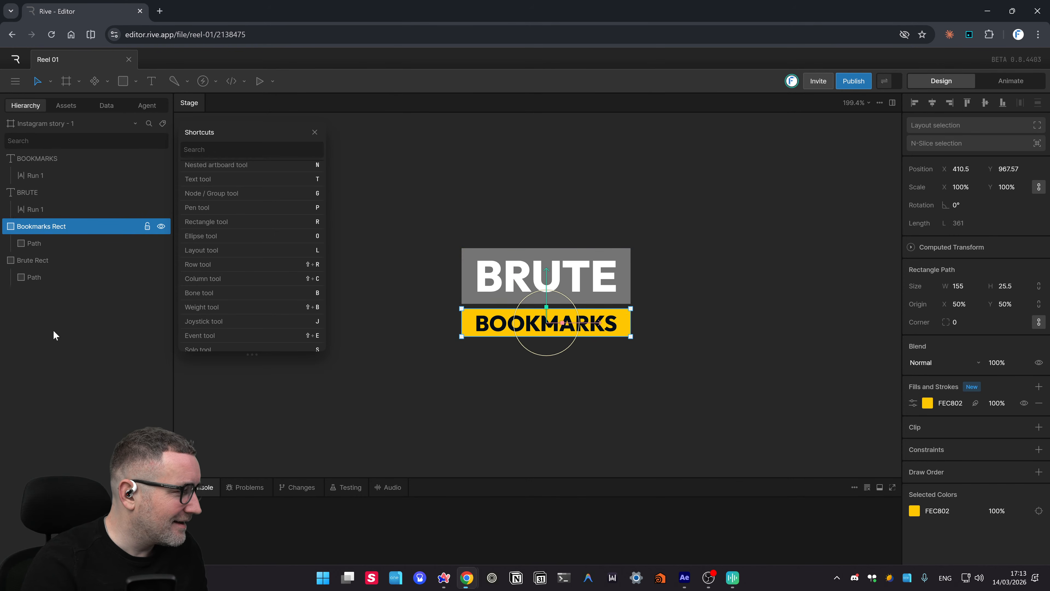
click(95, 278)
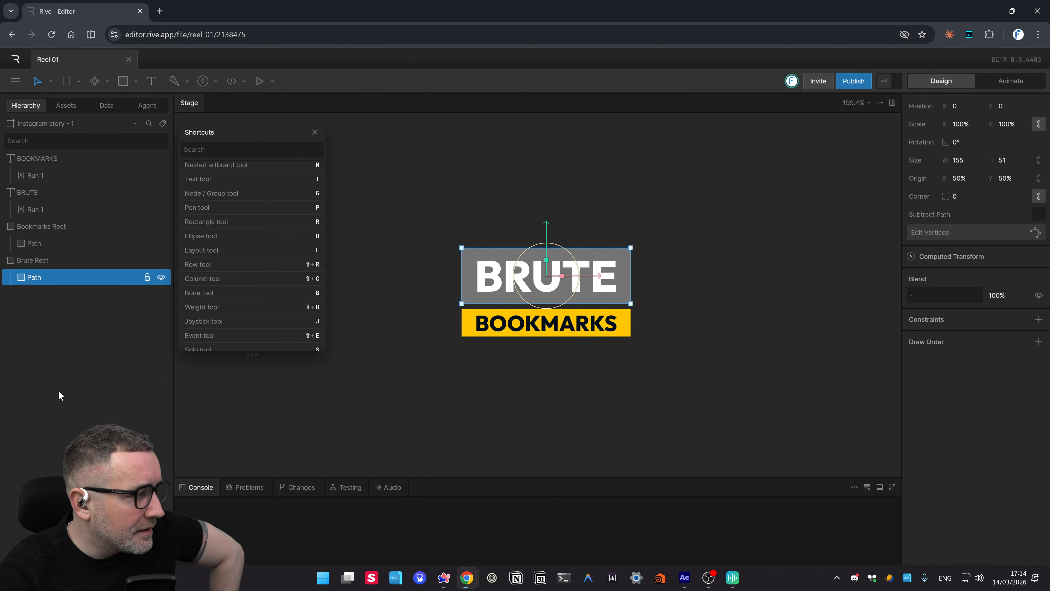
click(41, 260)
scroll(454, 322, up, 1)
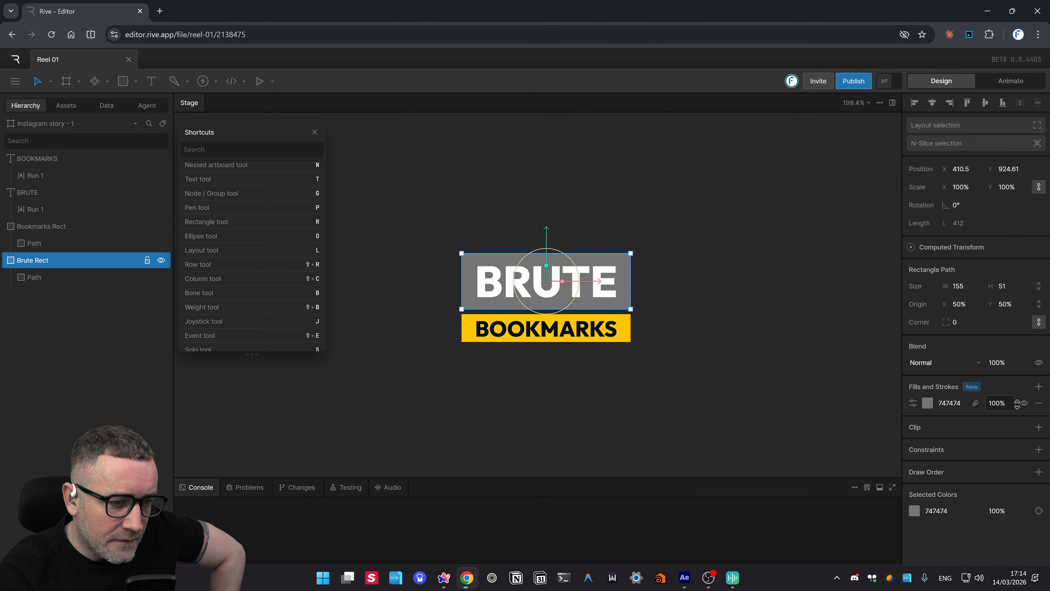
- Paste the navy 010D18 colour into the grey bar's fill hex value
click(1025, 404)
click(1024, 404)
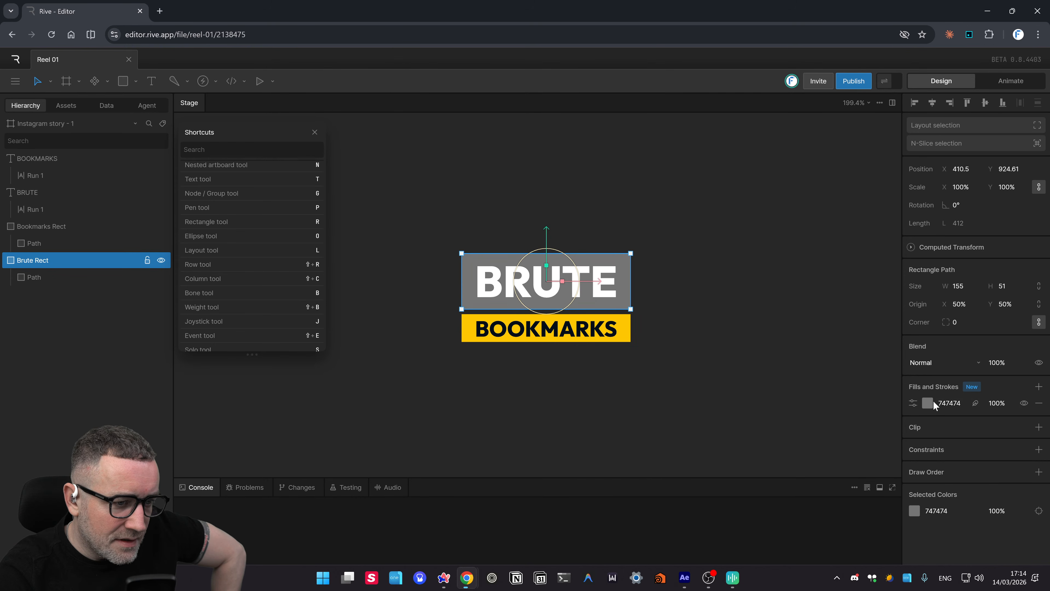
click(948, 403)
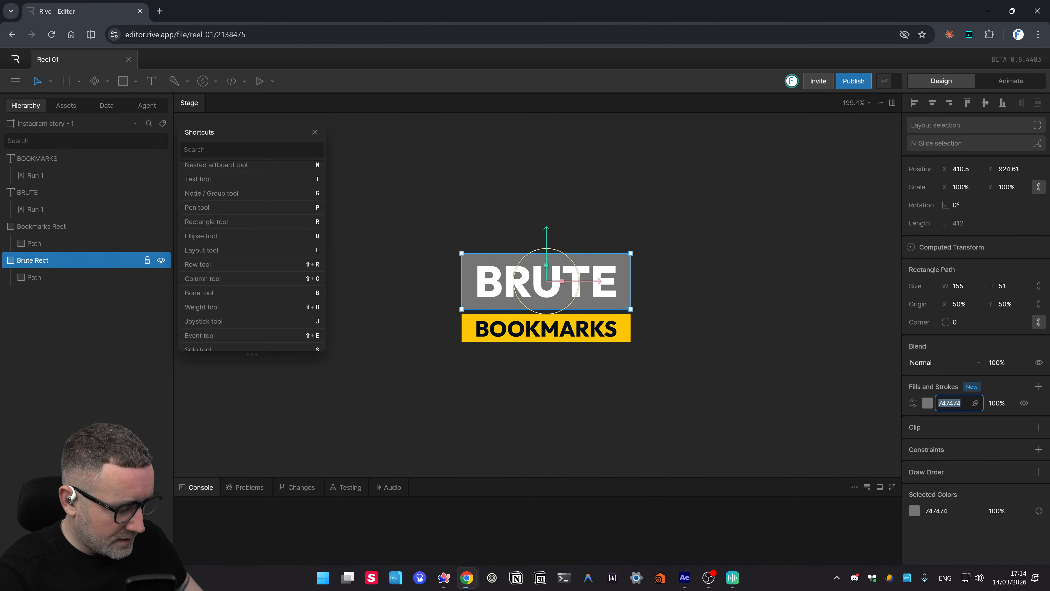
key(super+v)
click(887, 269)
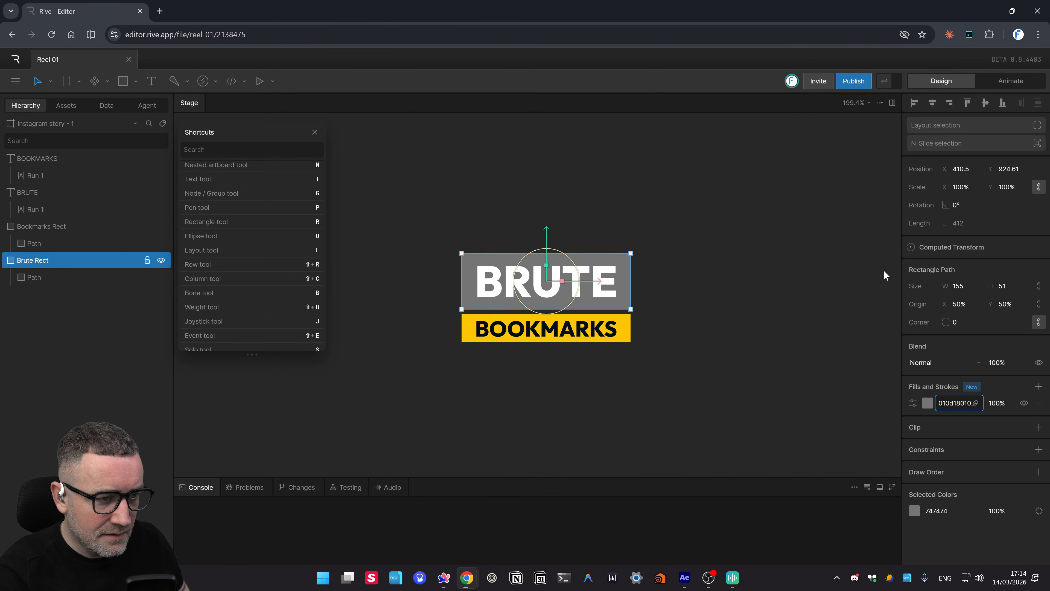
- Compare the navy bar with the BRUTE text and Bookmarks Rect, ending on Brute Rect
click(766, 364)
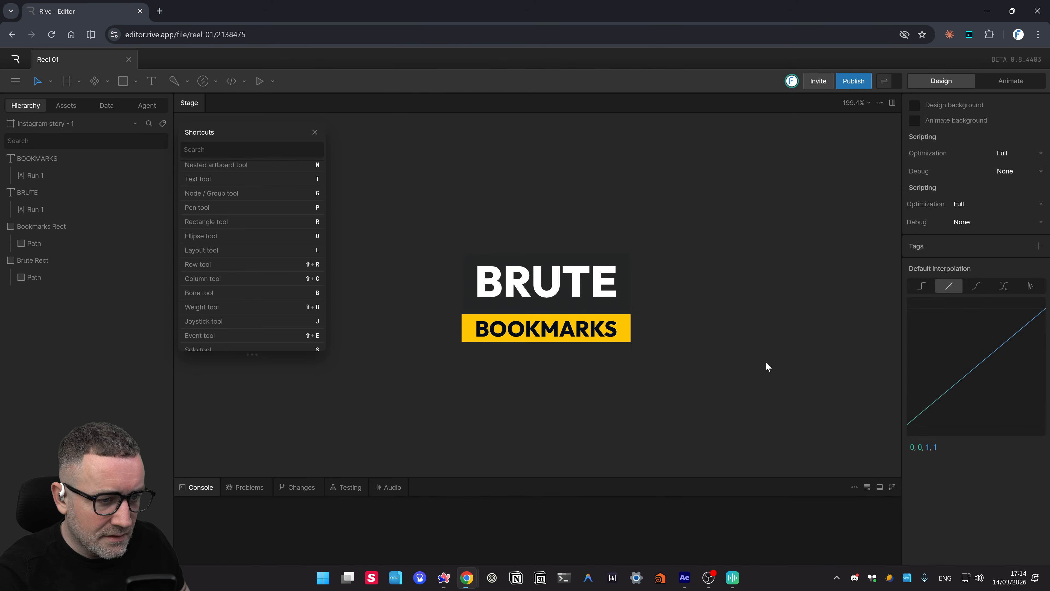
click(549, 303)
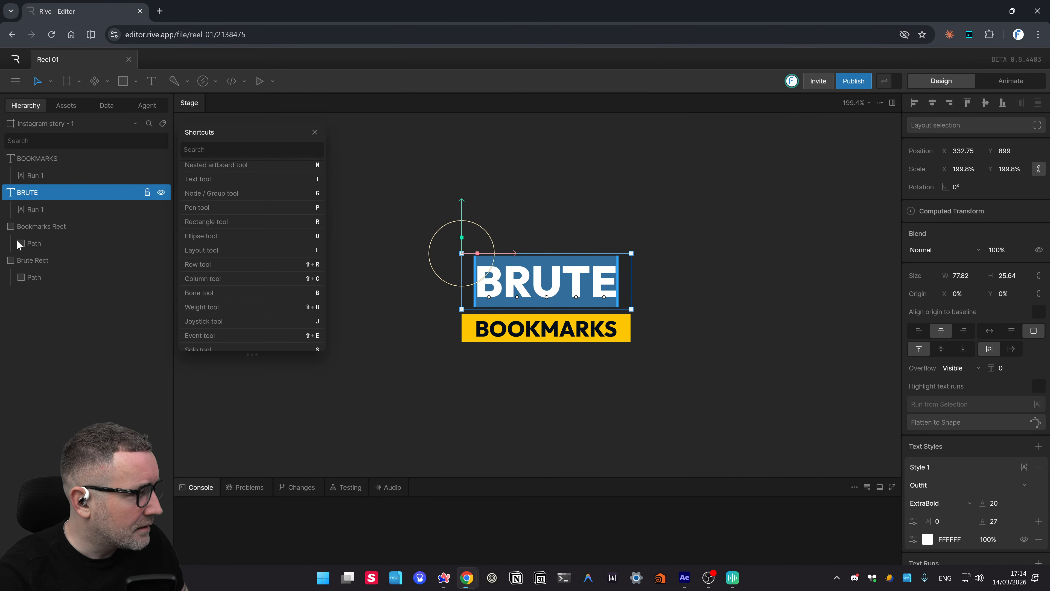
click(30, 247)
click(66, 227)
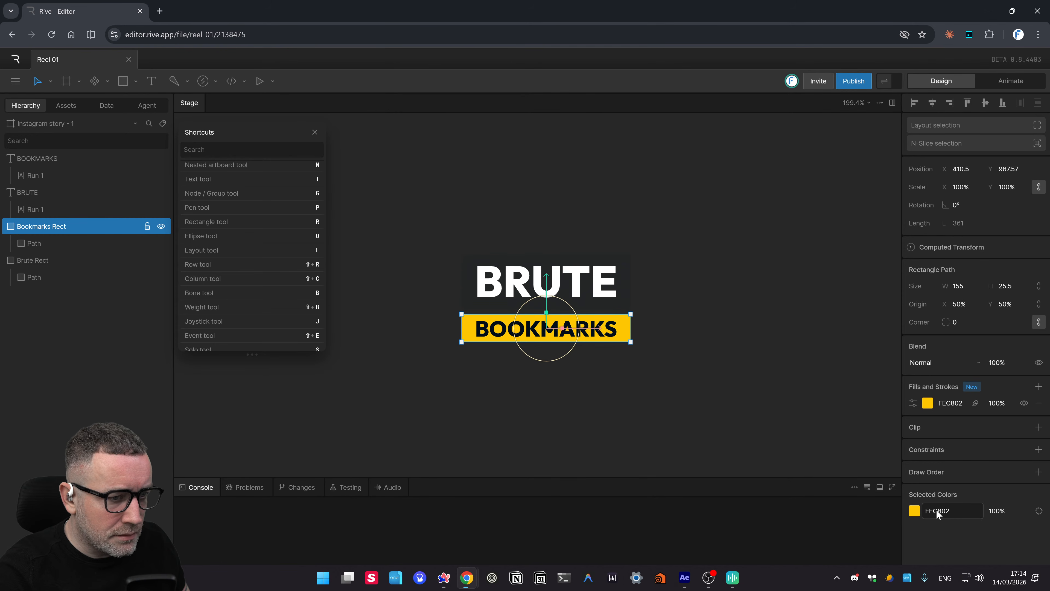
double_click(616, 261)
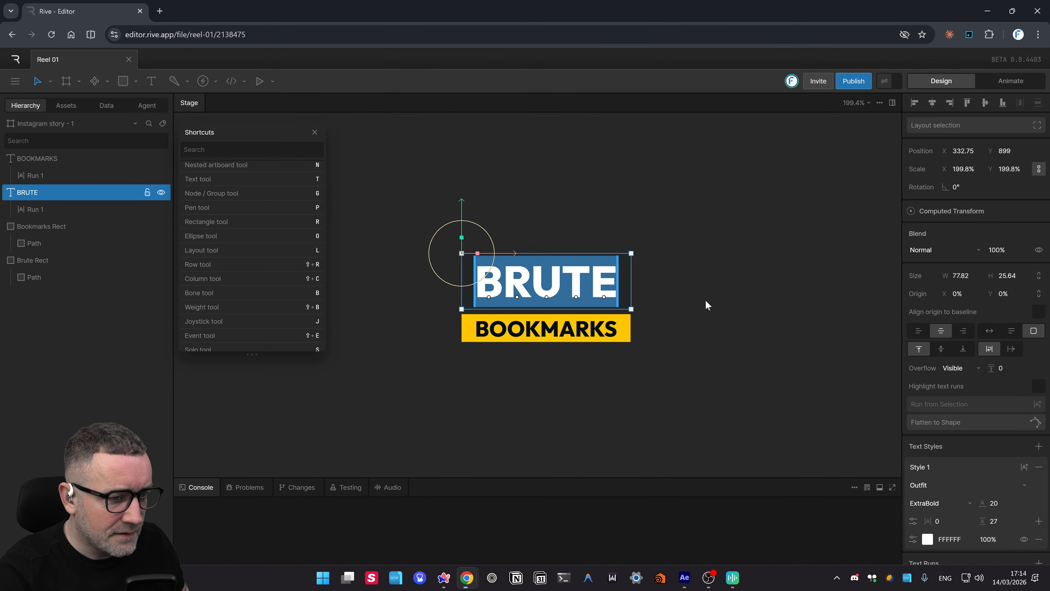
click(669, 260)
click(625, 261)
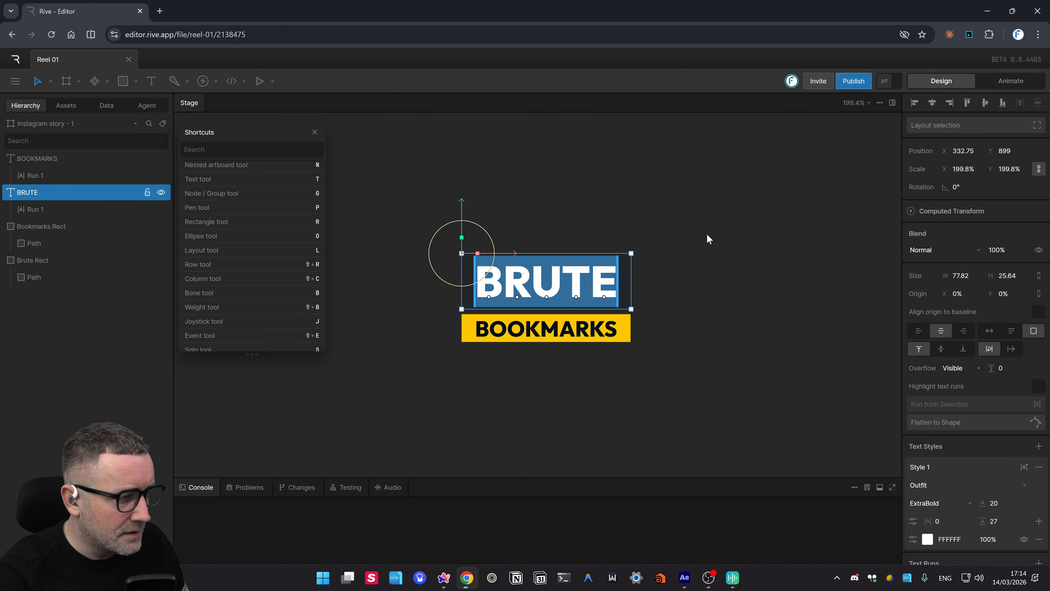
click(703, 240)
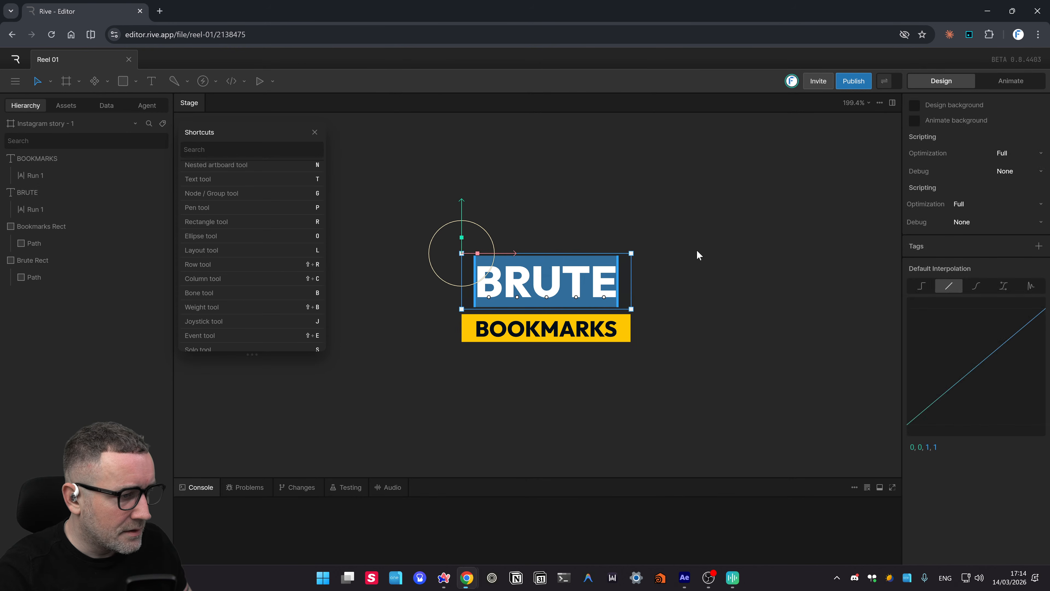
click(623, 306)
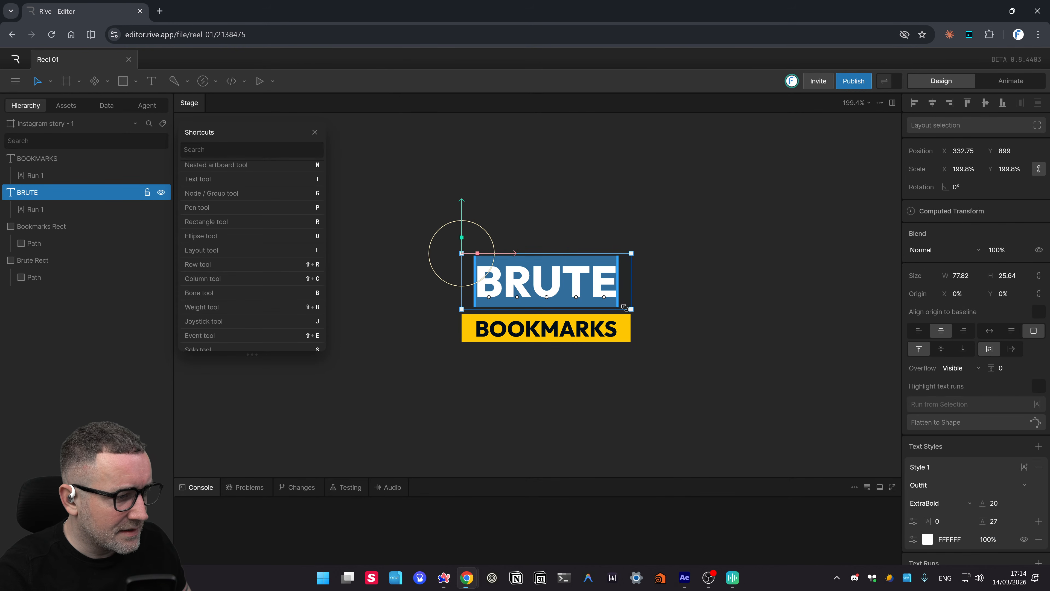
click(56, 232)
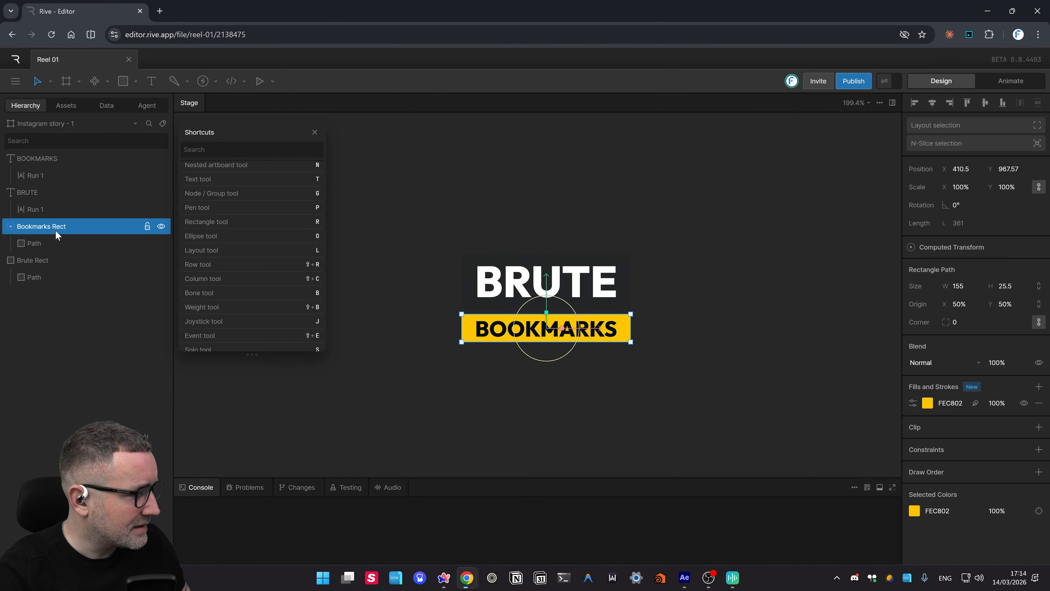
click(50, 259)
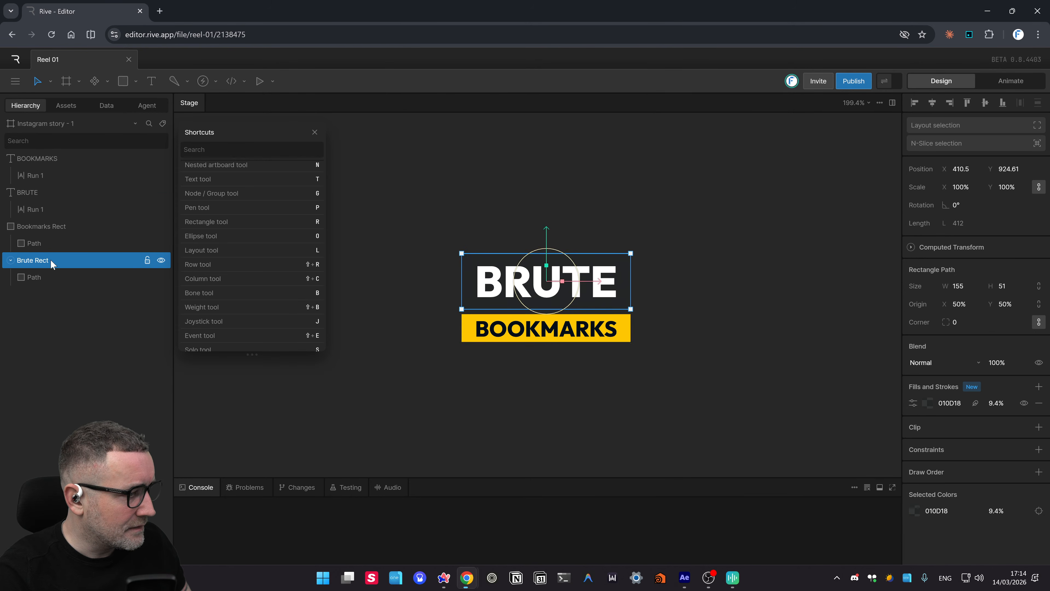
- Reapply the 010D18 fill to Brute Rect and set its opacity to 100%
click(949, 403)
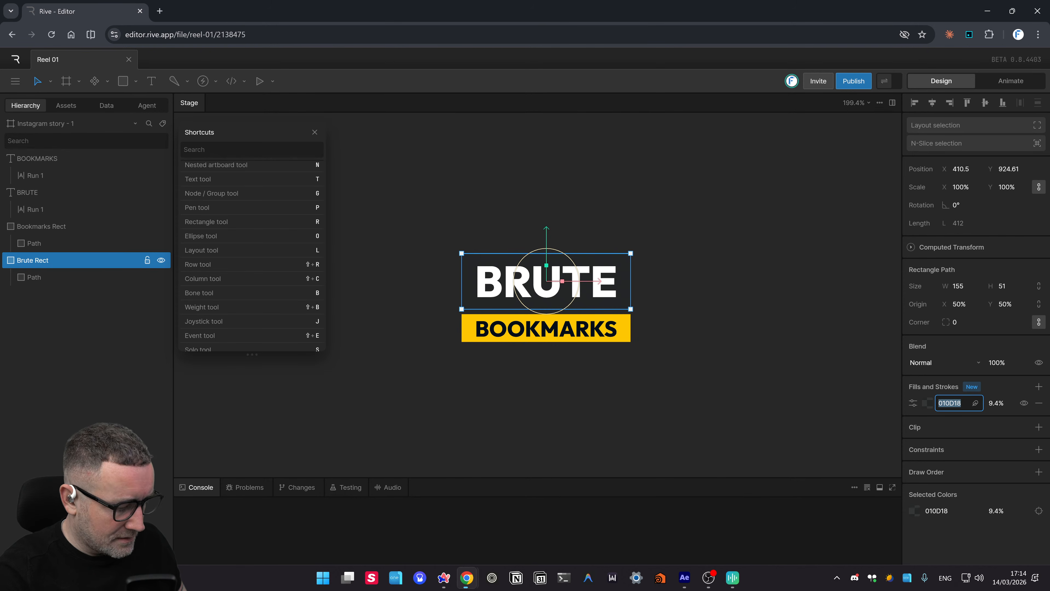
text(010D18)
click(866, 414)
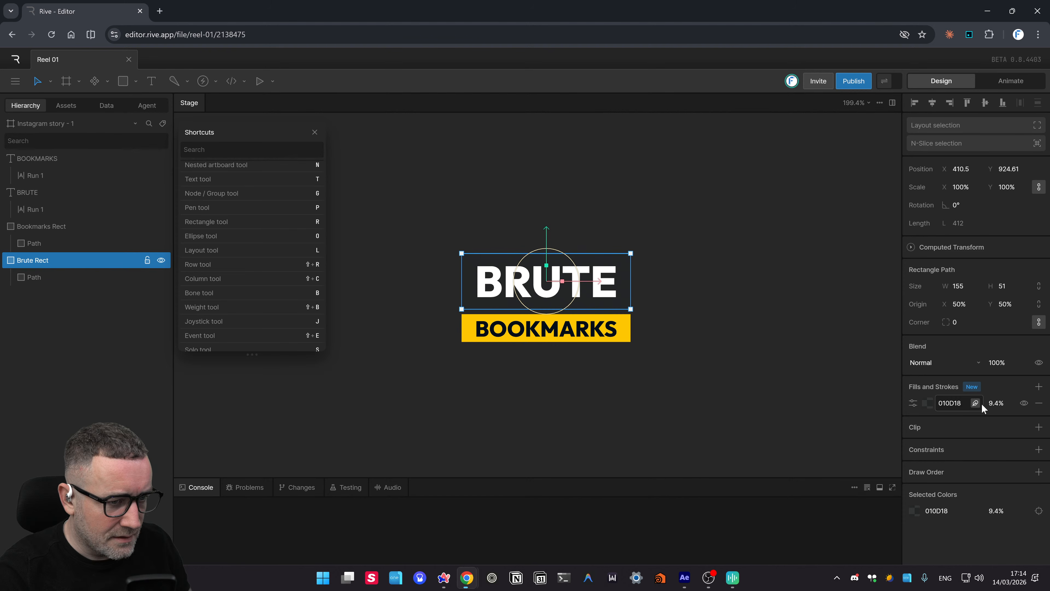
click(996, 403)
text(100)
key(Return)
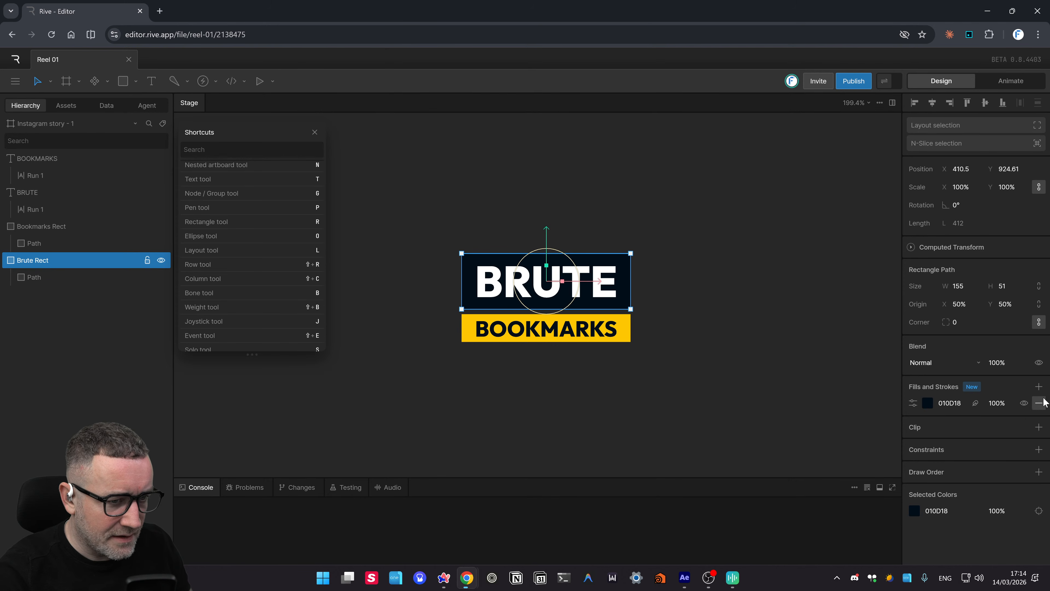
- Add a stroke to the navy bar, sampling FEC802 yellow from the BOOKMARKS bar
click(1038, 387)
click(1010, 425)
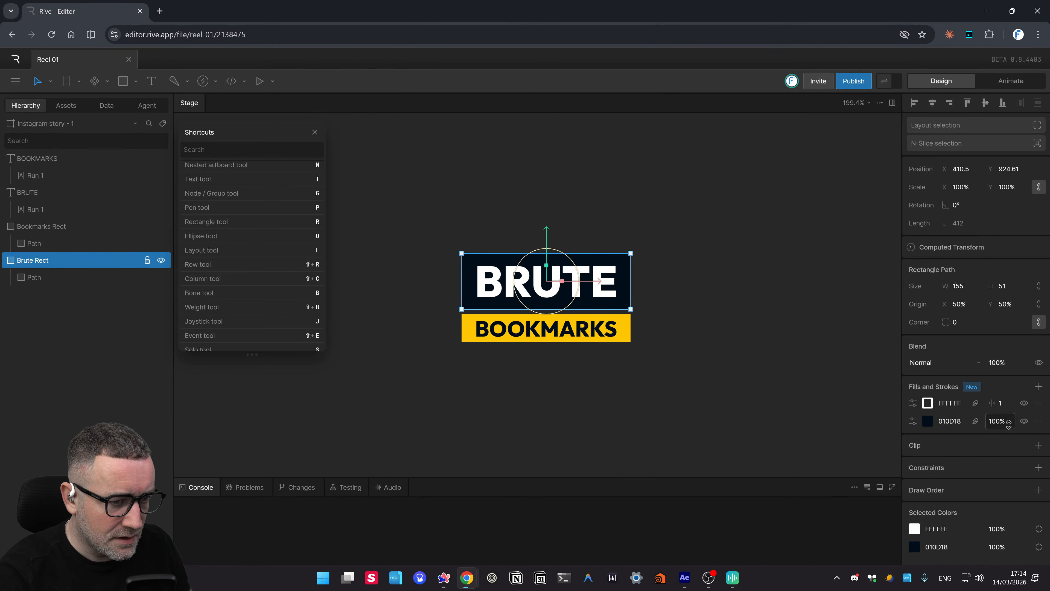
click(968, 404)
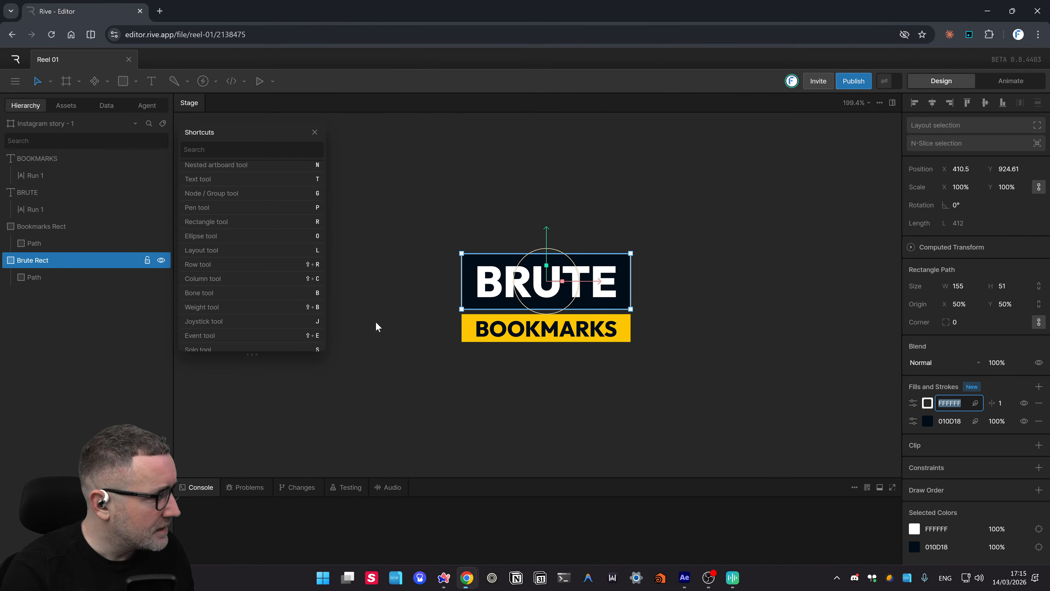
click(928, 404)
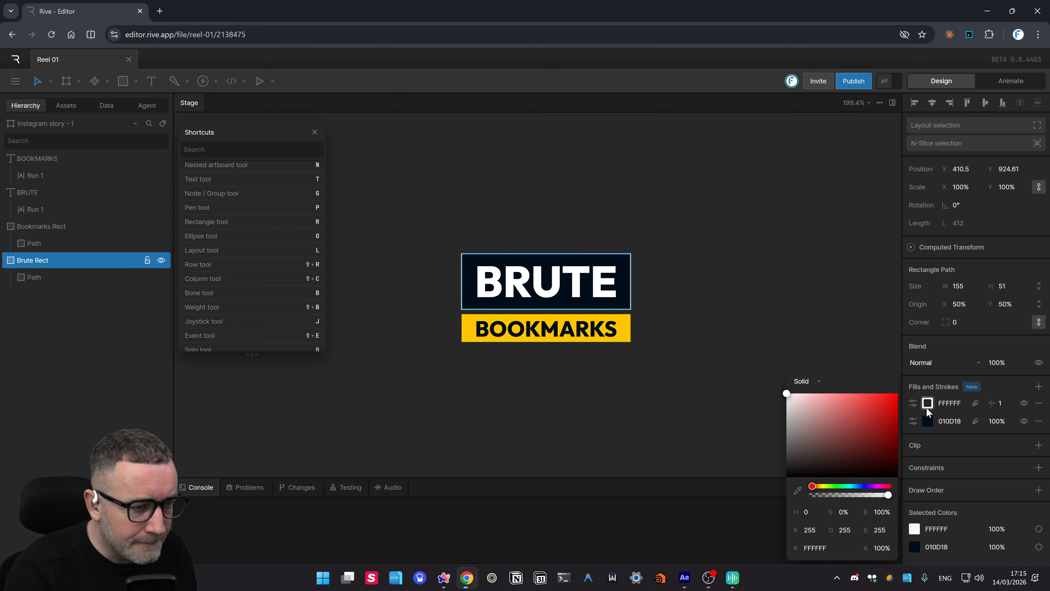
click(797, 490)
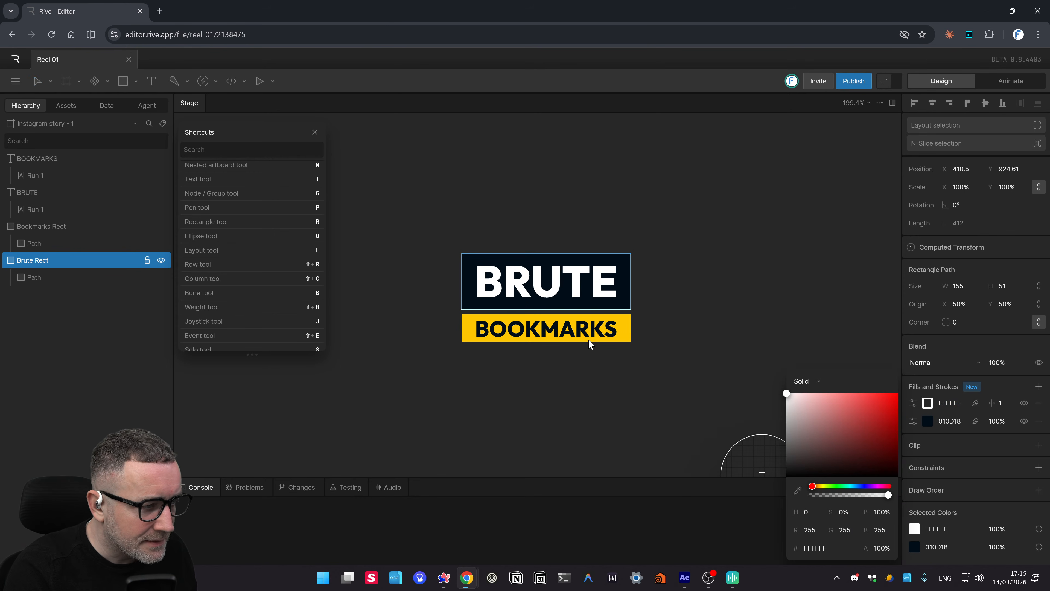
click(620, 335)
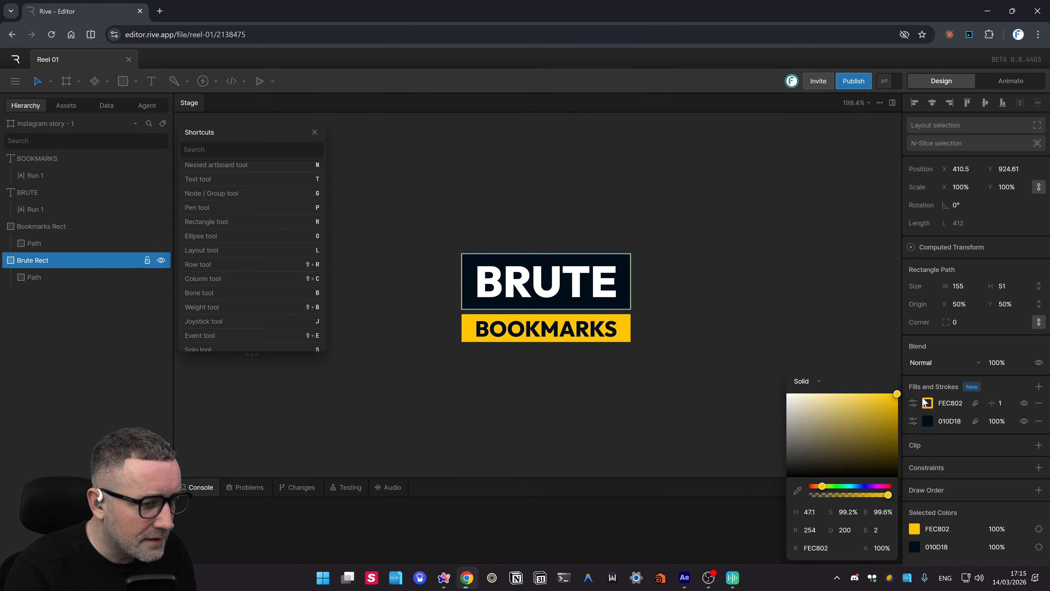
click(964, 358)
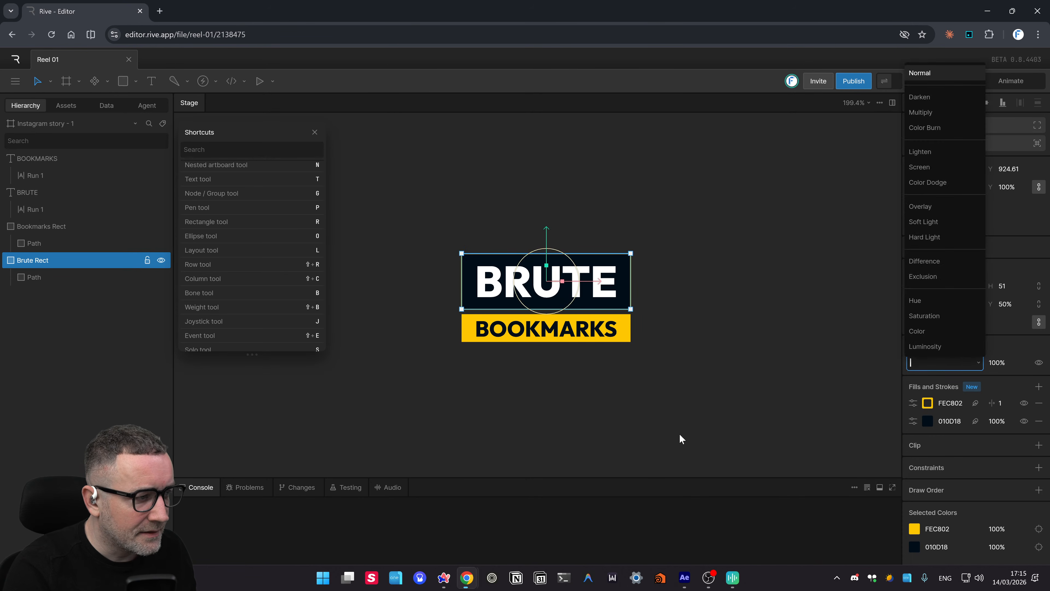
click(966, 445)
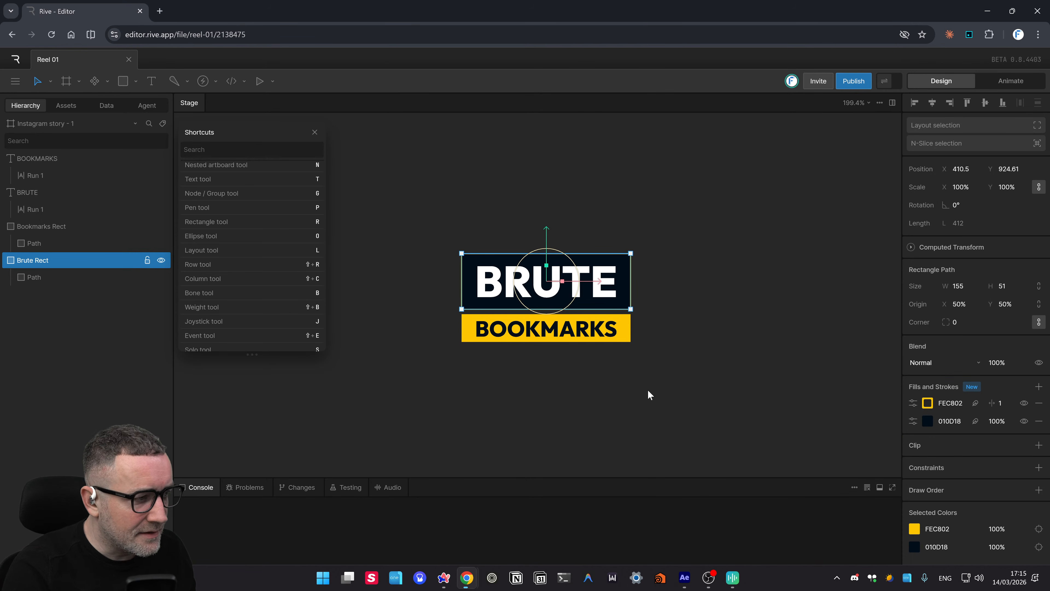
click(656, 393)
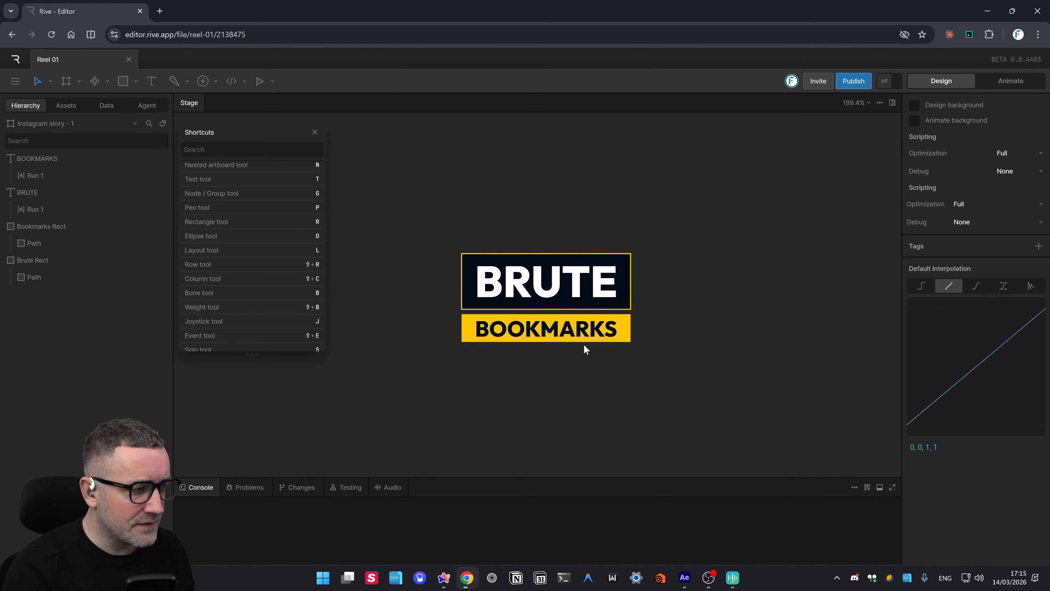
click(579, 293)
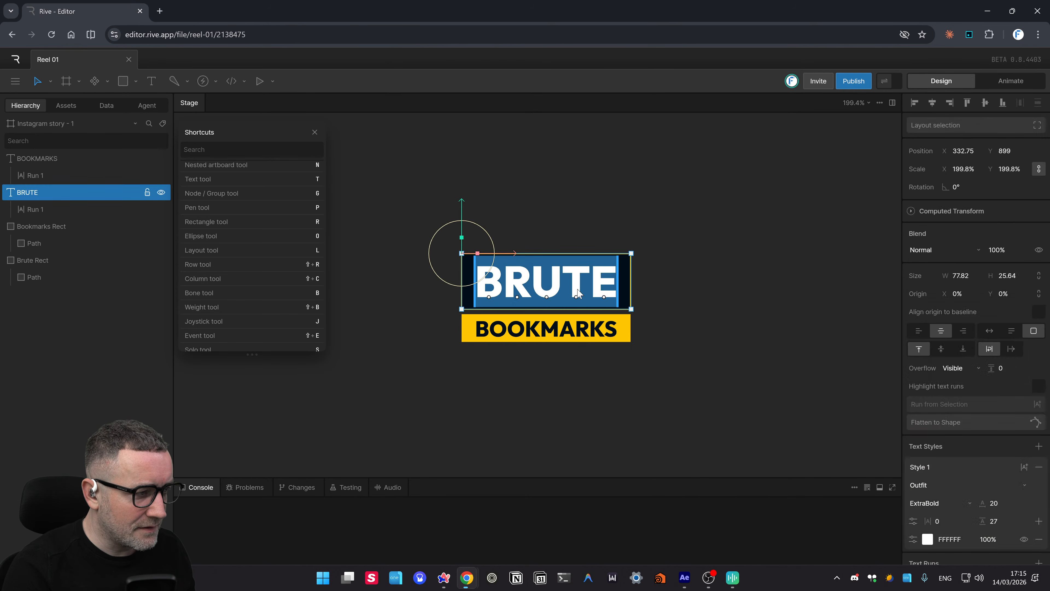
click(714, 294)
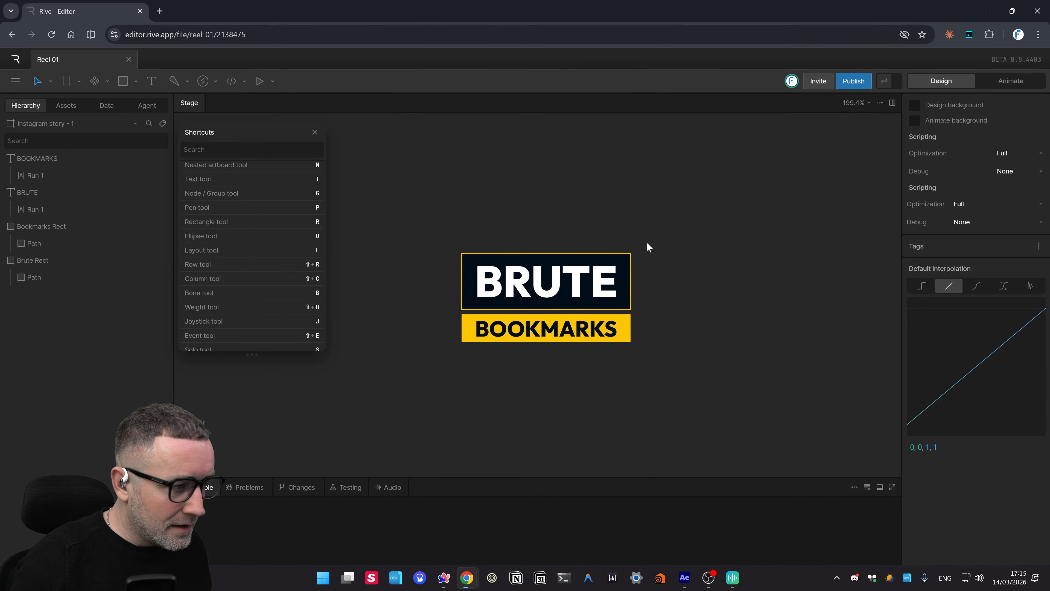
- Select only Brute Rect and copy its styles
drag(647, 243, 627, 260)
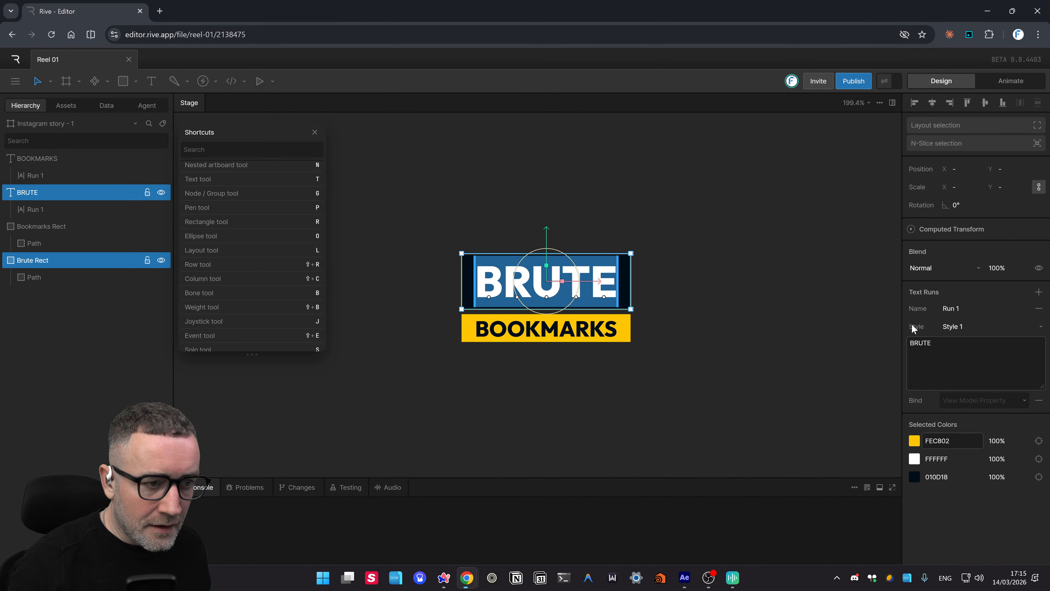
click(664, 358)
click(631, 289)
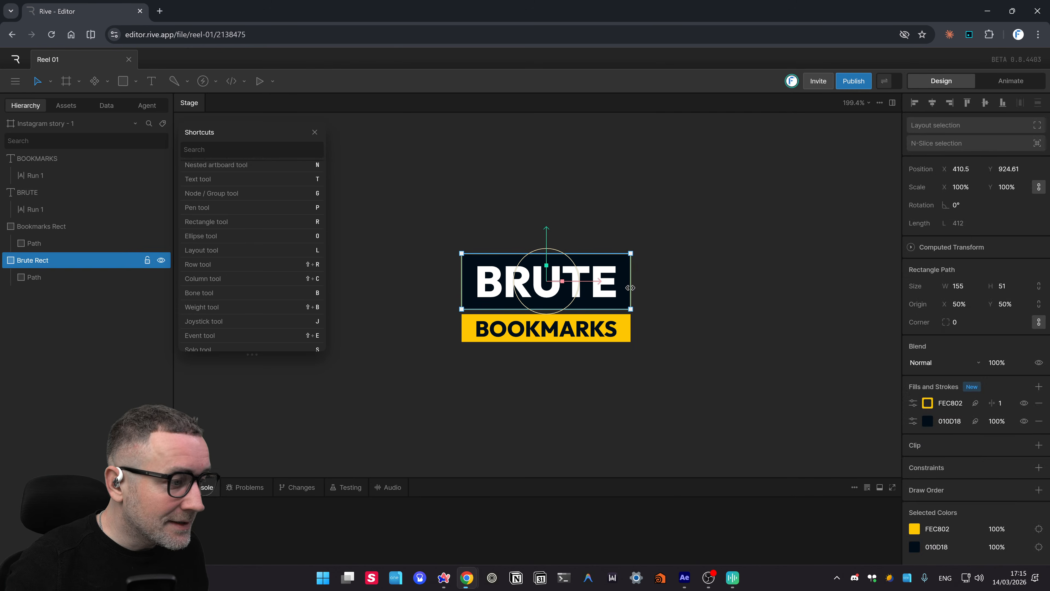
right_click(629, 288)
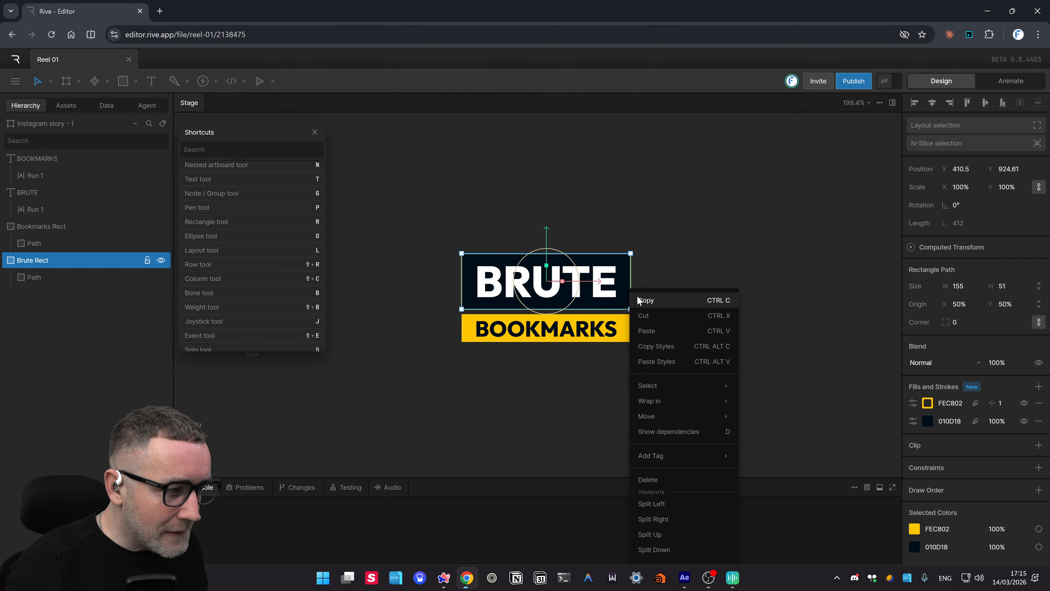
click(657, 345)
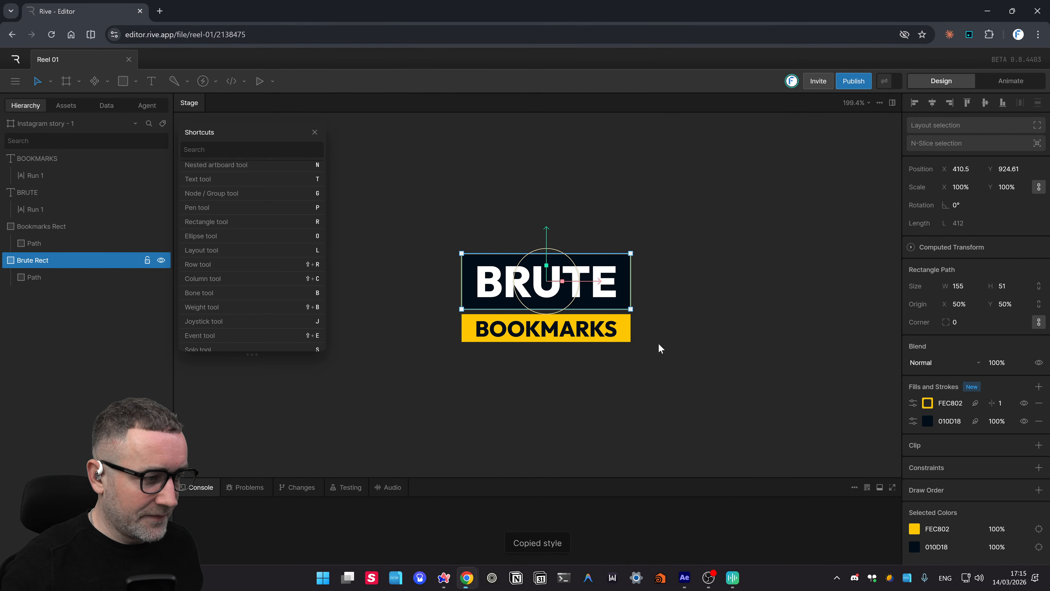
- Paste the copied navy fill and yellow stroke styles onto the BRUTE text
click(602, 293)
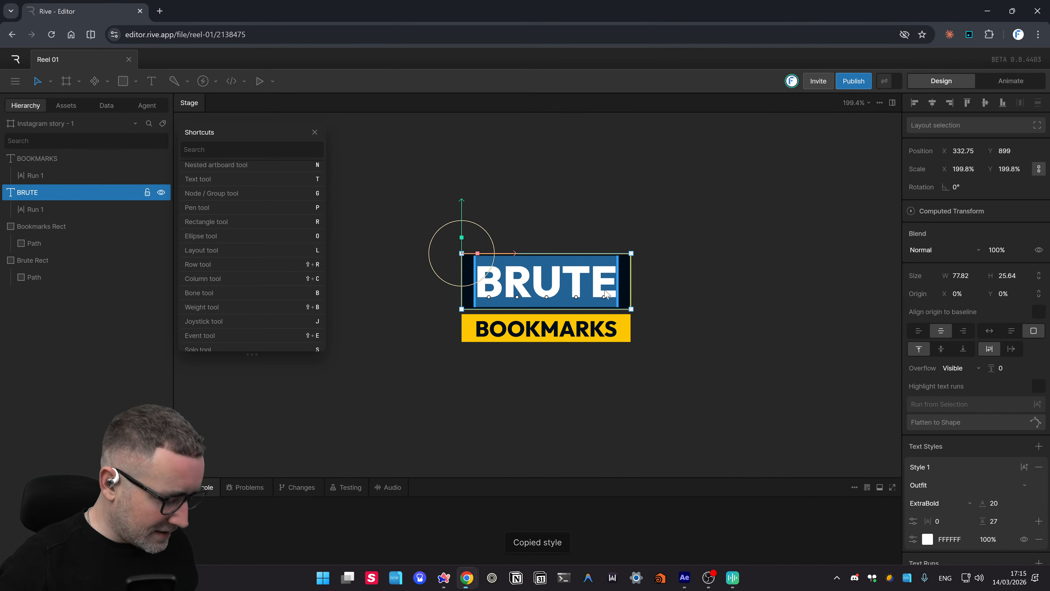
right_click(602, 290)
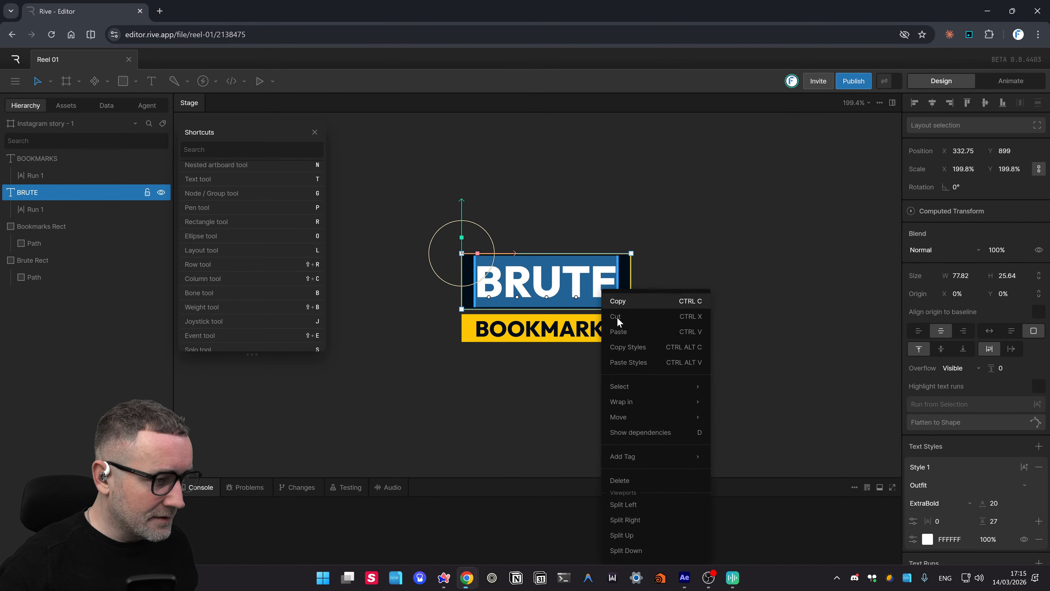
click(629, 362)
click(755, 354)
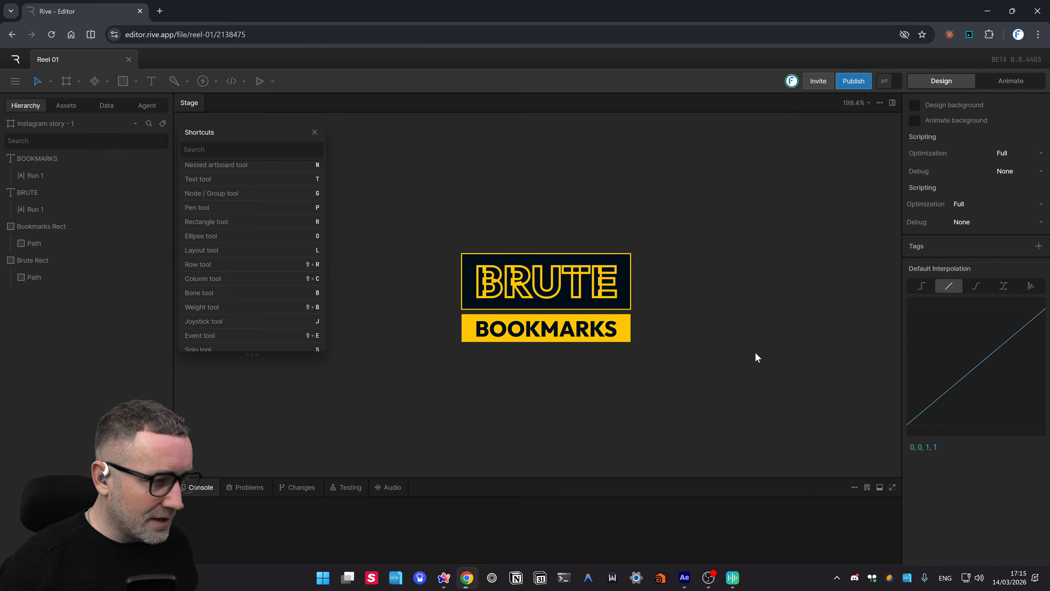
- Inspect the restyled BRUTE lettering and its style settings
click(525, 299)
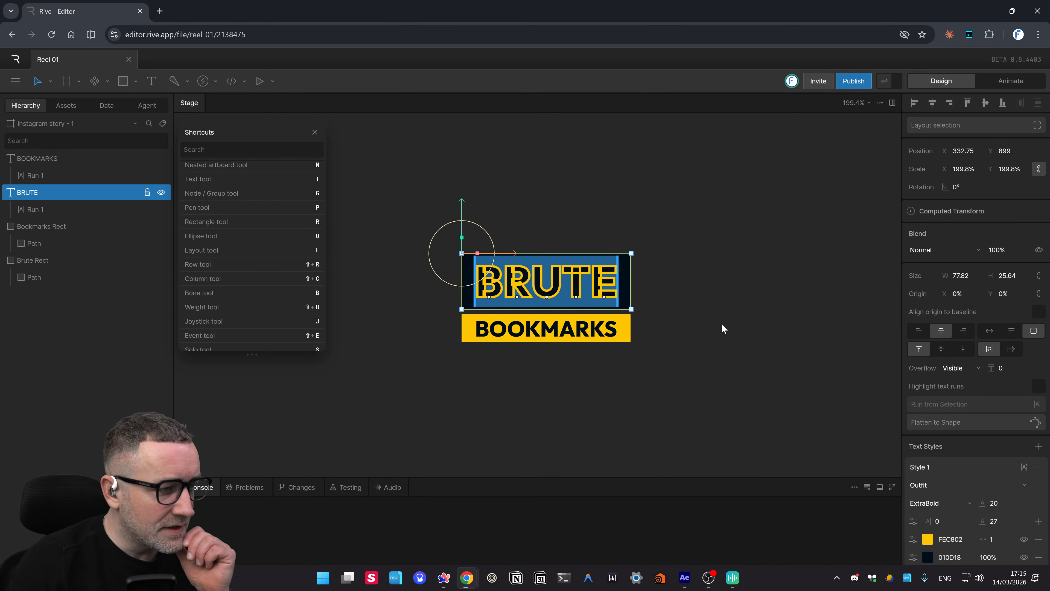
scroll(998, 440, down, 3)
scroll(448, 288, down, 2)
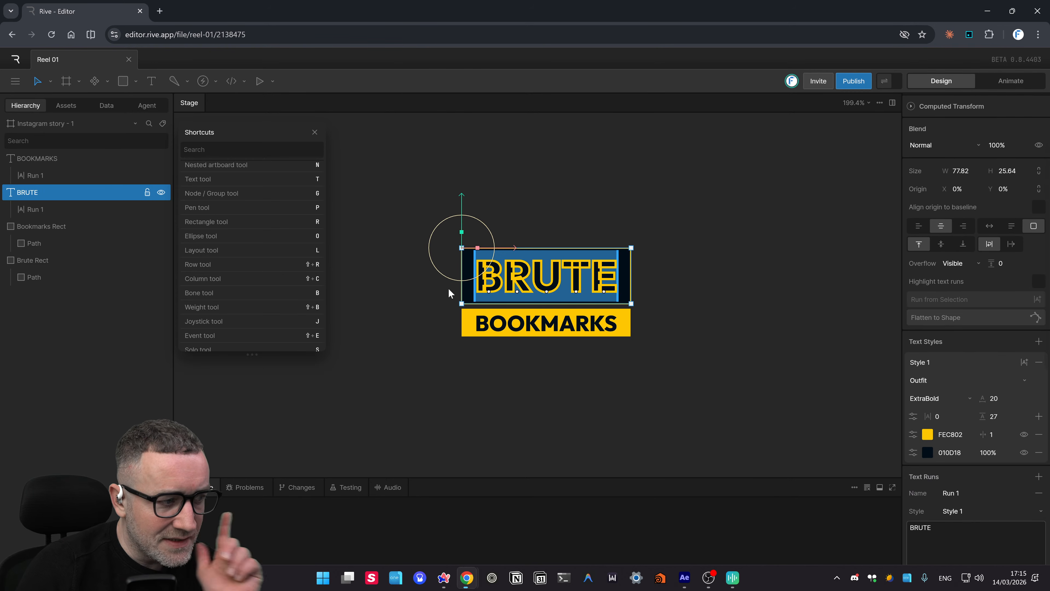
click(666, 243)
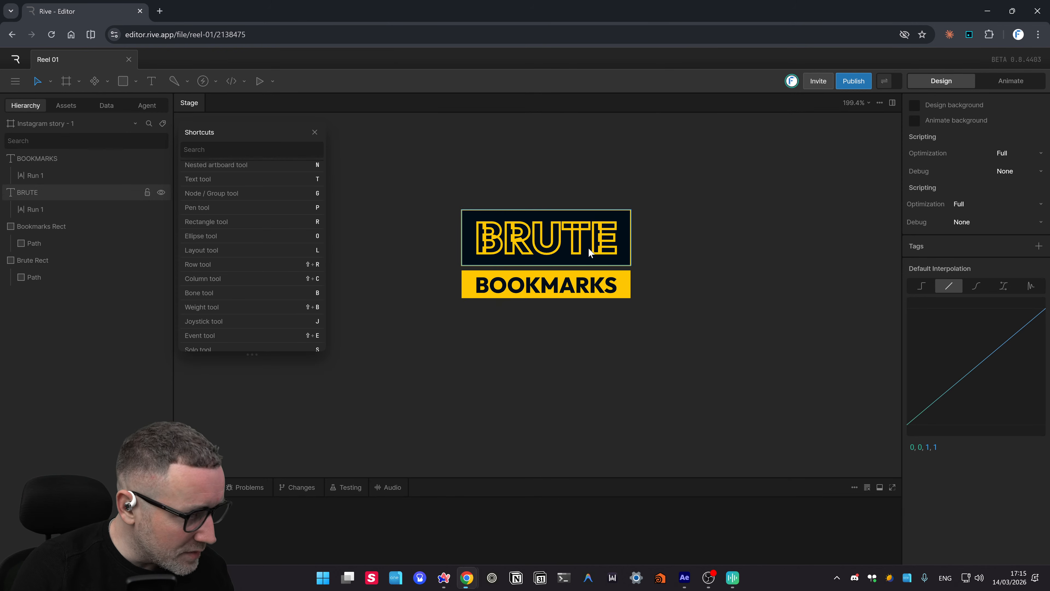
click(599, 253)
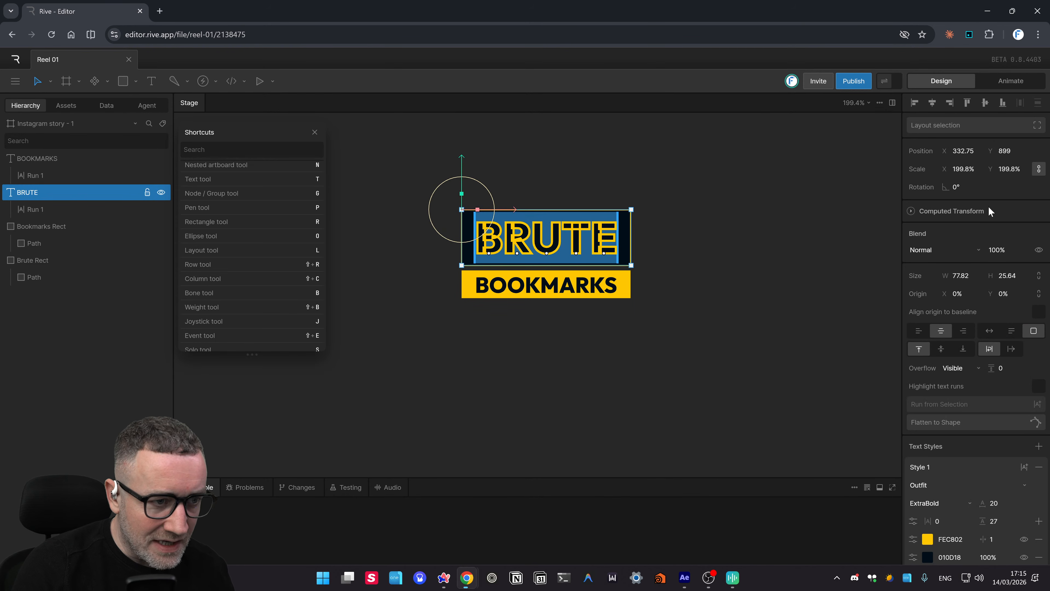
click(734, 240)
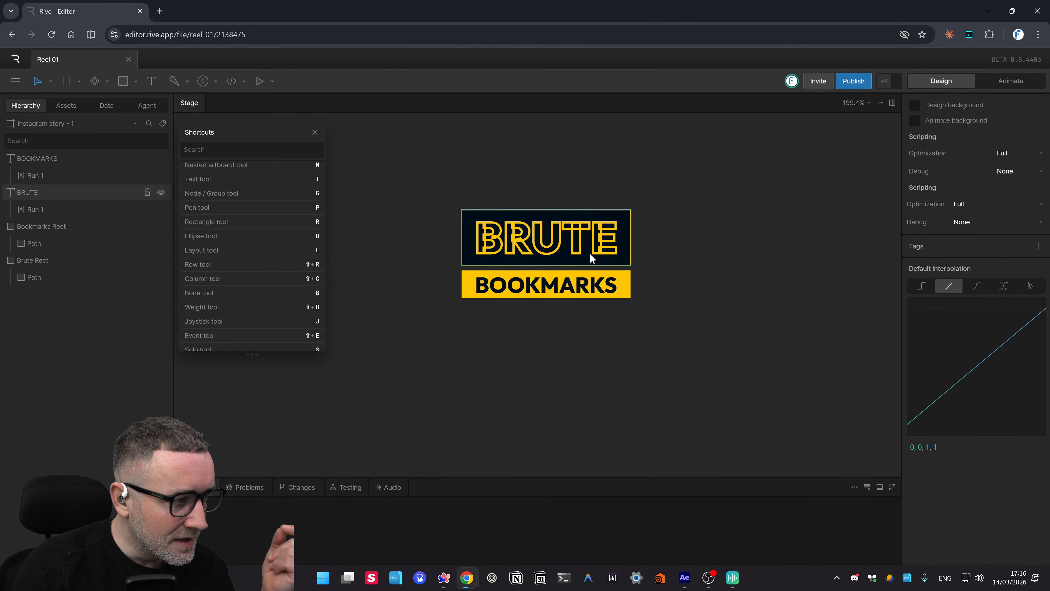
click(578, 254)
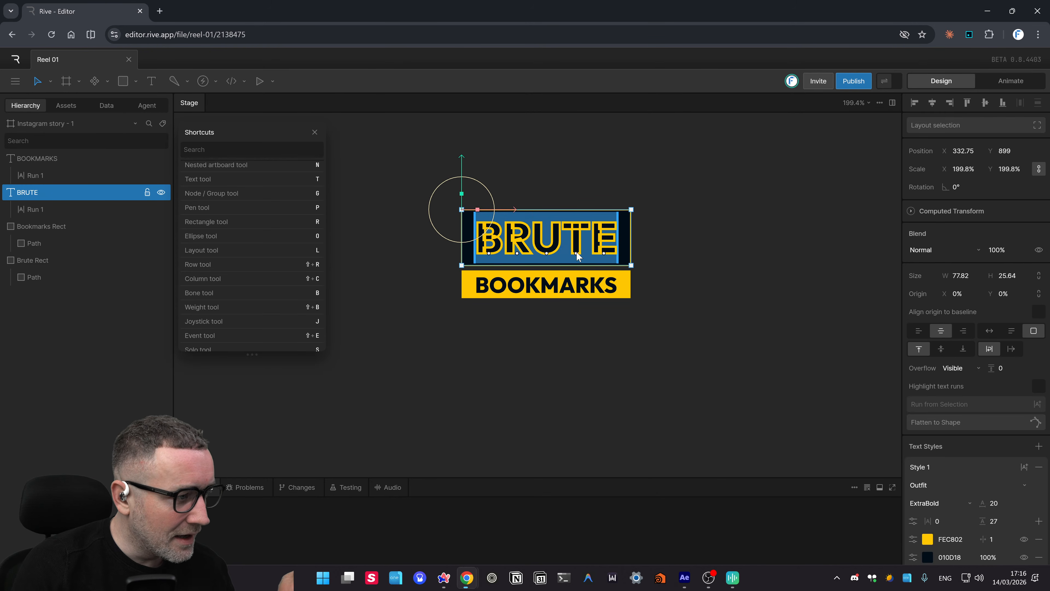
scroll(1009, 550, down, 1)
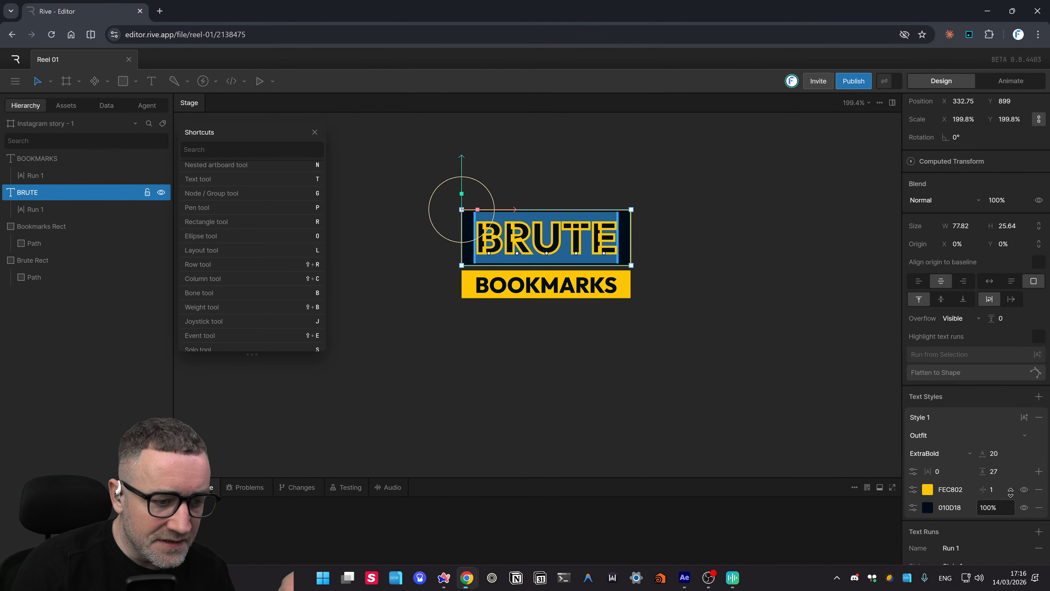
click(1004, 508)
- Move BRUTE's 010D18 fill above its FEC802 stroke and review the outlined letters
click(906, 514)
drag(913, 508, 915, 488)
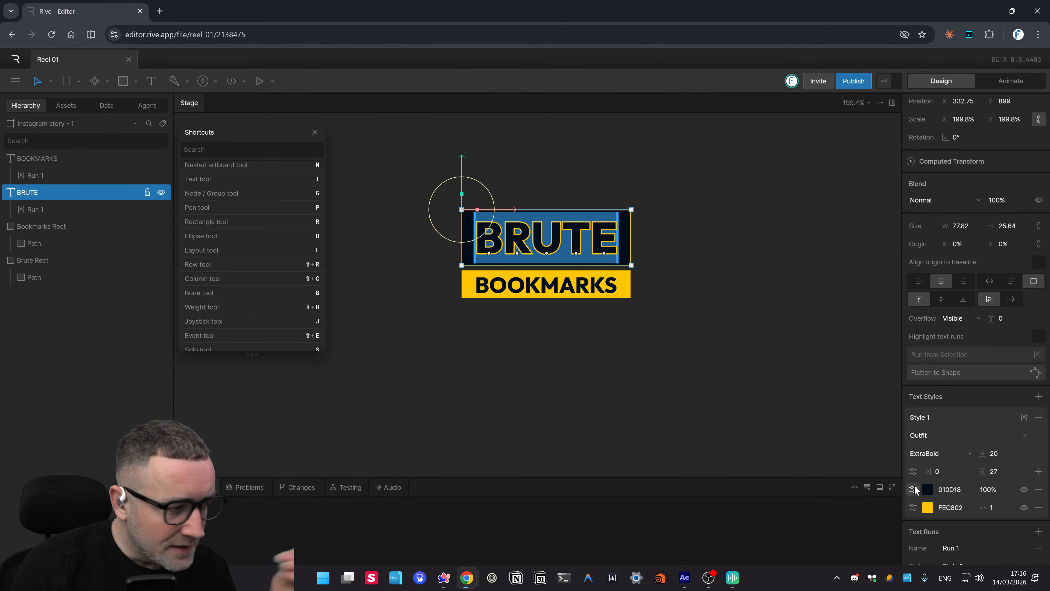
click(633, 411)
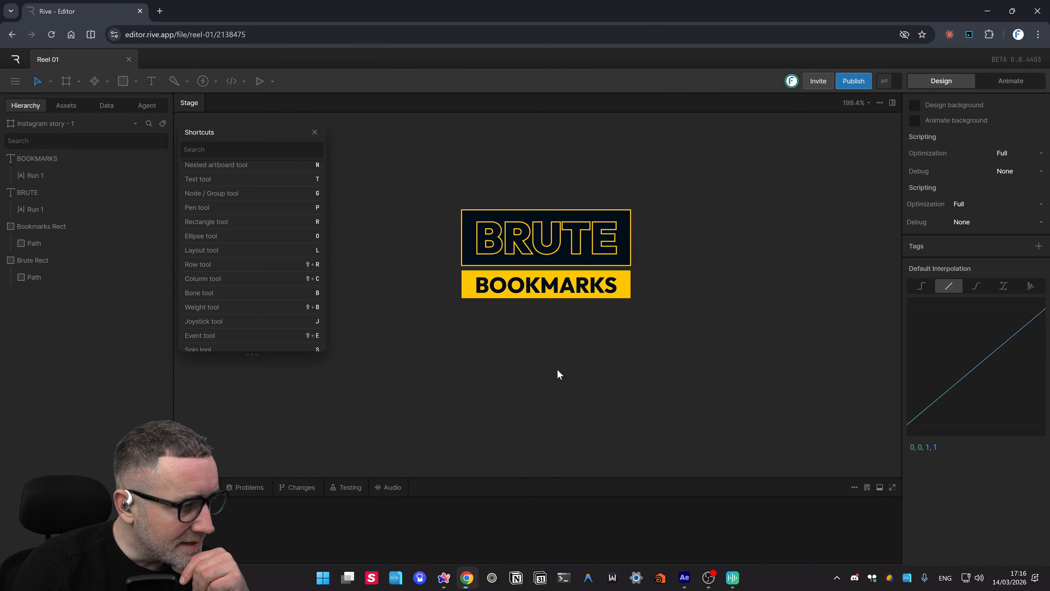
click(555, 250)
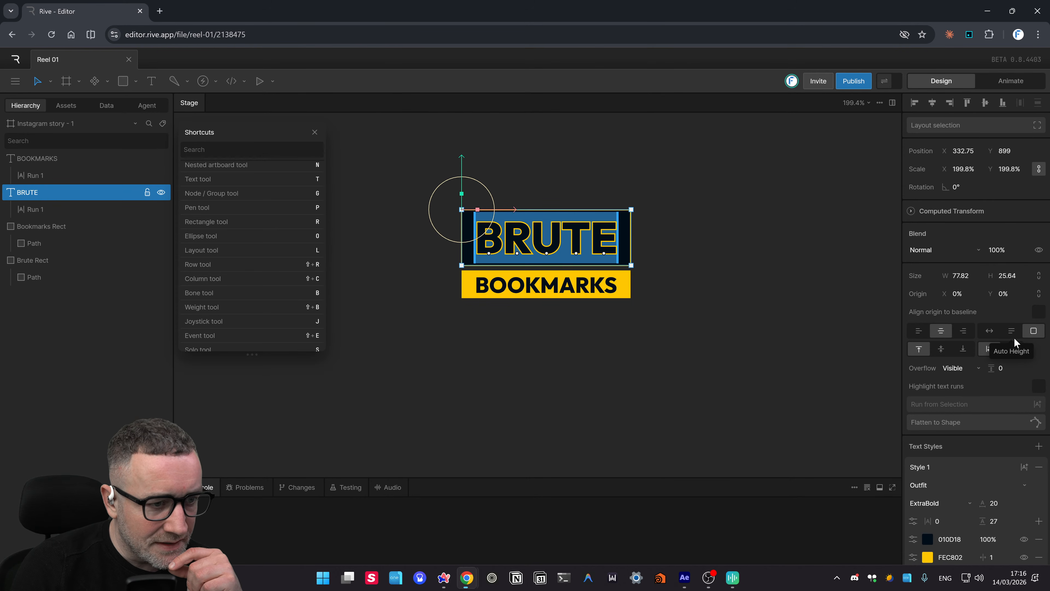
click(765, 310)
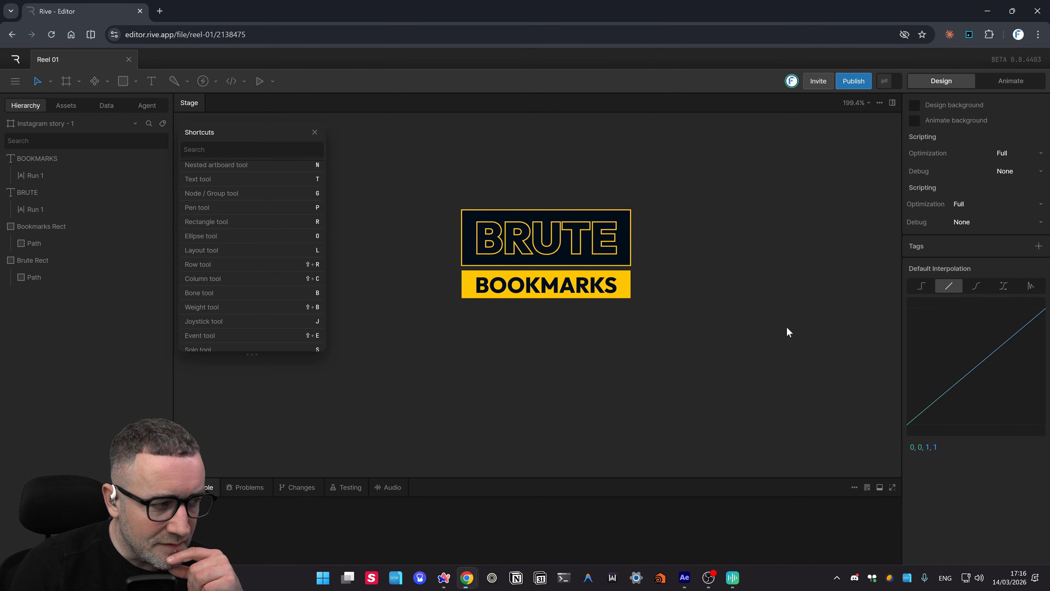
click(546, 244)
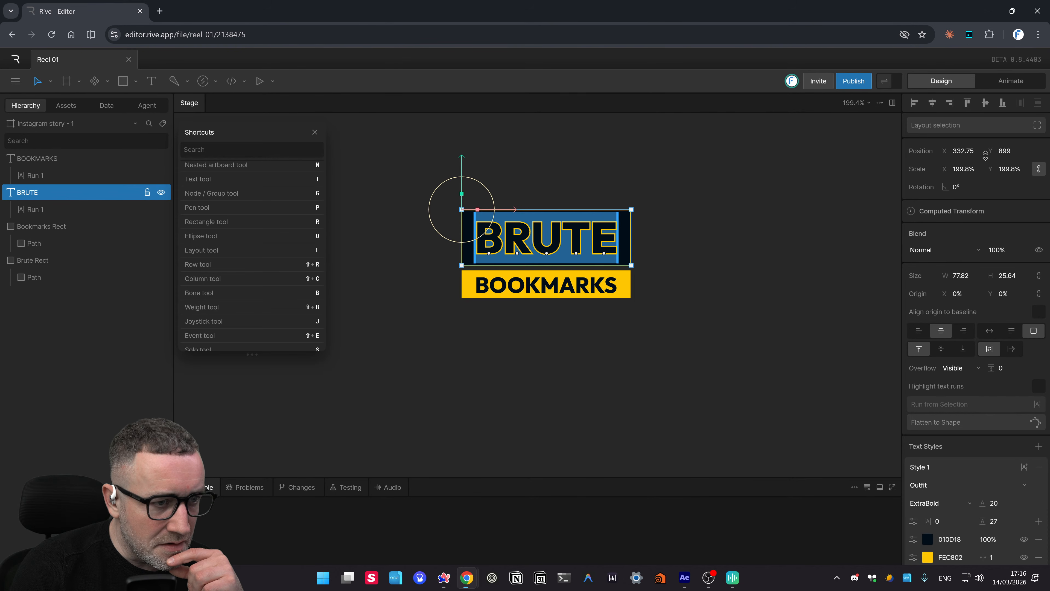
click(964, 168)
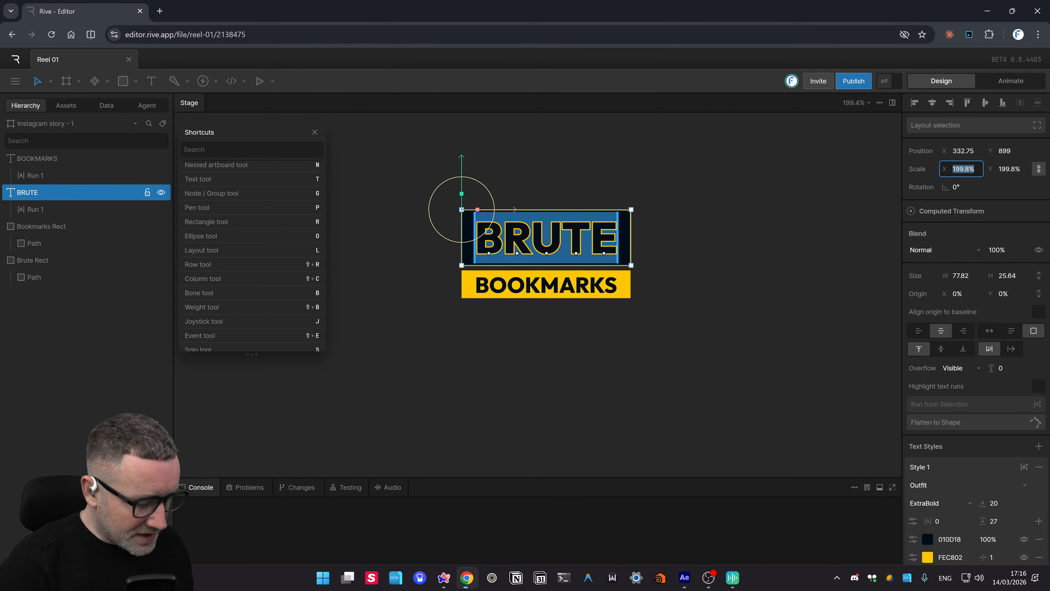
- Set BRUTE's horizontal scale to 200% and its yellow stroke width to 0.5
text(200)
key(Return)
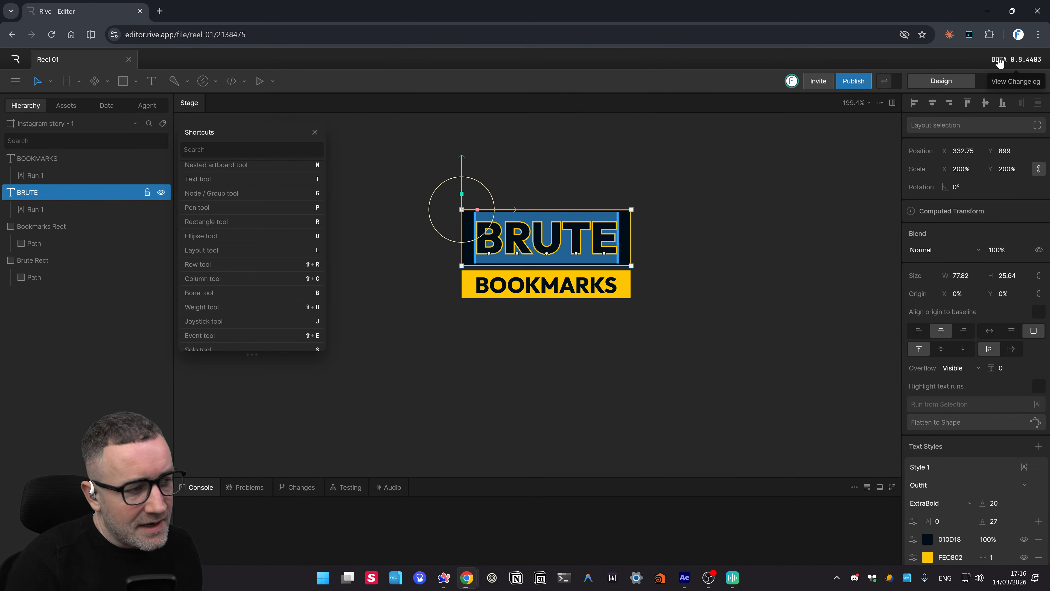
click(810, 287)
click(516, 243)
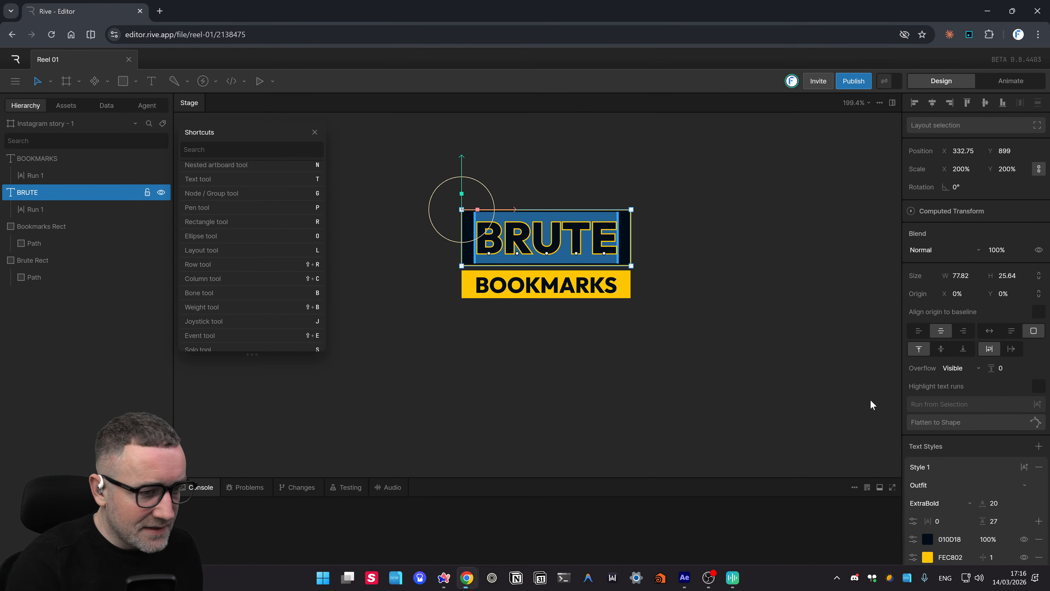
scroll(995, 543, down, 2)
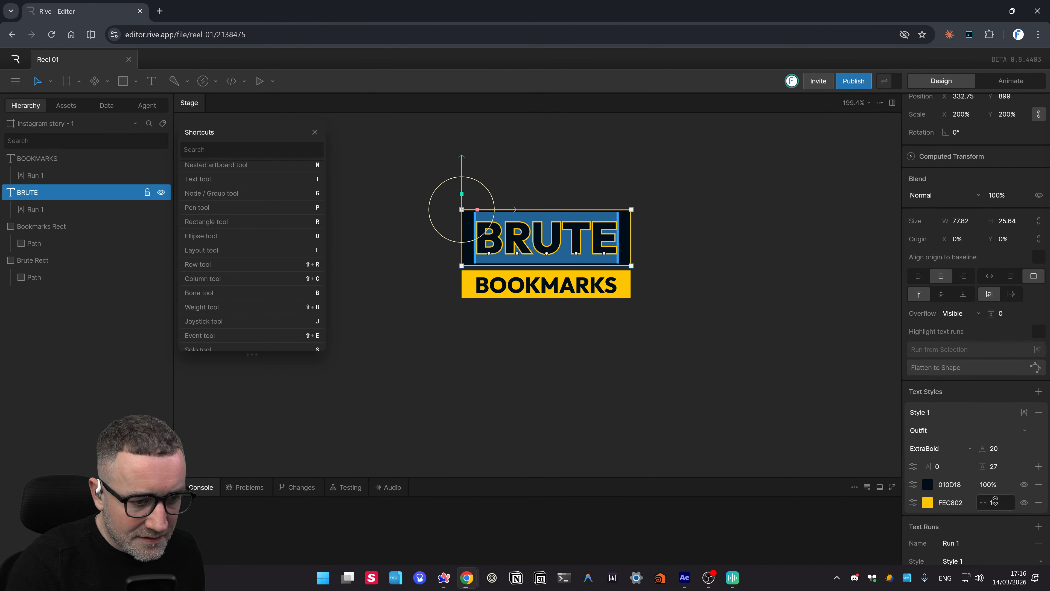
click(992, 503)
text(.)
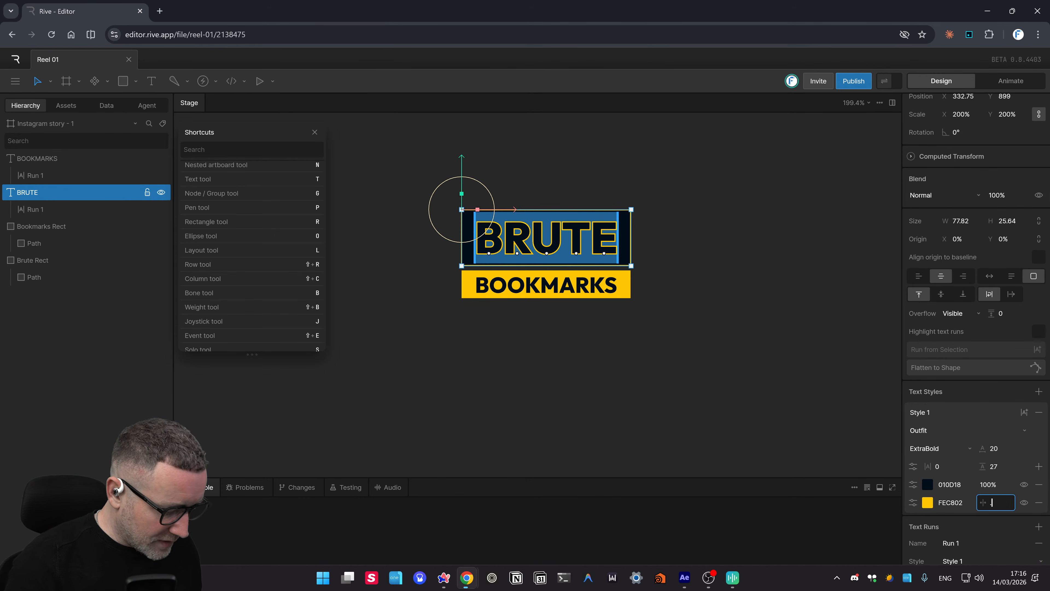
text(5)
key(Return)
click(771, 418)
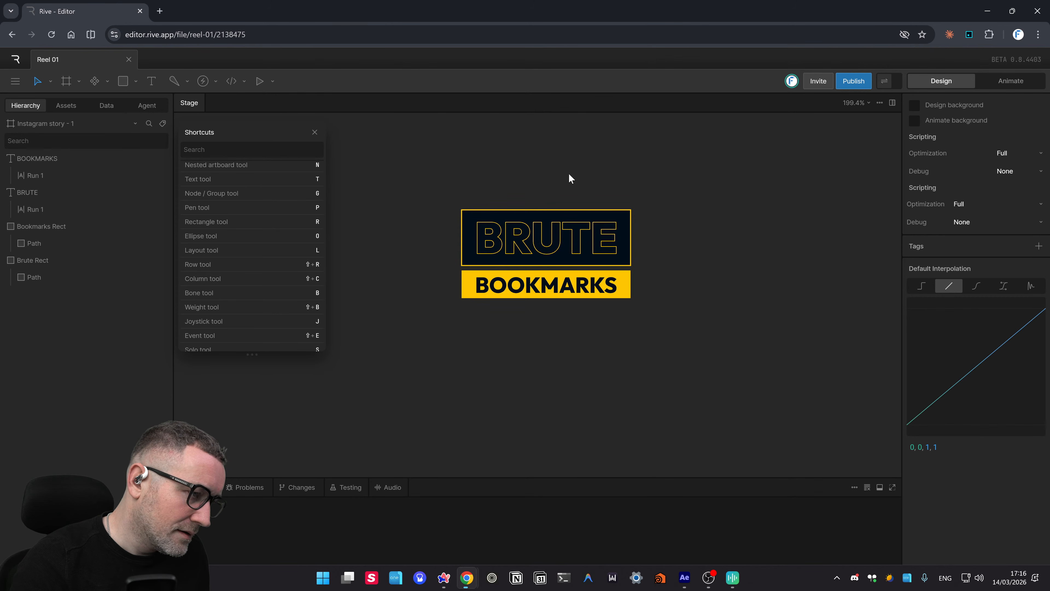
- Select the Brute Rect bar alone to show its fill and stroke settings
click(597, 210)
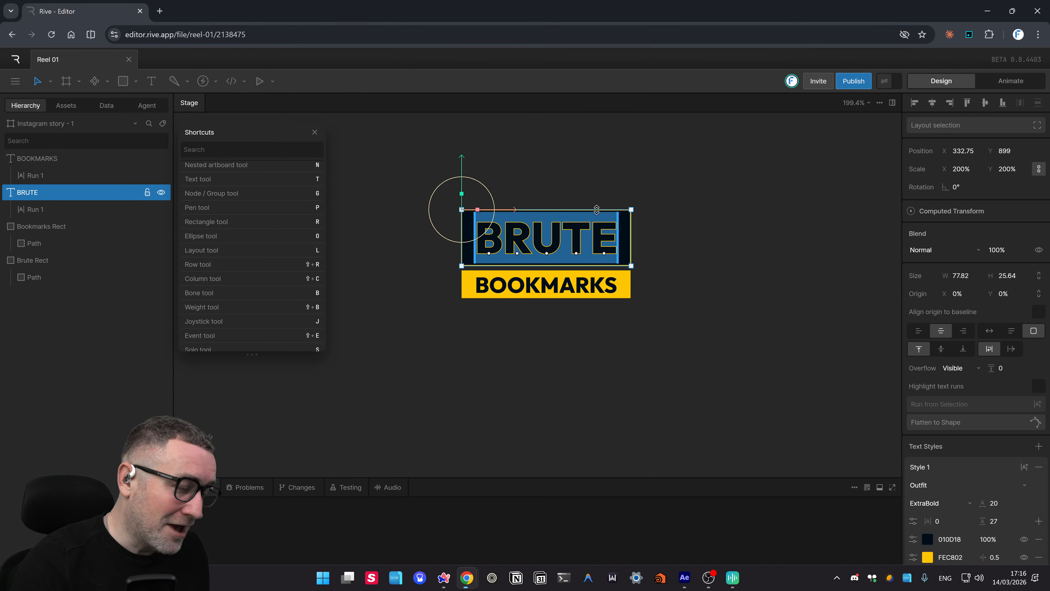
click(668, 231)
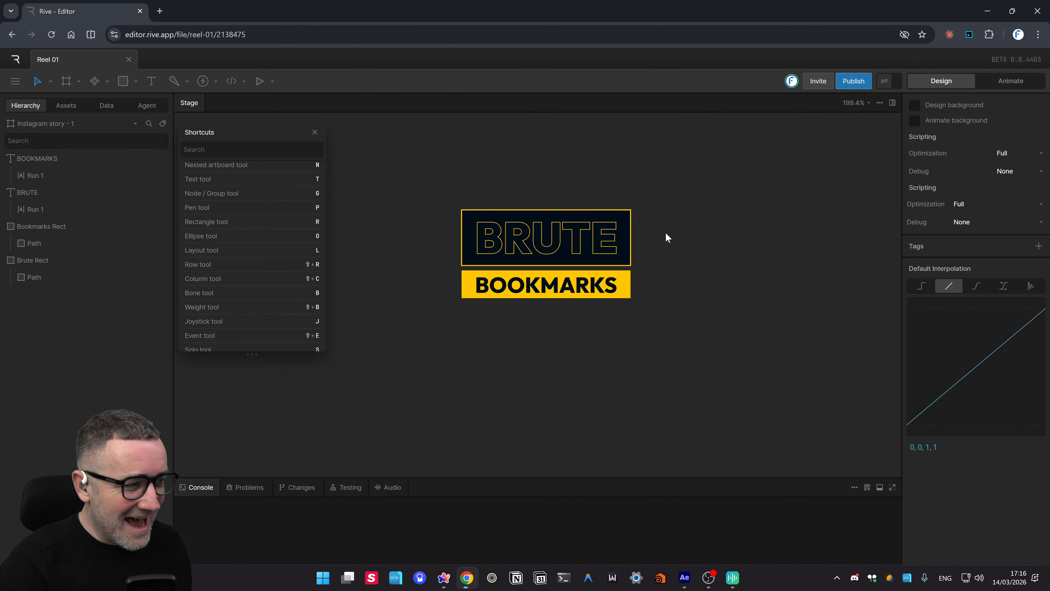
drag(658, 207, 625, 203)
click(655, 219)
click(670, 222)
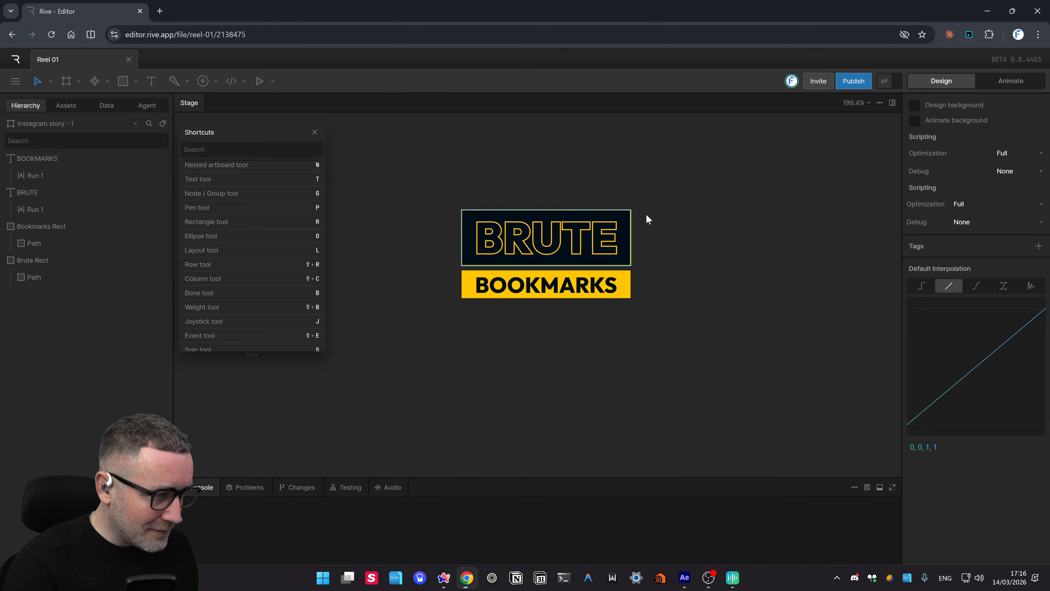
drag(646, 201, 404, 250)
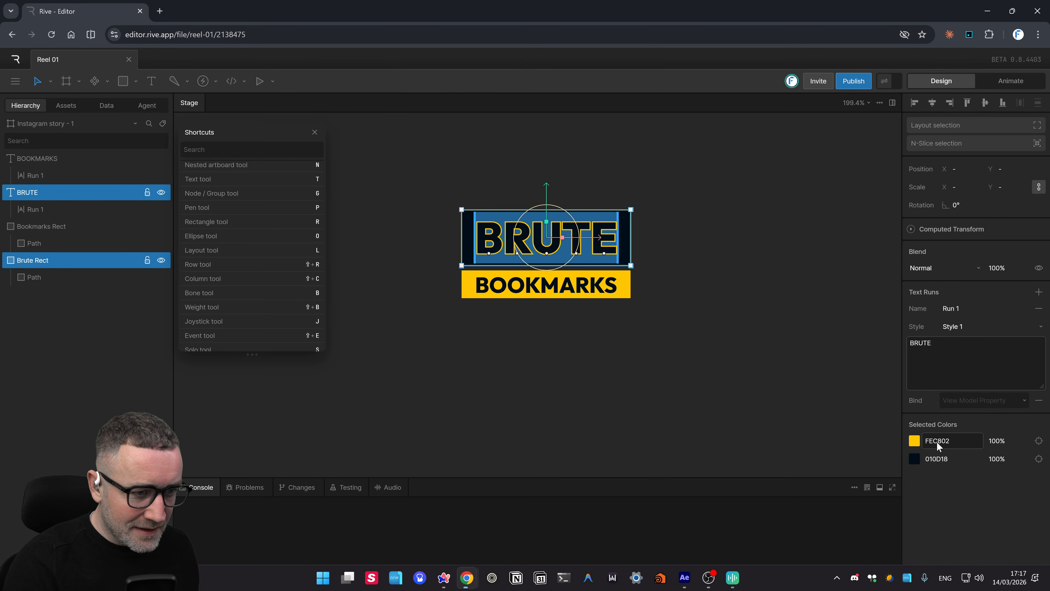
click(656, 205)
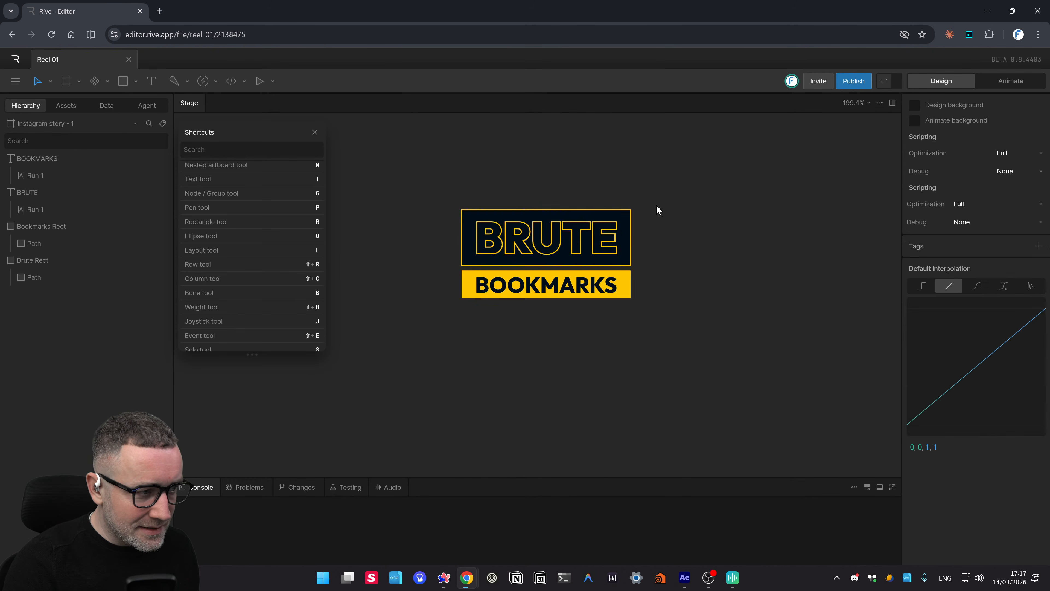
drag(657, 204, 621, 216)
click(679, 216)
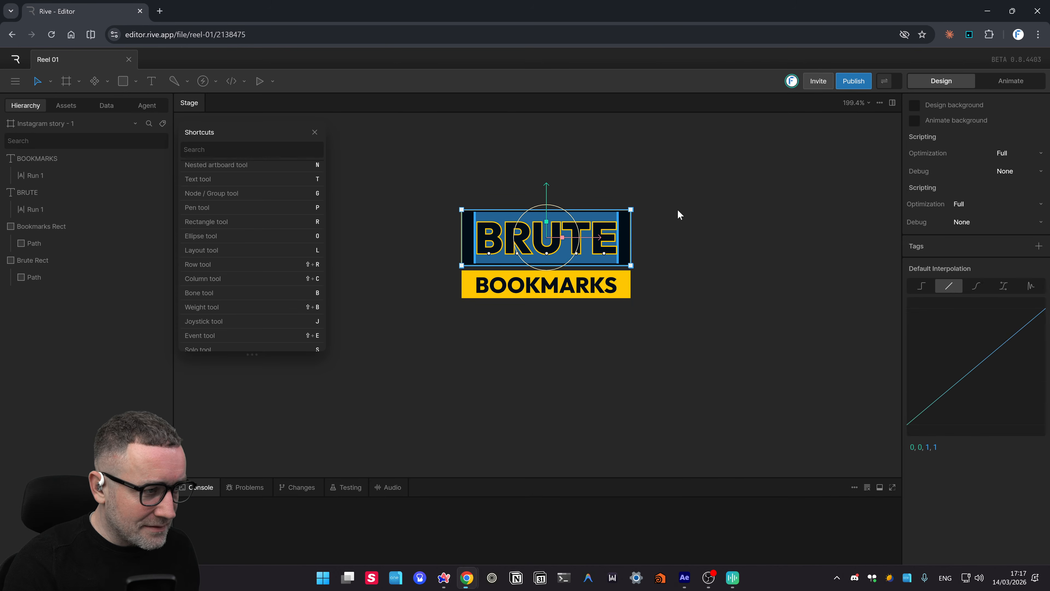
click(27, 259)
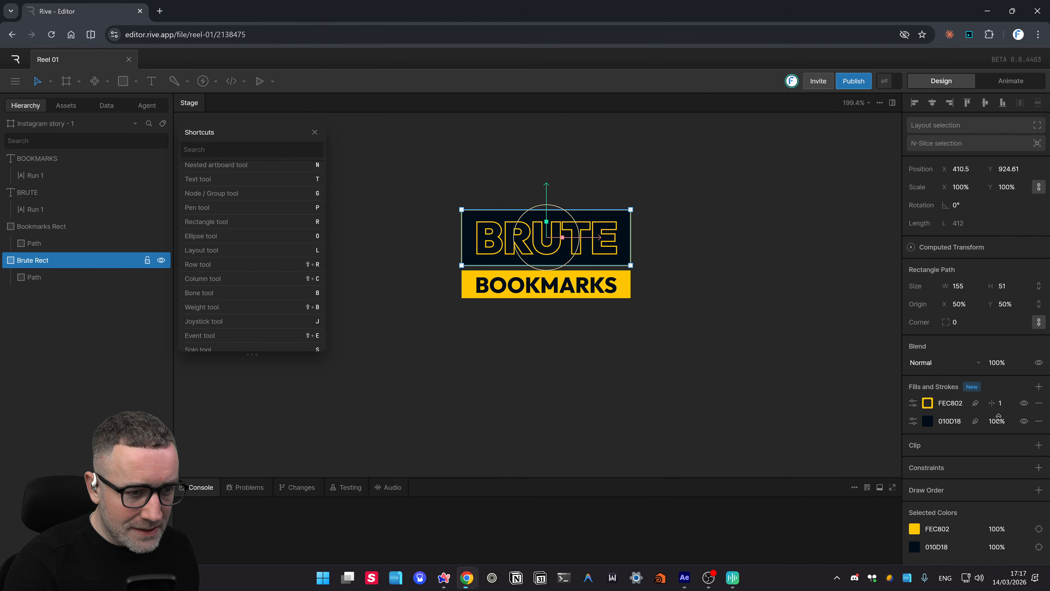
- Set Brute Rect's yellow stroke width to 0.5
click(1004, 407)
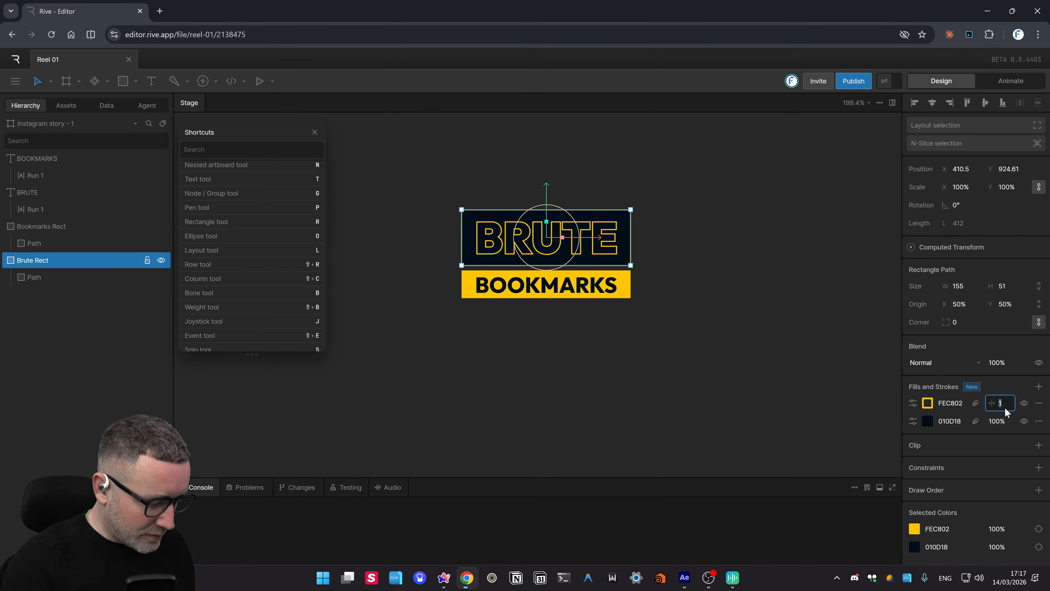
key(Return)
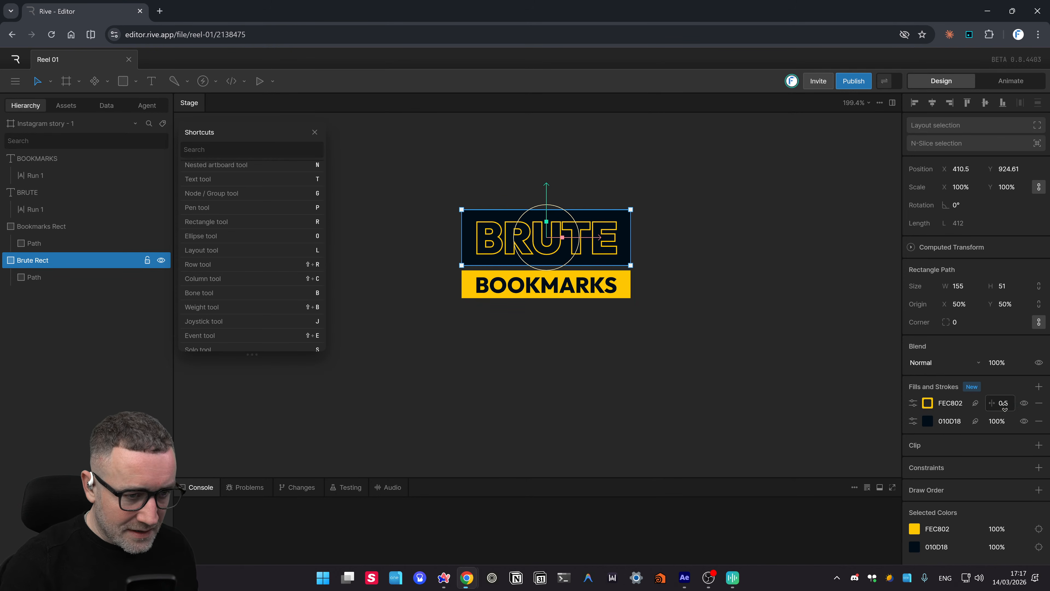
click(720, 364)
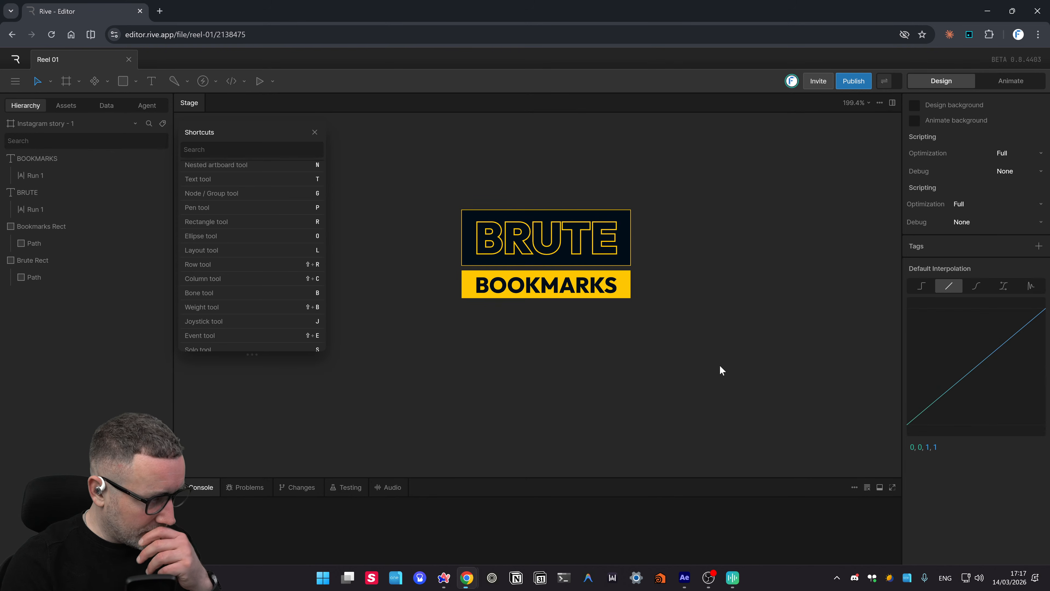
- Set the BRUTE lettering's yellow stroke width to 0.5
click(541, 250)
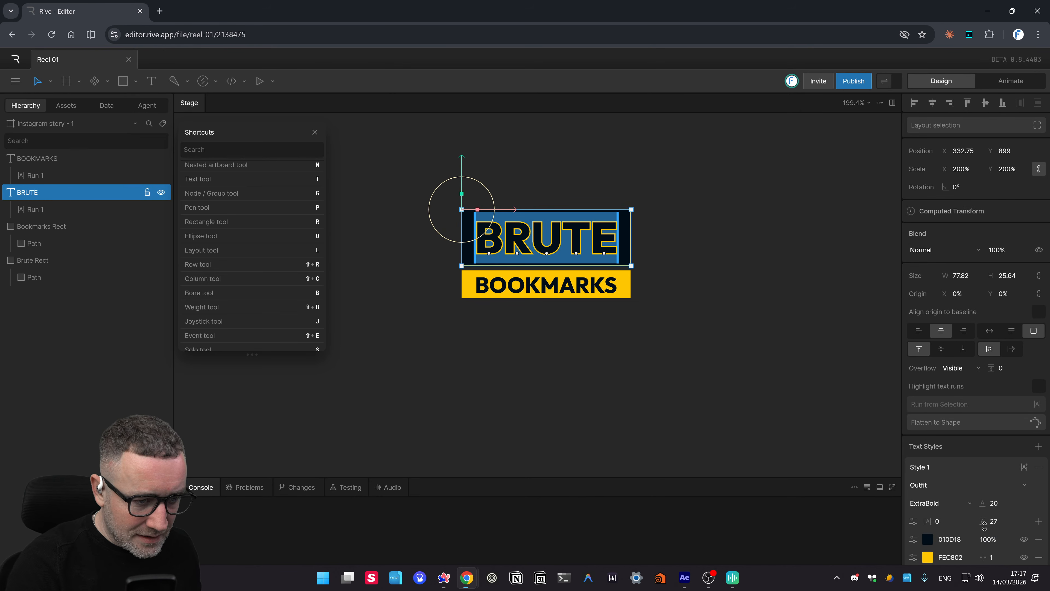
click(989, 562)
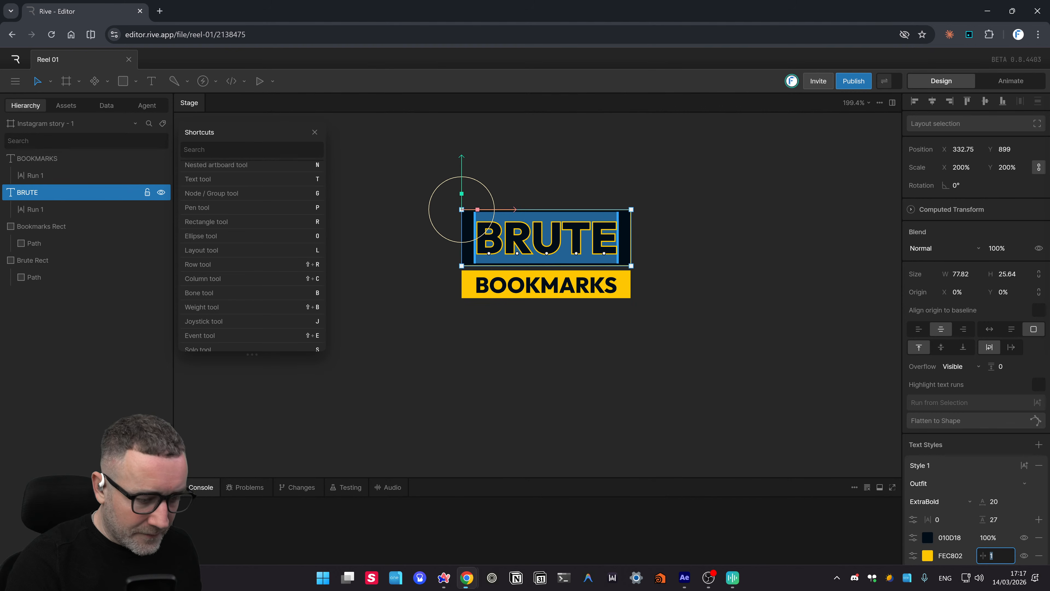
text(.5)
key(Return)
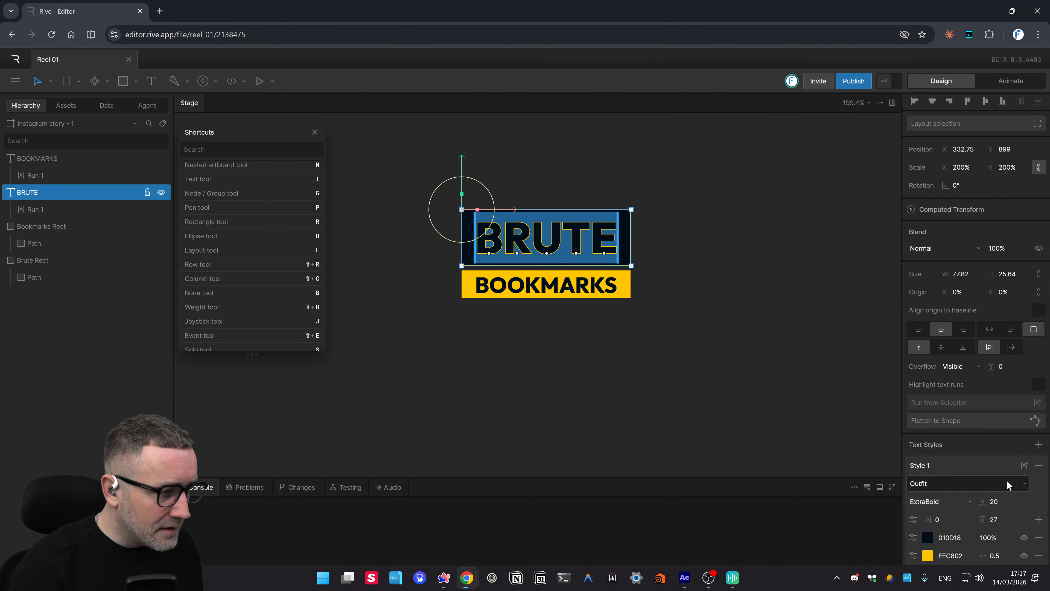
click(708, 438)
drag(695, 329, 422, 268)
- Nudge the BOOKMARKS text and bar up three steps, then back down one
key(Up)
key(Up)
key(Up)
key(Up)
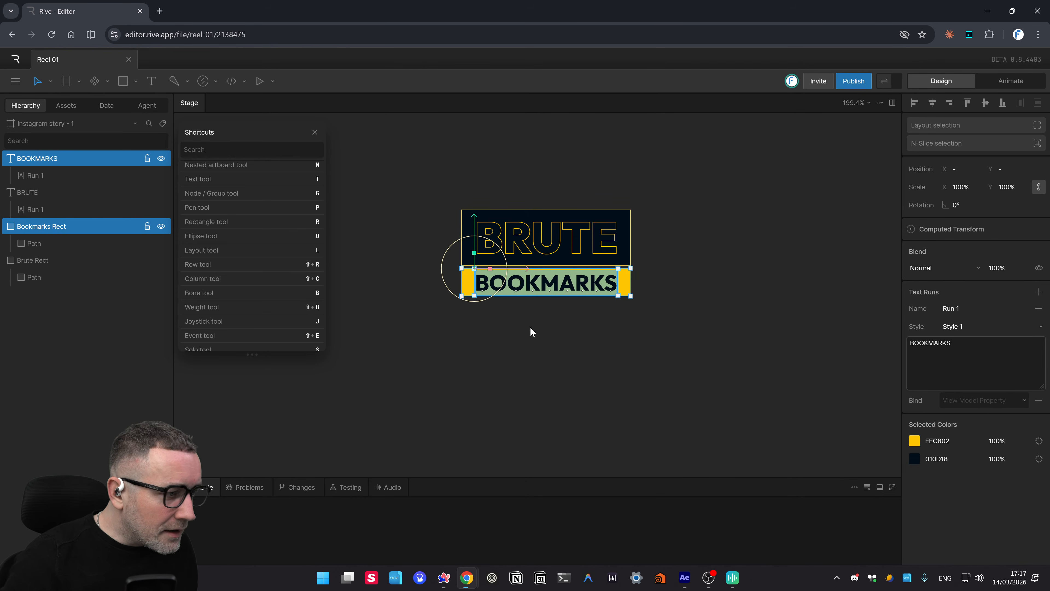
key(Up)
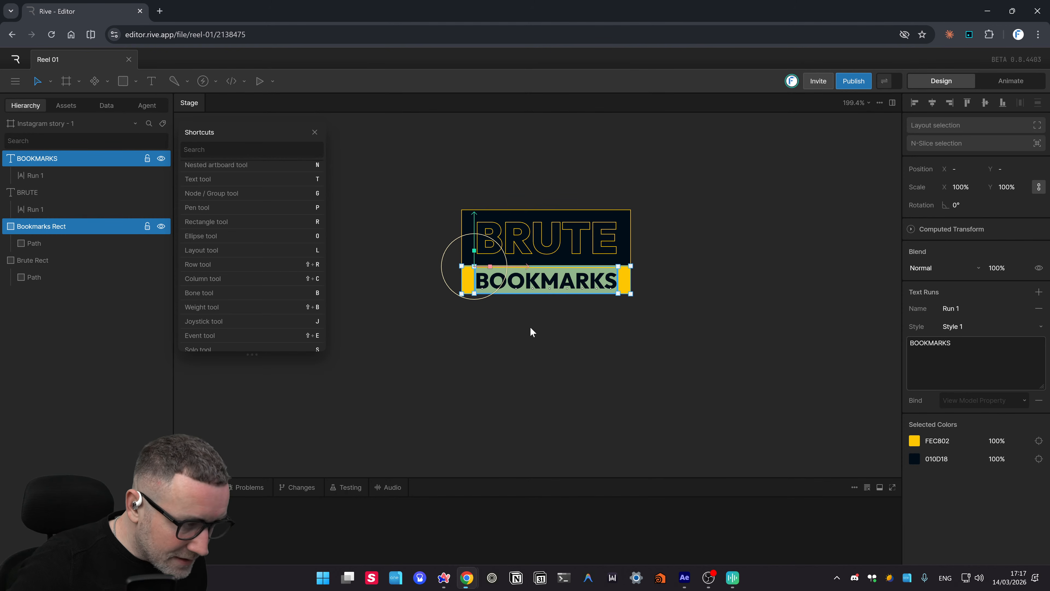
key(Up)
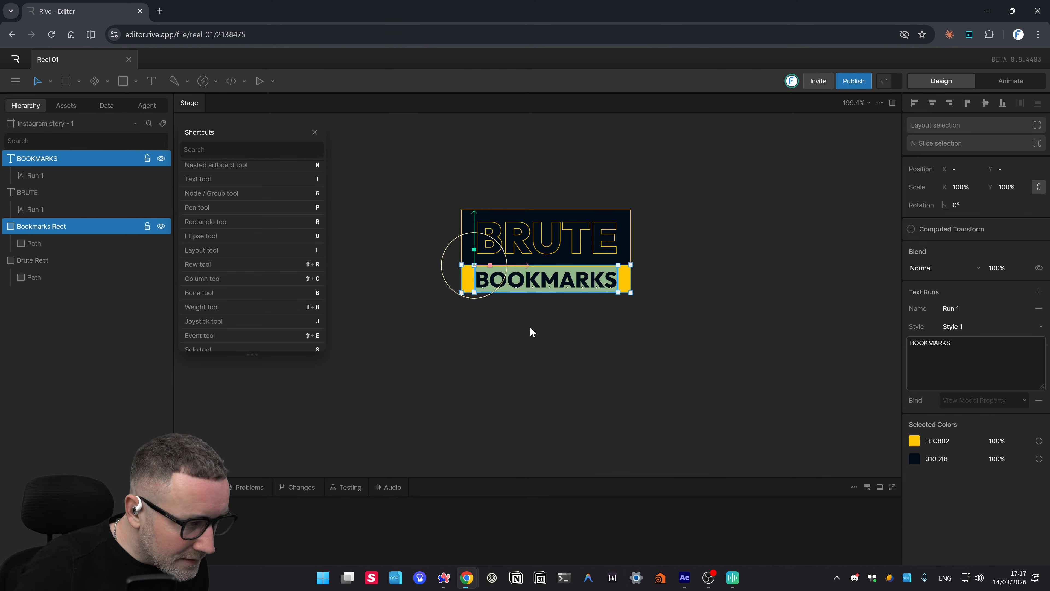
click(705, 307)
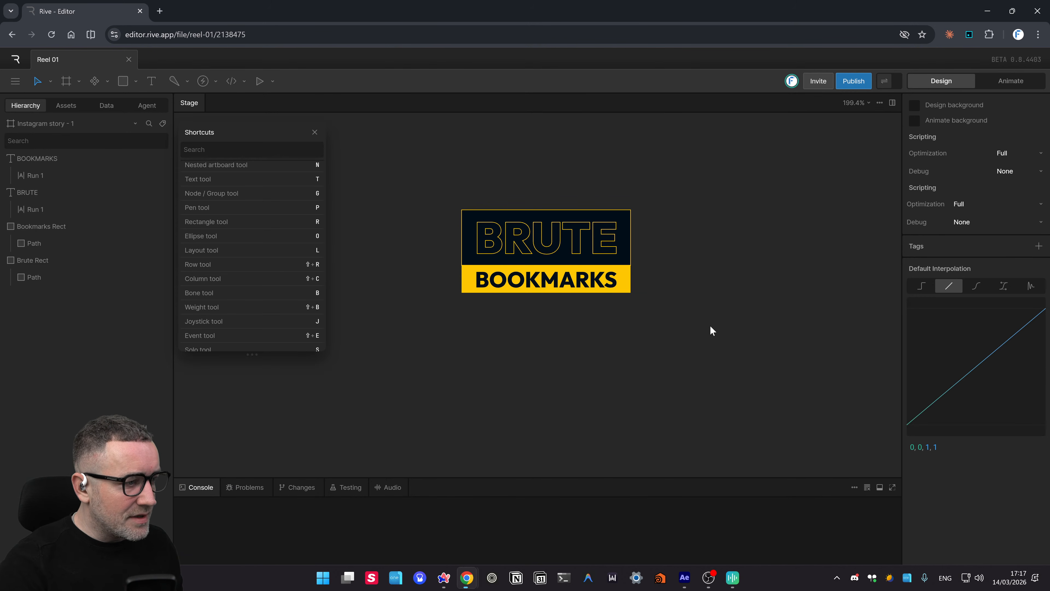
drag(712, 329, 437, 279)
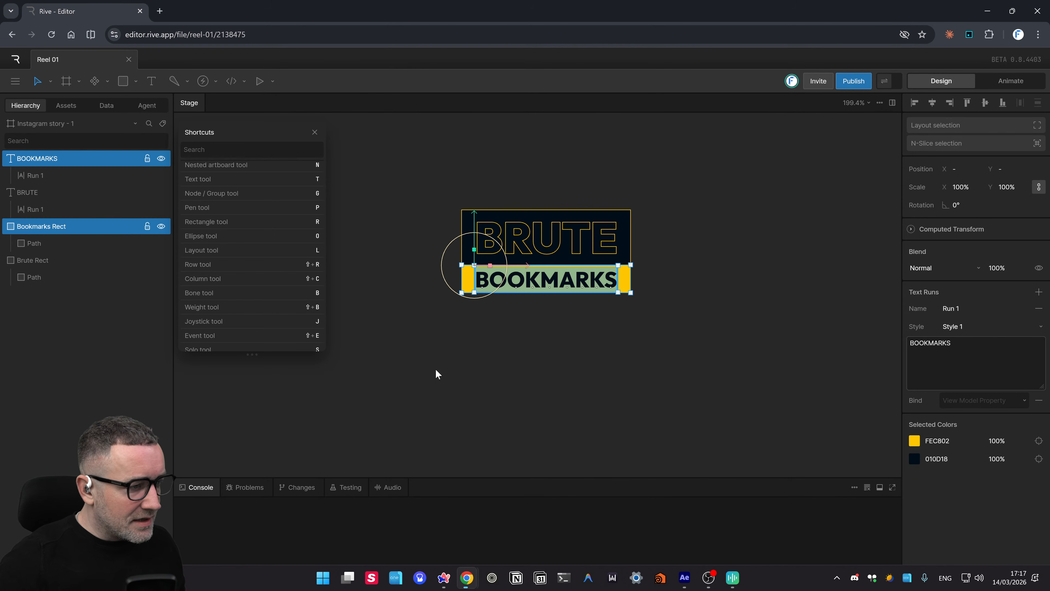
key(Down)
key(Down)
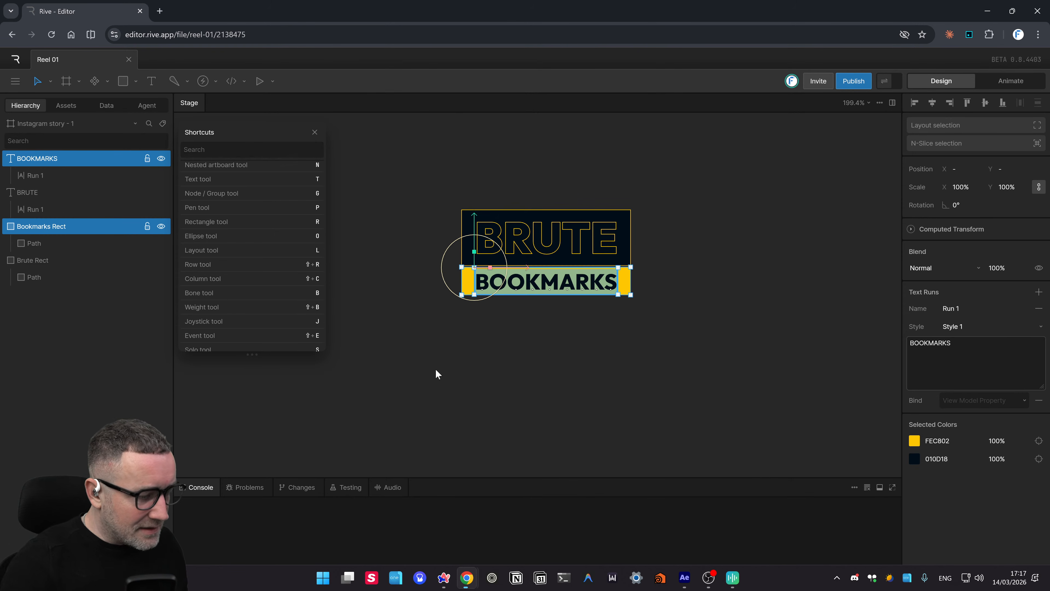
click(436, 369)
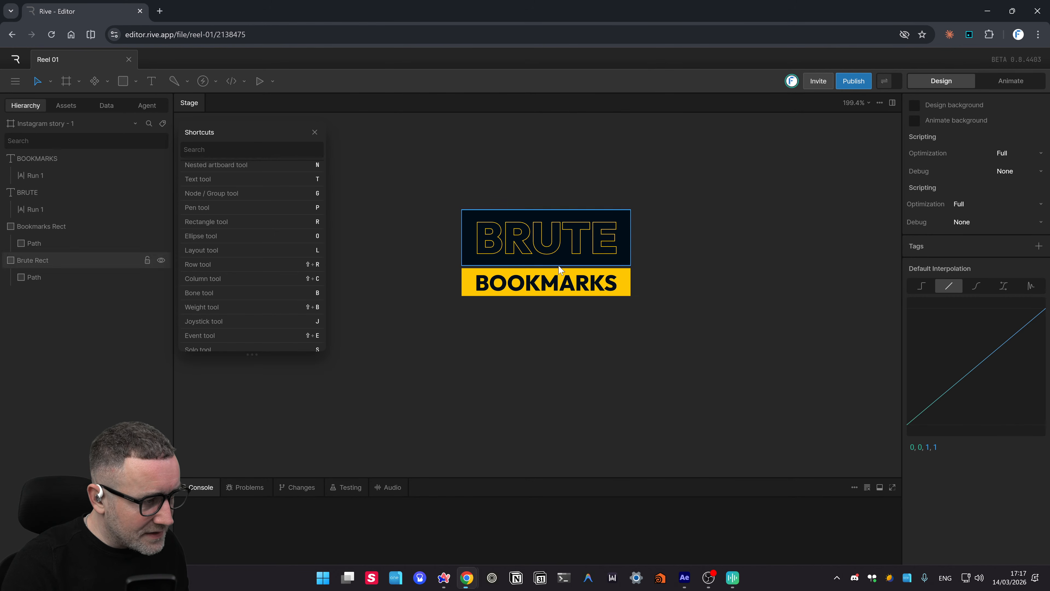
- Zoom into the bars' left edges and compare Brute Rect (155 × 51) with Bookmarks Rect (155 × 25.5)
scroll(546, 252, up, 5)
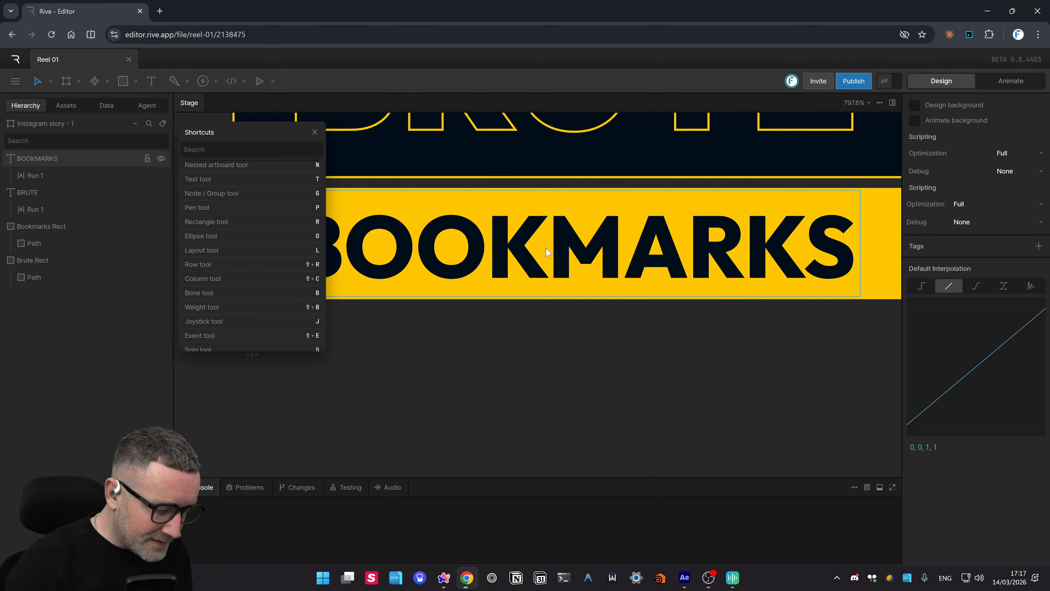
scroll(546, 252, down, 2)
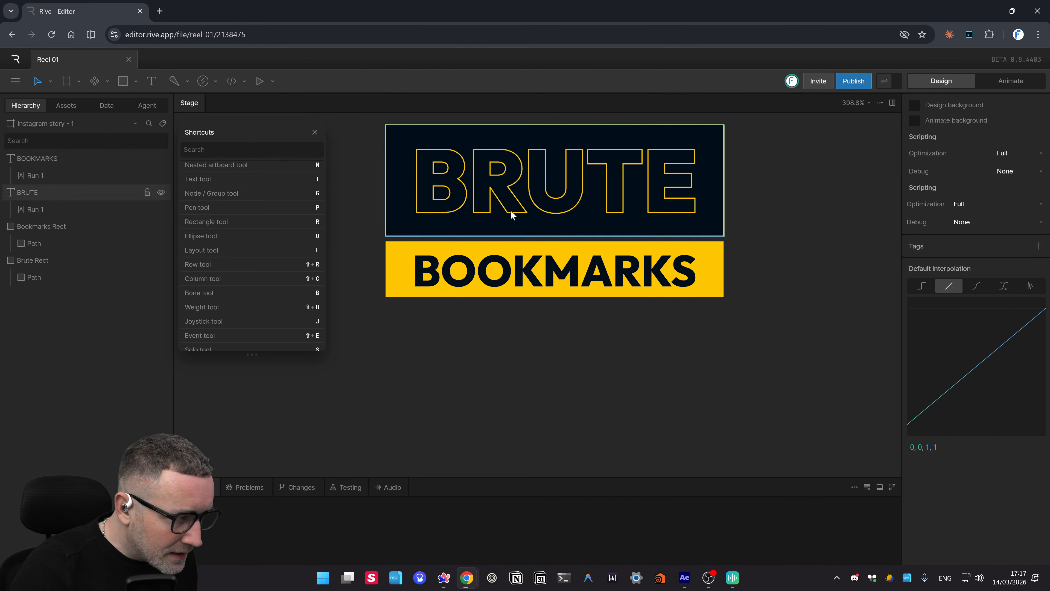
scroll(375, 236, up, 5)
scroll(397, 247, up, 3)
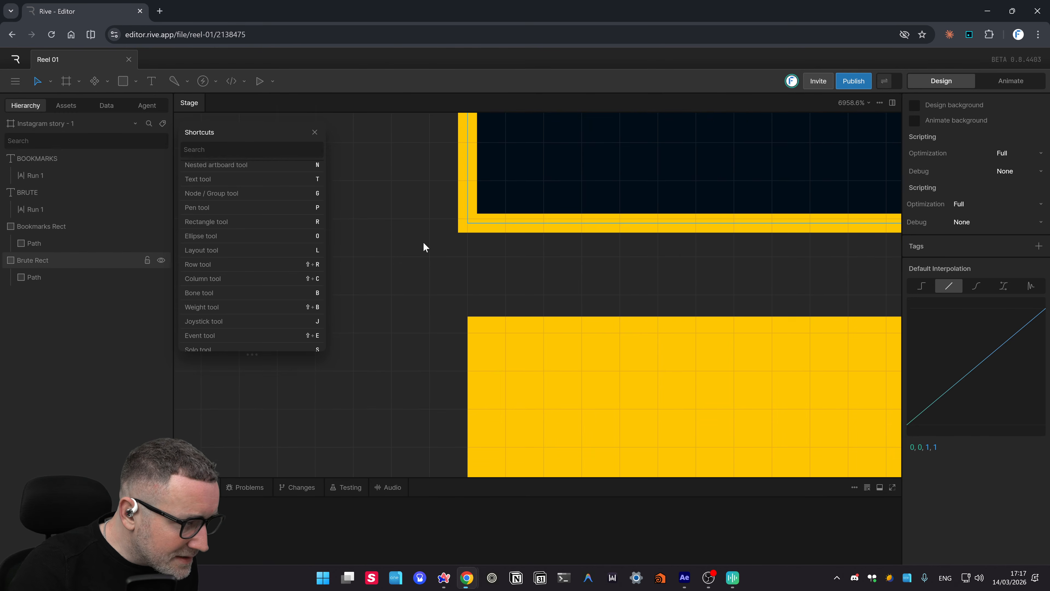
drag(577, 291, 515, 298)
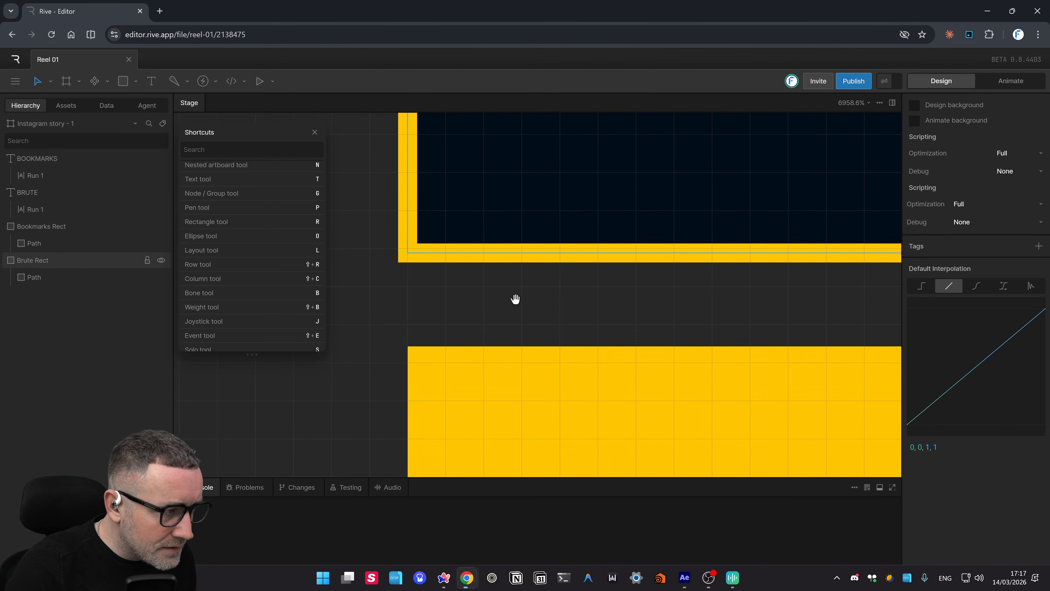
click(595, 257)
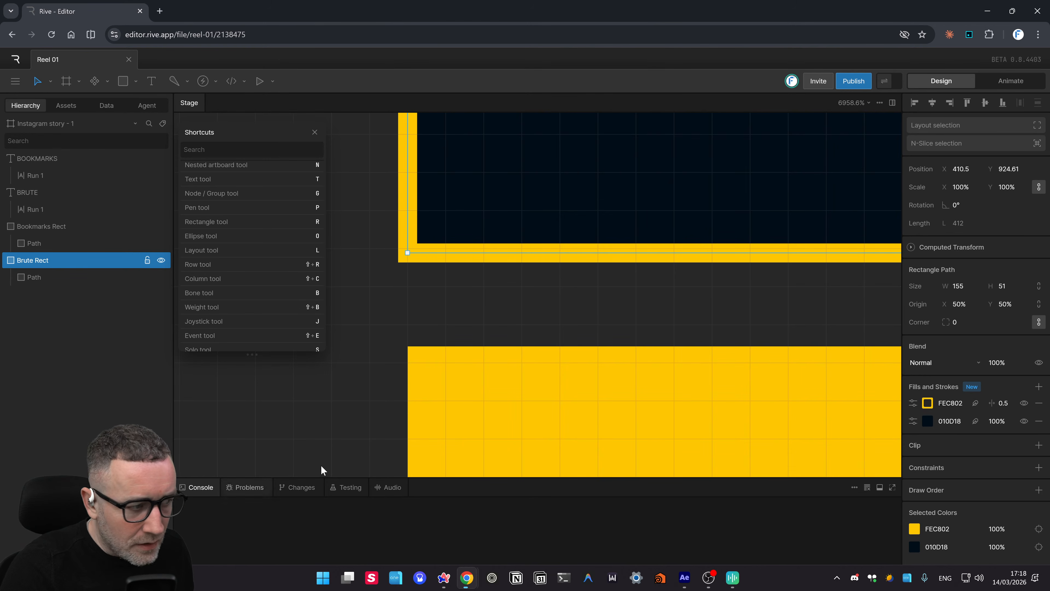
scroll(578, 325, down, 3)
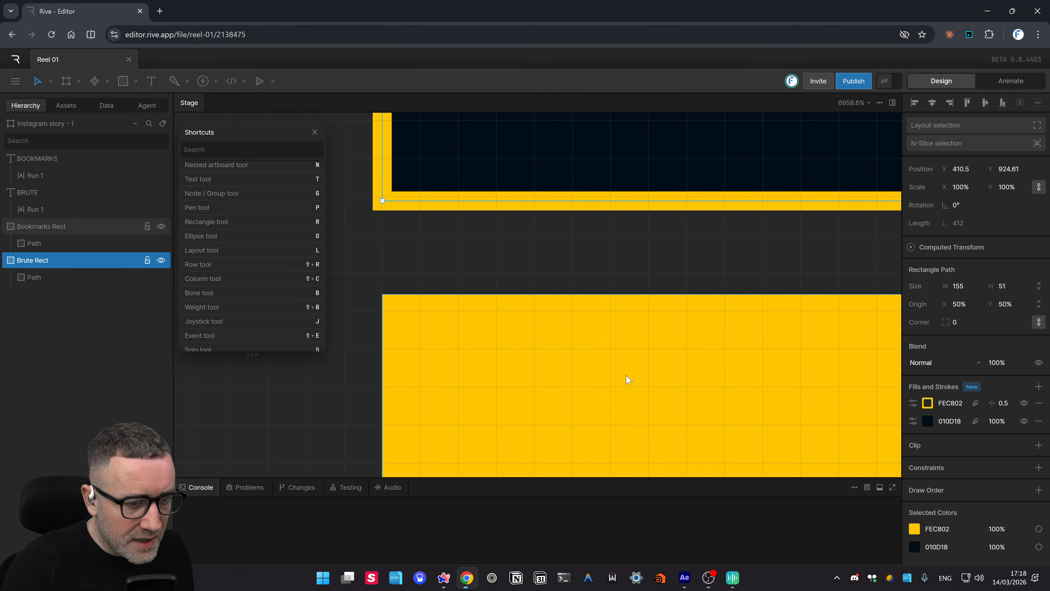
click(546, 335)
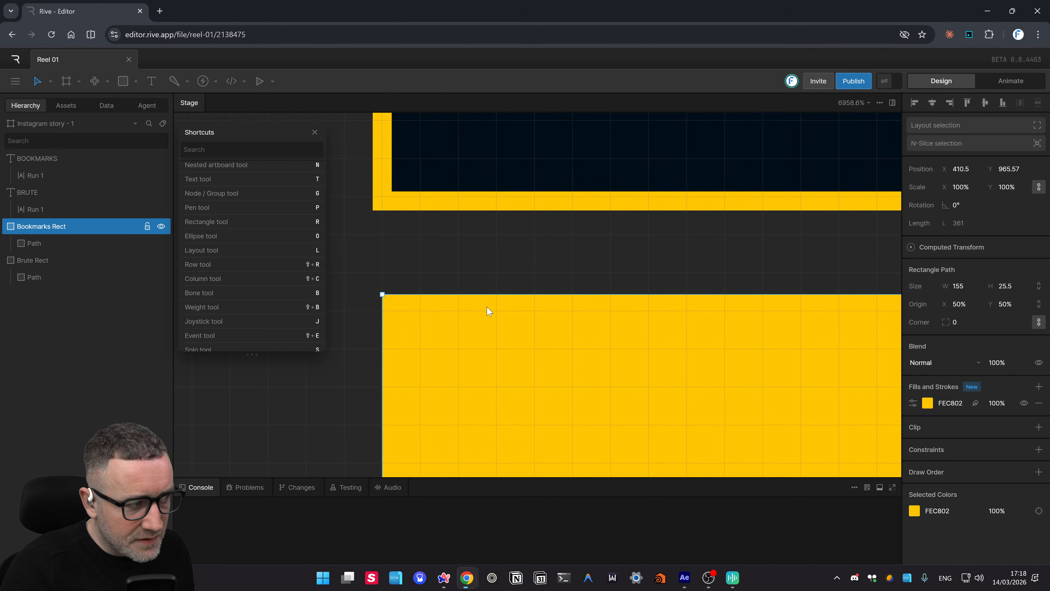
scroll(545, 260, down, 1)
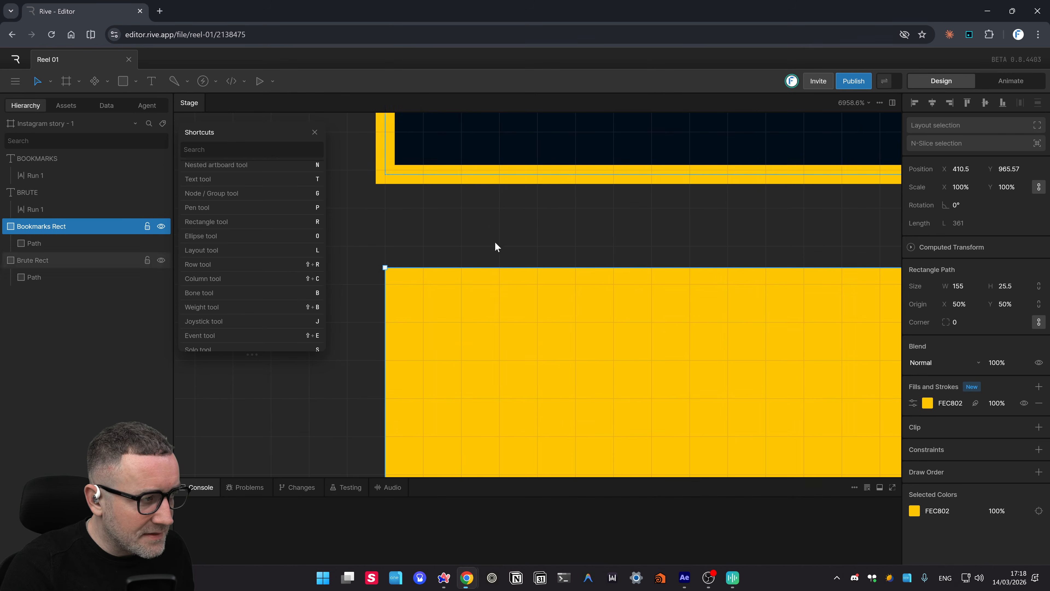
scroll(765, 377, down, 2)
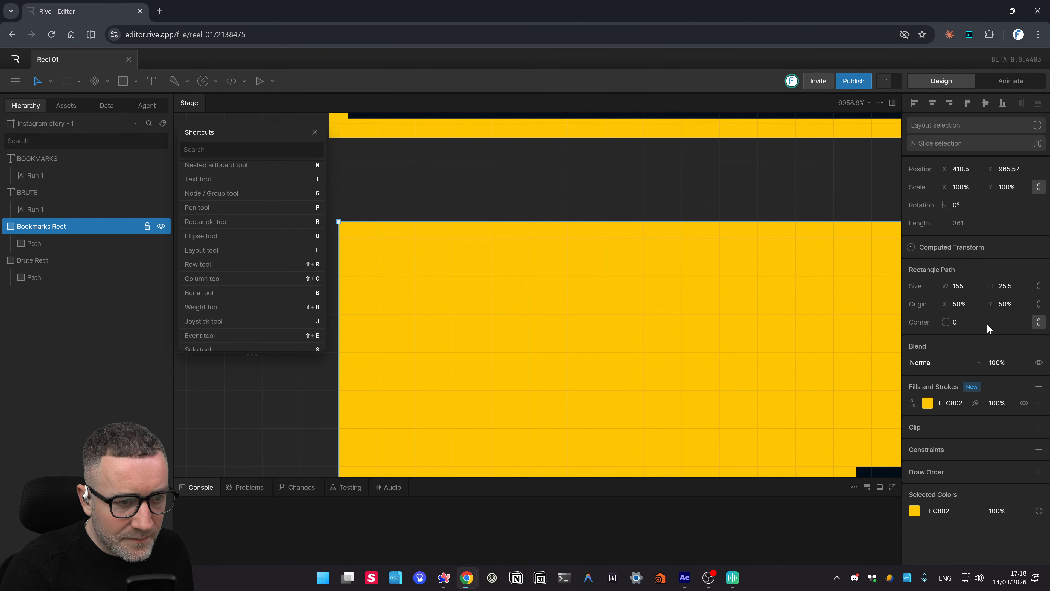
scroll(605, 244, up, 2)
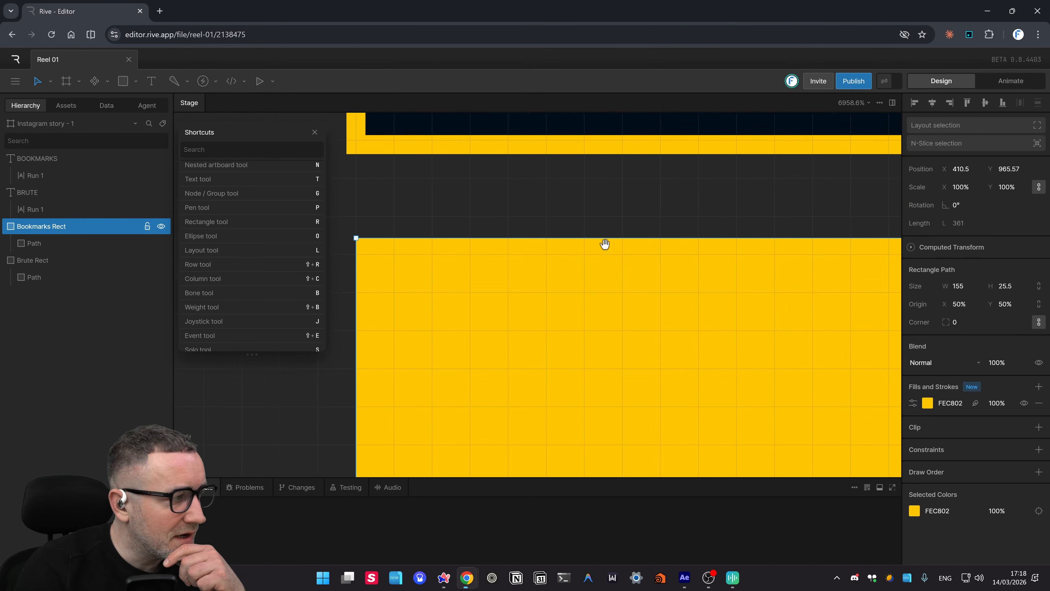
click(489, 177)
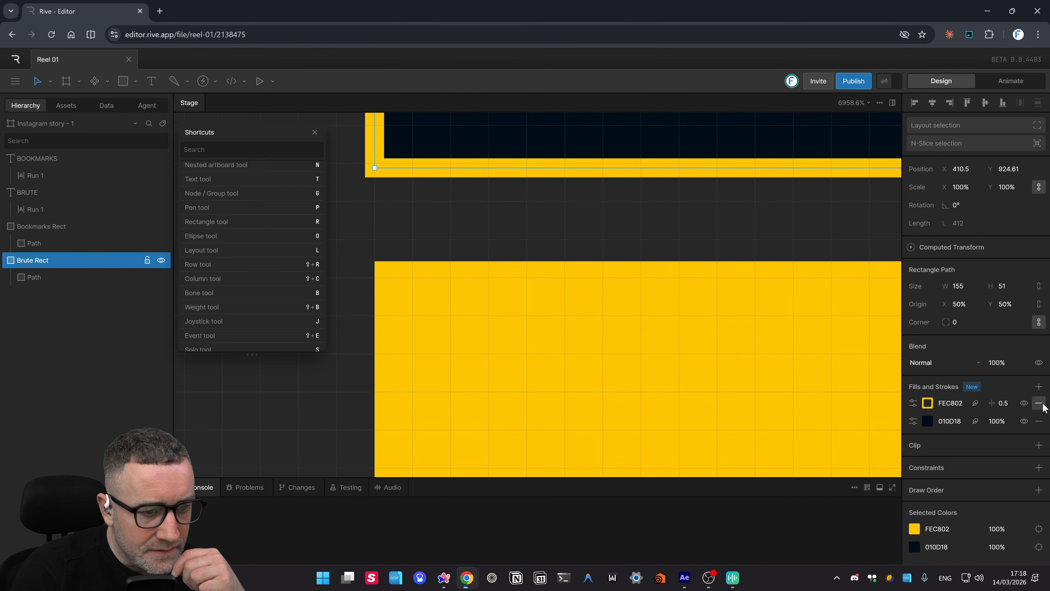
- Browse Brute Rect's stroke options, leaving the blend mode at Normal
click(914, 405)
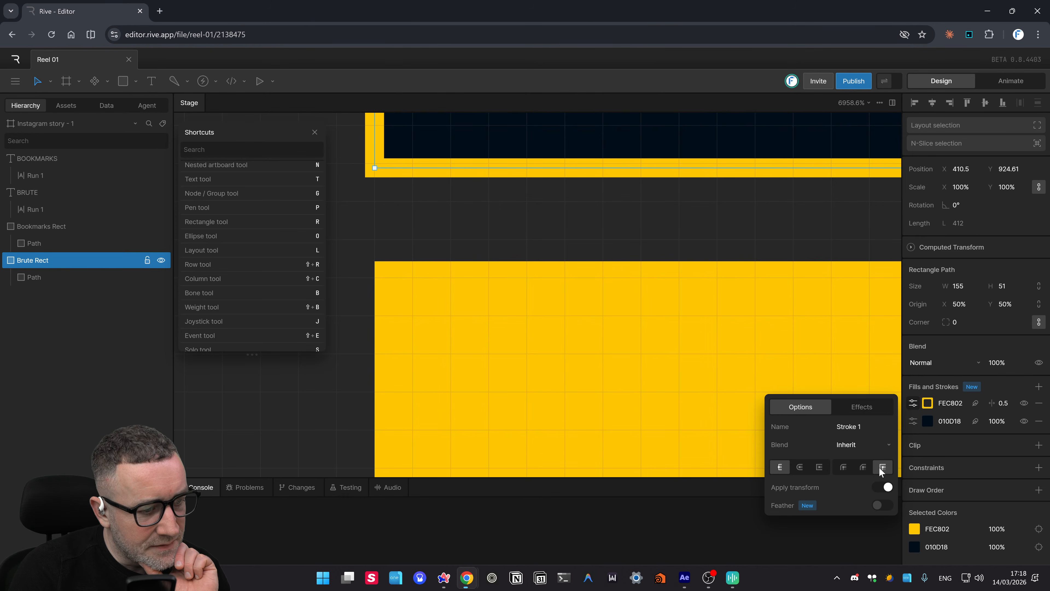
click(850, 446)
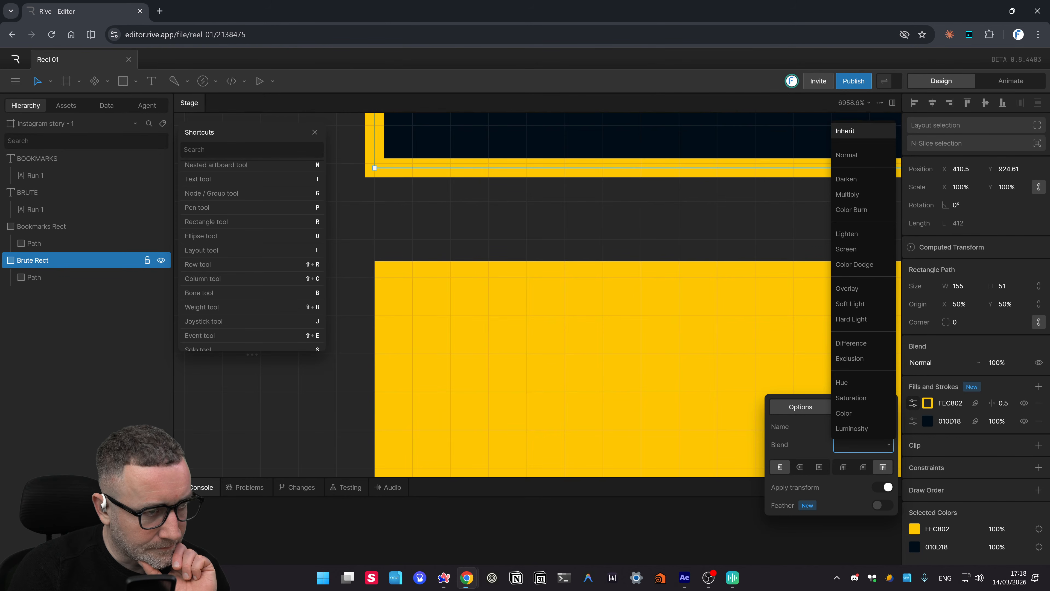
click(812, 450)
click(869, 445)
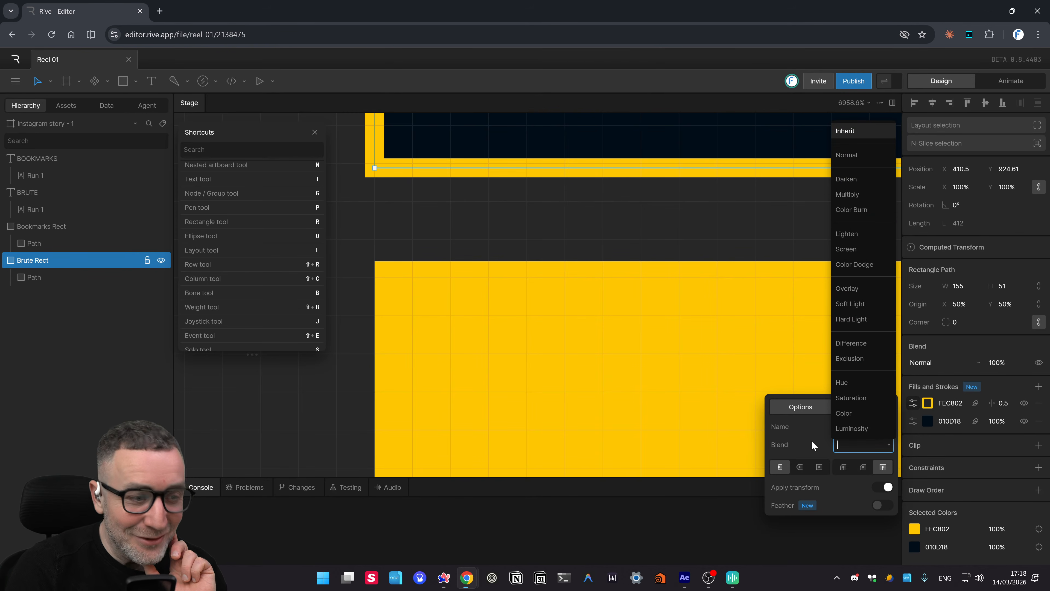
click(816, 483)
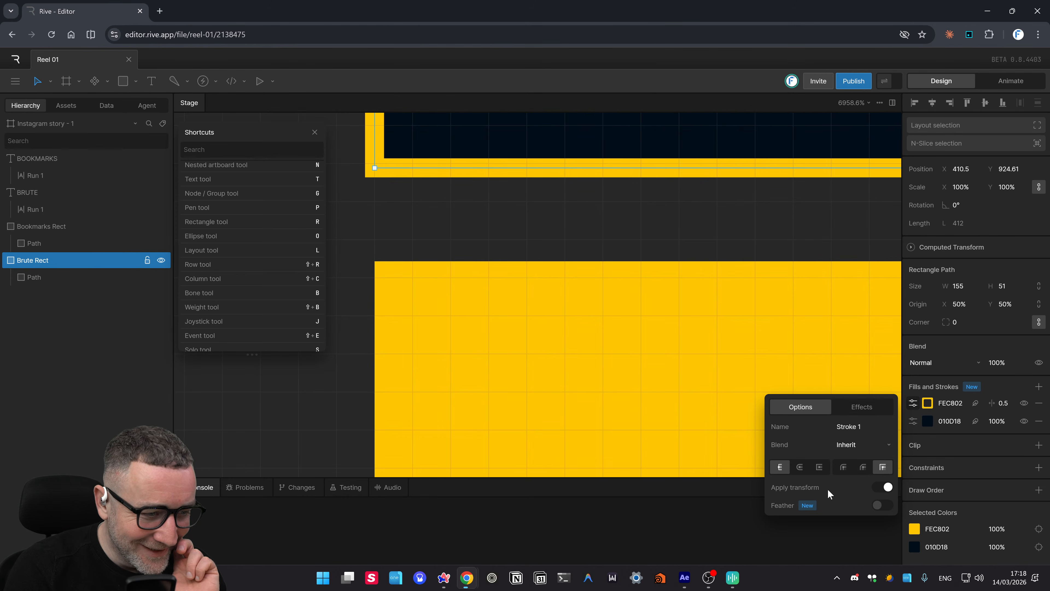
click(862, 444)
click(794, 442)
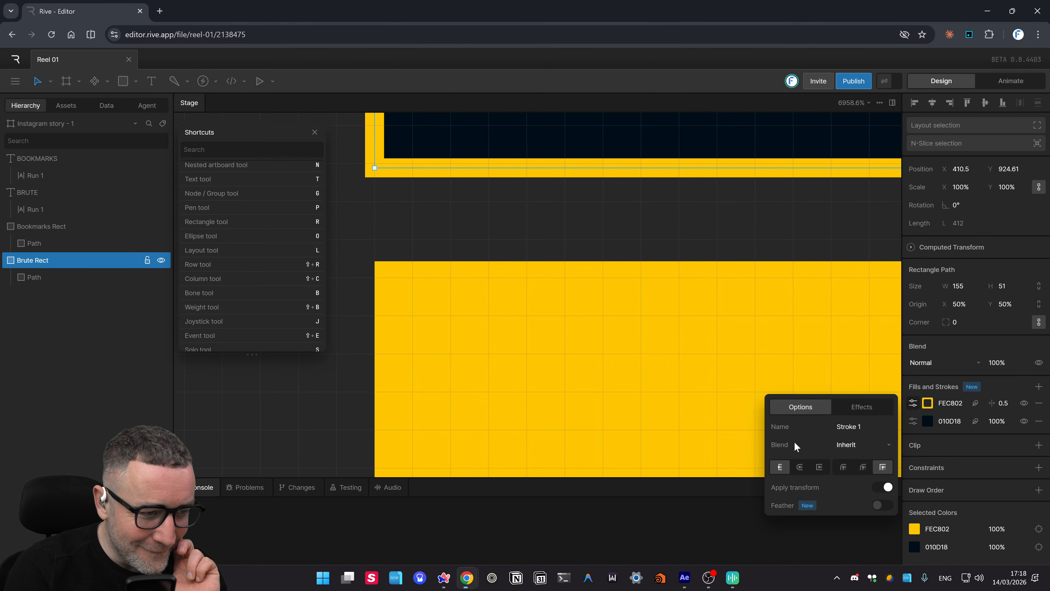
click(878, 425)
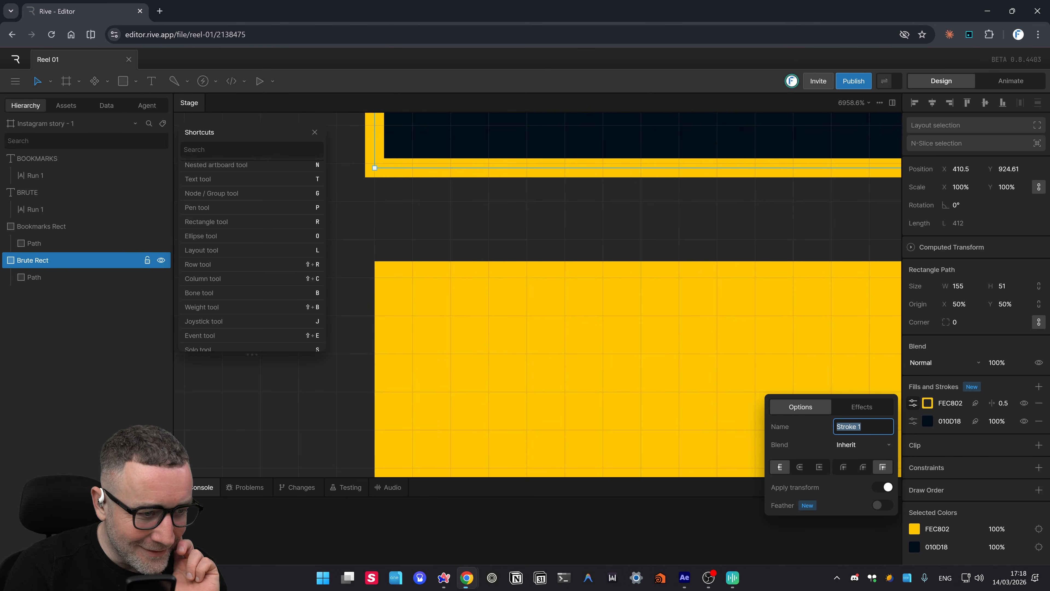
click(866, 412)
click(810, 410)
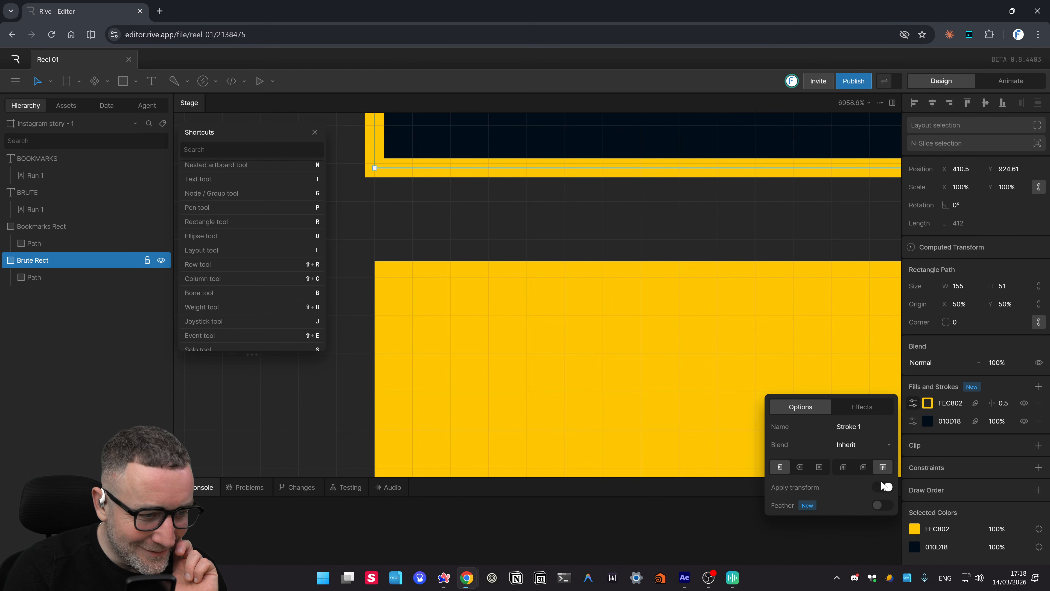
- Keep the original corner join, set square end caps, and turn on fill feathering
click(863, 466)
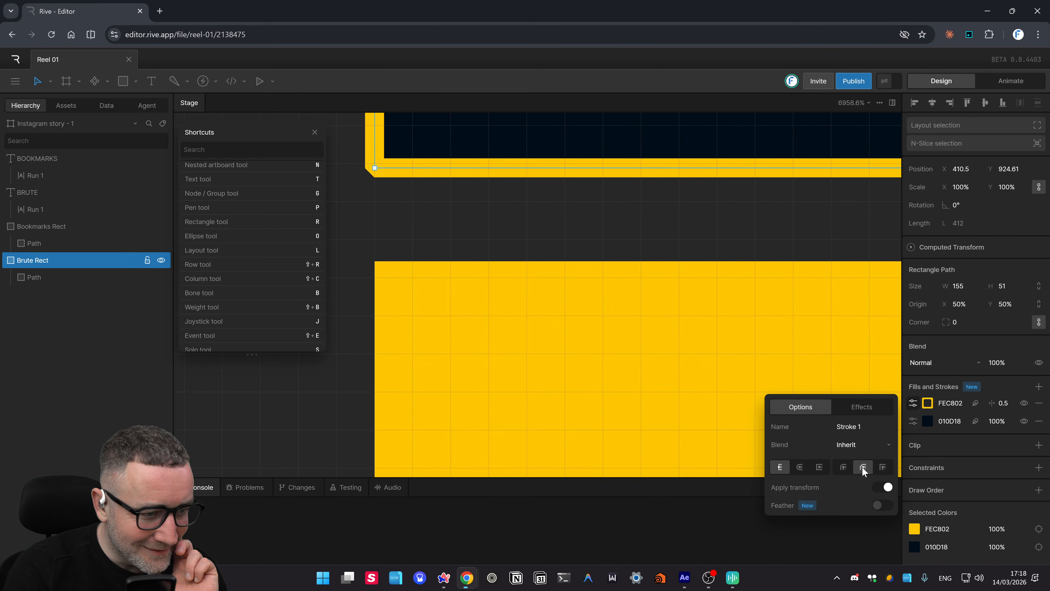
click(882, 466)
click(815, 467)
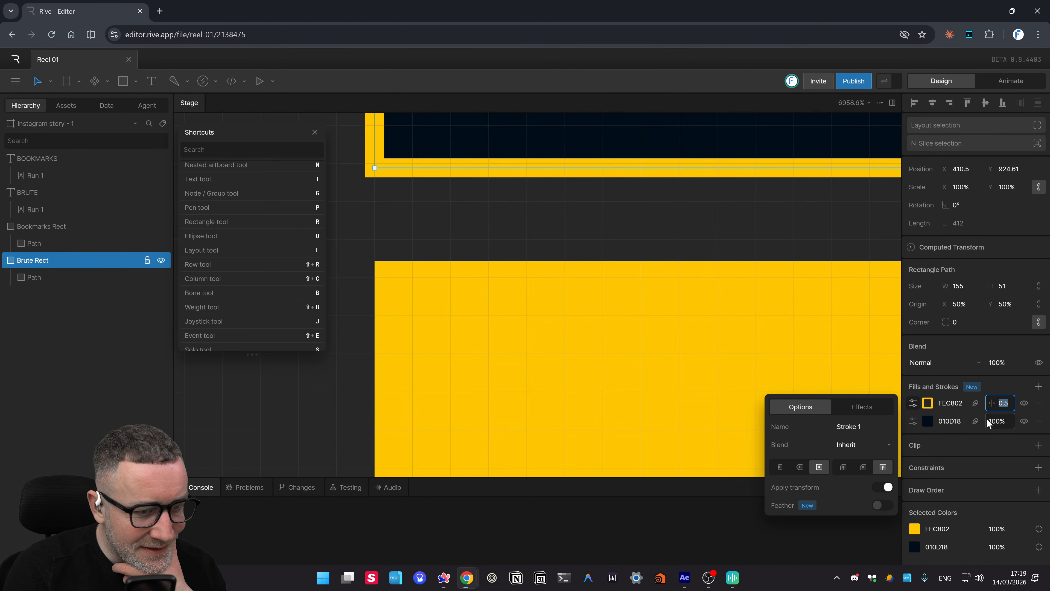
click(976, 421)
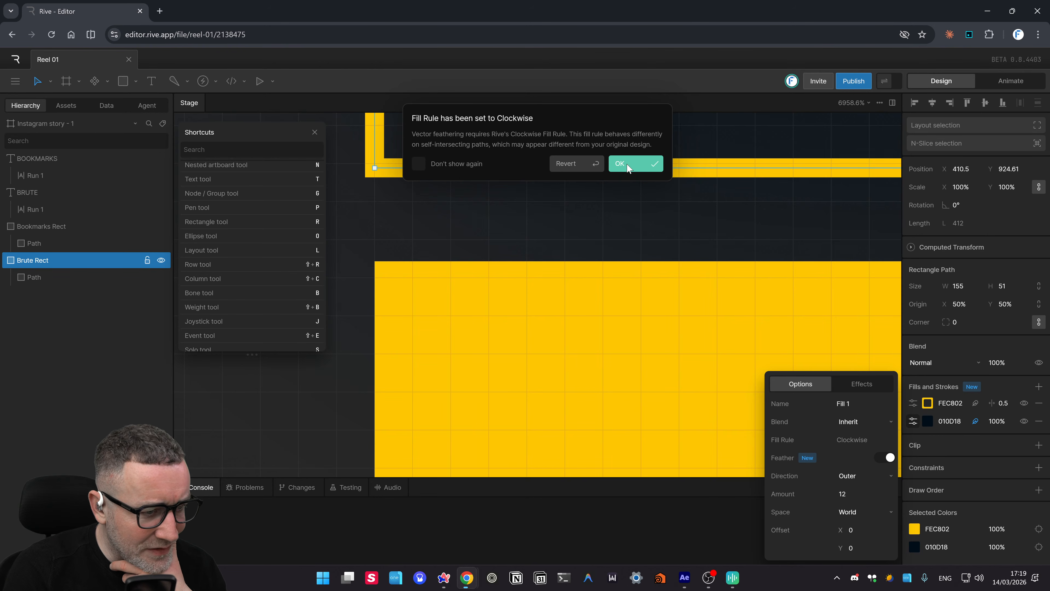
- Revert the fill rule change to drop feathering and set the stroke width to 1
click(599, 164)
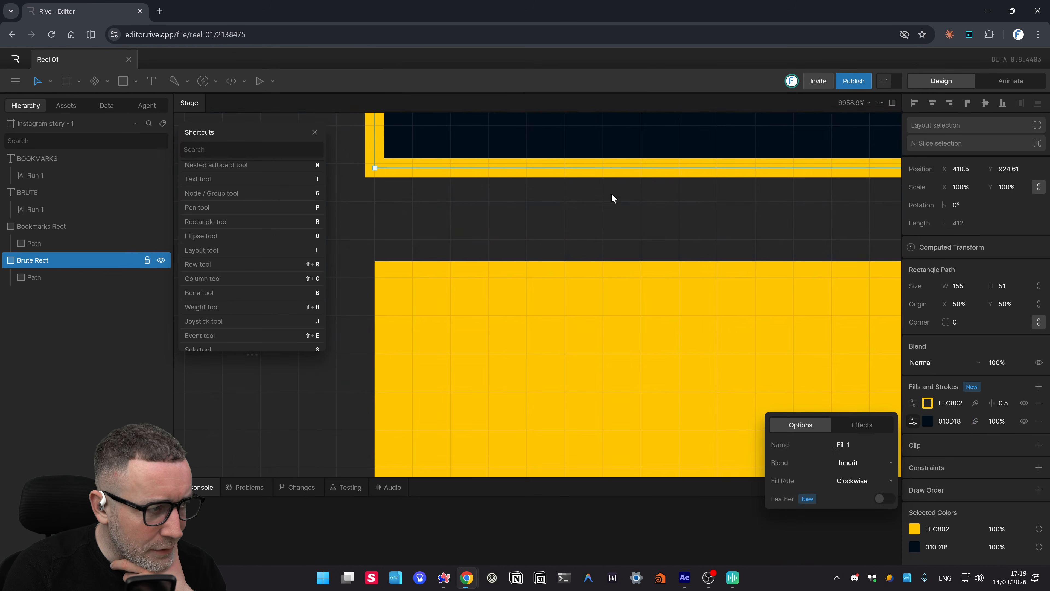
mouse_move(992, 399)
mouse_down()
mouse_move(993, 424)
mouse_move(1004, 399)
mouse_move(957, 408)
mouse_move(1004, 403)
mouse_up()
click(993, 406)
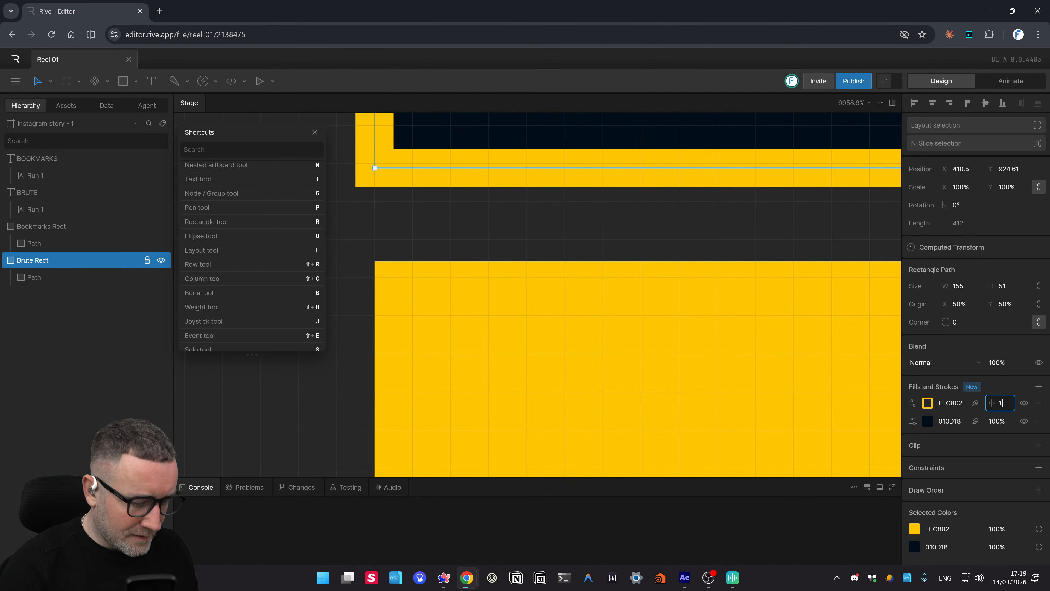
- Set the Brute Rect's yellow stroke width back to 0.5, leaving its blend mode unchanged
text(.5)
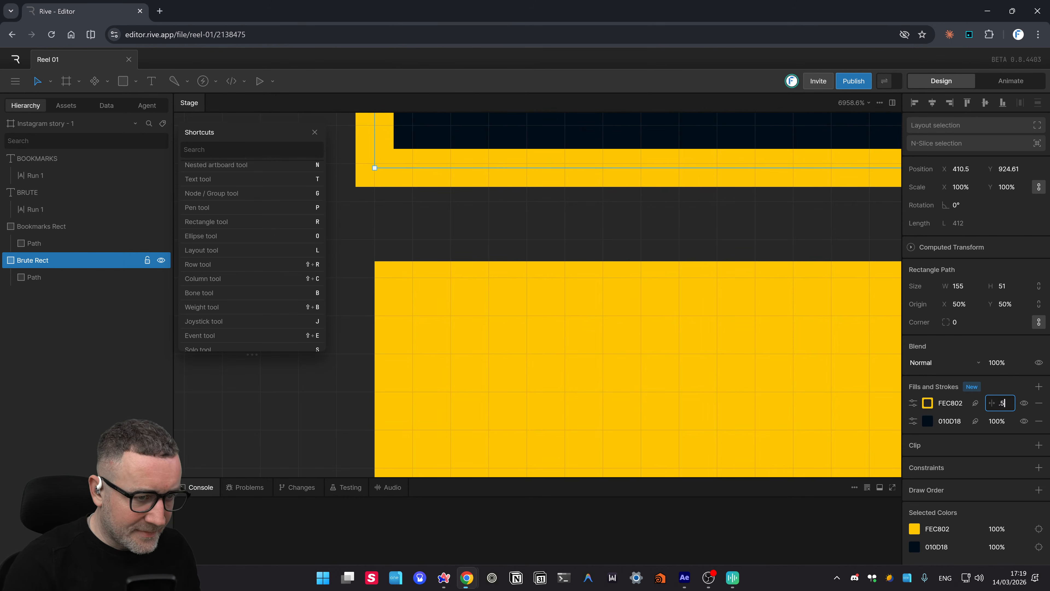
click(960, 367)
click(969, 386)
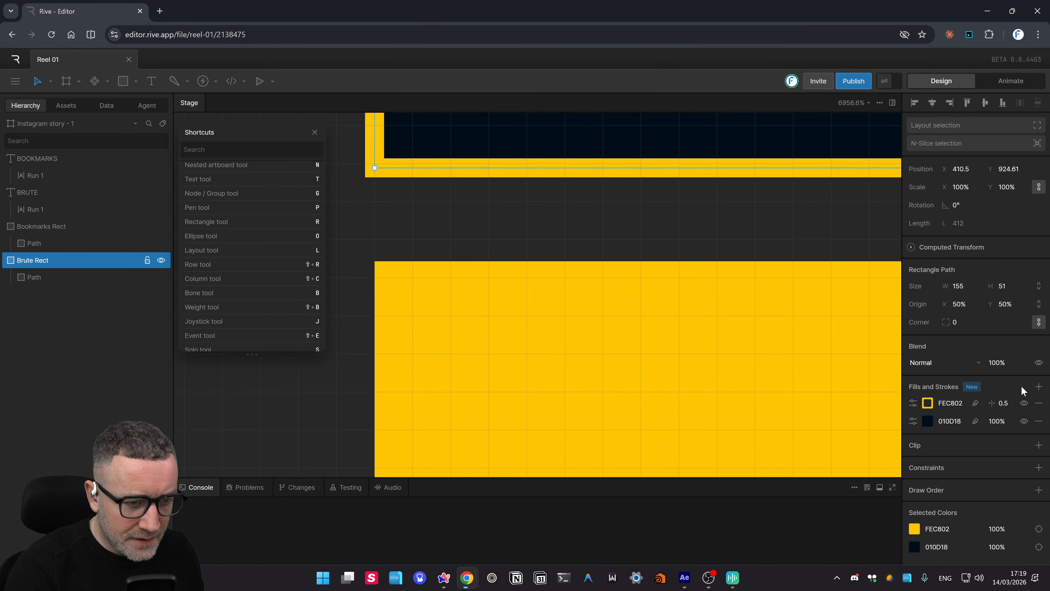
- Add a stroke to the Brute Rect, then delete the extra white stroke so only the yellow remains
click(1039, 387)
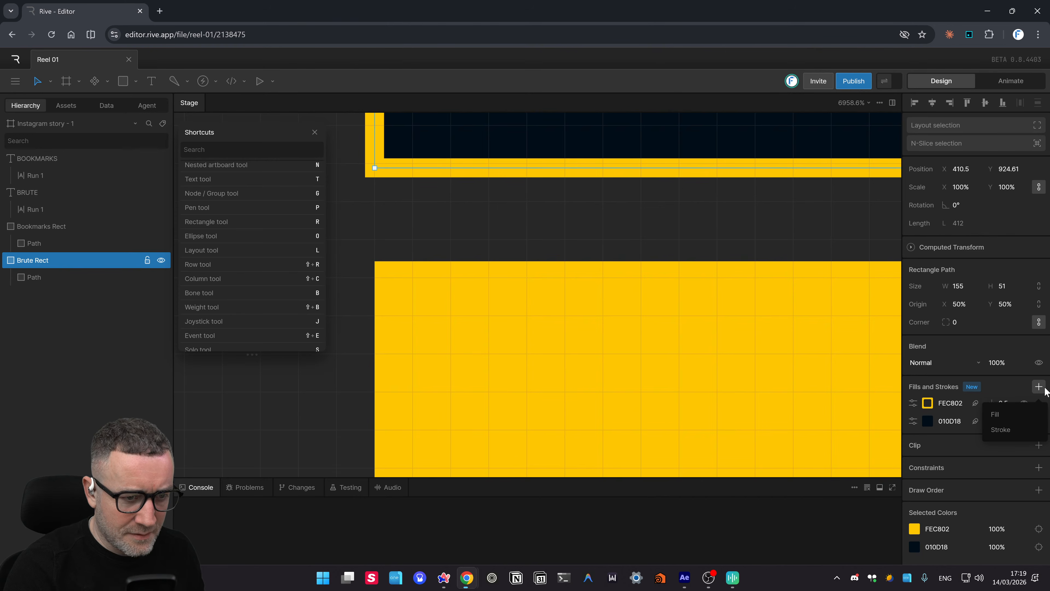
click(1001, 430)
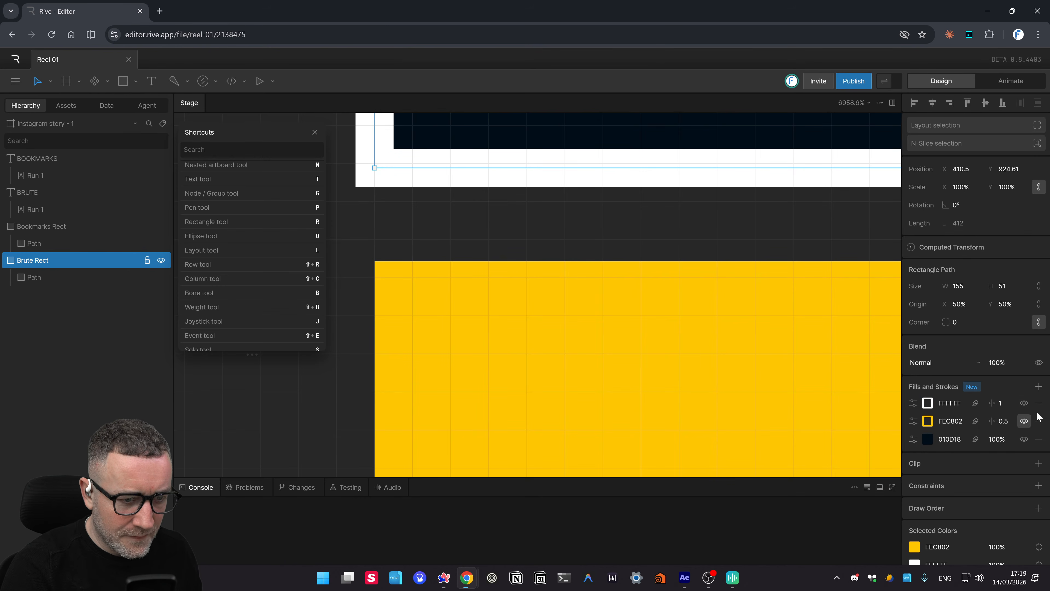
click(1039, 403)
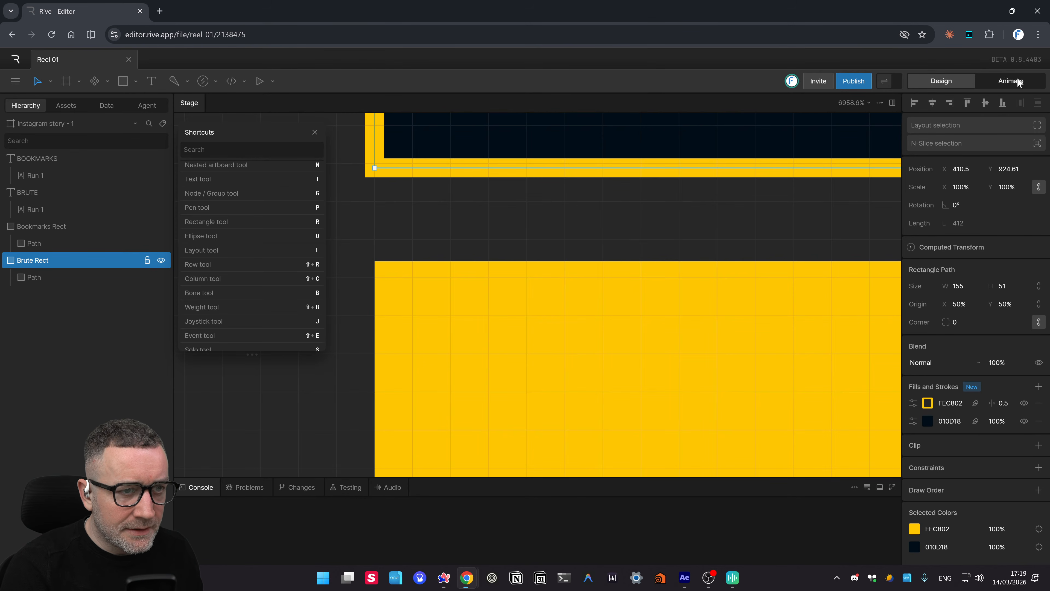
scroll(579, 253, right, 2)
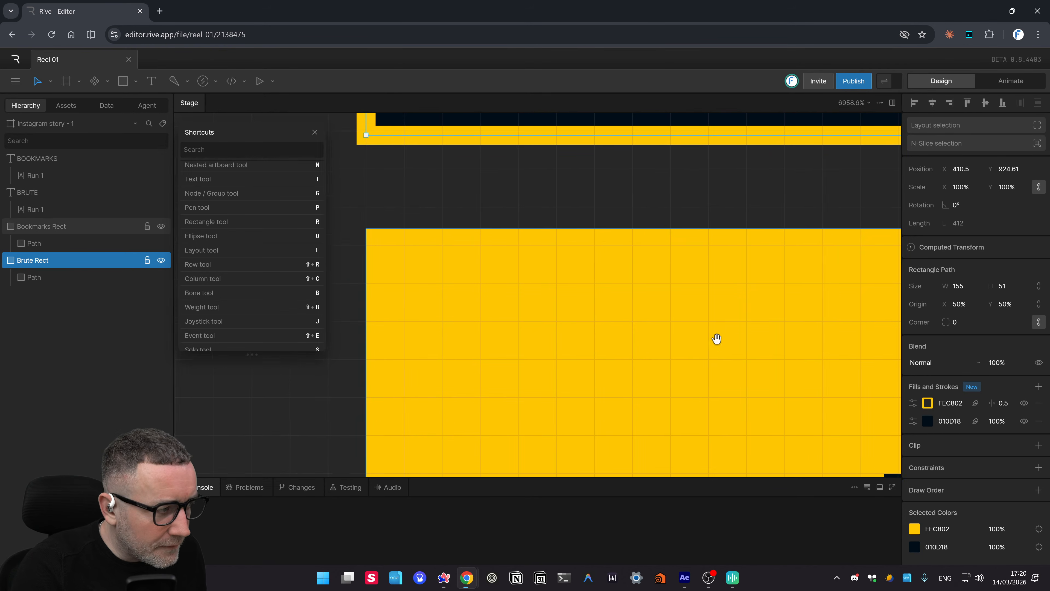
scroll(687, 336, down, 1)
scroll(687, 336, left, 1)
- Add a stroke to the Bookmarks Rect and colour it yellow FEC802, sampled from the canvas
scroll(656, 329, down, 10)
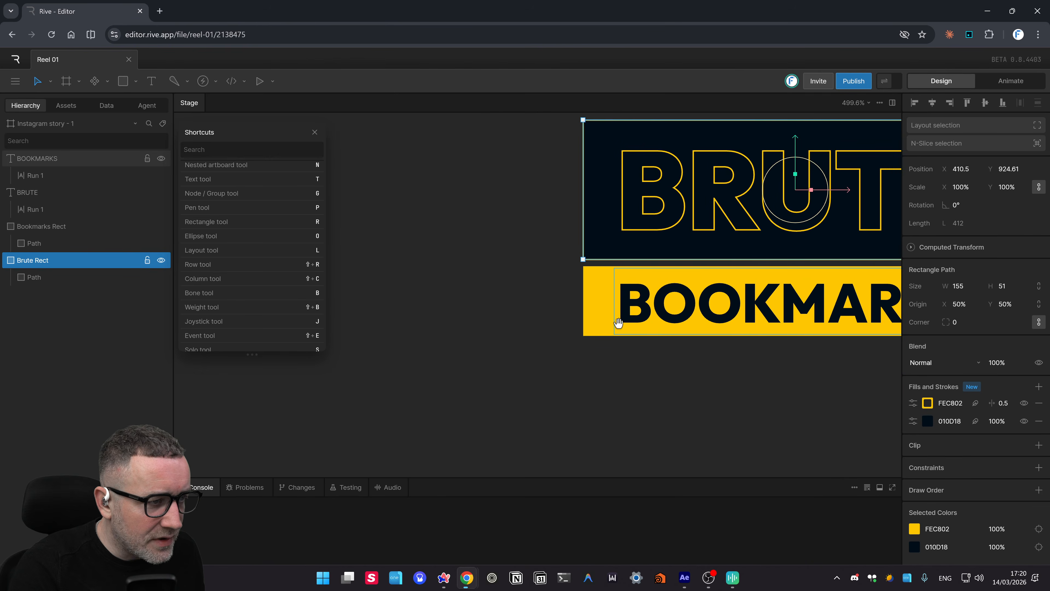
click(601, 333)
scroll(523, 392, right, 4)
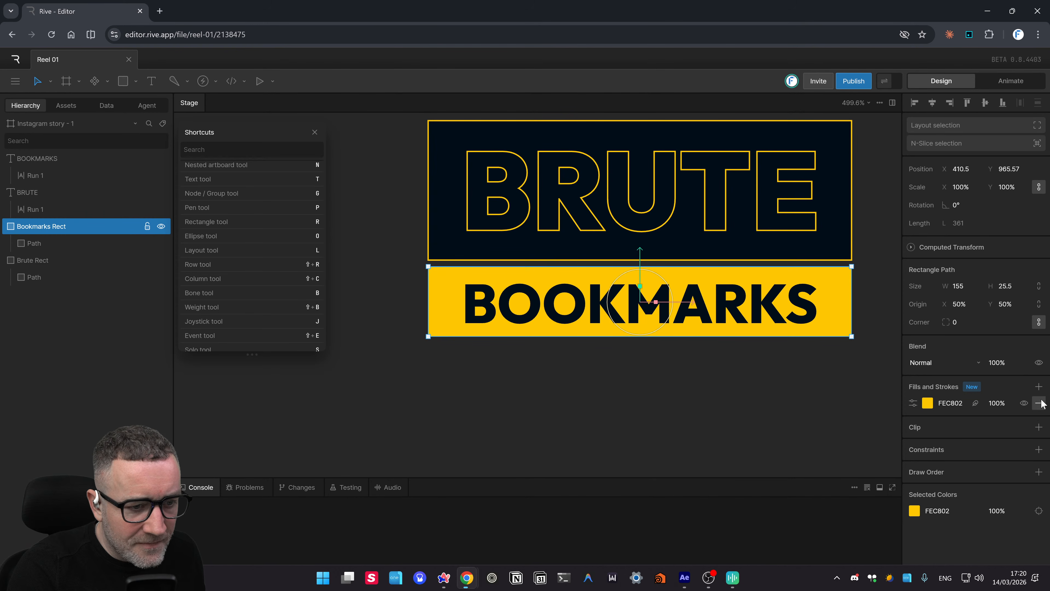
click(1039, 386)
click(1009, 429)
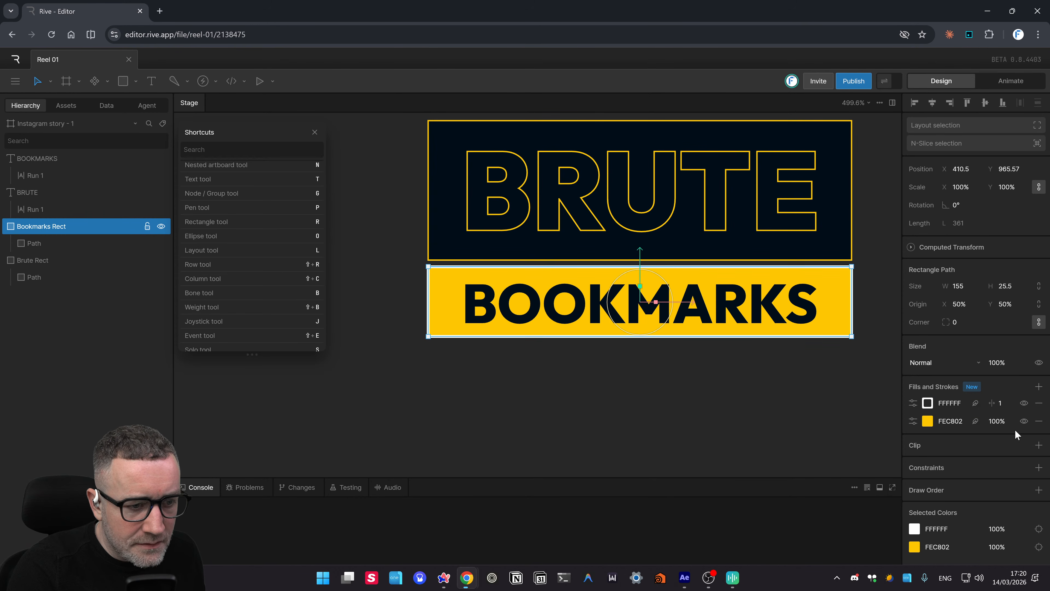
click(929, 403)
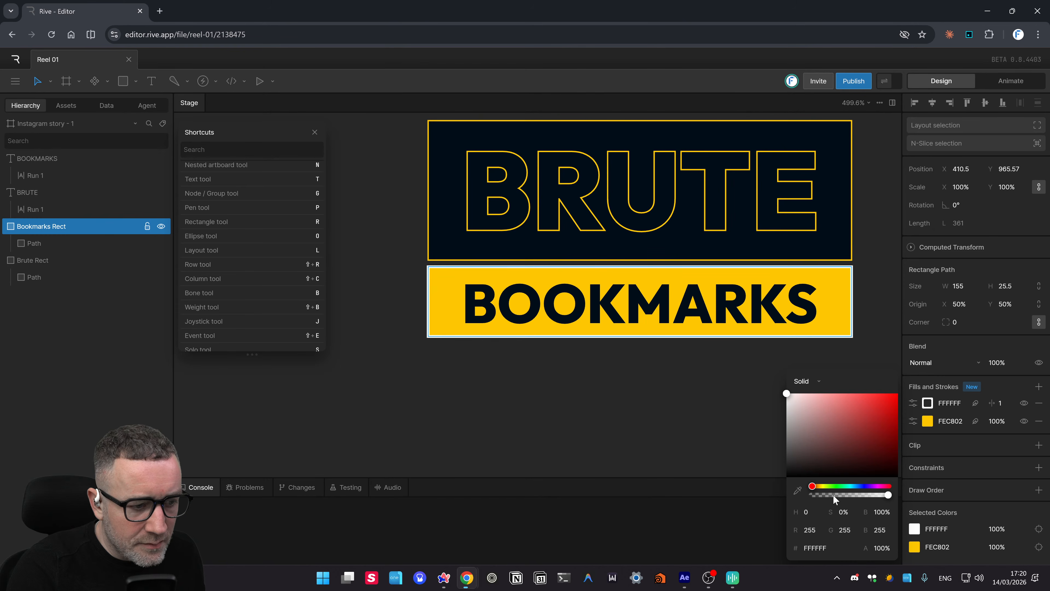
click(798, 490)
click(837, 311)
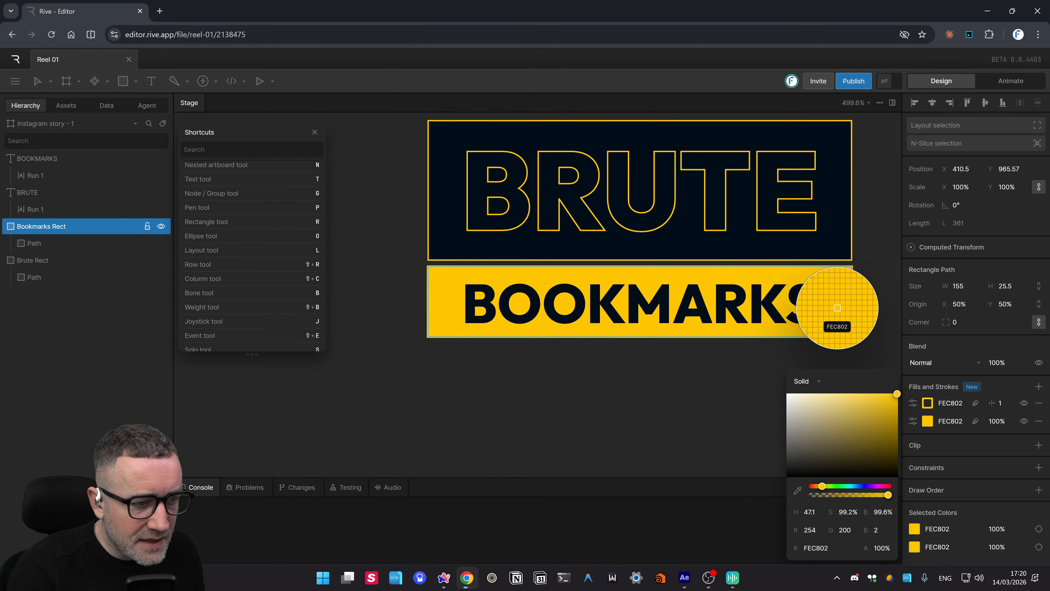
- Set the Bookmarks Rect stroke width to 0.5 and deselect the shape
click(1000, 404)
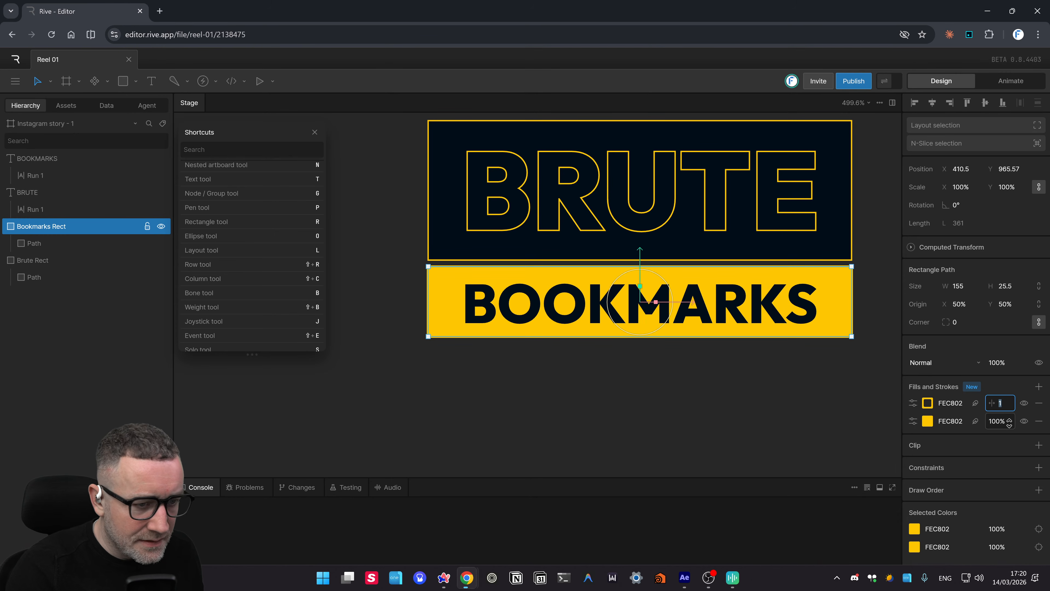
text(0.5)
key(Return)
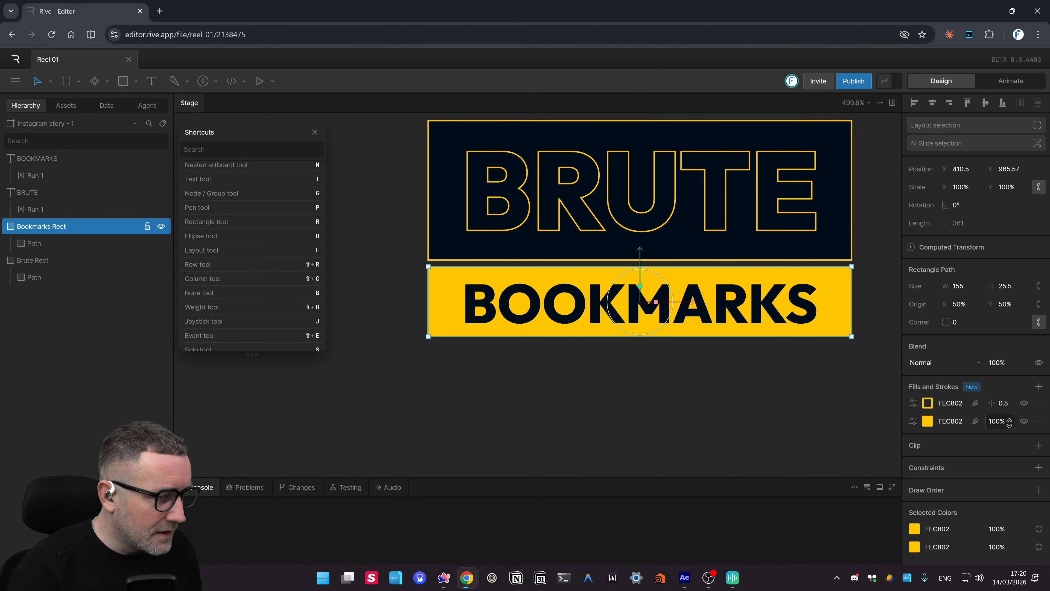
click(858, 462)
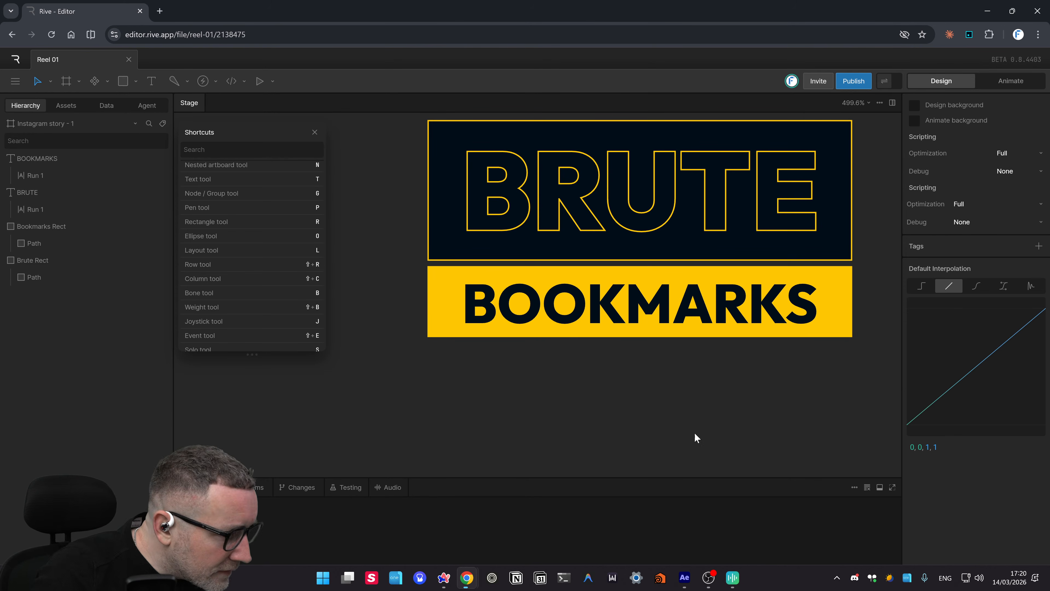
- Zoom out, then zoom back to 123.5% and pan to frame the BRUTE BOOKMARKS artwork on the story artboard
drag(702, 373, 640, 359)
scroll(653, 374, down, 10)
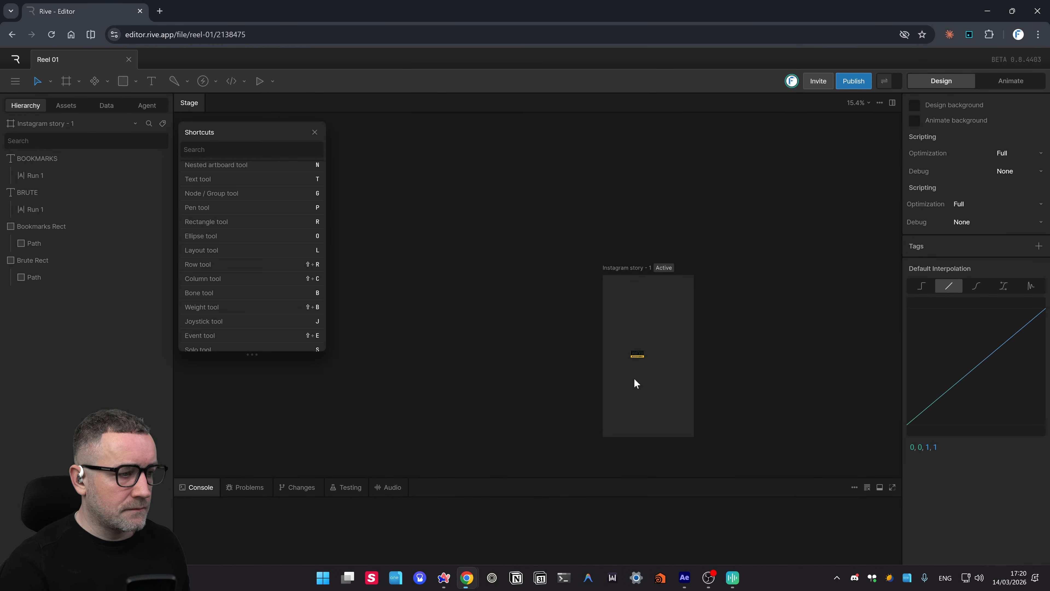
key(ctrl+equal)
key(ctrl+equal)
key(ctrl+equal)
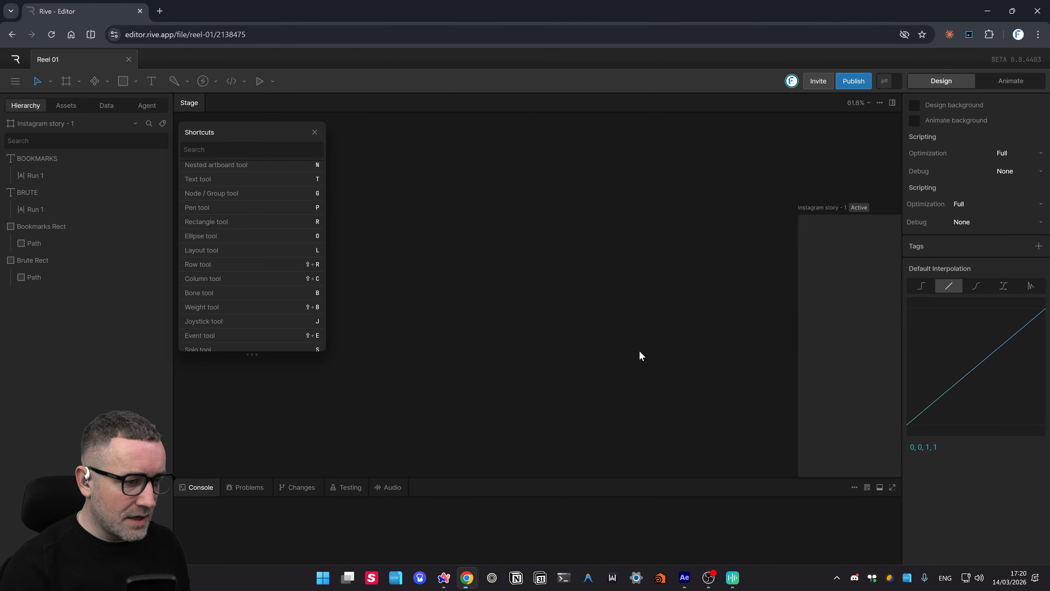
drag(757, 307, 450, 224)
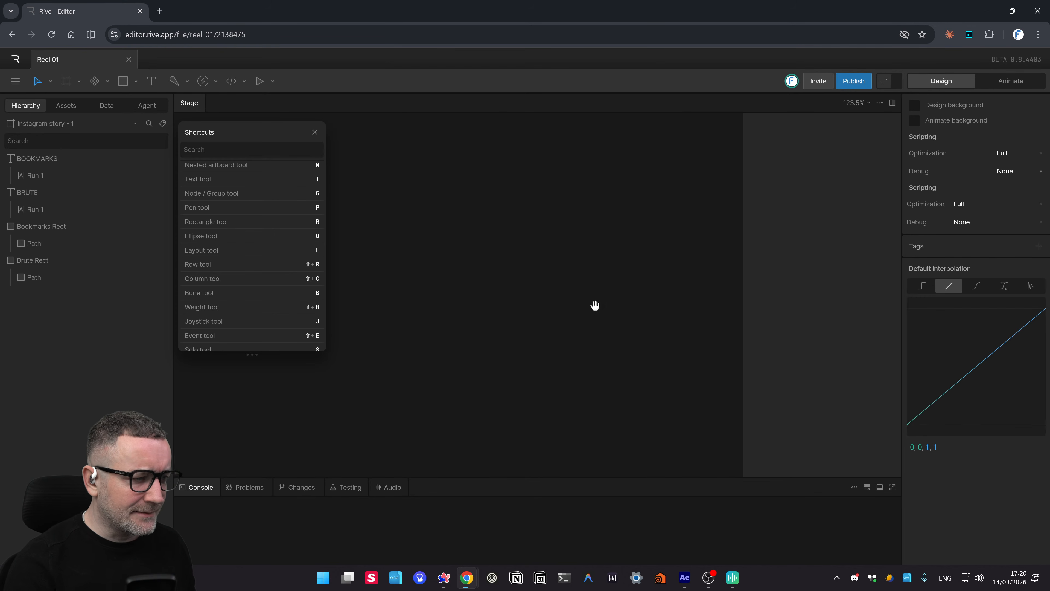
drag(599, 308, 395, 189)
drag(827, 405, 695, 322)
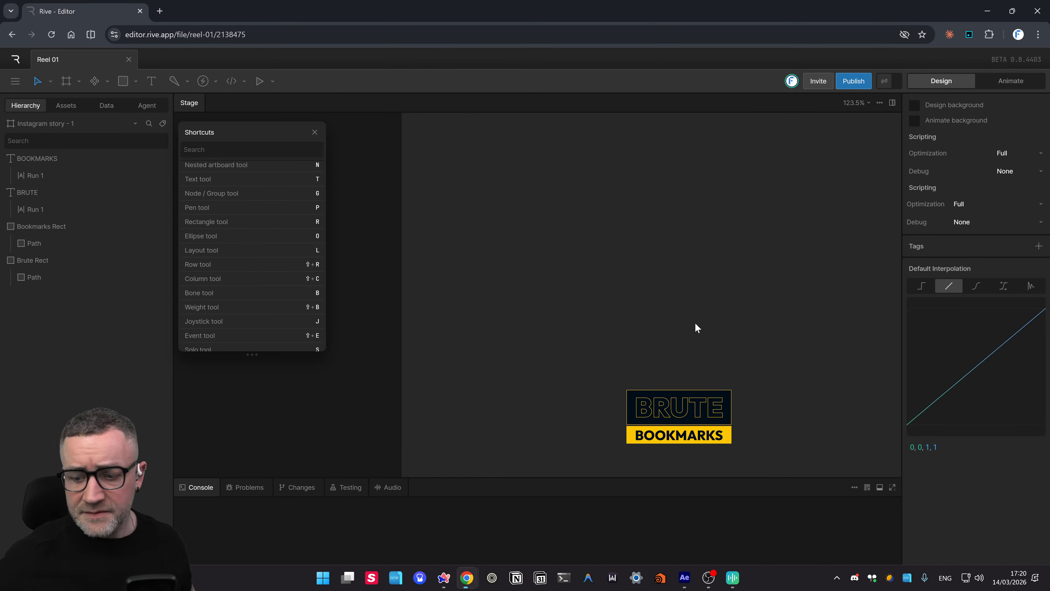
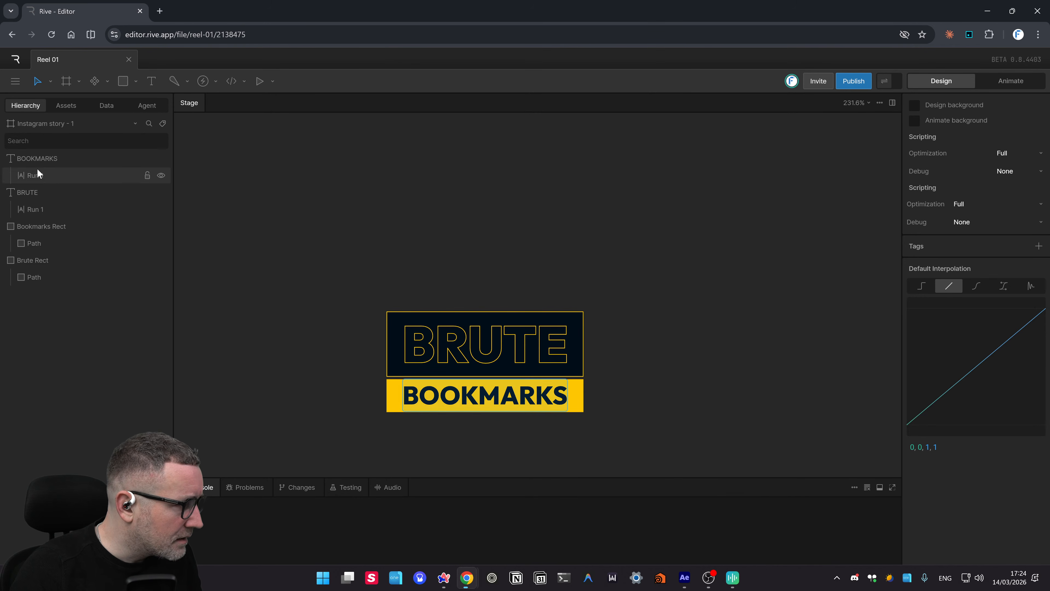
- Select all BRUTE and BOOKMARKS layers from the BOOKMARKS text down to the last path, copy them, then bring up the Start menu
click(58, 163)
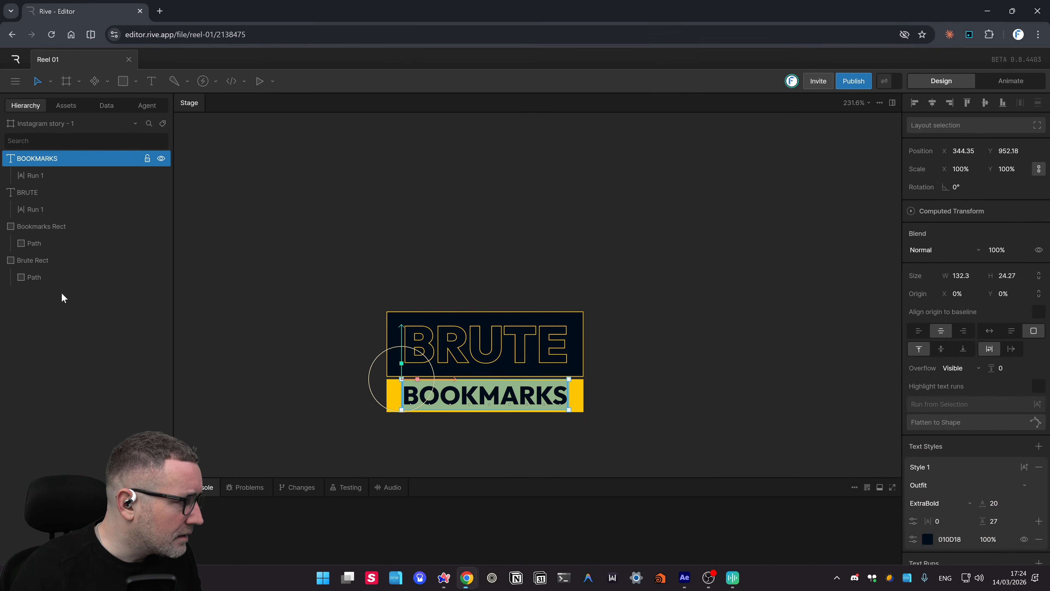
shift+click(65, 277)
right_click(64, 276)
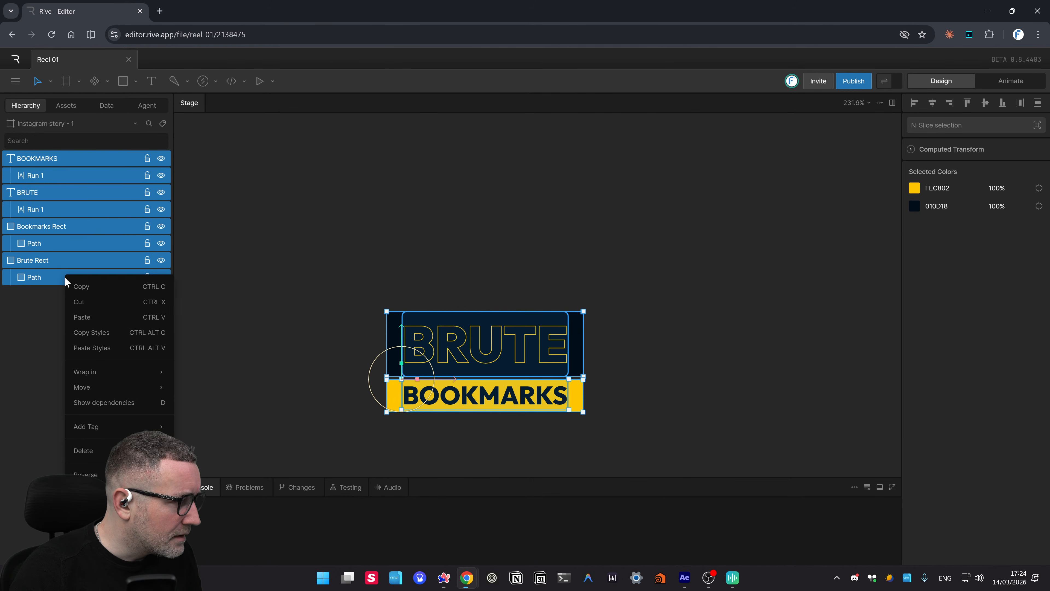
click(92, 286)
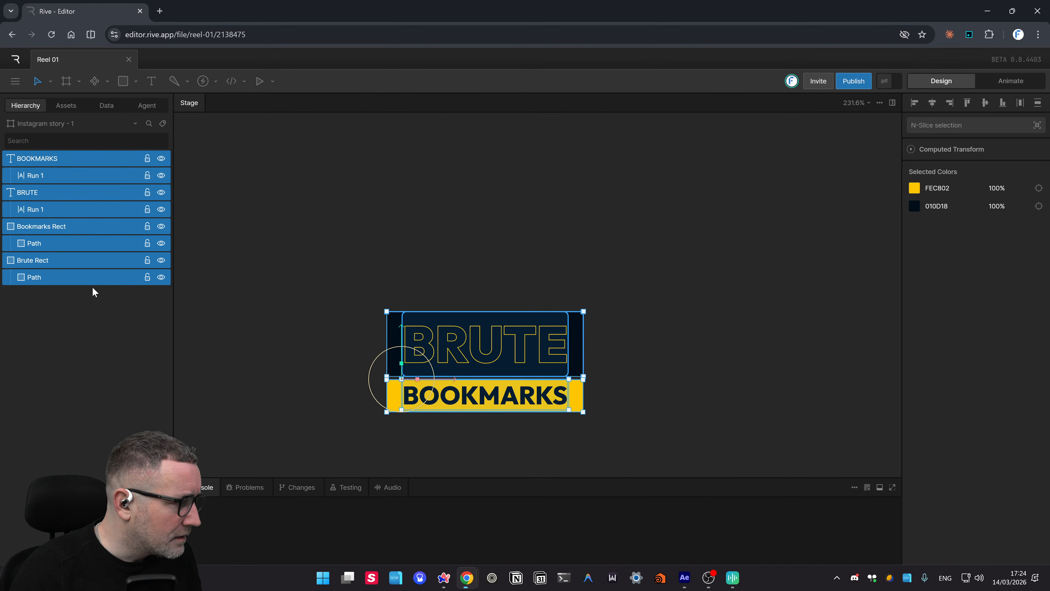
click(323, 577)
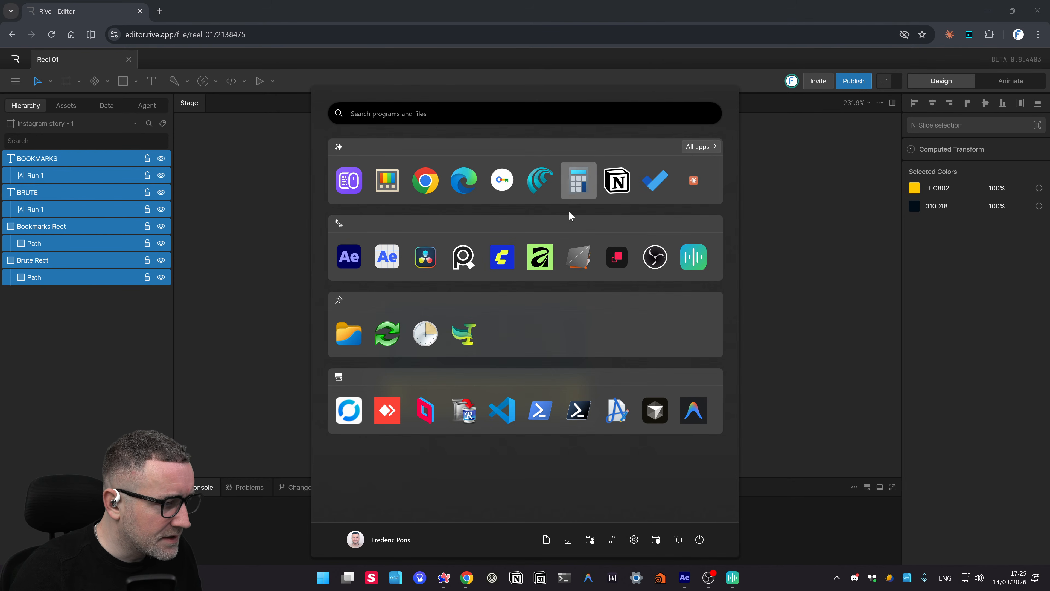
- Launch Affinity, create a blank 1280×800 Chrome WebStore document, and return to the Rive editor
click(526, 264)
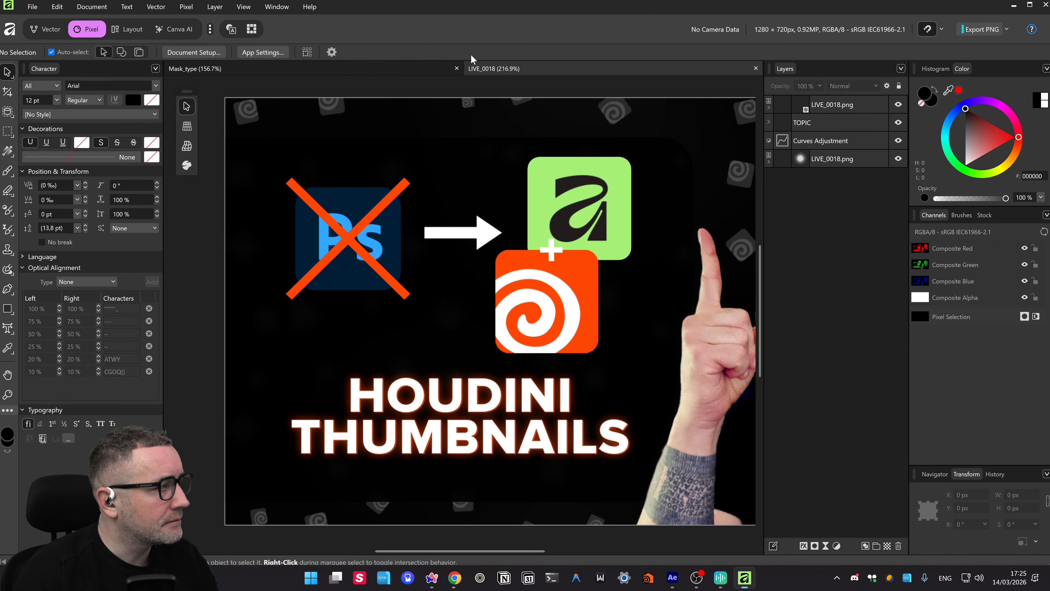
key(ctrl+n)
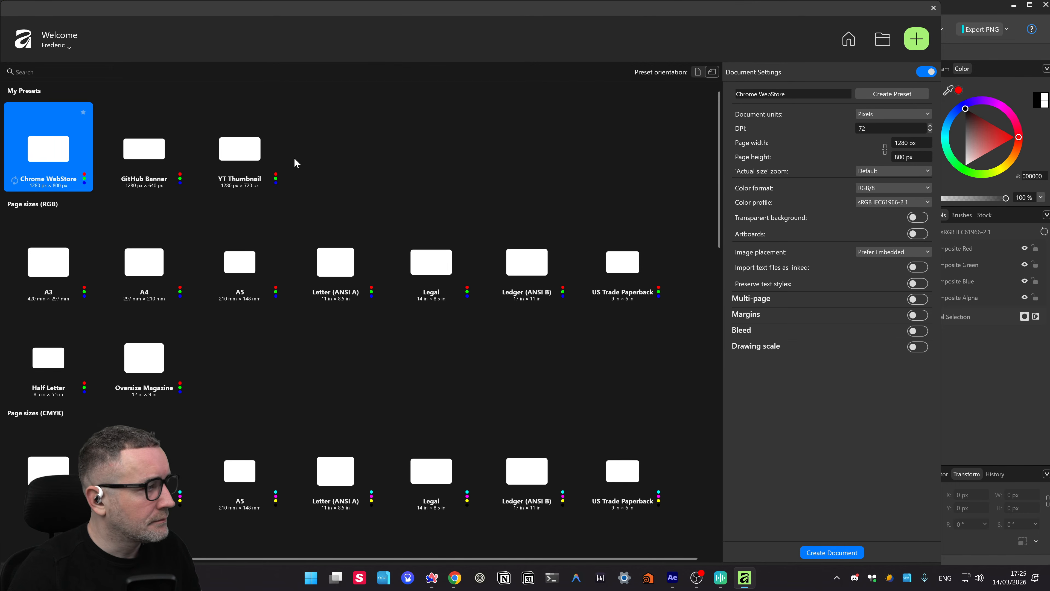
double_click(57, 155)
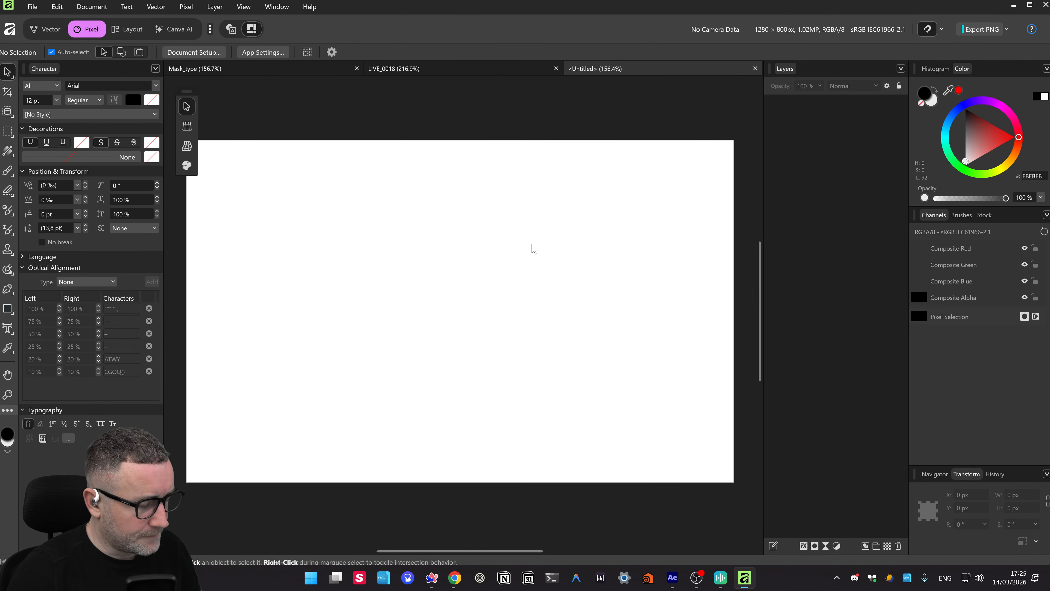
key(alt+Tab)
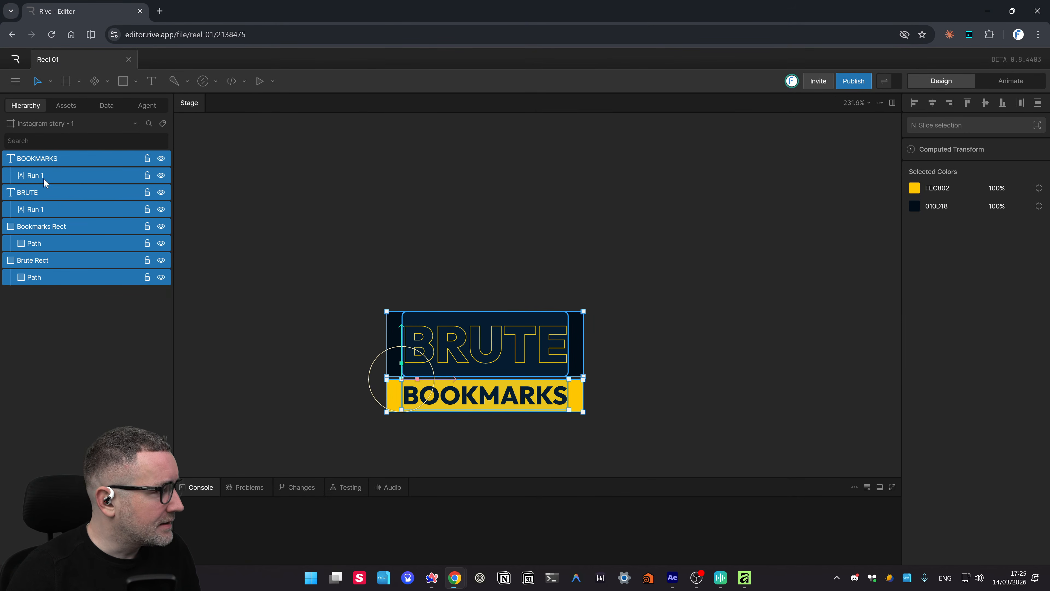
- Wrap the selected BRUTE and BOOKMARKS layers in a group, then undo the grouping
right_click(36, 160)
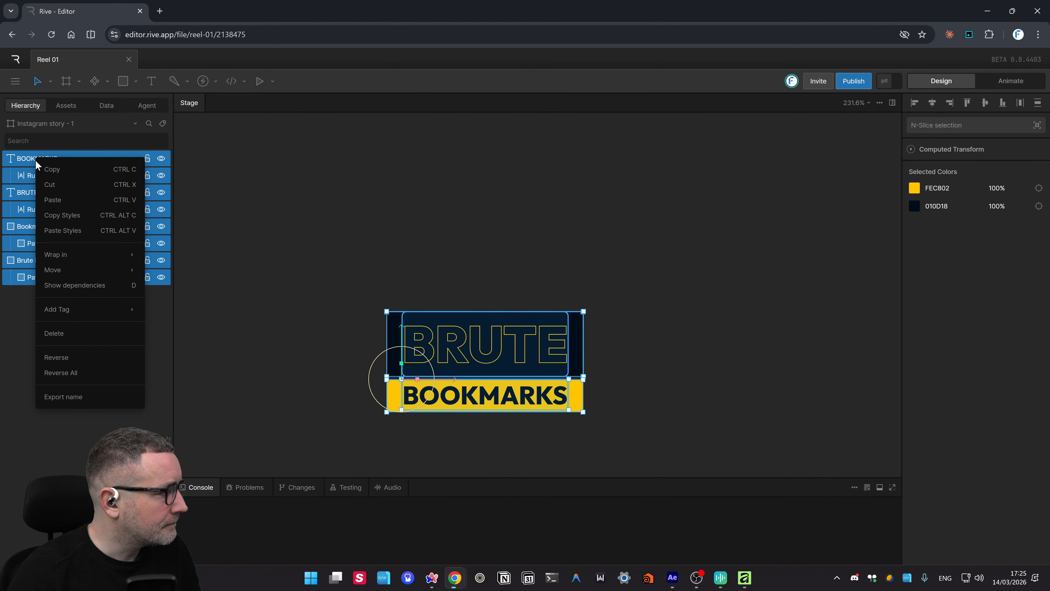
click(92, 250)
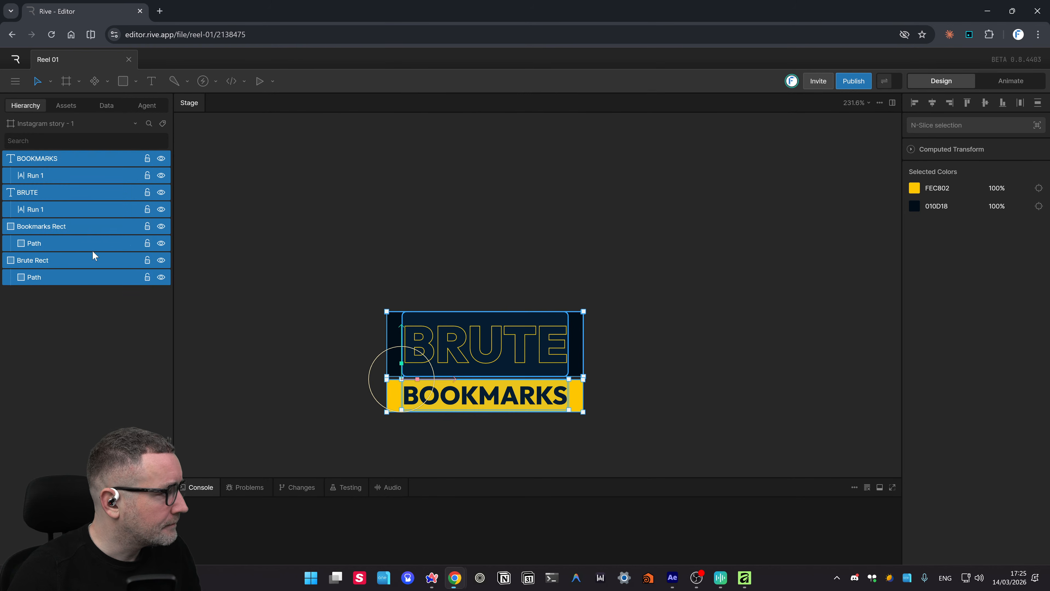
right_click(63, 157)
mouse_move(115, 252)
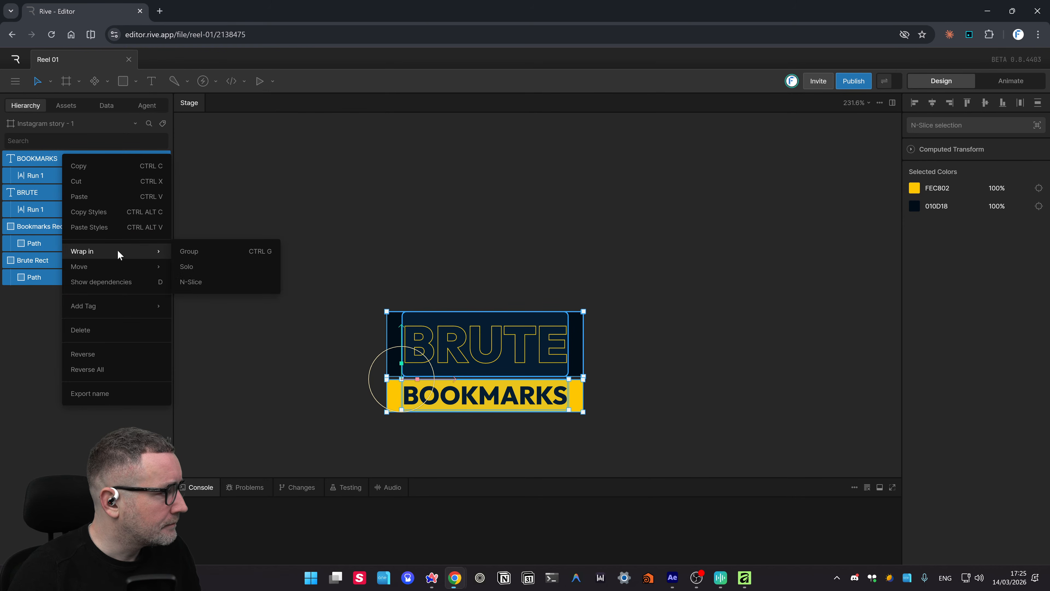
click(260, 251)
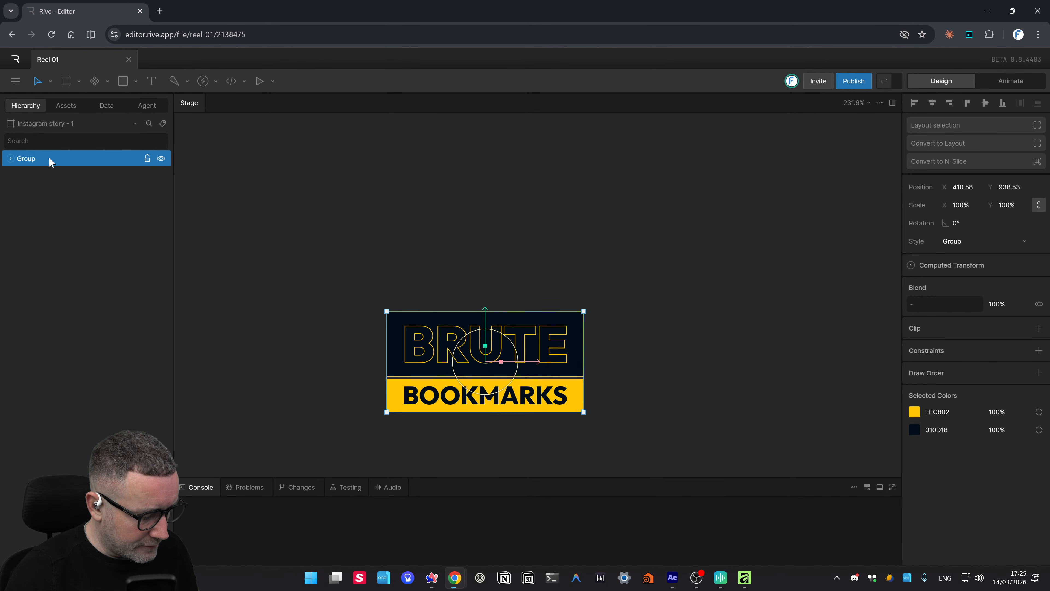
key(ctrl+shift+g)
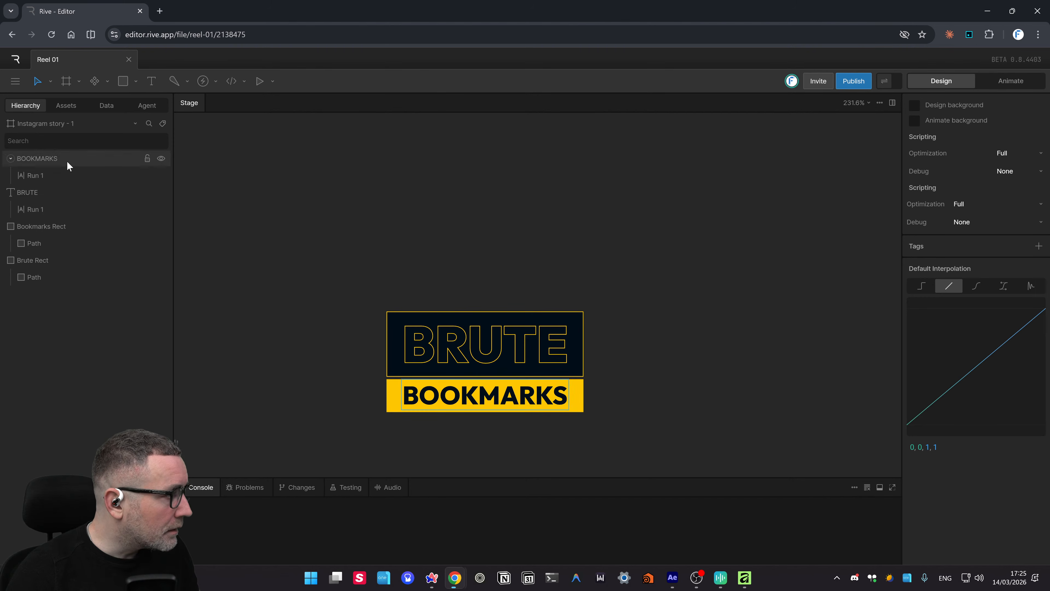
- Reselect all eight layers, mark their names for export, and view the Assets panel
click(66, 160)
shift+click(53, 276)
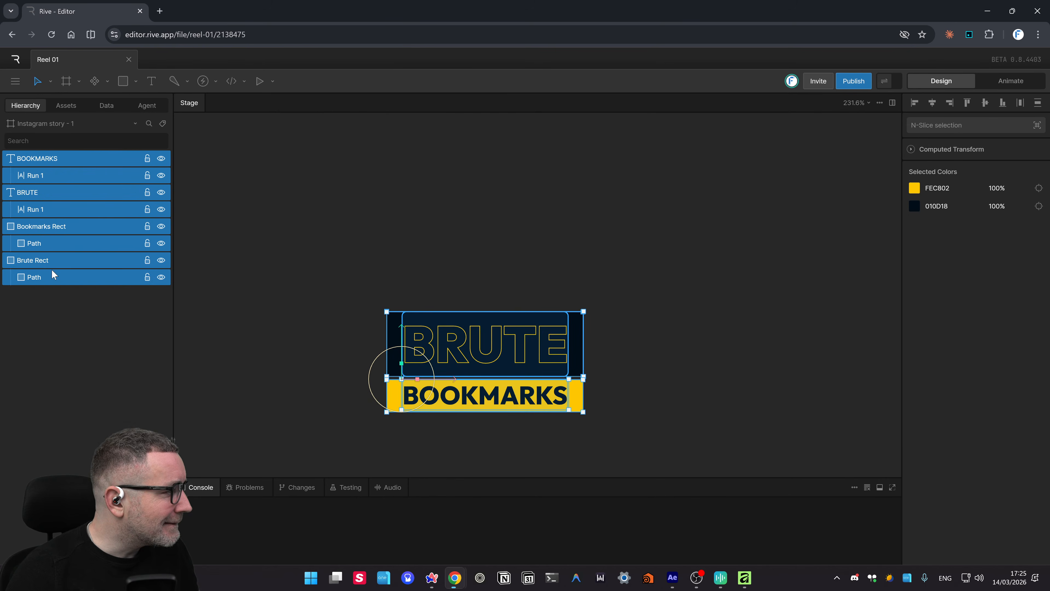
right_click(52, 267)
mouse_move(114, 369)
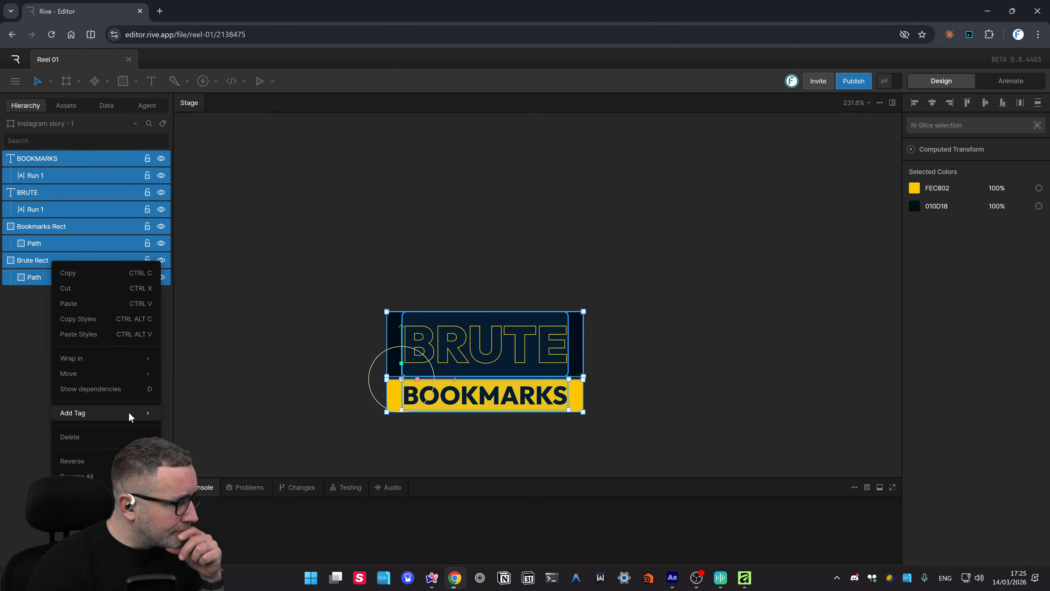
click(112, 511)
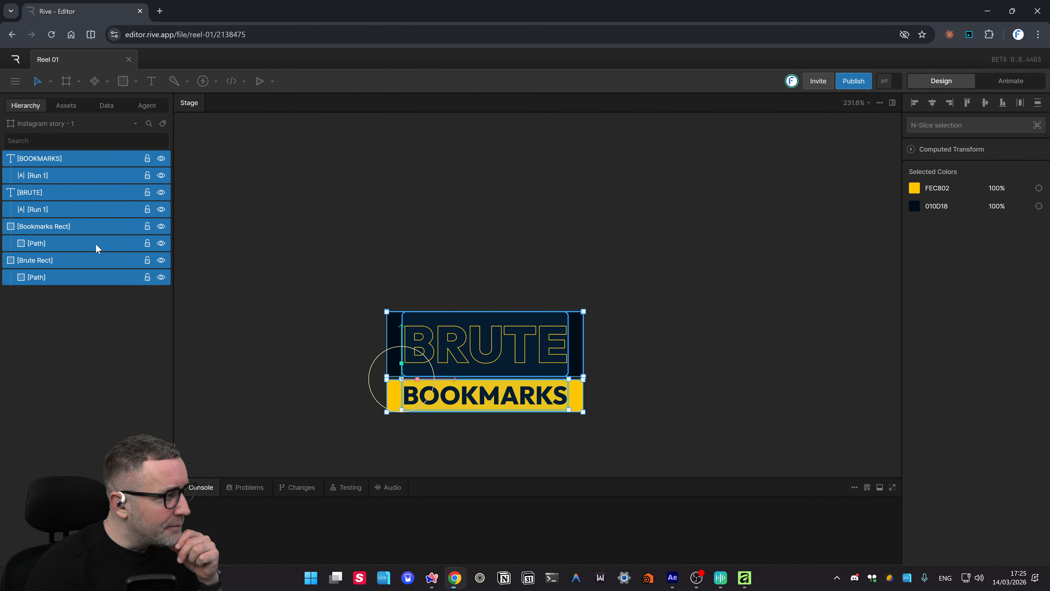
click(61, 104)
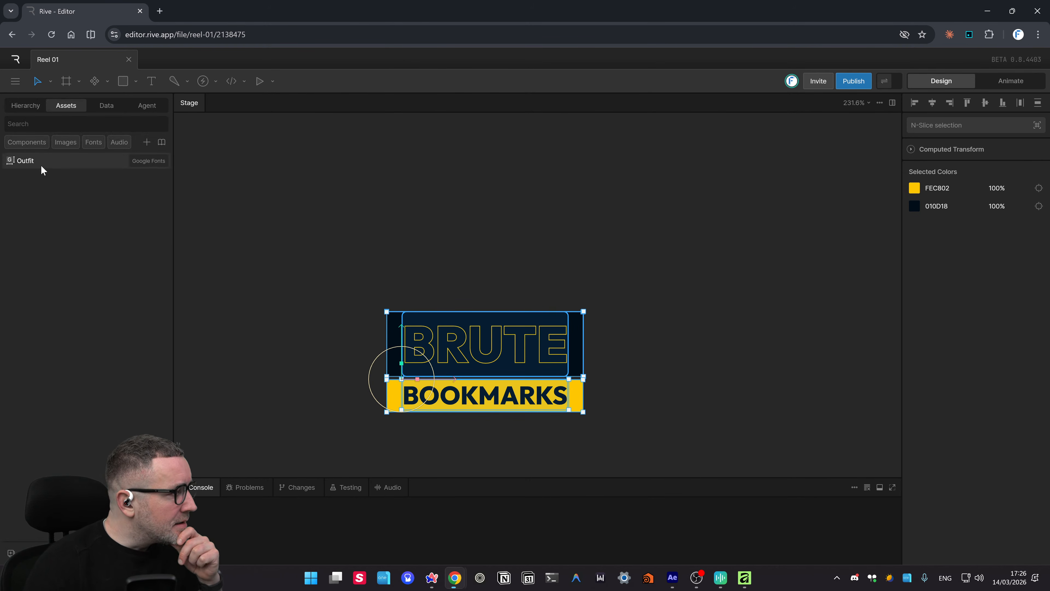
- Browse the Data and Agent panels, then return to the Hierarchy
click(105, 106)
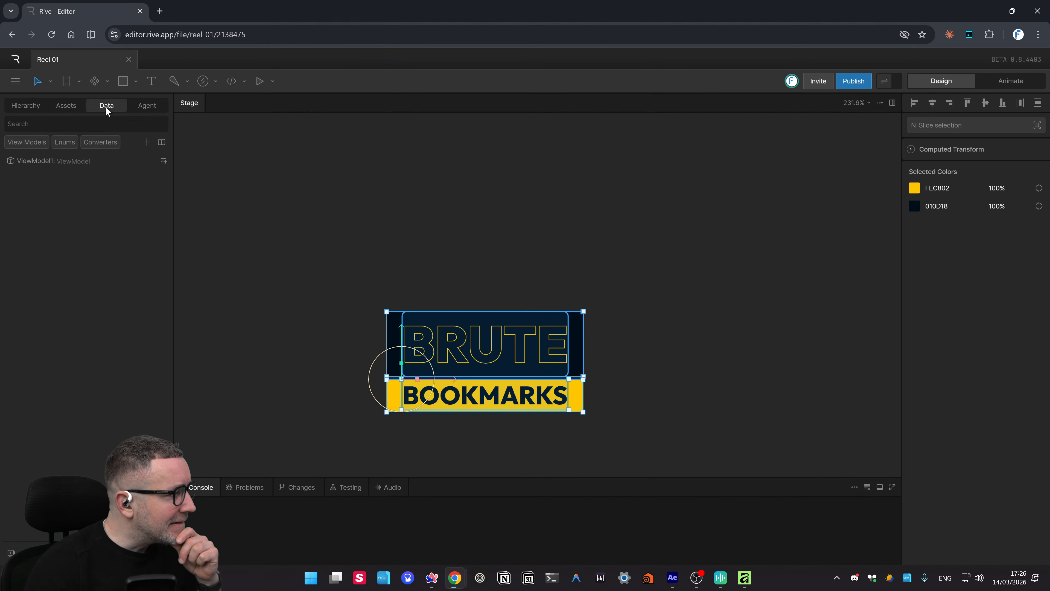
click(148, 107)
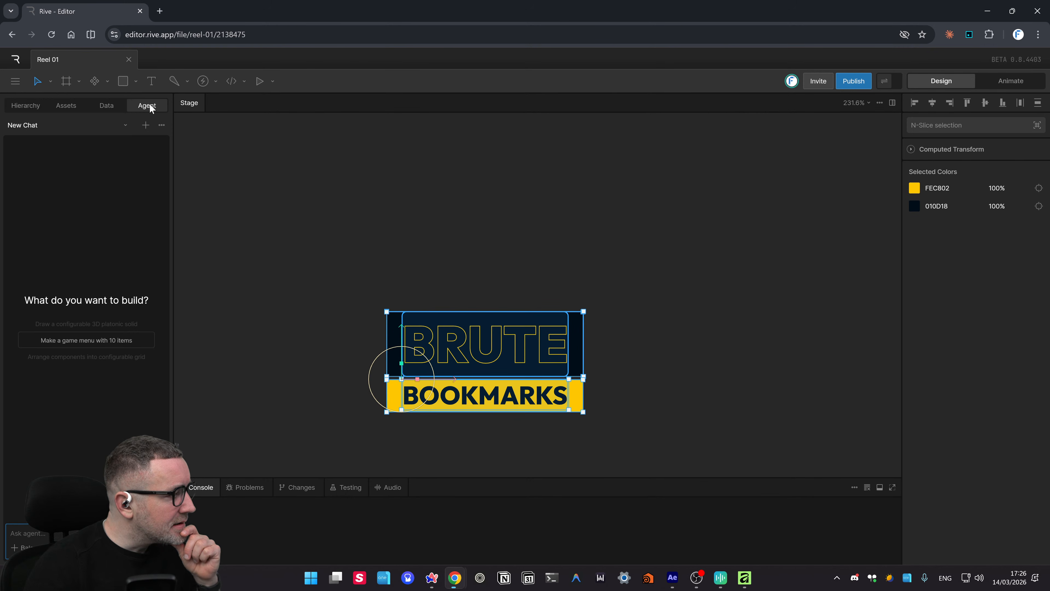
click(19, 109)
- Export the file for runtime from the main menu
click(16, 82)
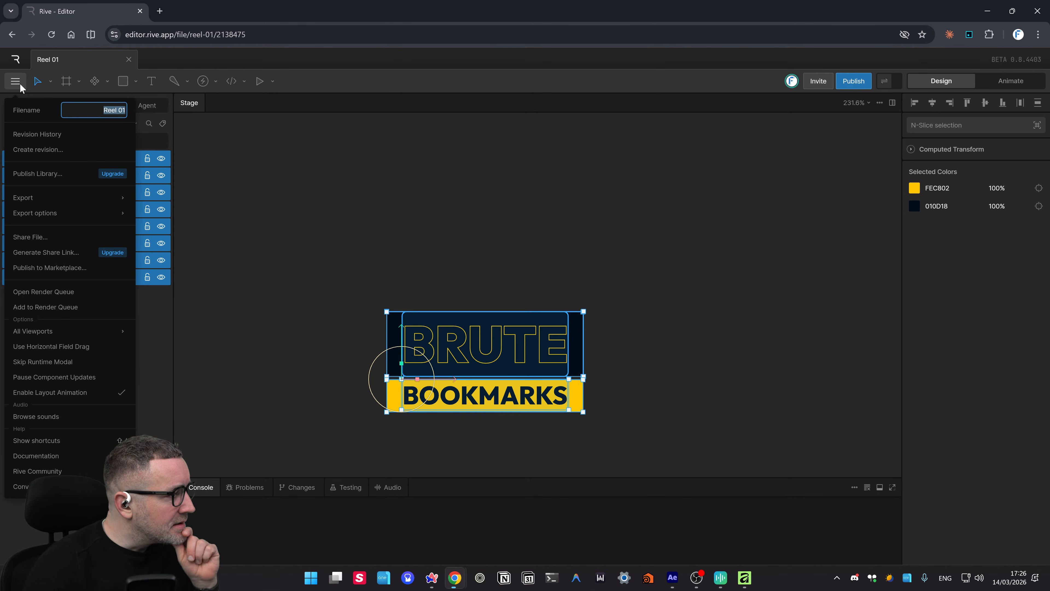
click(40, 196)
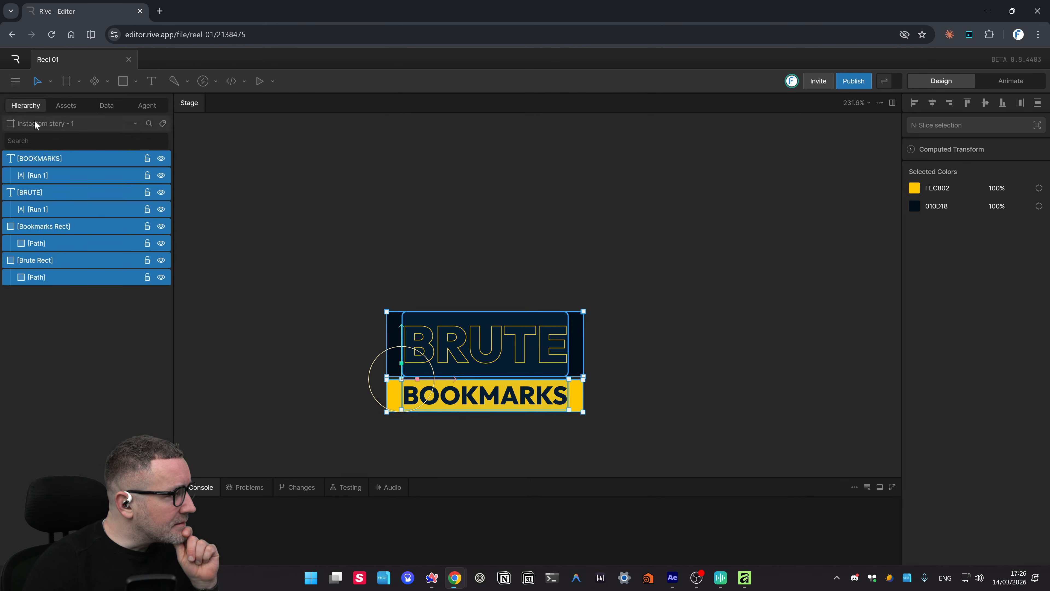
click(17, 83)
mouse_move(94, 214)
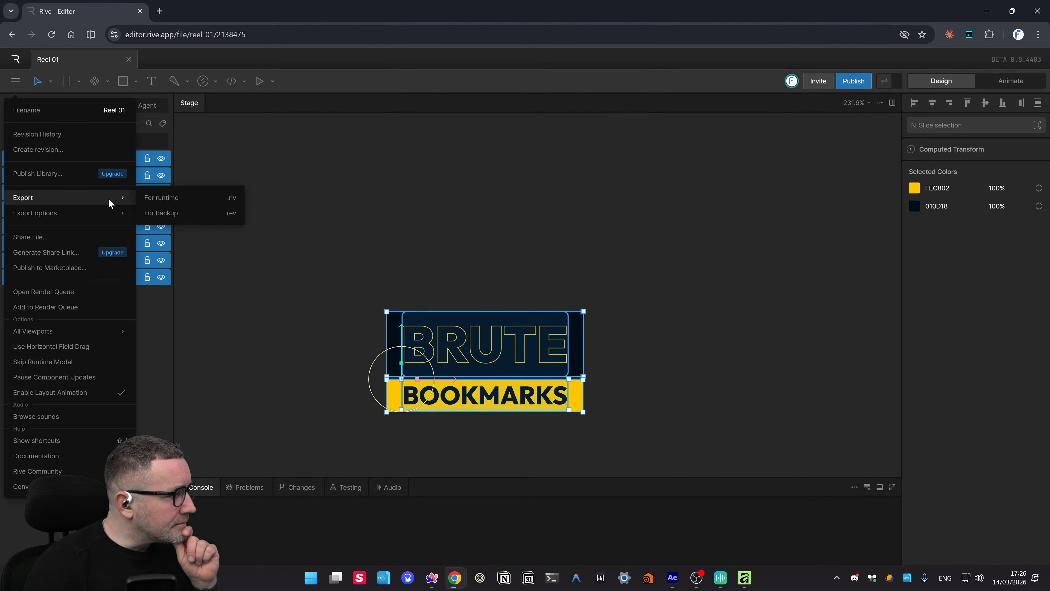
click(174, 195)
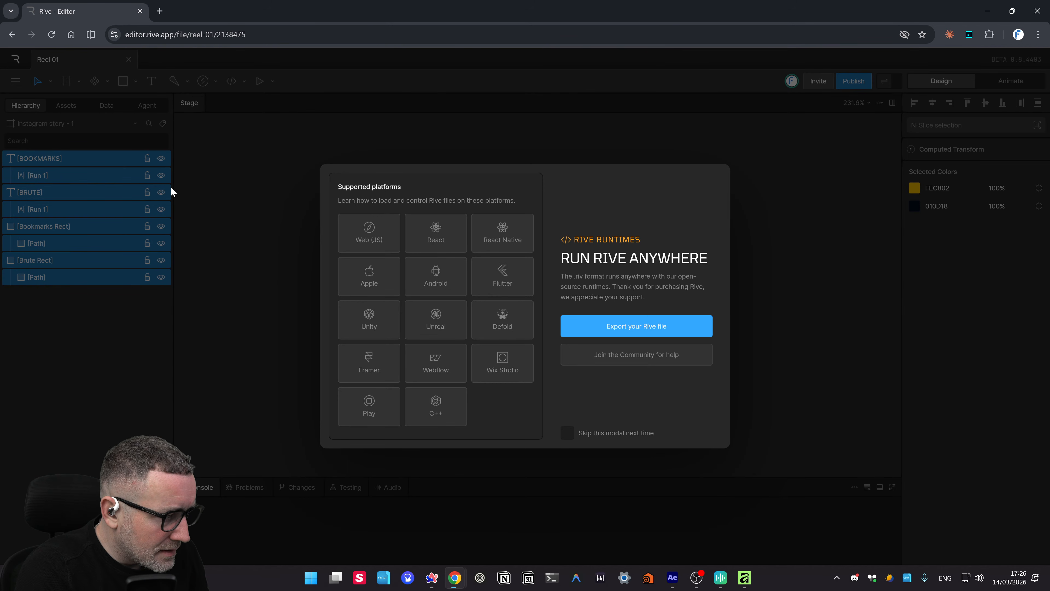
- Preview the Play platform's documentation, then dismiss the Run Rive Anywhere window
click(382, 404)
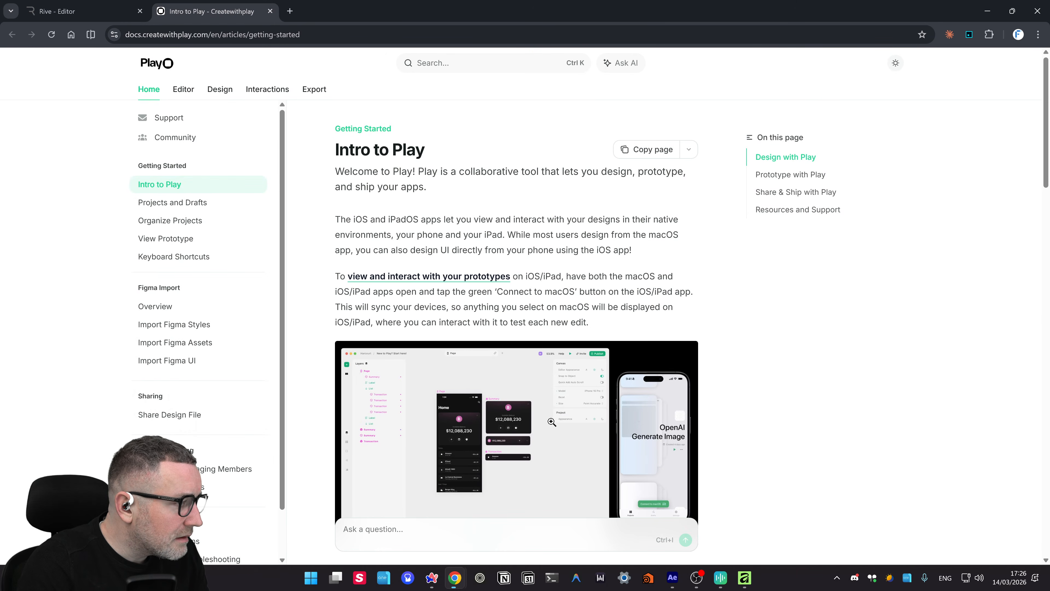
click(270, 11)
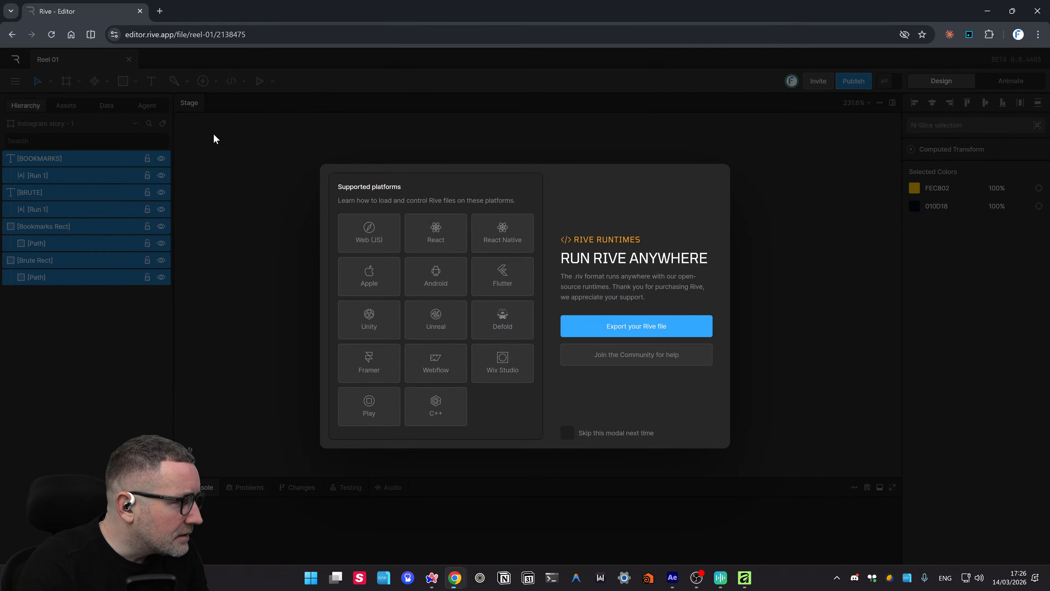
click(830, 297)
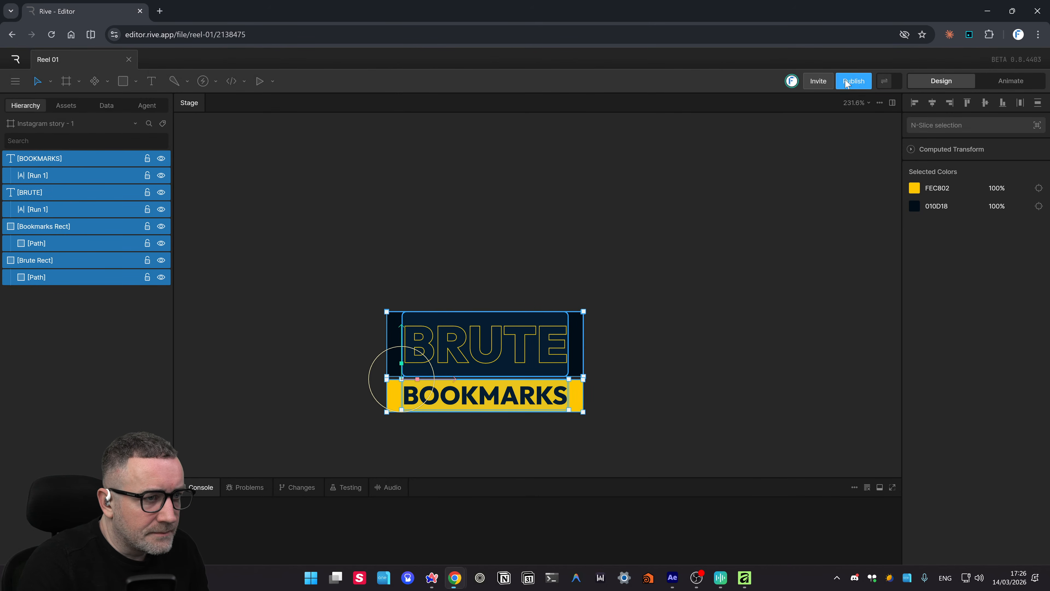
- In the Publish to Marketplace dialog, set the post's animation to Timeline 1
click(853, 81)
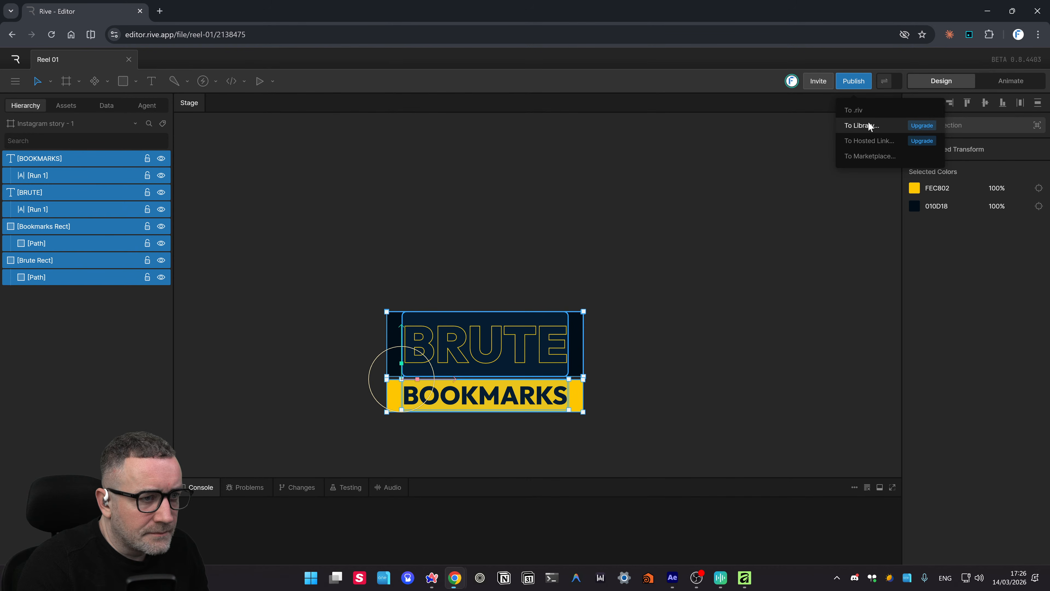
click(875, 156)
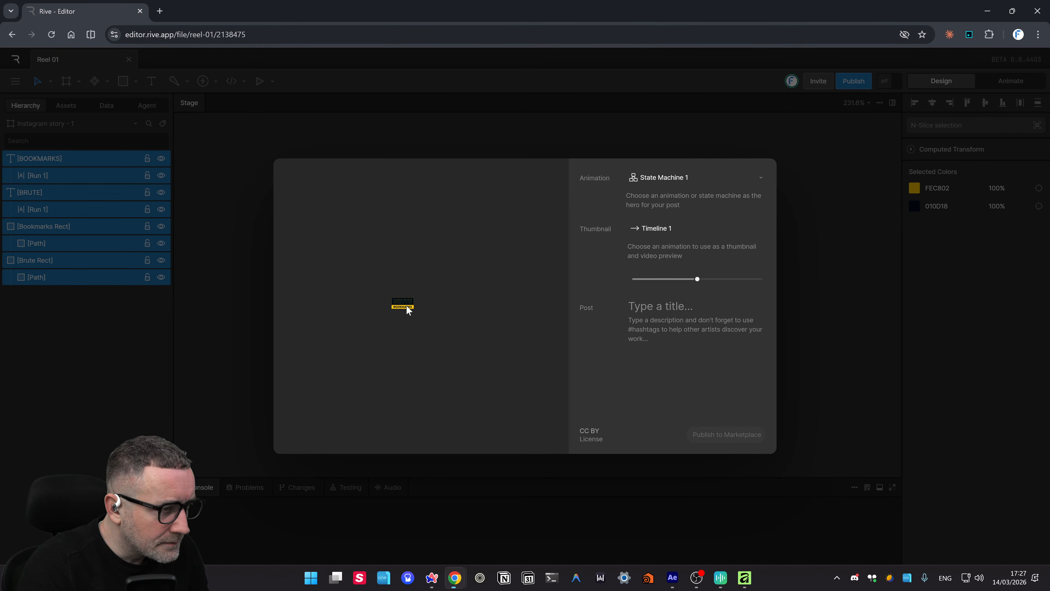
click(676, 176)
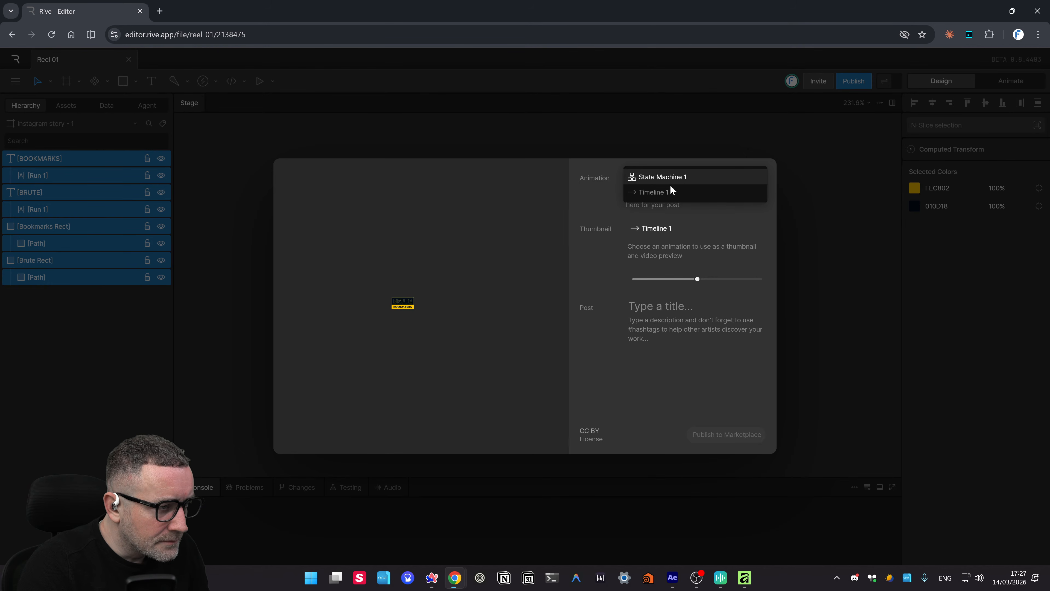
click(671, 188)
- Scrub the thumbnail preview frame and close the publish dialog without publishing
click(664, 179)
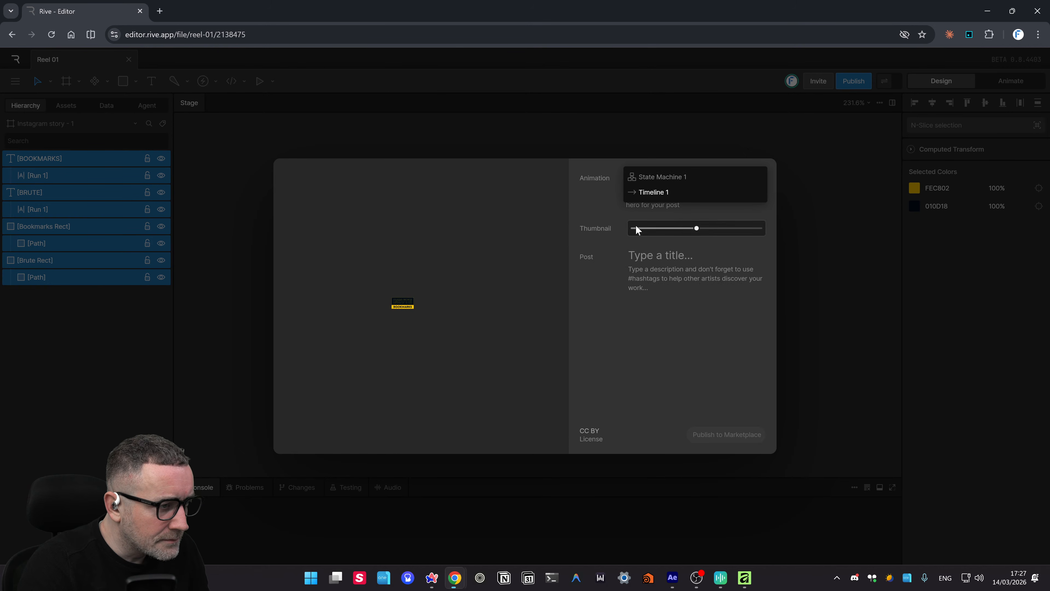
drag(696, 228, 634, 231)
click(653, 254)
click(810, 393)
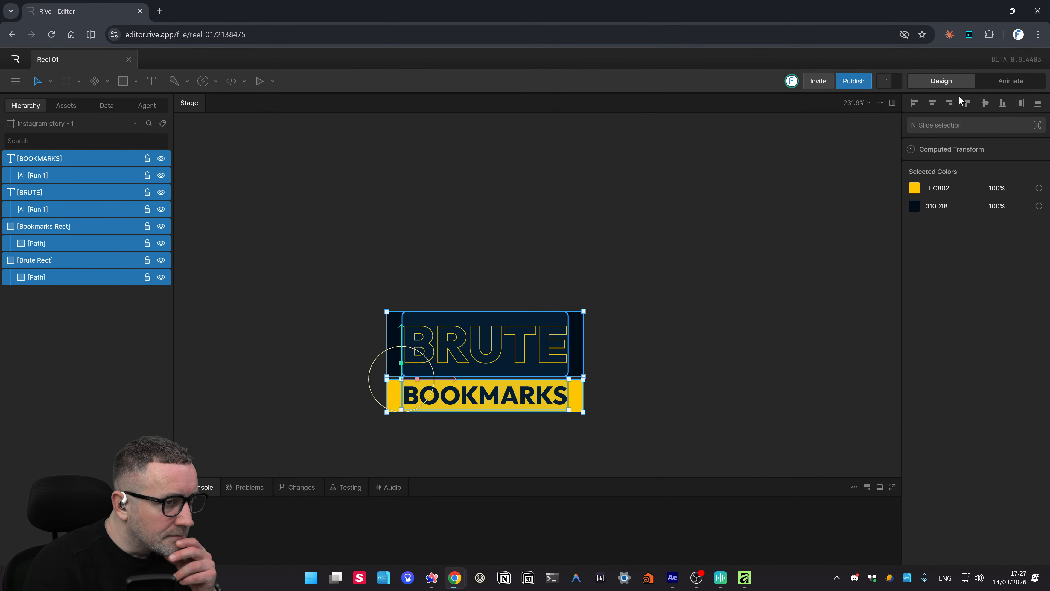
click(884, 83)
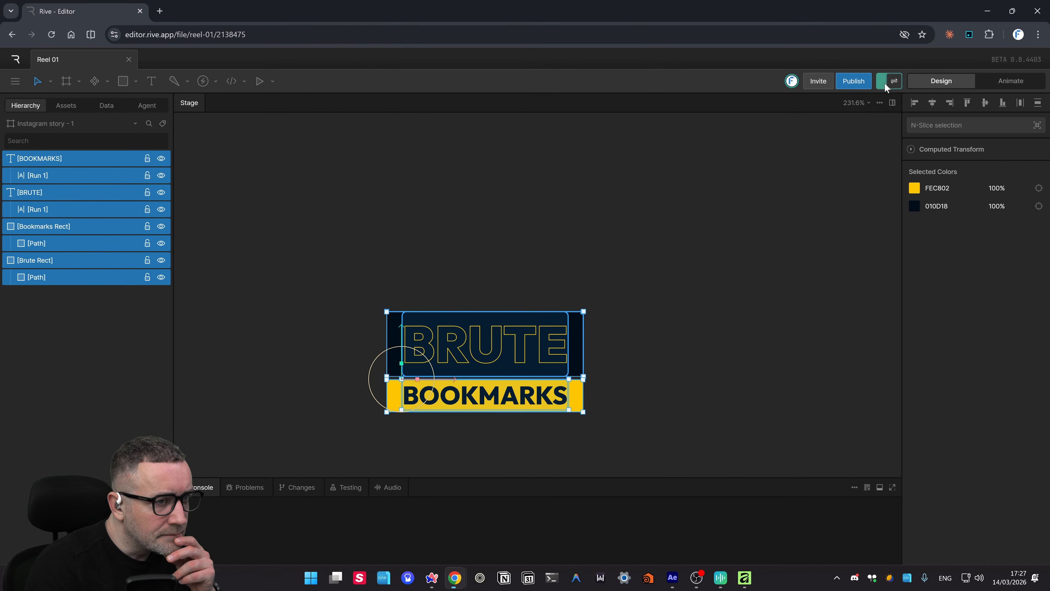
click(891, 82)
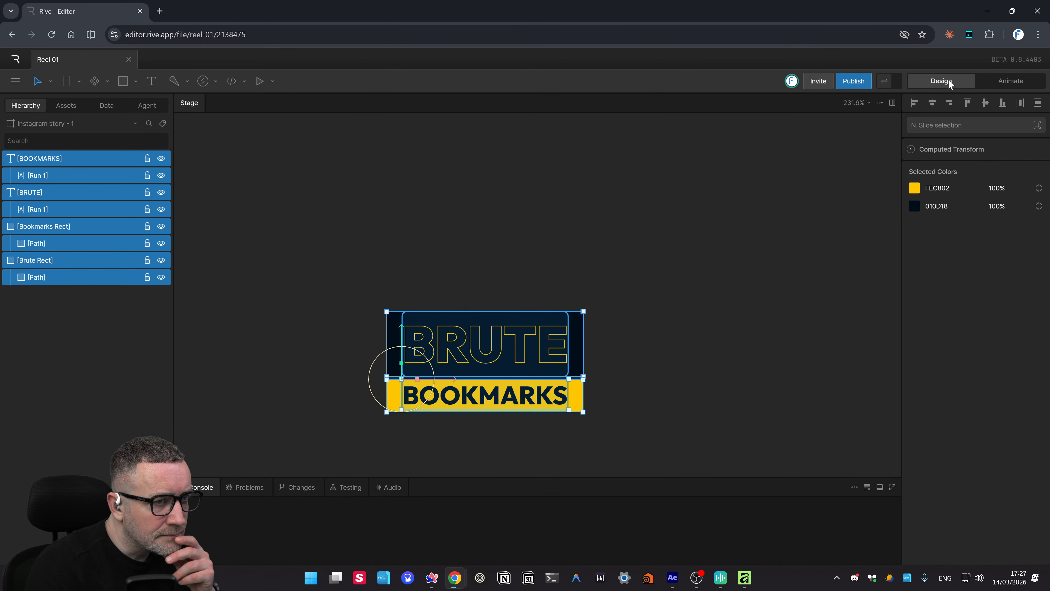
click(1021, 78)
click(927, 83)
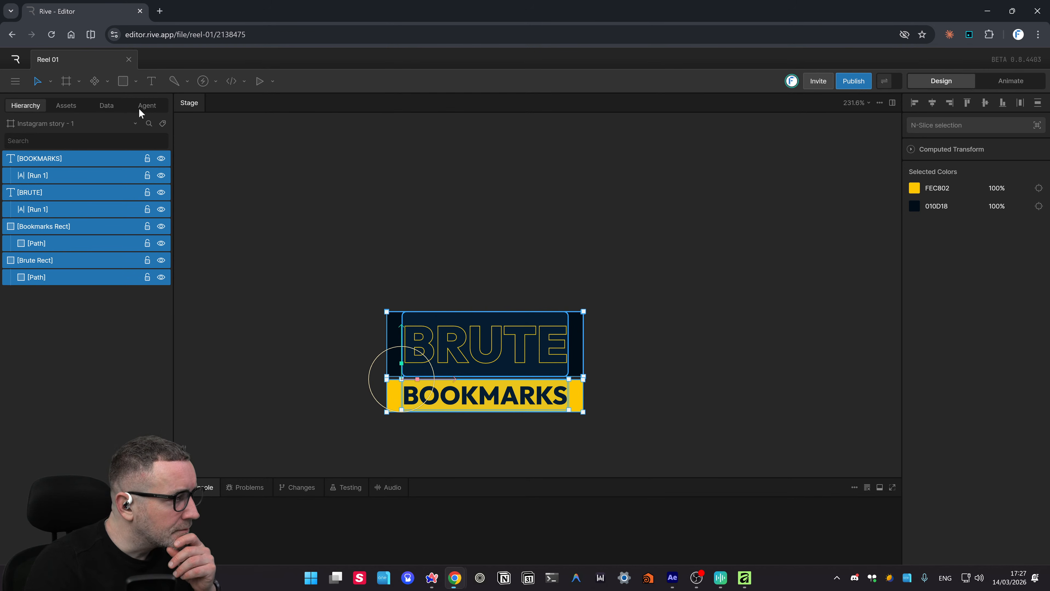
click(14, 82)
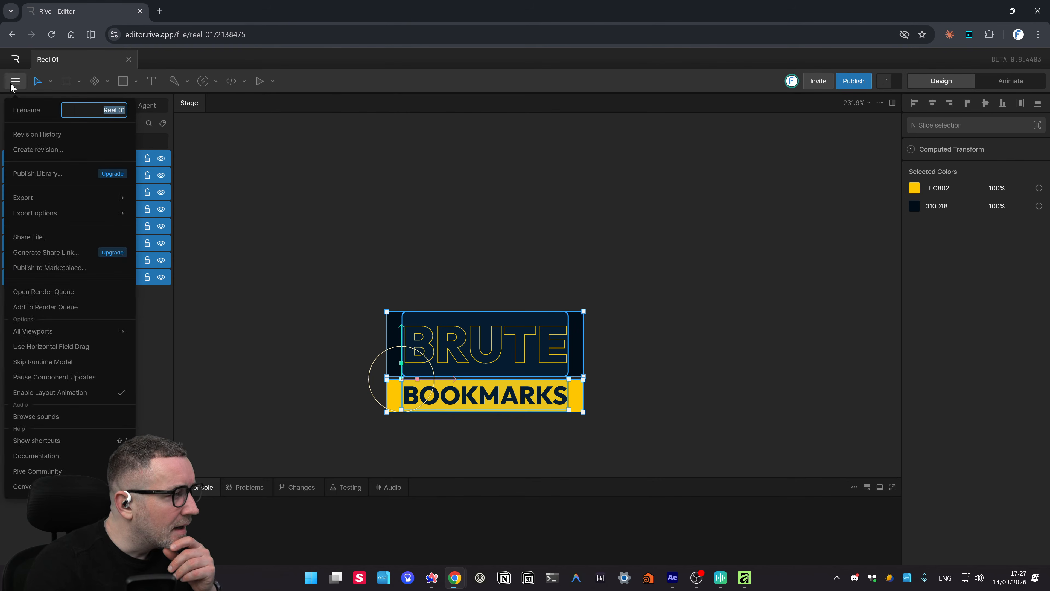
mouse_move(80, 214)
click(172, 206)
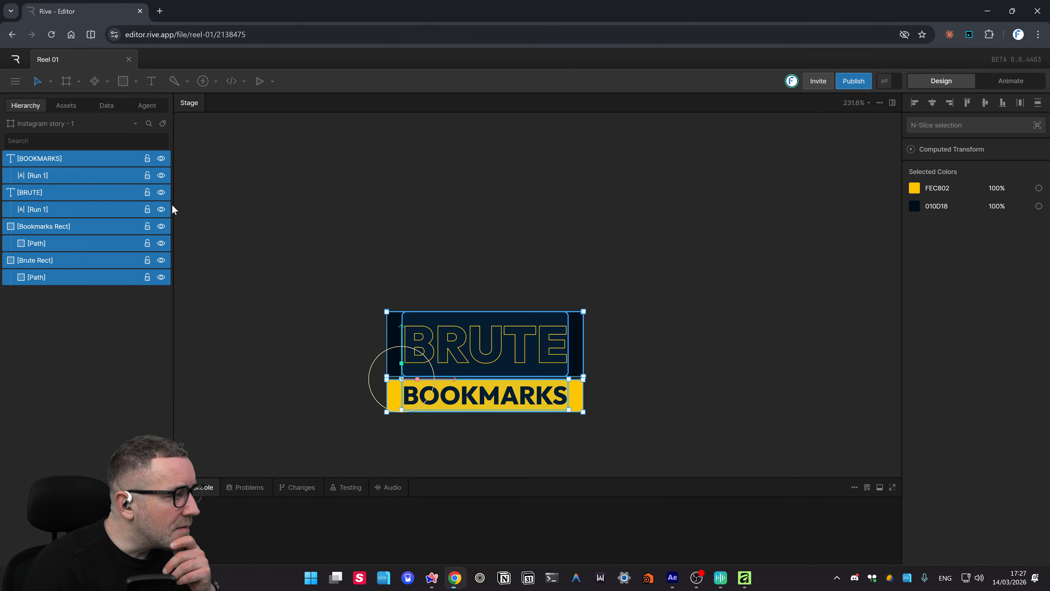
click(15, 81)
mouse_move(70, 215)
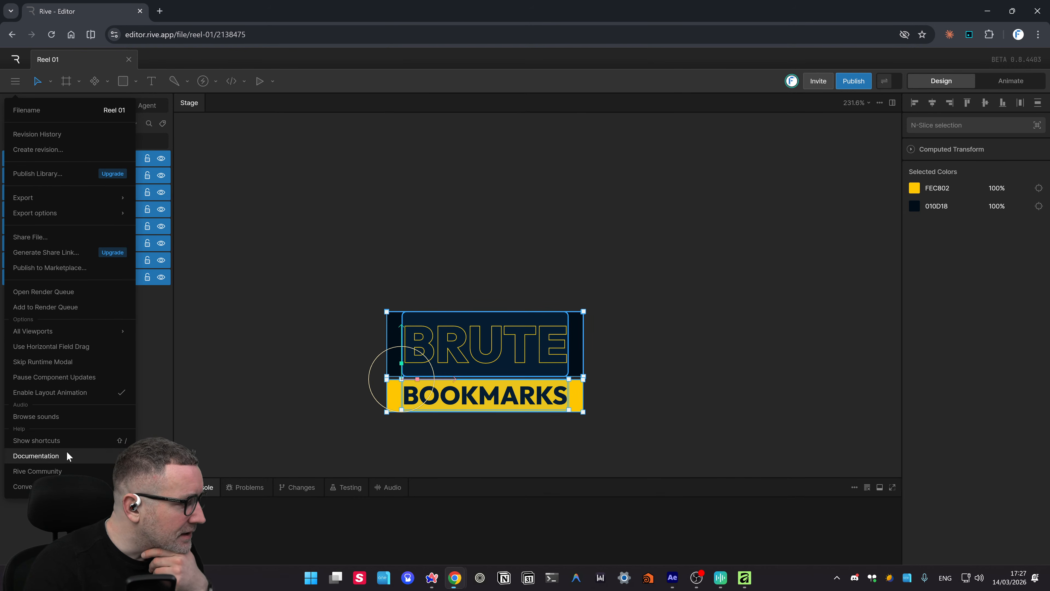
mouse_move(39, 195)
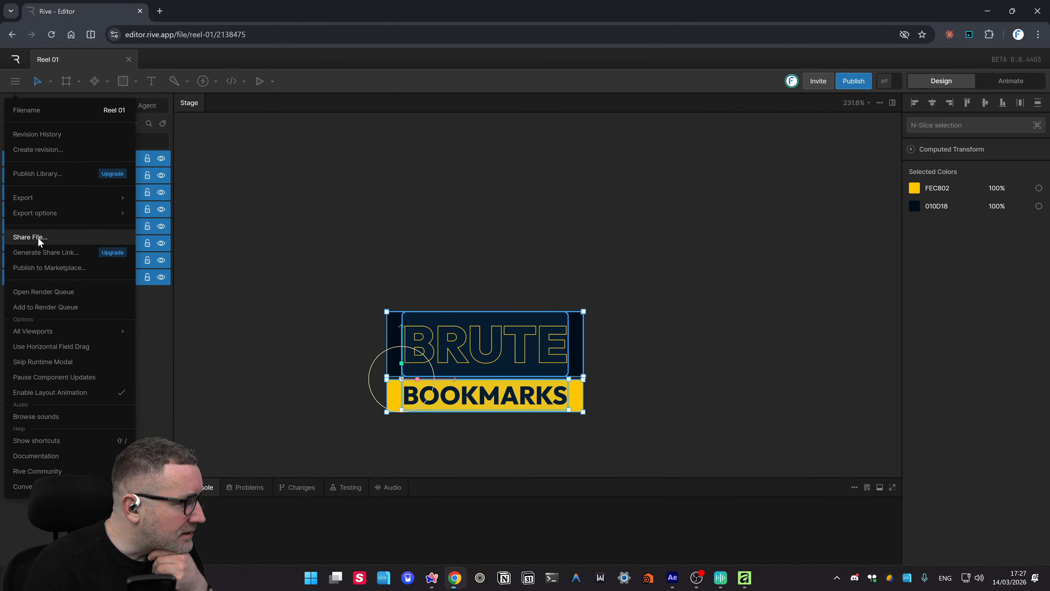
key(Escape)
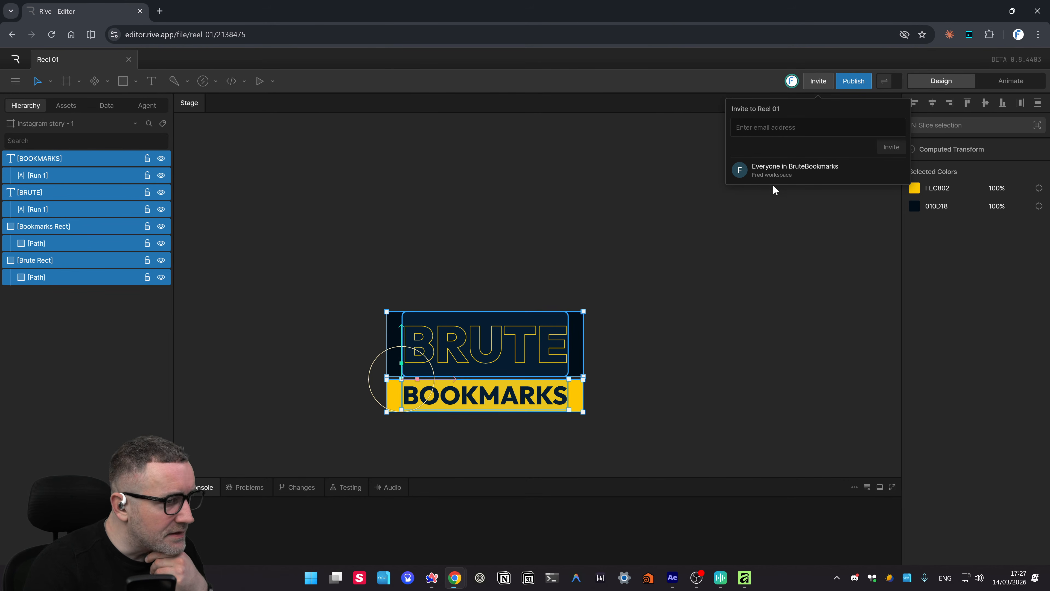
key(Escape)
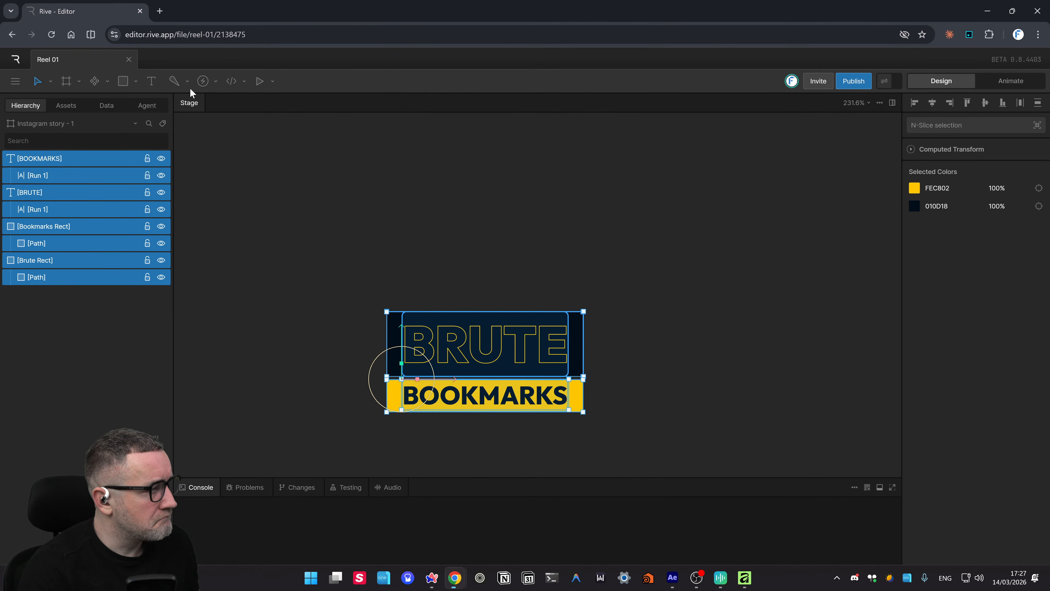
click(215, 82)
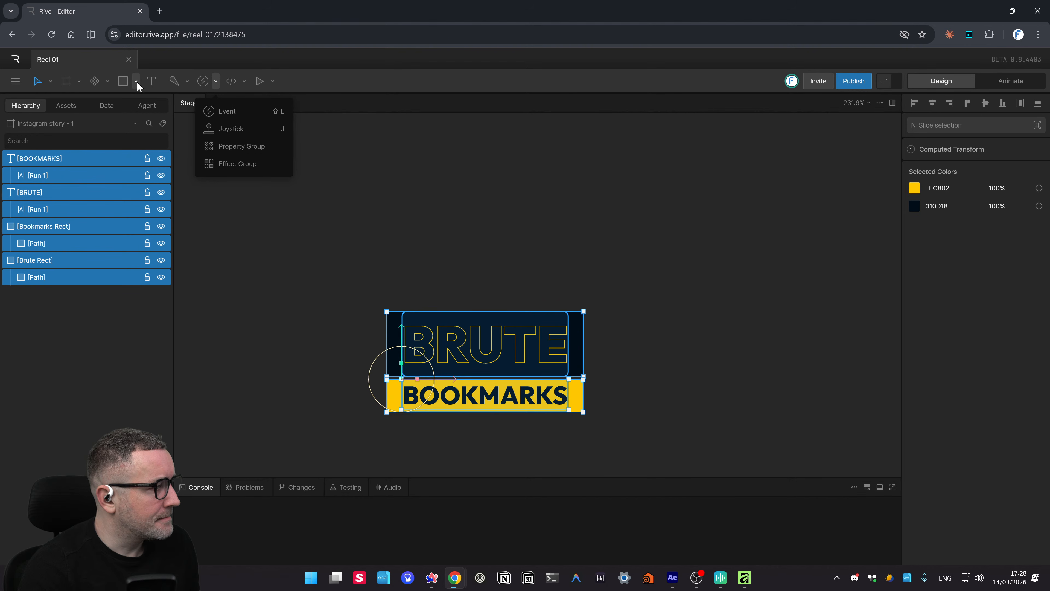
click(14, 83)
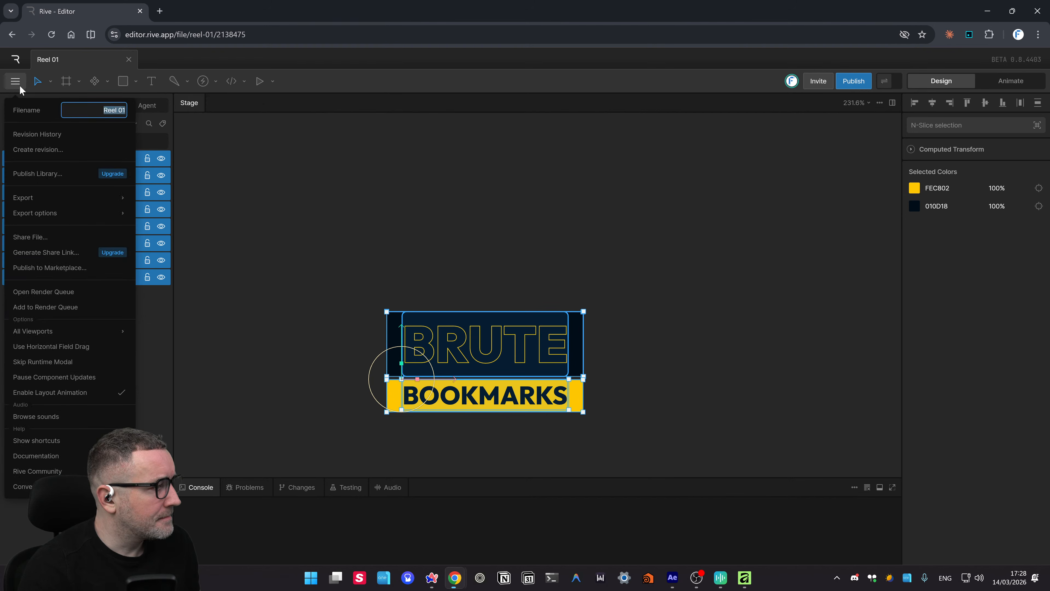
click(410, 75)
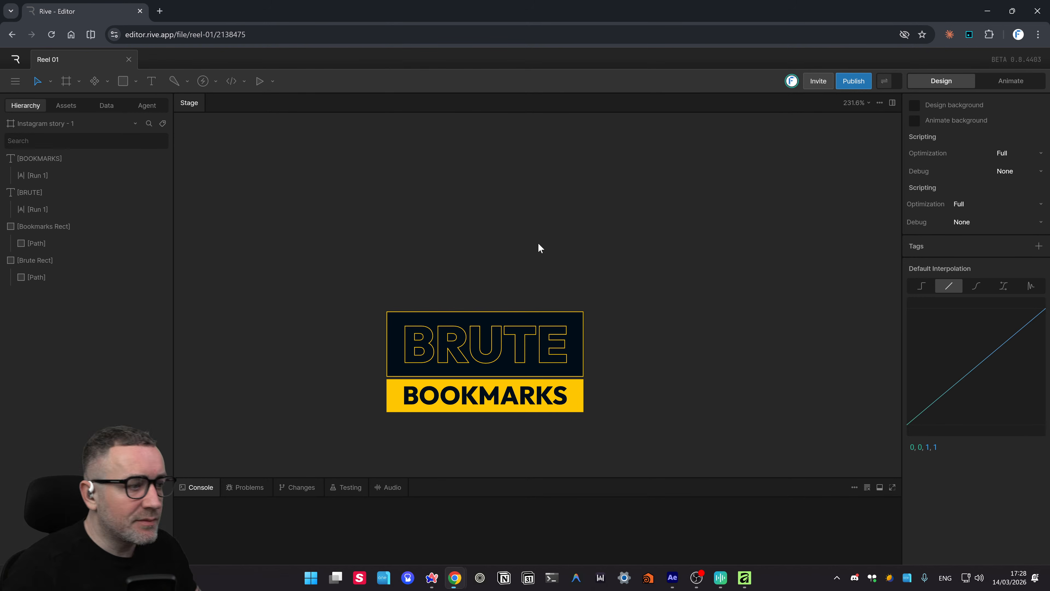
drag(717, 303, 691, 234)
drag(747, 304, 704, 283)
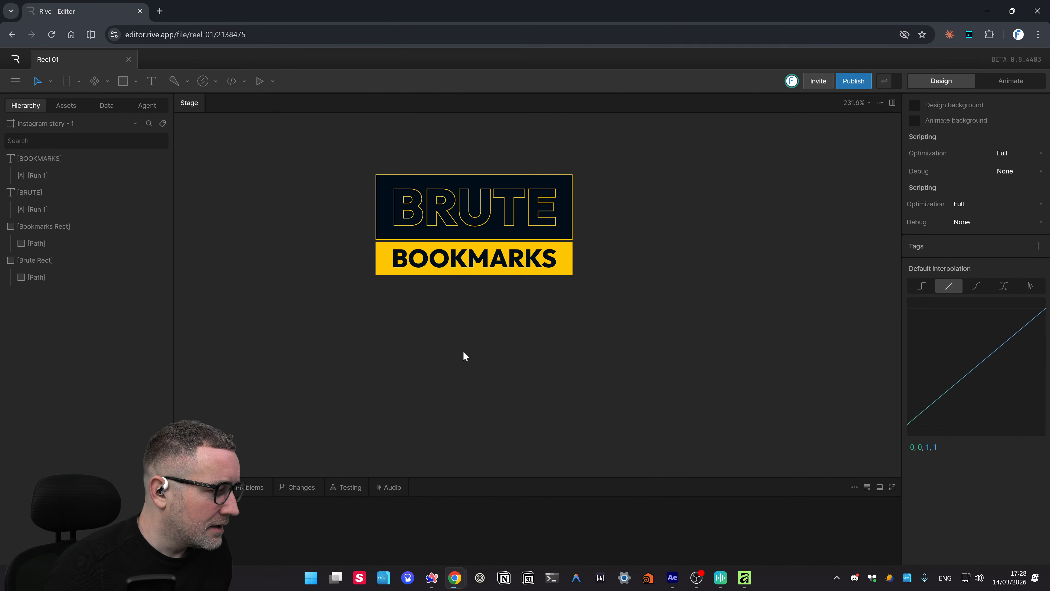
- In Animate mode, inspect State Machine 1's nodes and briefly play and stop it
click(1017, 85)
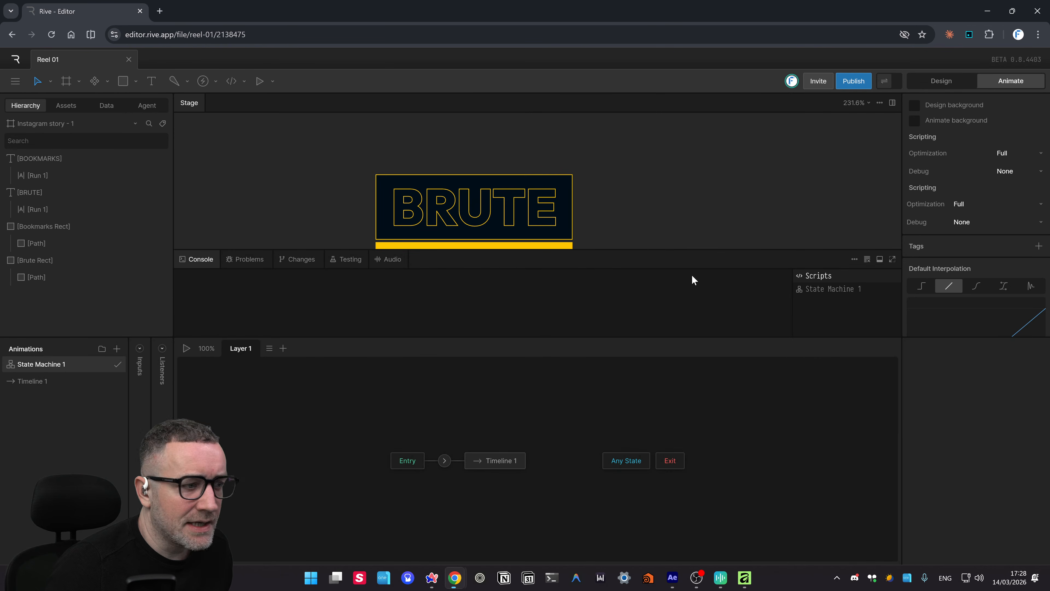
click(415, 460)
click(449, 460)
click(497, 458)
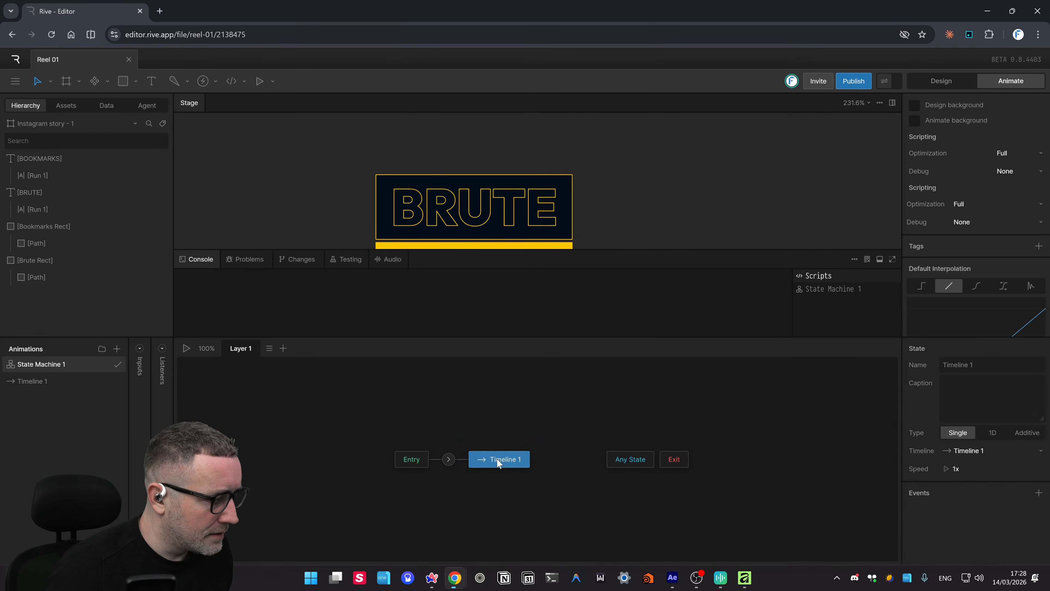
click(638, 459)
click(673, 459)
click(630, 460)
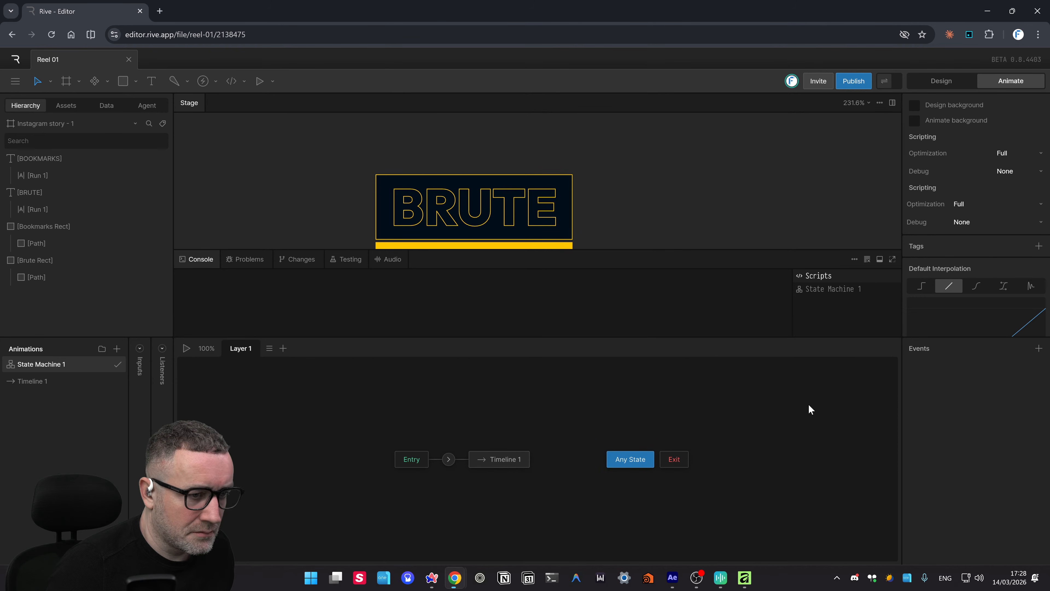
click(187, 348)
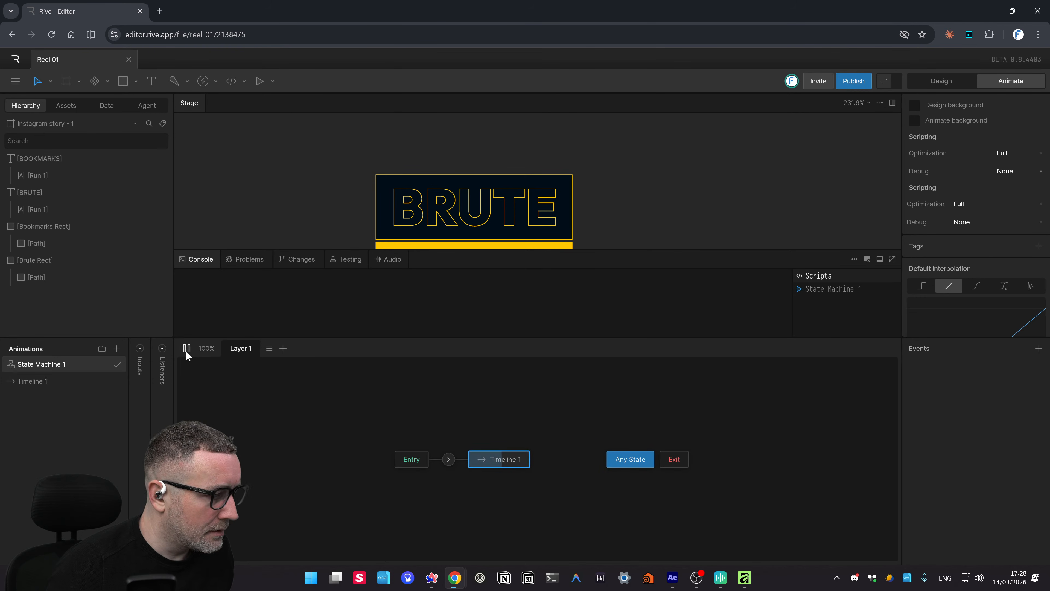
click(187, 348)
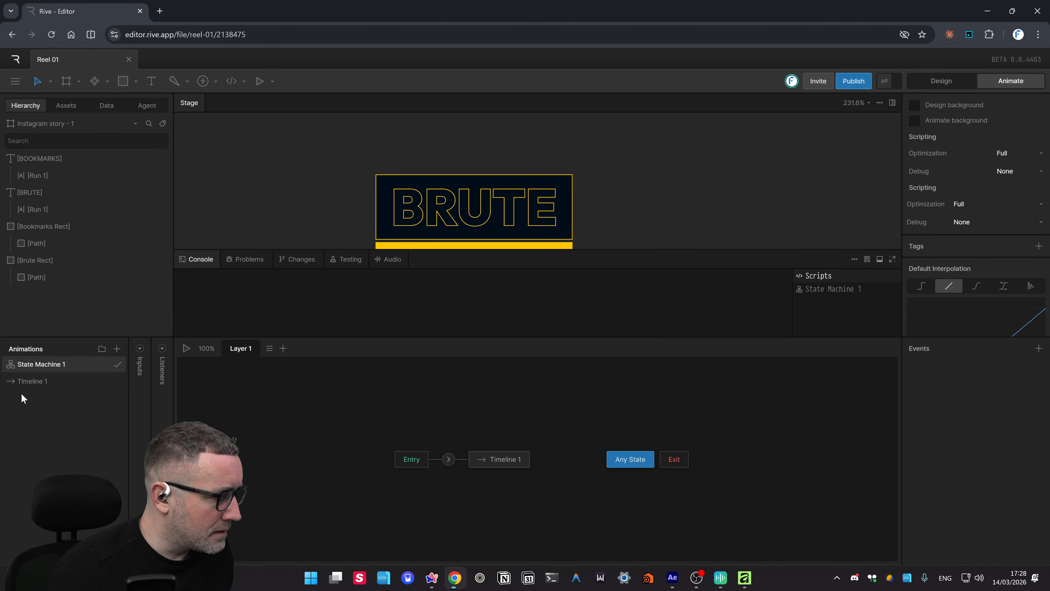
- Add a Timeline 2, delete it again, and open Timeline 1 for editing
click(118, 351)
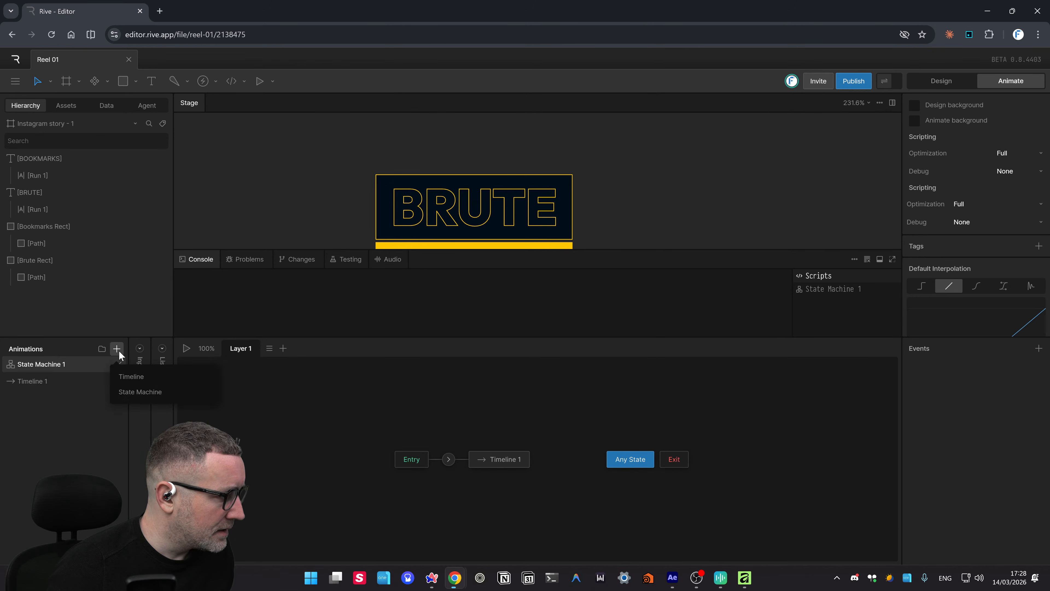
click(130, 376)
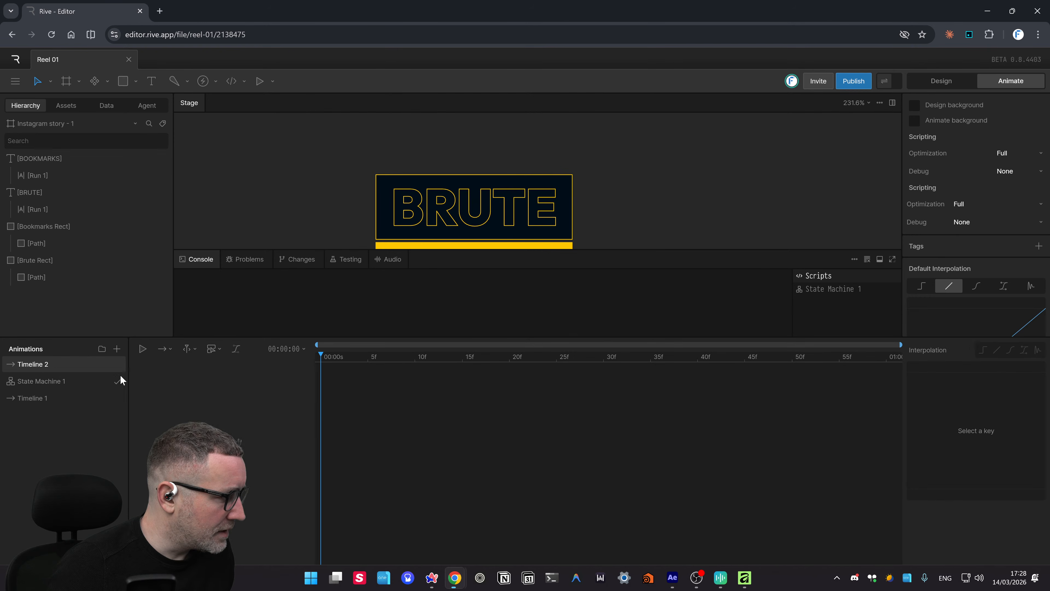
click(44, 377)
click(40, 367)
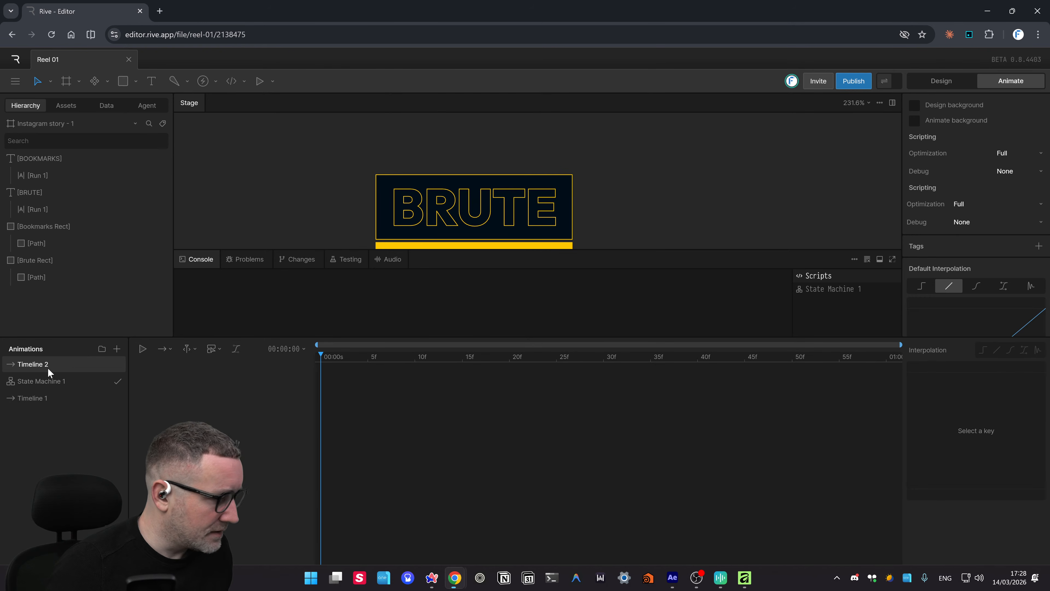
click(56, 377)
click(47, 366)
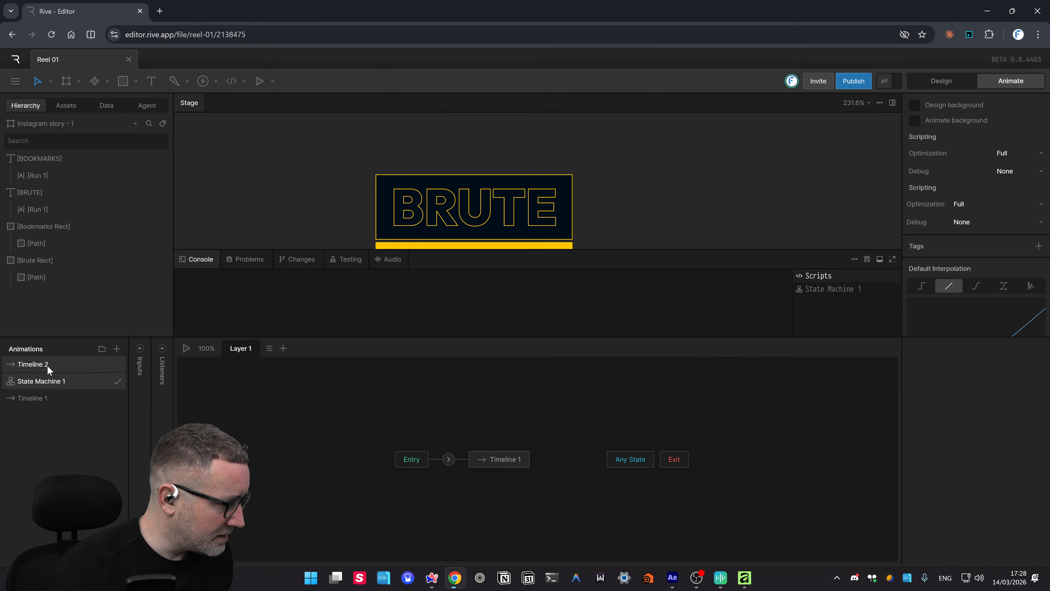
right_click(47, 366)
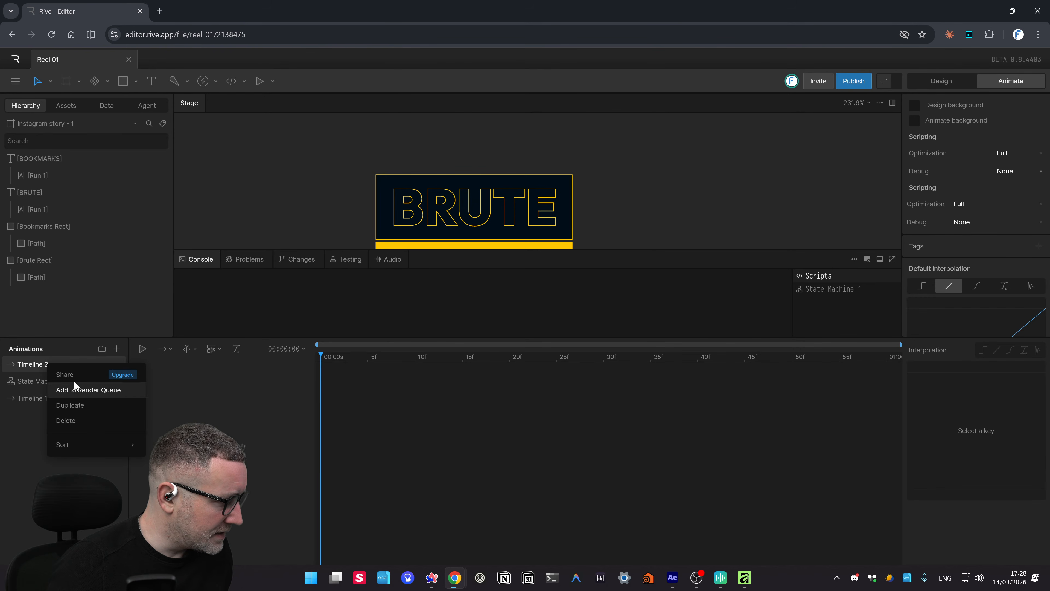
click(78, 421)
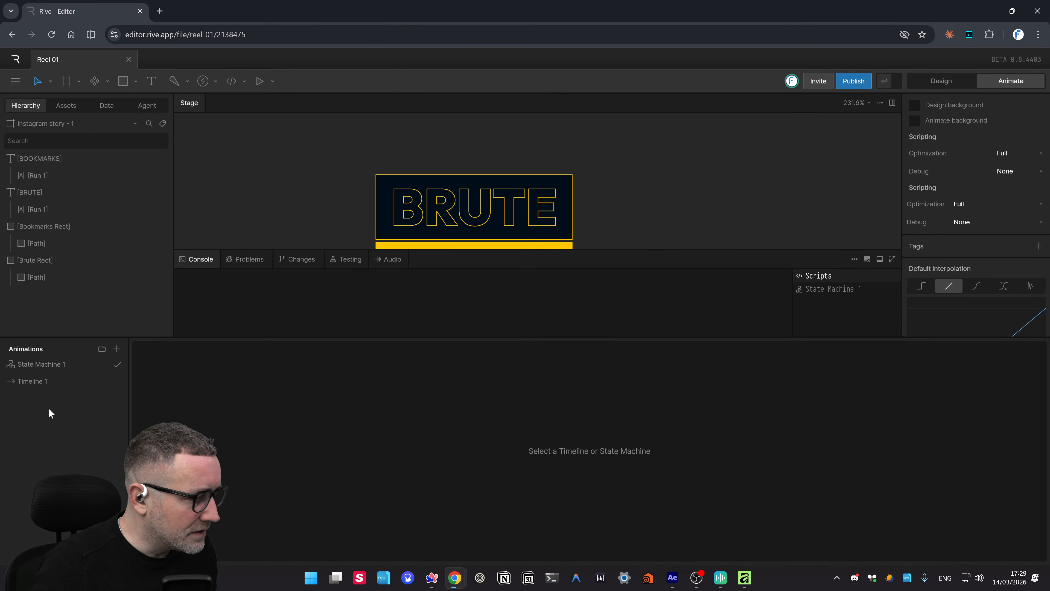
click(37, 380)
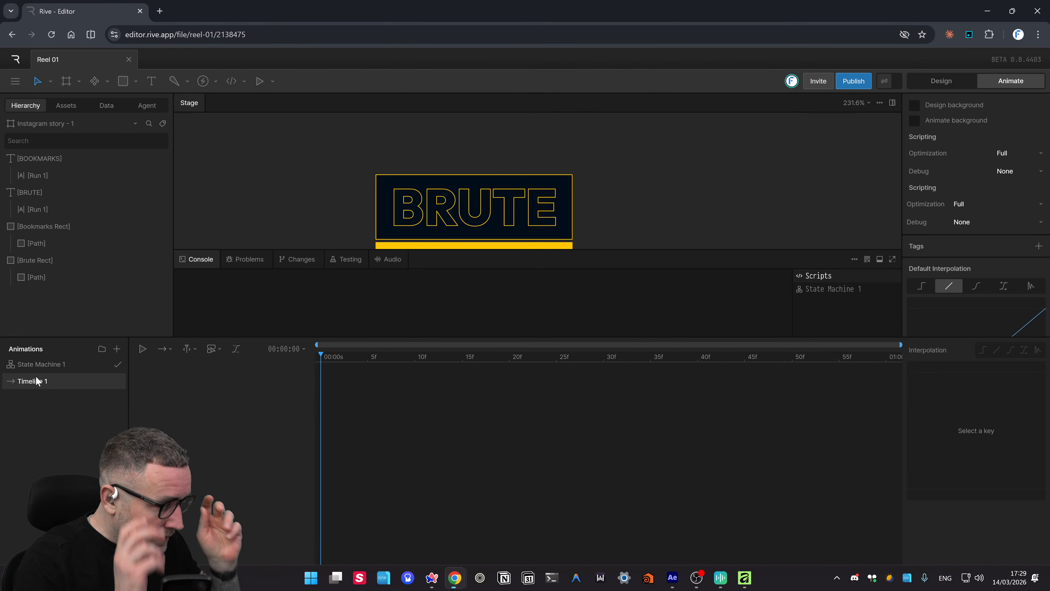
- Switch Timeline 1 to the value graph view and collapse the Console panel
click(236, 348)
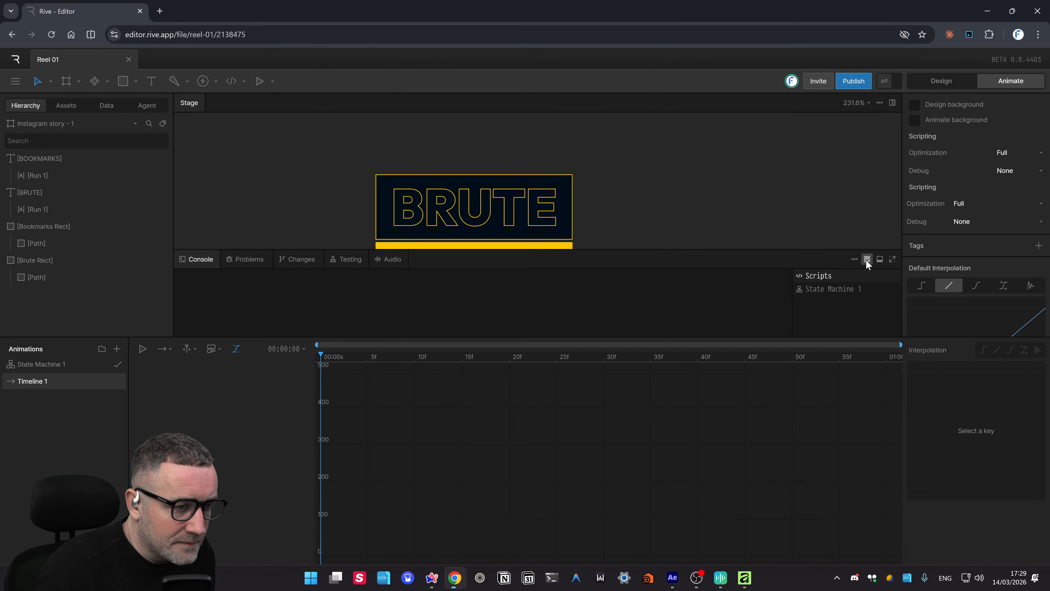
click(855, 259)
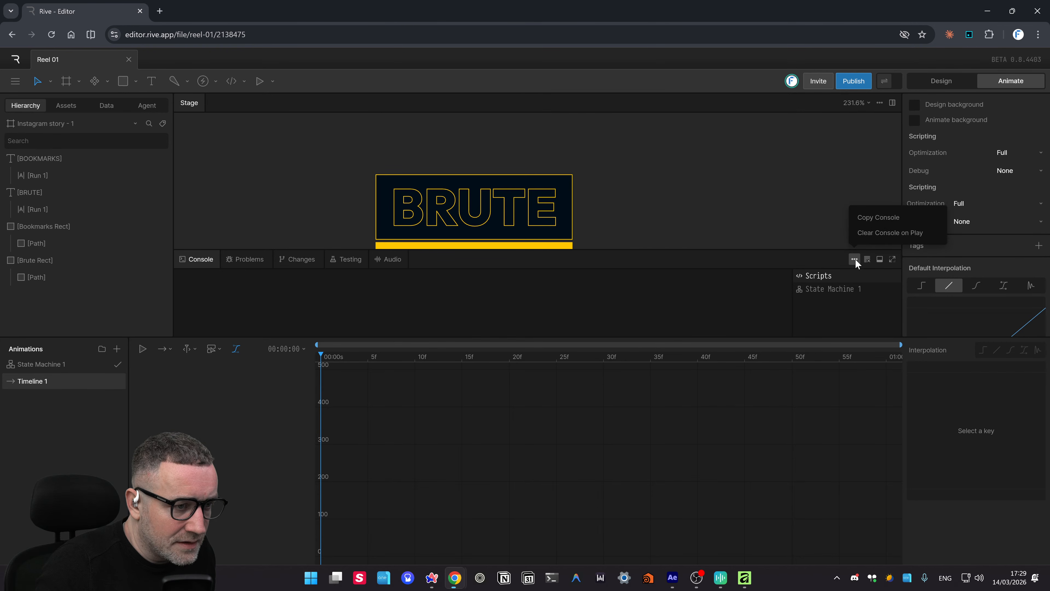
click(769, 233)
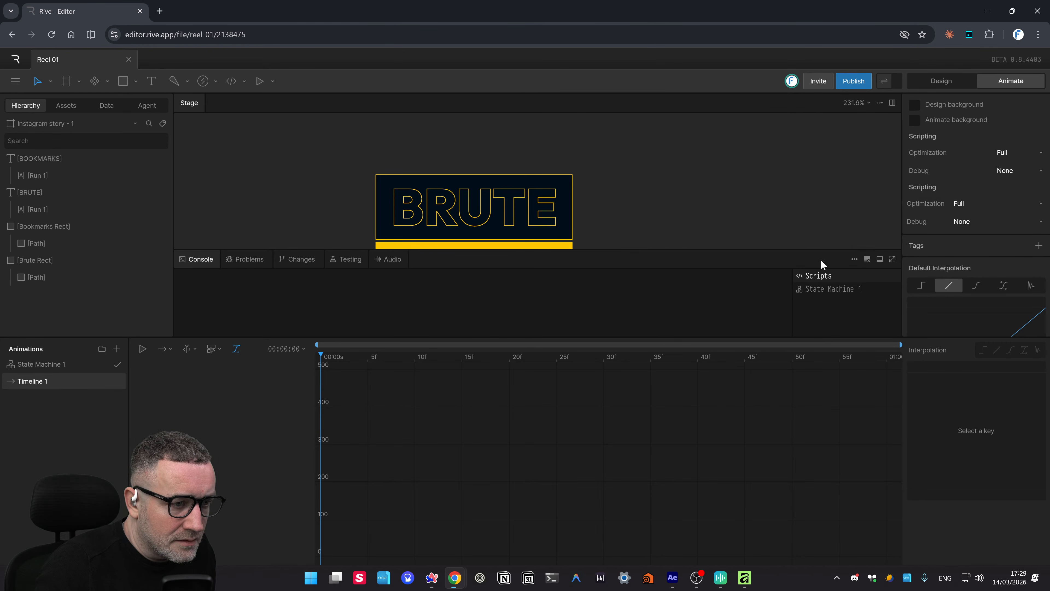
click(880, 259)
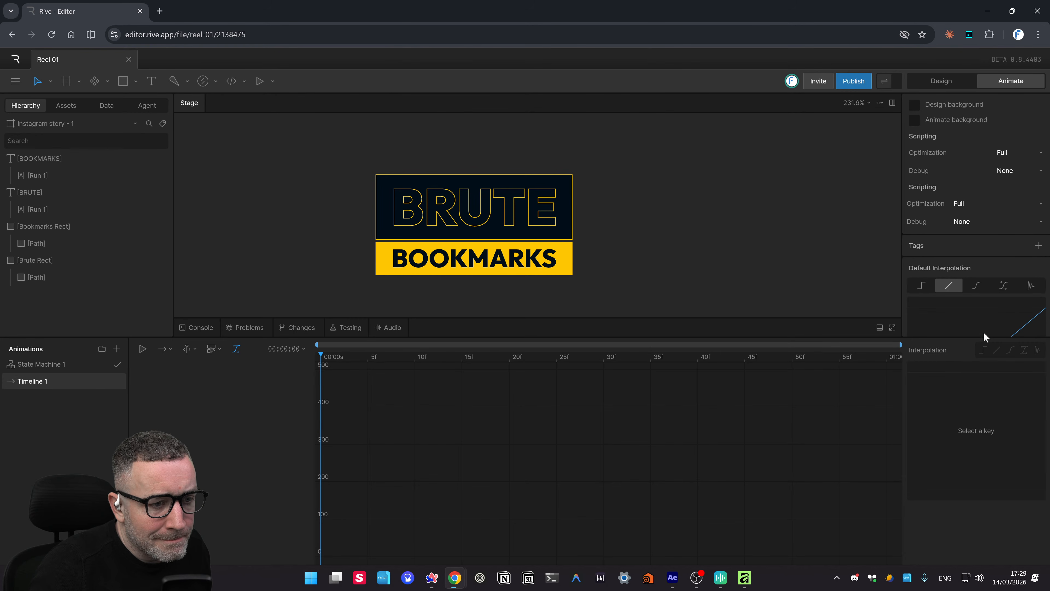
- Test a BRUTE position key at frame 20 moving it right, then undo it
click(478, 231)
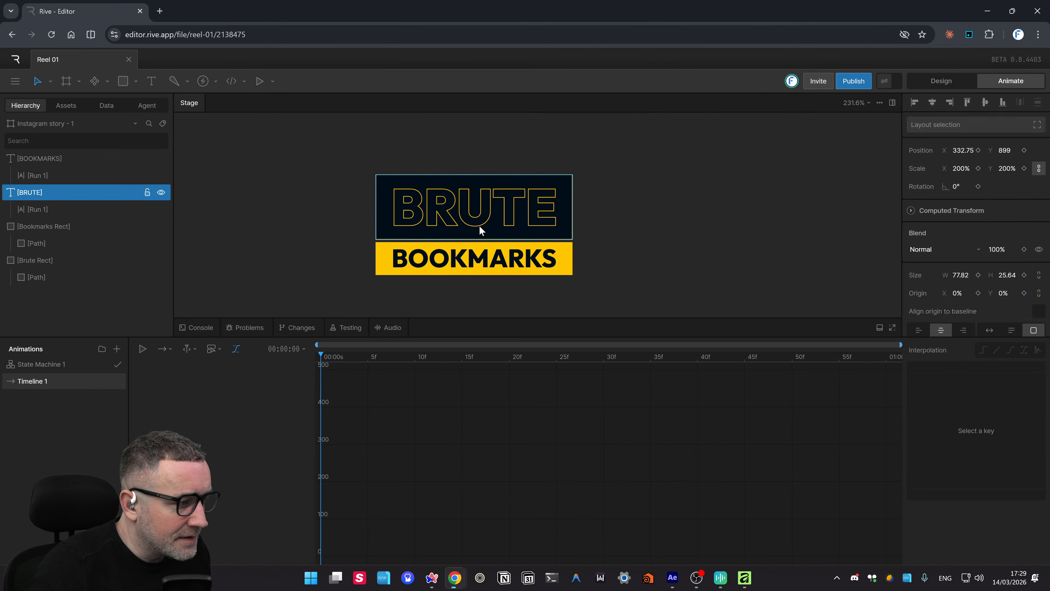
click(143, 349)
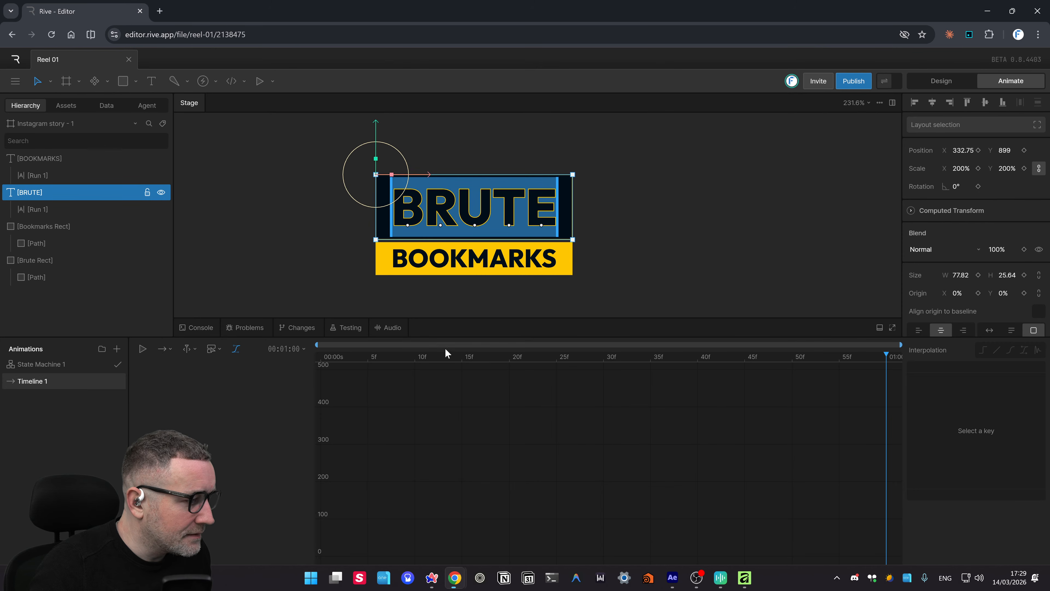
drag(435, 358, 170, 370)
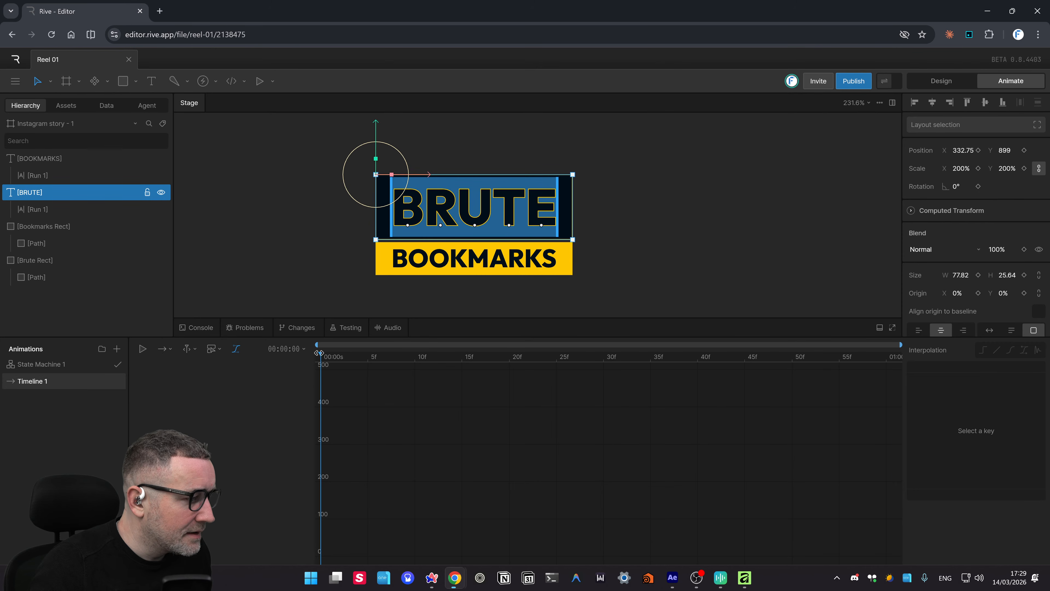
drag(454, 355, 510, 366)
drag(437, 189, 633, 189)
click(655, 274)
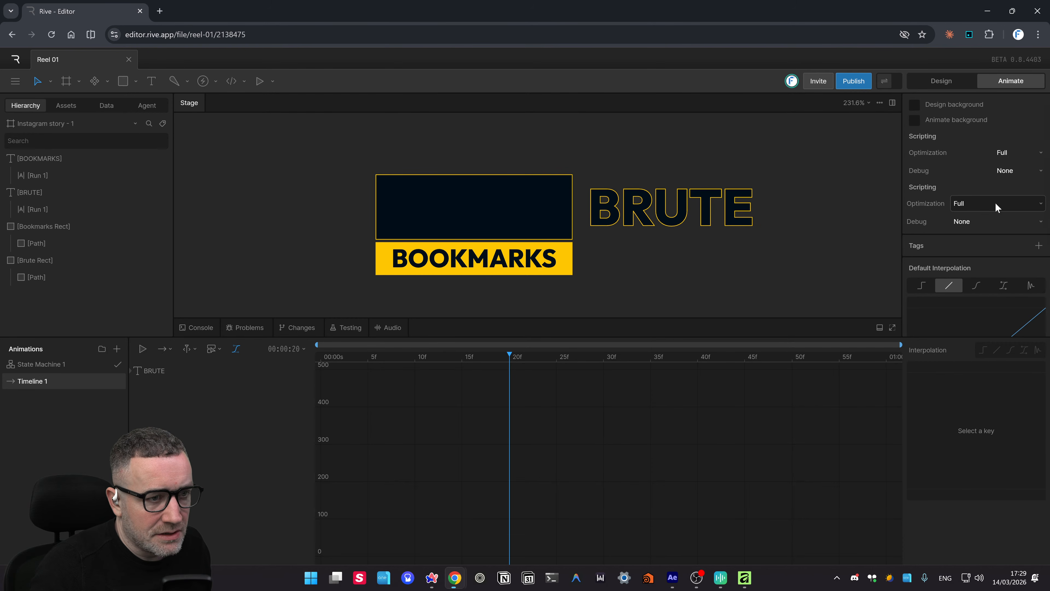
scroll(1023, 228, down, 3)
scroll(1020, 236, down, 1)
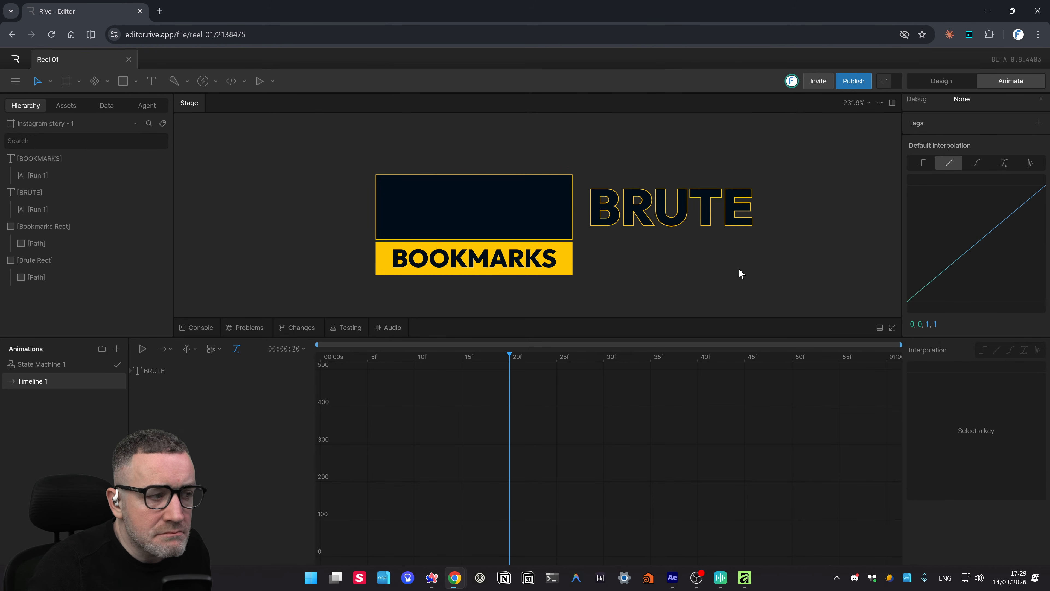
key(ctrl+z)
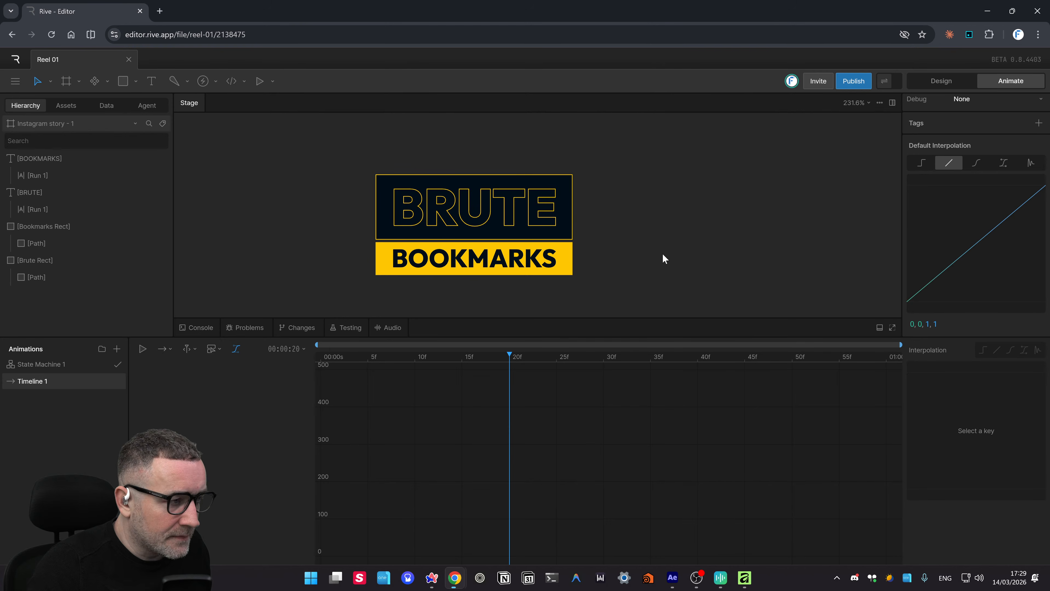
- Marquee-select the four bar layers, check the key movement options, then clear the selection
drag(661, 157, 302, 298)
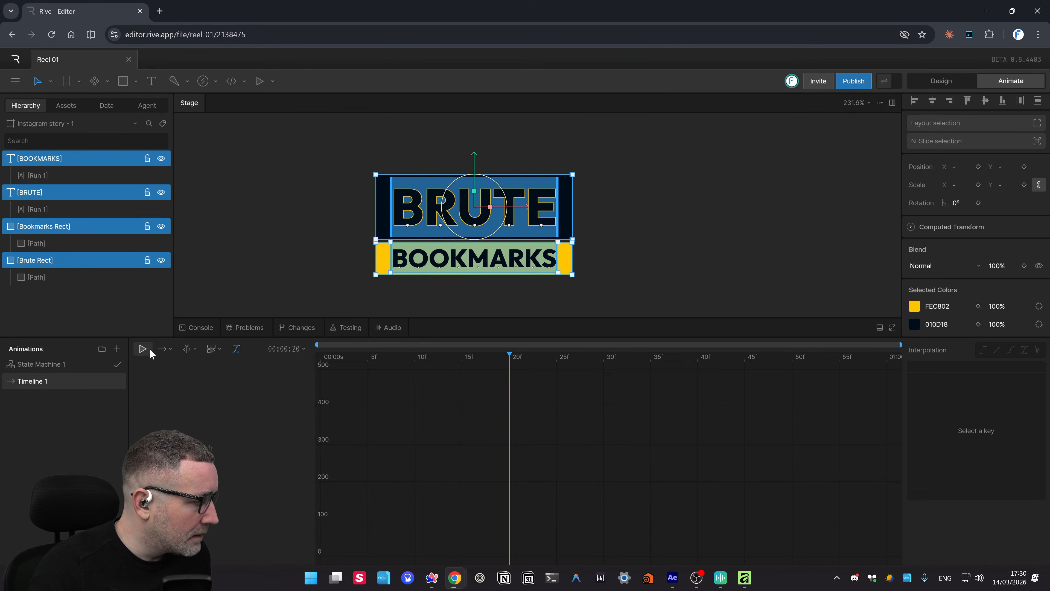
click(199, 348)
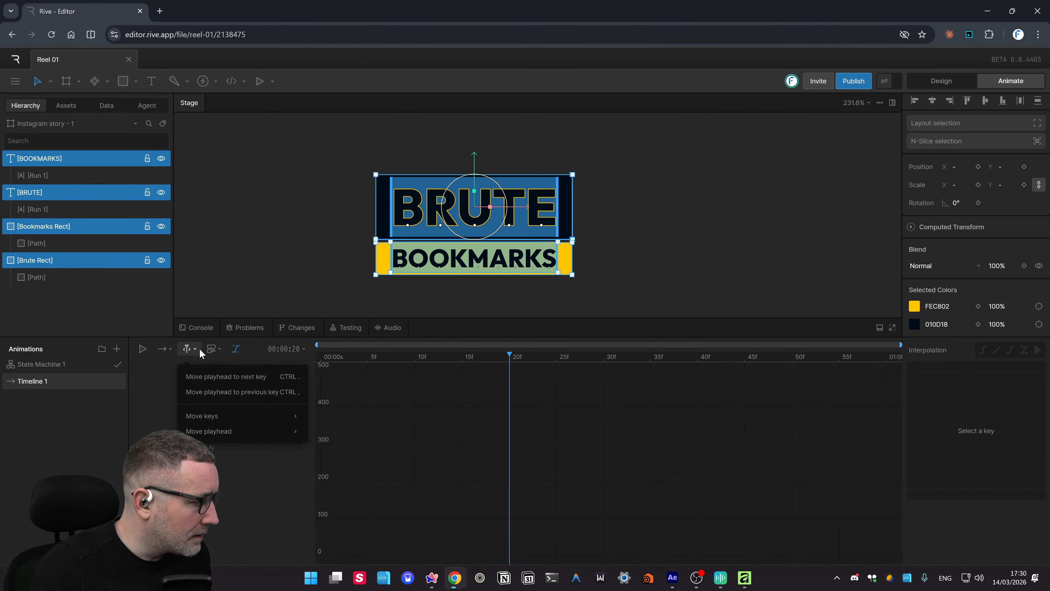
mouse_move(229, 417)
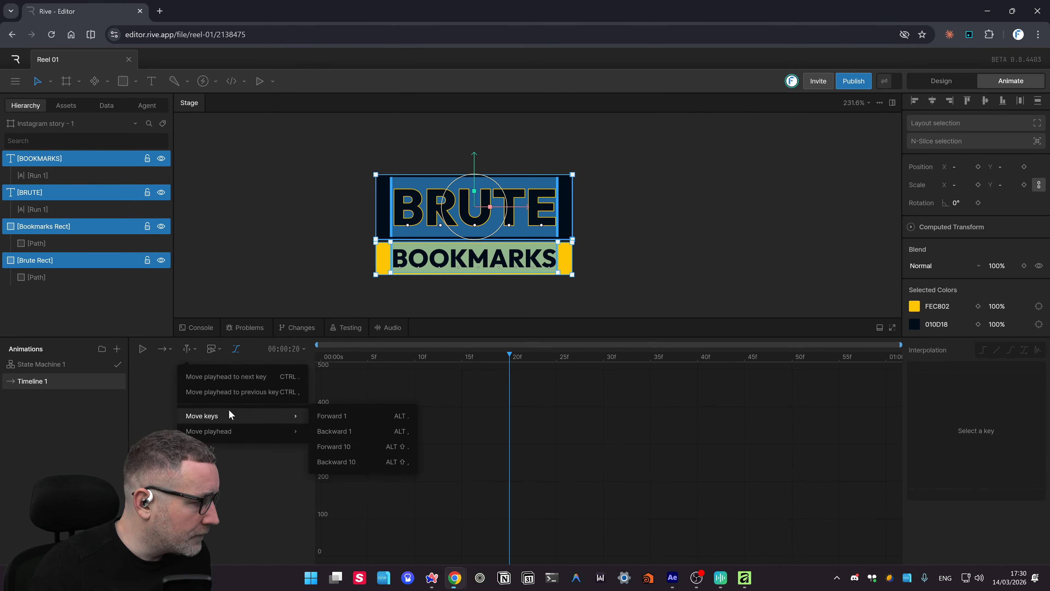
click(140, 351)
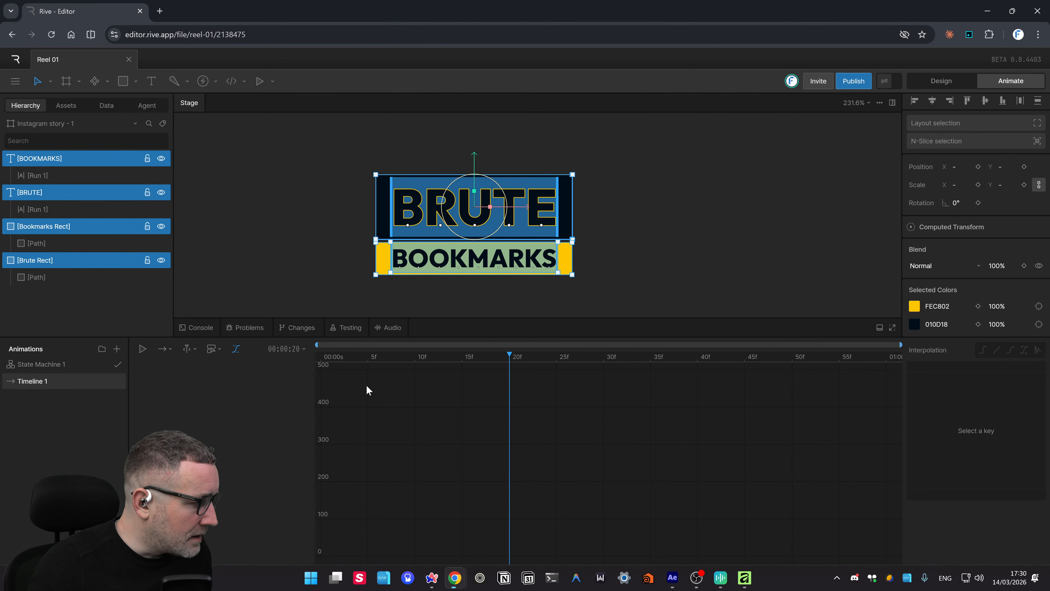
click(679, 198)
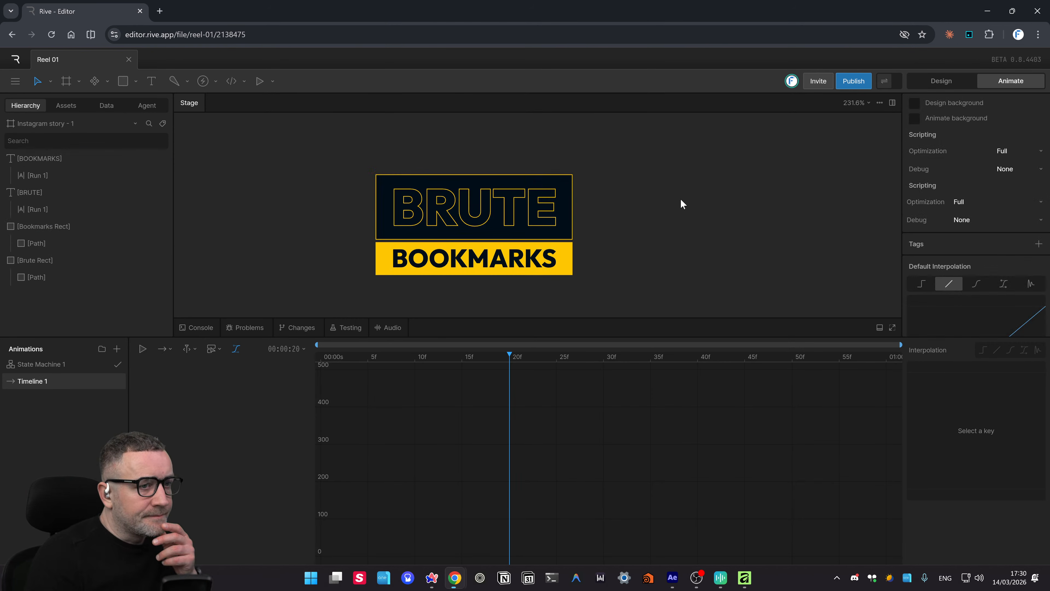
- Open and close the artboard background colour picker, then add and remove two artboard tags
scroll(1019, 177, up, 1)
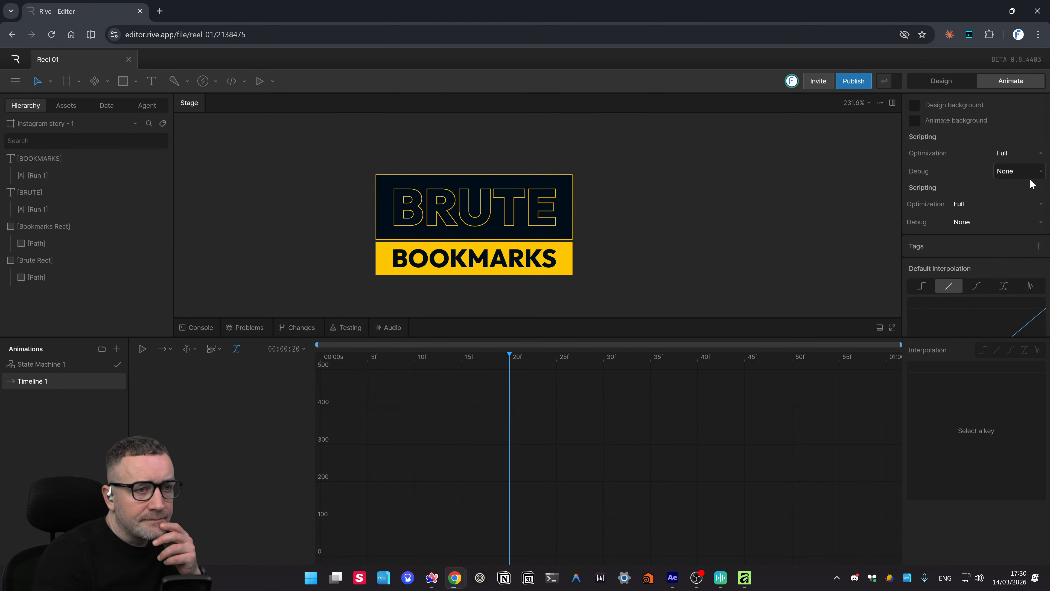
click(915, 124)
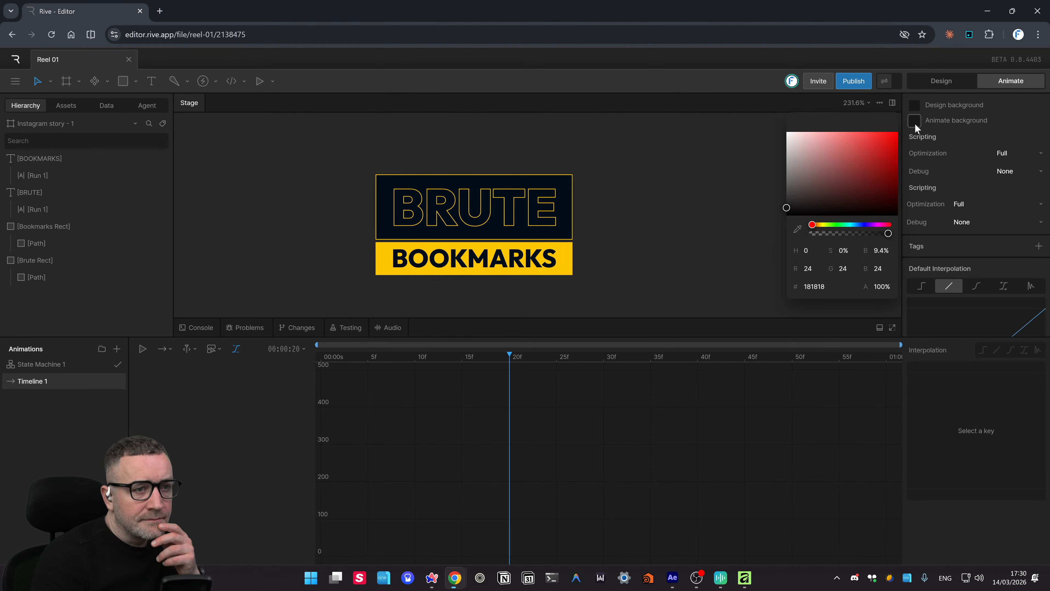
click(915, 123)
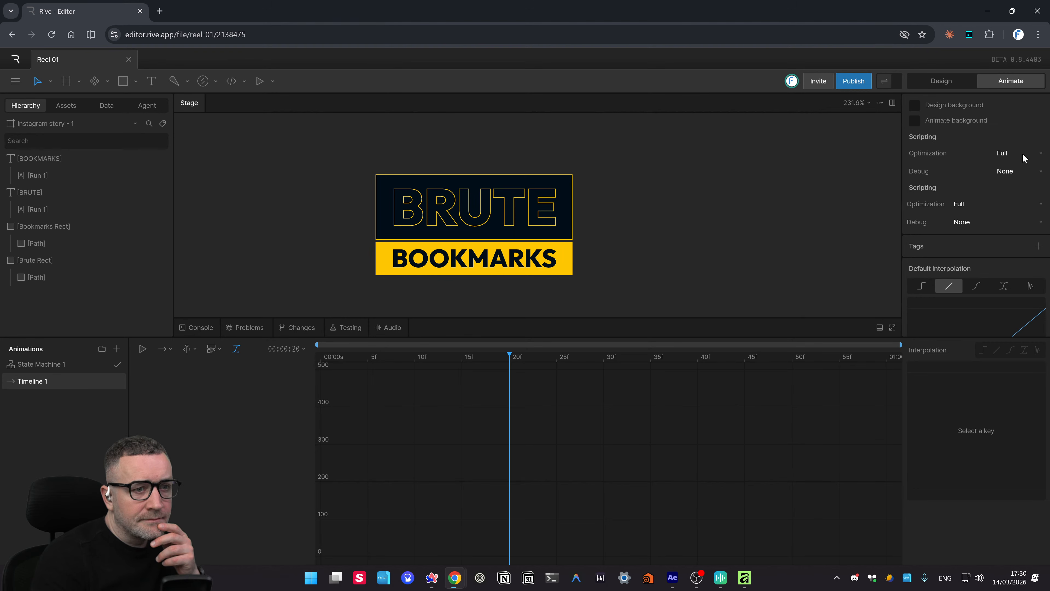
scroll(1000, 183, down, 1)
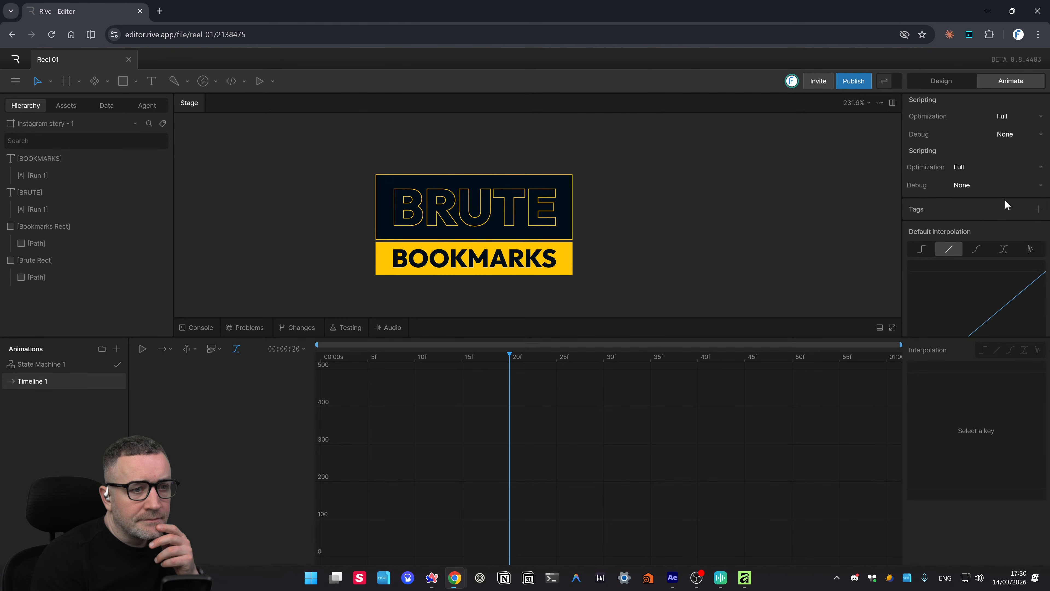
click(1039, 192)
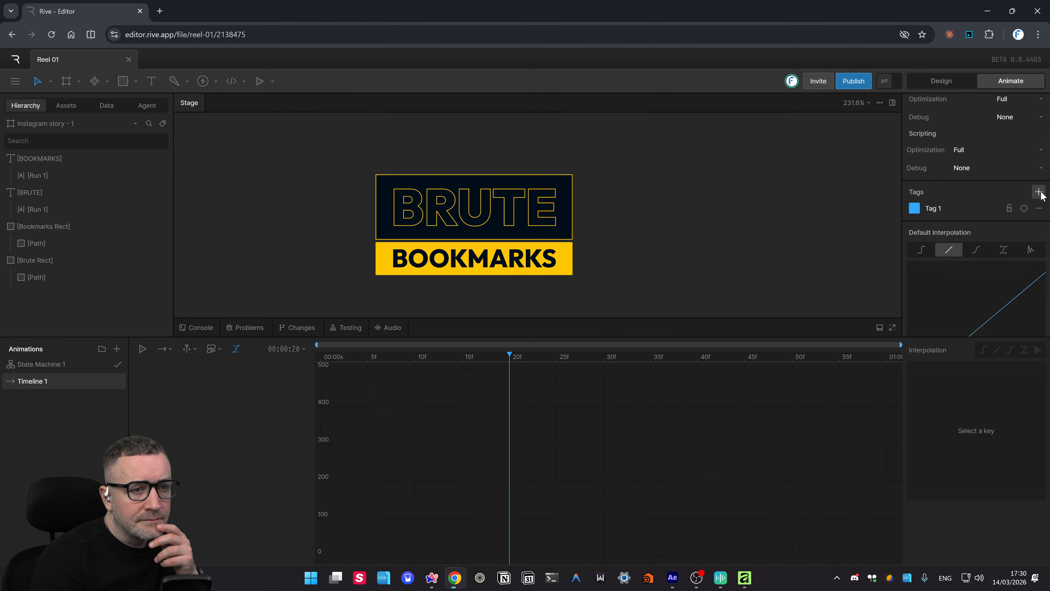
click(1039, 192)
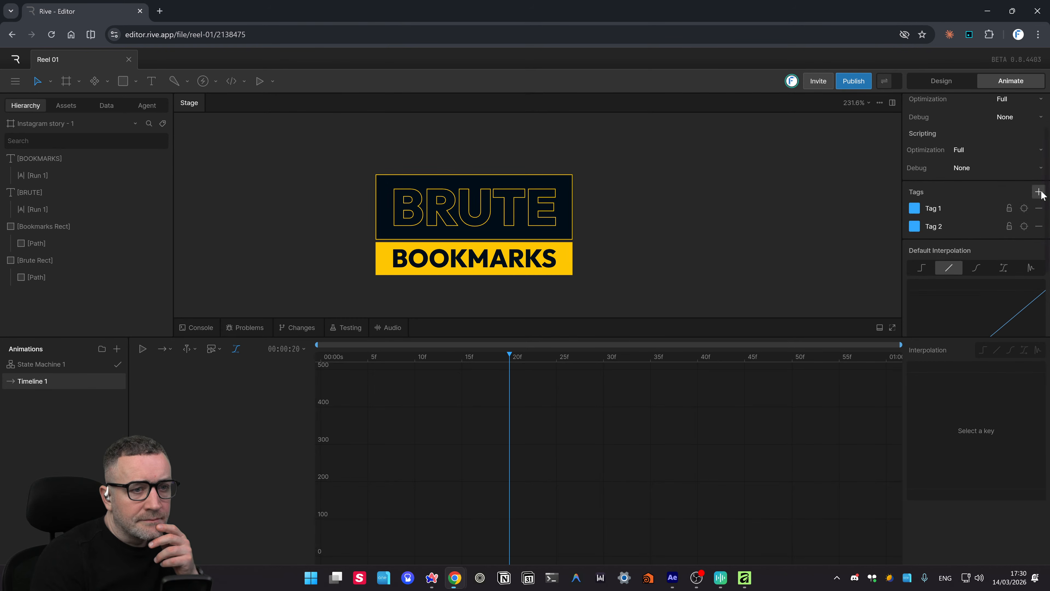
click(1039, 208)
click(1039, 209)
scroll(1024, 237, down, 1)
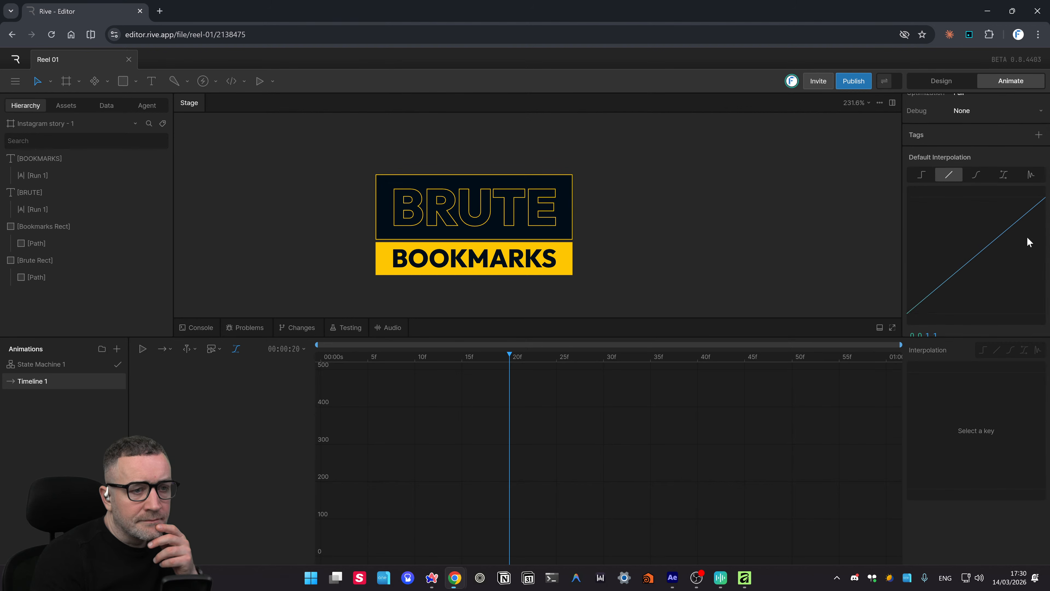
scroll(1017, 240, up, 3)
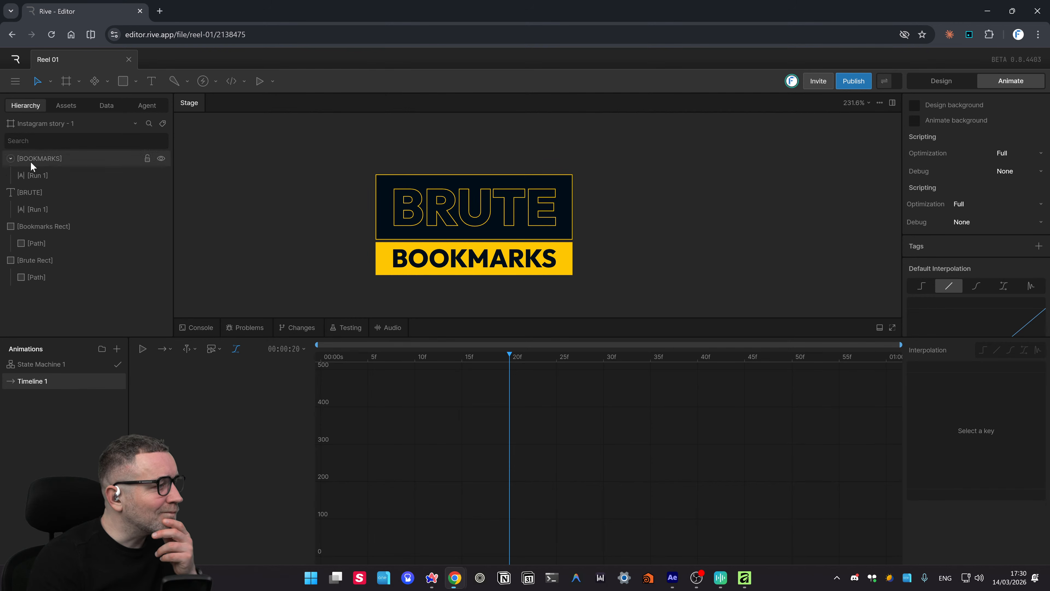
- Inspect context menus for the BOOKMARKS layer and the four bars, deselect, and open State Machine 1
click(51, 159)
right_click(50, 159)
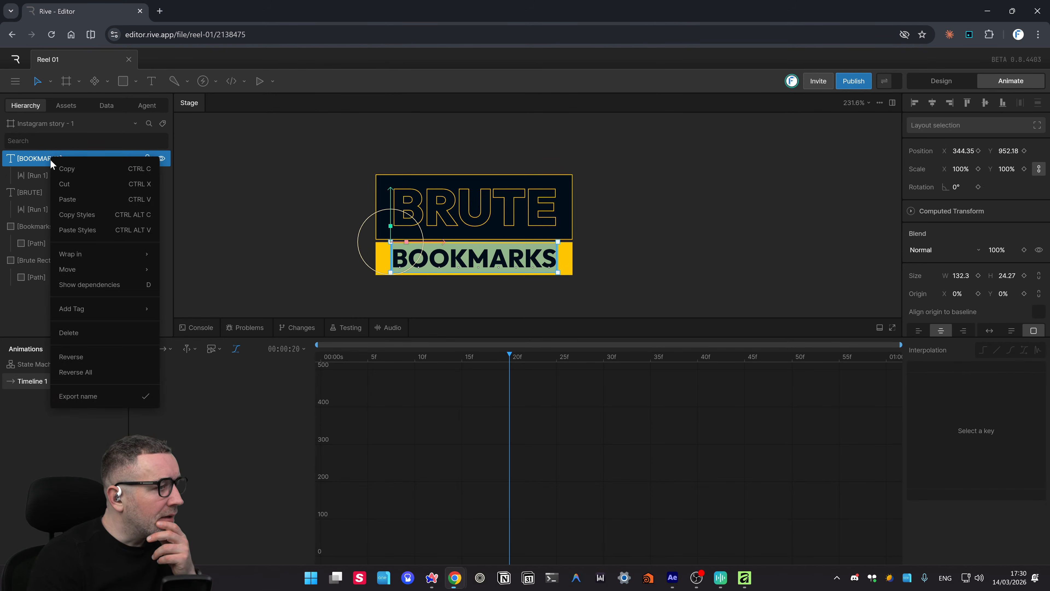
click(331, 228)
click(435, 218)
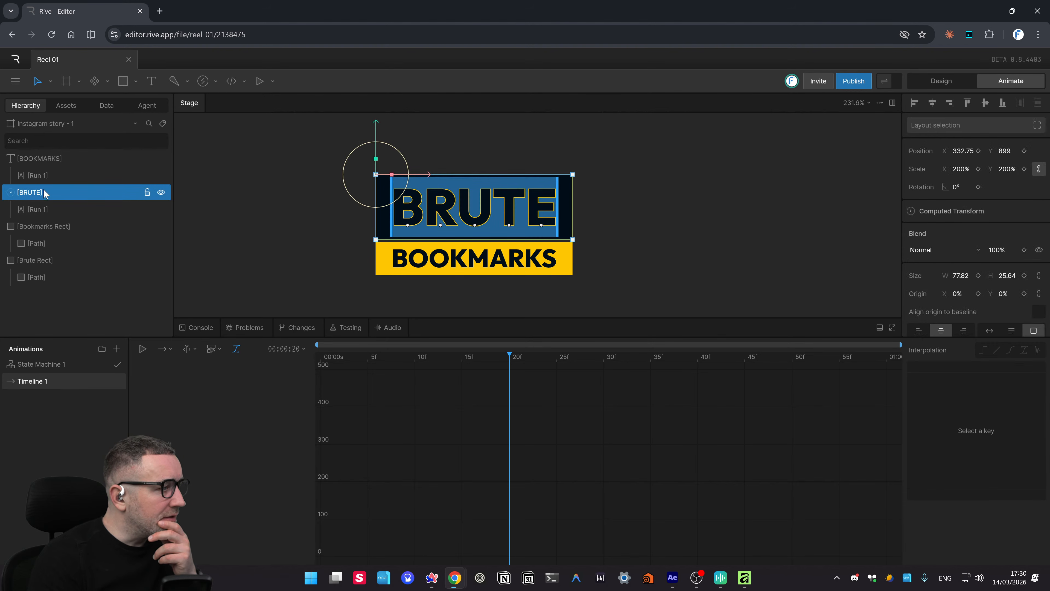
drag(64, 467, 33, 198)
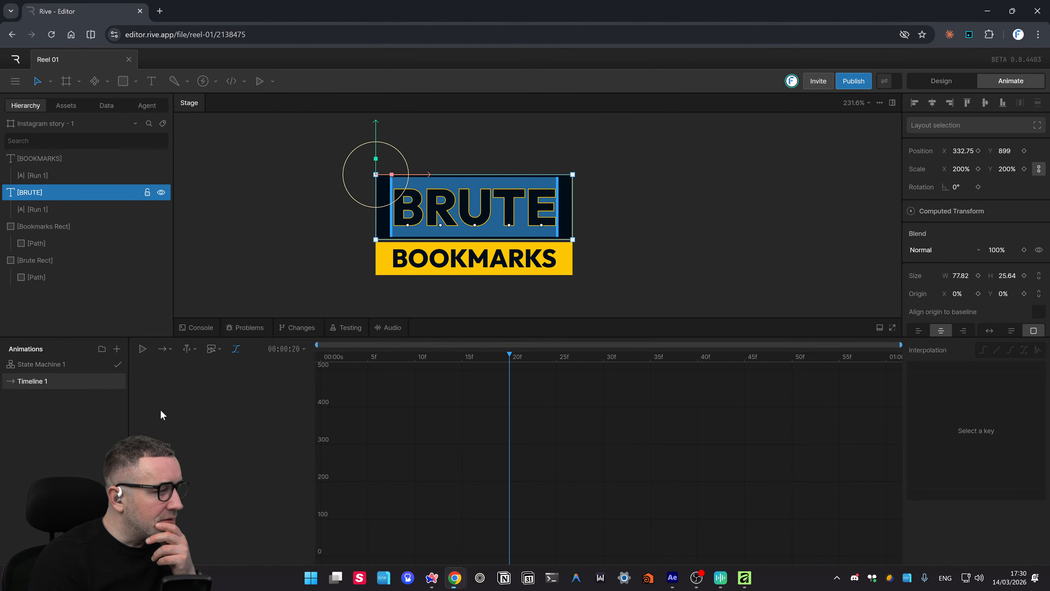
click(42, 158)
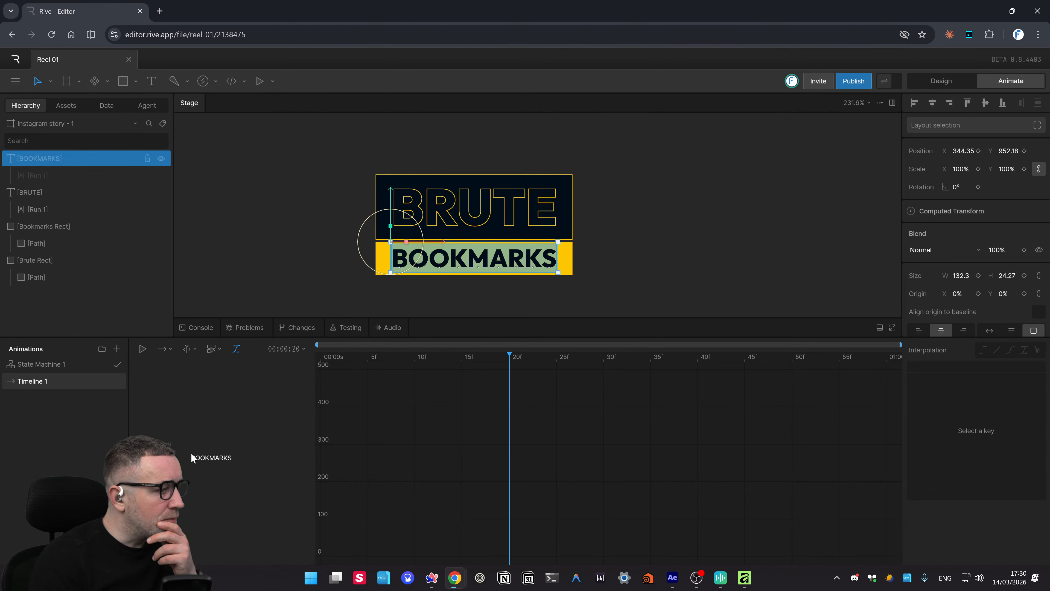
drag(315, 154, 579, 304)
right_click(516, 226)
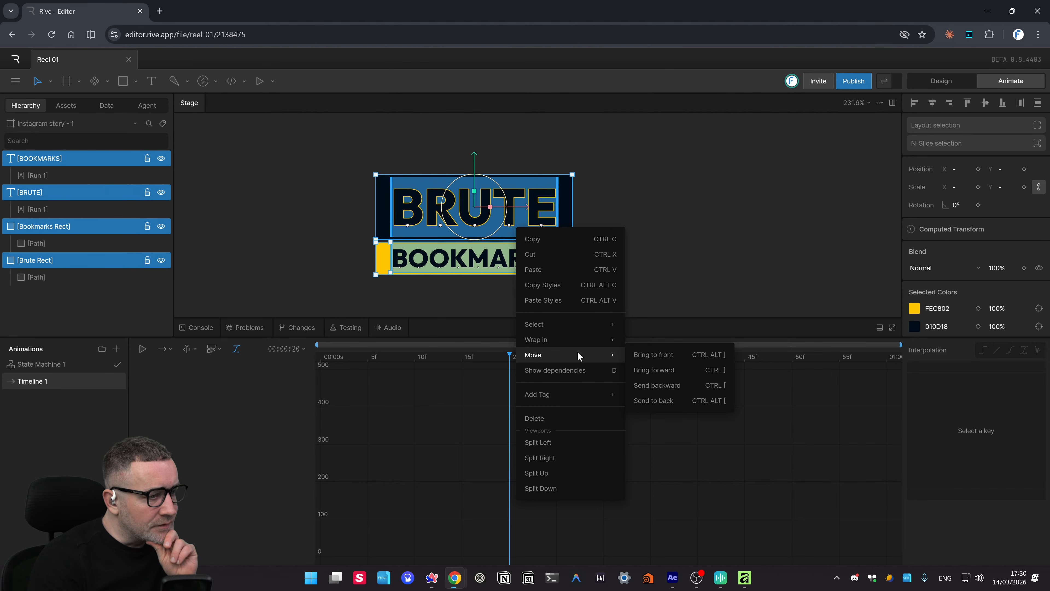
click(707, 237)
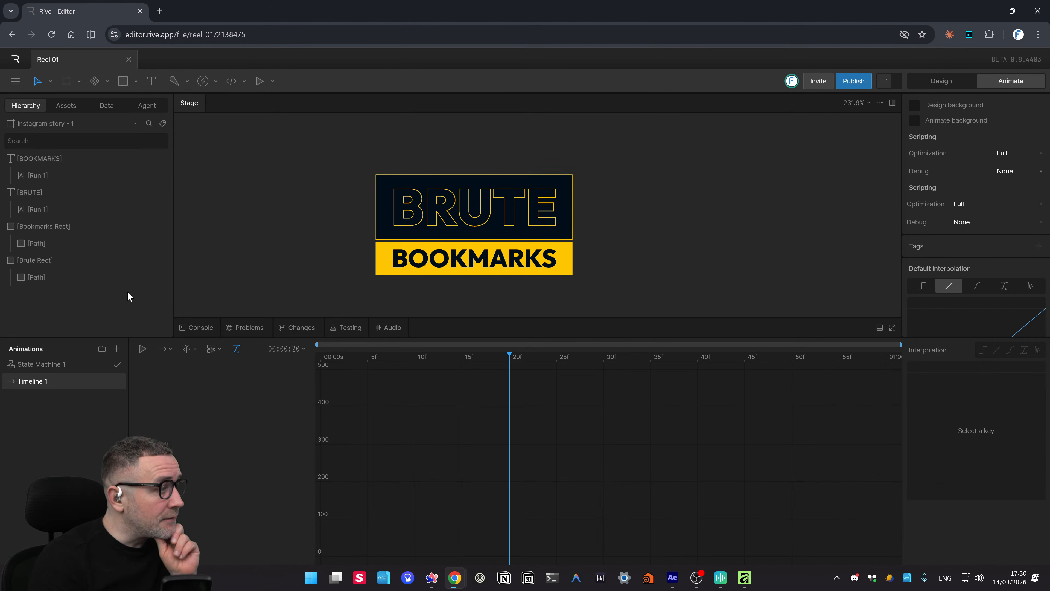
click(51, 365)
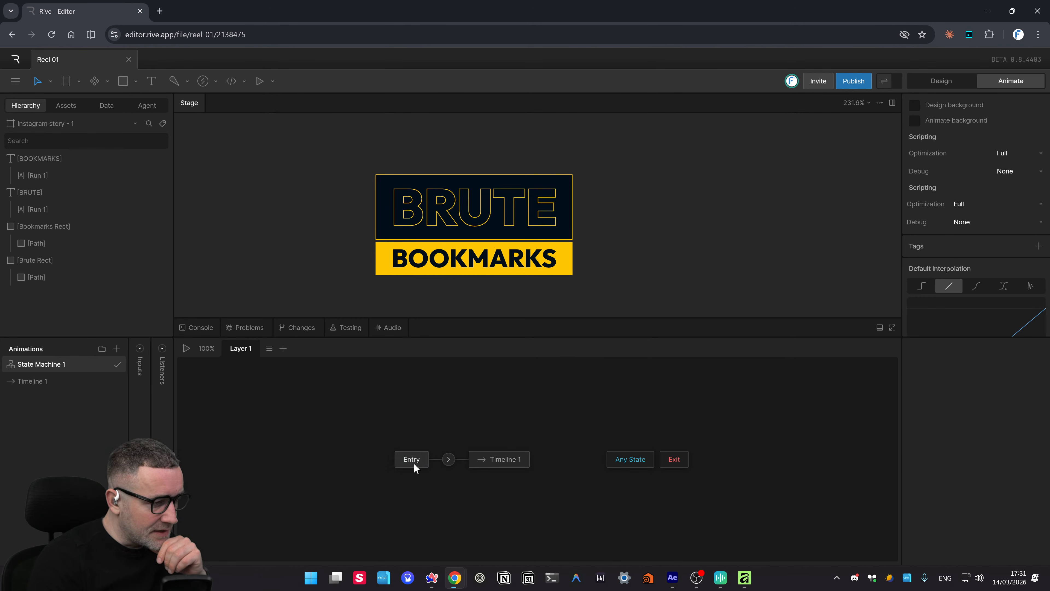
- Inspect the Entry and Timeline 1 states and their connection options in the state graph
click(489, 460)
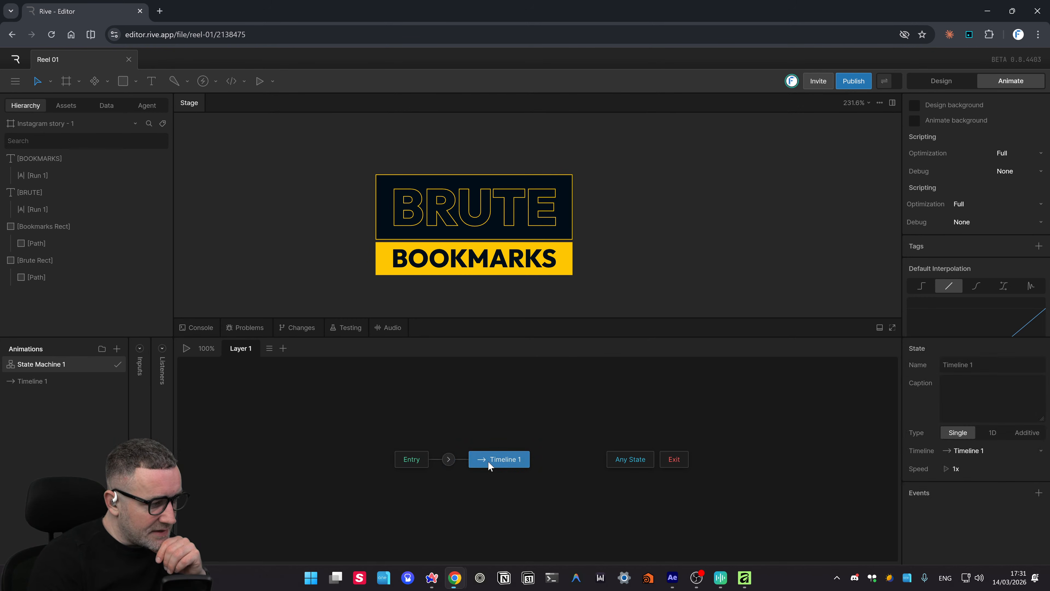
click(407, 459)
right_click(407, 459)
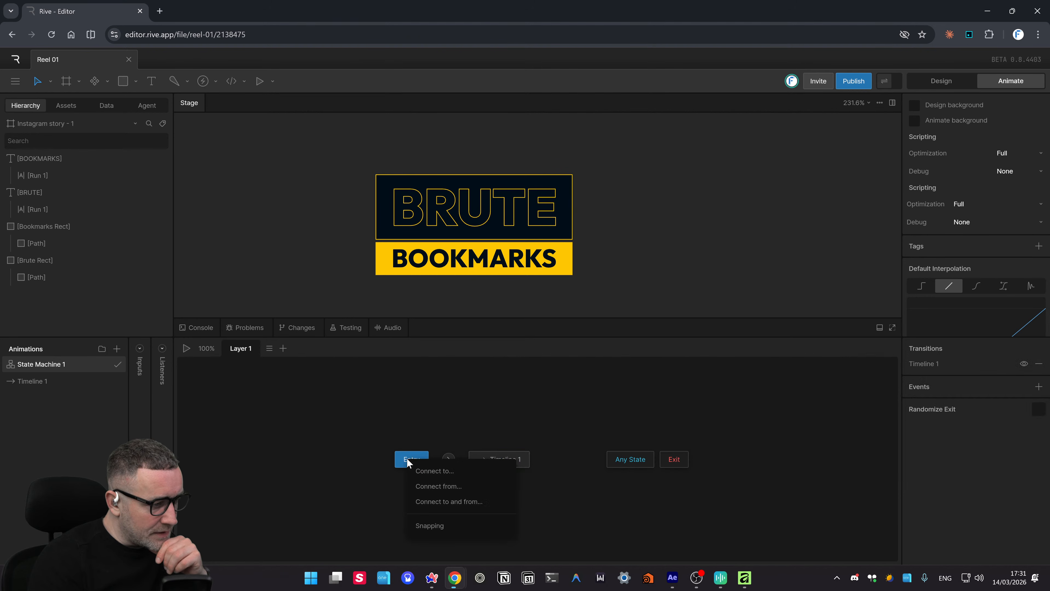
click(409, 440)
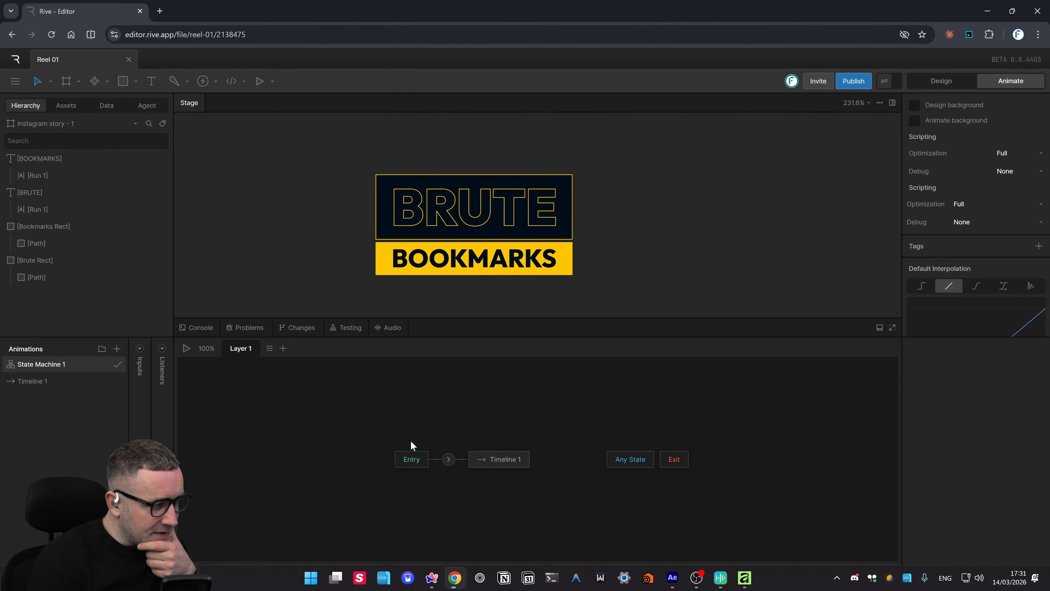
drag(409, 440, 345, 398)
right_click(348, 419)
click(445, 418)
right_click(444, 418)
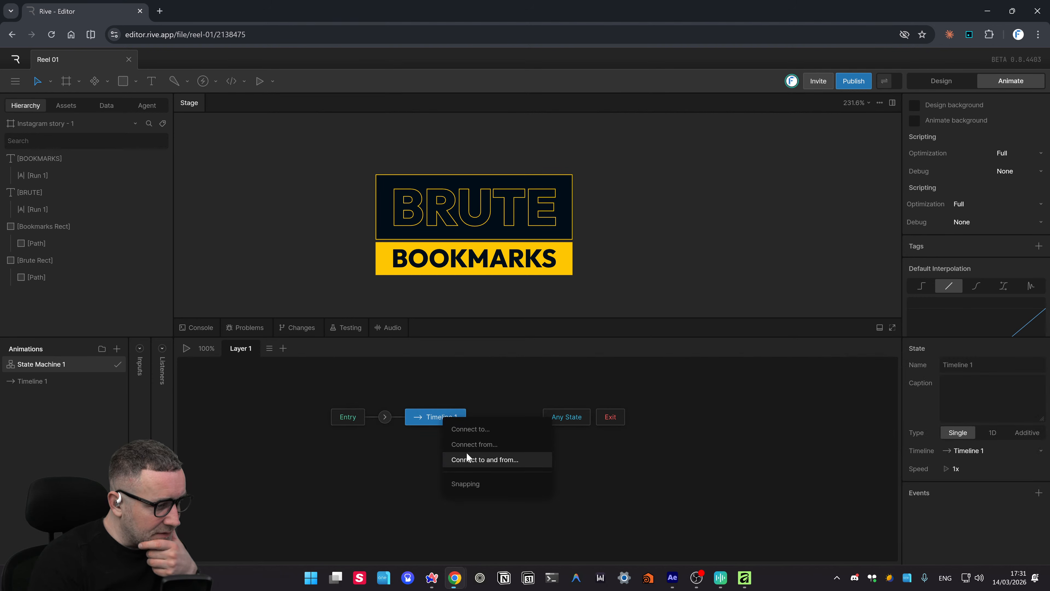
click(474, 482)
- Add an onEnter event to the Any State, leaving its name blank
click(478, 476)
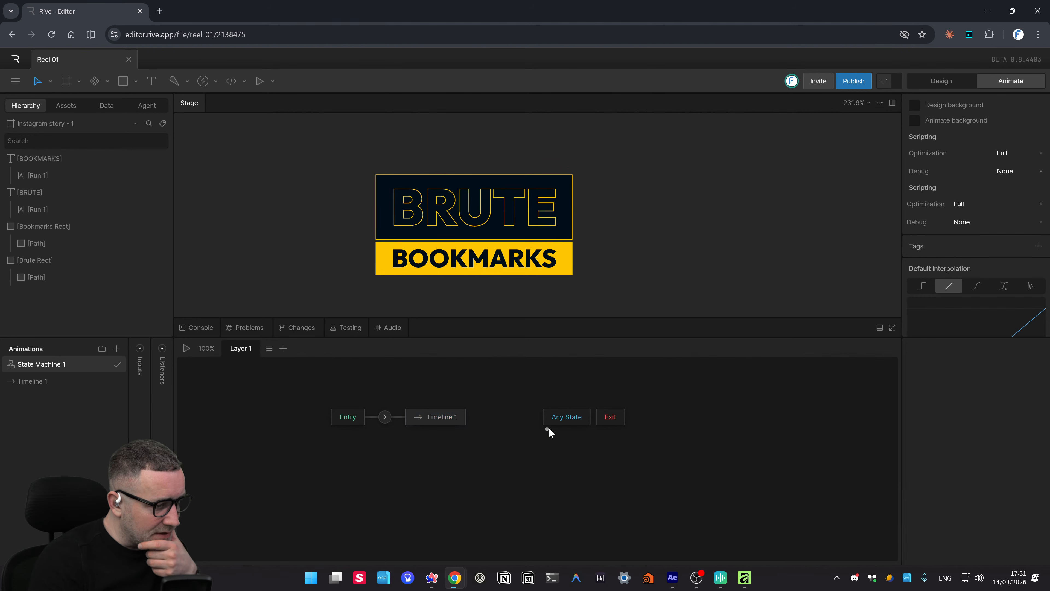
click(1038, 349)
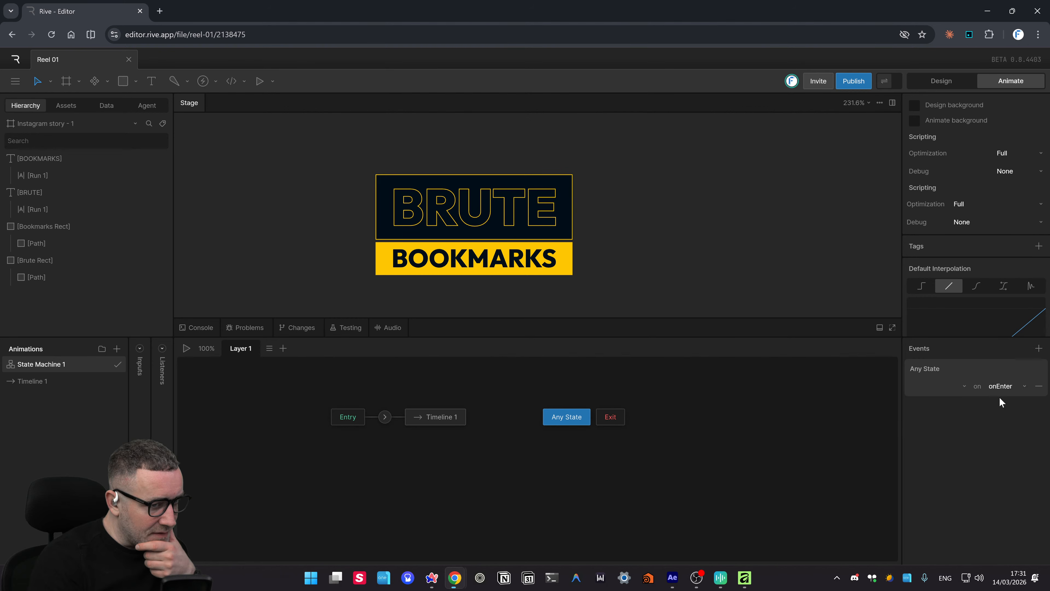
click(1008, 386)
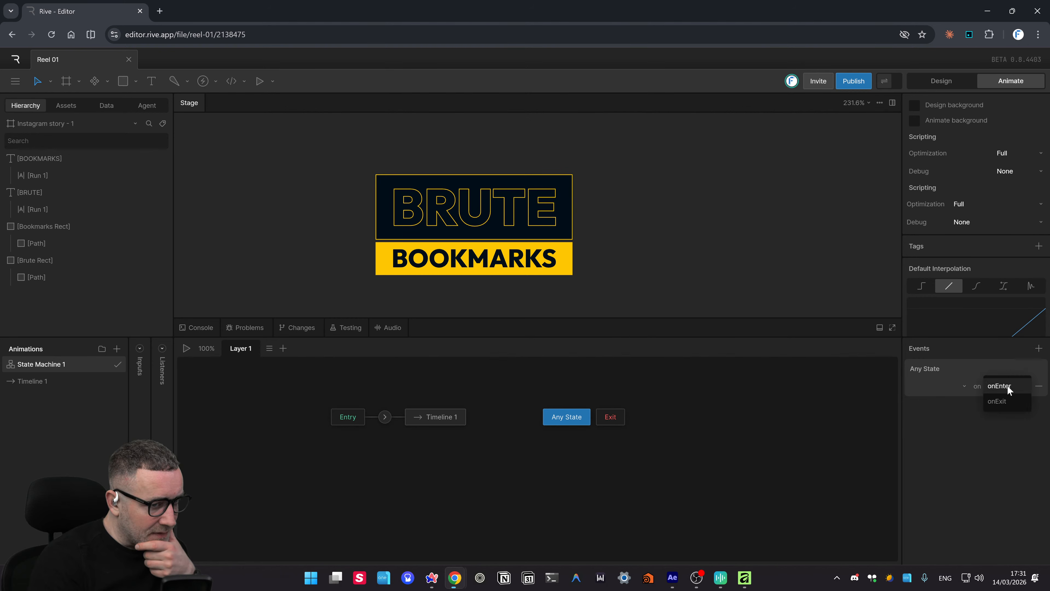
click(1008, 385)
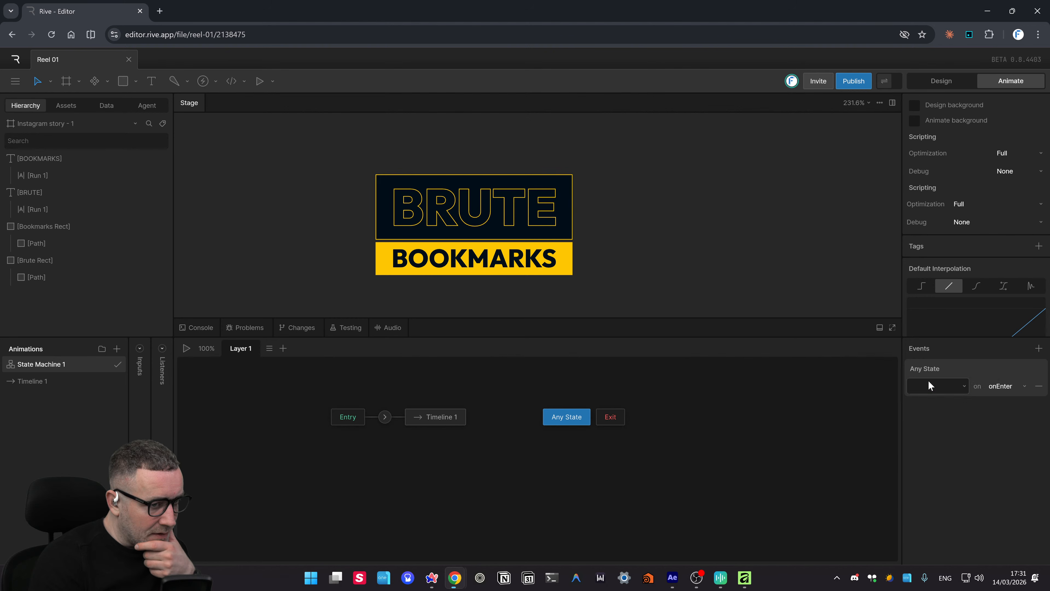
click(971, 433)
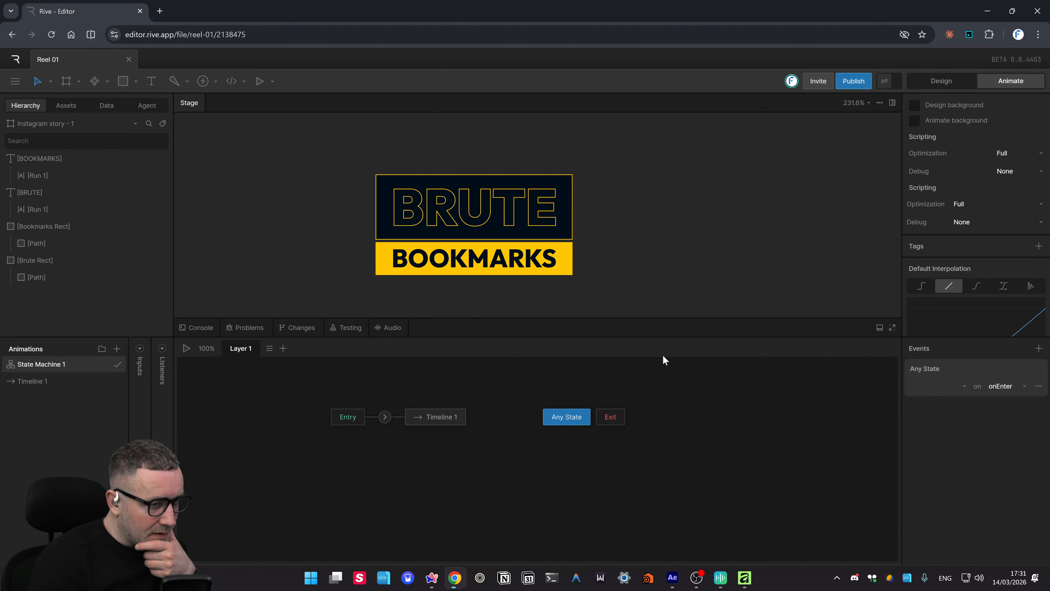
click(942, 388)
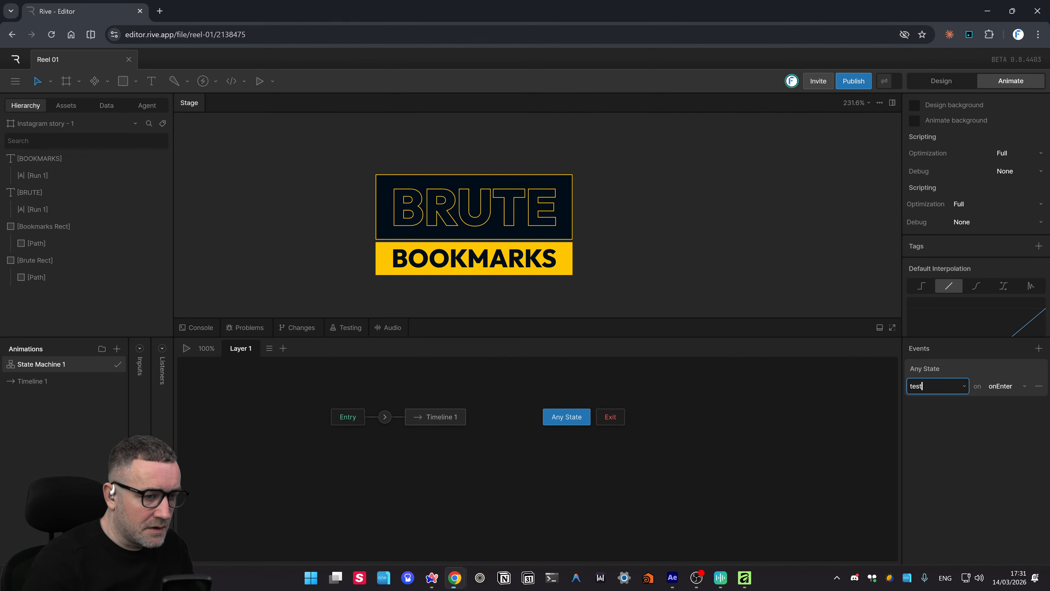
key(Return)
click(946, 389)
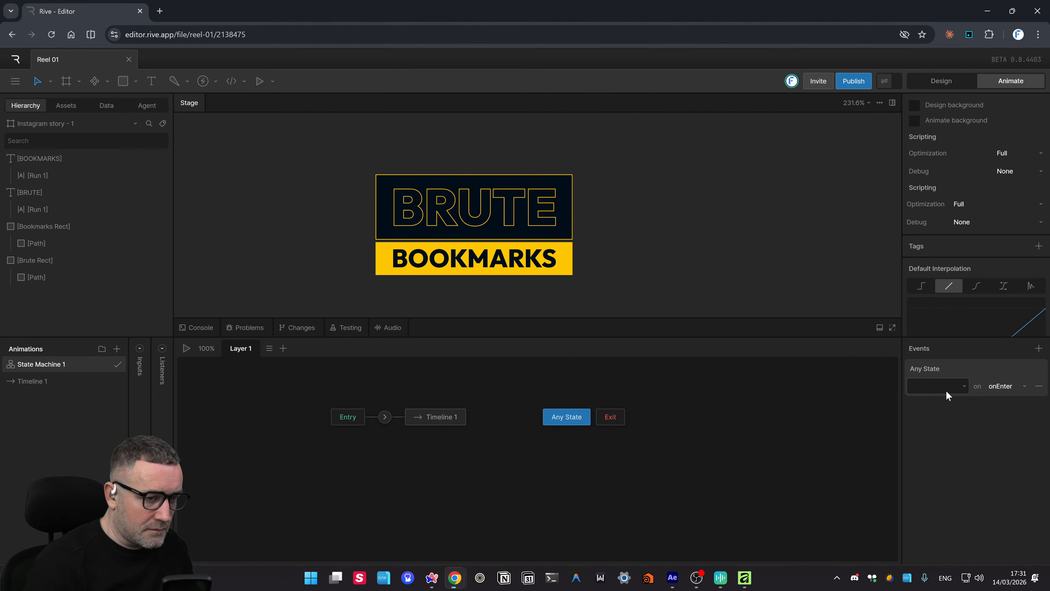
click(946, 390)
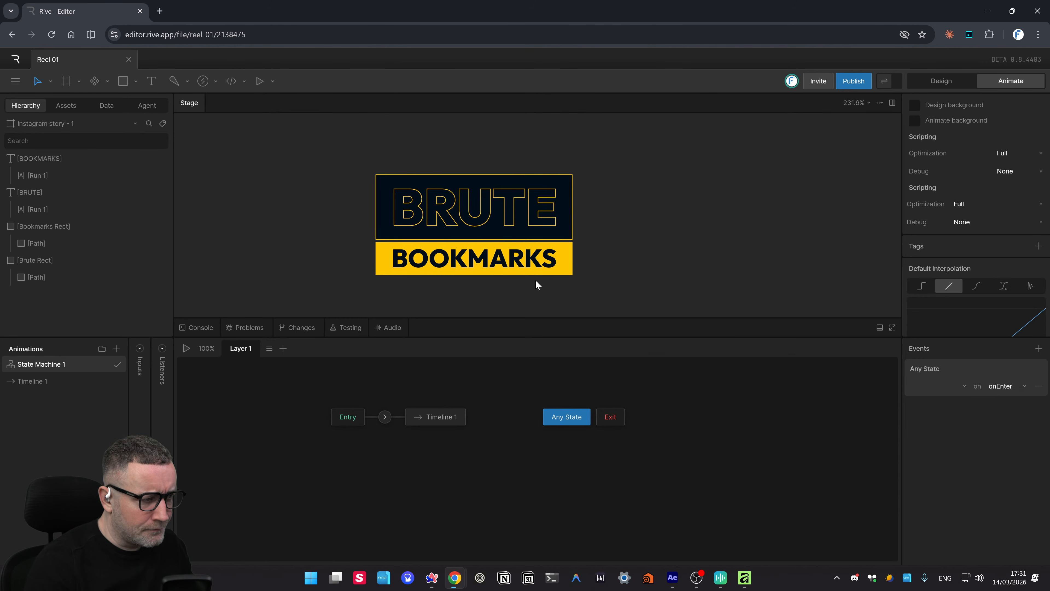
- Set the default interpolation to Elastic
click(535, 269)
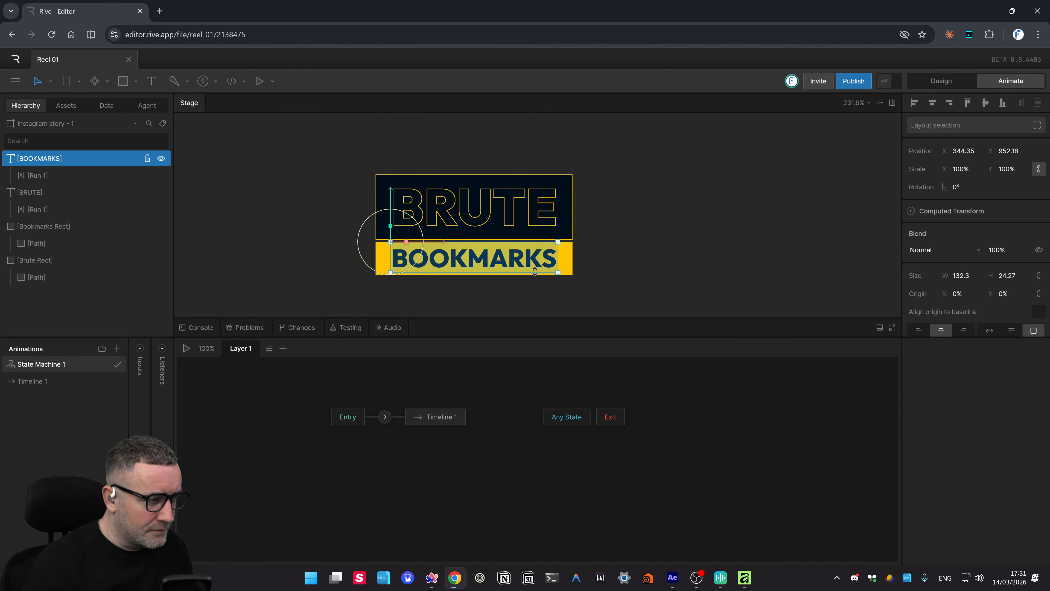
click(594, 270)
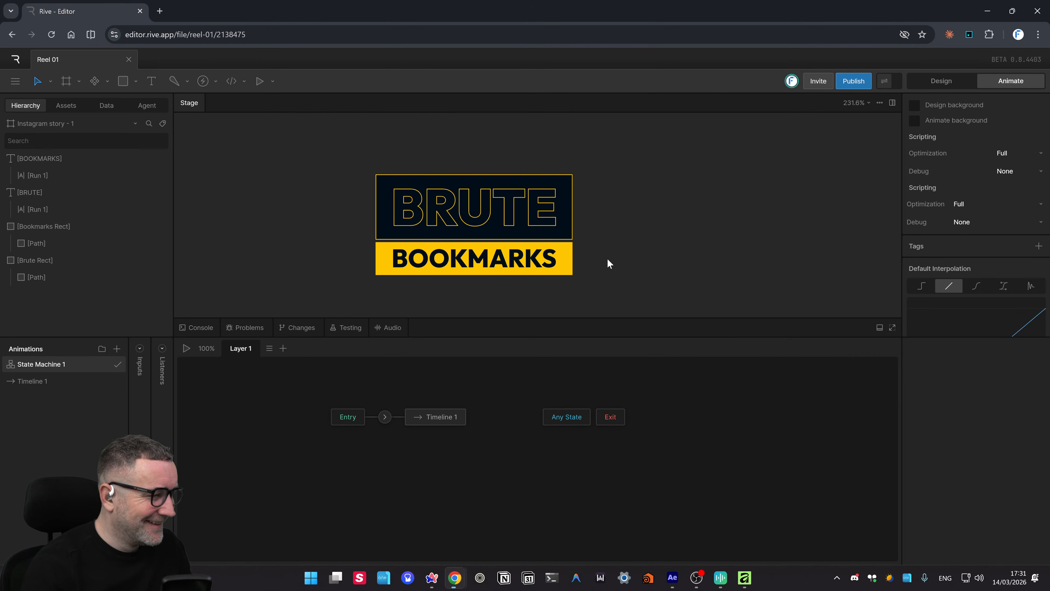
click(1029, 285)
- Make Cubic the default interpolation and expand the state machine's Inputs strip, dismissing the tip
scroll(1044, 273, down, 2)
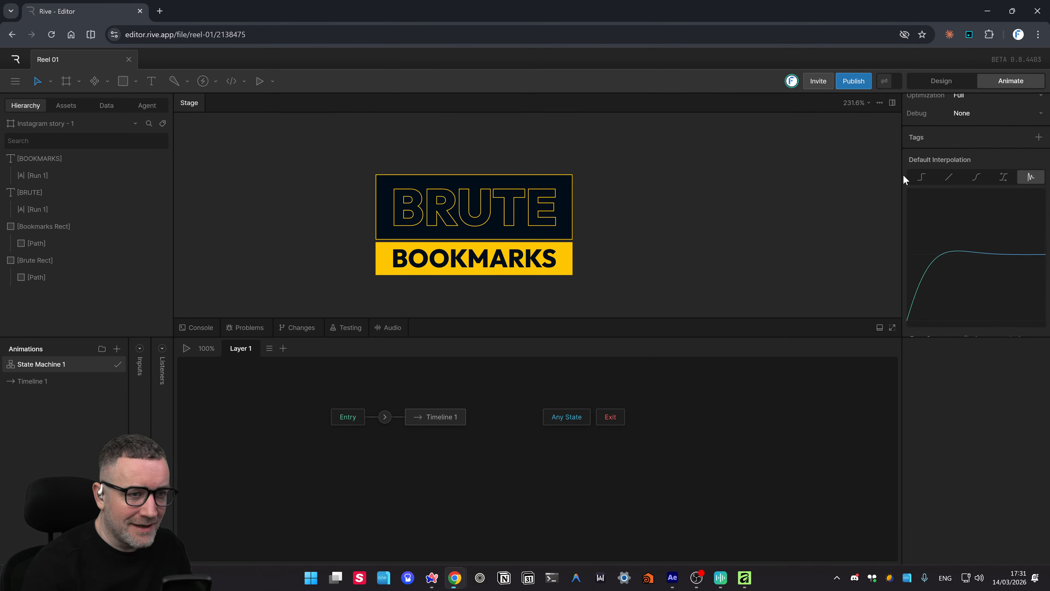
click(949, 178)
click(977, 177)
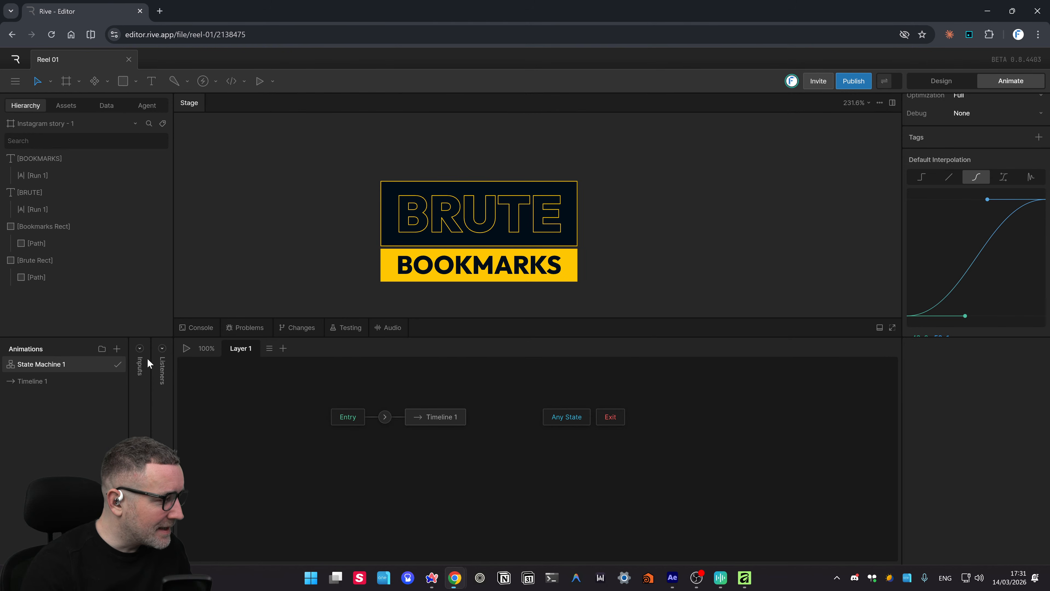
click(140, 347)
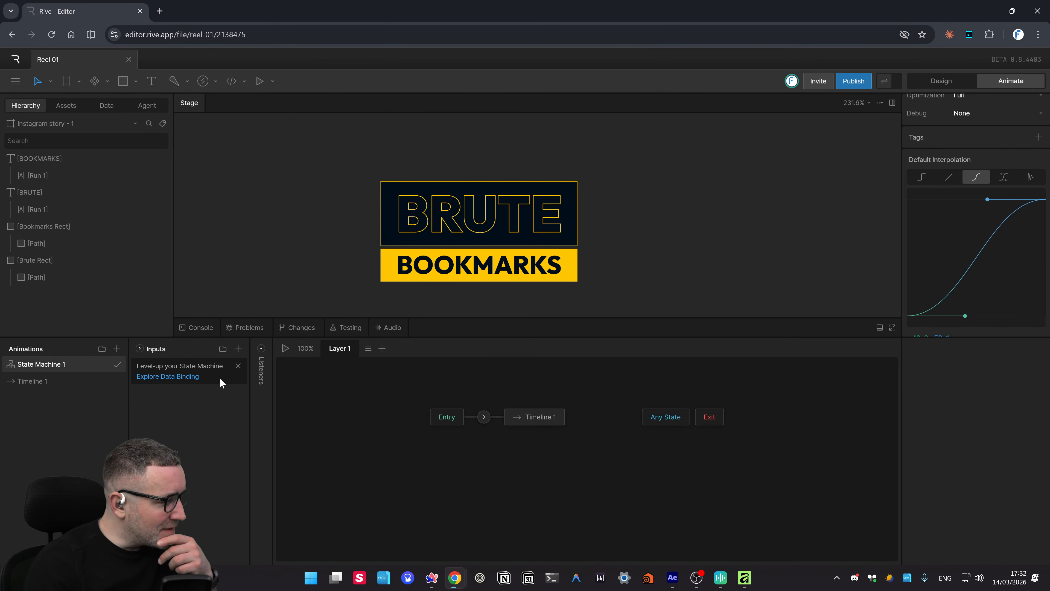
click(238, 365)
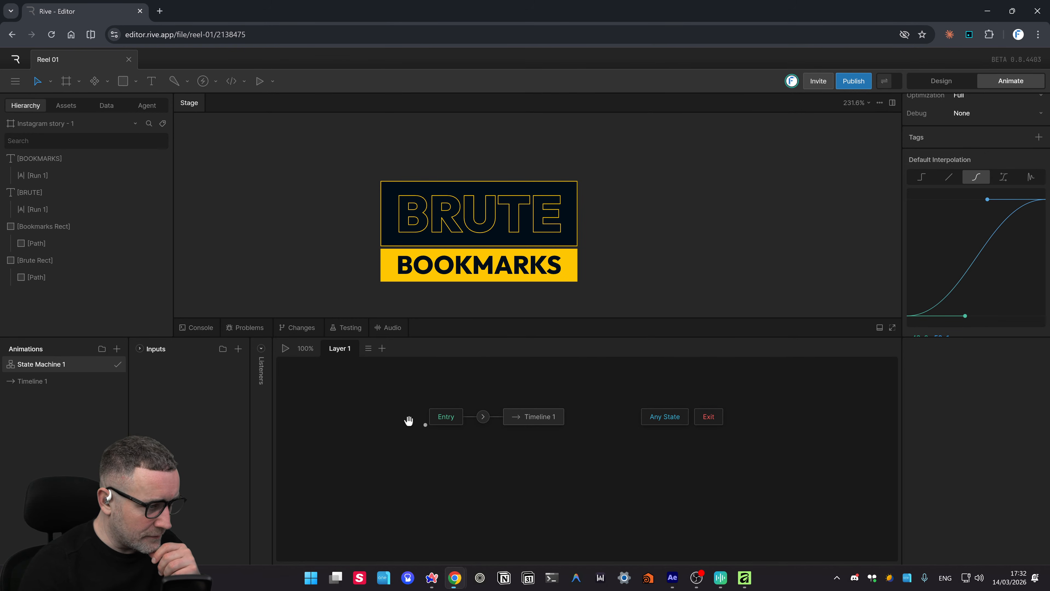
- Inspect the Entry, Timeline 1 and Any State nodes, then play State Machine 1
scroll(374, 422, right, 3)
click(395, 415)
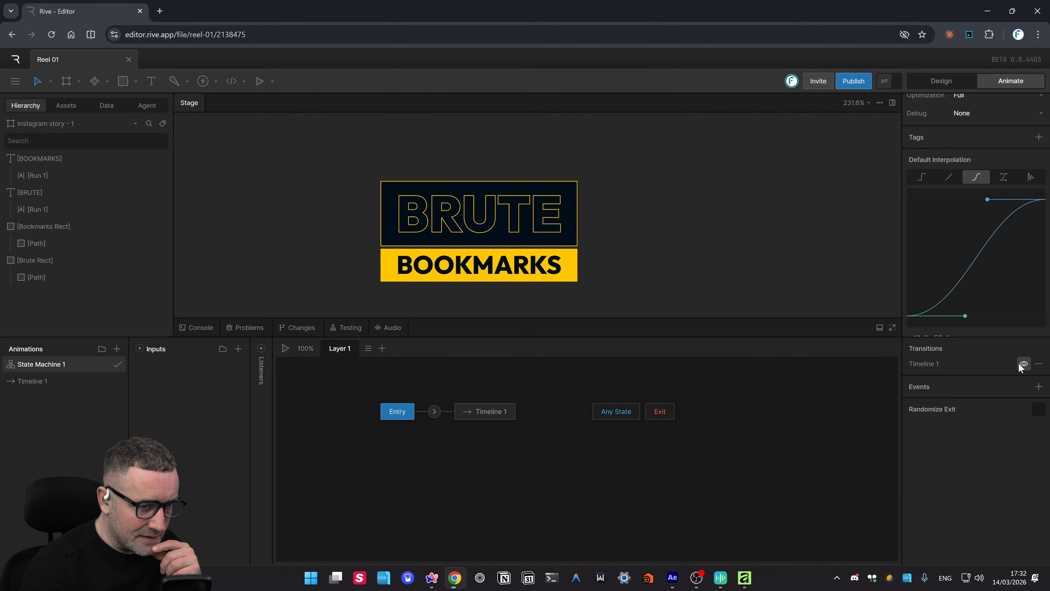
click(471, 411)
click(618, 415)
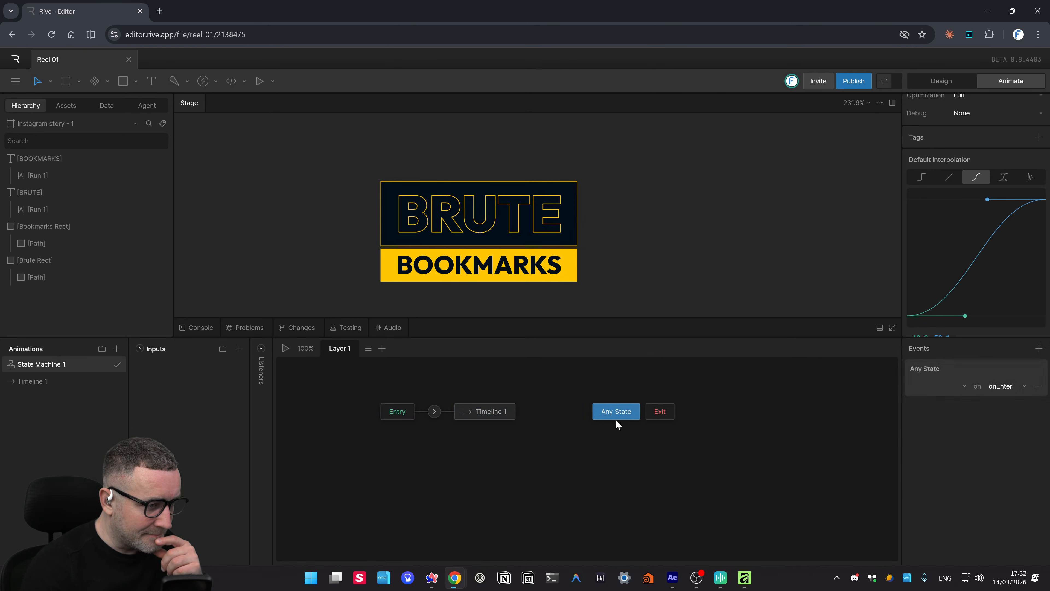
click(285, 348)
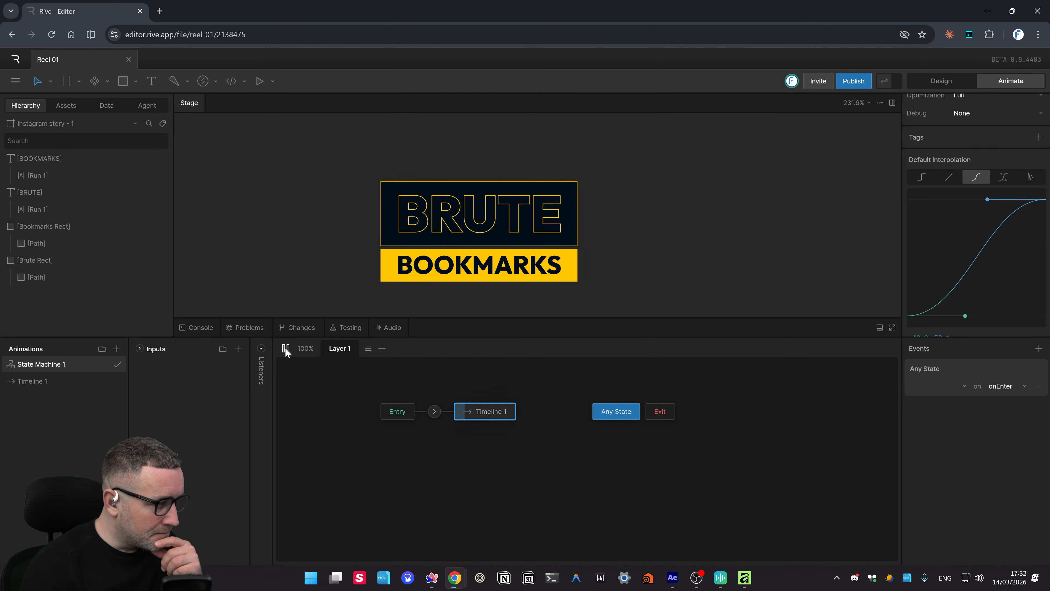
click(447, 375)
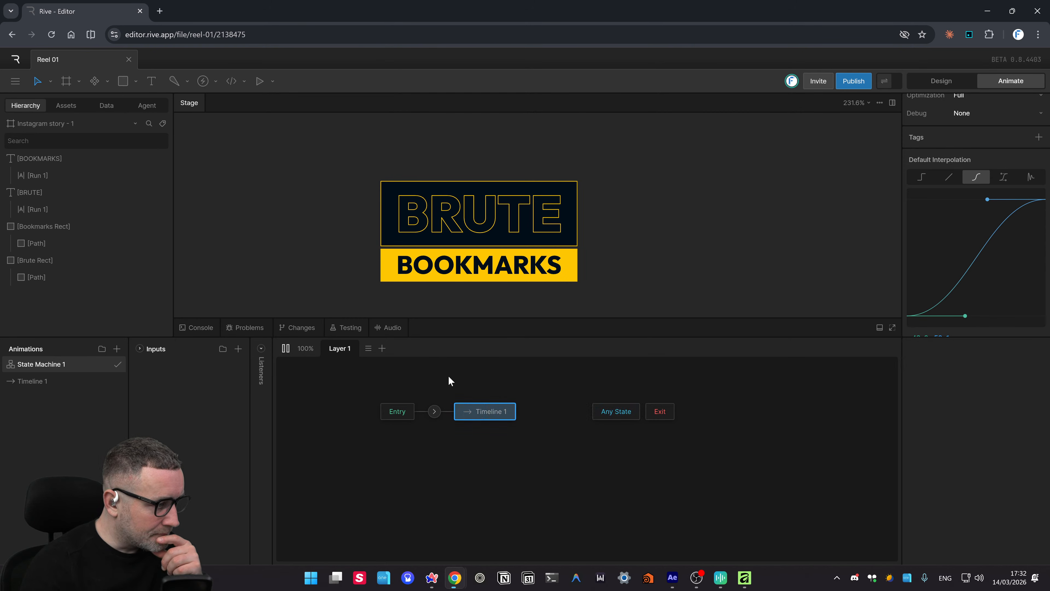
- Add a second layer, Layer 2, to the state machine, then delete it
click(382, 349)
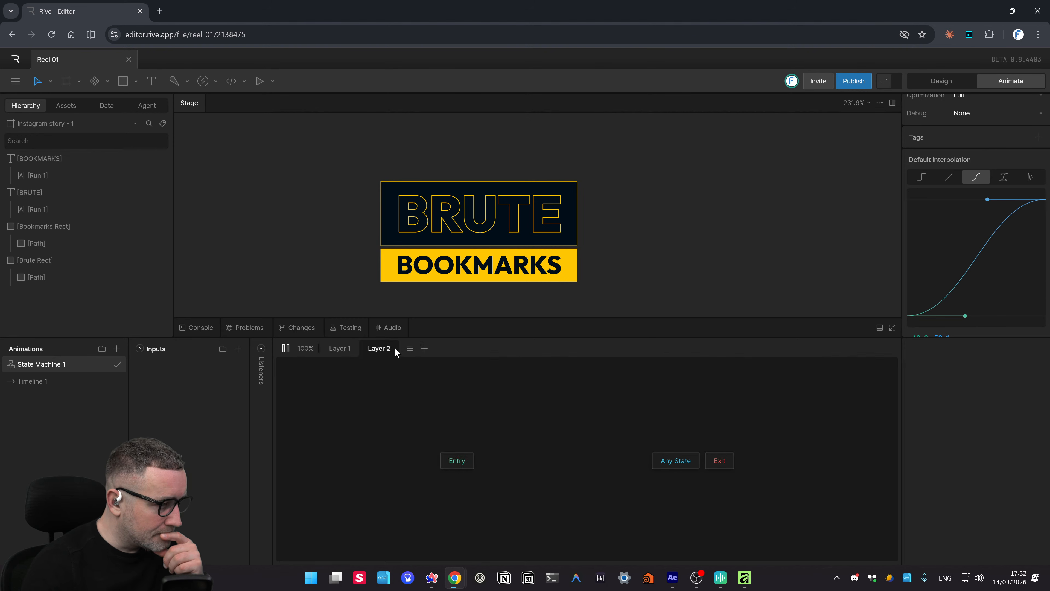
right_click(373, 349)
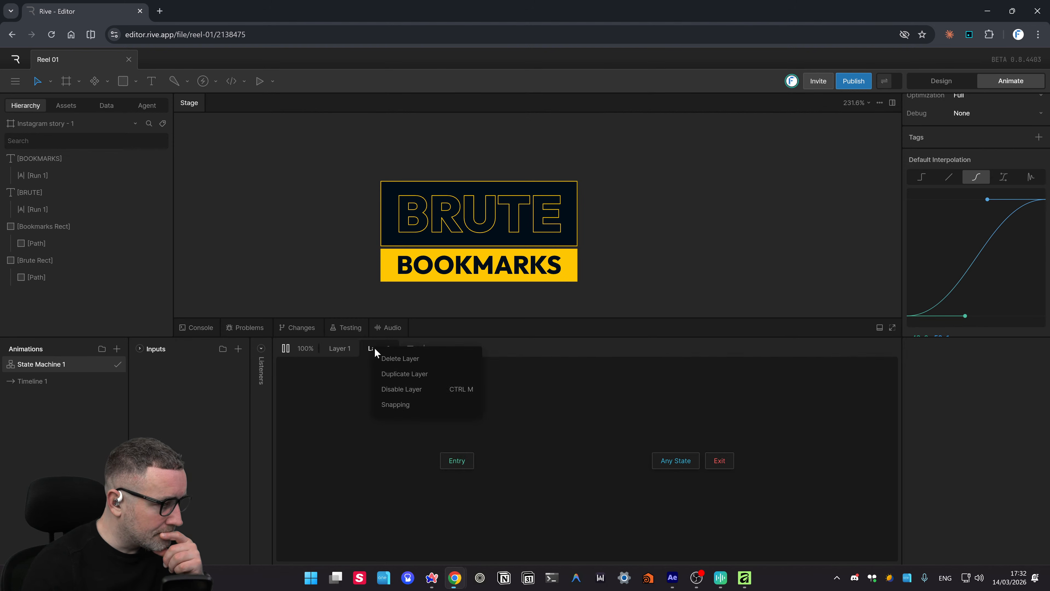
click(396, 360)
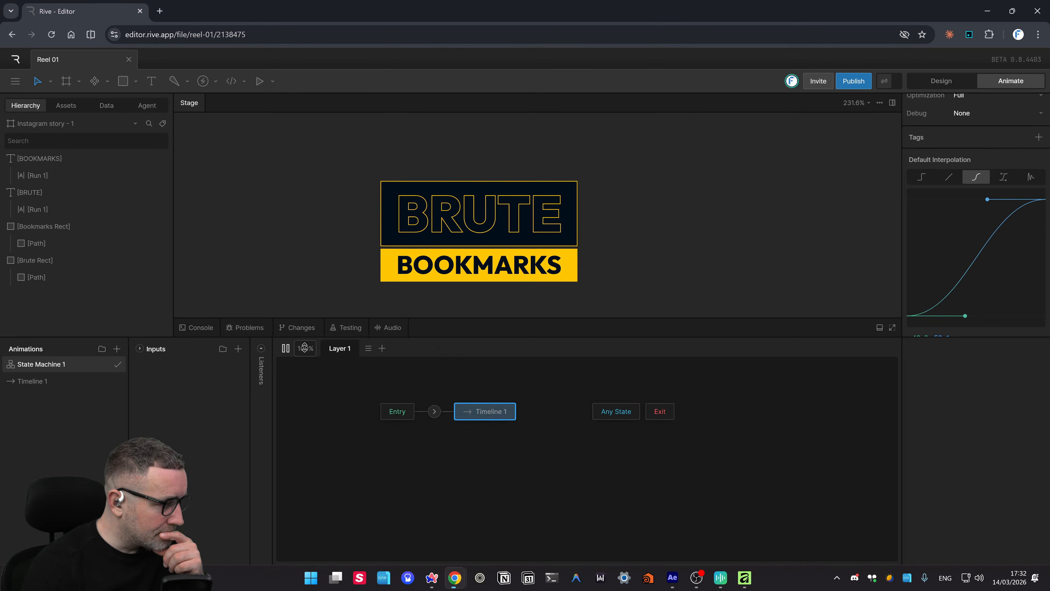
right_click(339, 349)
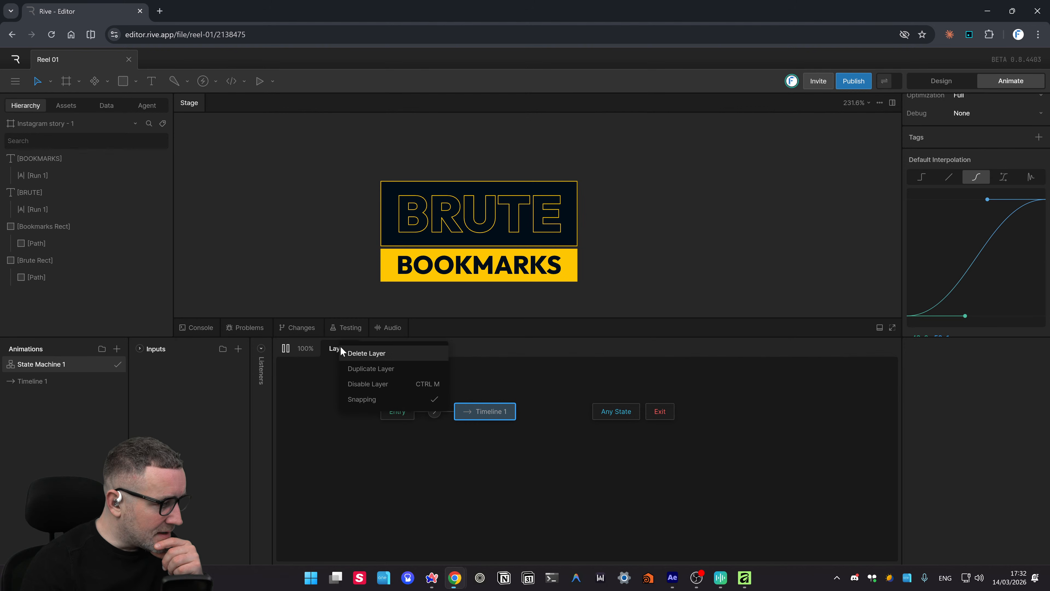
click(551, 365)
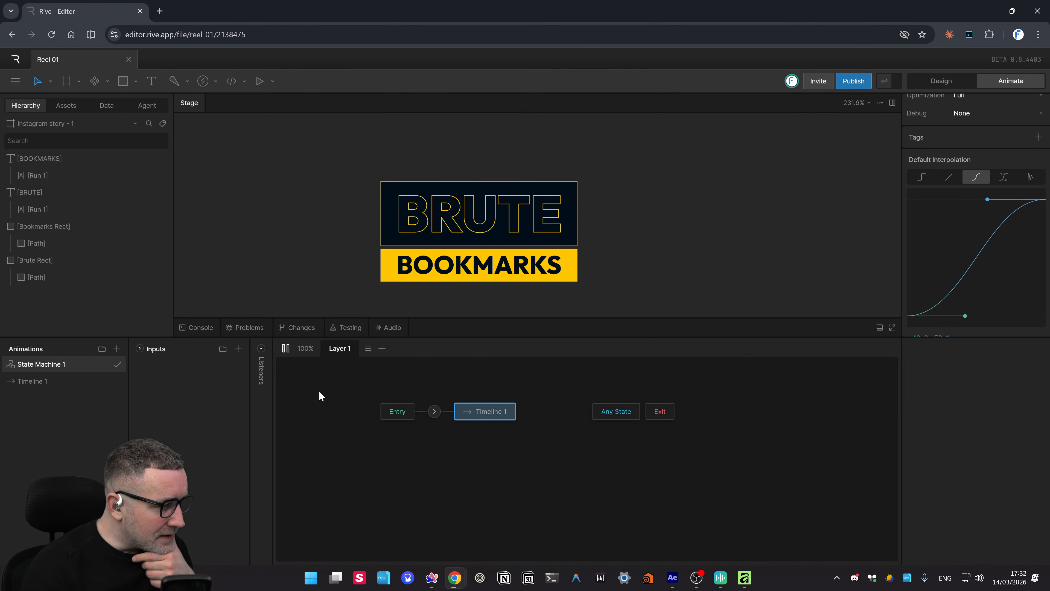
- Expand Listeners, add then remove a Number input, and add the trigger input Trigger 1
click(261, 349)
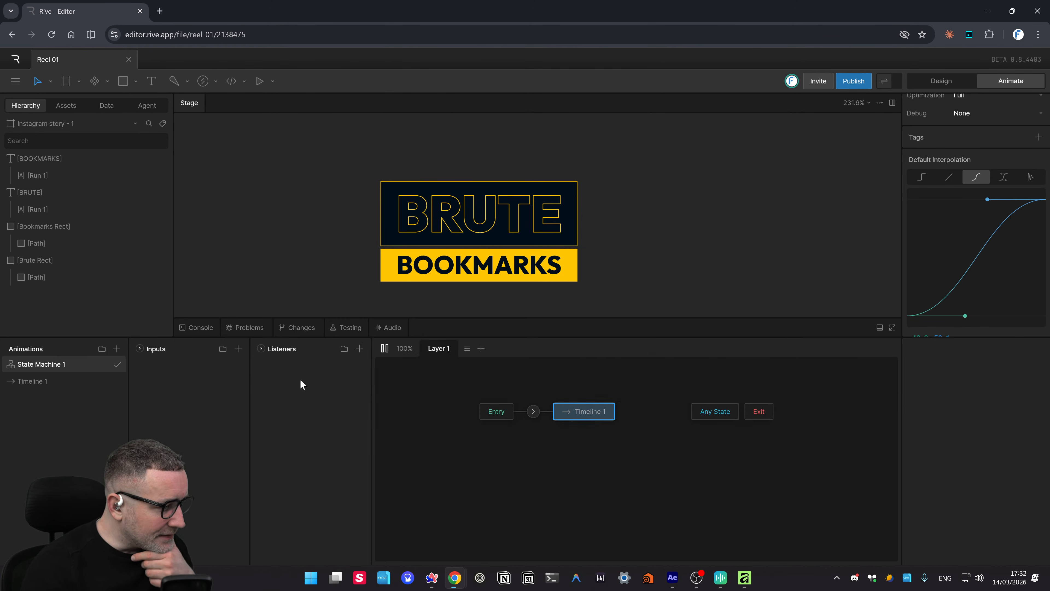
click(360, 349)
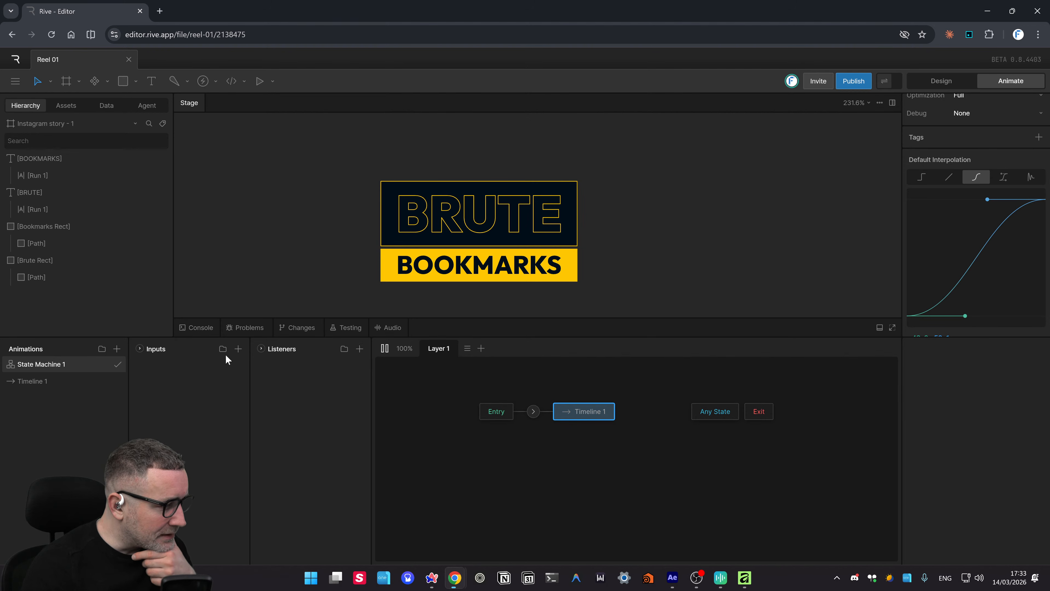
click(238, 349)
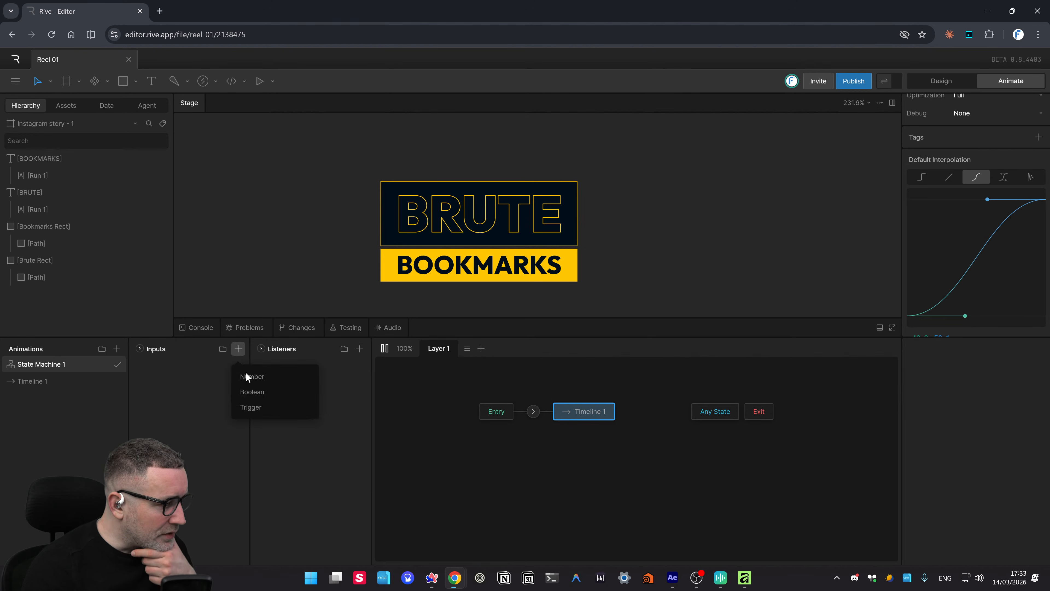
click(254, 407)
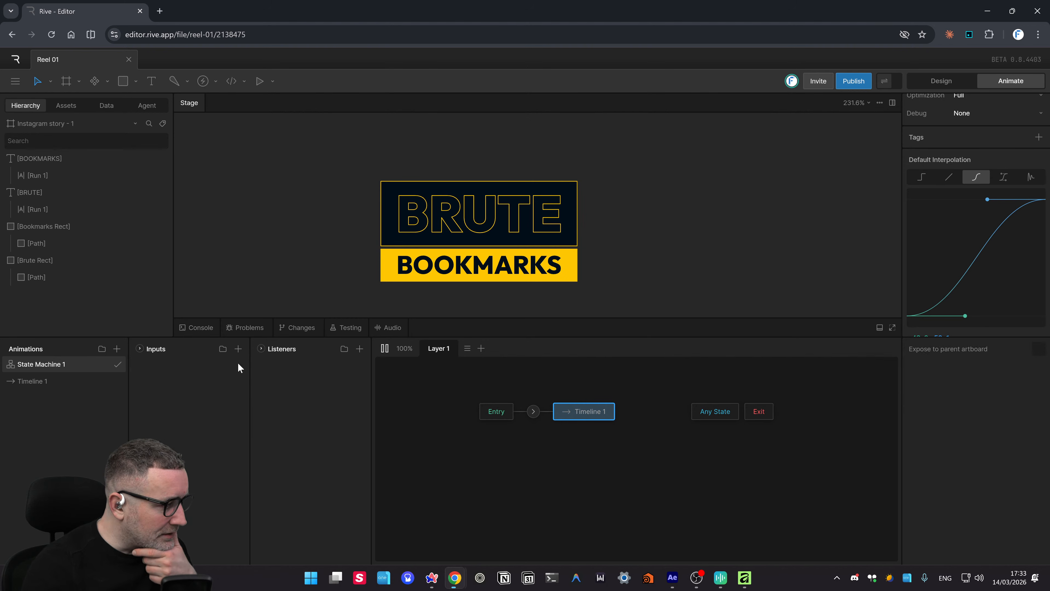
click(238, 349)
click(250, 376)
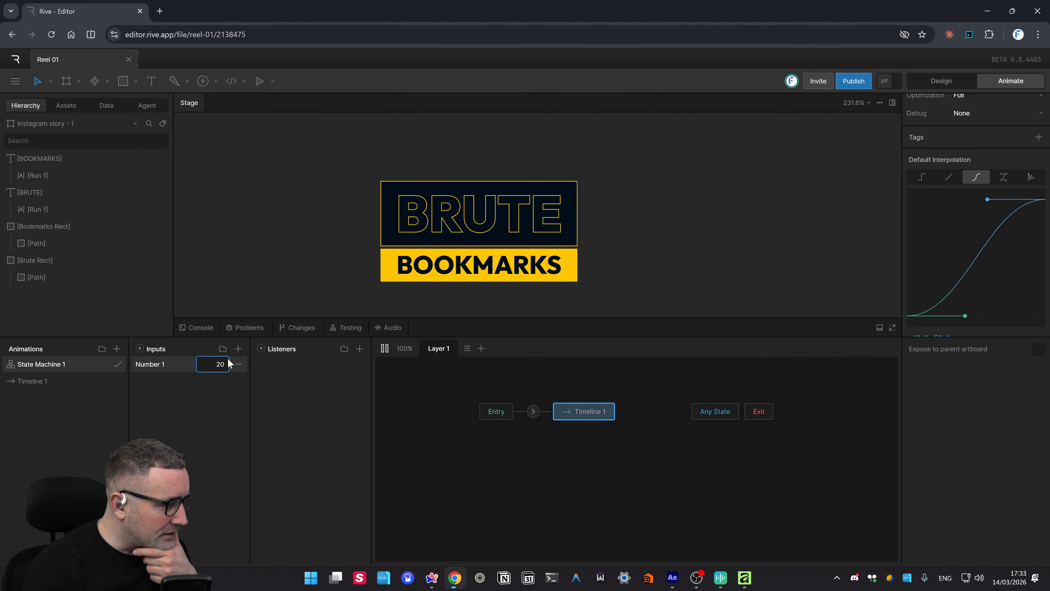
click(238, 364)
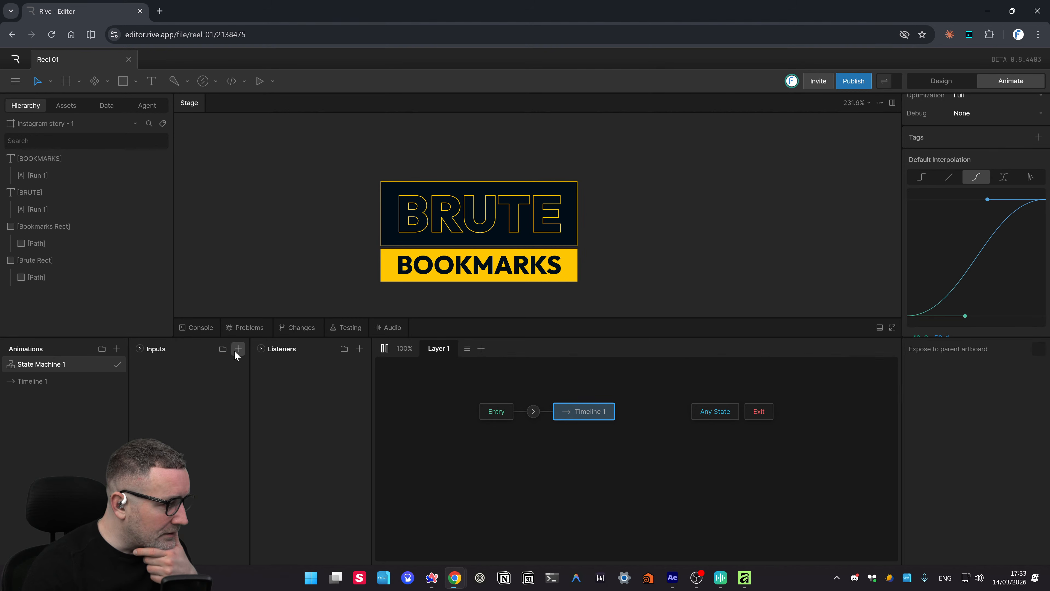
click(238, 349)
click(252, 407)
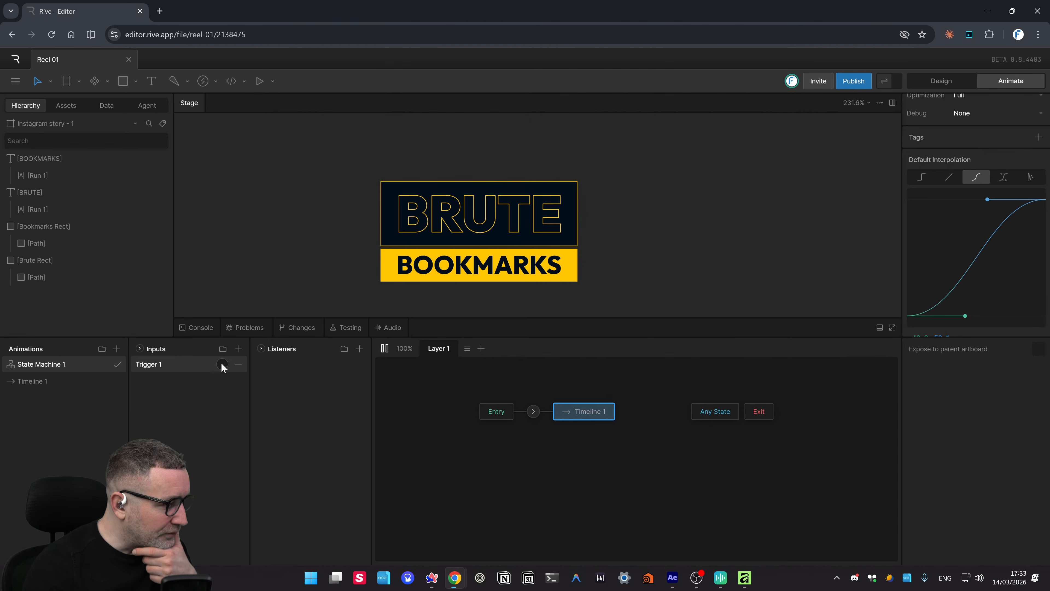
- Preview Timeline 1, test-run State Machine 1, and return to editing Timeline 1
click(10, 382)
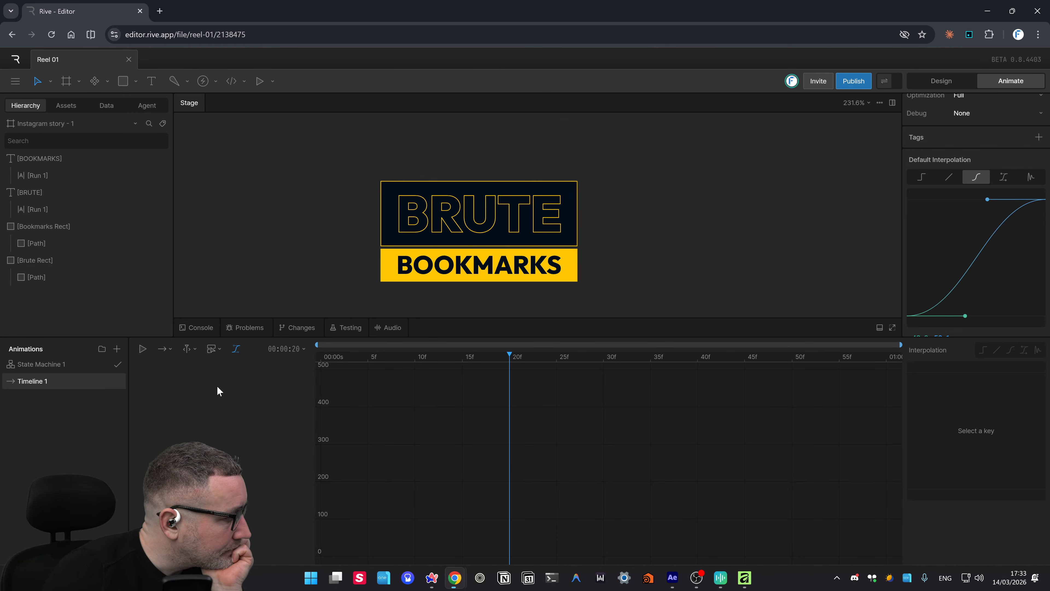
click(213, 350)
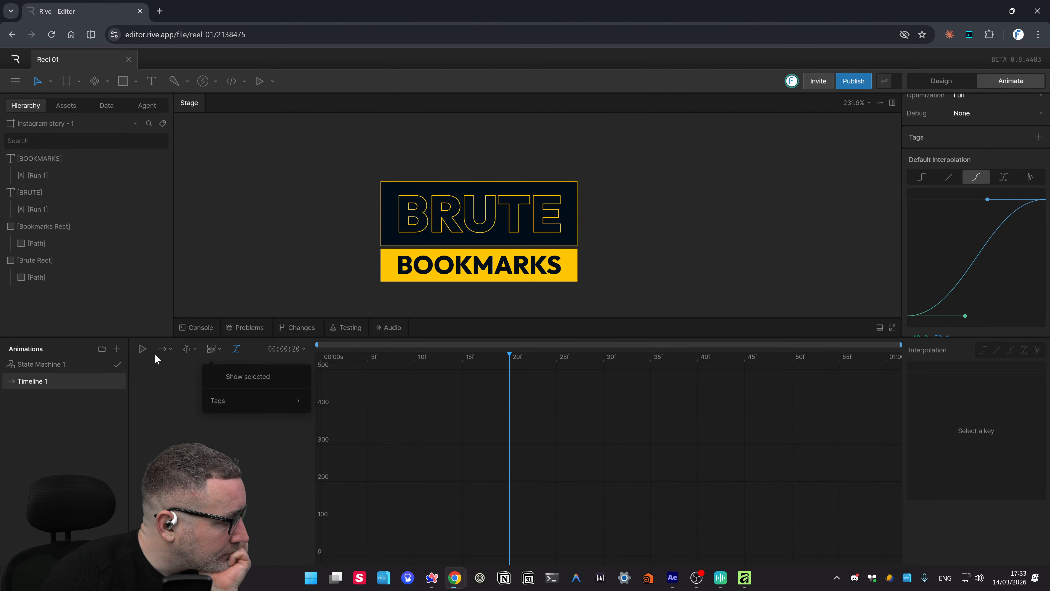
click(143, 348)
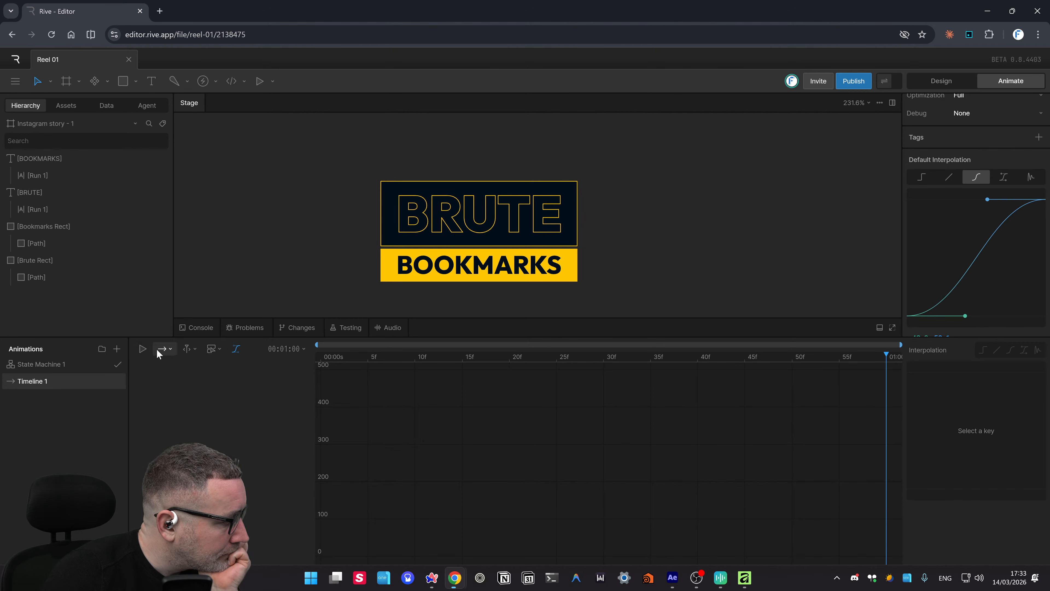
drag(361, 355, 286, 361)
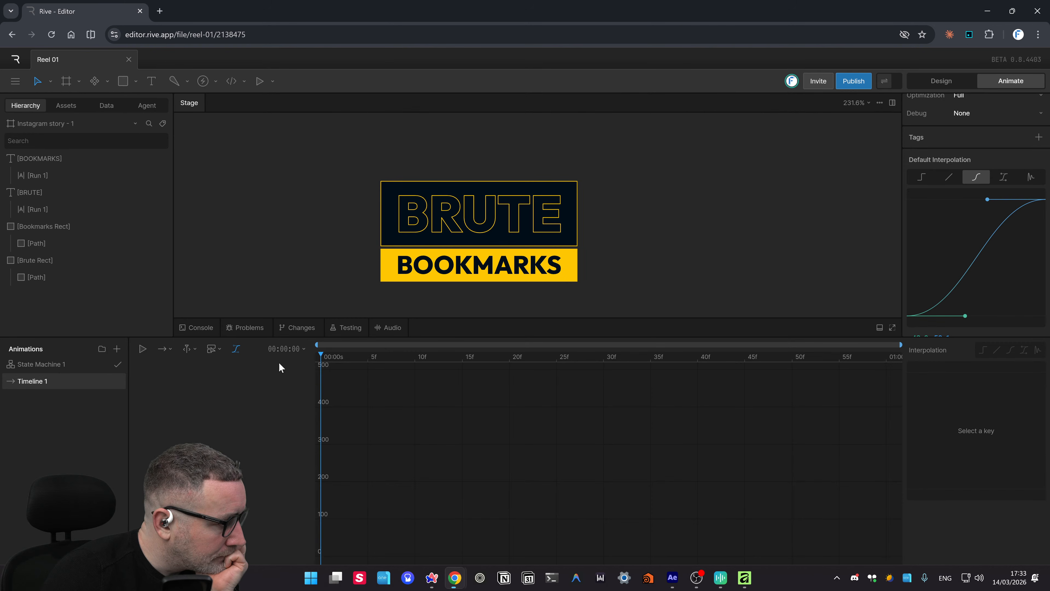
click(28, 364)
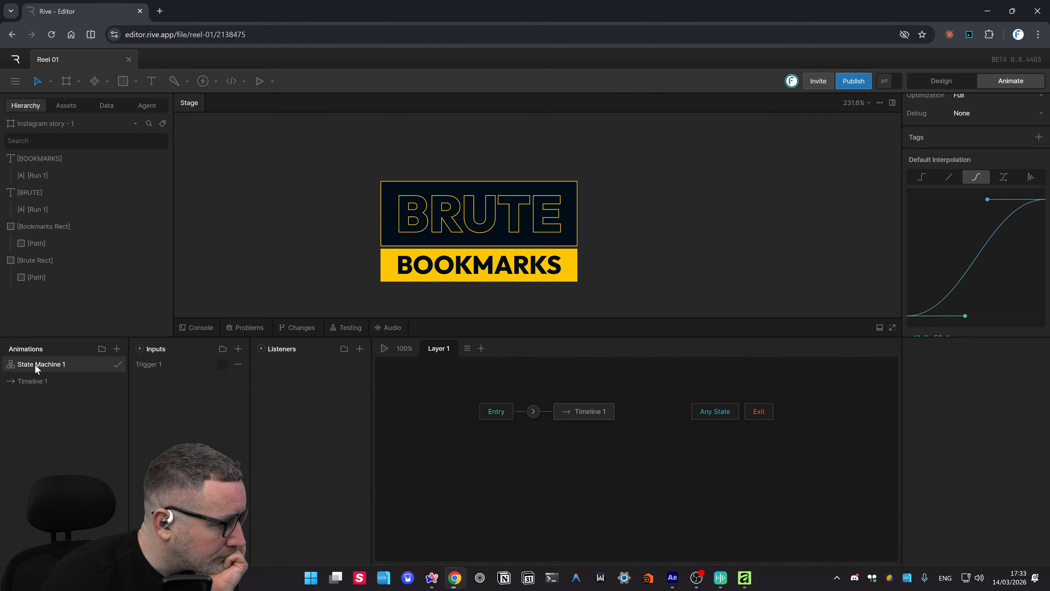
click(384, 348)
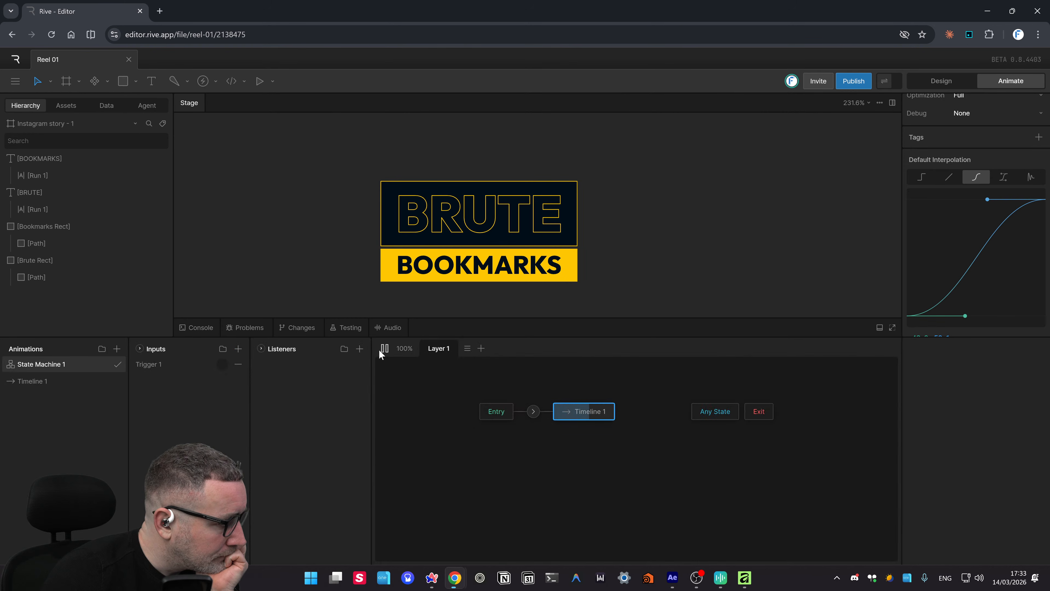
click(41, 383)
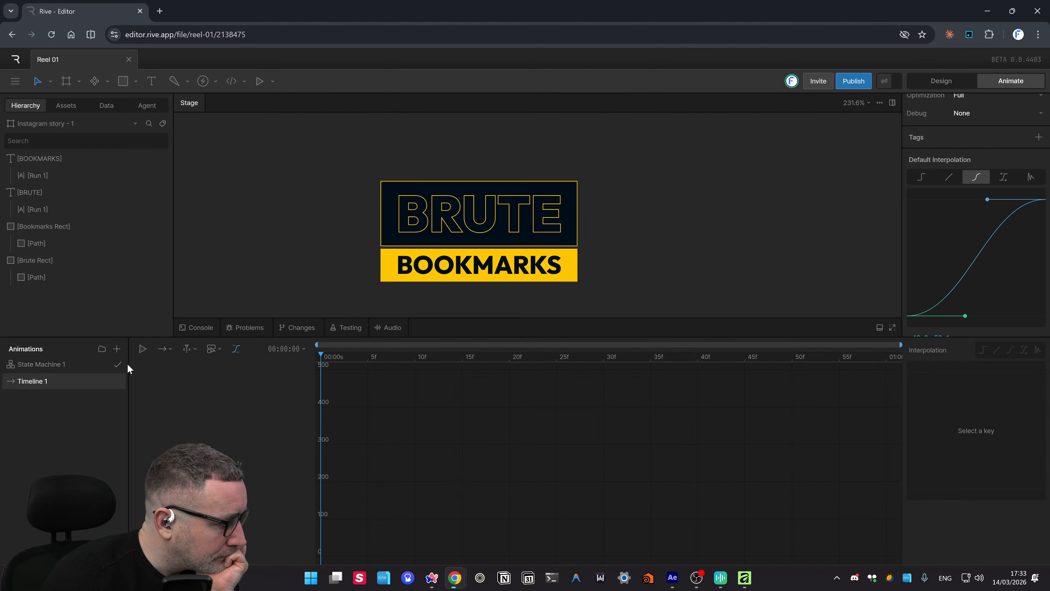
click(142, 349)
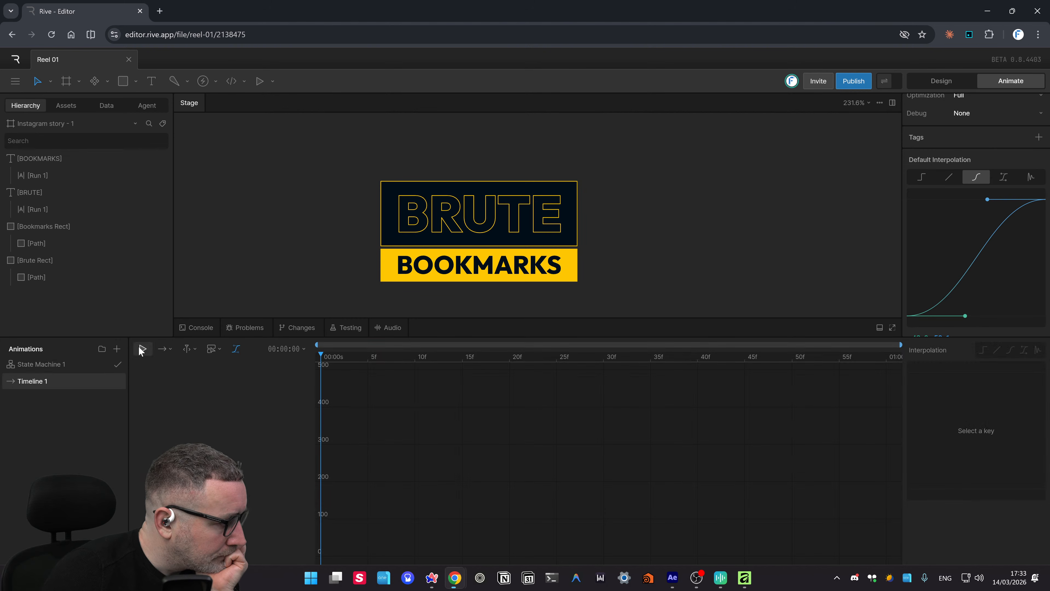
click(143, 349)
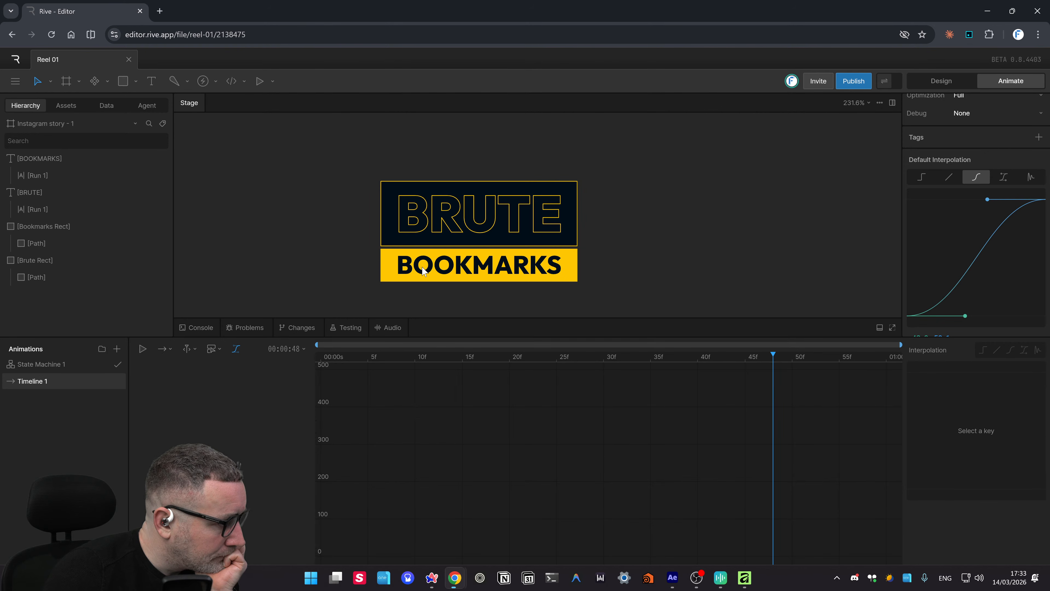
- Browse the timeline filter and key navigation options, then select the BRUTE text
drag(425, 268, 425, 264)
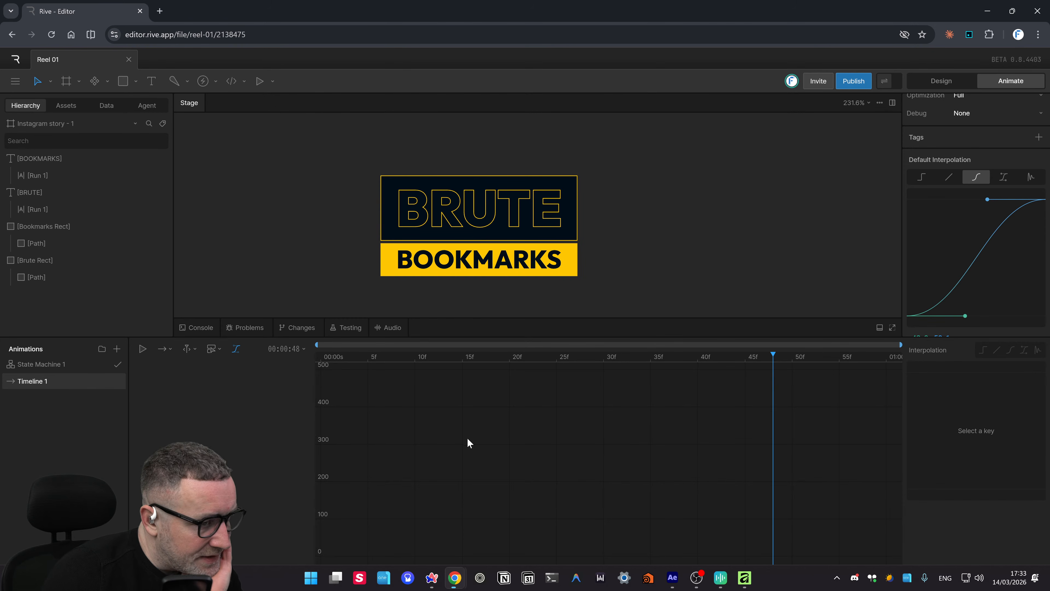
click(212, 348)
mouse_move(223, 397)
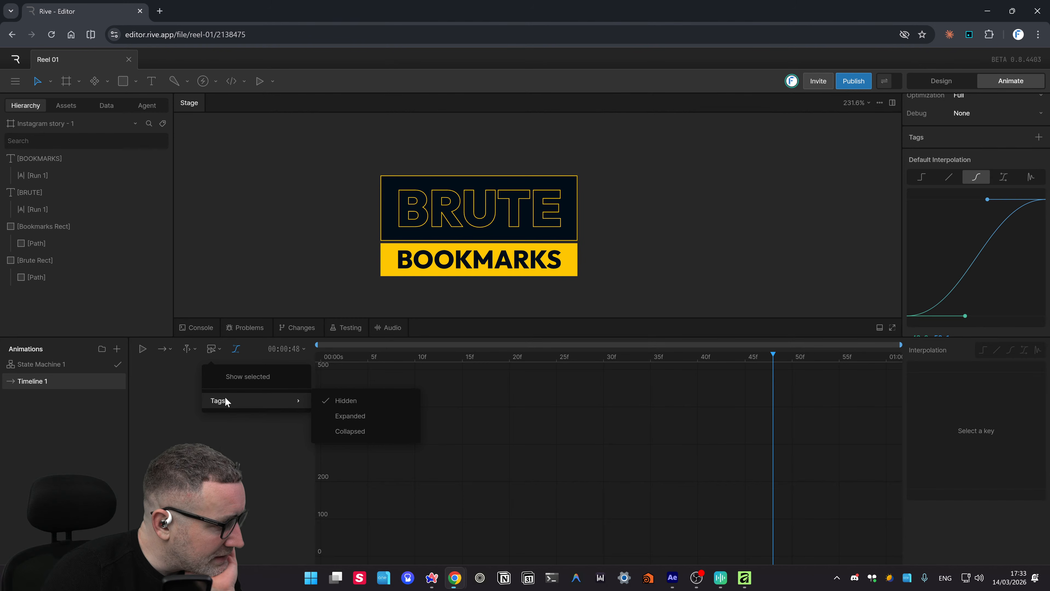
click(188, 350)
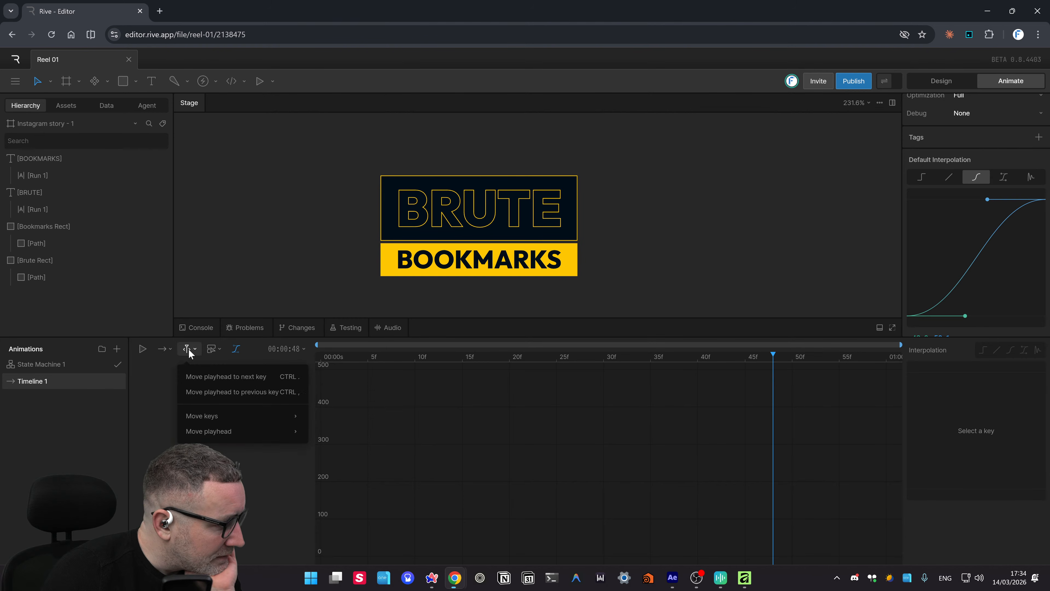
mouse_move(222, 420)
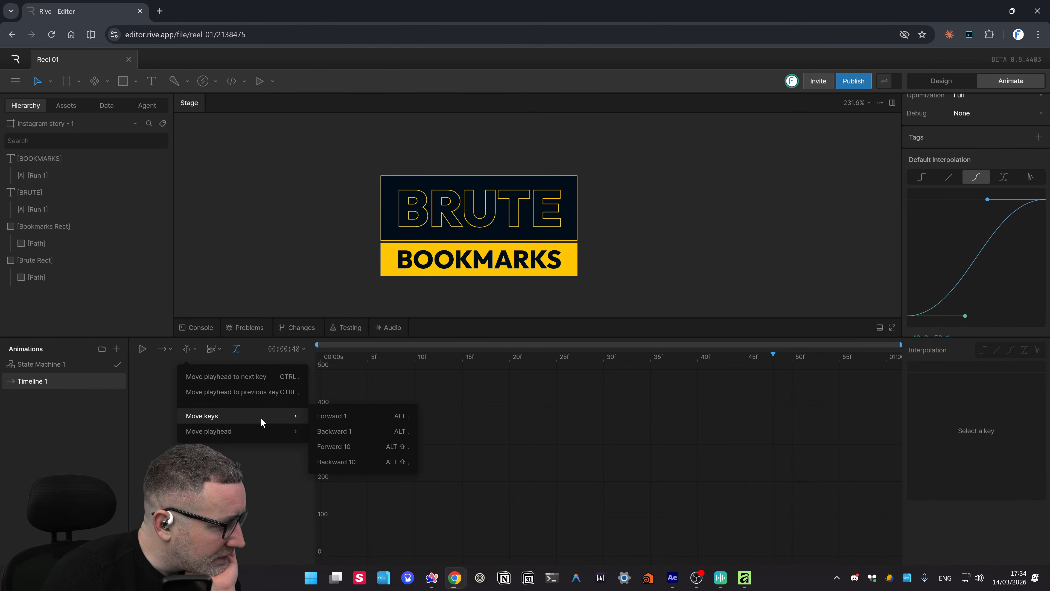
click(165, 357)
click(186, 349)
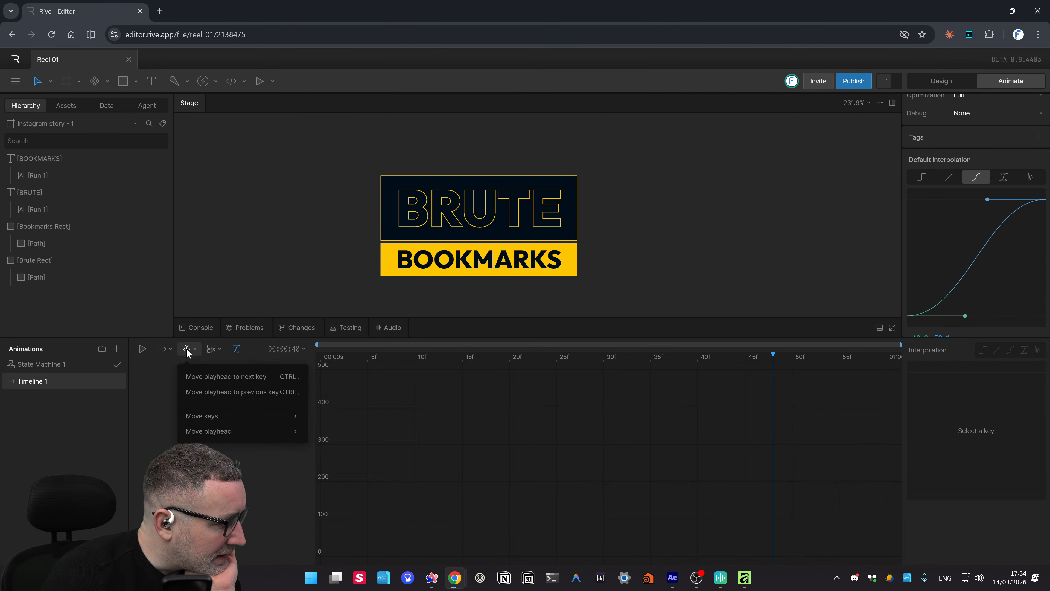
click(442, 207)
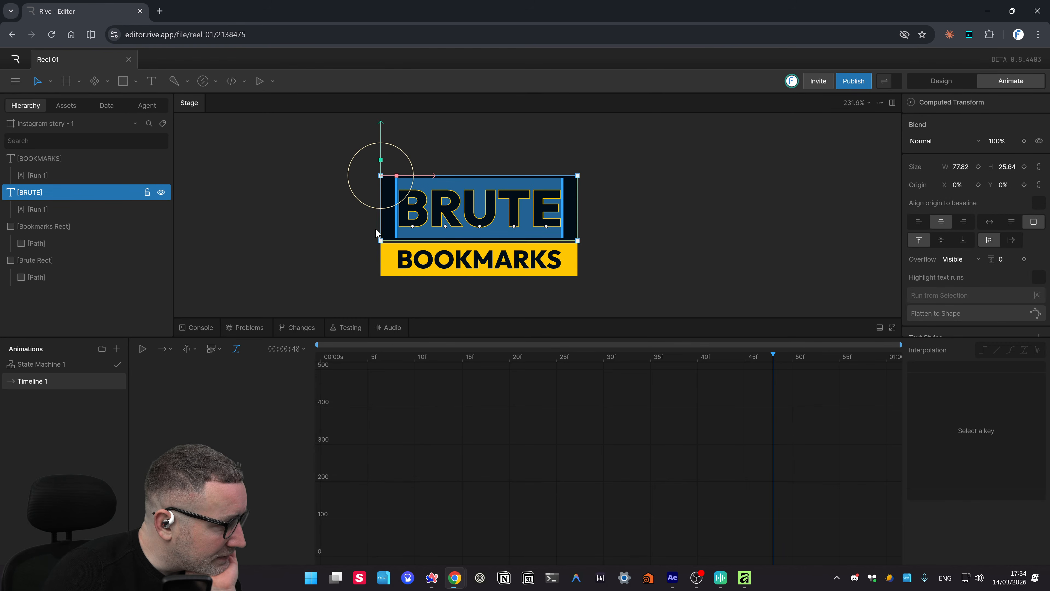
- Key BRUTE at frame 0, then slide it right and key it at frame 28
drag(531, 357, 235, 382)
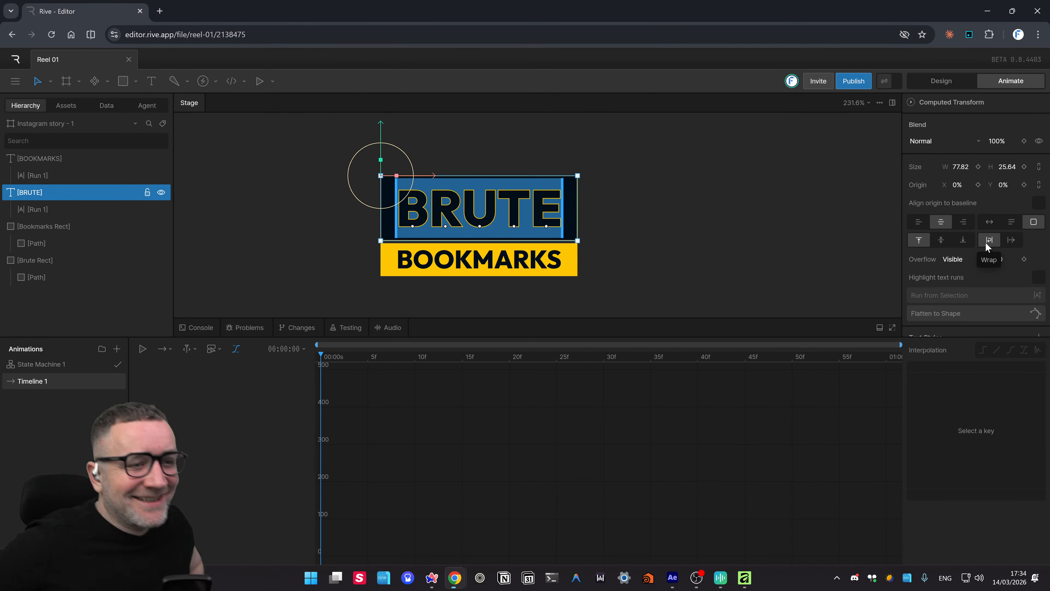
click(1024, 259)
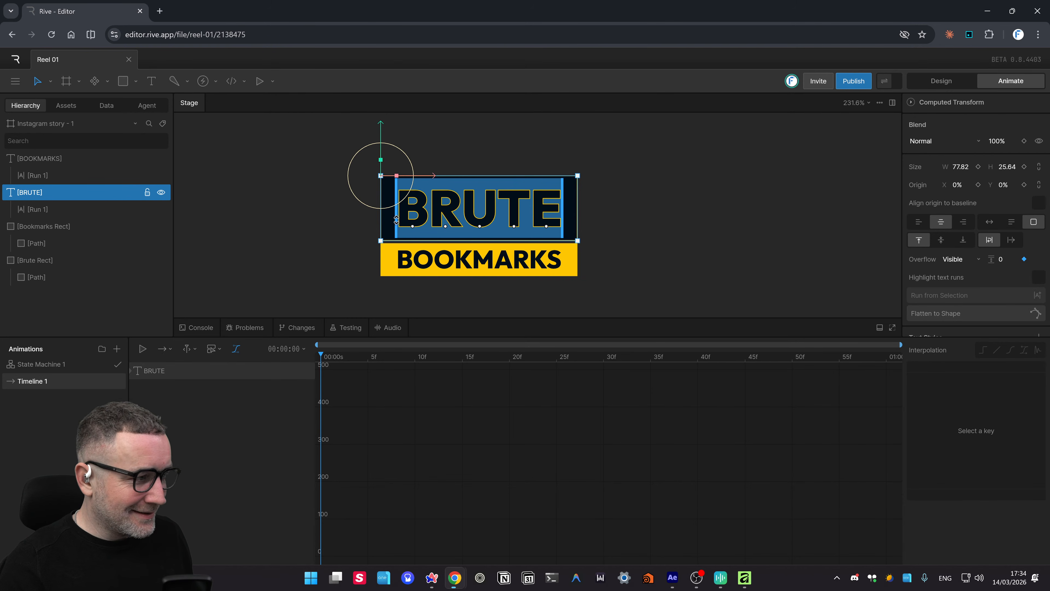
drag(371, 361, 585, 358)
drag(431, 177, 590, 181)
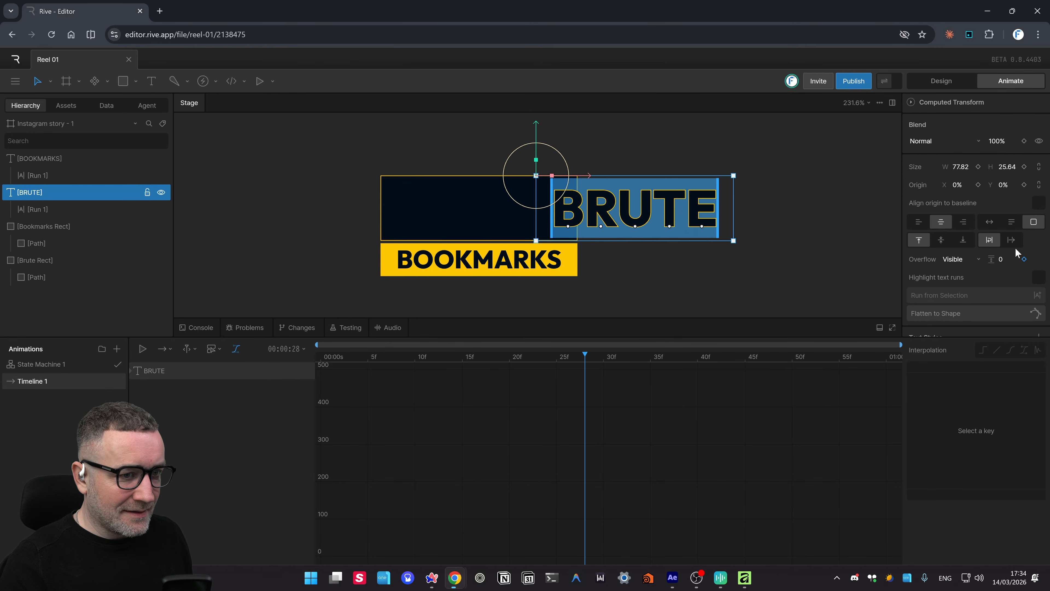
click(1024, 259)
- At frame 0, slide BRUTE back over the dark rectangle, remove the paragraph spacing key, and scrub
drag(511, 365, 309, 394)
drag(446, 354, 258, 382)
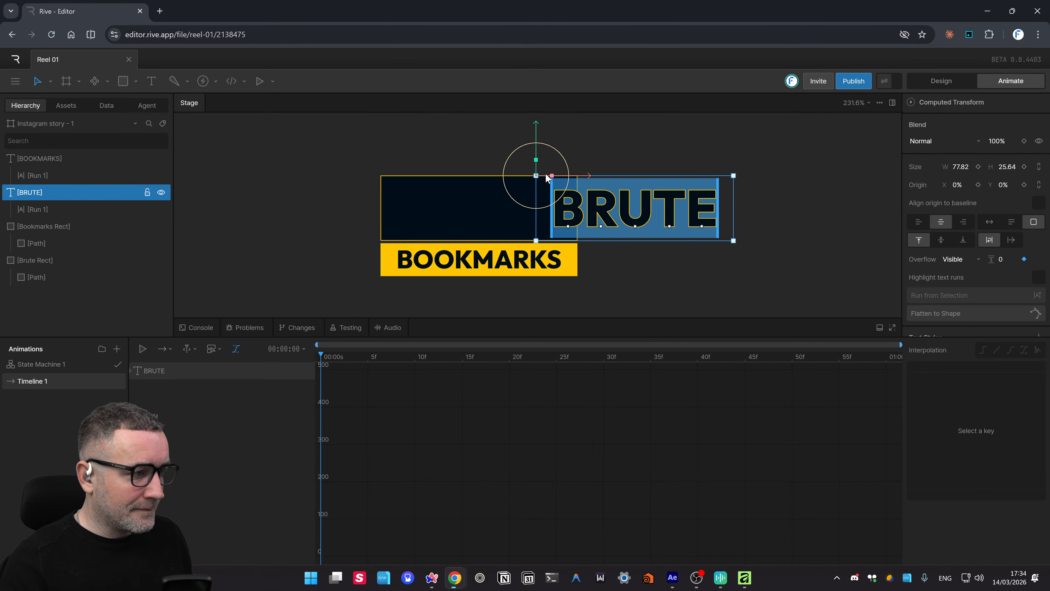
drag(584, 185, 277, 232)
click(1025, 261)
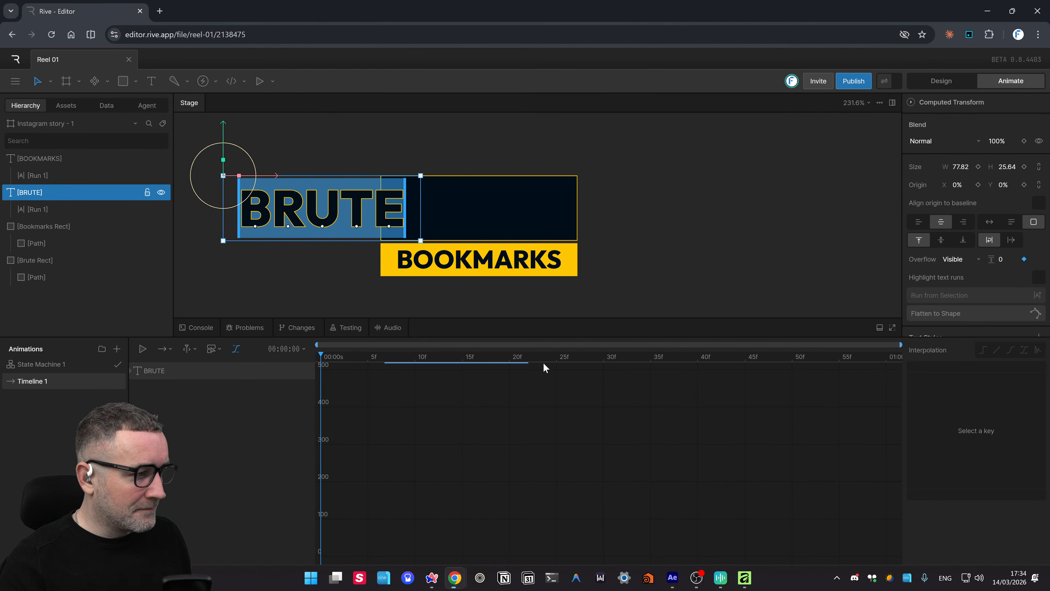
drag(475, 358, 214, 416)
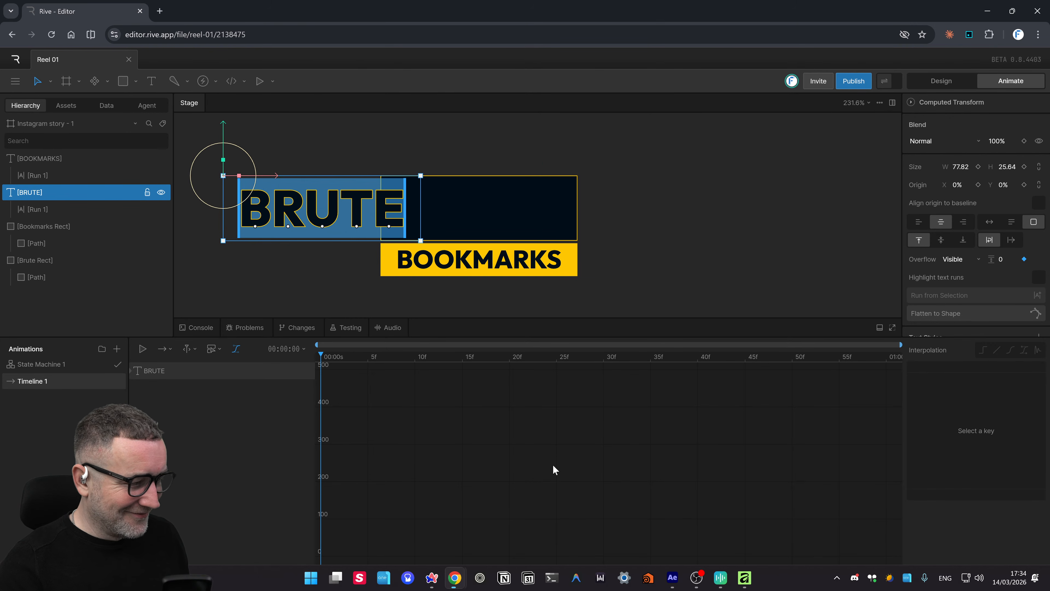
- Shape BRUTE's Position curve into a custom cubic ease (.11, .56, .68, .43)
click(132, 371)
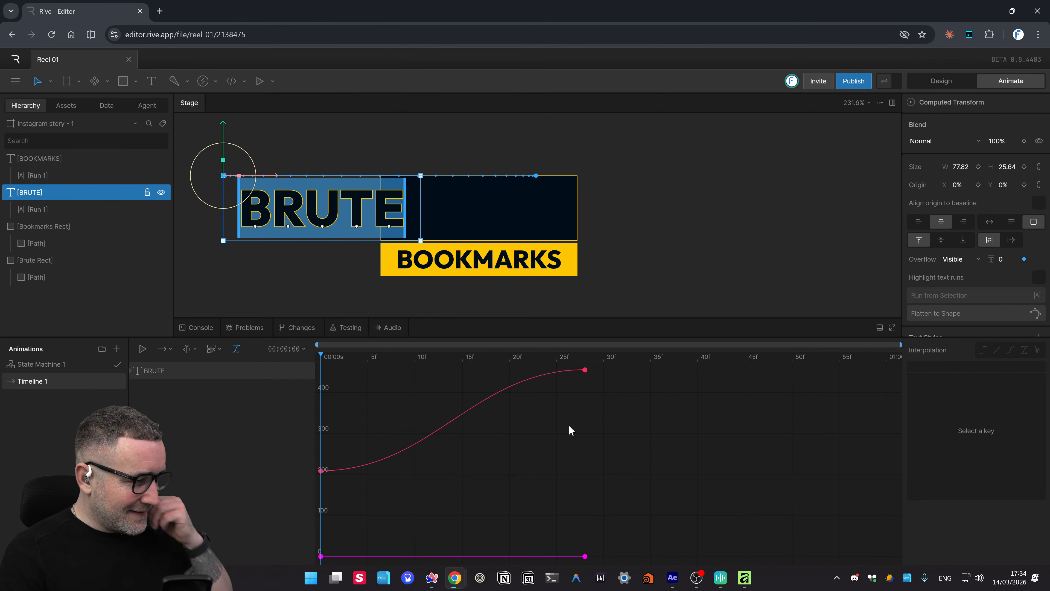
drag(611, 405, 540, 367)
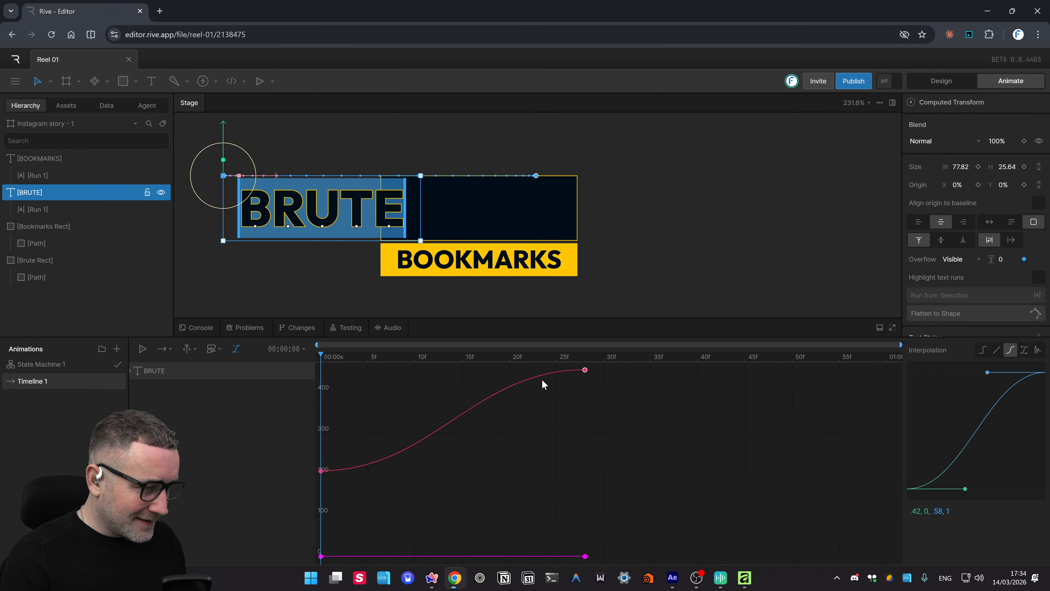
drag(965, 489, 925, 429)
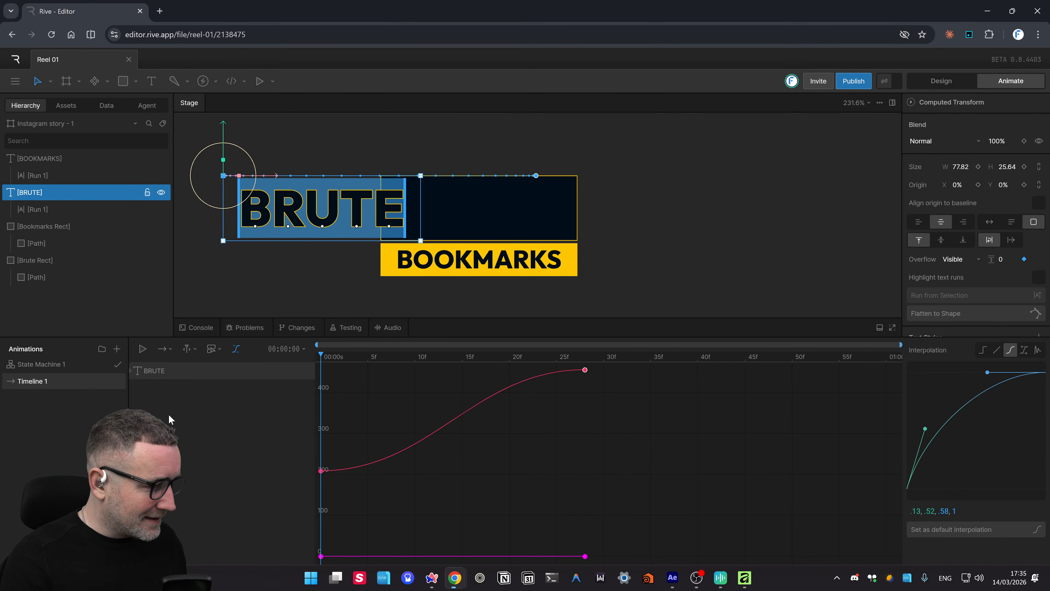
click(138, 370)
click(159, 390)
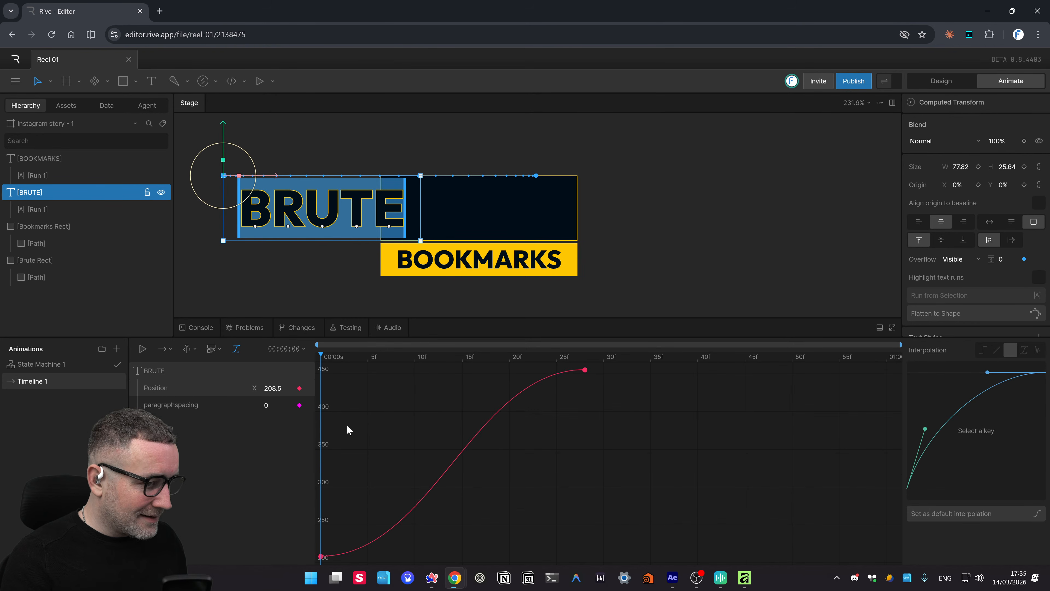
drag(614, 368, 319, 563)
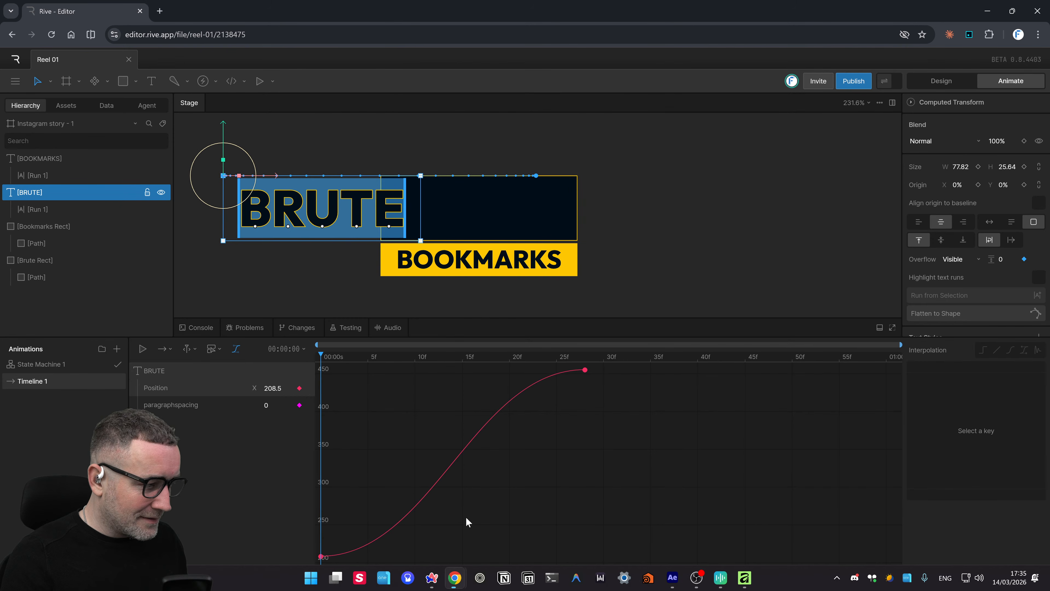
click(321, 556)
drag(966, 490, 922, 424)
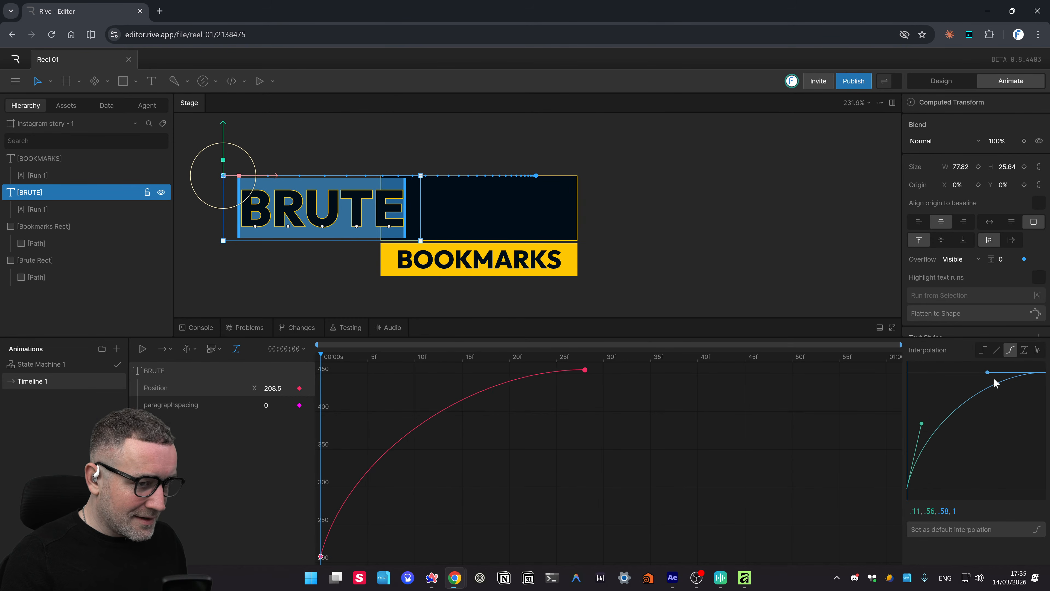
drag(989, 376, 1003, 442)
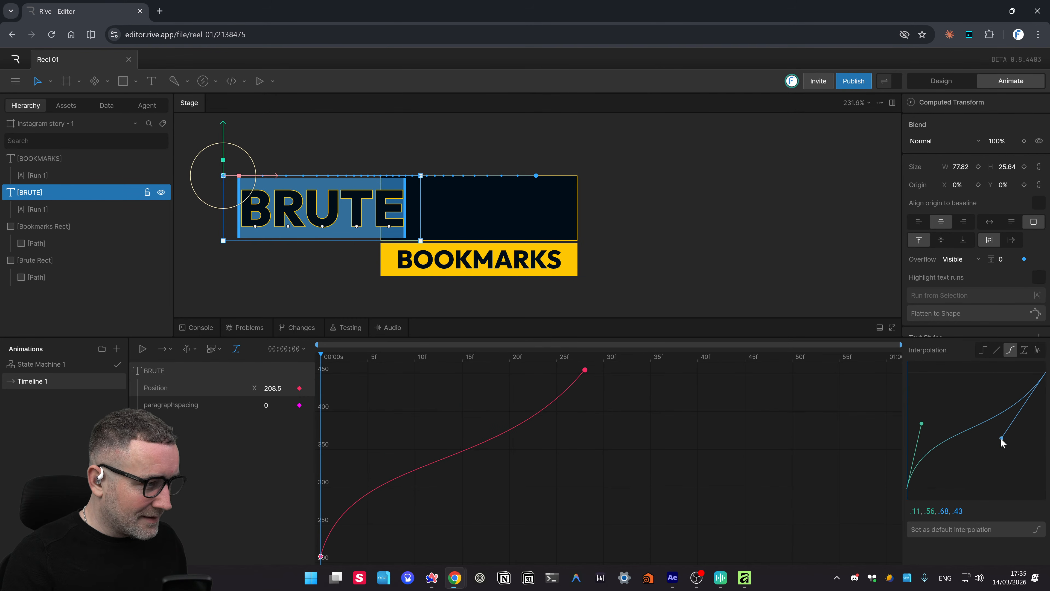
- Preview the new ease, then delete the starting Position keyframe and reselect BRUTE
key(space)
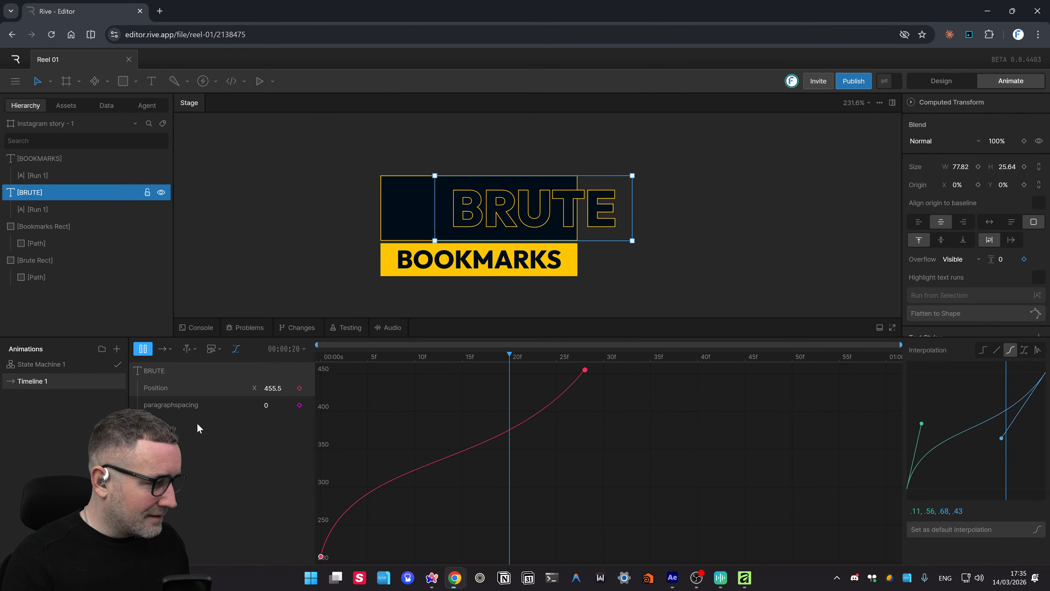
click(155, 370)
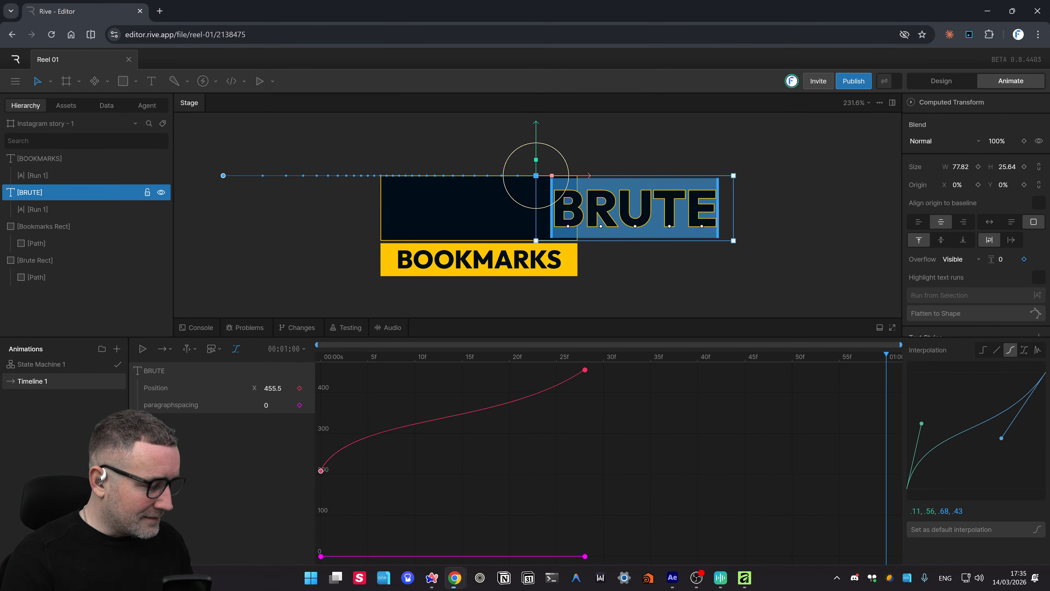
key(Delete)
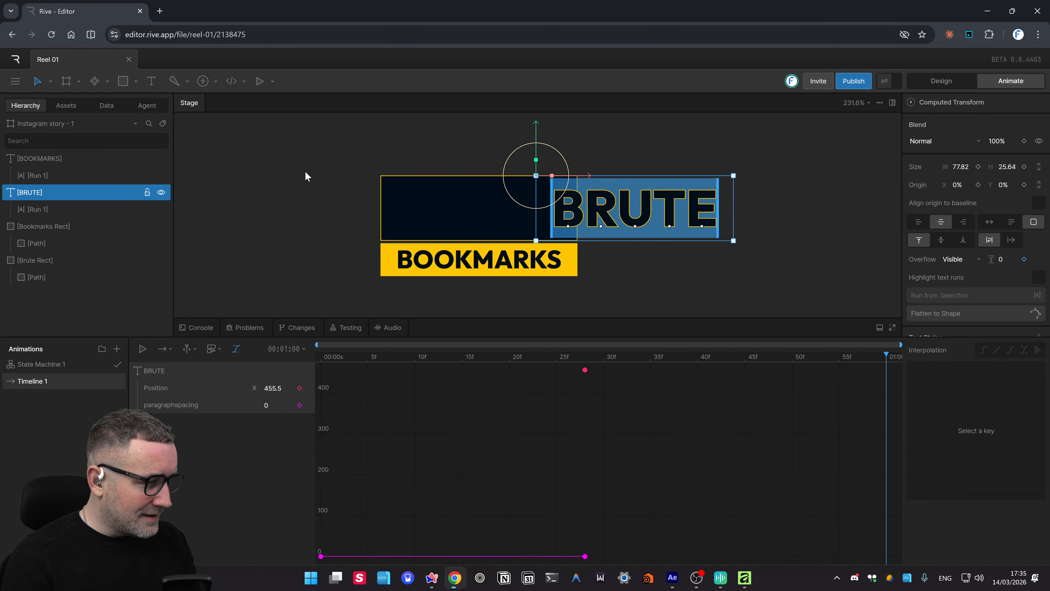
click(319, 184)
click(679, 206)
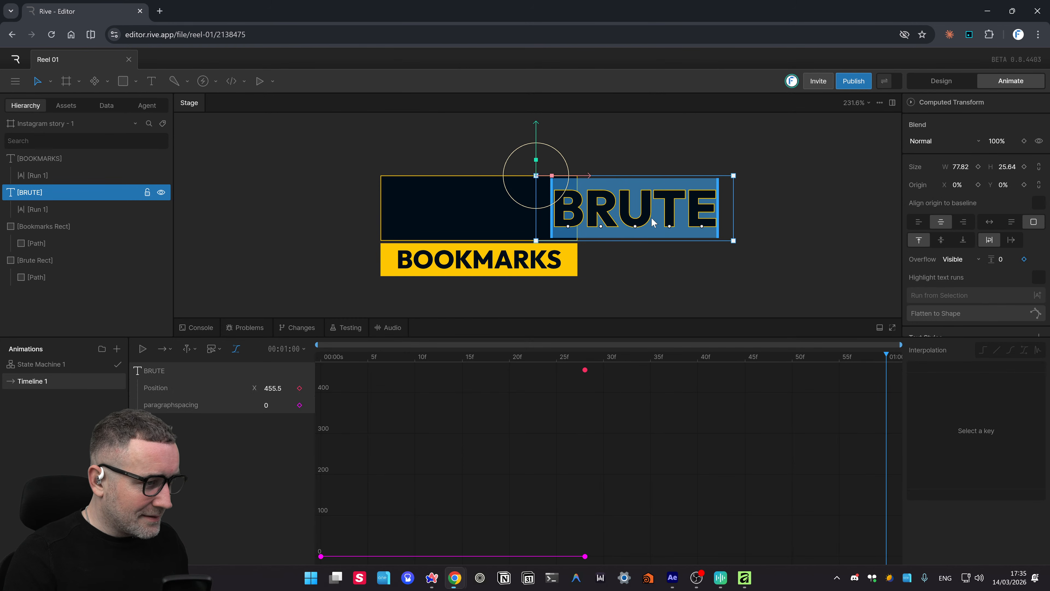
- Move BRUTE left onto the dark rectangle and delete its Position track
drag(652, 222, 488, 229)
right_click(149, 370)
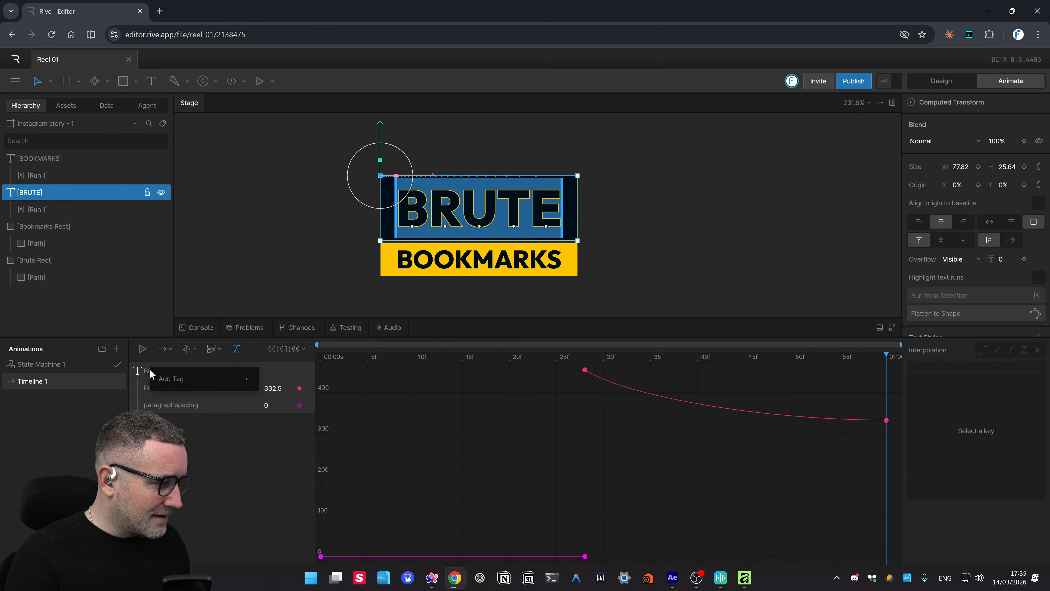
click(187, 448)
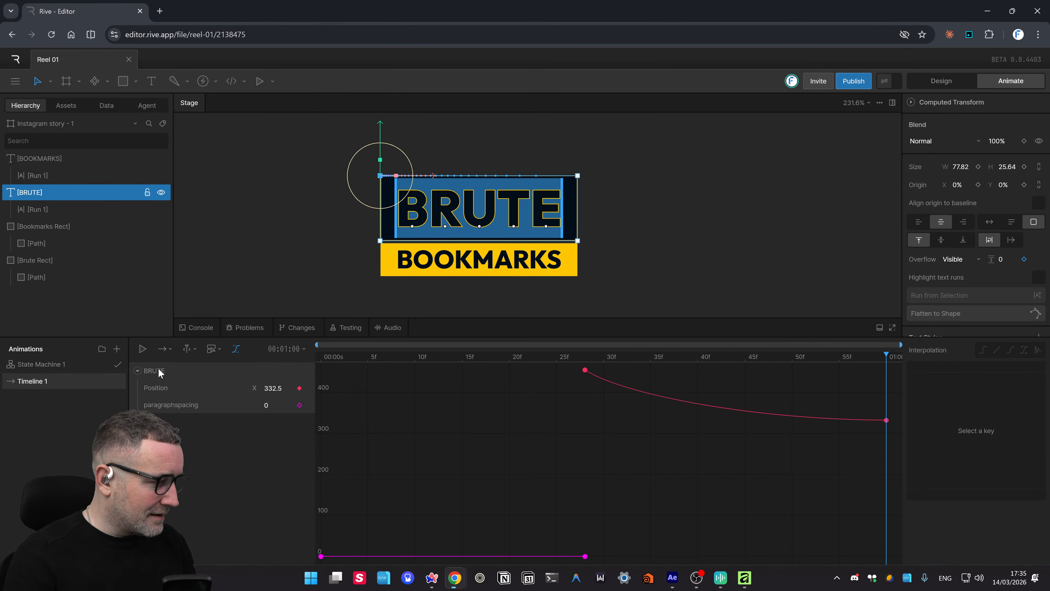
click(166, 388)
key(Delete)
click(165, 387)
- Cancel the accidental deletion of the BRUTE text, then play Timeline 1 and rewind to frame 0
click(156, 370)
key(Delete)
key(Delete)
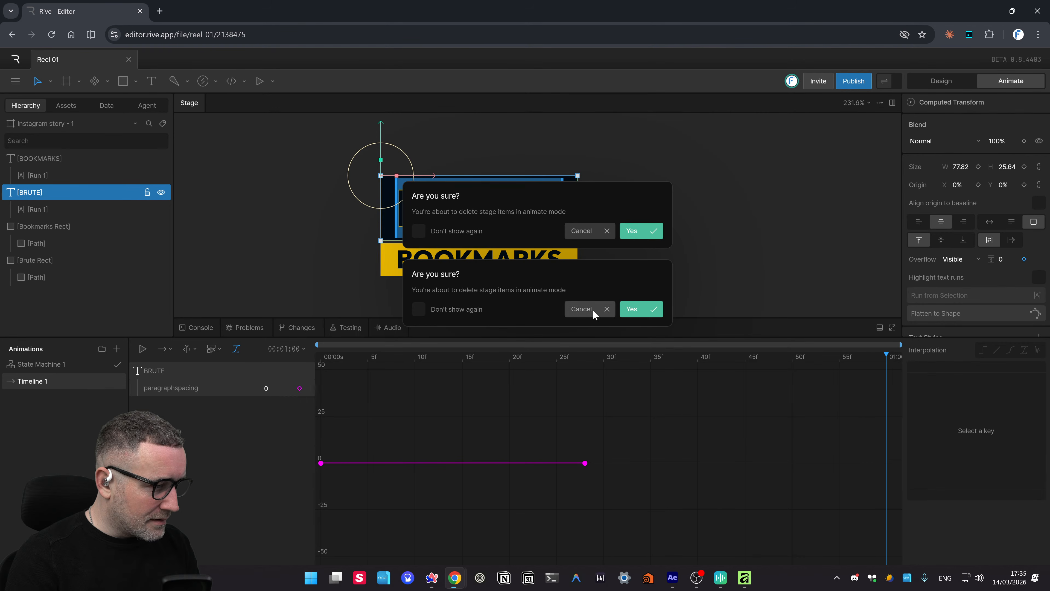
click(639, 314)
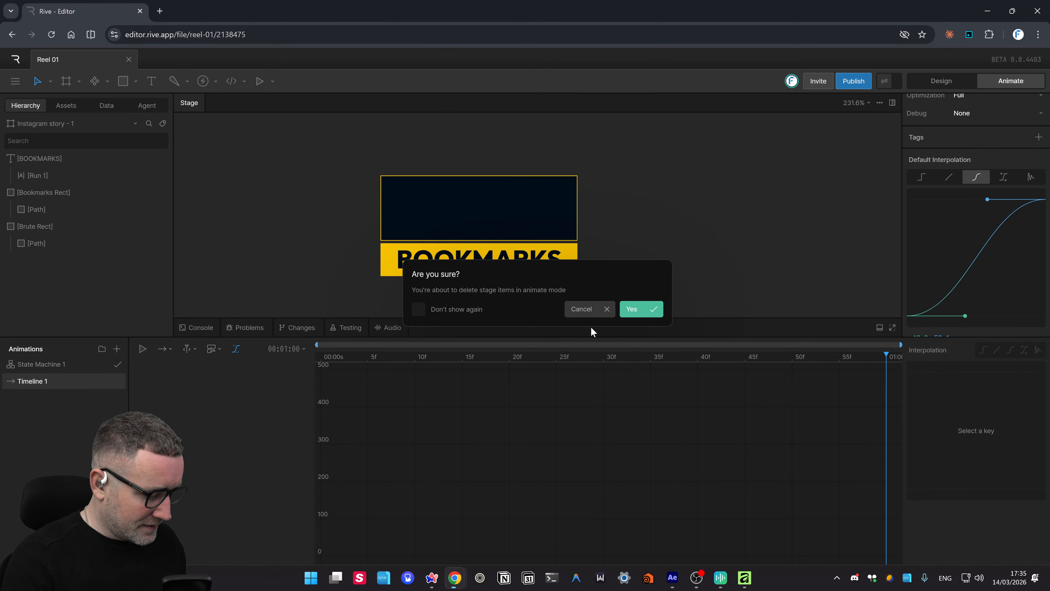
key(ctrl+z)
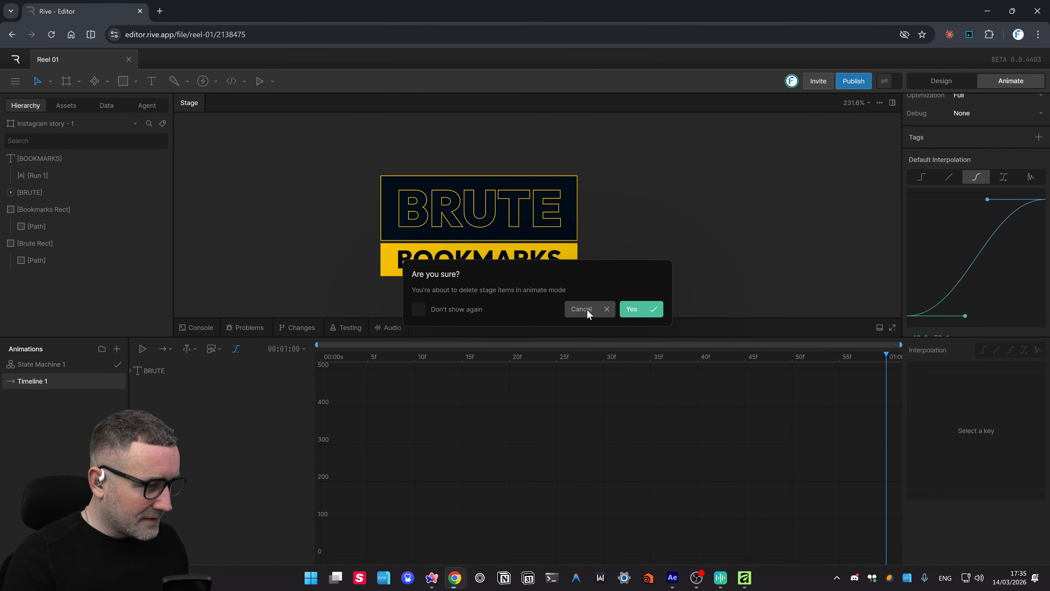
click(614, 308)
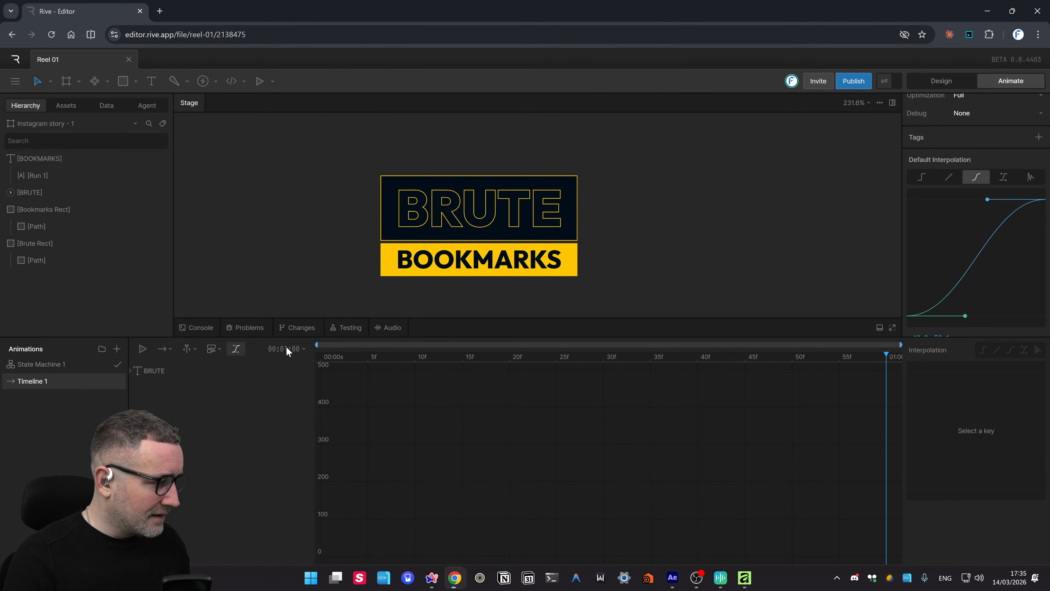
key(space)
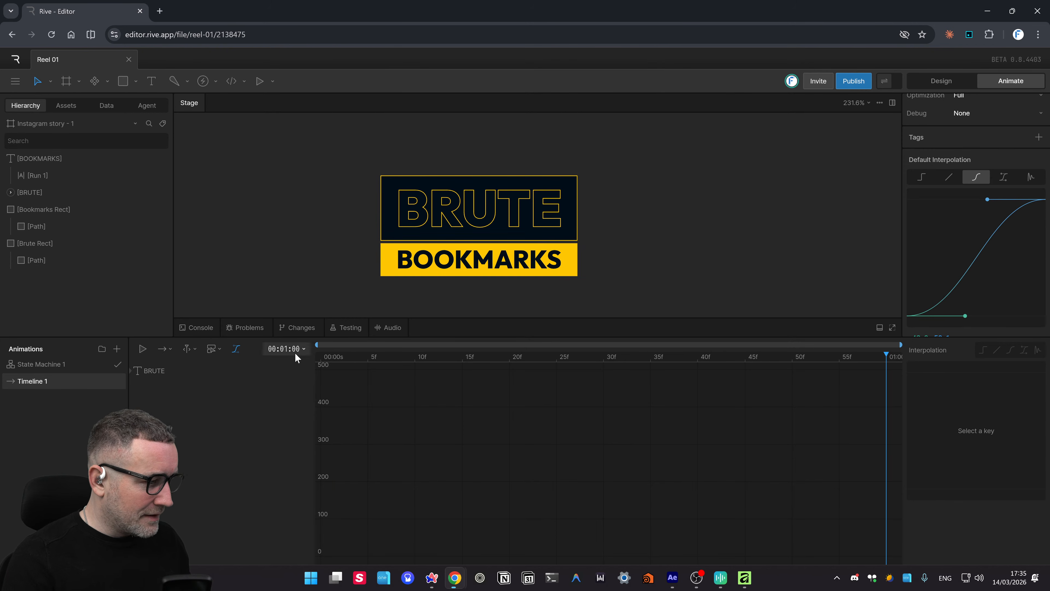
drag(367, 354, 237, 363)
- Delete BRUTE's two paragraphspacing keyframes, then select BRUTE together with its dark rectangle
scroll(1022, 202, up, 3)
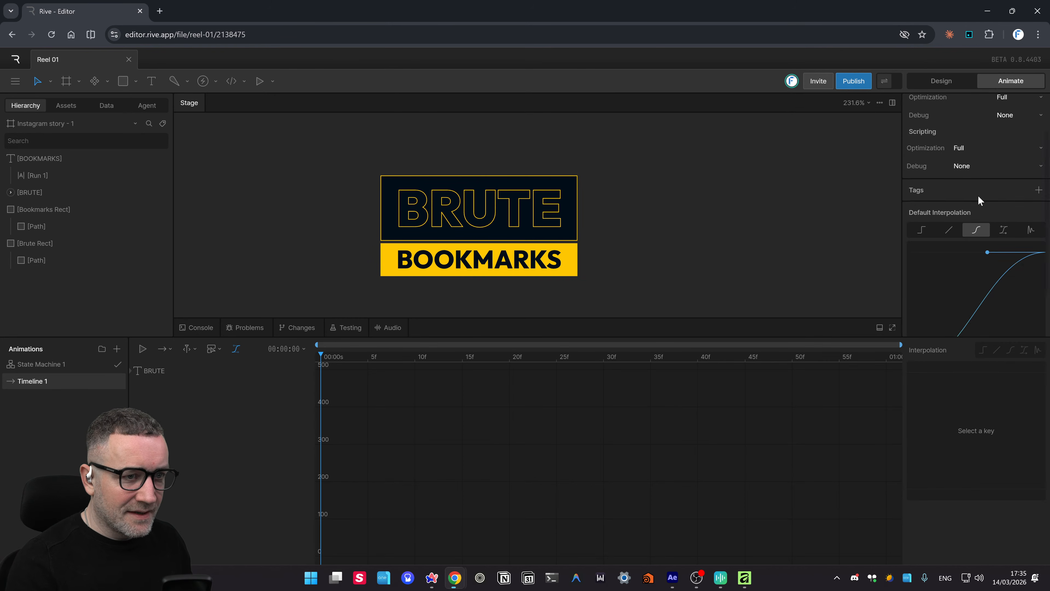
scroll(529, 203, up, 2)
scroll(529, 203, up, 2)
scroll(726, 170, down, 1)
drag(677, 224, 684, 188)
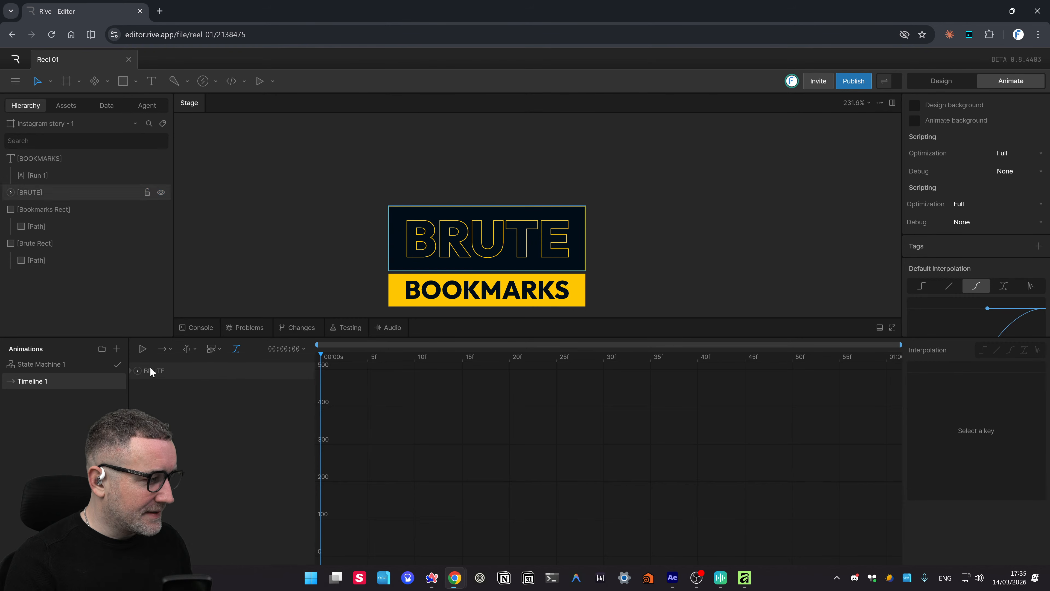
click(140, 372)
click(137, 371)
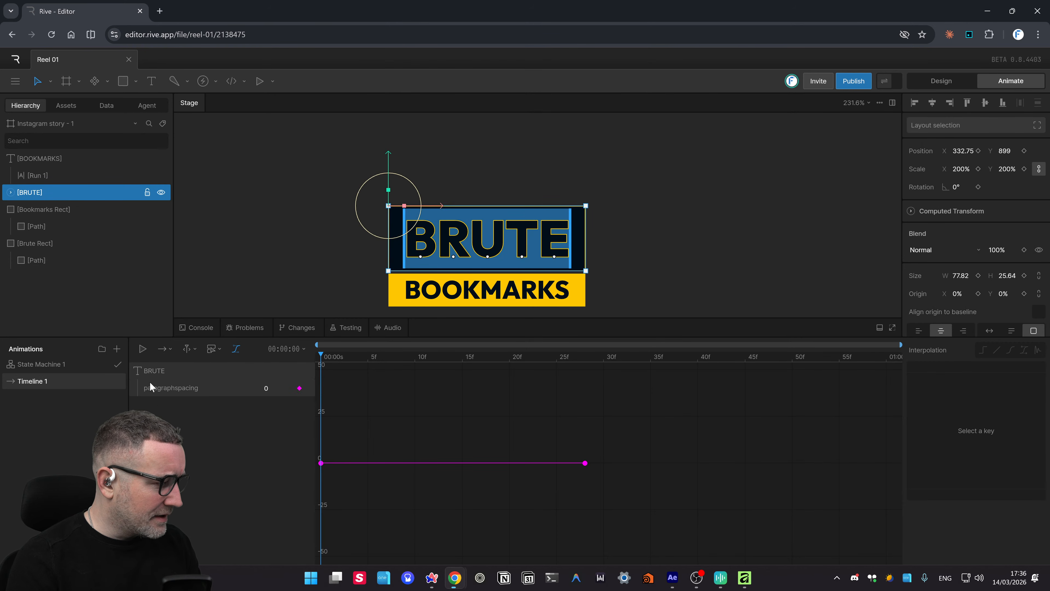
drag(514, 480, 248, 501)
key(Delete)
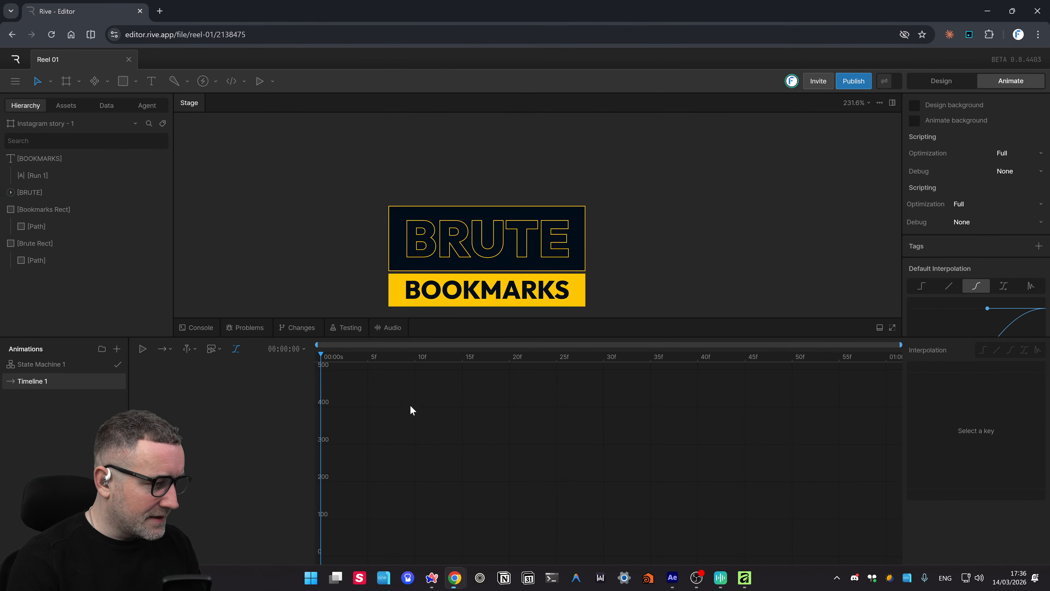
click(479, 242)
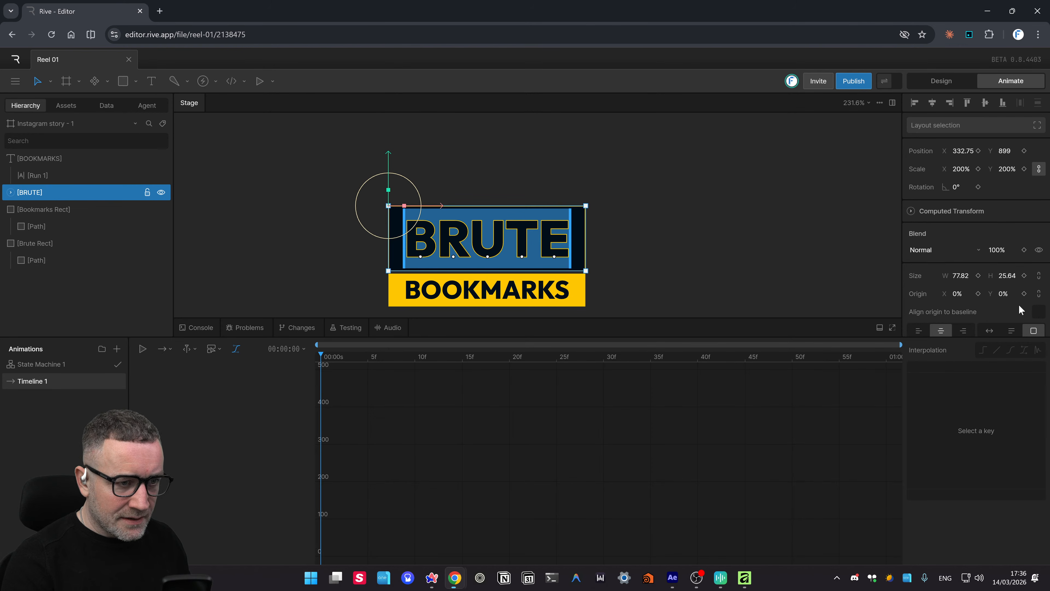
drag(635, 183, 322, 270)
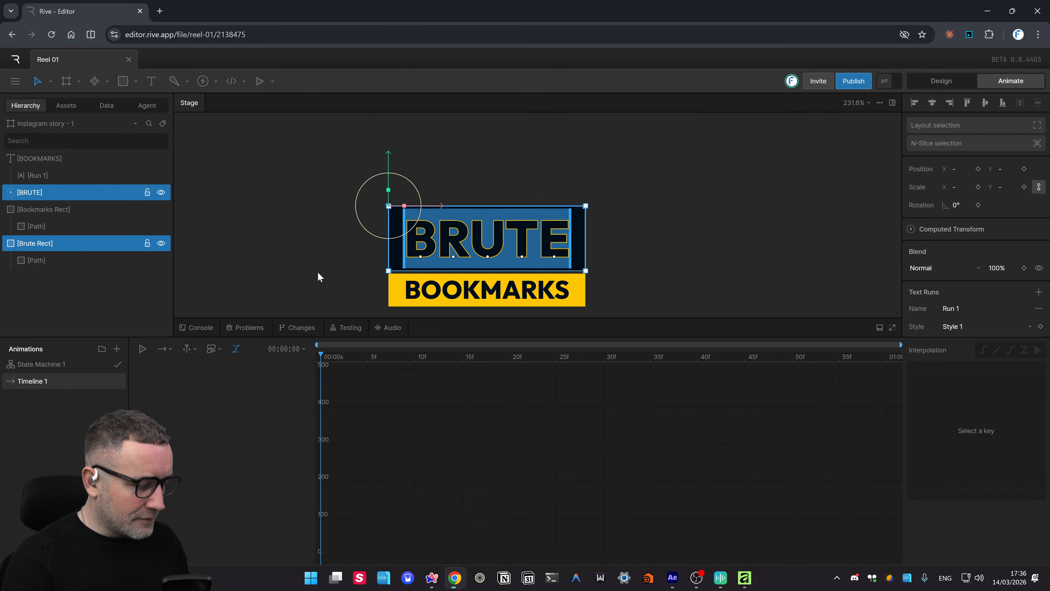
- Group BRUTE with its dark rectangle and BOOKMARKS with its yellow rectangle, then select the BRUTE group
key(ctrl+g)
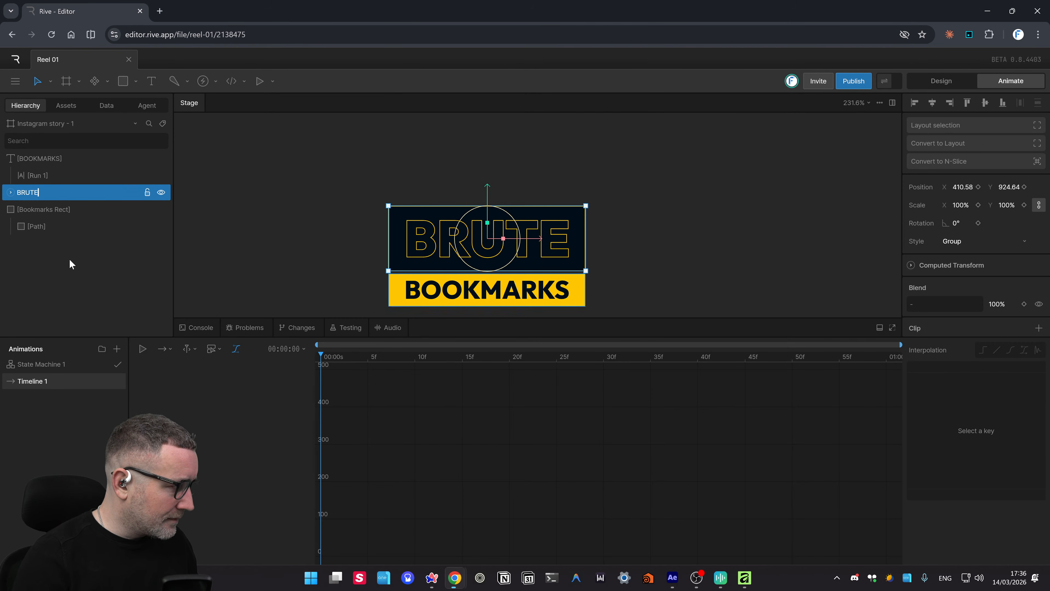
click(27, 211)
shift+click(36, 159)
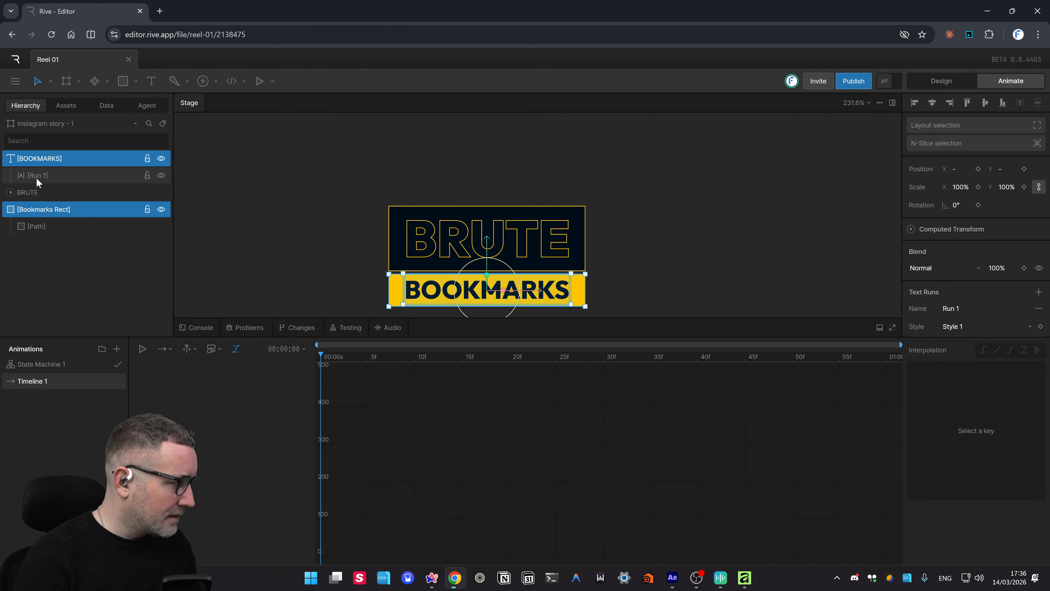
key(ctrl+g)
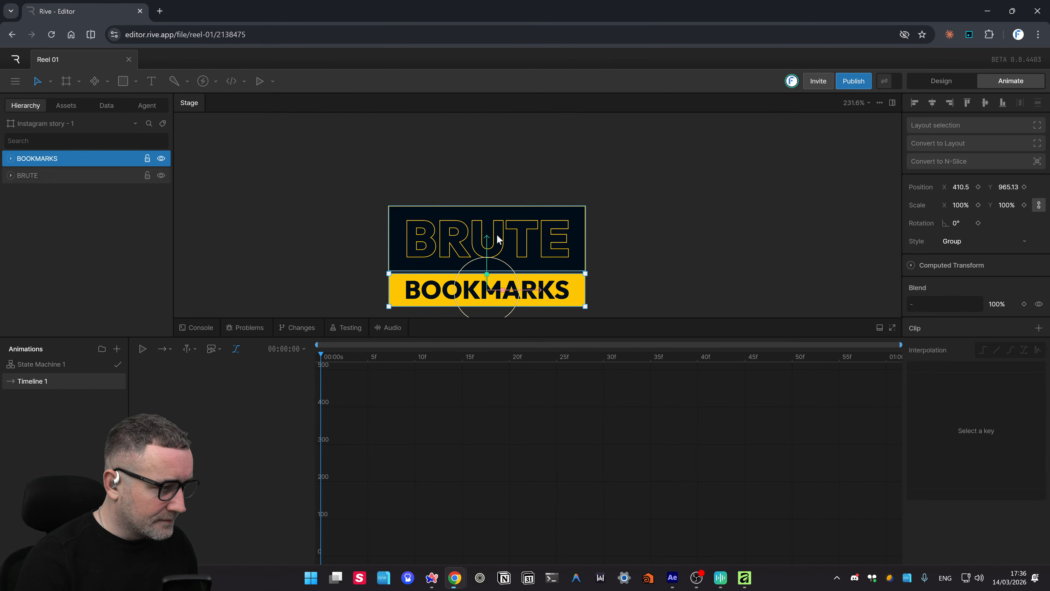
click(550, 237)
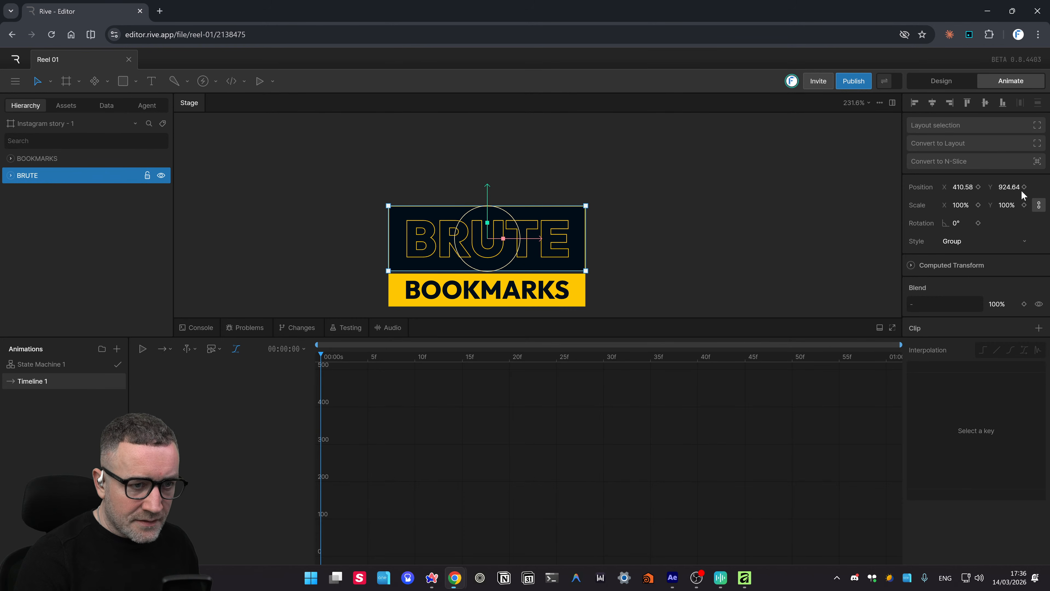
- Key Position X at frame 0 for the BRUTE group and the BOOKMARKS group (410.5)
scroll(814, 189, up, 1)
scroll(745, 225, up, 2)
scroll(746, 225, down, 10)
drag(748, 228, 719, 223)
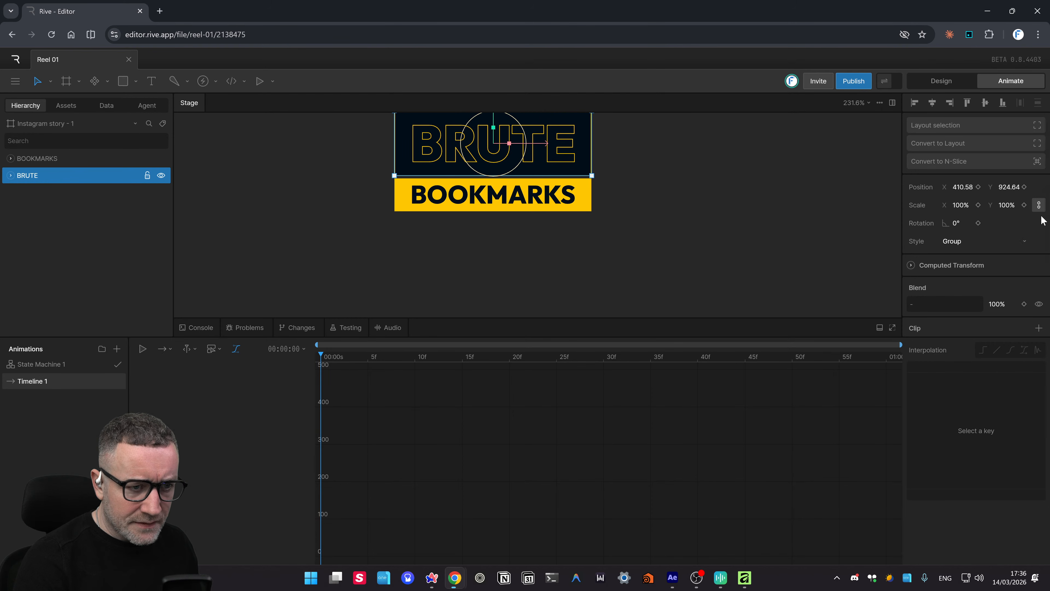
click(978, 187)
drag(647, 211, 649, 253)
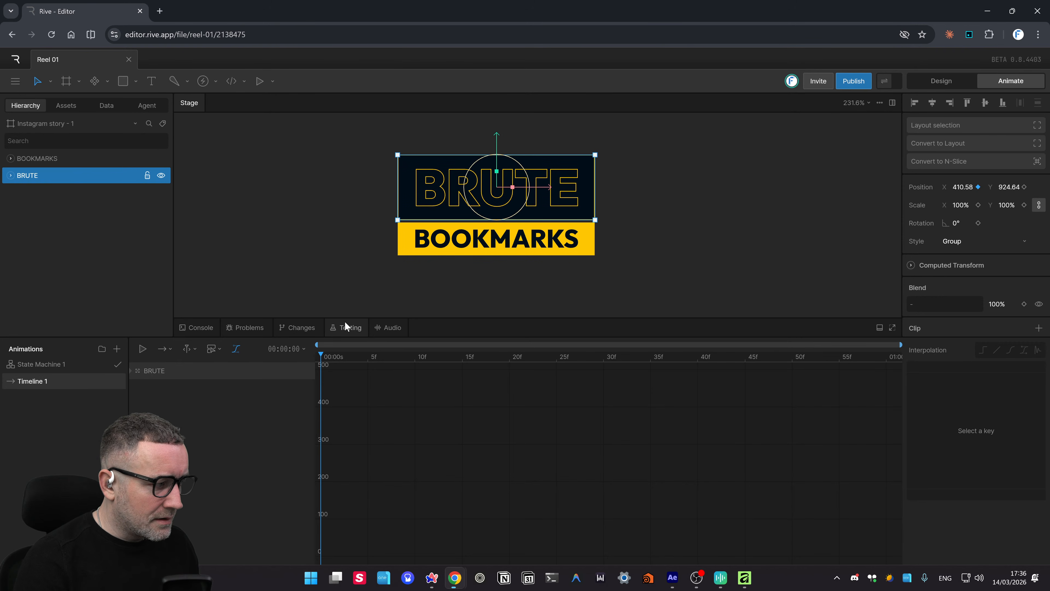
click(491, 245)
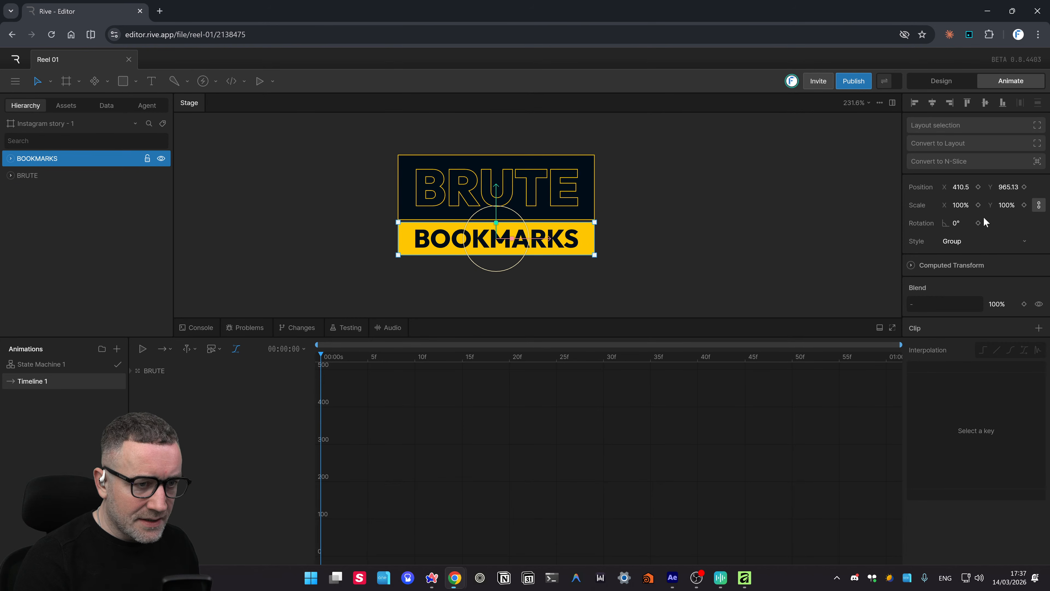
click(978, 187)
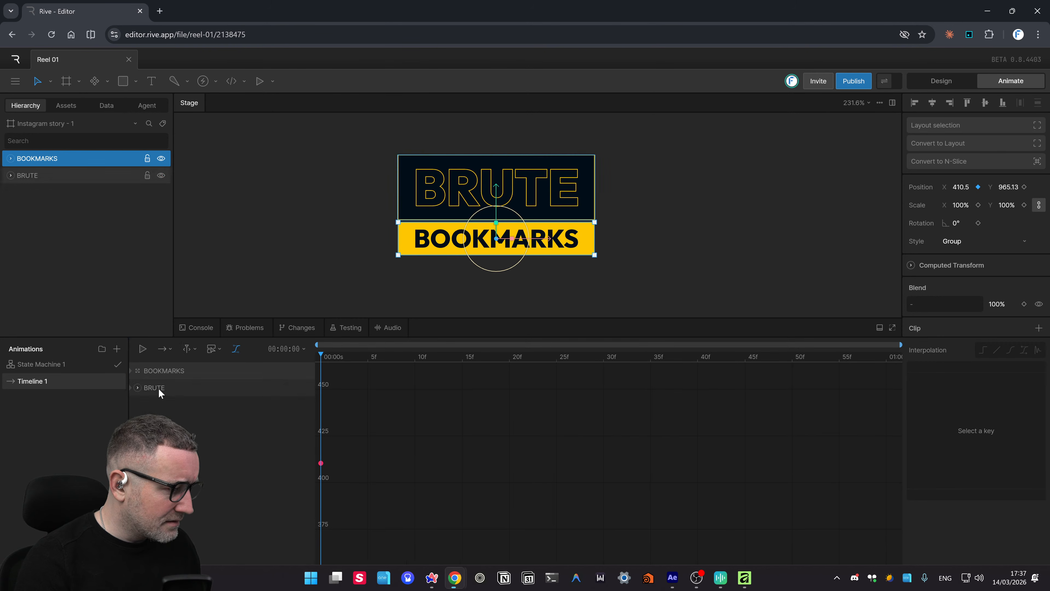
- At frame 0, move BRUTE left to X 255 and BOOKMARKS right to X 571
click(149, 387)
click(138, 388)
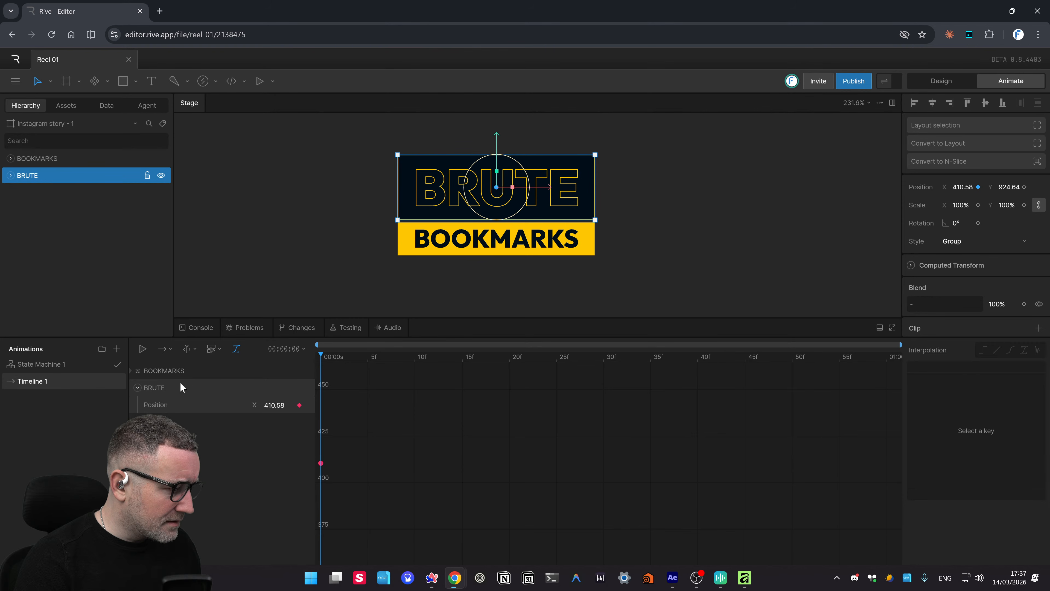
click(138, 371)
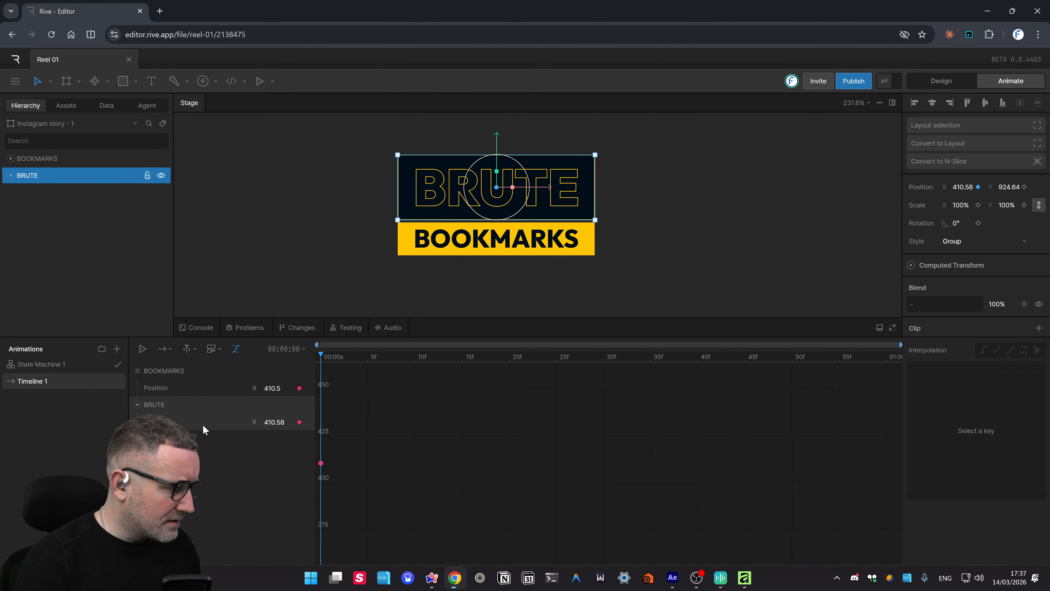
drag(546, 186, 346, 217)
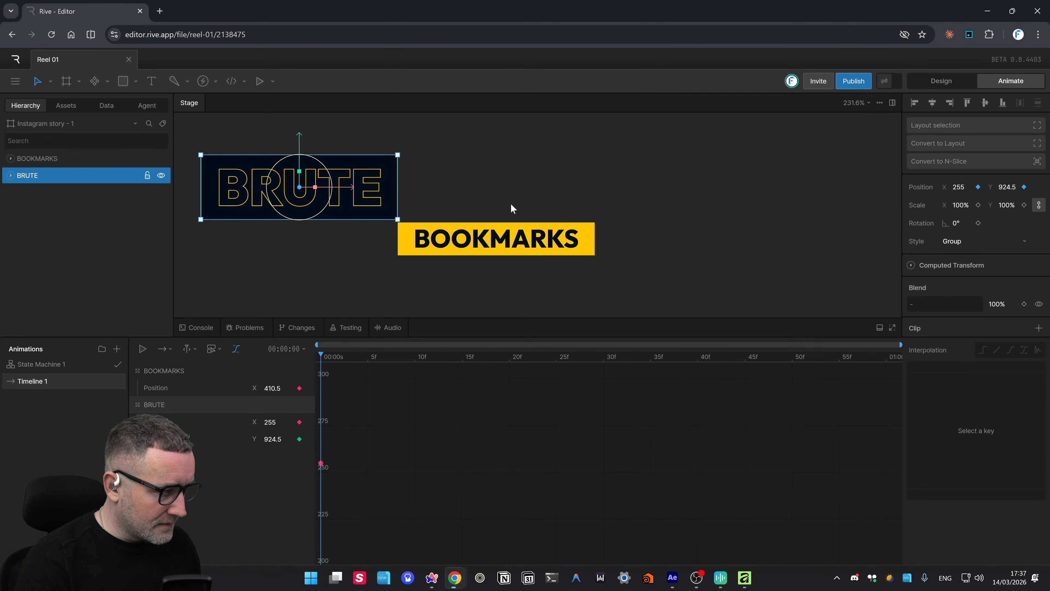
click(496, 239)
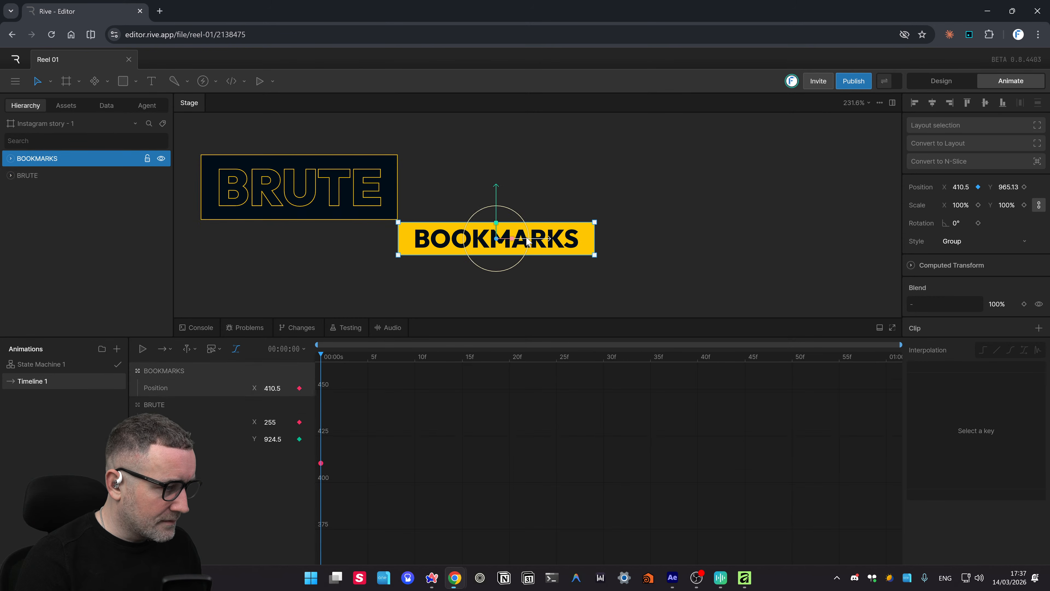
drag(550, 242, 755, 247)
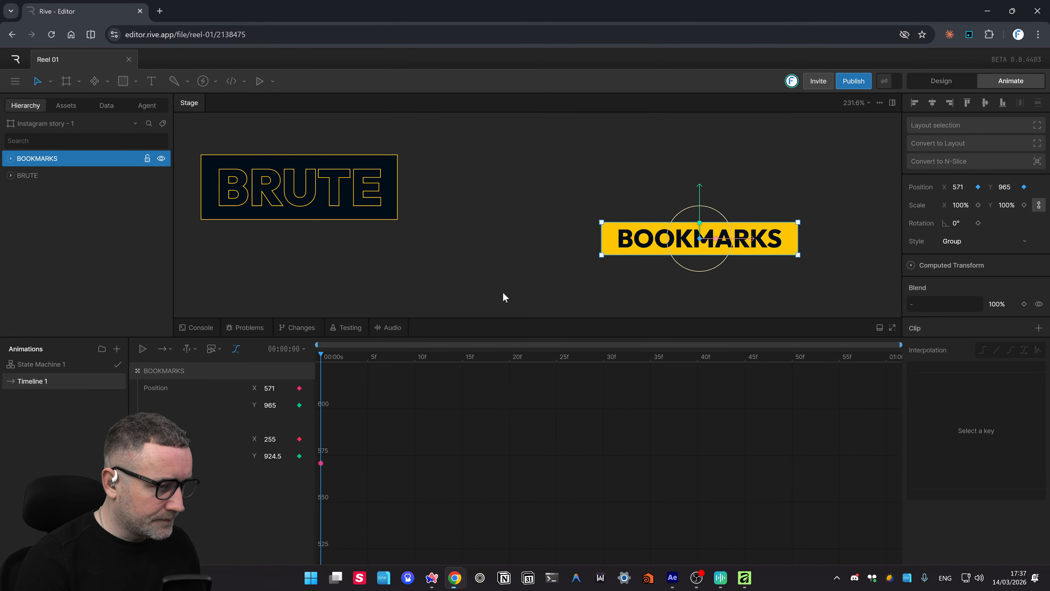
- At frame 16, bring both groups back stacked at X 415, then preview and rewind
drag(341, 361, 468, 365)
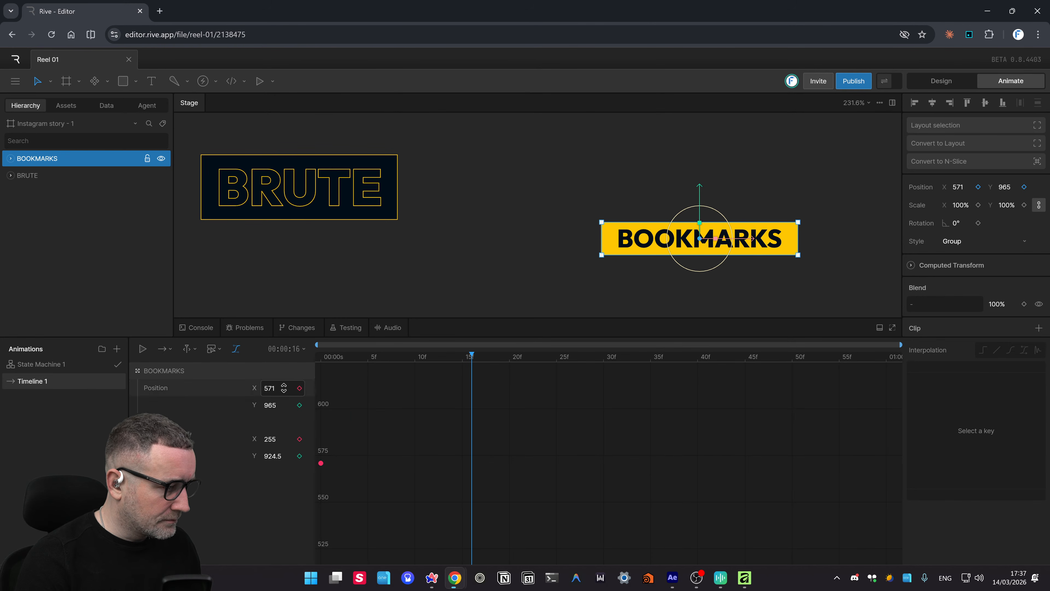
click(361, 204)
drag(347, 191, 552, 218)
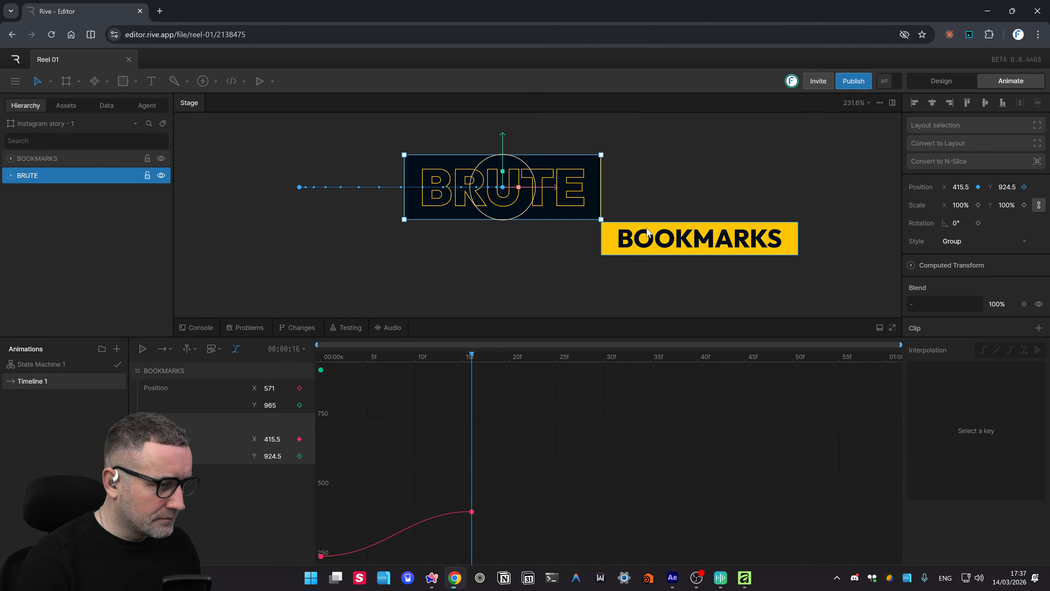
click(661, 241)
drag(752, 243, 551, 256)
key(space)
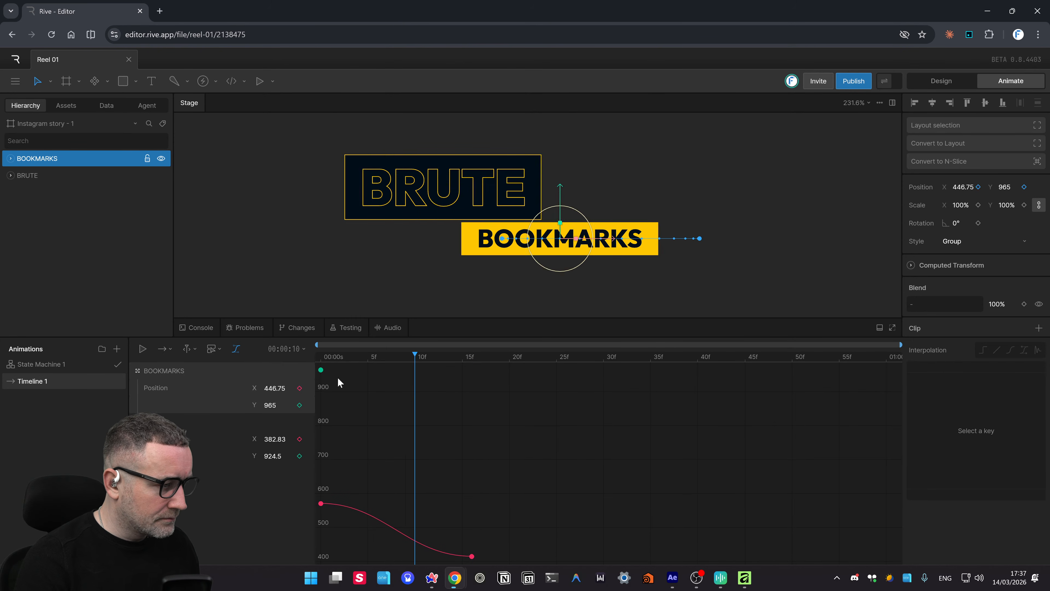
key(space)
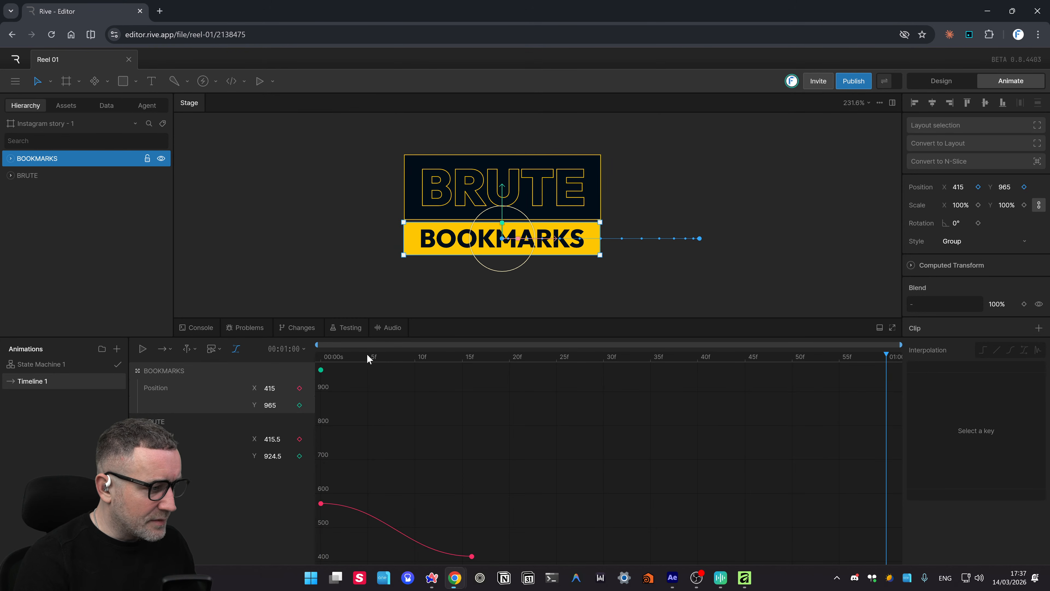
drag(366, 356, 163, 406)
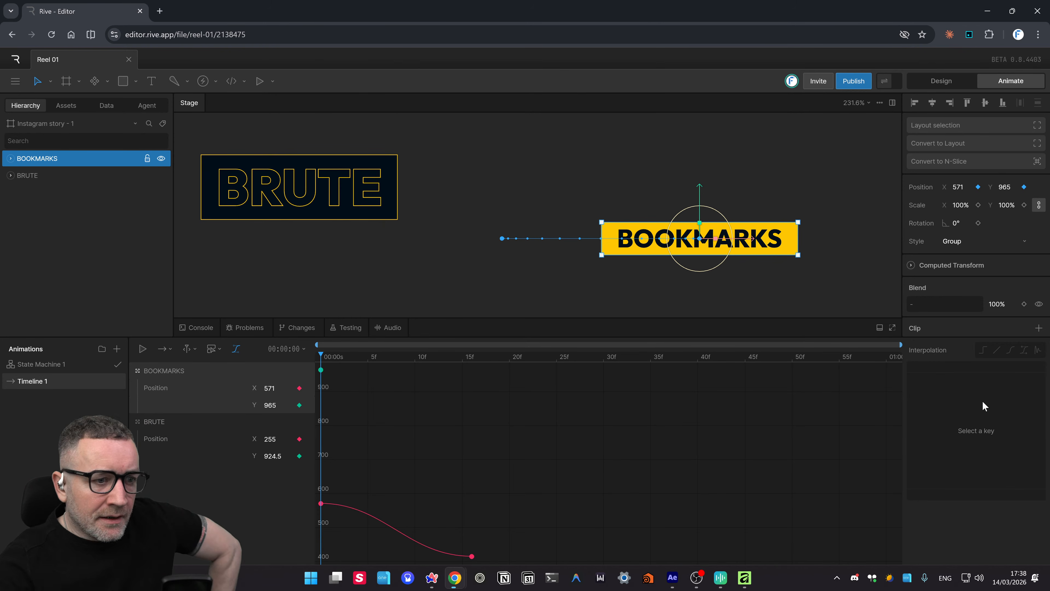
- Add a Transform constraint to the BOOKMARKS group
click(910, 266)
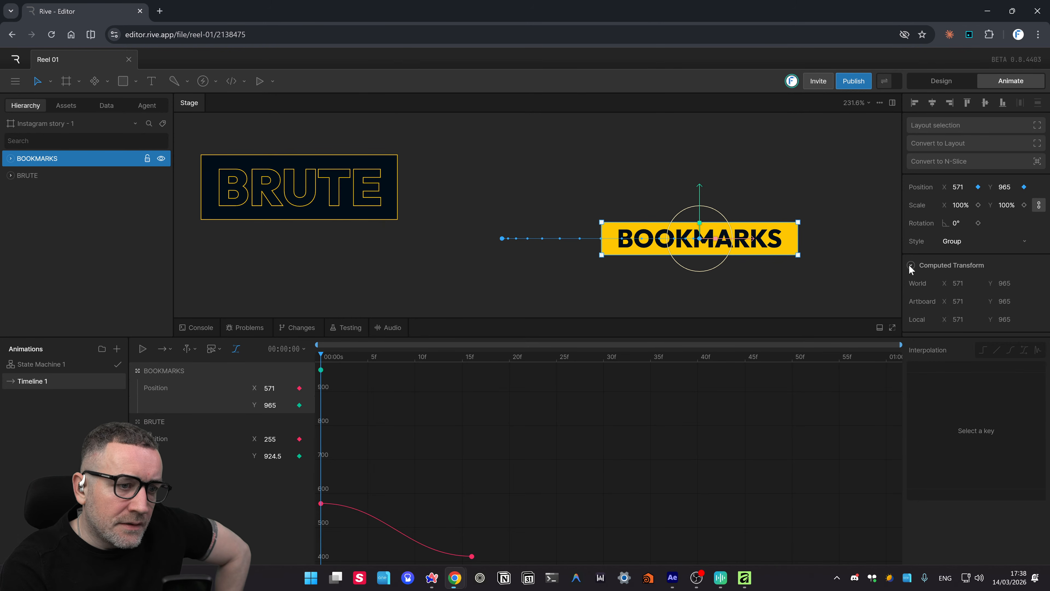
scroll(959, 249, down, 4)
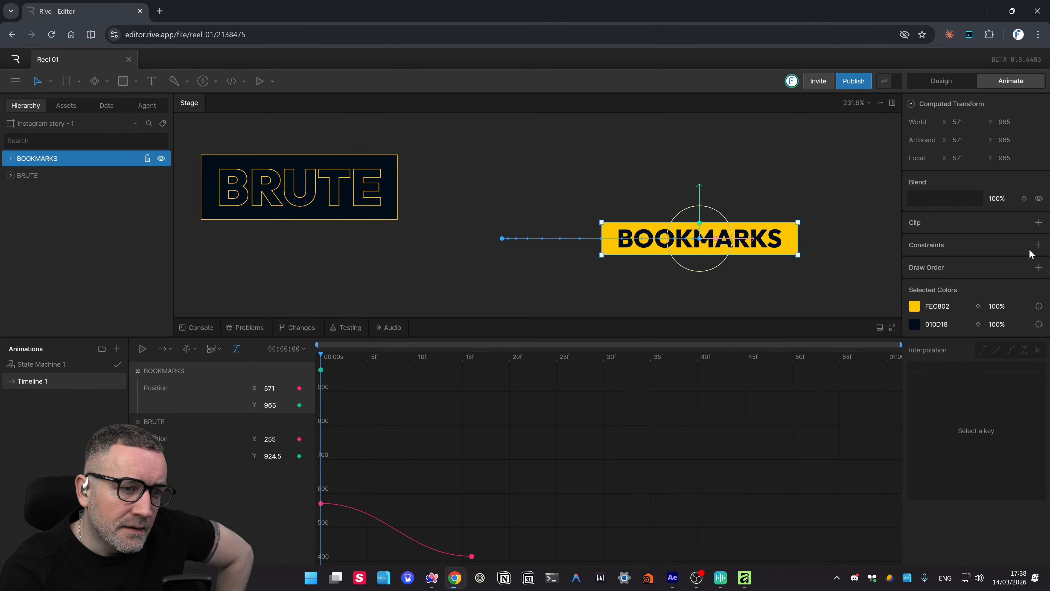
click(1039, 245)
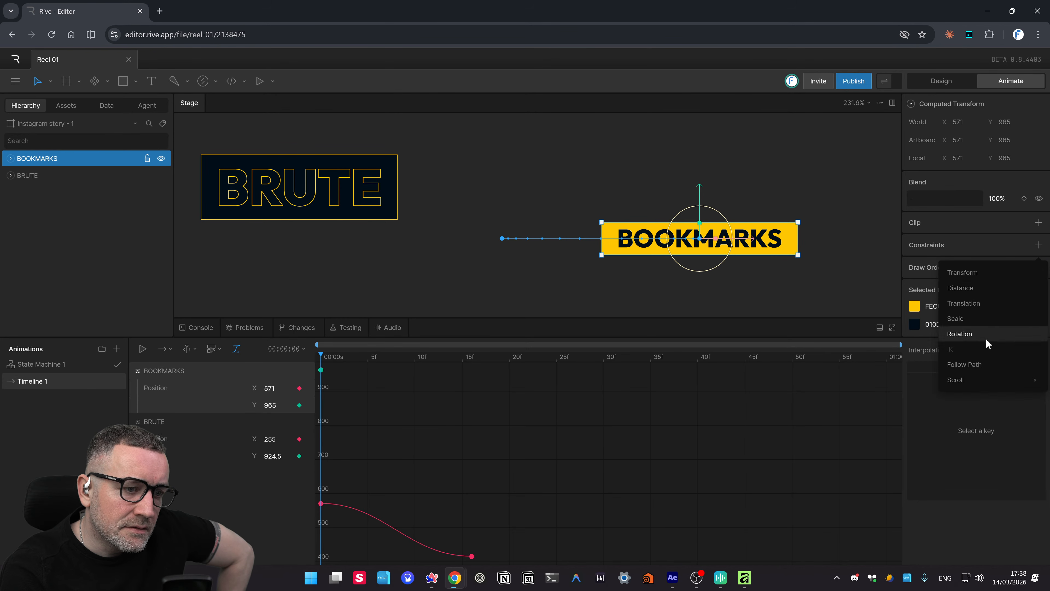
click(975, 273)
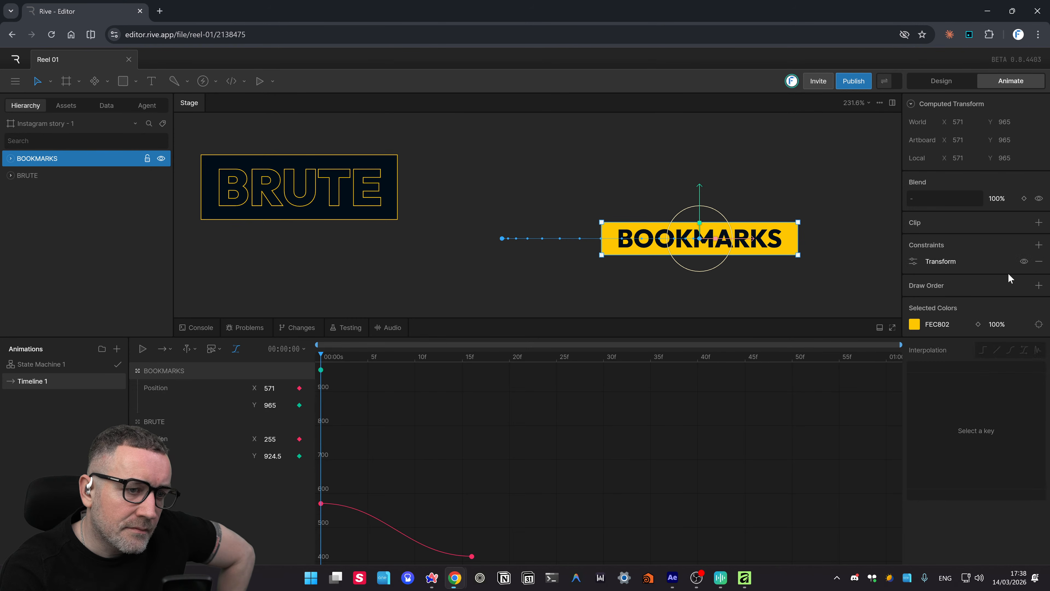
- Set the Transform constraint's target to BRUTE so BOOKMARKS sits over it
click(915, 262)
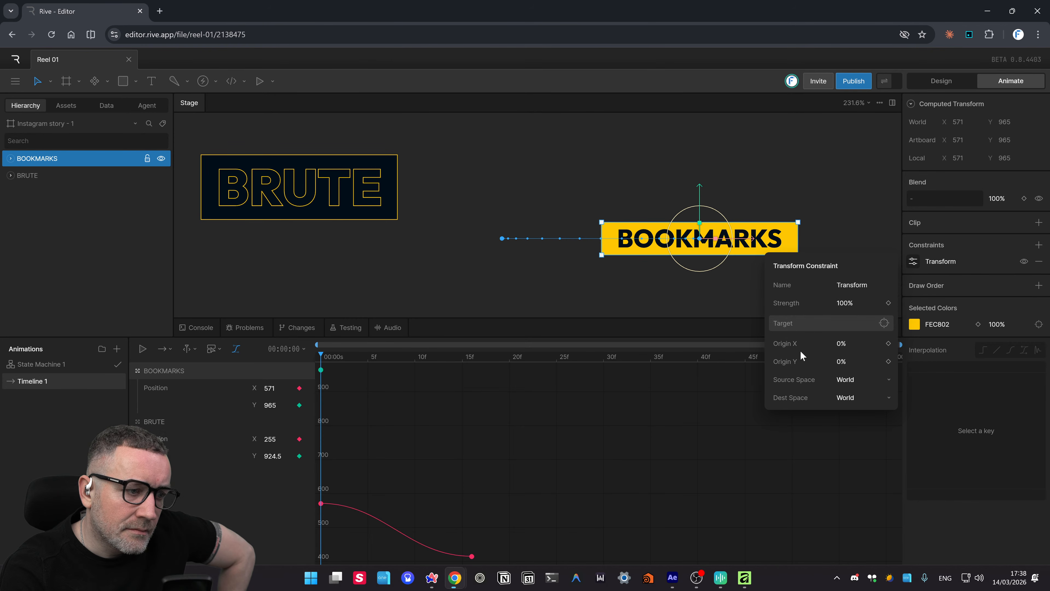
click(883, 323)
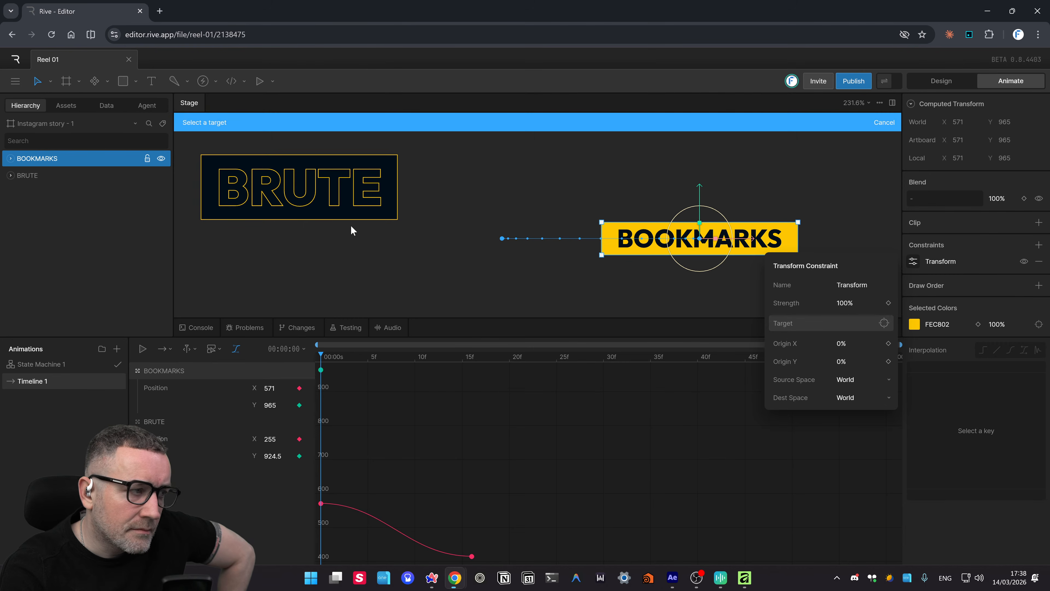
click(343, 204)
click(352, 274)
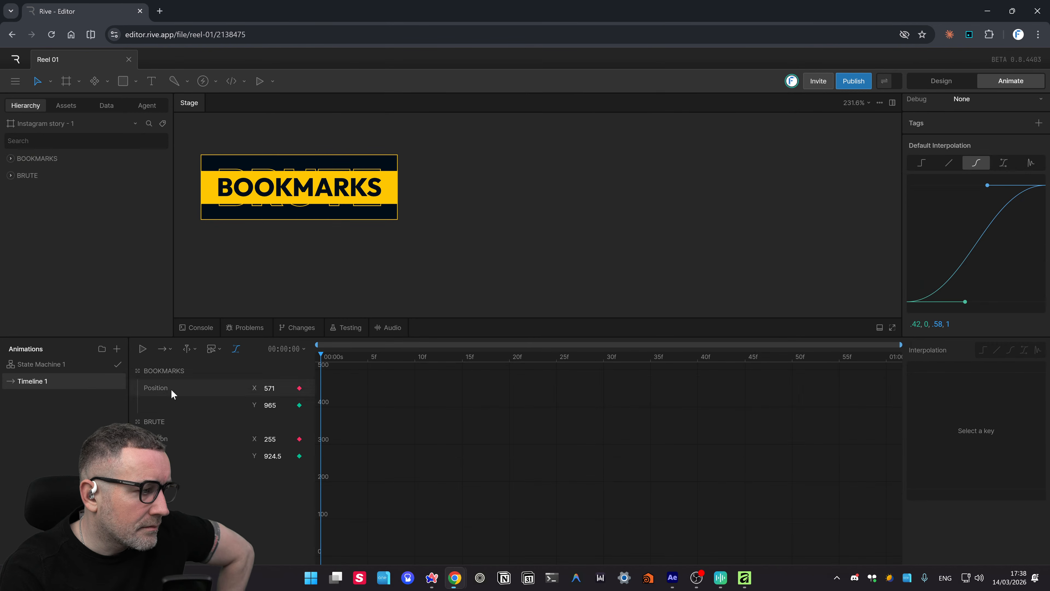
- Preview the animation, rewind to frame 0, and undo the Transform constraint
click(141, 350)
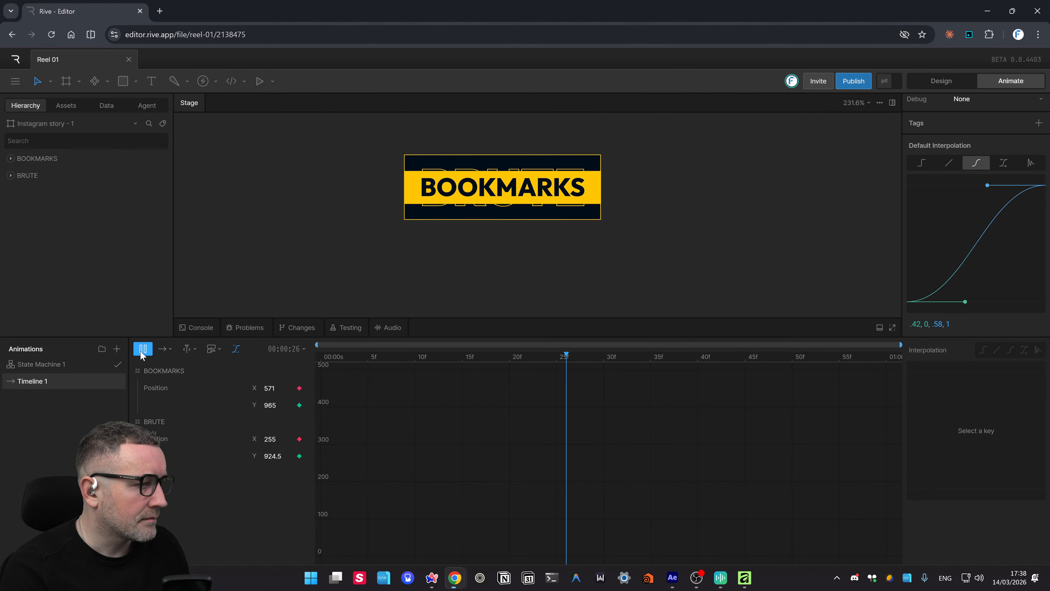
click(318, 360)
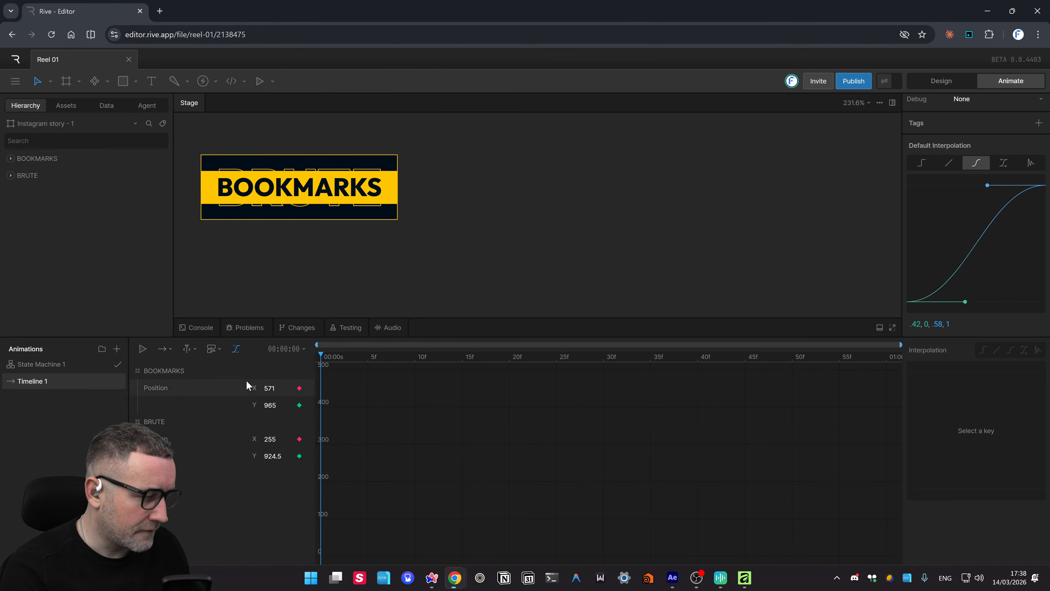
key(ctrl+z)
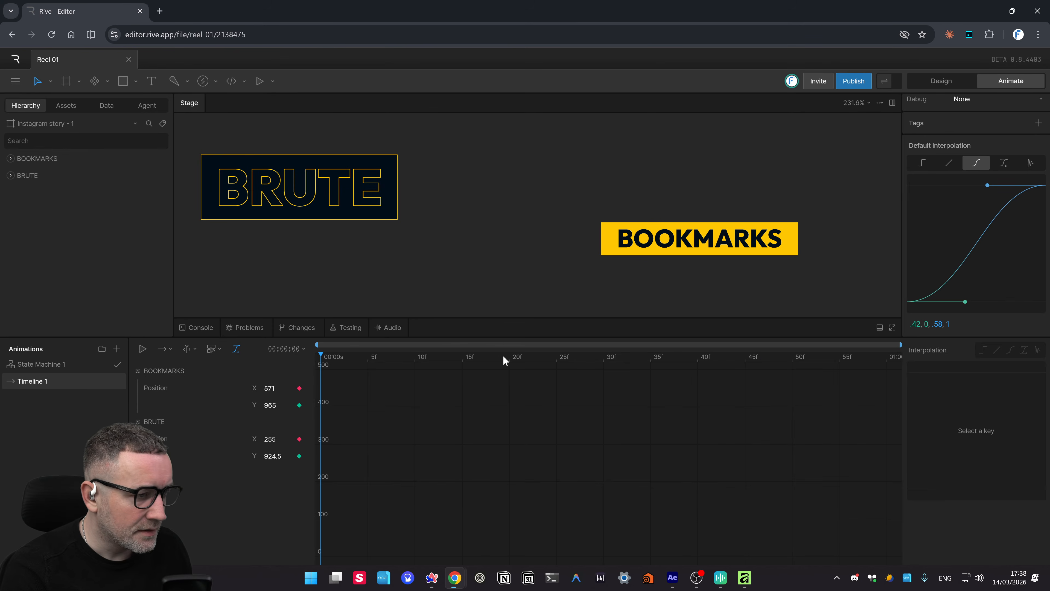
- Scrub Timeline 1 to check BOOKMARKS slides in from the right below BRUTE
drag(327, 353, 947, 371)
scroll(1015, 197, up, 3)
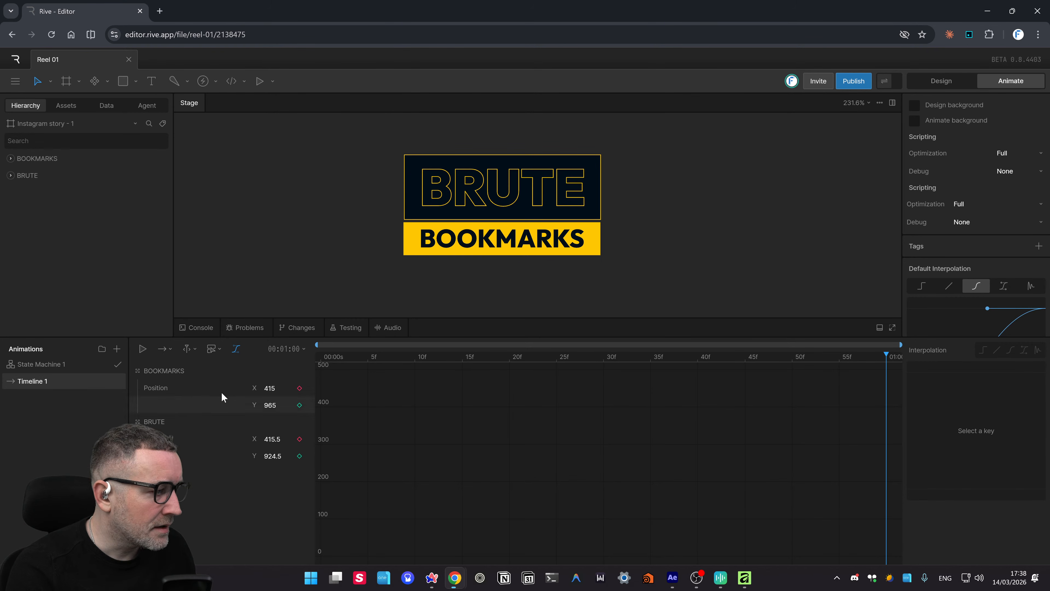
drag(518, 359, 695, 394)
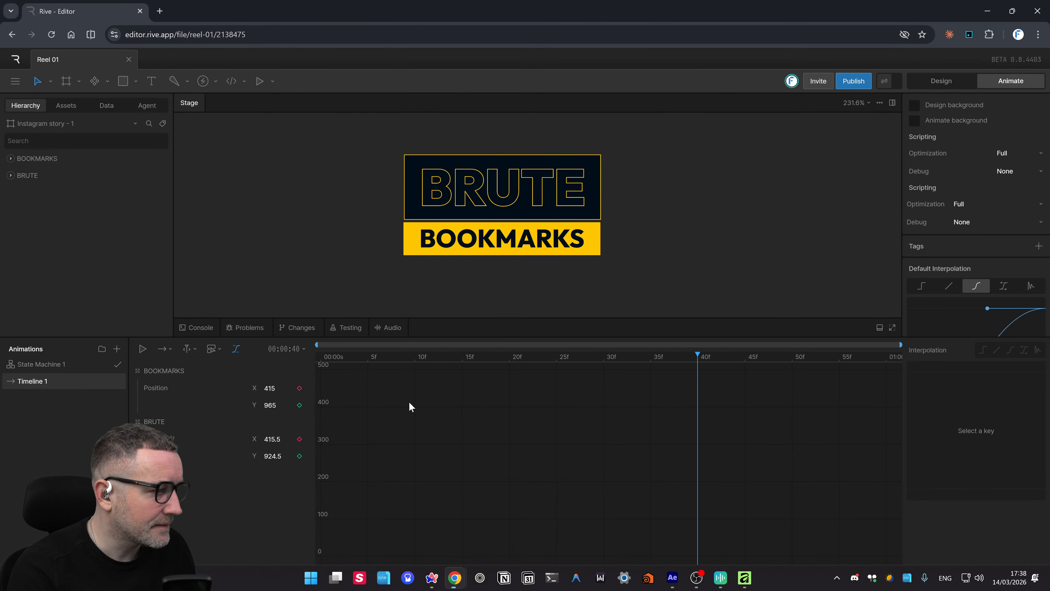
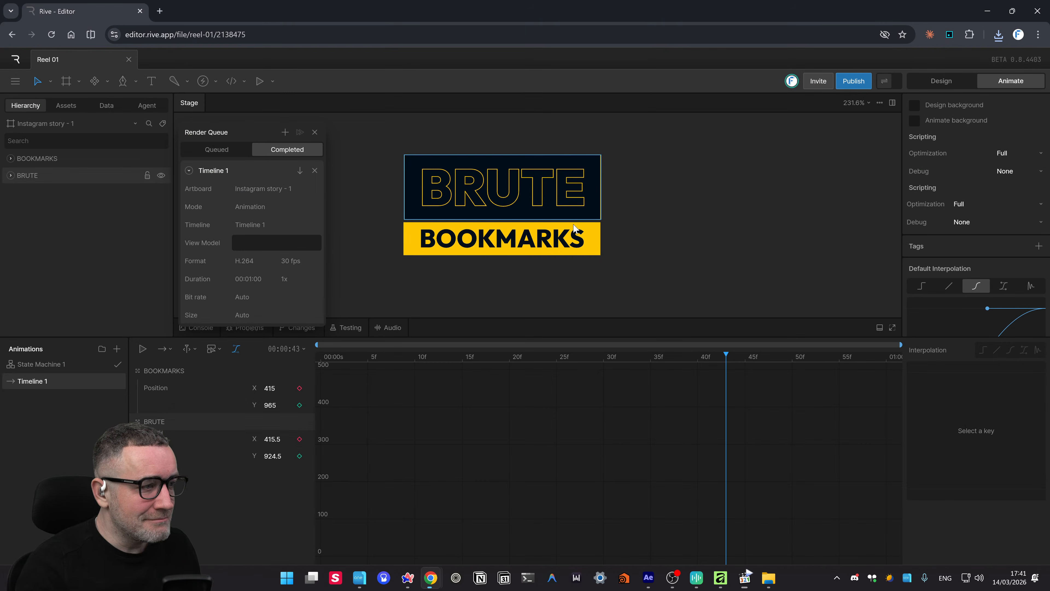
- Download the completed Timeline 1 render and bring up the Dependencies panel
click(300, 170)
key(Return)
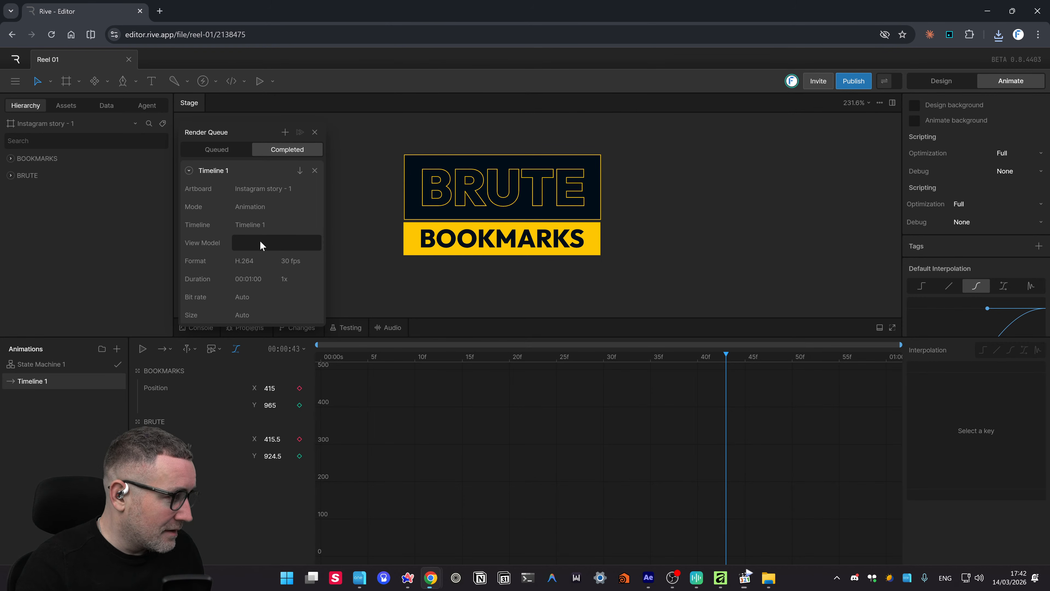
key(d)
key(s)
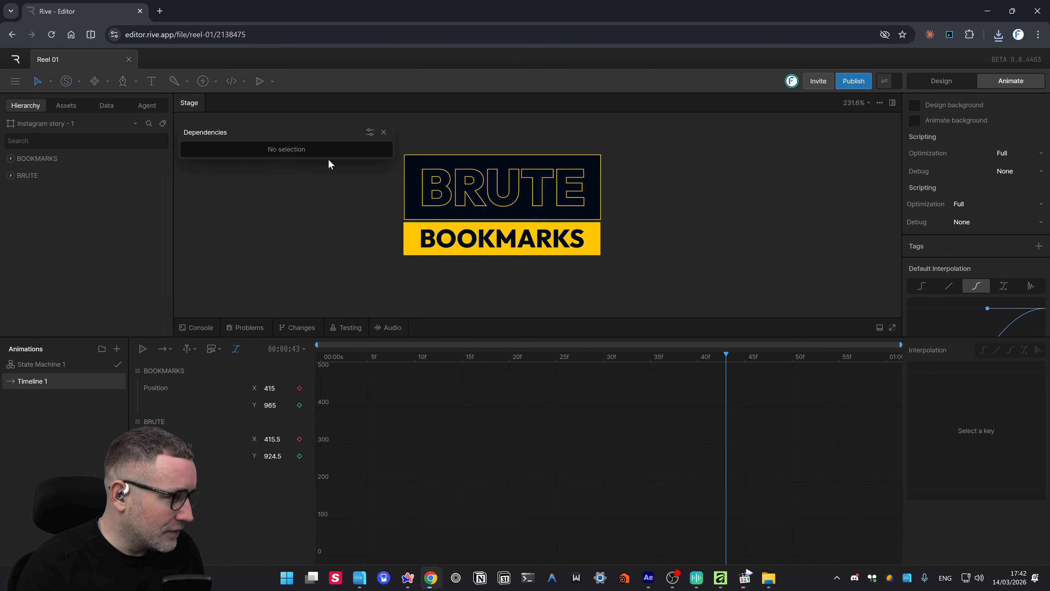
- Toggle the maximized stage and timeline views, then close the Dependencies panel
key(f)
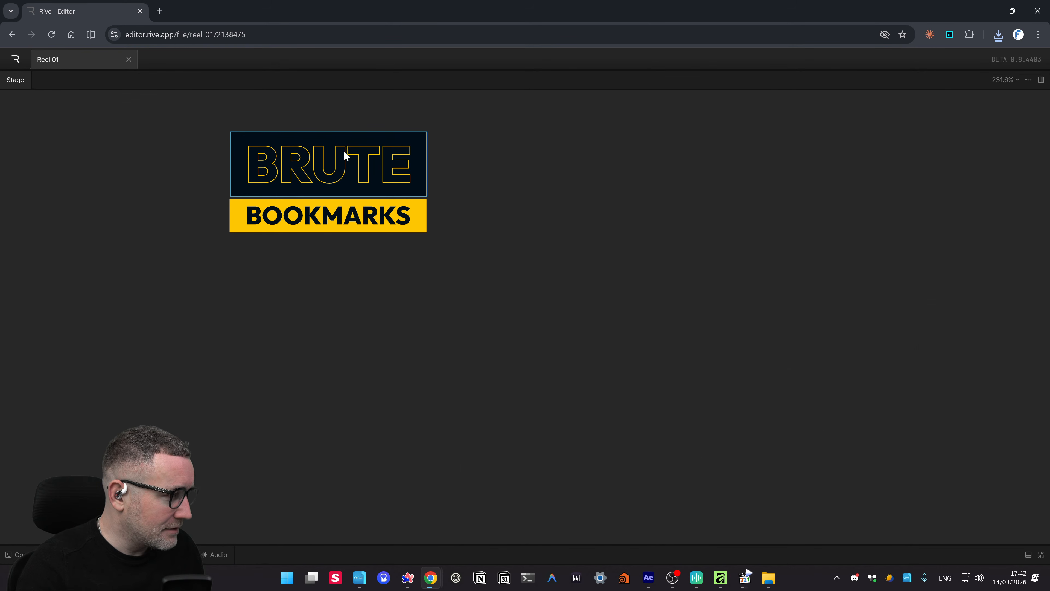
key(f)
key(f)
key(f)
key(f)
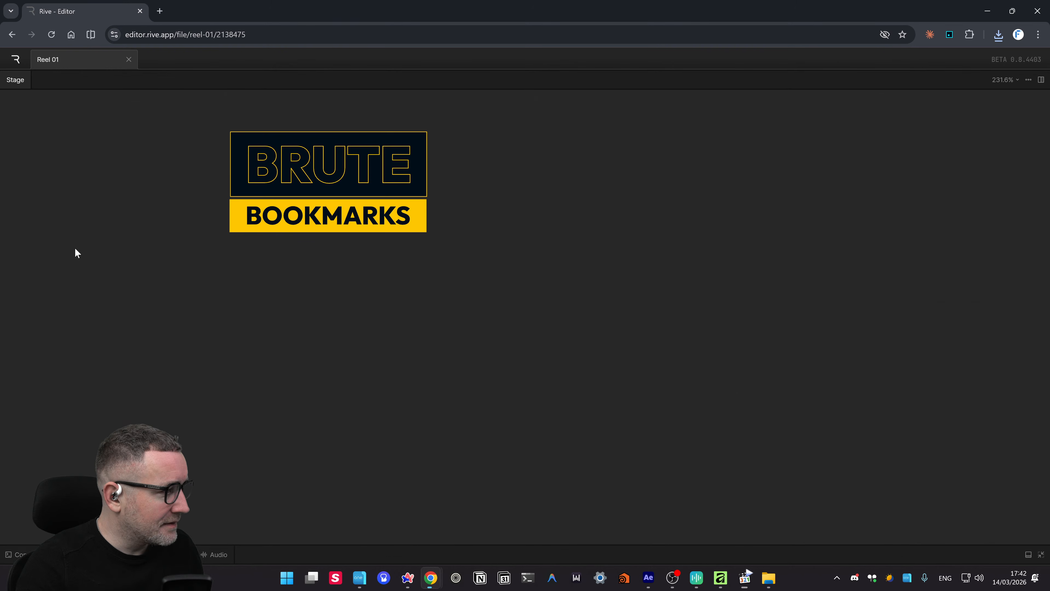
key(f)
key(f)
key(f)
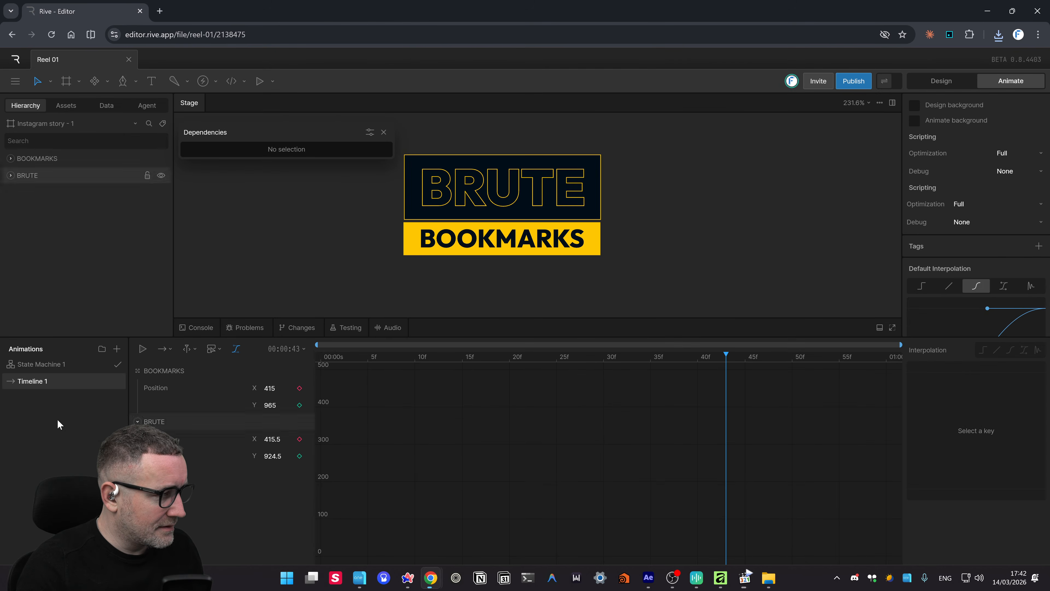
key(f)
key(f)
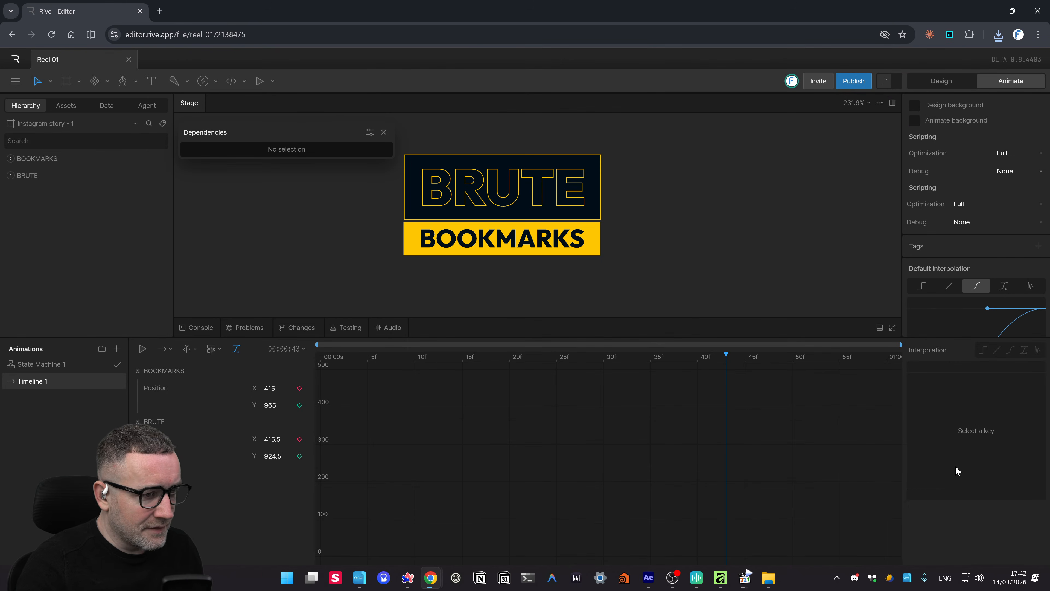
key(f)
key(f)
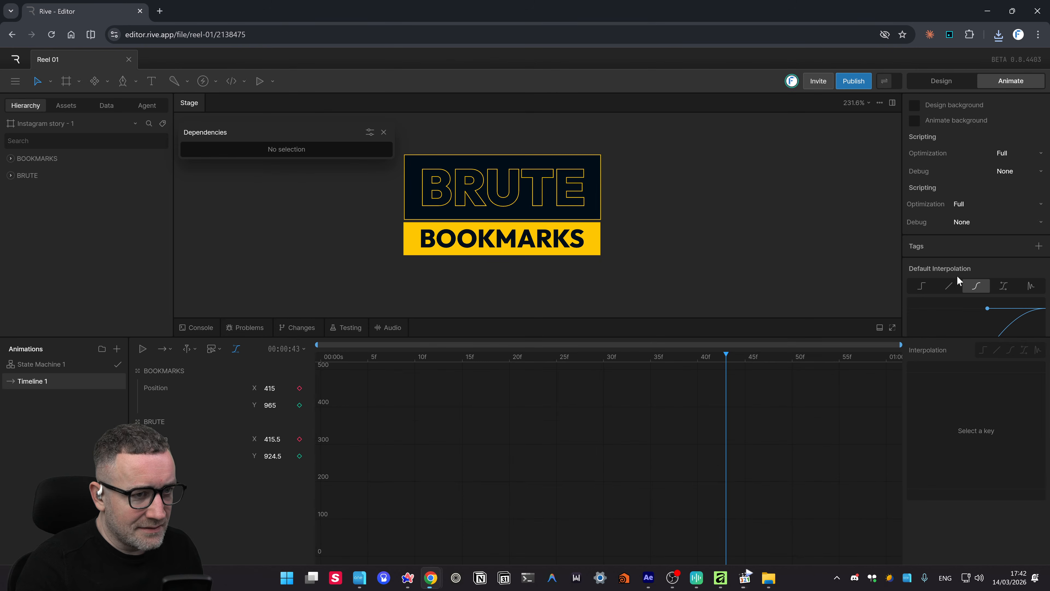
key(f)
key(f)
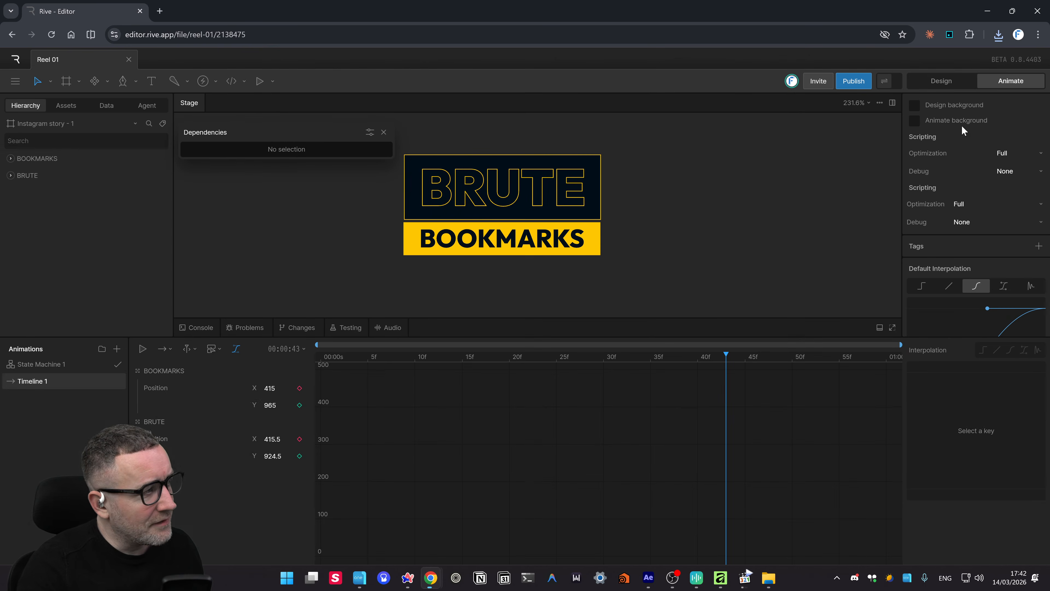
key(f)
key(f)
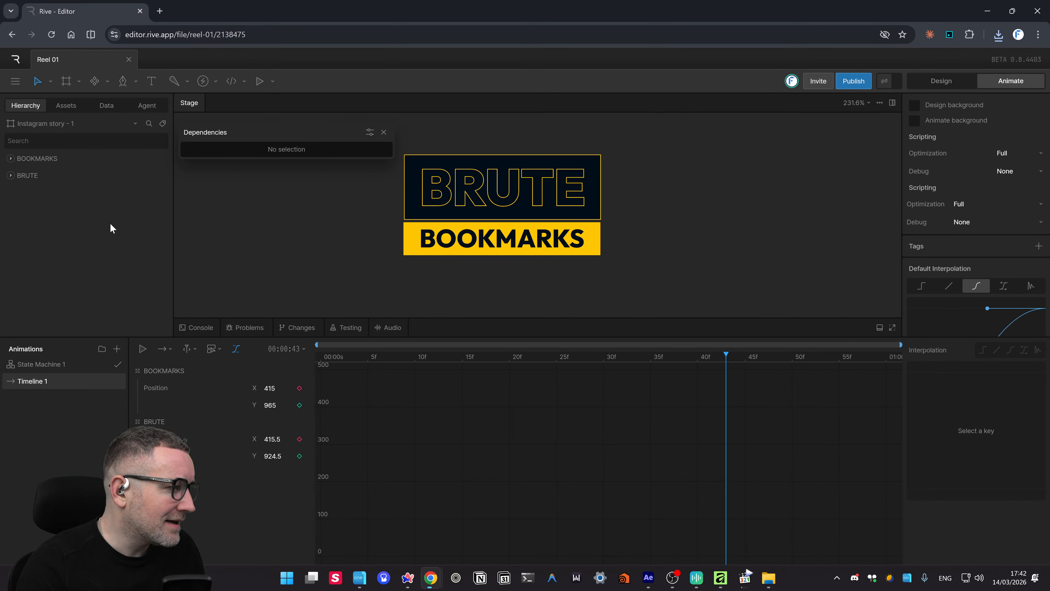
click(384, 133)
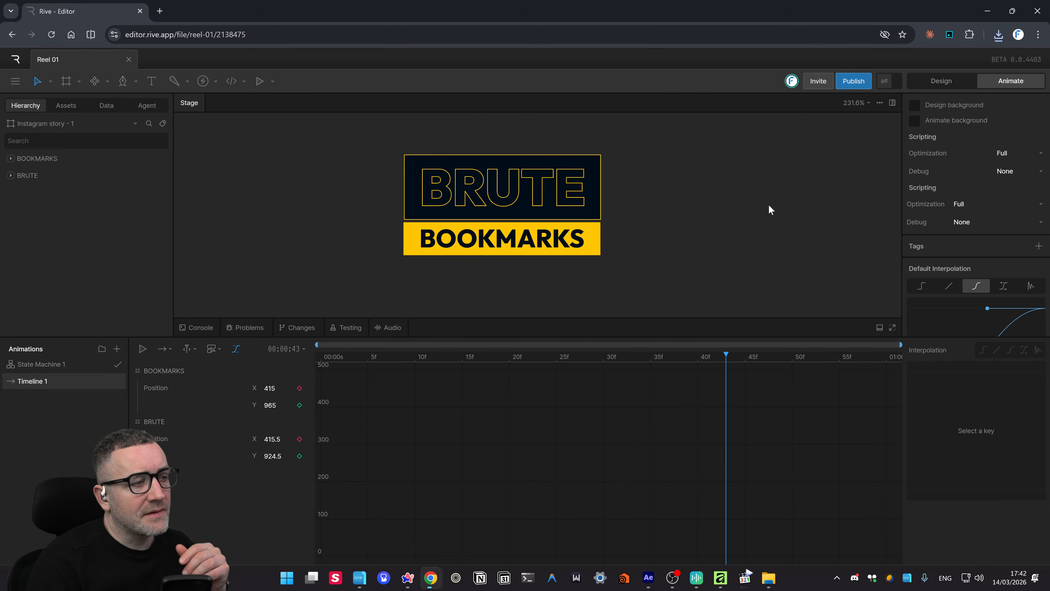
- Zoom out to the artboard, switch to Design, and marquee-select the BRUTE and BOOKMARKS layers
drag(727, 224, 635, 267)
scroll(643, 225, down, 3)
scroll(617, 228, up, 2)
key(ctrl+equal)
key(ctrl+minus)
key(ctrl+minus)
key(ctrl+minus)
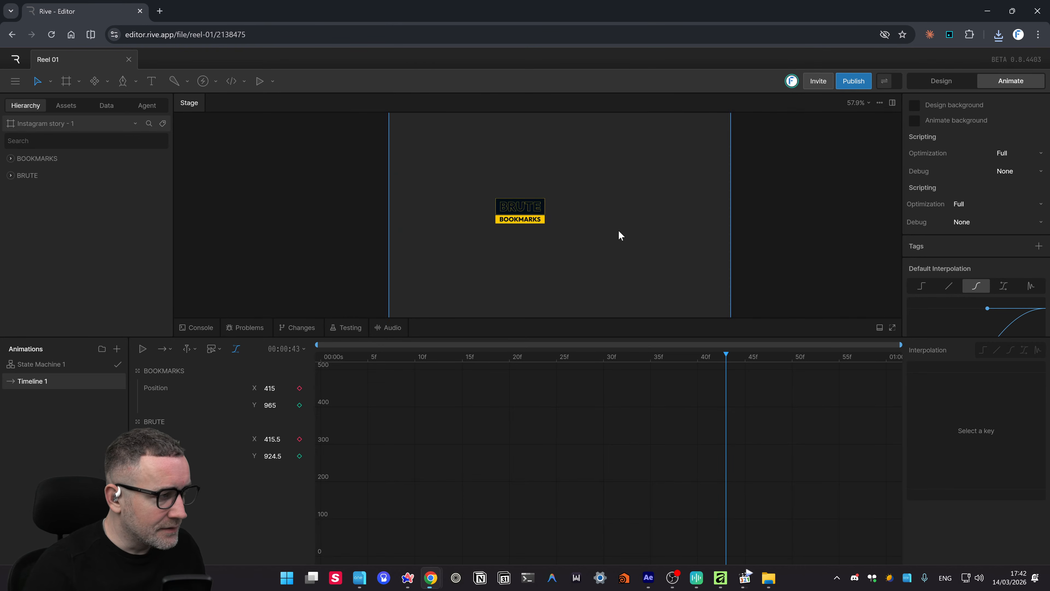
click(948, 81)
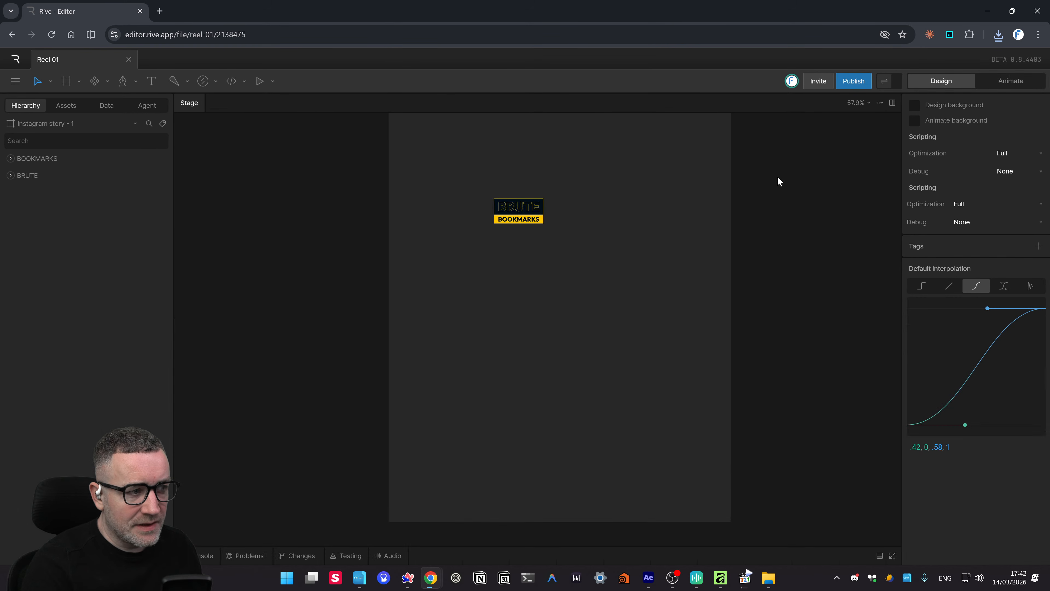
drag(589, 211, 395, 292)
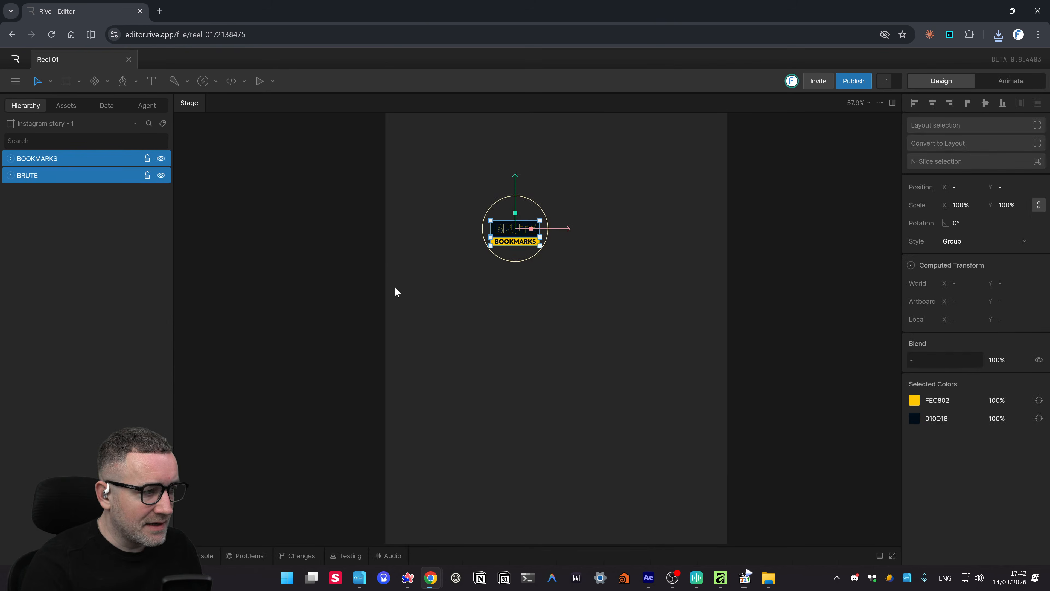
click(15, 81)
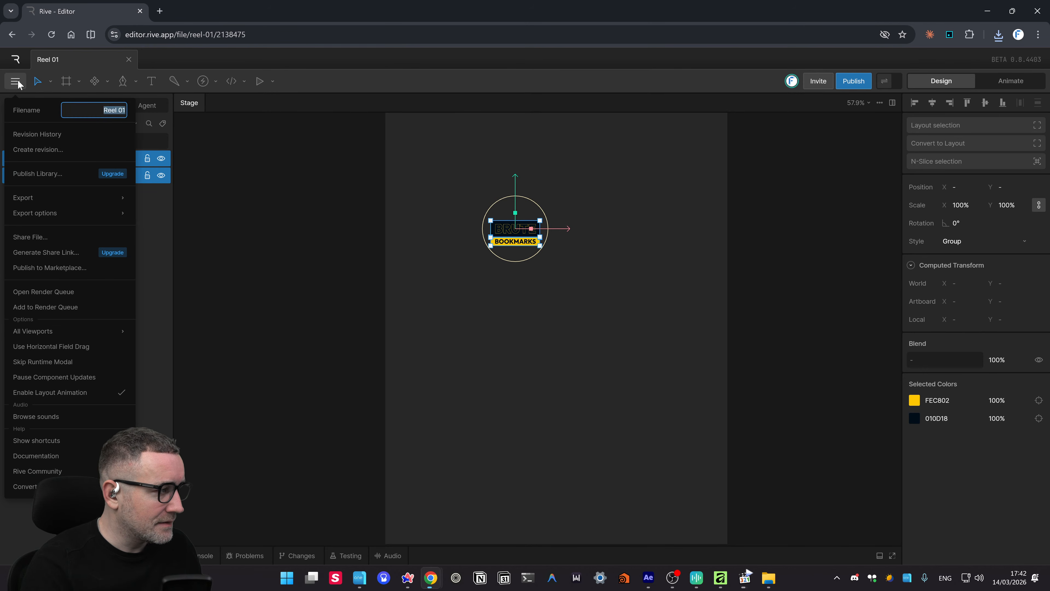
- Queue the logo as an SVG export named BruteBookmarks-compact-logo
click(49, 307)
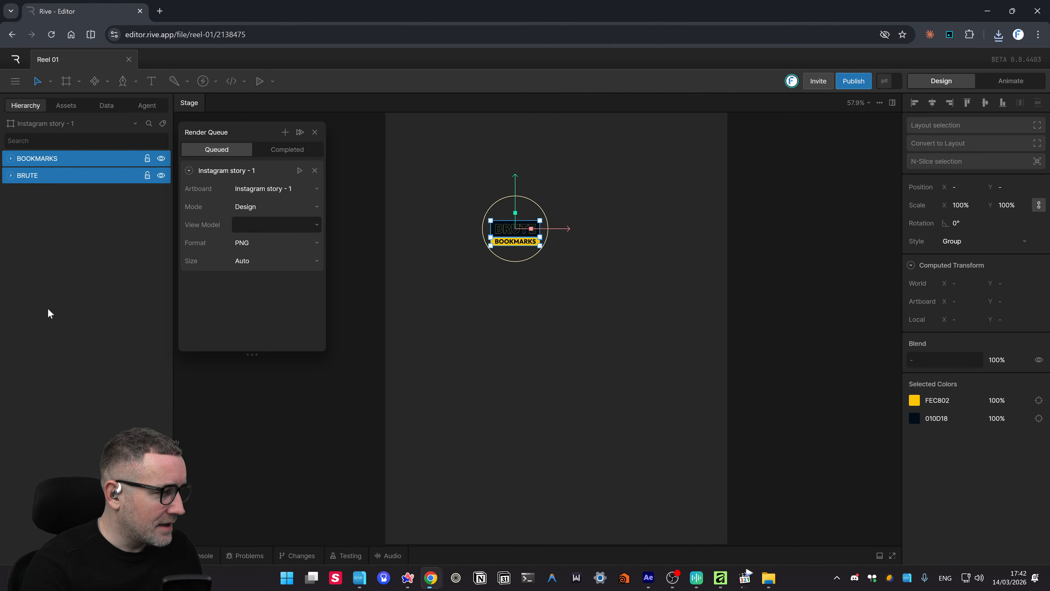
click(246, 245)
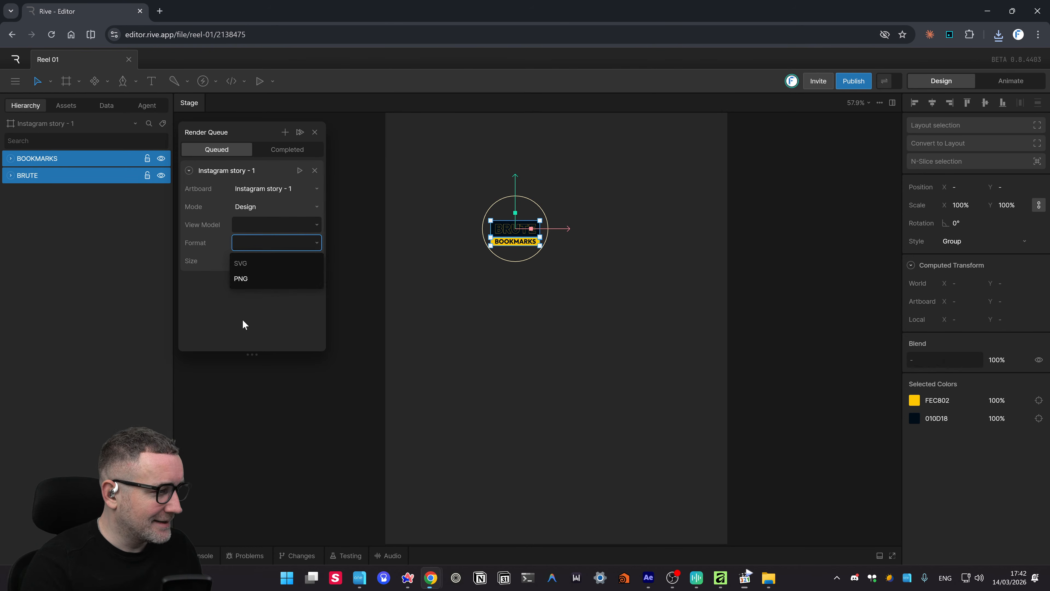
click(248, 264)
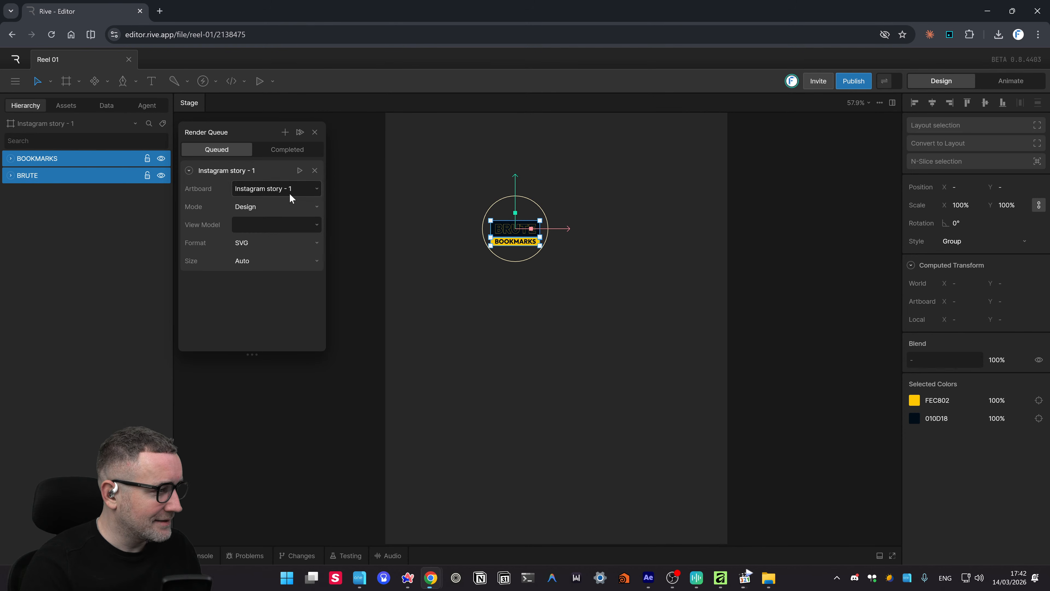
double_click(226, 171)
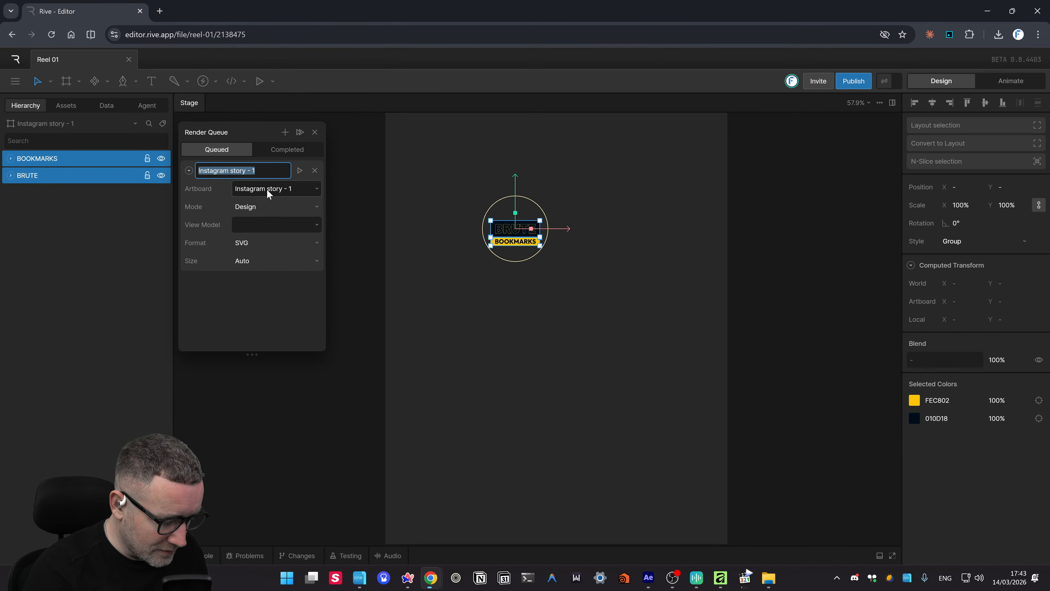
text(Brutre)
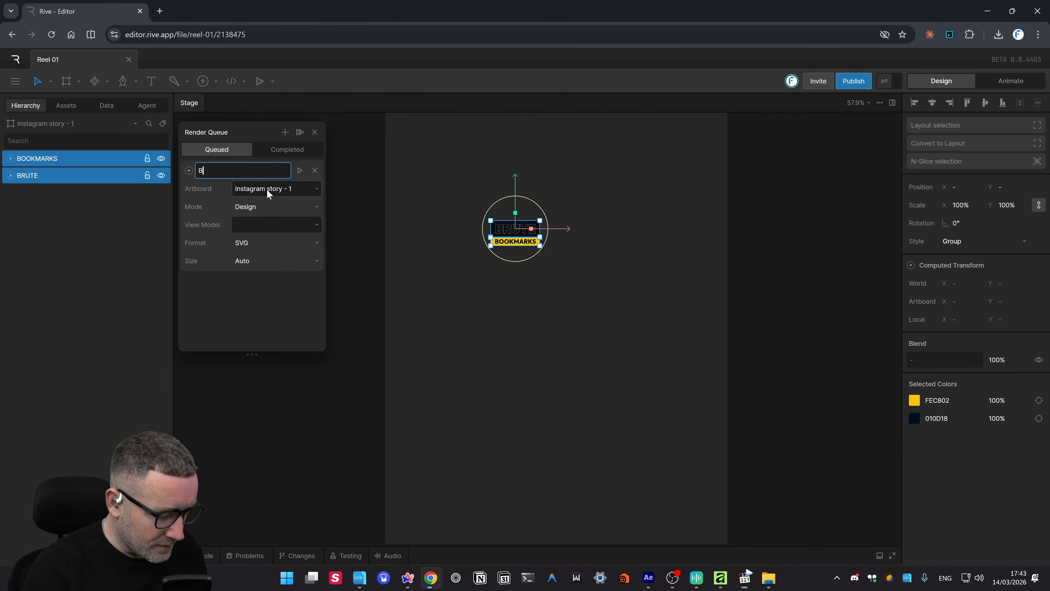
key(BackSpace)
key(BackSpace)
text(eBoi)
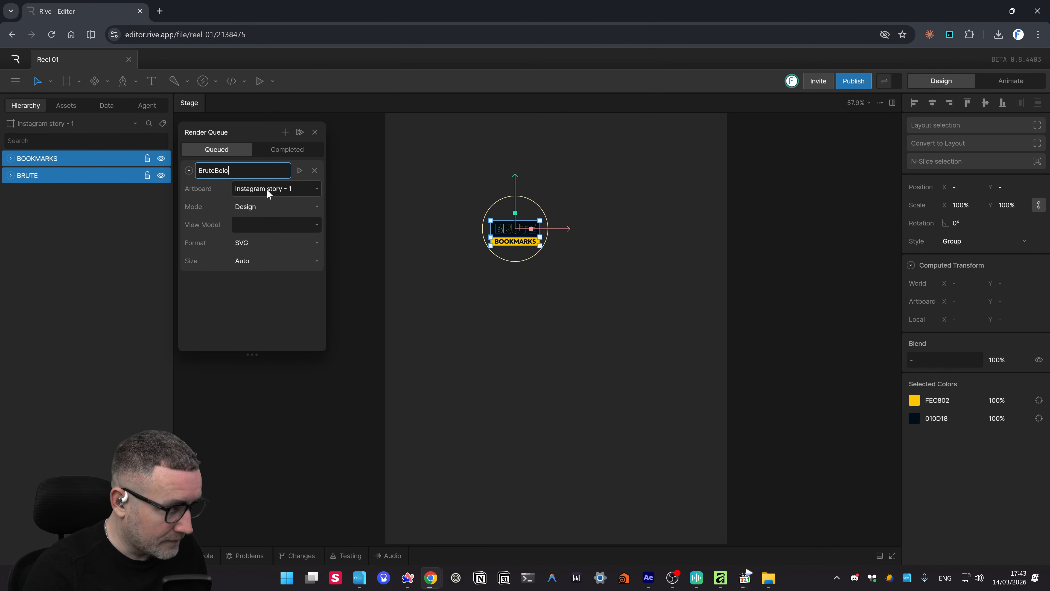
key(BackSpace)
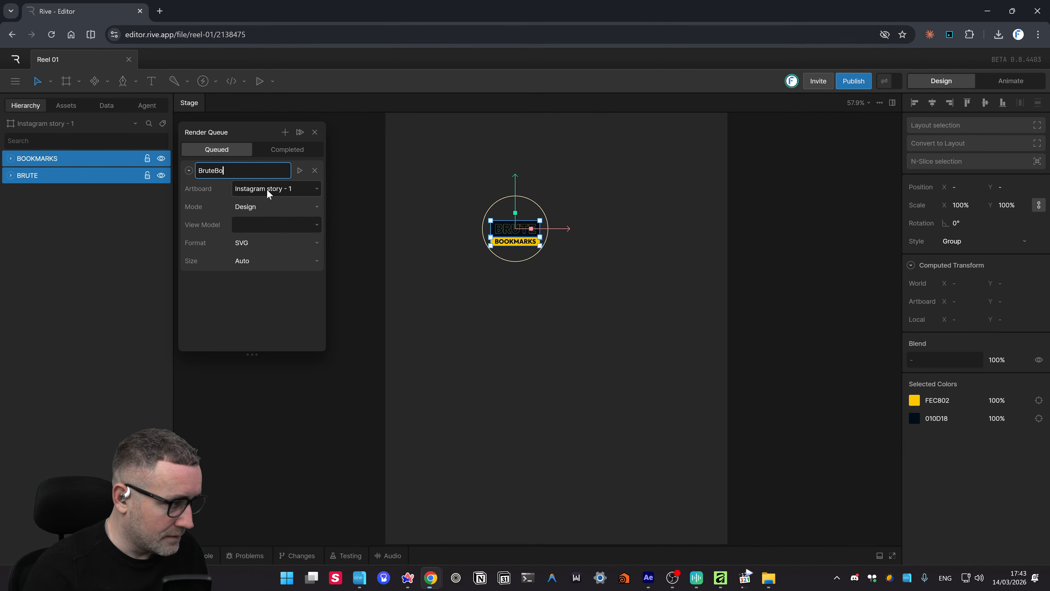
text(okmarks-compact-logo)
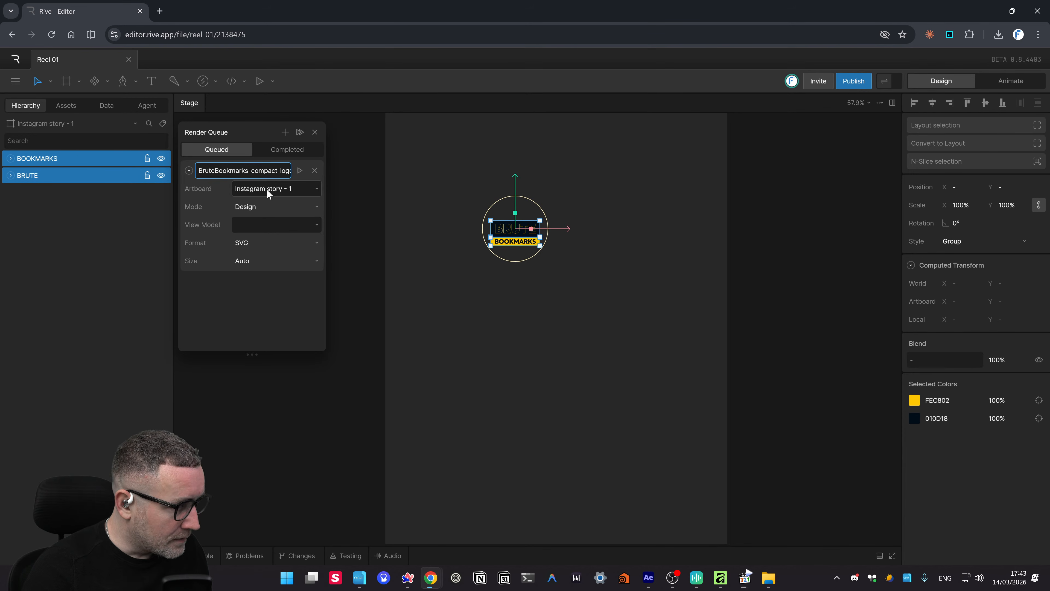
click(261, 329)
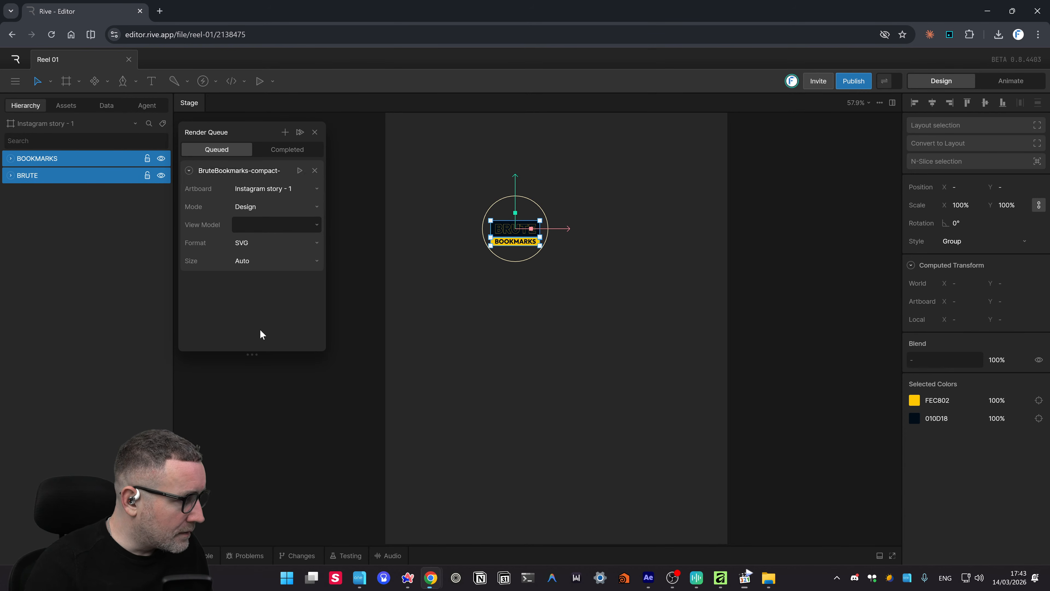
- Keep Instagram story - 1 as the export artboard and start rendering the SVG
click(289, 192)
key(Return)
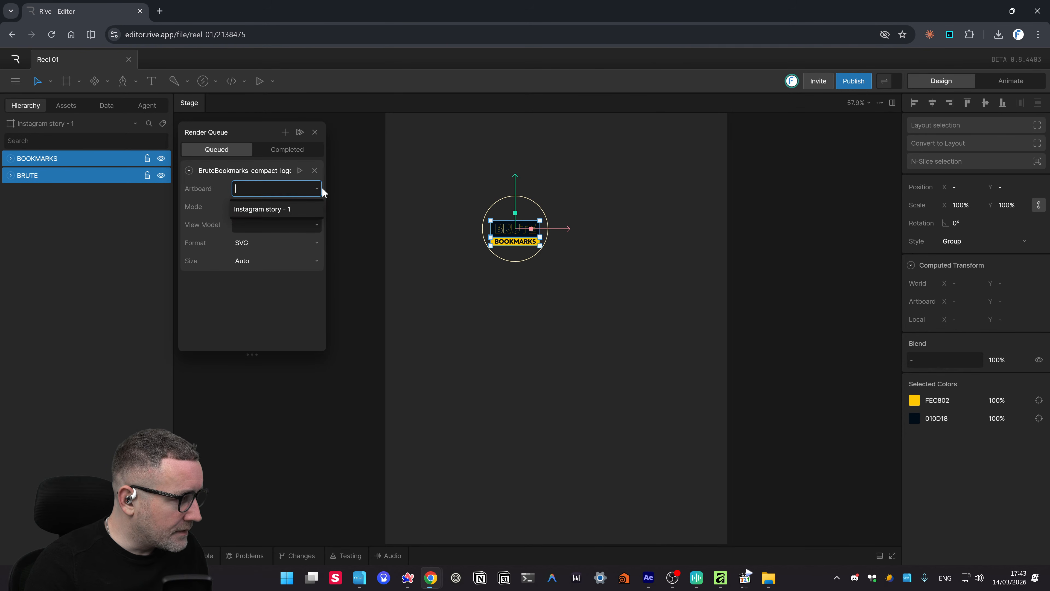
click(328, 268)
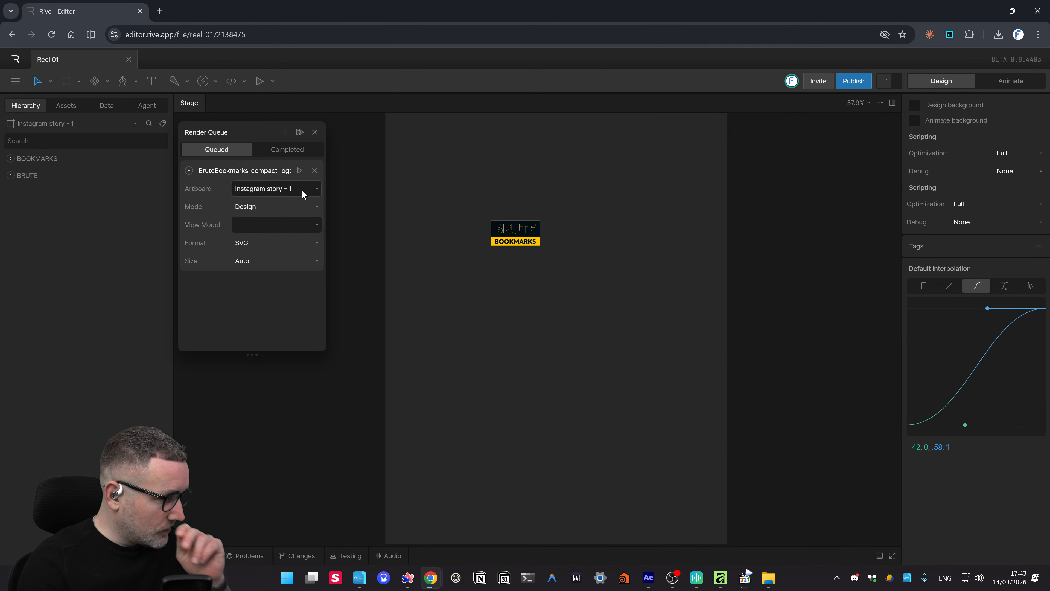
click(318, 188)
click(332, 188)
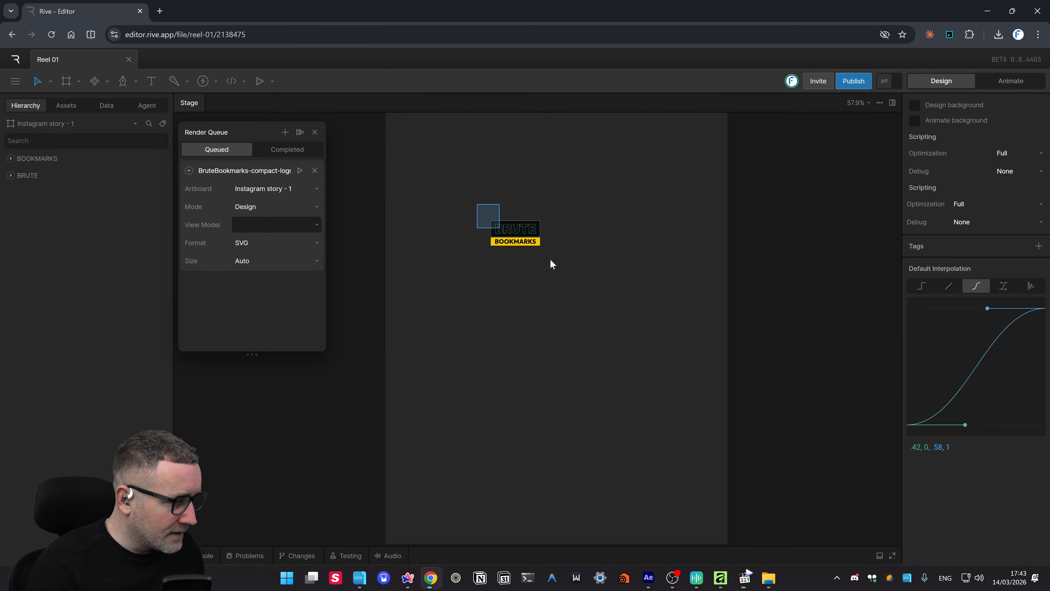
click(509, 237)
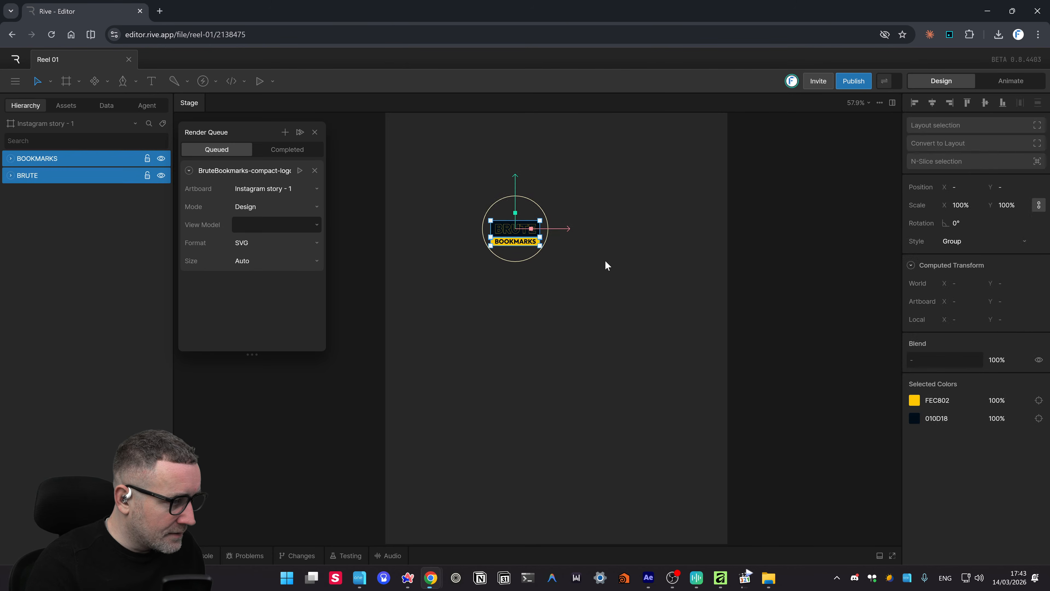
click(739, 230)
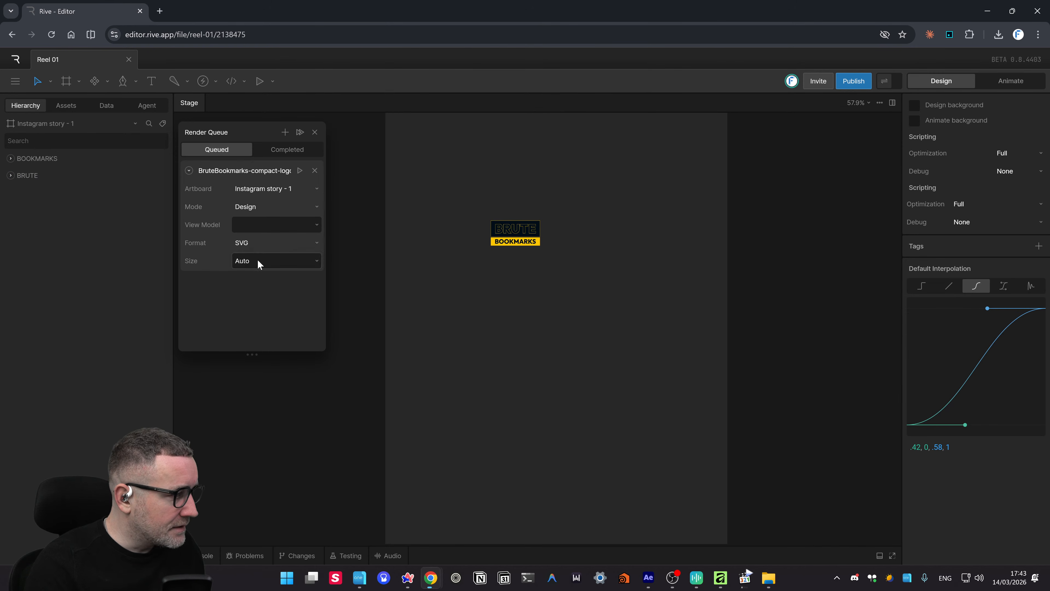
click(301, 170)
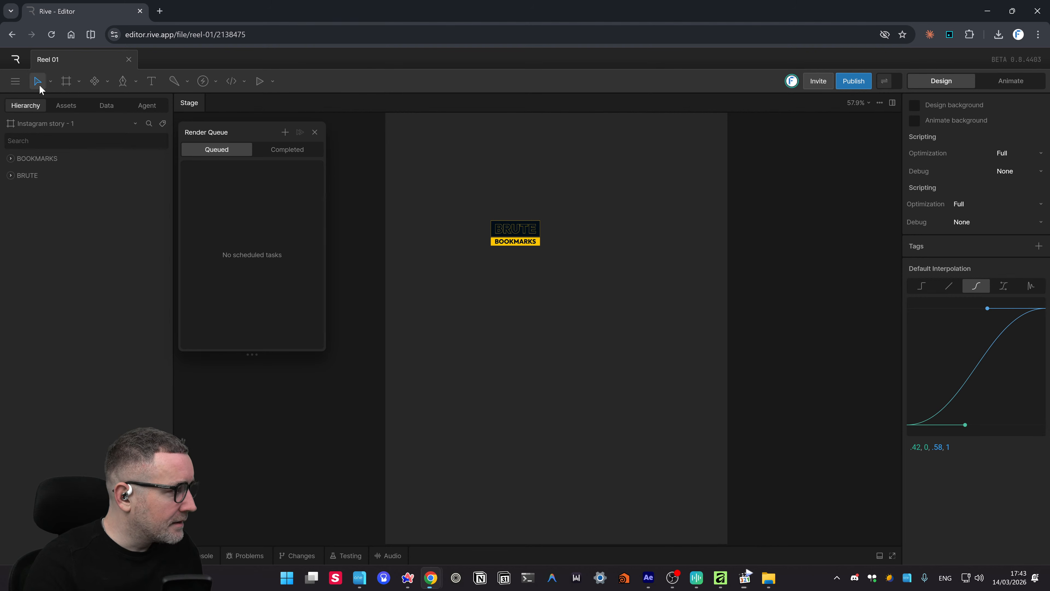
- Close the main menu and the Render Queue panel, returning to the logo artboard
click(20, 82)
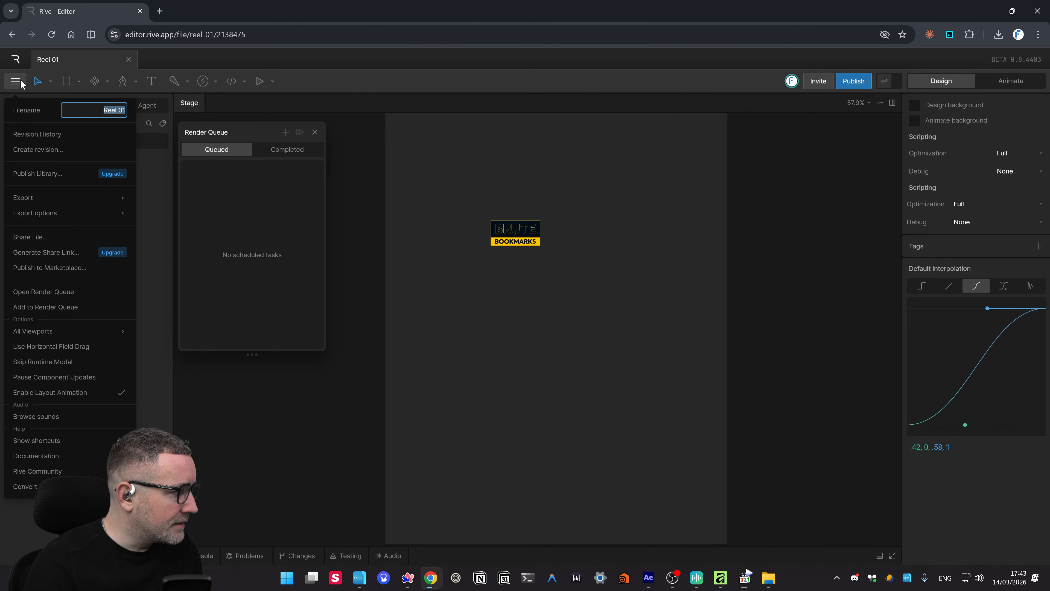
click(370, 97)
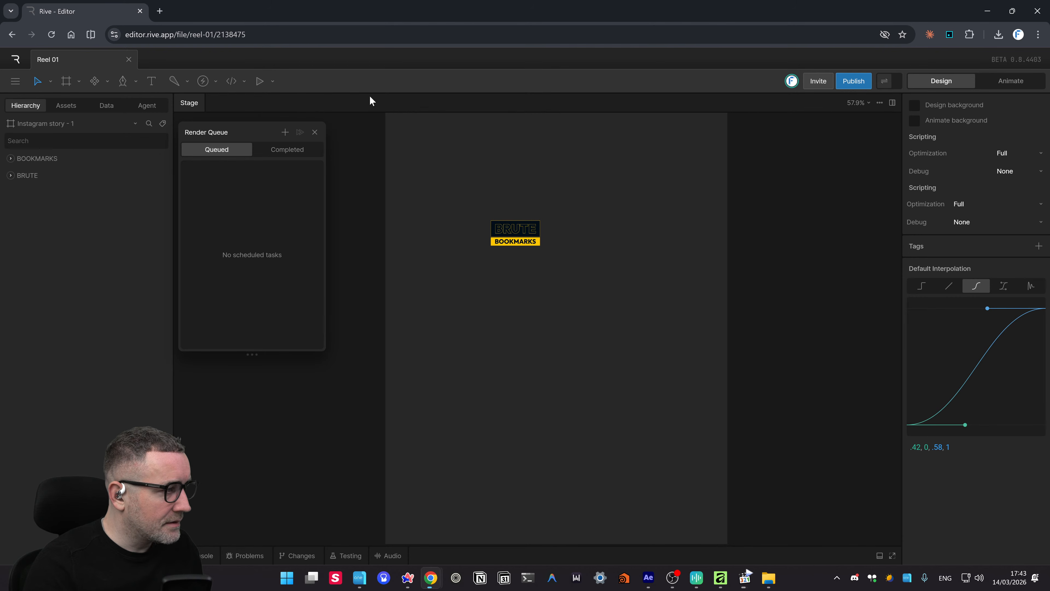
click(340, 150)
key(ctrl+n)
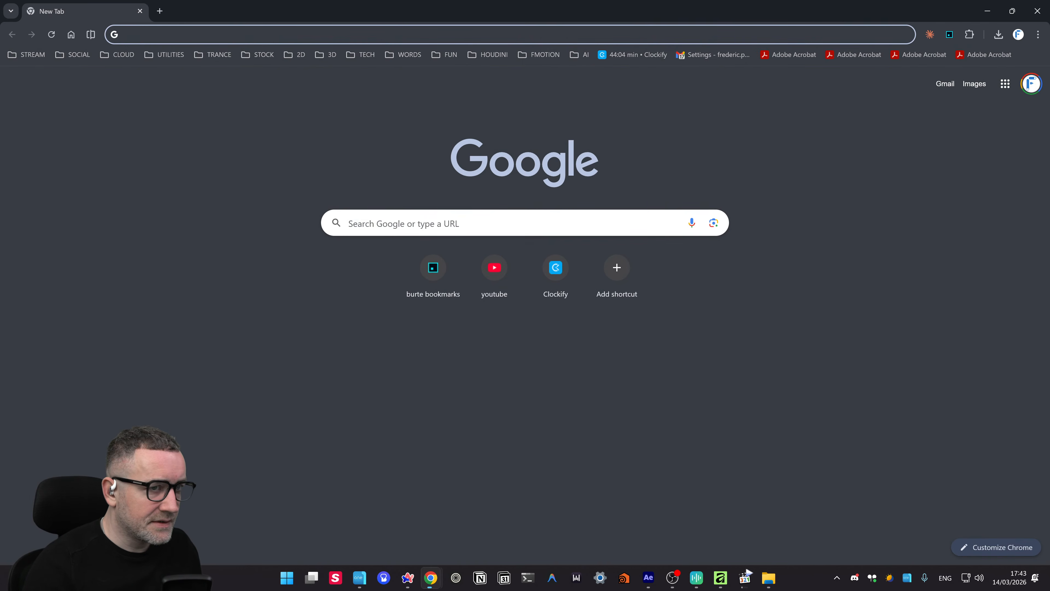
click(1037, 11)
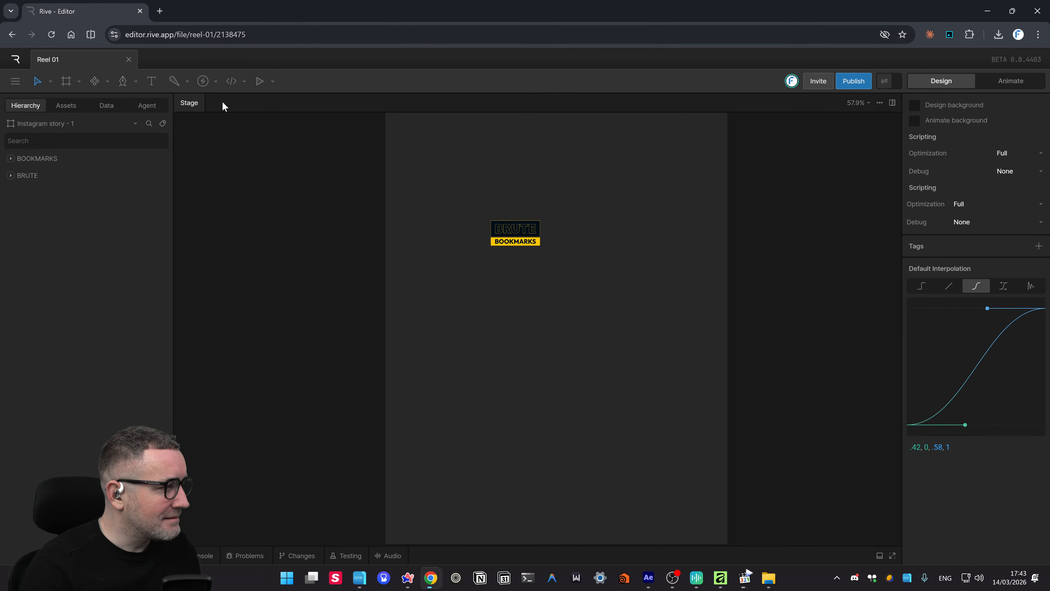
click(14, 80)
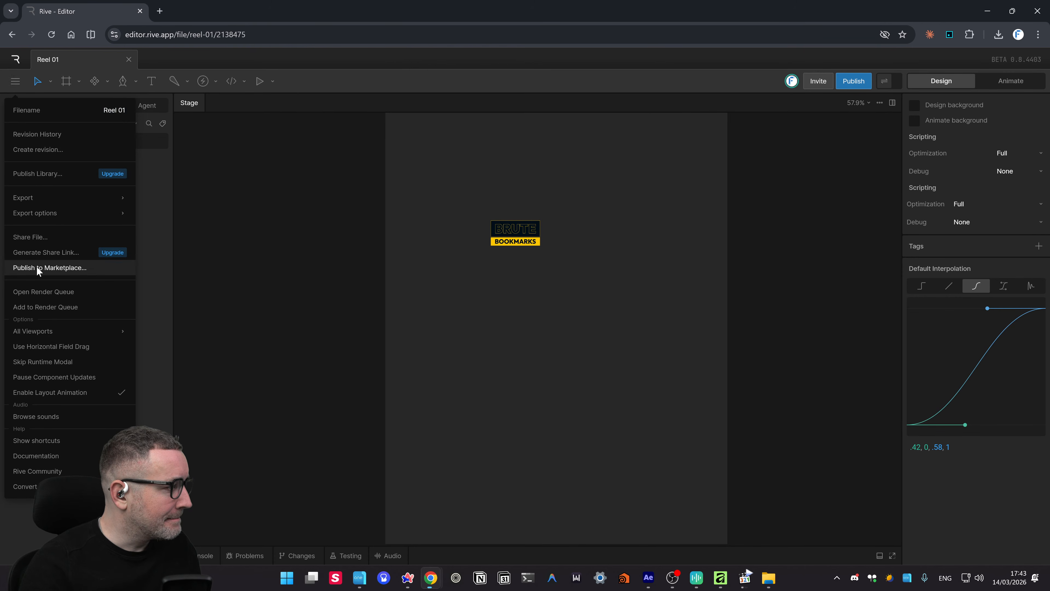
mouse_move(40, 216)
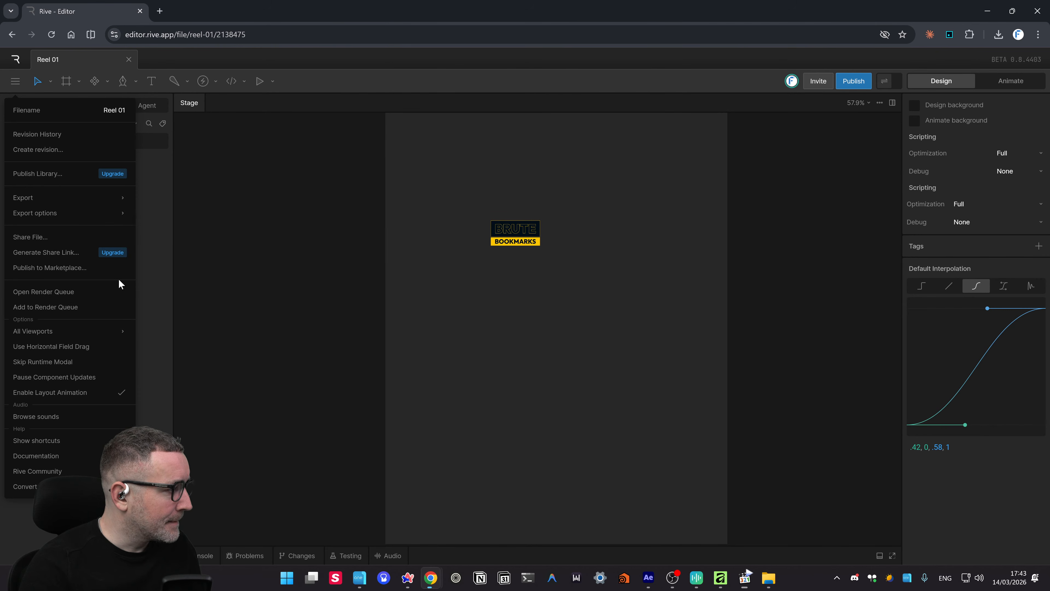
click(265, 313)
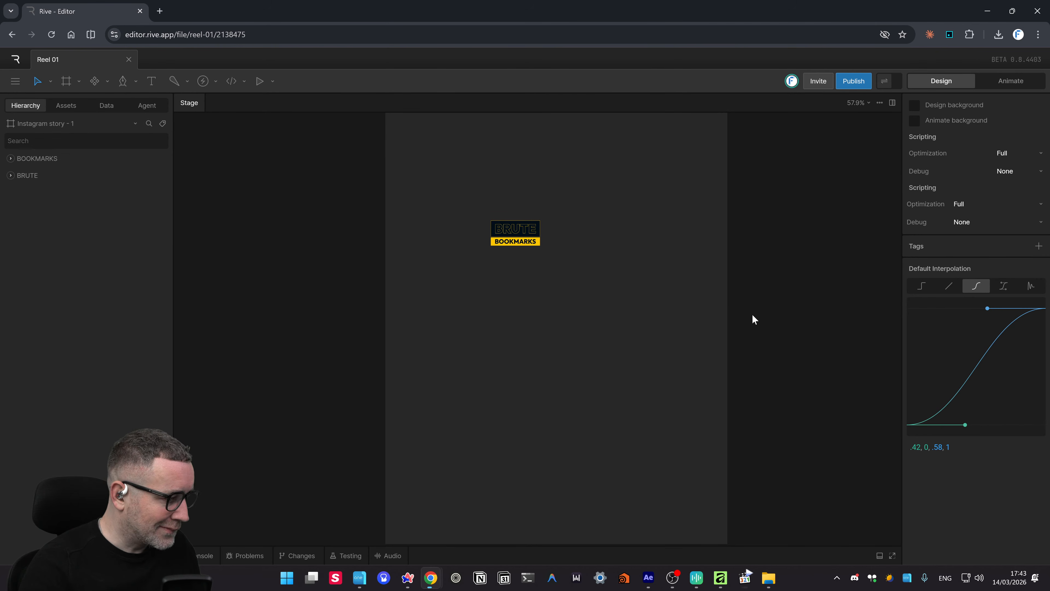
scroll(727, 226, up, 3)
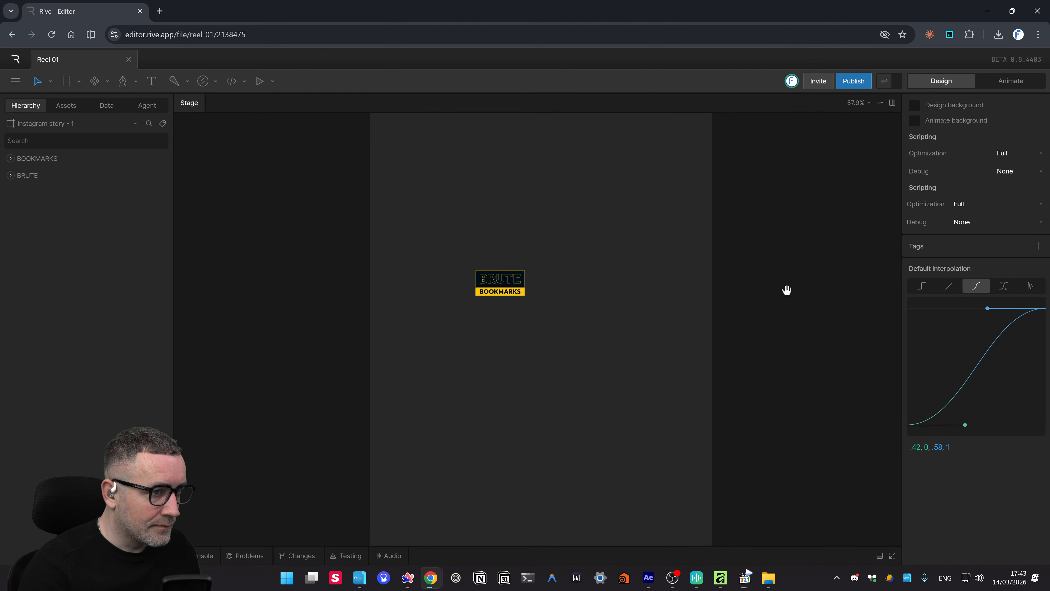
- Try resizing the Instagram story - 1 artboard, undoing an accidental deletion of the logo layers
drag(693, 203, 667, 311)
drag(628, 184, 670, 299)
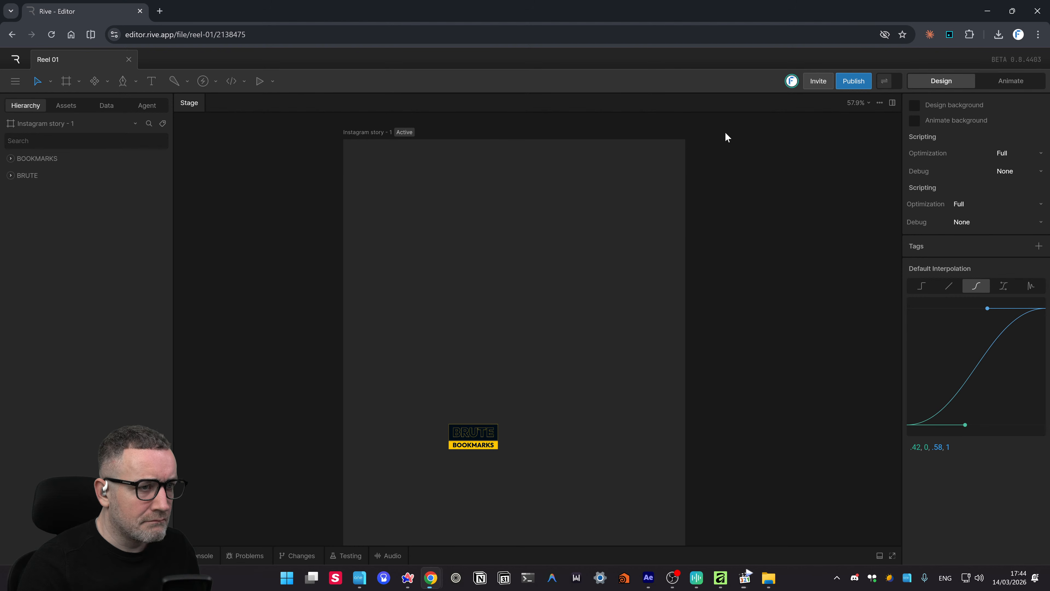
click(40, 127)
drag(685, 139, 610, 532)
drag(669, 468, 764, 163)
drag(704, 440, 563, 294)
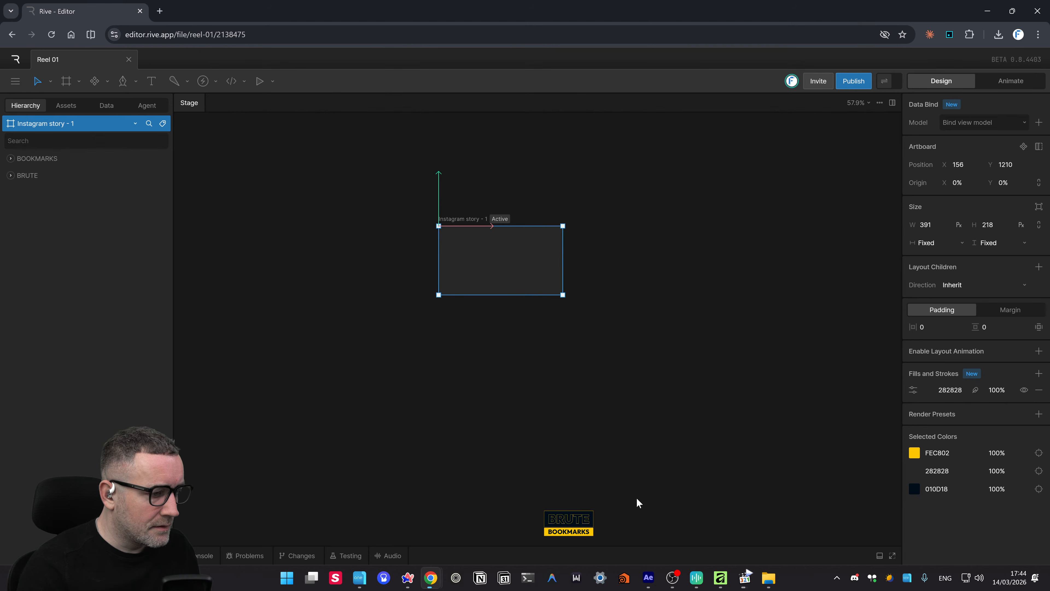
drag(631, 486, 535, 539)
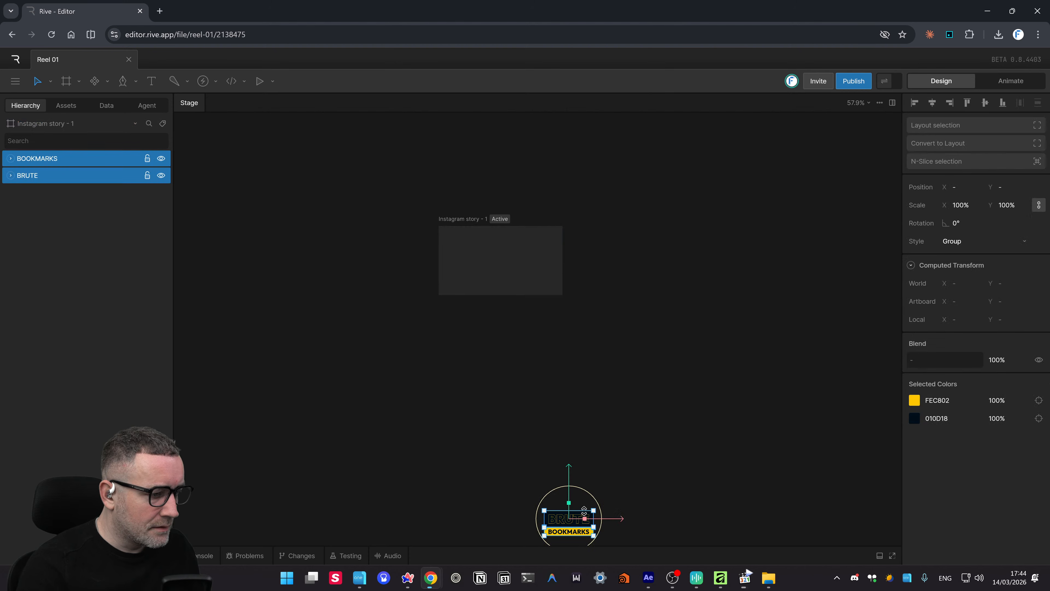
drag(581, 519, 524, 338)
key(Delete)
drag(625, 474, 619, 297)
scroll(635, 354, down, 1)
key(ctrl+z)
drag(587, 378, 610, 543)
scroll(613, 489, up, 2)
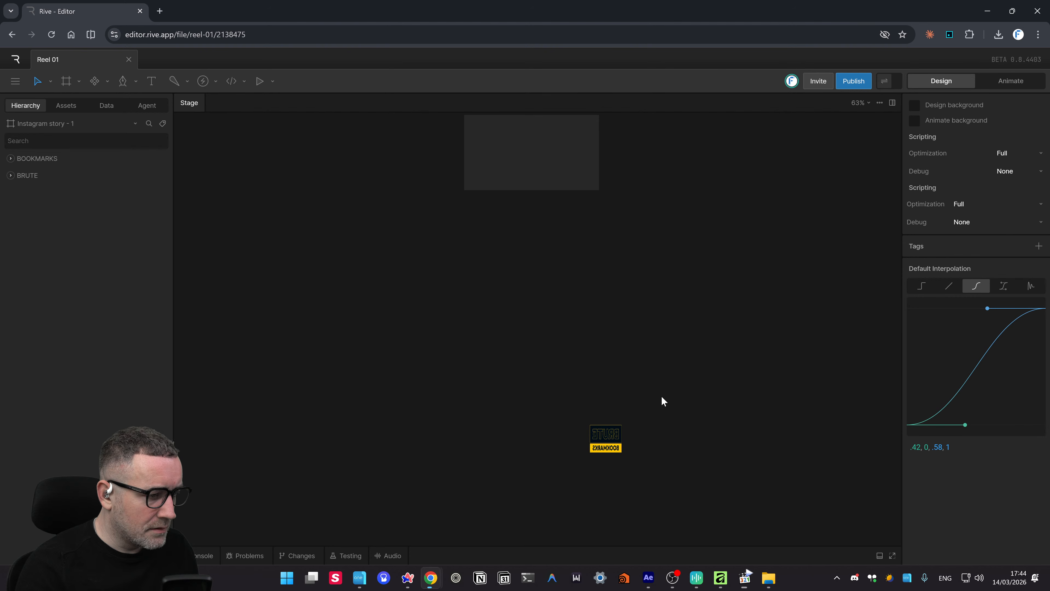
drag(662, 401, 625, 443)
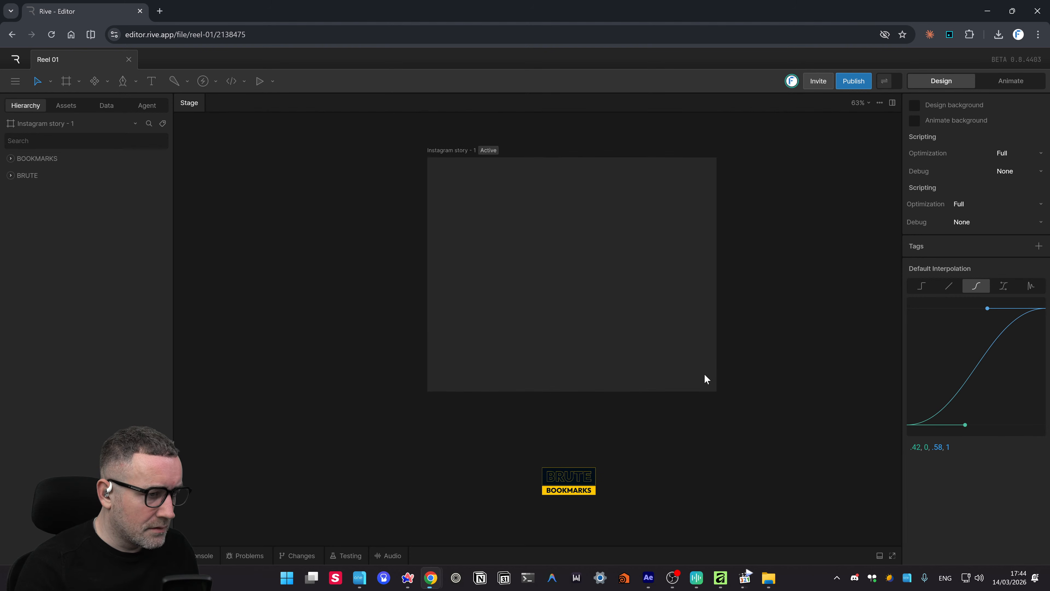
- Shrink the artboard from its bottom-right corner and move the BRUTE/BOOKMARKS logo up onto it
click(29, 126)
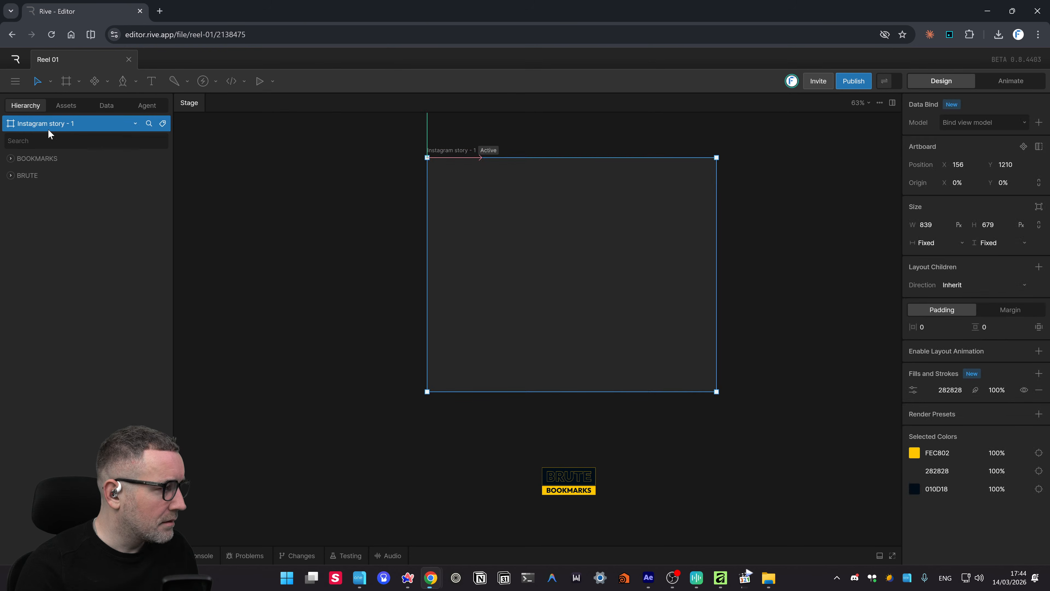
drag(717, 391, 589, 413)
scroll(626, 474, down, 3)
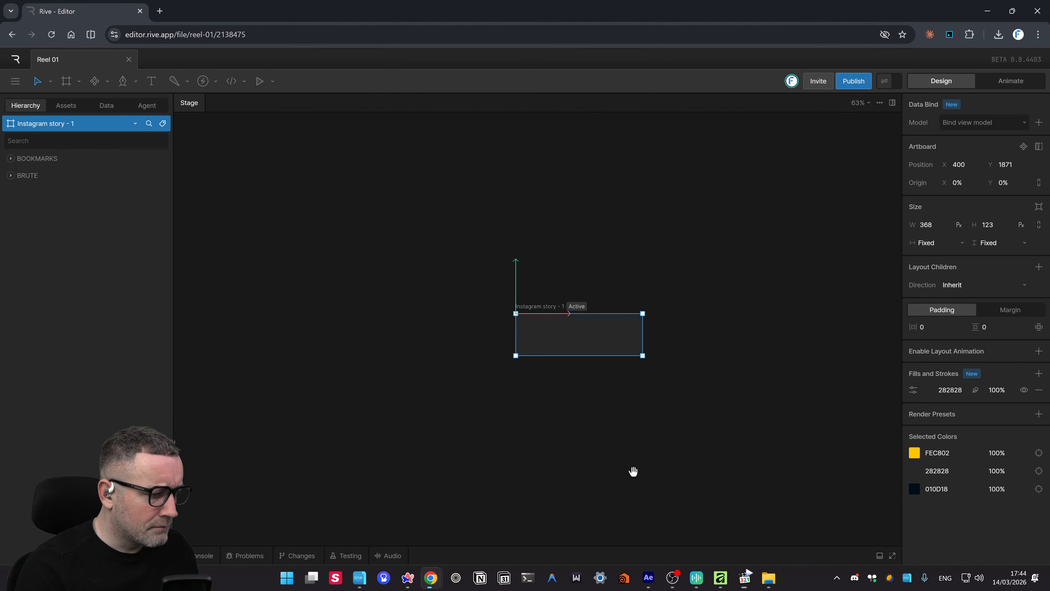
scroll(632, 471, down, 3)
click(584, 417)
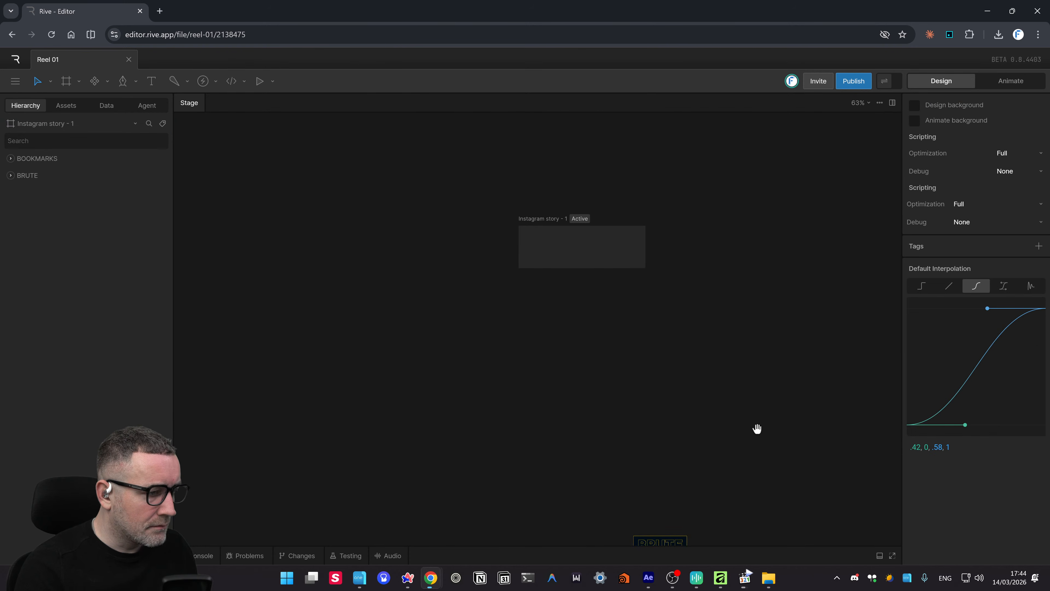
scroll(764, 447, down, 4)
drag(720, 395, 511, 494)
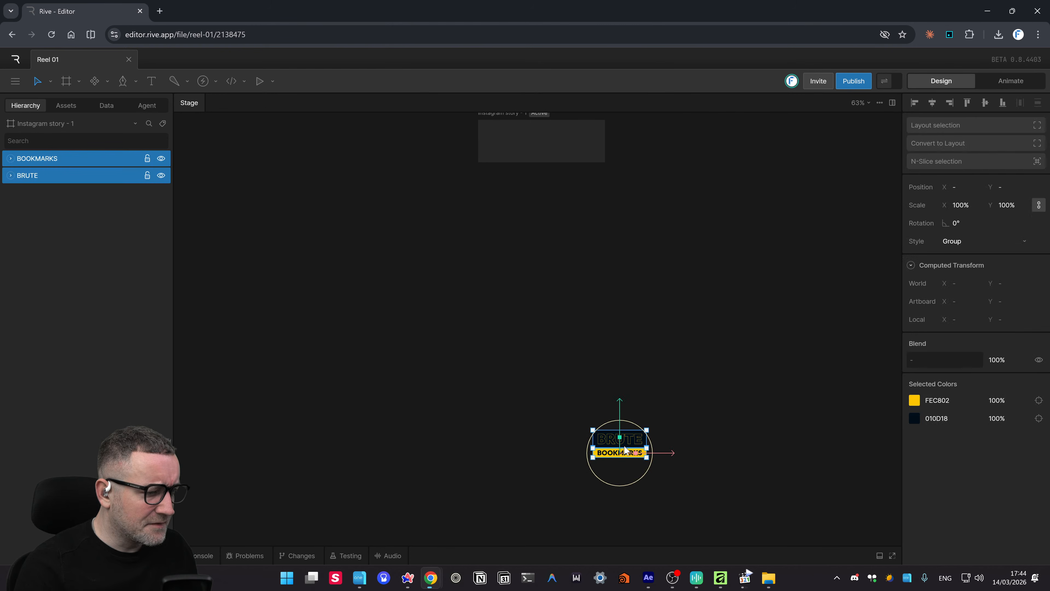
drag(621, 399, 548, 95)
scroll(649, 323, up, 4)
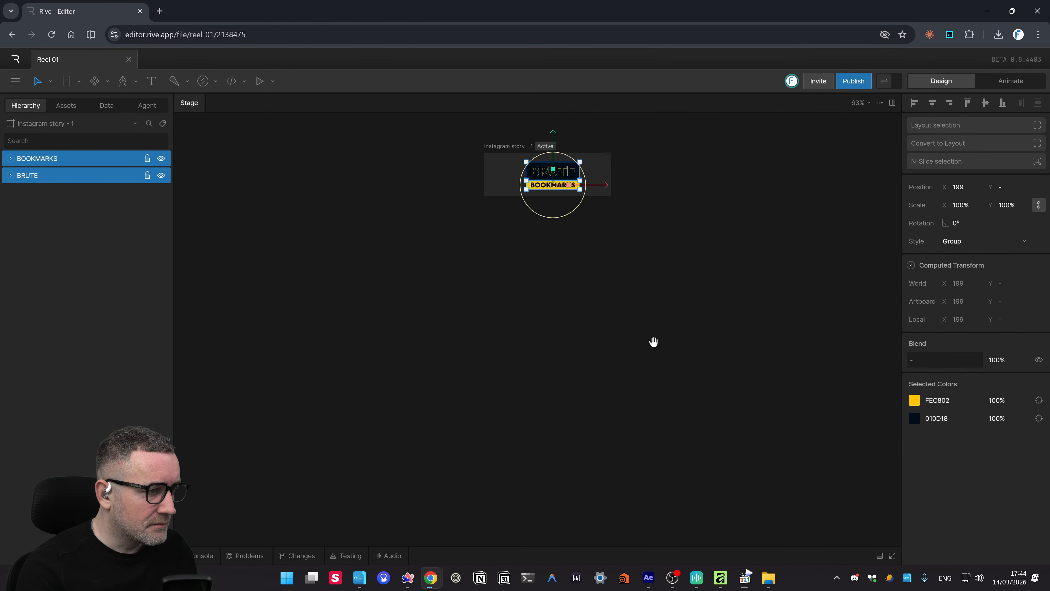
click(620, 250)
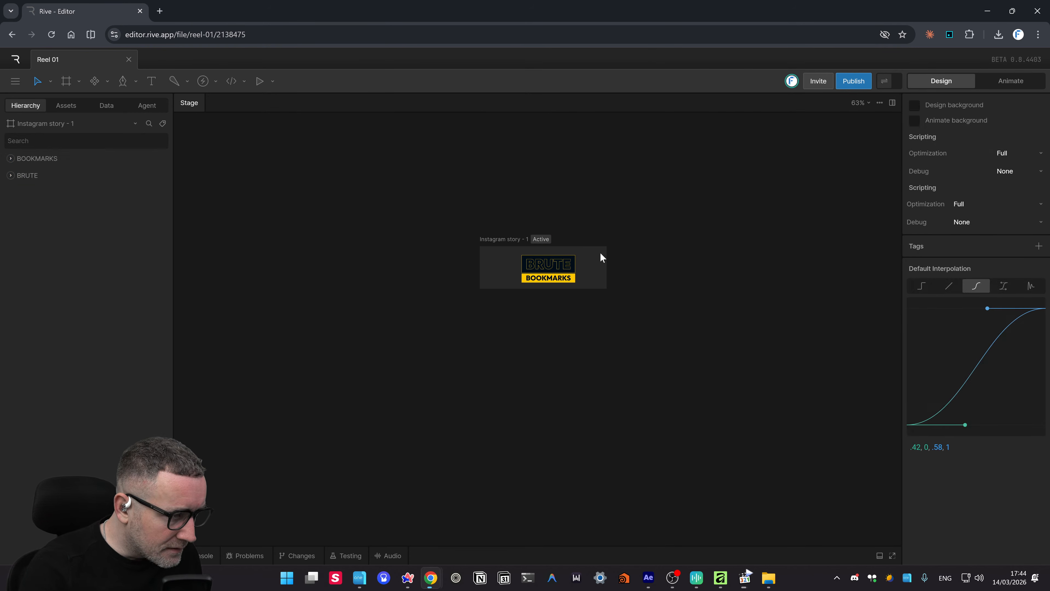
- Shift the artboard left to X 371 and shrink it to 201 × 70
scroll(603, 255, up, 10)
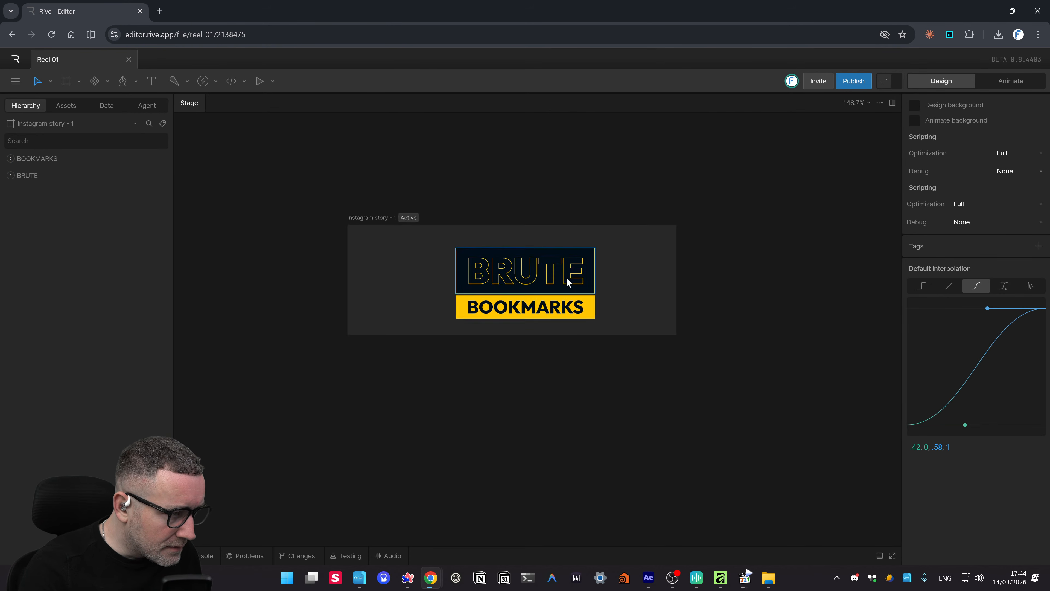
scroll(616, 306, down, 15)
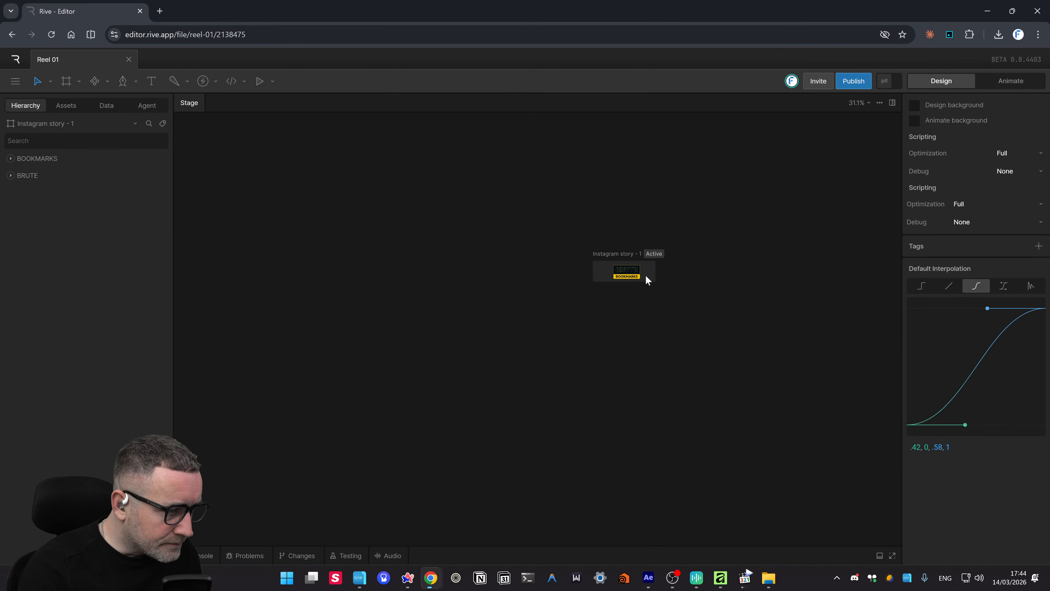
scroll(655, 283, up, 5)
scroll(644, 354, up, 1)
key(ctrl+equal)
key(ctrl+equal)
key(ctrl+equal)
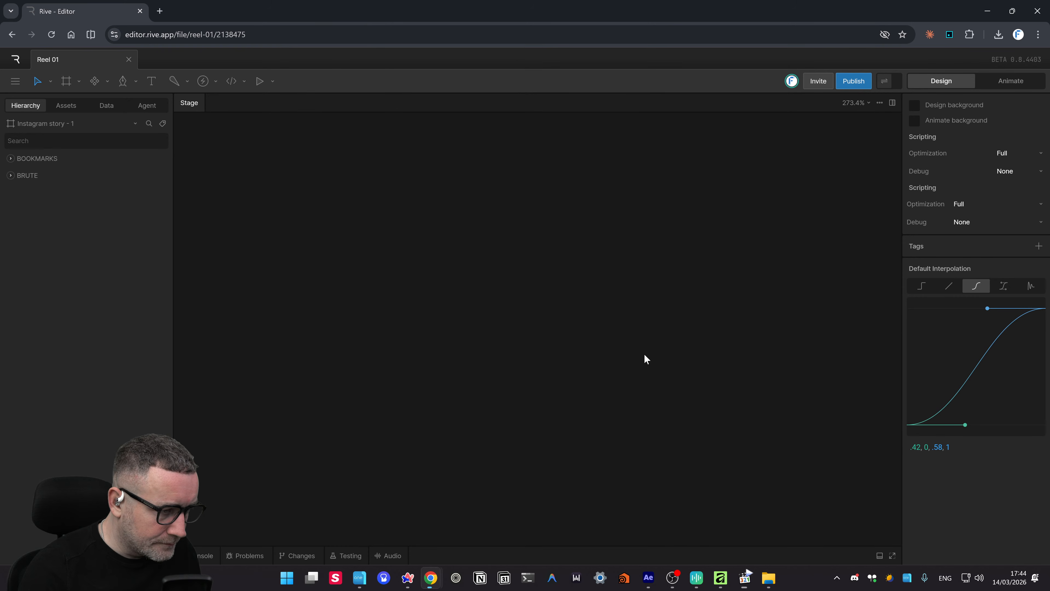
drag(600, 382, 319, 164)
drag(652, 418, 568, 268)
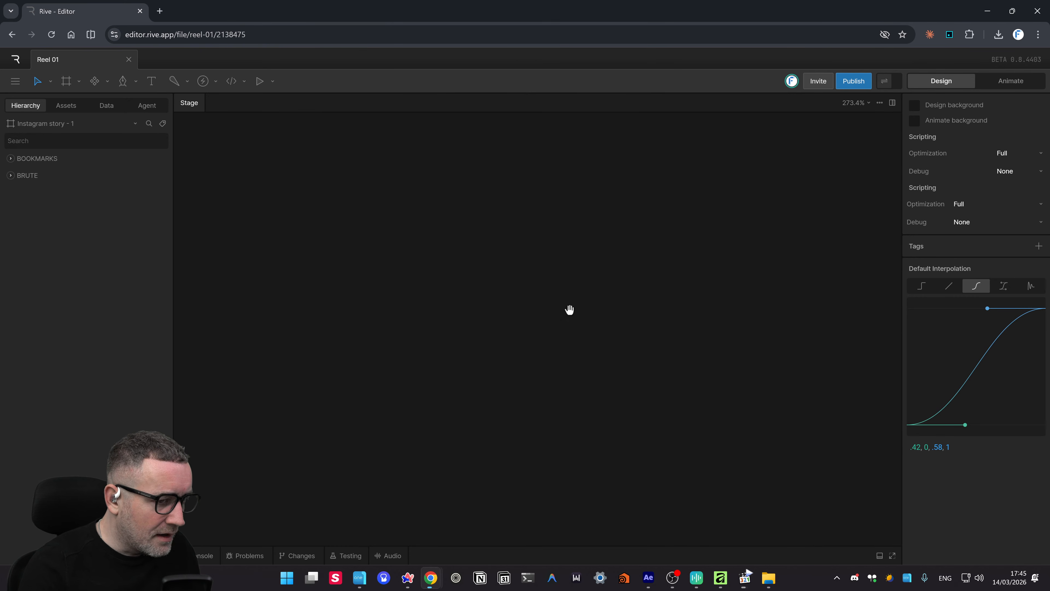
drag(676, 434, 539, 234)
drag(669, 211, 579, 127)
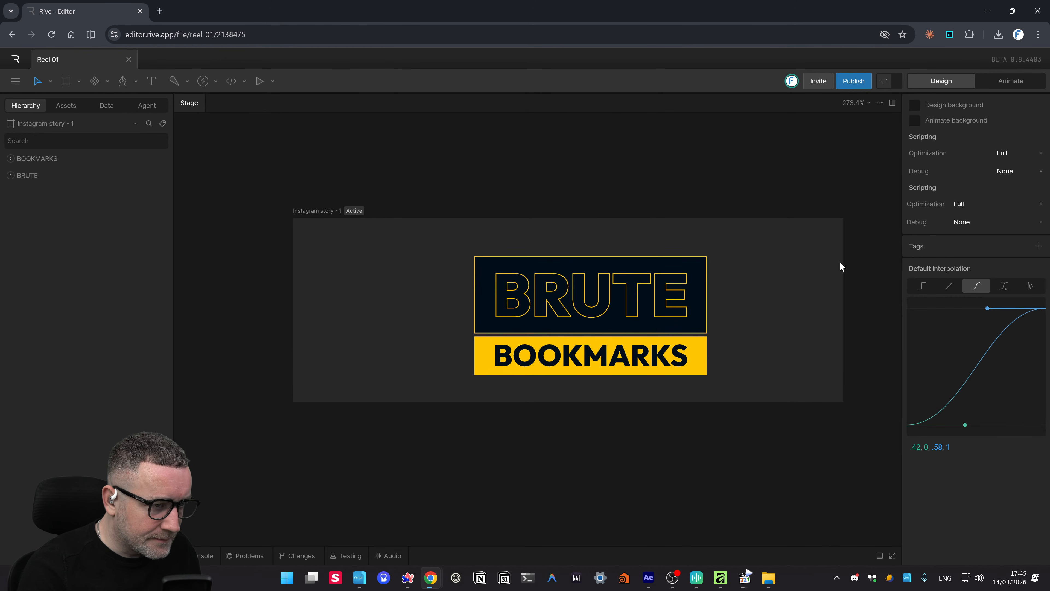
click(334, 211)
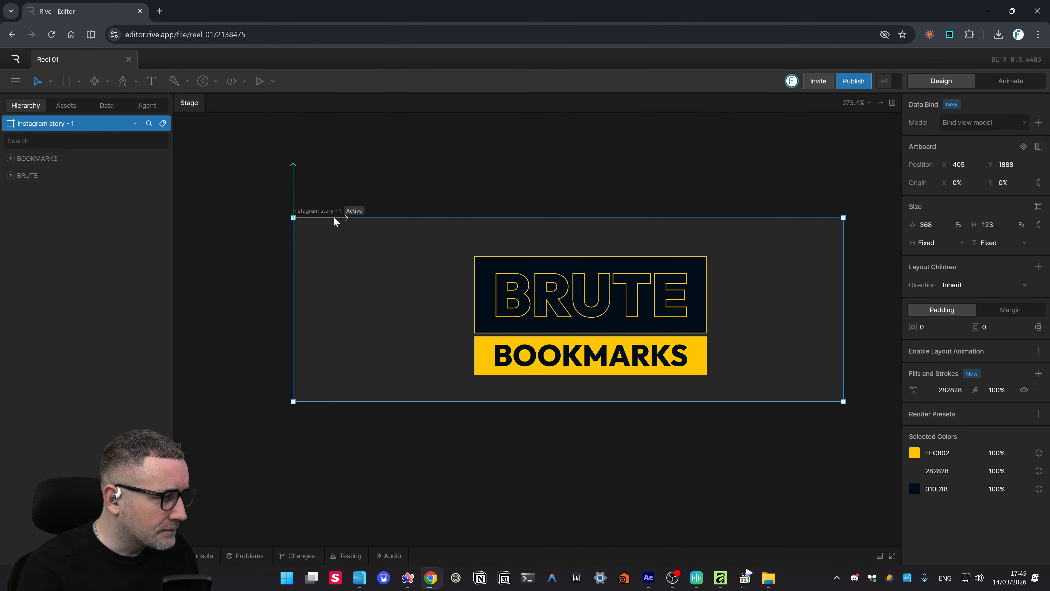
drag(375, 229, 217, 224)
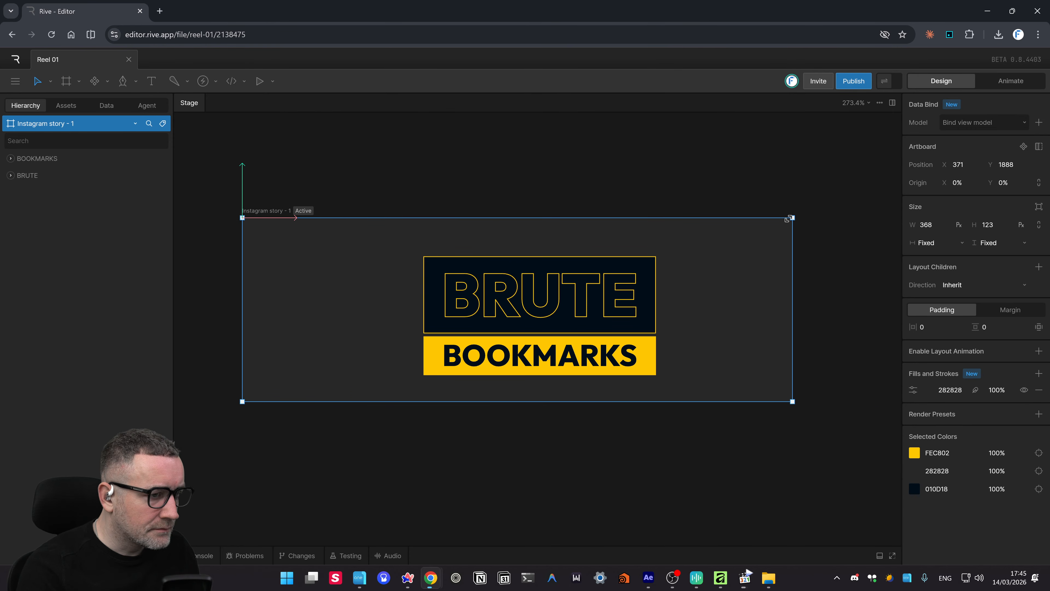
drag(791, 218, 487, 245)
click(621, 248)
- Move the logo group left and up about 78 px, then set the artboard height to 89
drag(621, 251, 606, 451)
drag(628, 412, 816, 500)
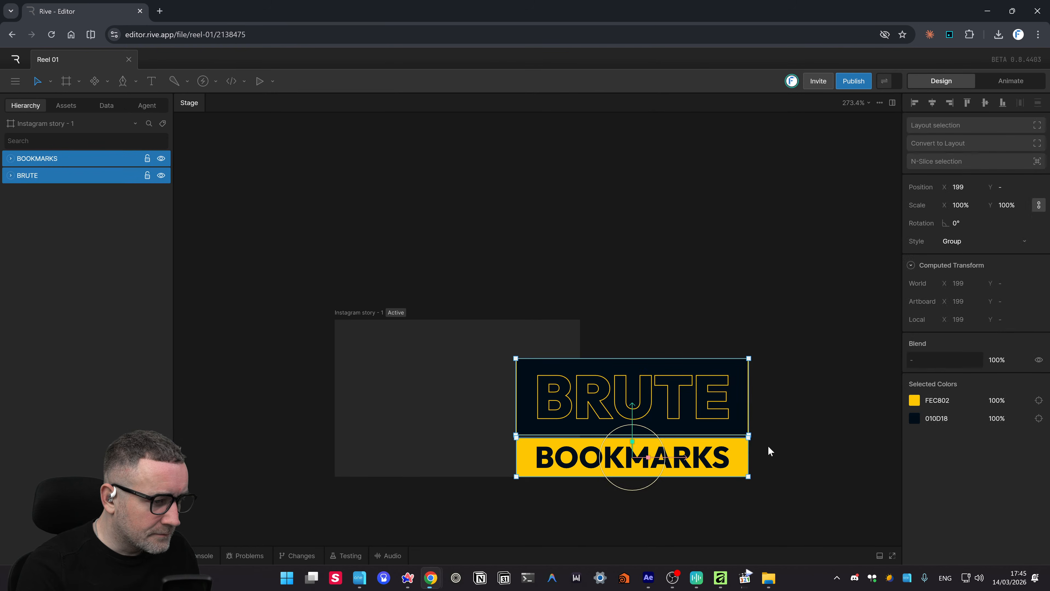
drag(683, 462, 505, 457)
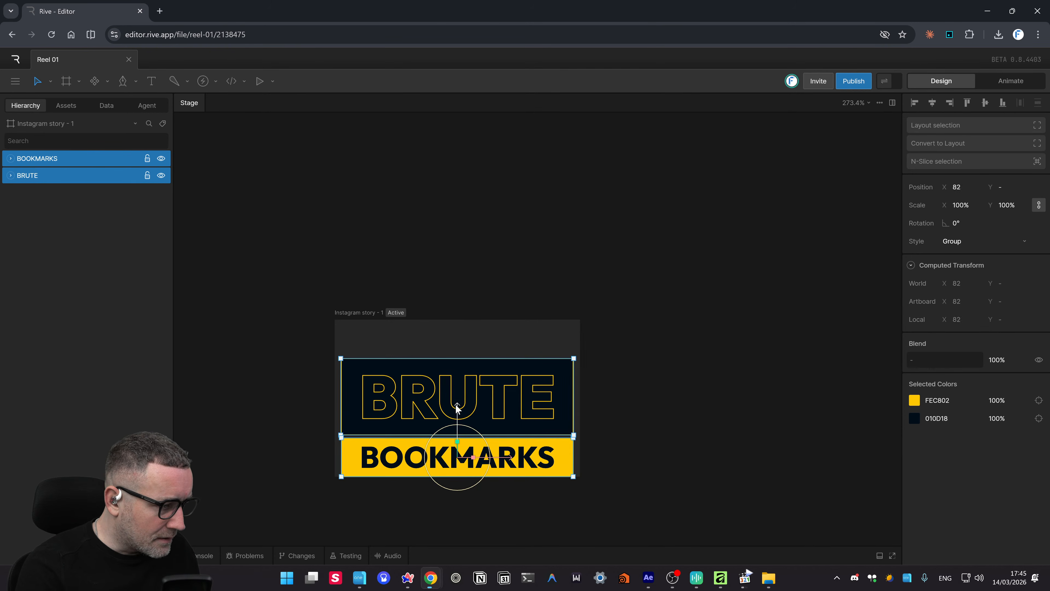
drag(457, 400, 455, 375)
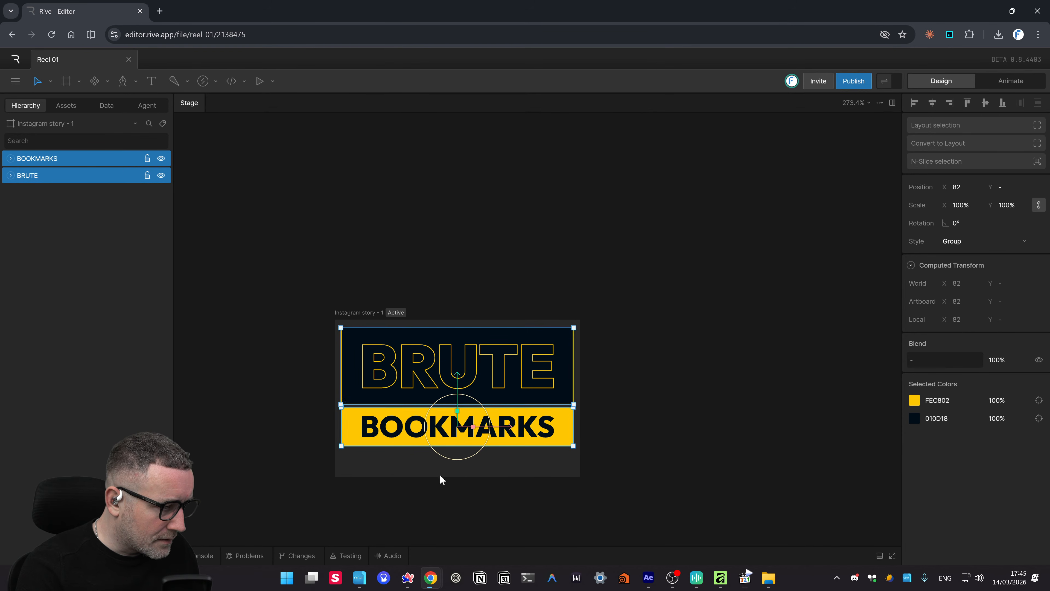
click(442, 473)
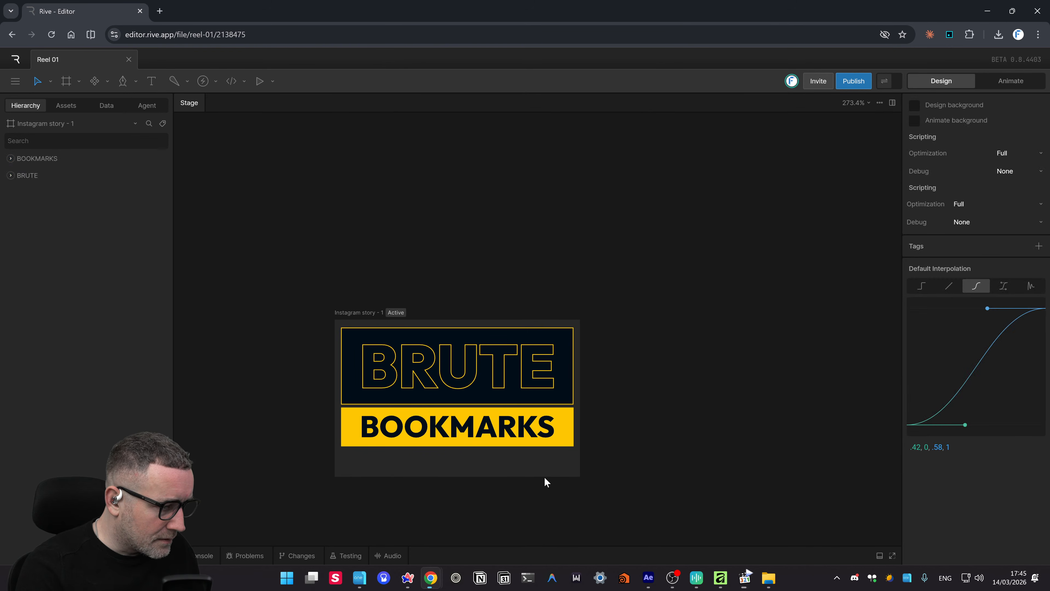
click(60, 124)
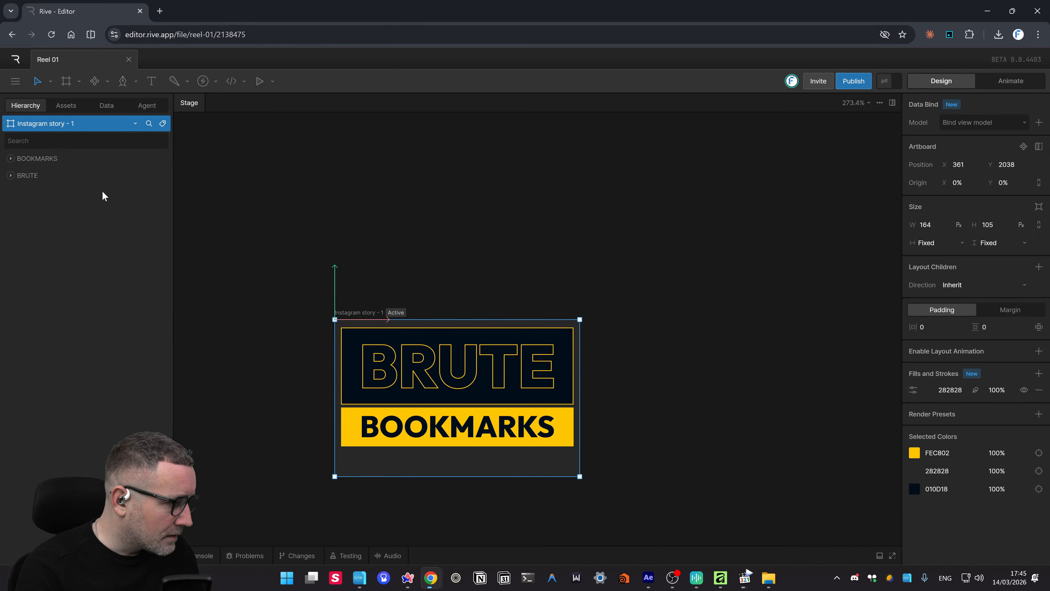
drag(481, 473, 482, 448)
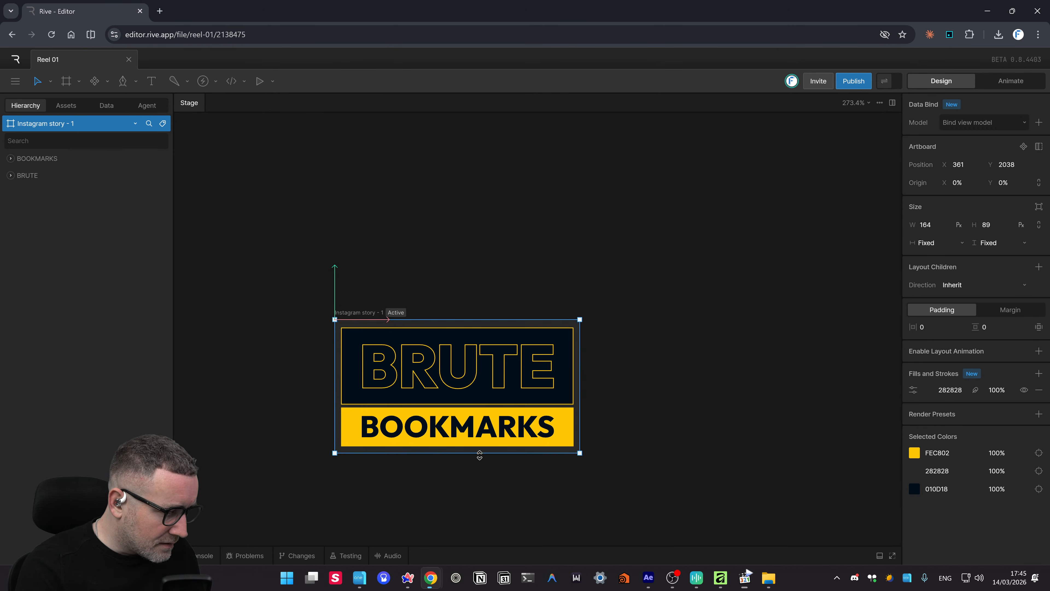
click(519, 513)
drag(778, 415, 848, 346)
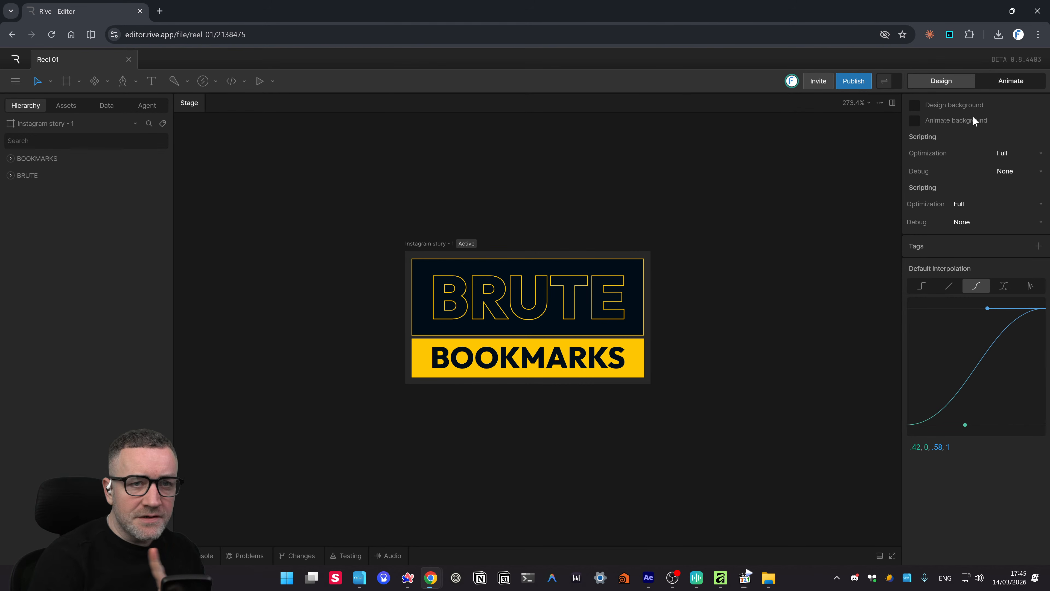
- Switch to Animate, scrub Timeline 1 back to the start, and frame the cropped artboard
click(1011, 78)
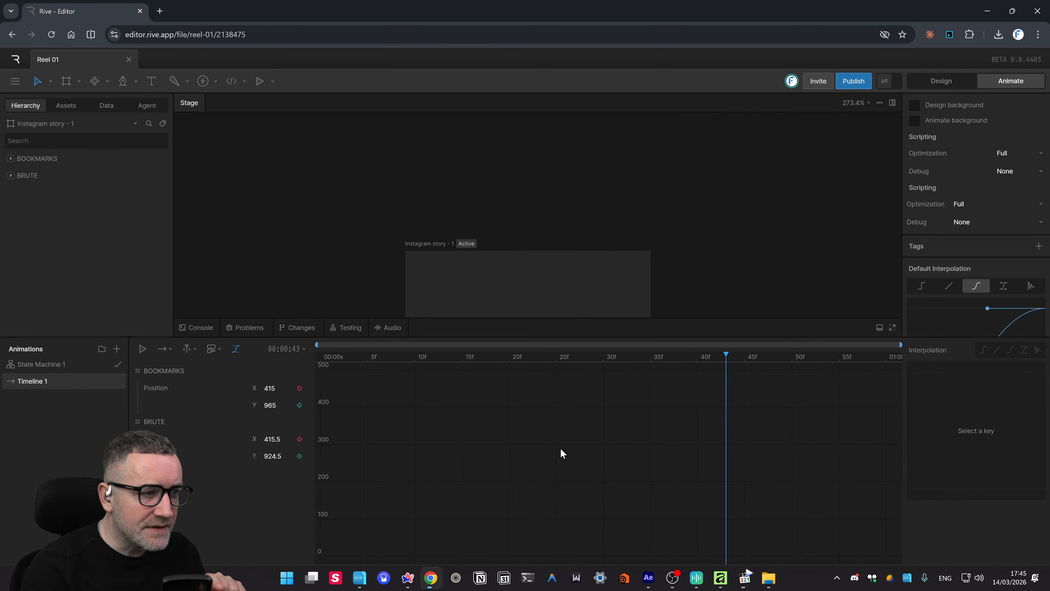
scroll(653, 224, down, 4)
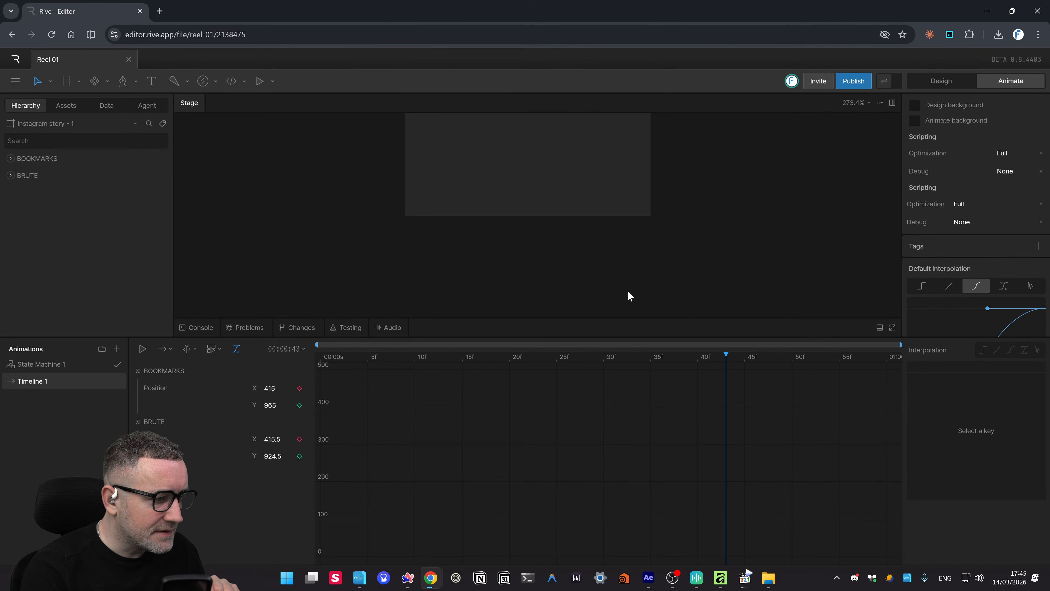
drag(437, 355, 0, 384)
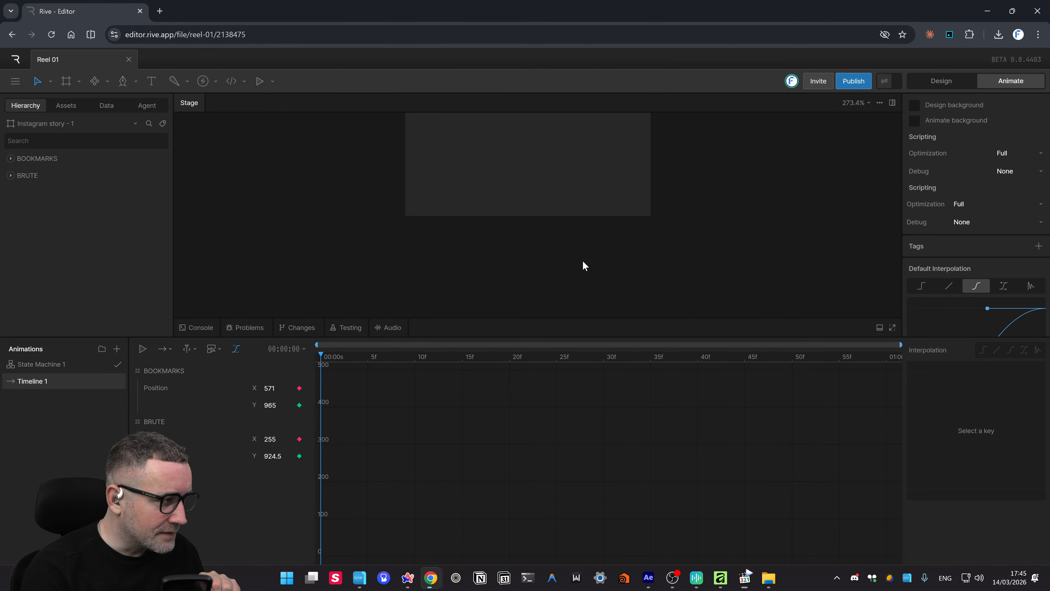
drag(785, 247, 755, 296)
scroll(745, 234, down, 1)
scroll(744, 238, down, 2)
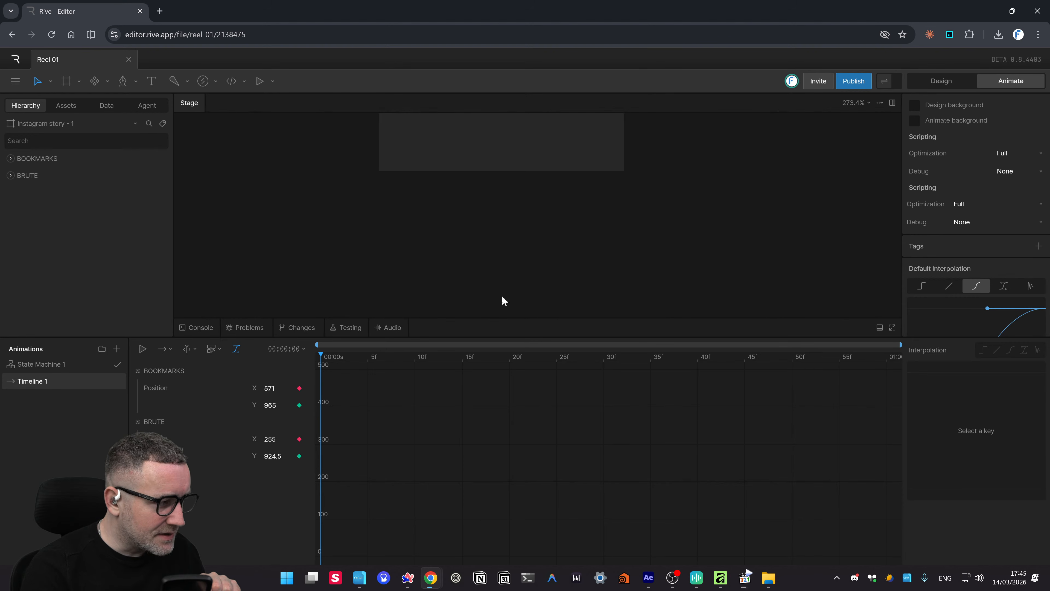
drag(645, 213, 634, 281)
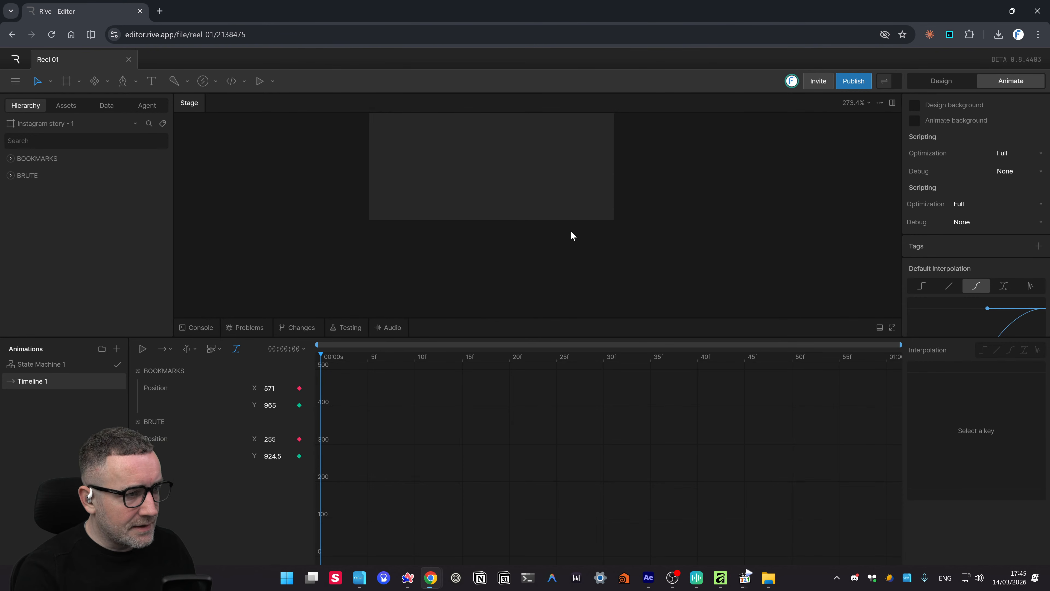
scroll(576, 226, down, 10)
mouse_move(592, 223)
mouse_down()
mouse_move(616, 237)
mouse_move(581, 237)
mouse_up()
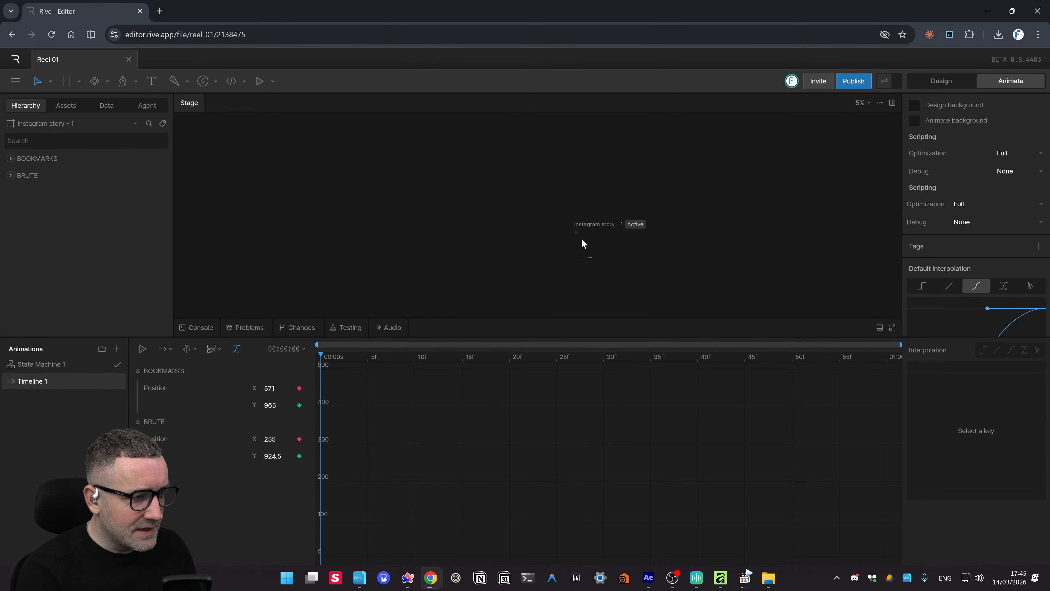
scroll(582, 264, up, 10)
scroll(663, 237, down, 10)
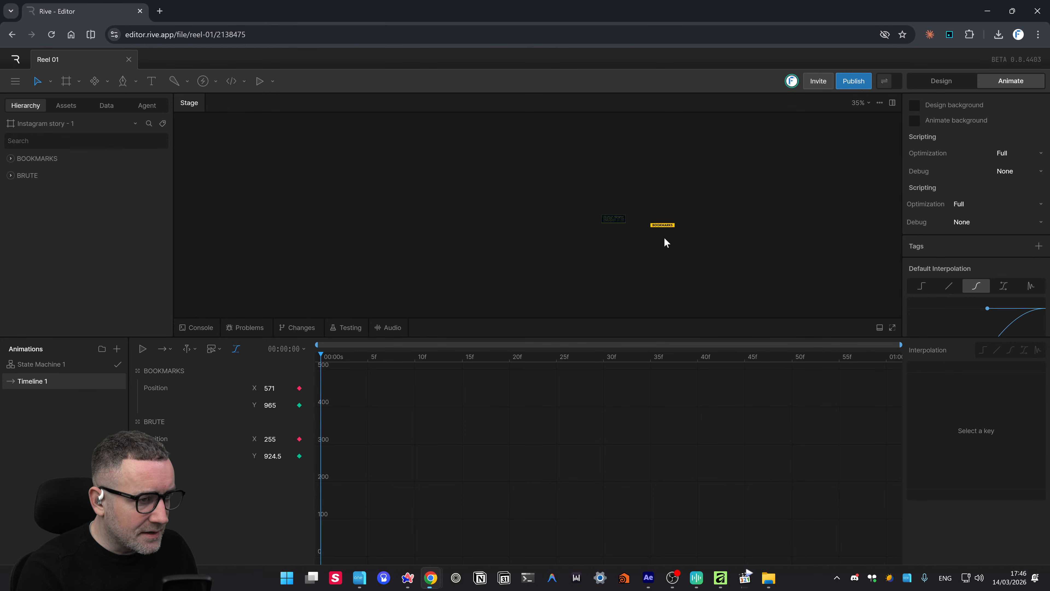
scroll(658, 238, up, 2)
drag(706, 168, 703, 228)
drag(703, 208, 699, 208)
drag(652, 262, 619, 223)
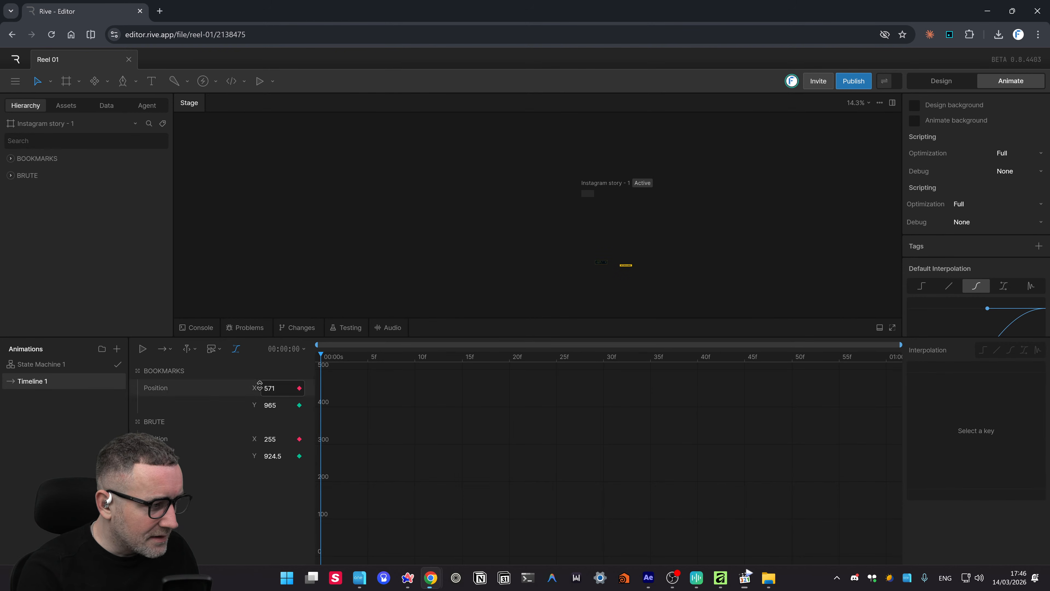
- Play Timeline 1 and stop the preview at frame 49
click(142, 349)
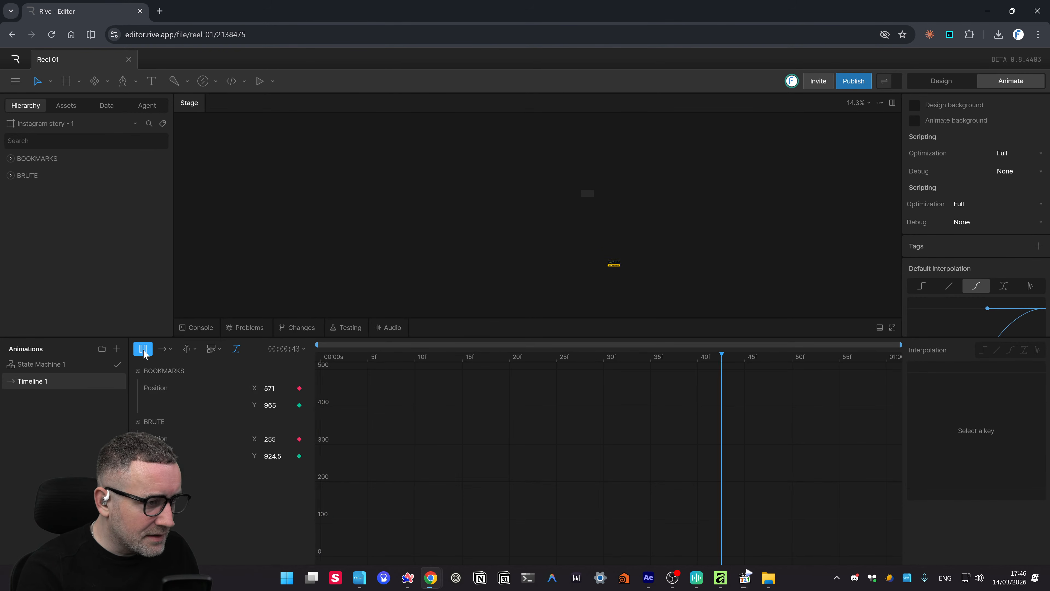
click(143, 349)
click(143, 348)
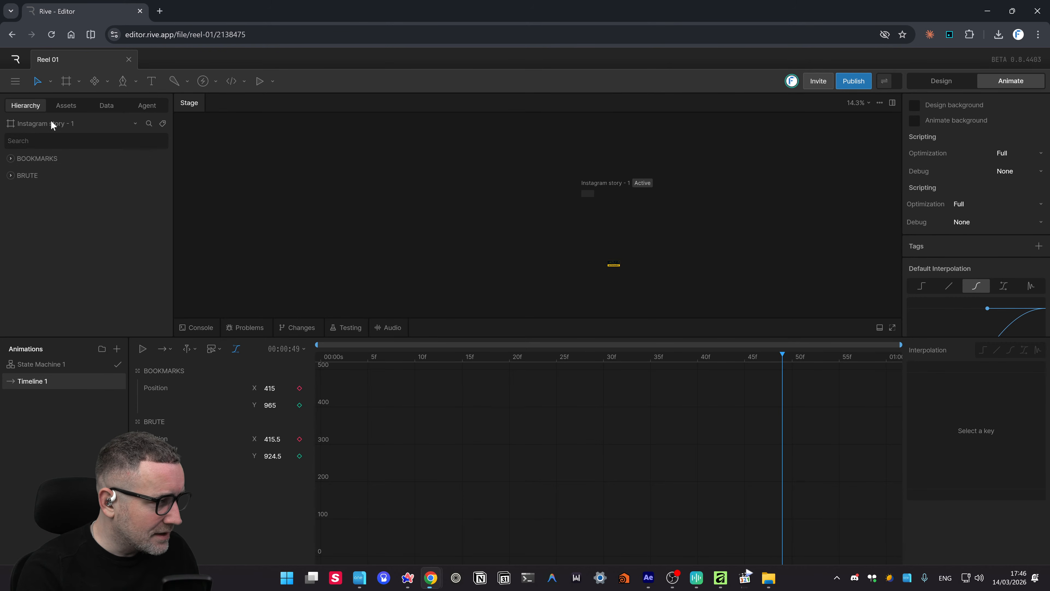
click(15, 81)
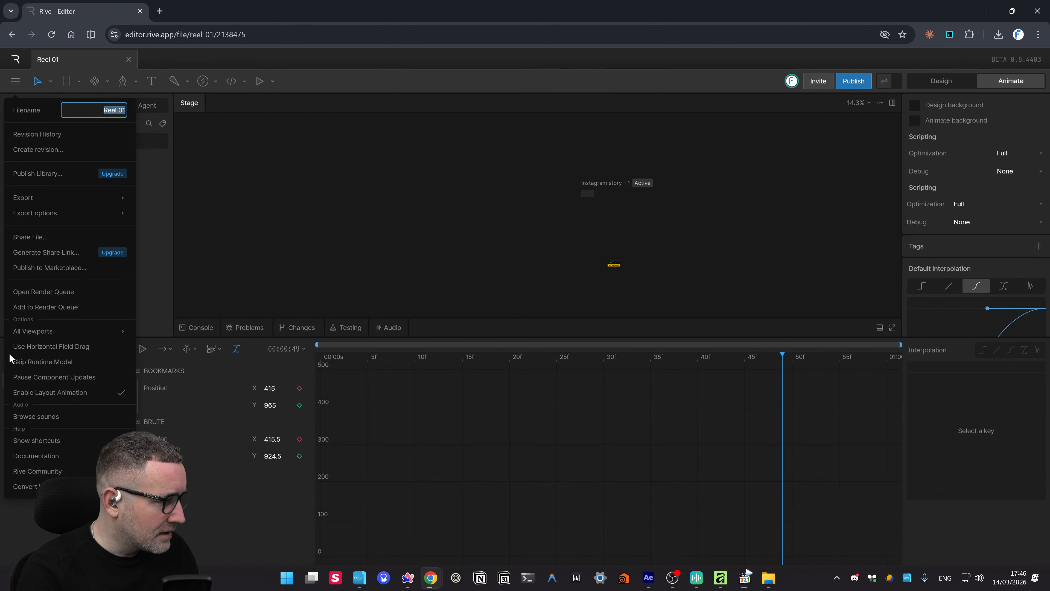
- Rename the Timeline 1 H.264 render job to test, render it, and save test.mp4 to Downloads
click(46, 306)
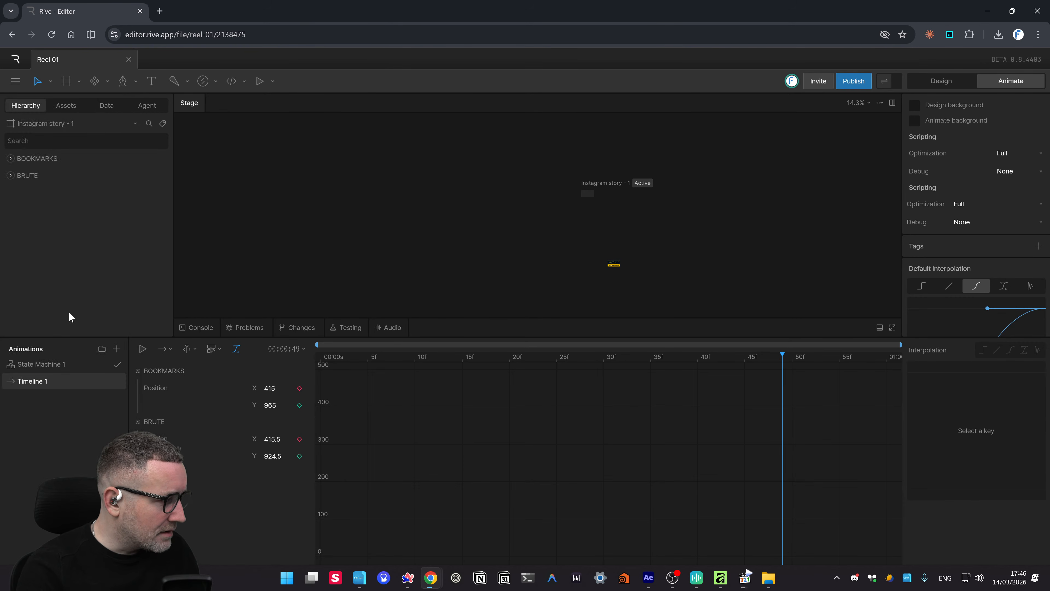
double_click(213, 170)
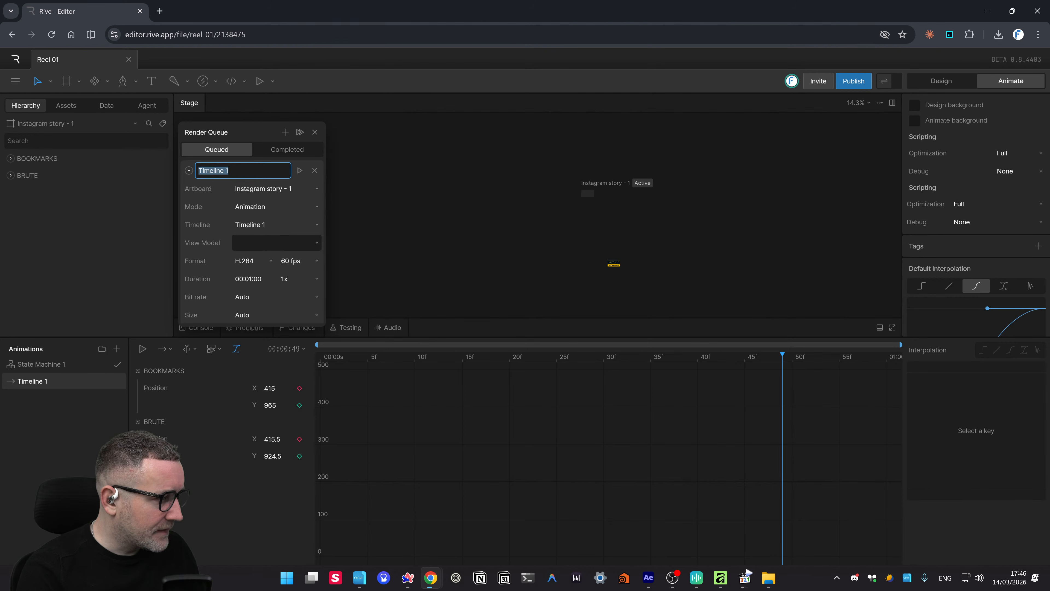
text(test)
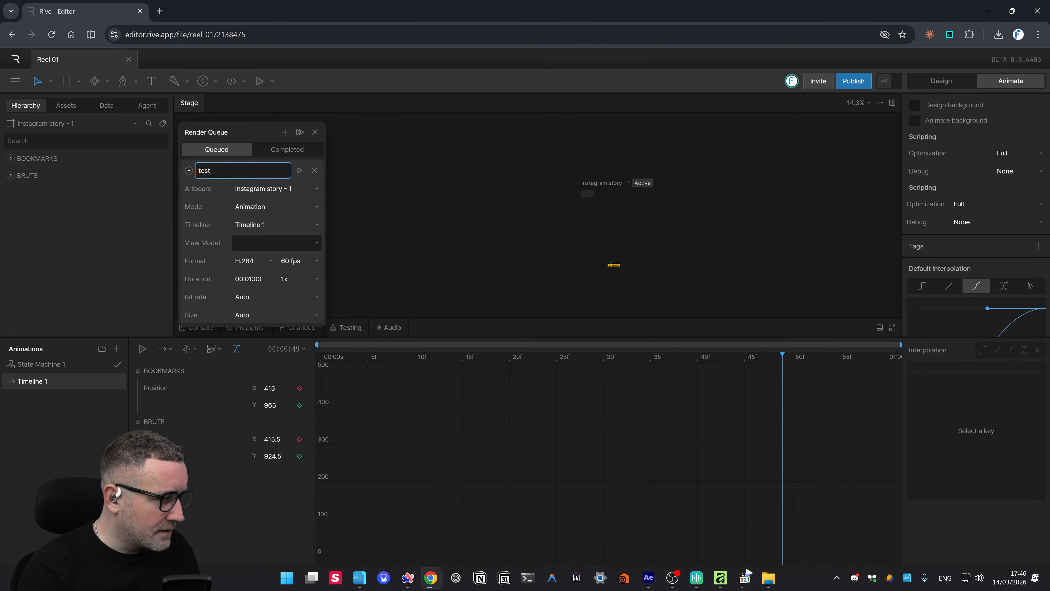
click(299, 171)
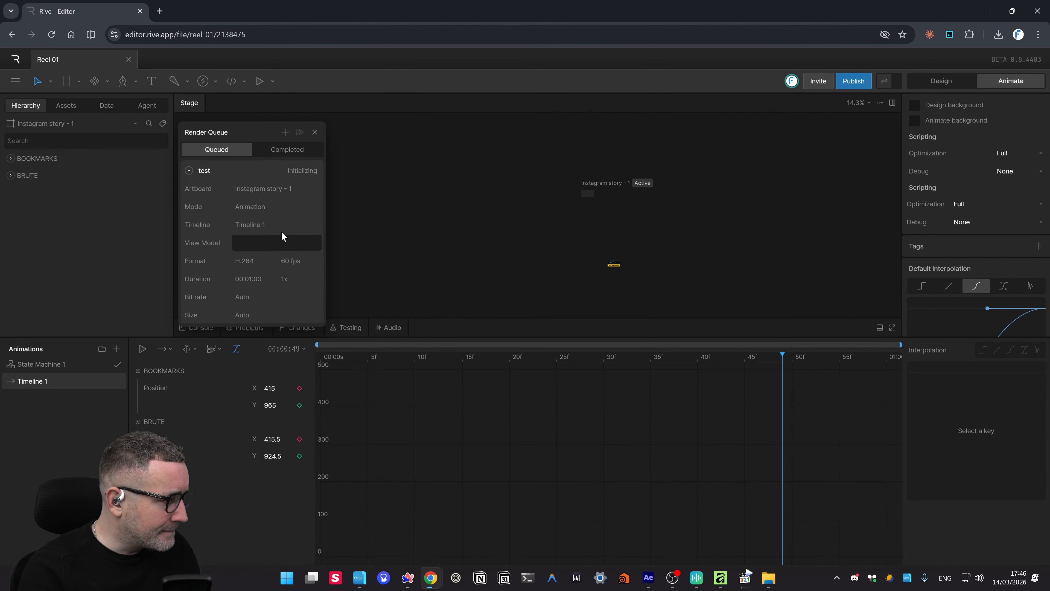
click(285, 151)
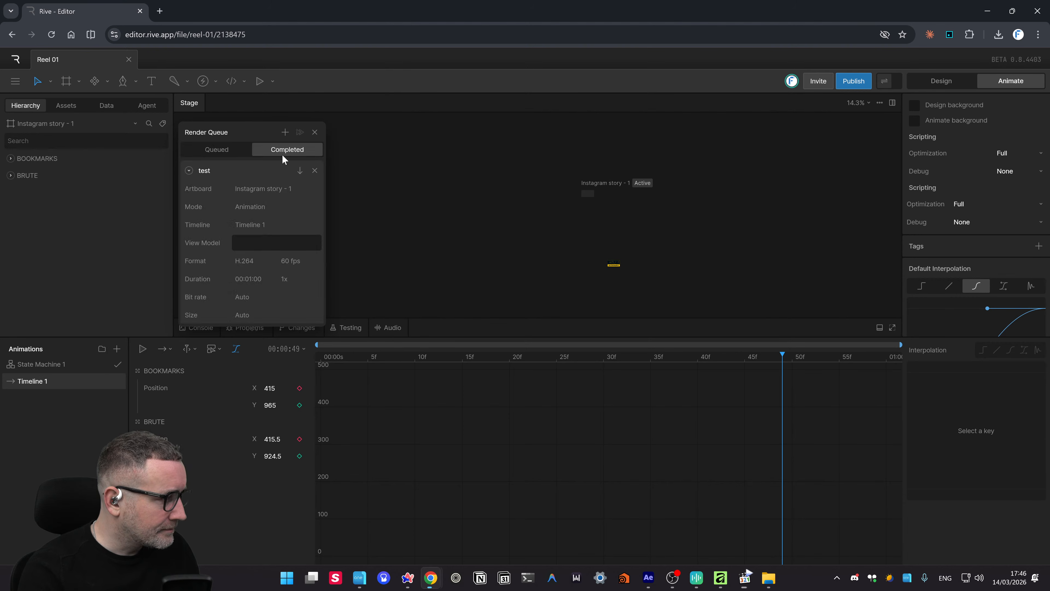
click(300, 172)
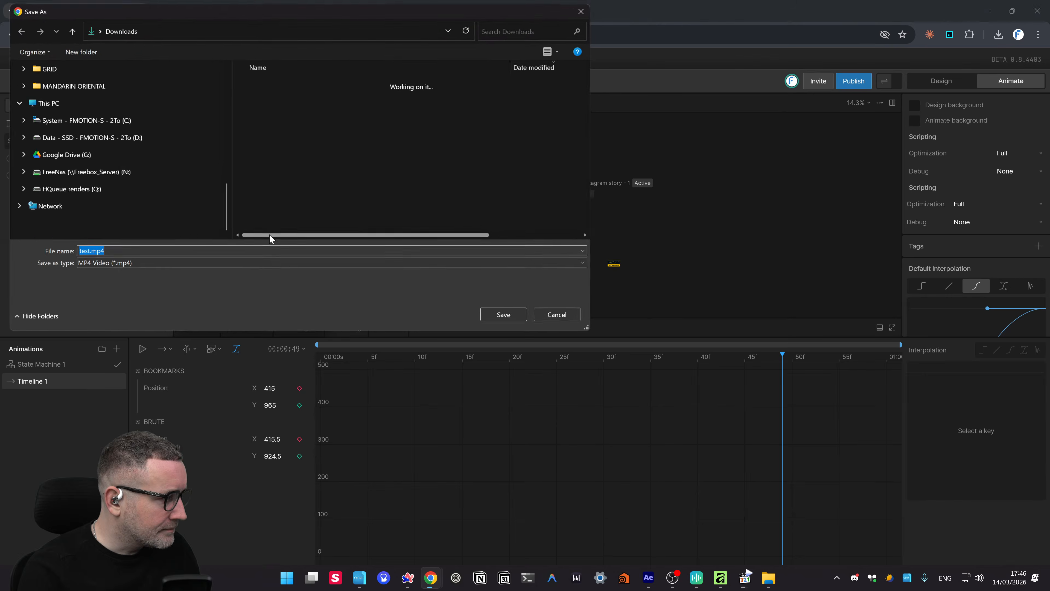
click(508, 317)
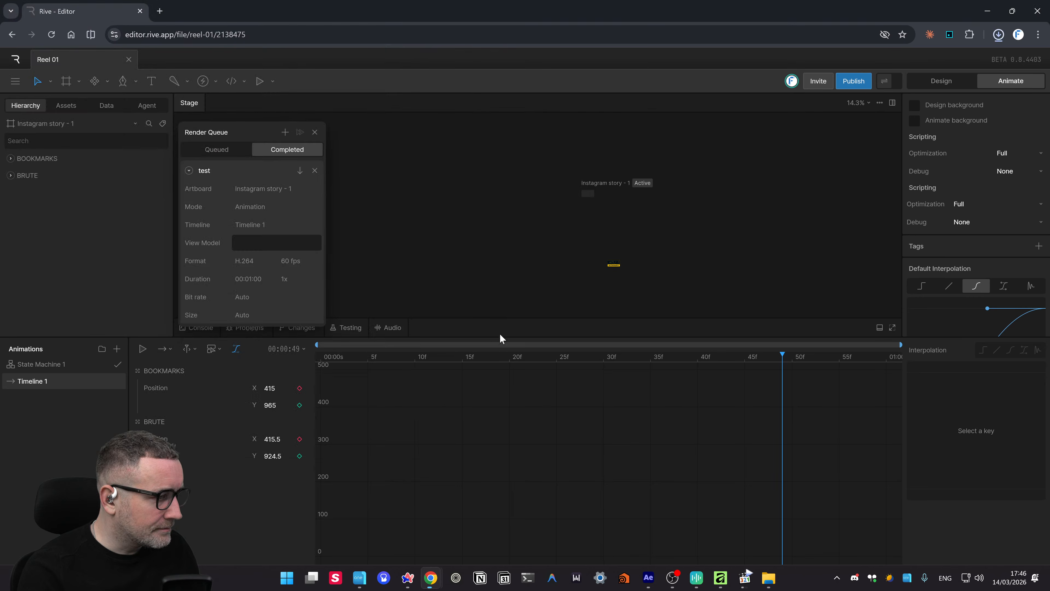
- Preview the 5.2 KB test.mp4 in Downloads, then return to Rive
scroll(781, 103, up, 8)
scroll(770, 118, up, 15)
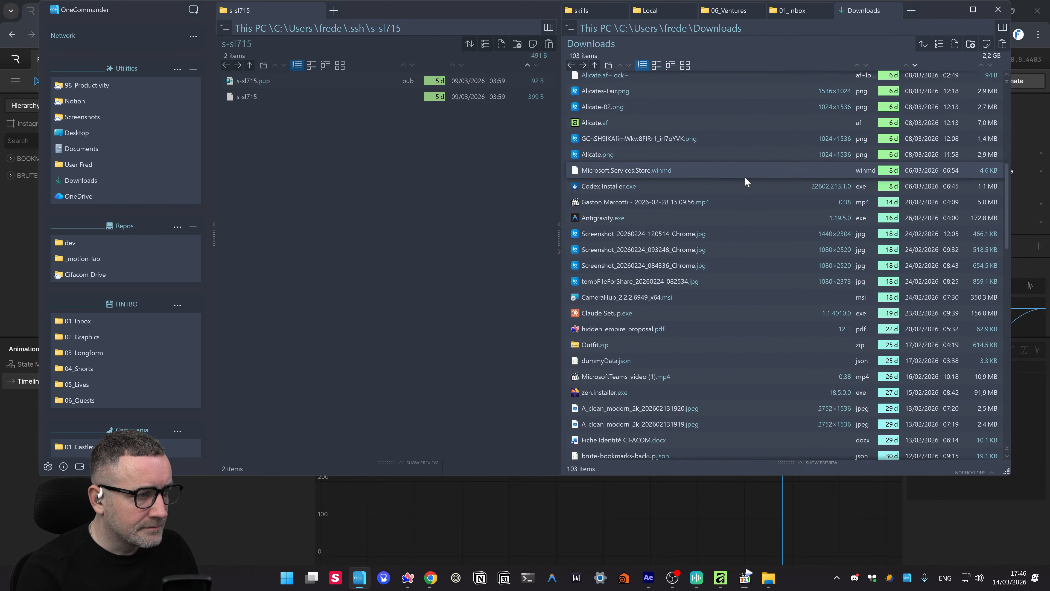
click(598, 240)
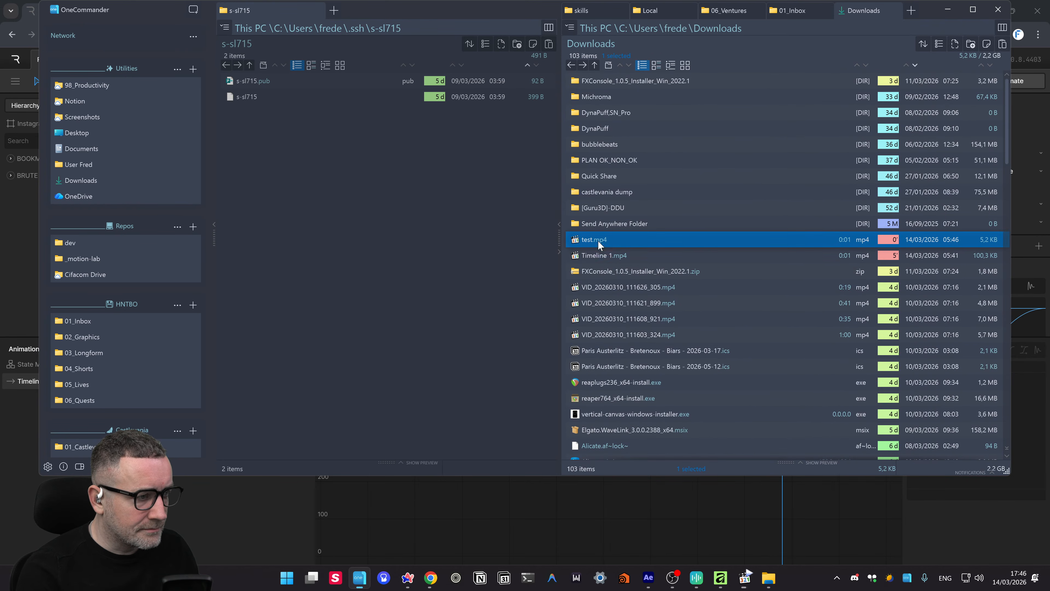
key(space)
click(621, 237)
click(520, 515)
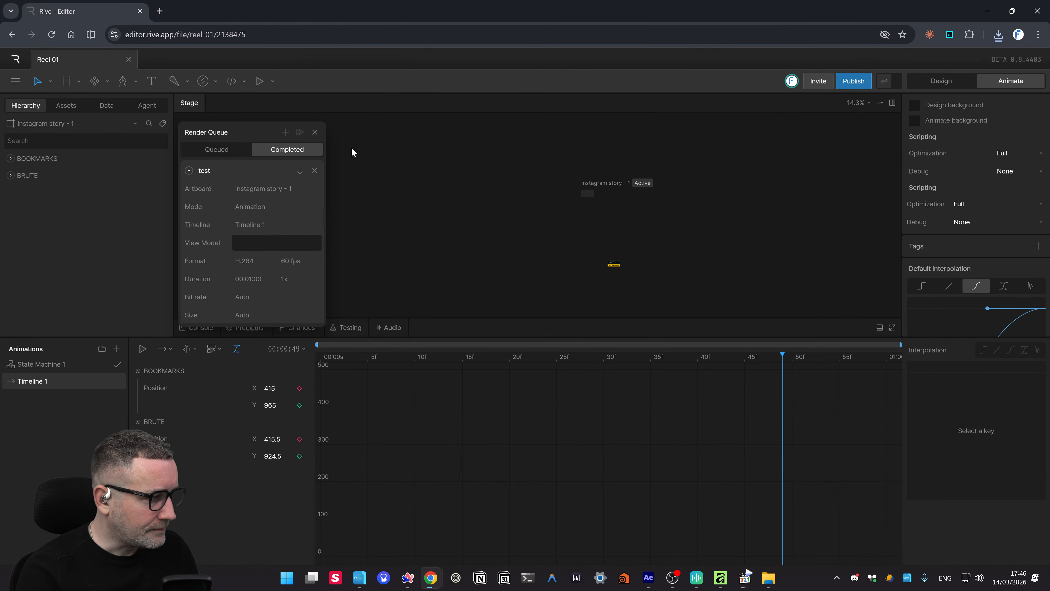
- Close the Render Queue in Design mode and frame the 164 × 89 BRUTE / BOOKMARKS artboard
click(209, 150)
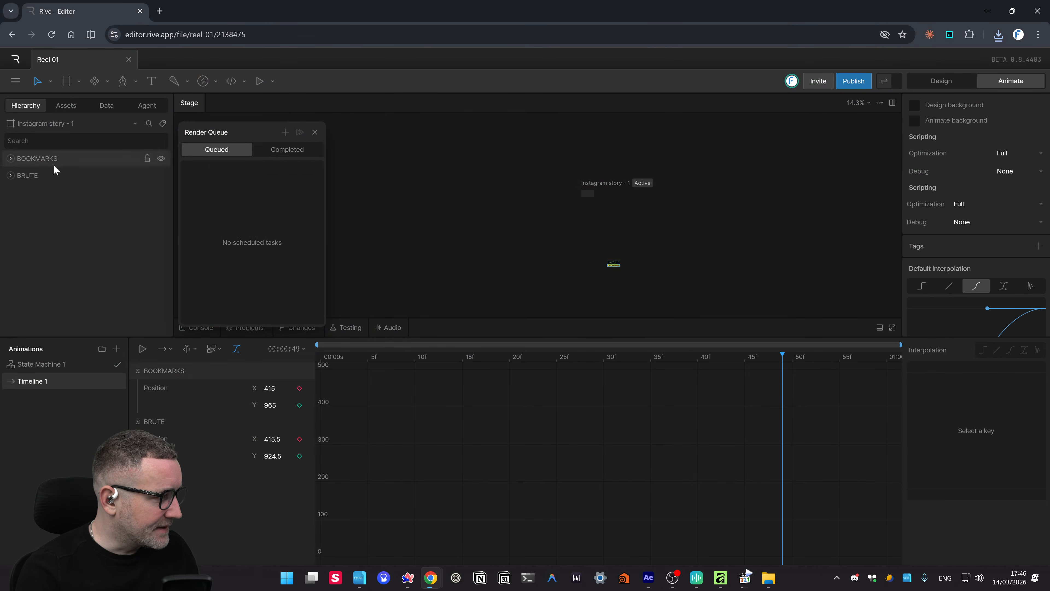
click(941, 81)
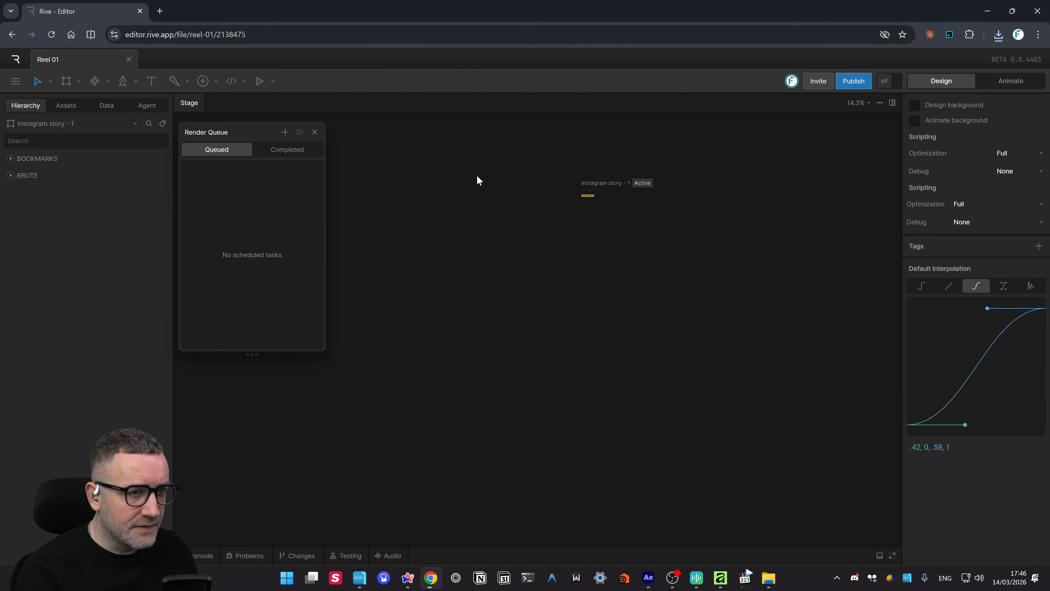
click(314, 133)
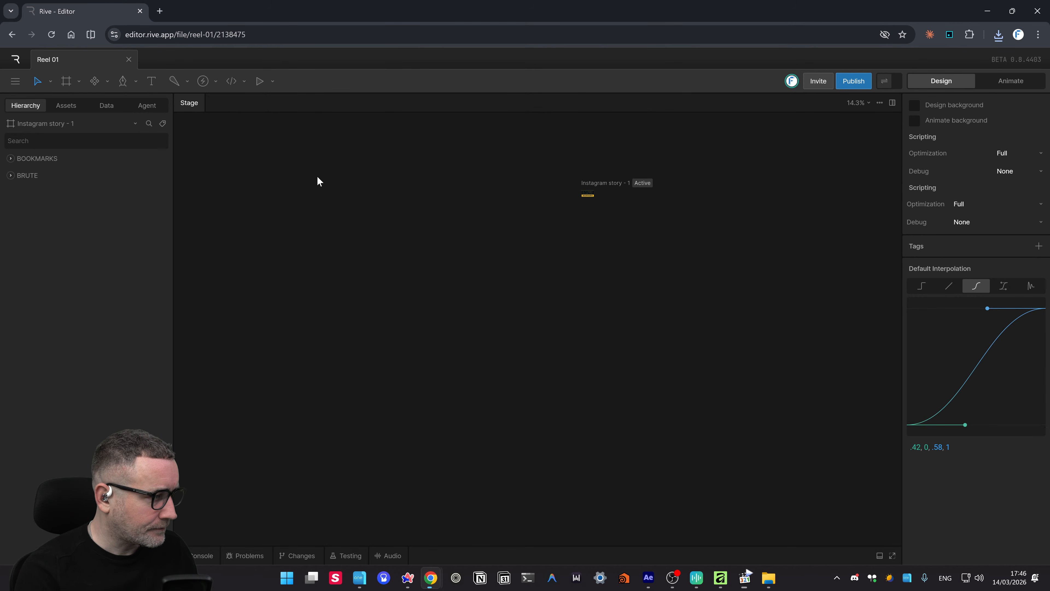
scroll(583, 195, up, 15)
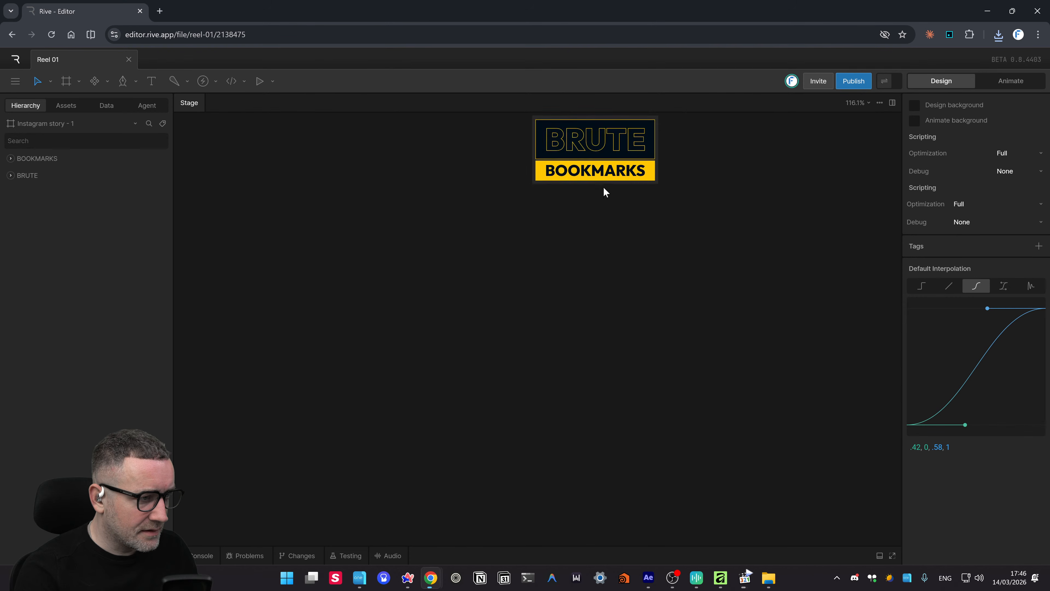
drag(615, 216, 549, 378)
drag(743, 380, 333, 169)
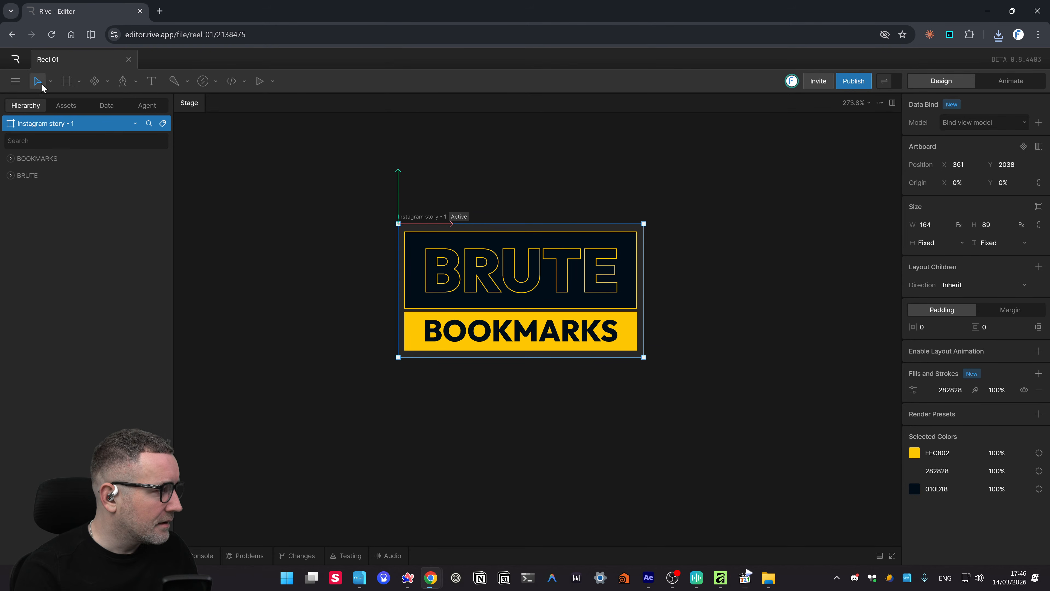
- Queue the Instagram story - 1 artboard for rendering as SVG at Auto size
click(15, 81)
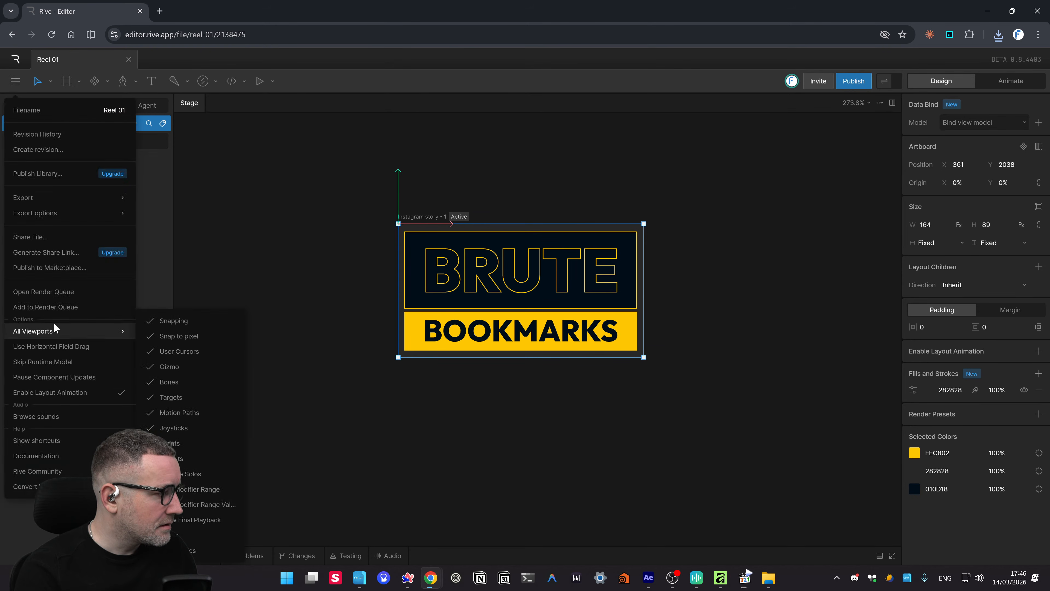
click(63, 306)
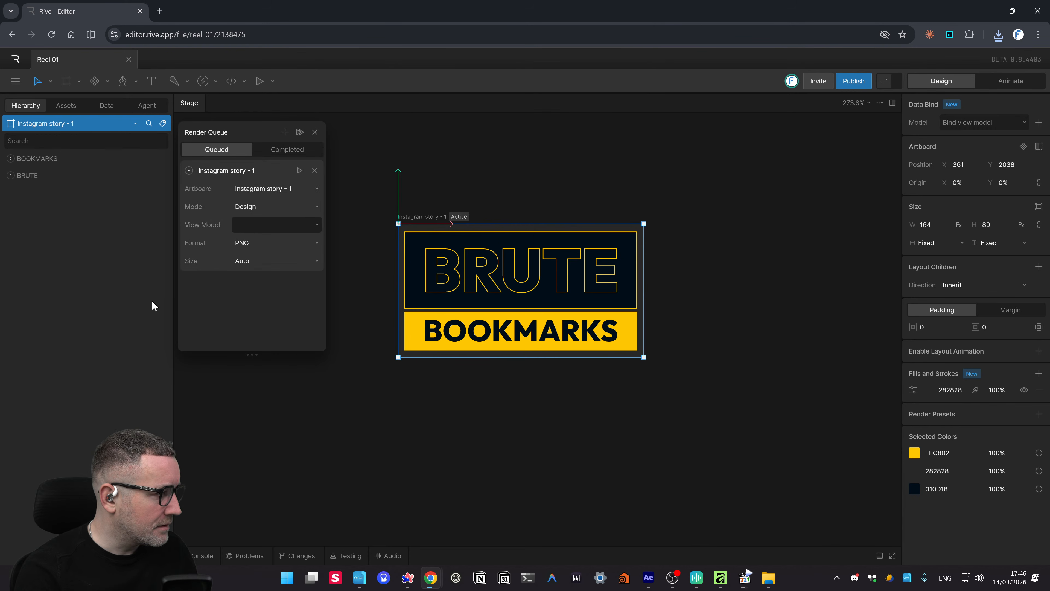
click(253, 243)
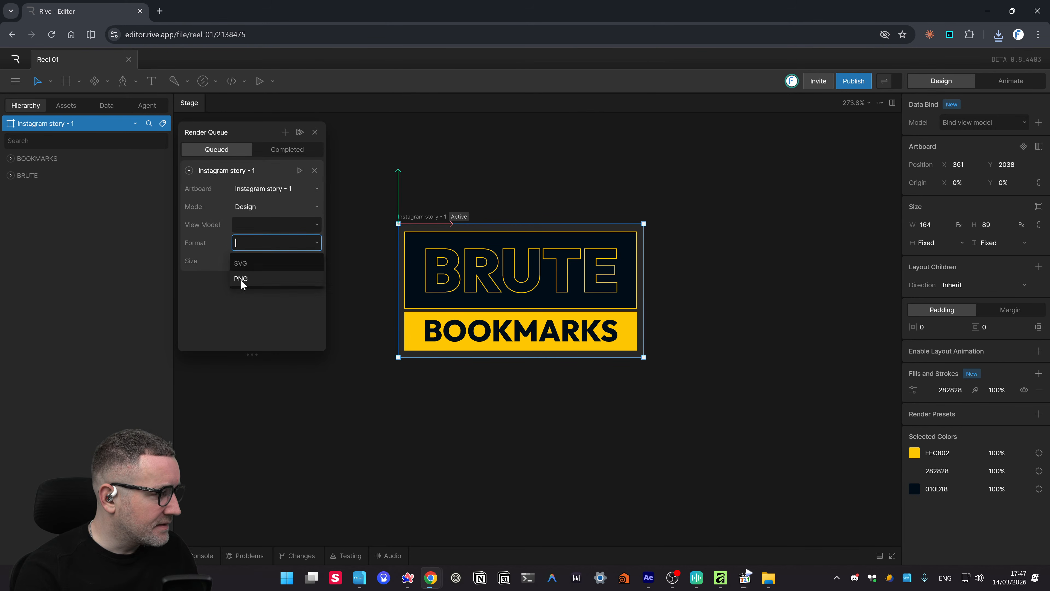
click(244, 264)
click(244, 261)
click(249, 263)
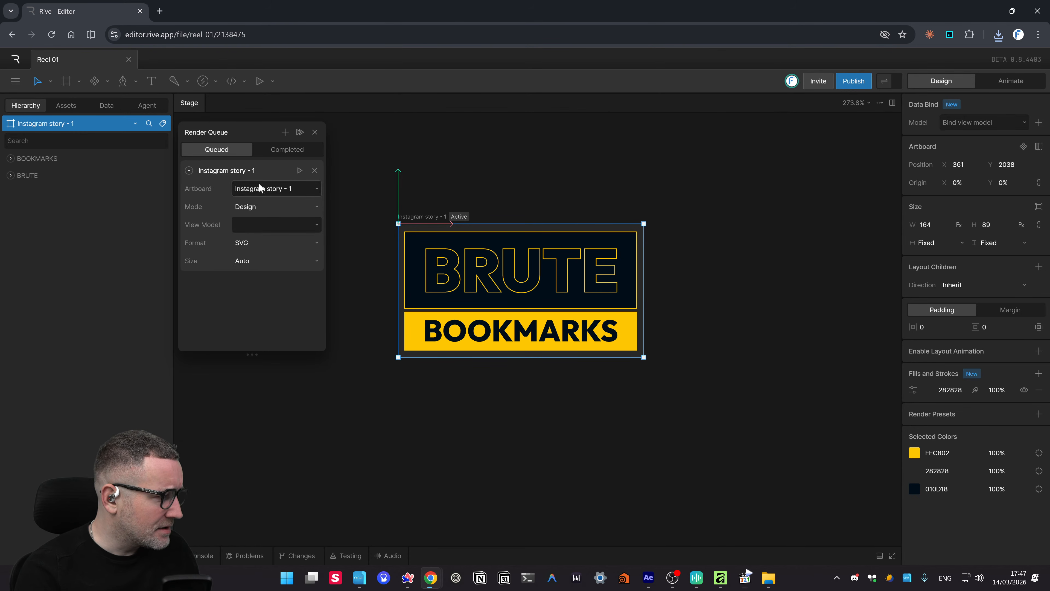
- Rename the queued render to brutebookmarks-compact-logo and start rendering it
double_click(231, 171)
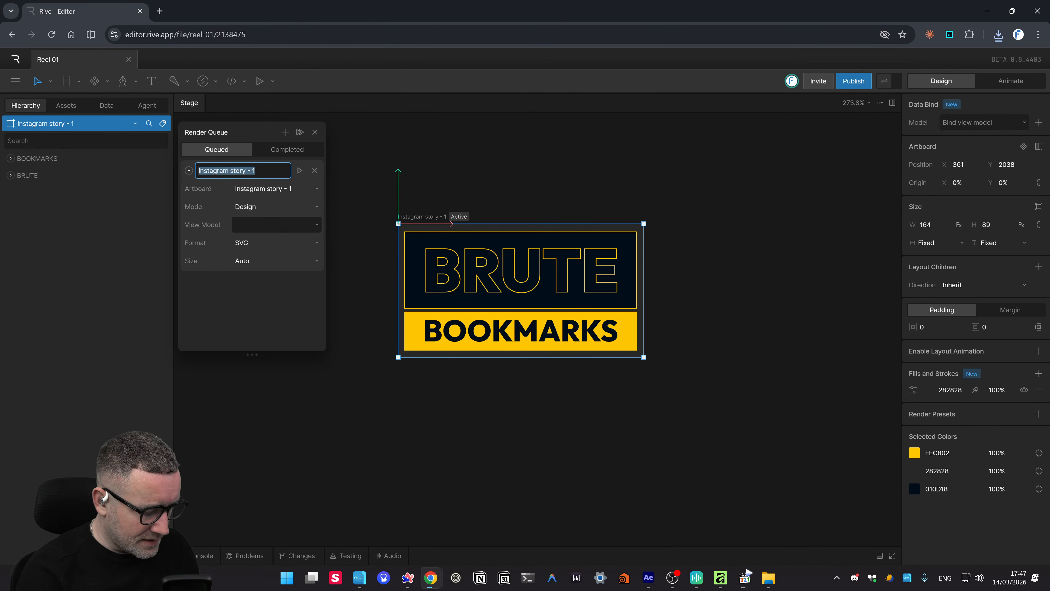
text(brutebookmarks-compact-log)
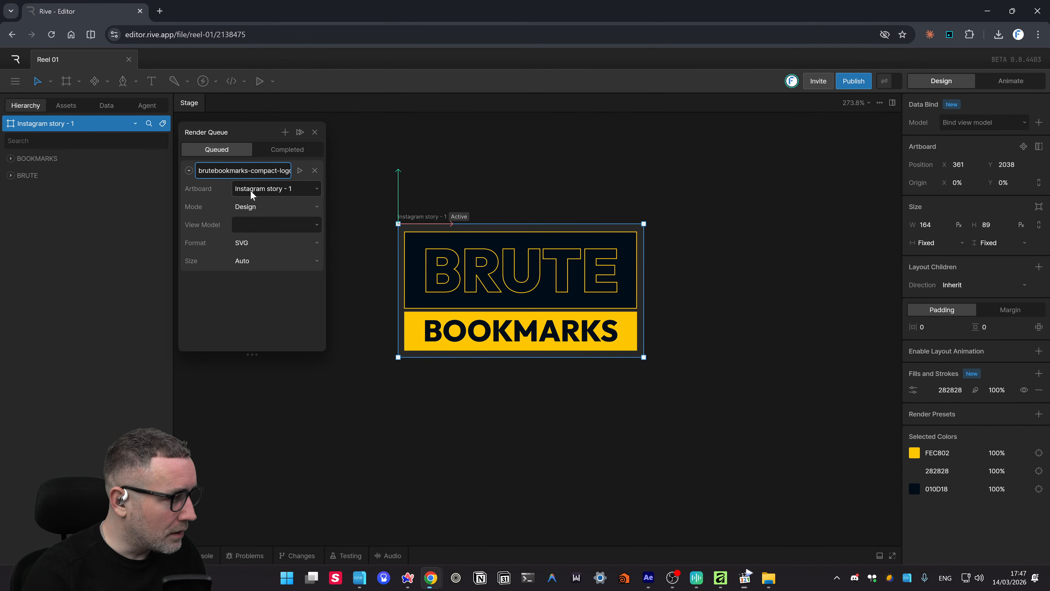
click(300, 170)
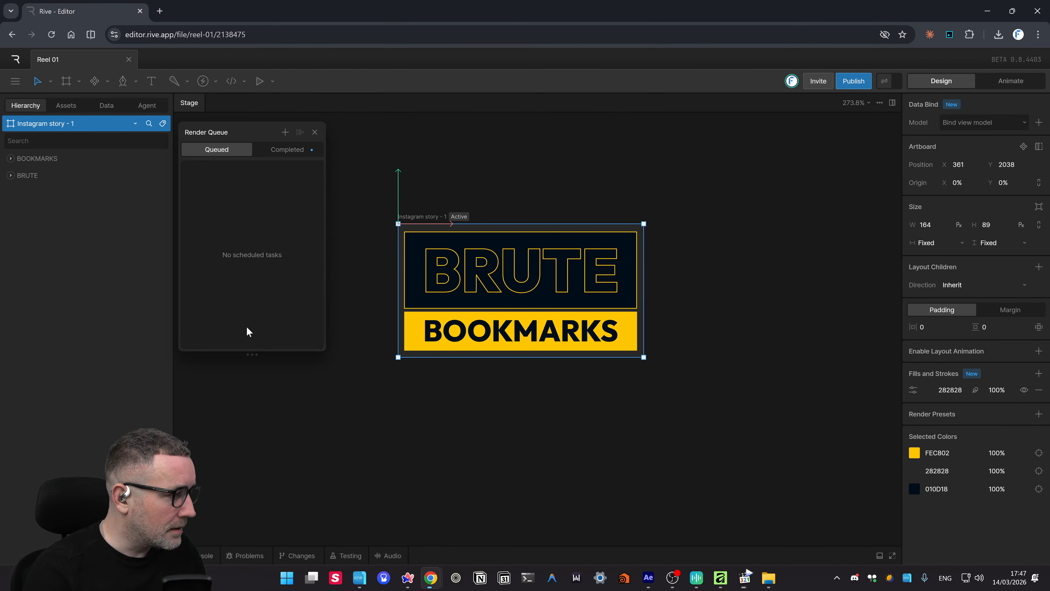
- Save the completed SVG render to Downloads as brutebookmarks-compact-logo.zip
click(278, 151)
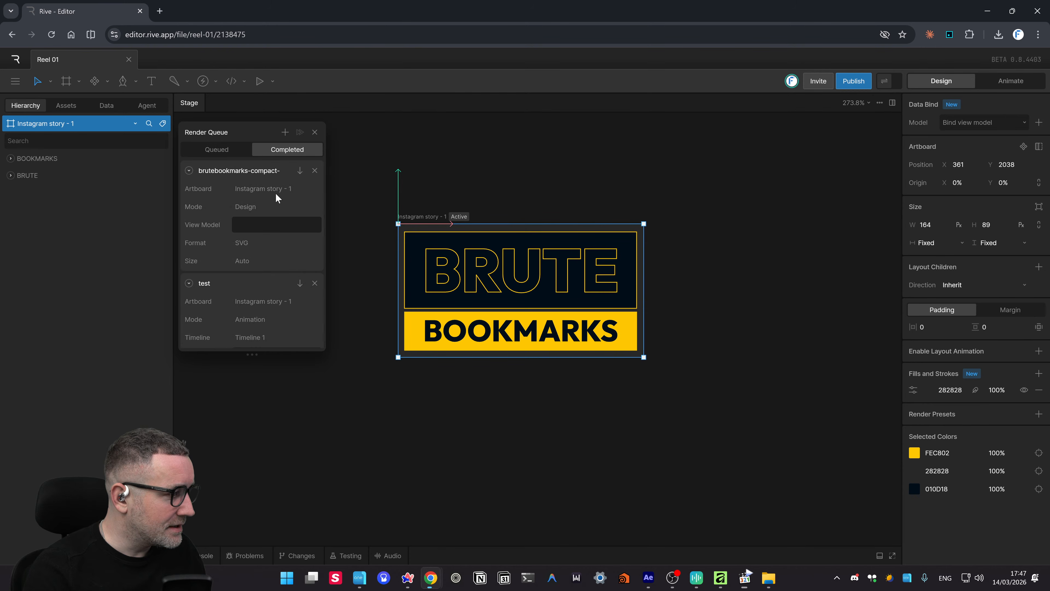
click(300, 171)
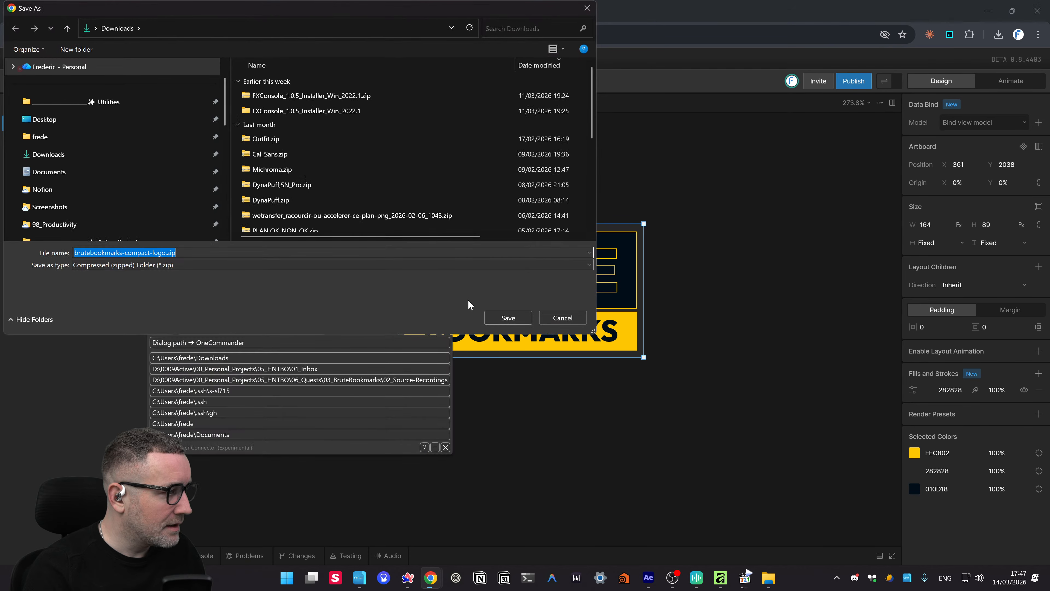
click(496, 323)
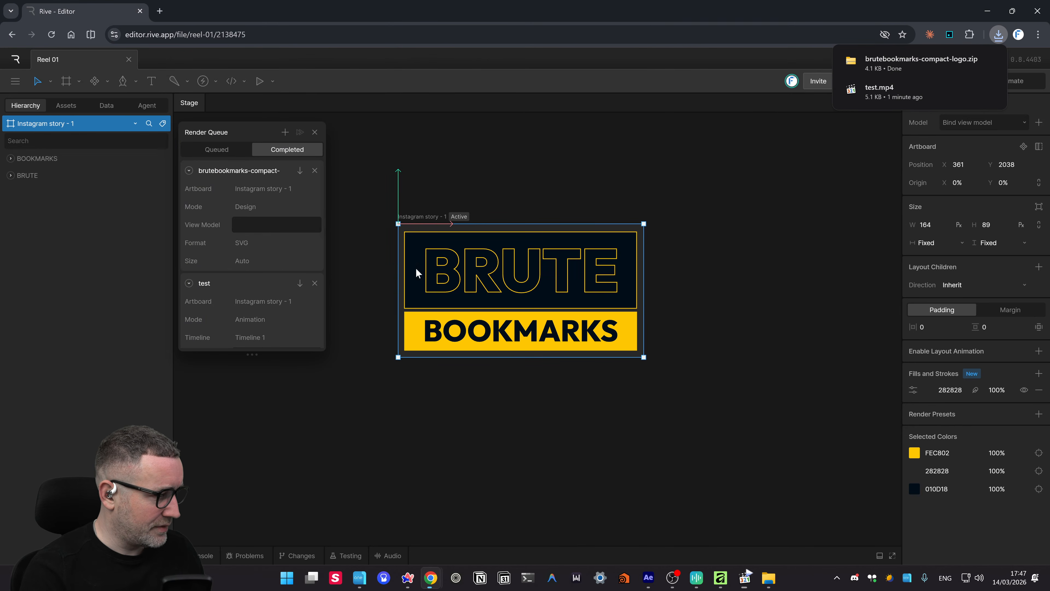
- Open 0.svg from brutebookmarks-compact-logo.zip in Affinity, making Affinity always open SVGs
click(881, 71)
click(244, 99)
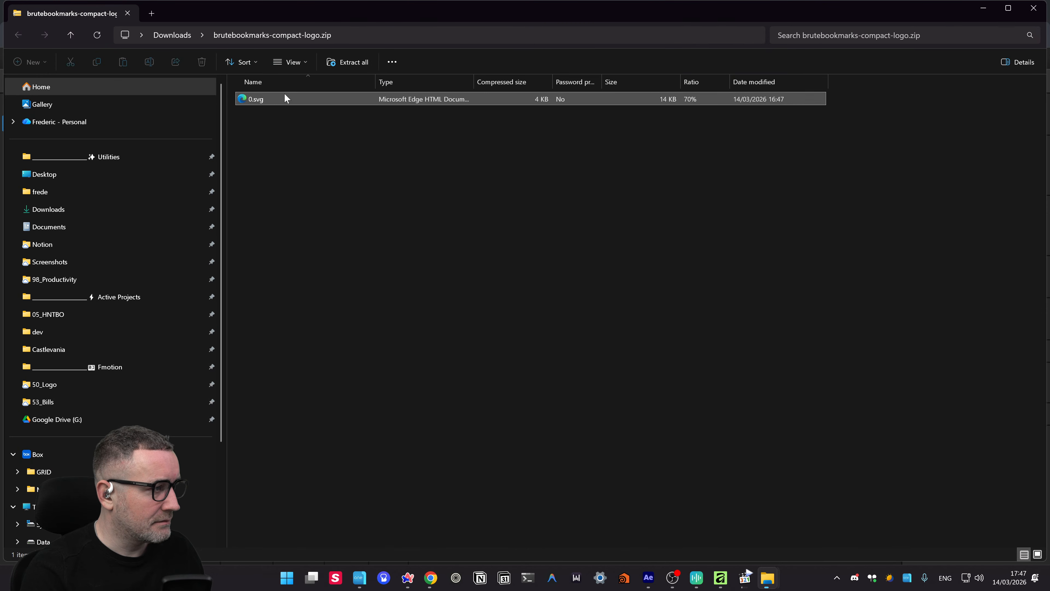
double_click(267, 100)
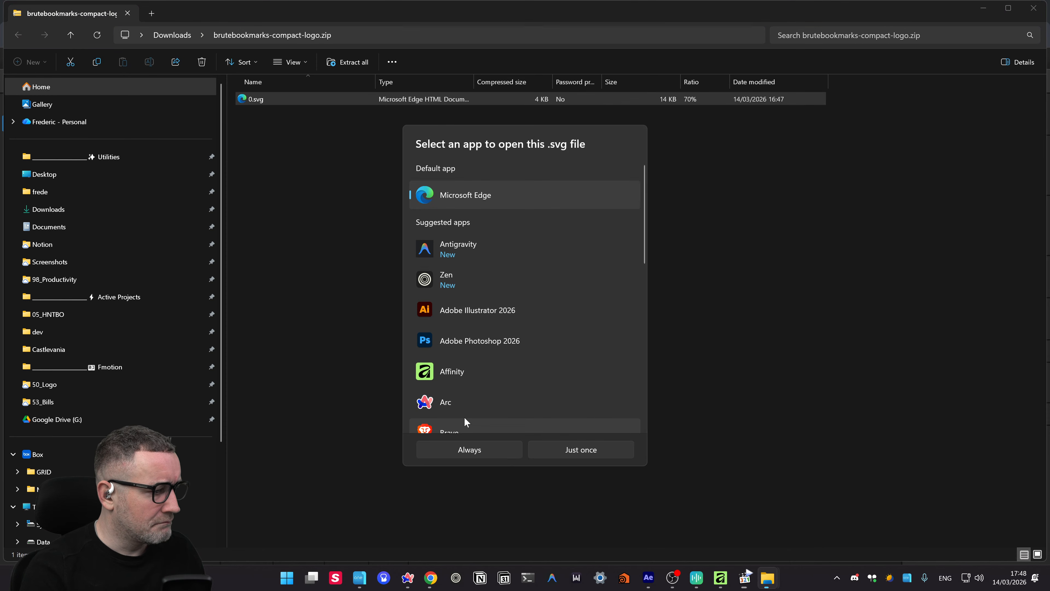
click(477, 372)
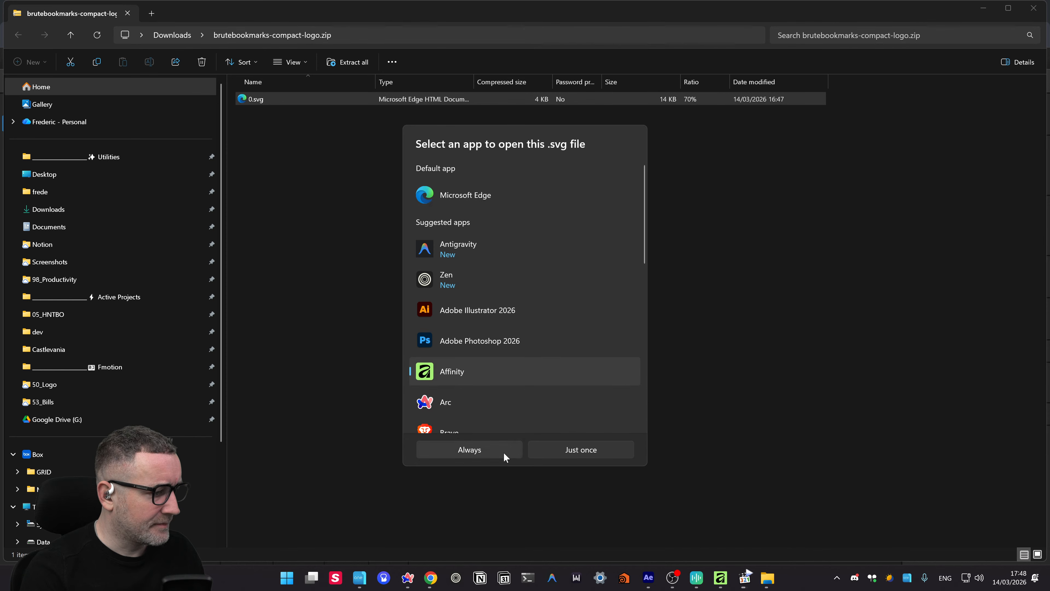
click(543, 450)
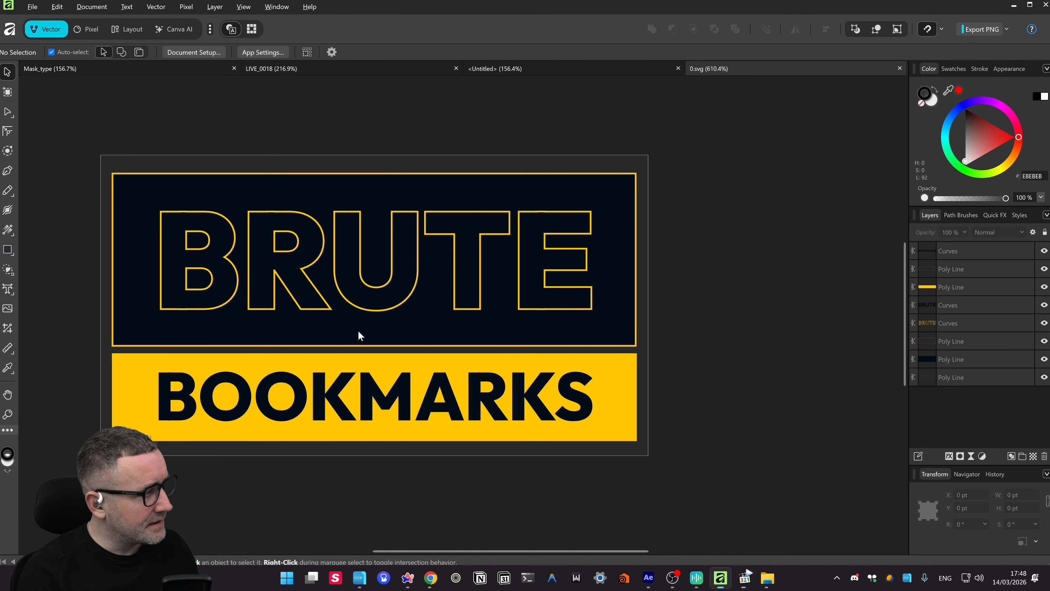
scroll(359, 329, down, 1)
scroll(359, 327, down, 2)
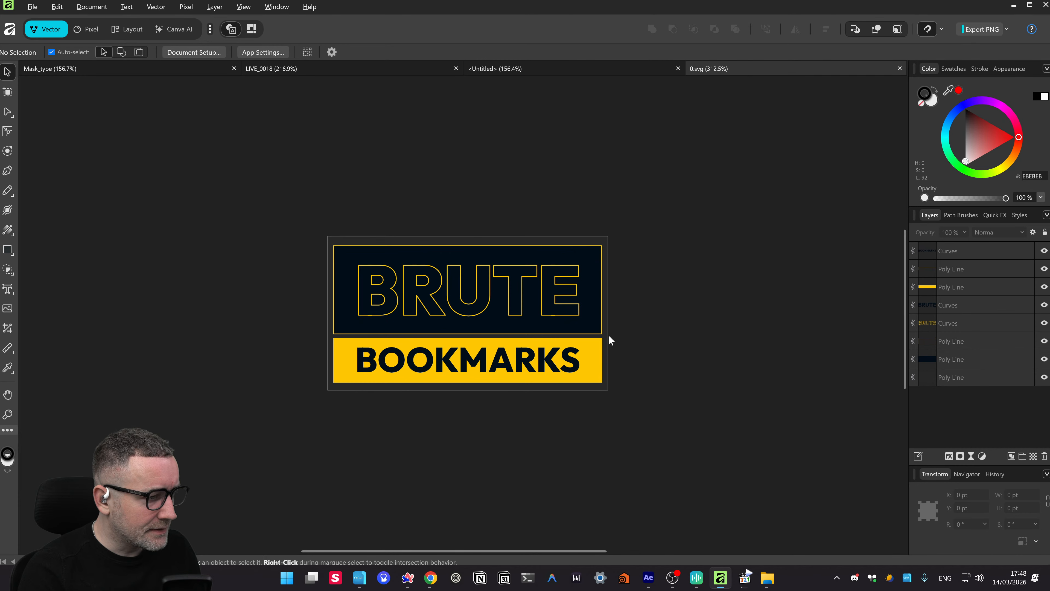
drag(609, 336, 634, 330)
scroll(408, 319, up, 4)
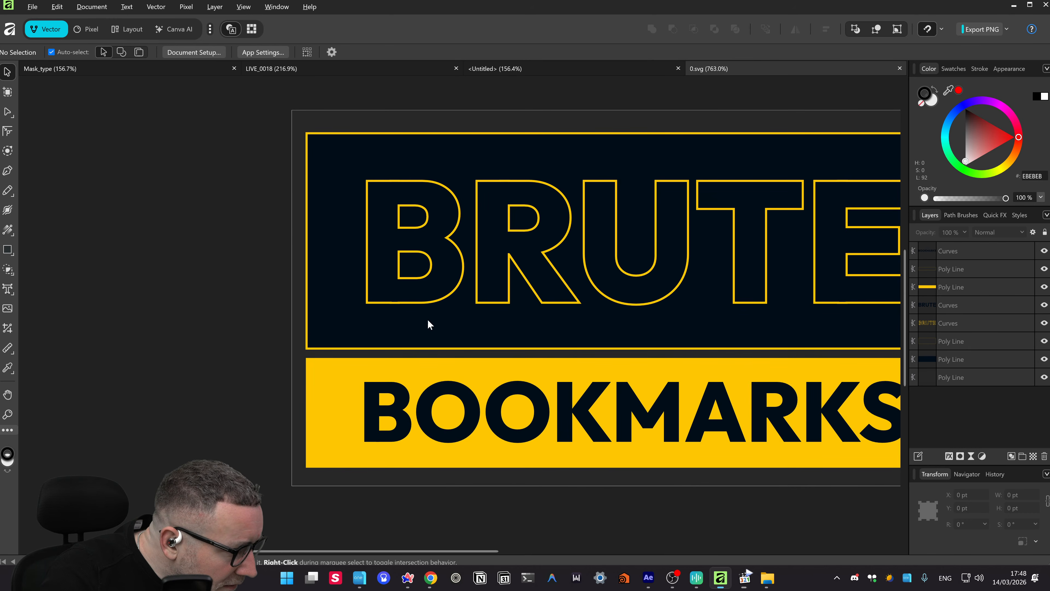
drag(584, 294, 324, 313)
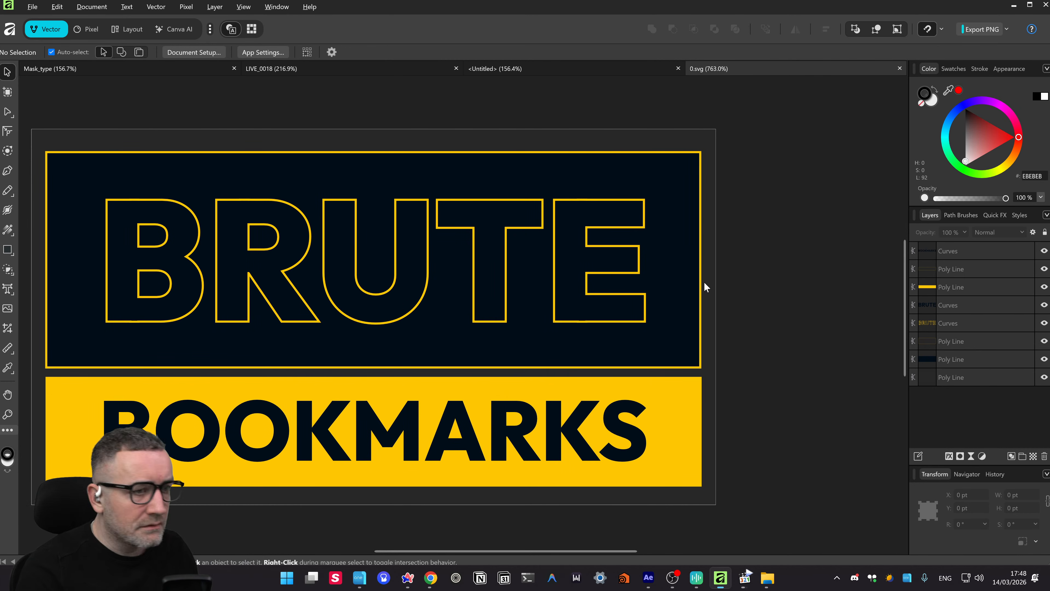
key(alt+Tab)
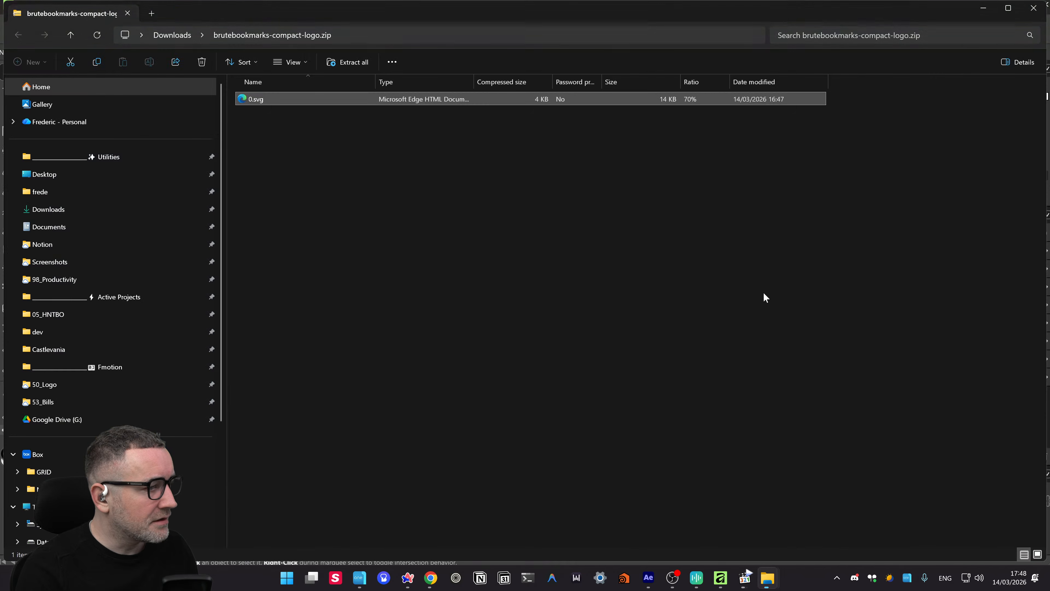
- Close Affinity and File Explorer, then dismiss Rive's Render Queue panel
click(1046, 5)
click(1045, 4)
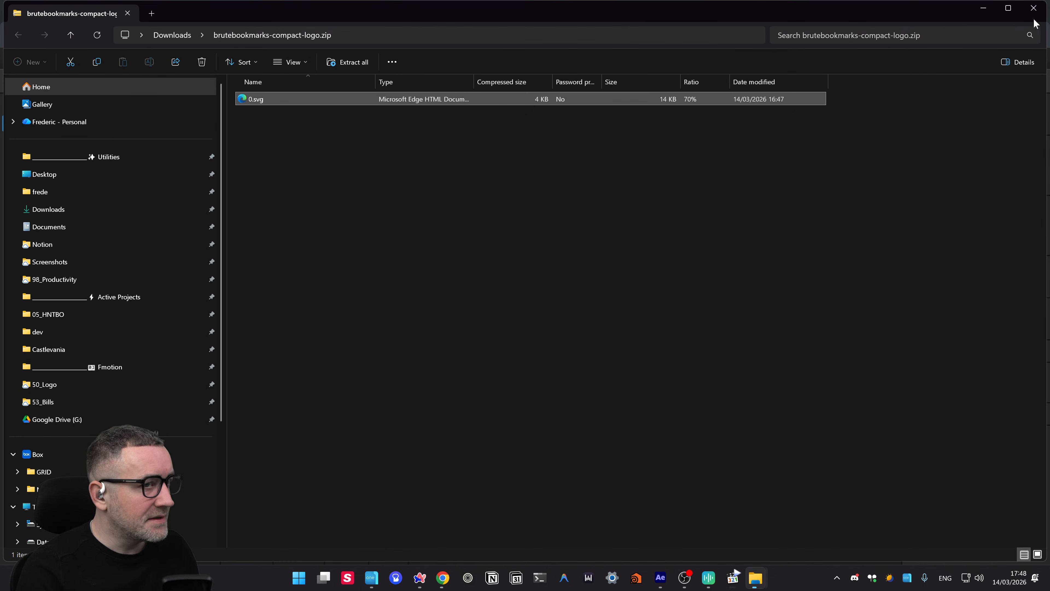
click(1034, 8)
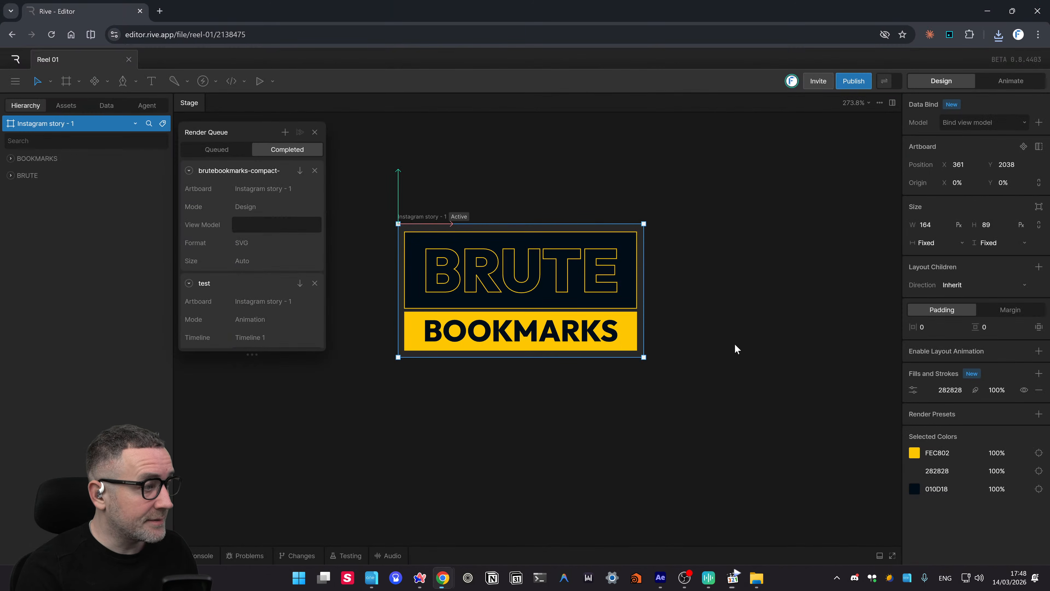
click(740, 335)
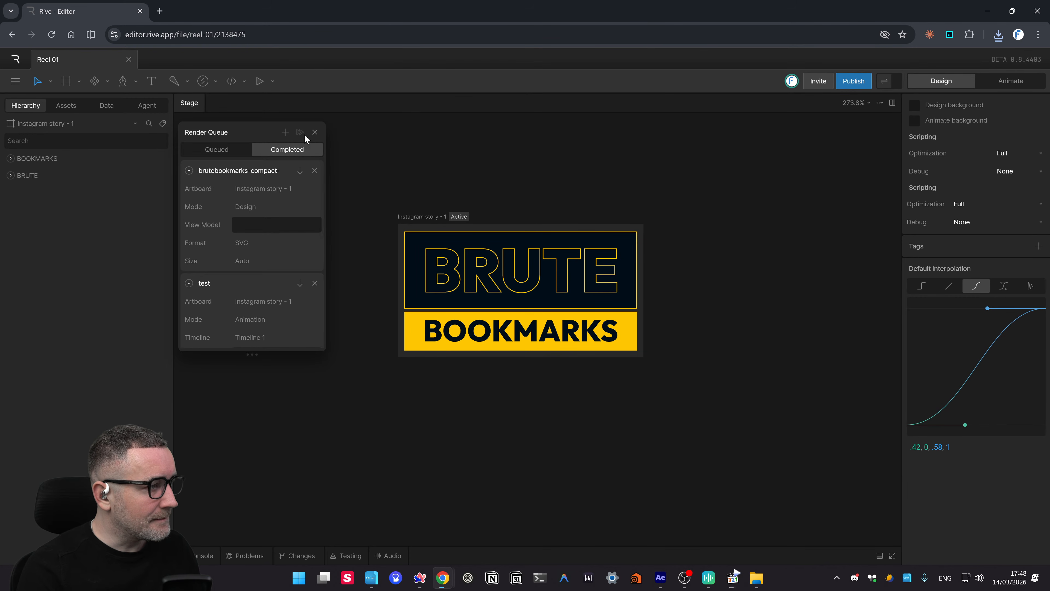
click(316, 132)
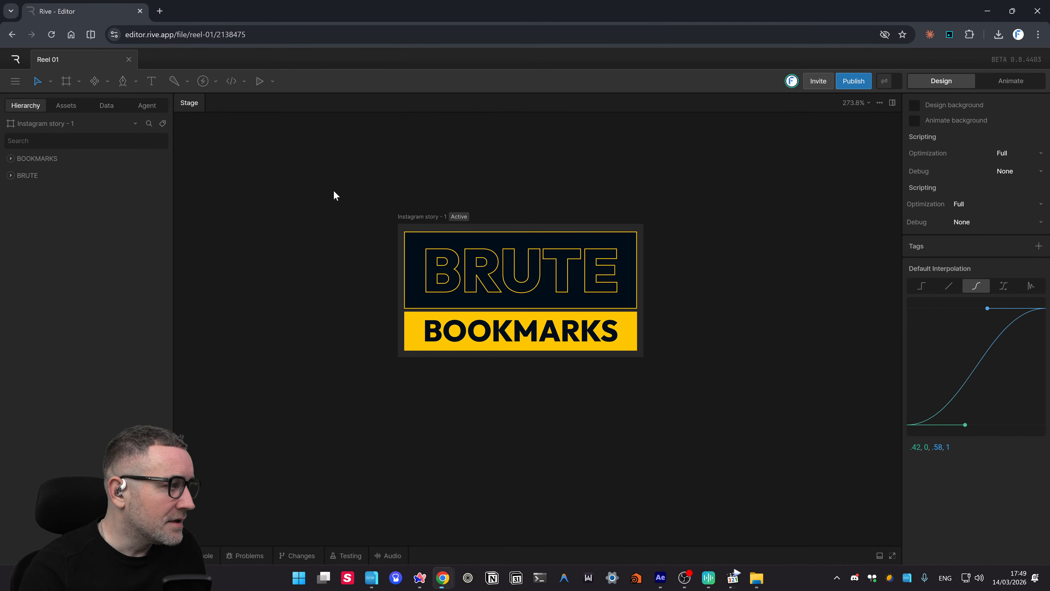
- Expand the BRUTE and BOOKMARKS groups in the hierarchy
click(11, 175)
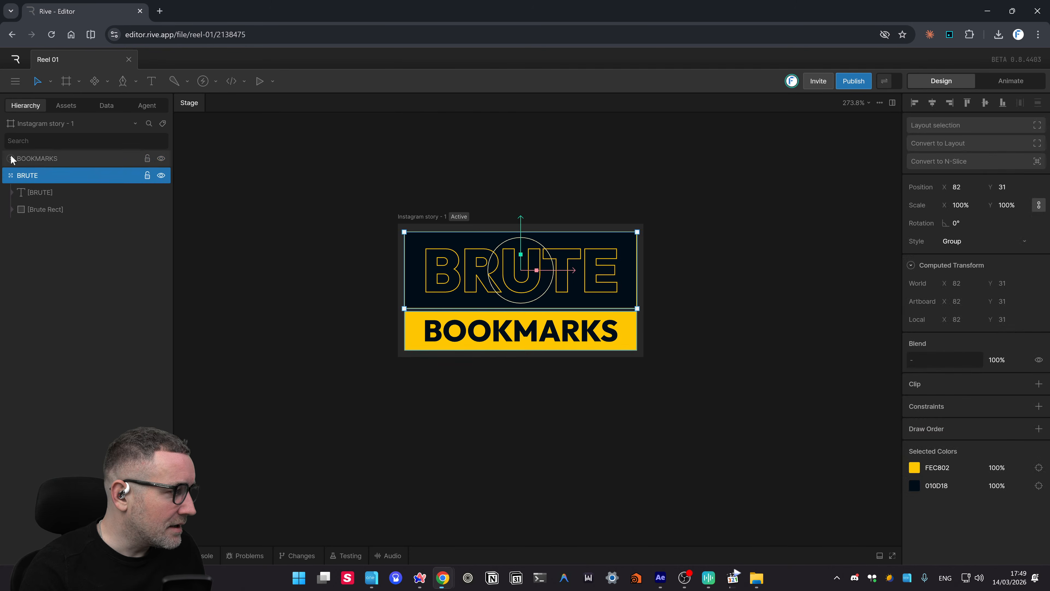
click(12, 158)
key(alt+Tab)
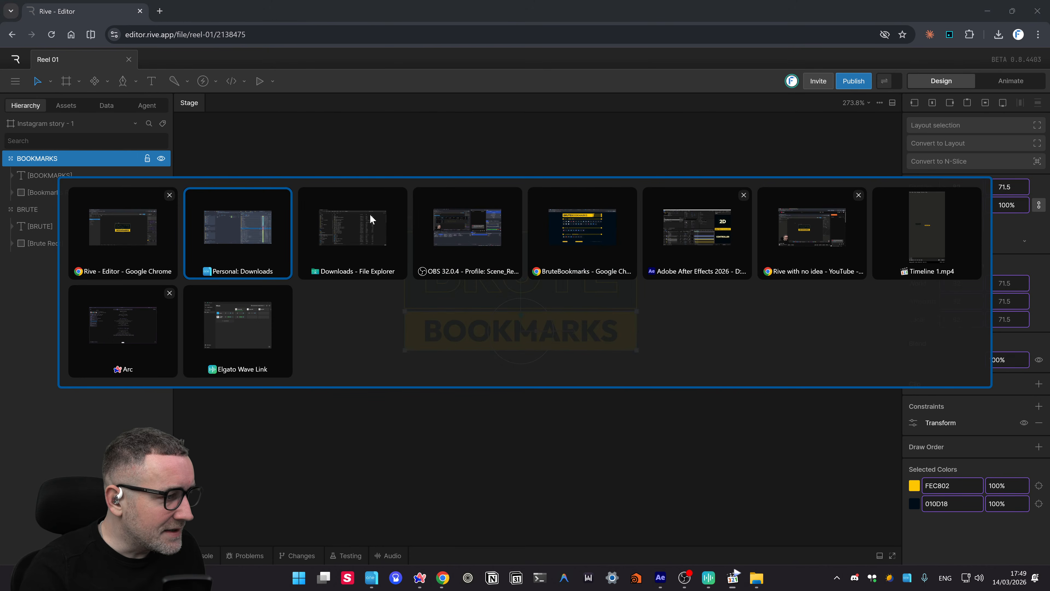
- Bring the whiteboard forward and select the classic video renderer question
click(131, 336)
drag(381, 339, 363, 368)
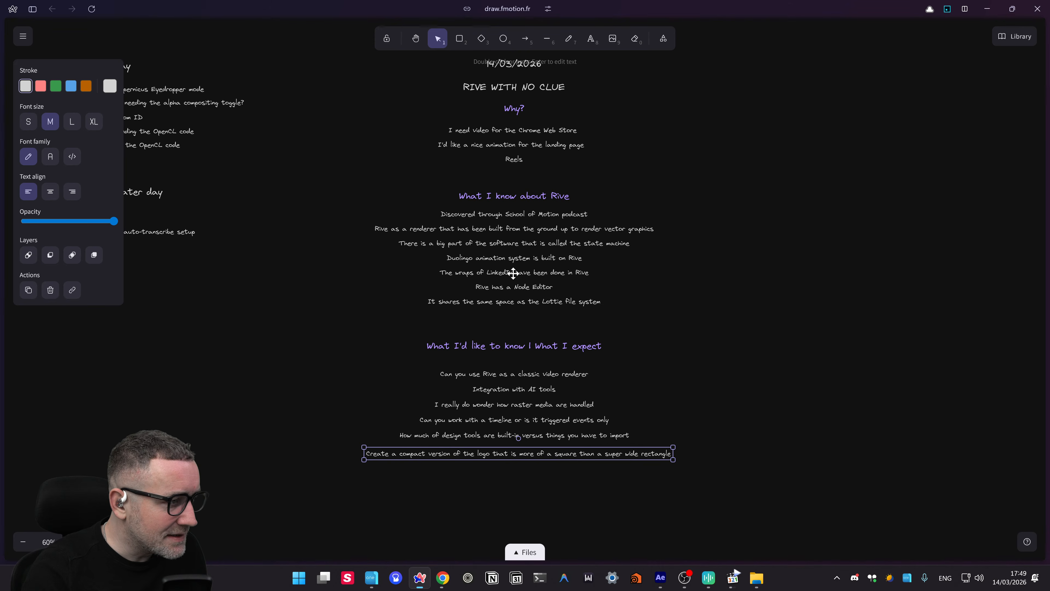
scroll(514, 271, up, 1)
drag(654, 306, 654, 275)
scroll(461, 284, up, 1)
drag(590, 285, 513, 233)
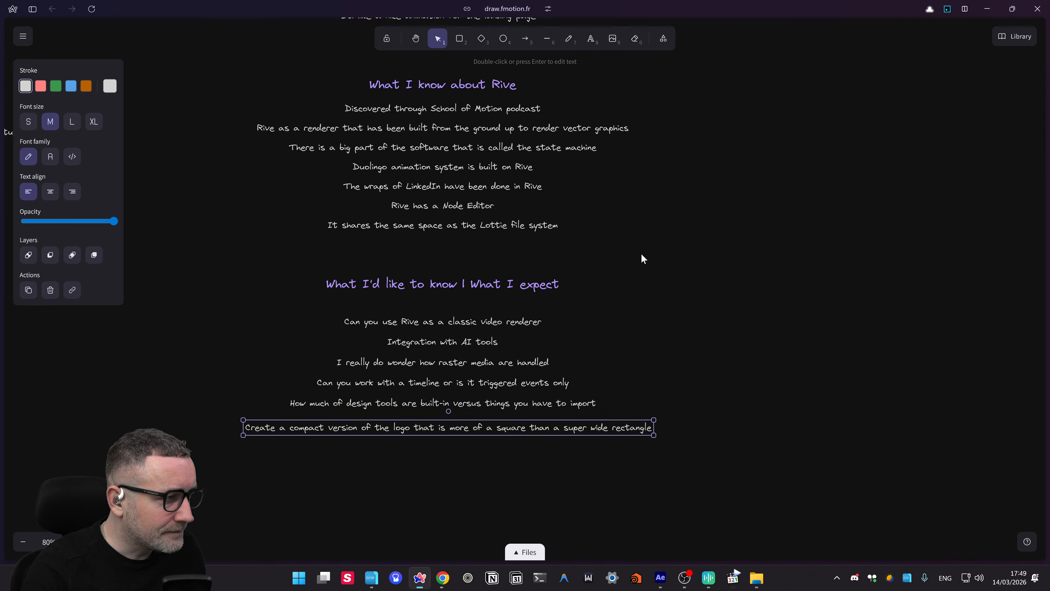
drag(642, 255, 642, 282)
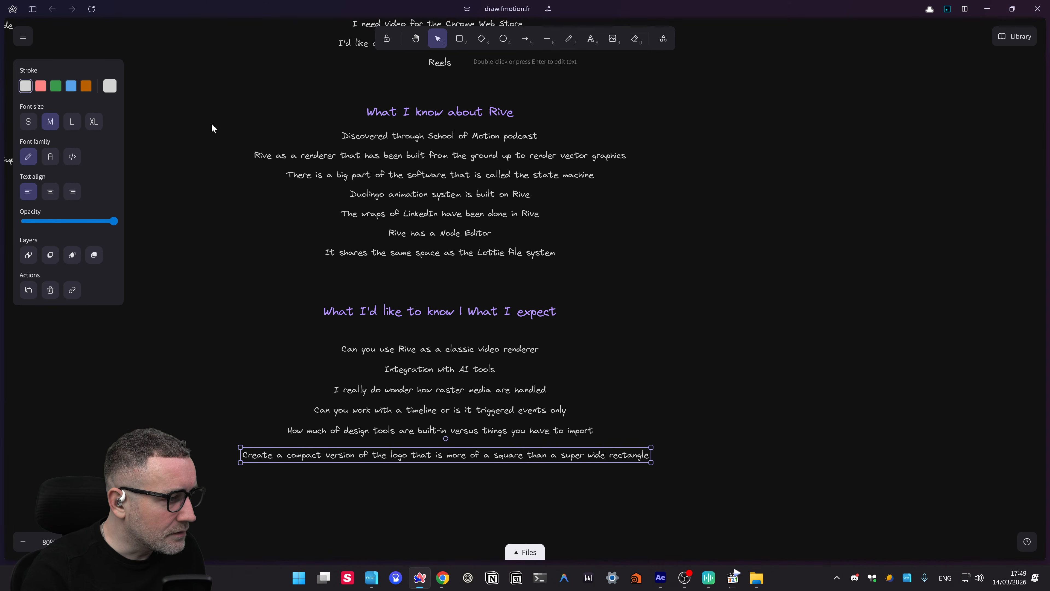
scroll(569, 169, down, 3)
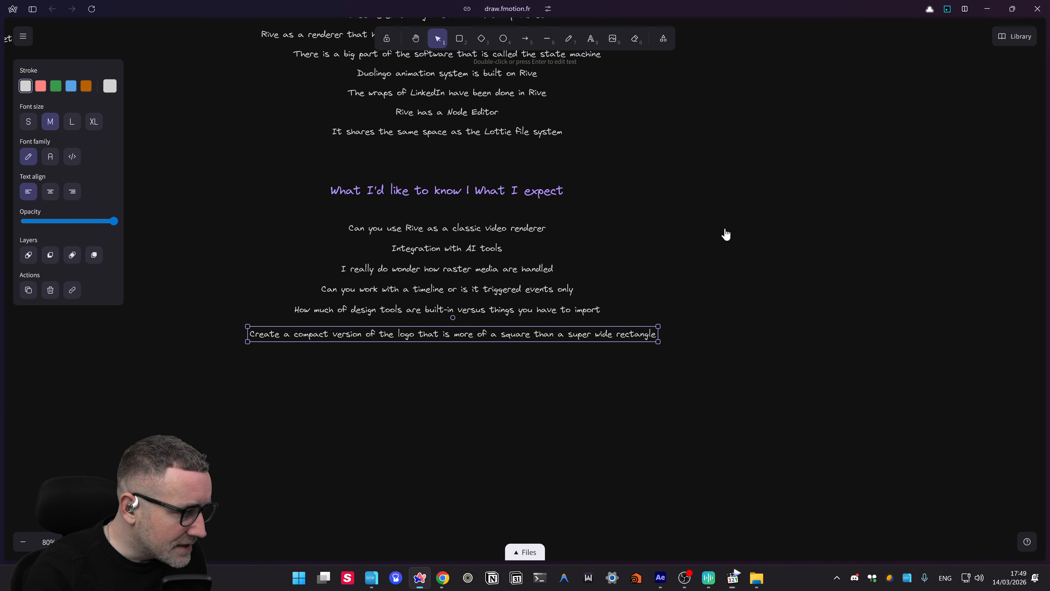
click(451, 230)
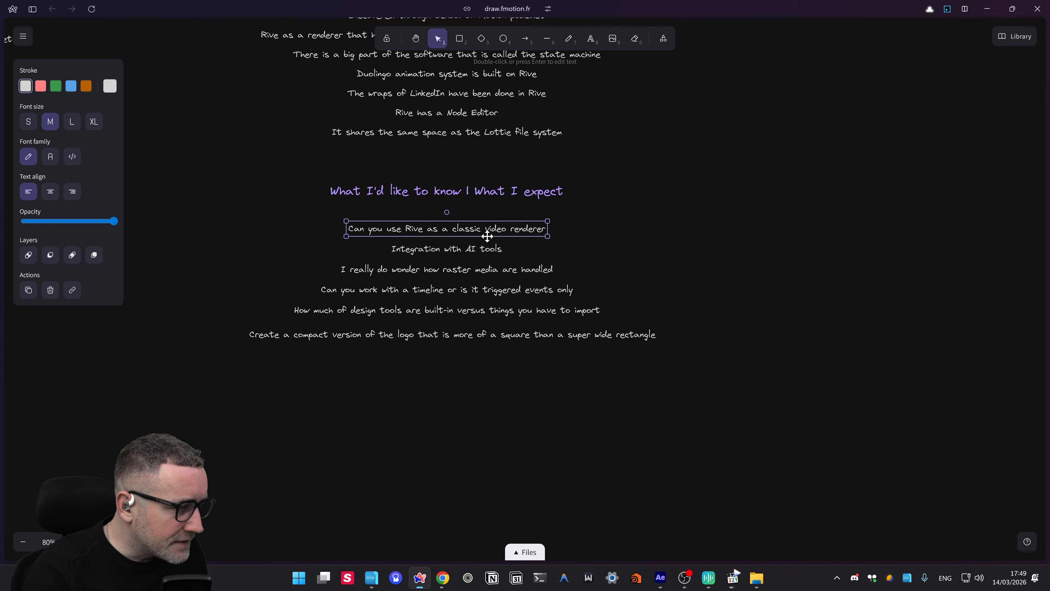
- Place a copy of the question to its right and change it to 'YES :)'
drag(475, 228, 741, 230)
key(Return)
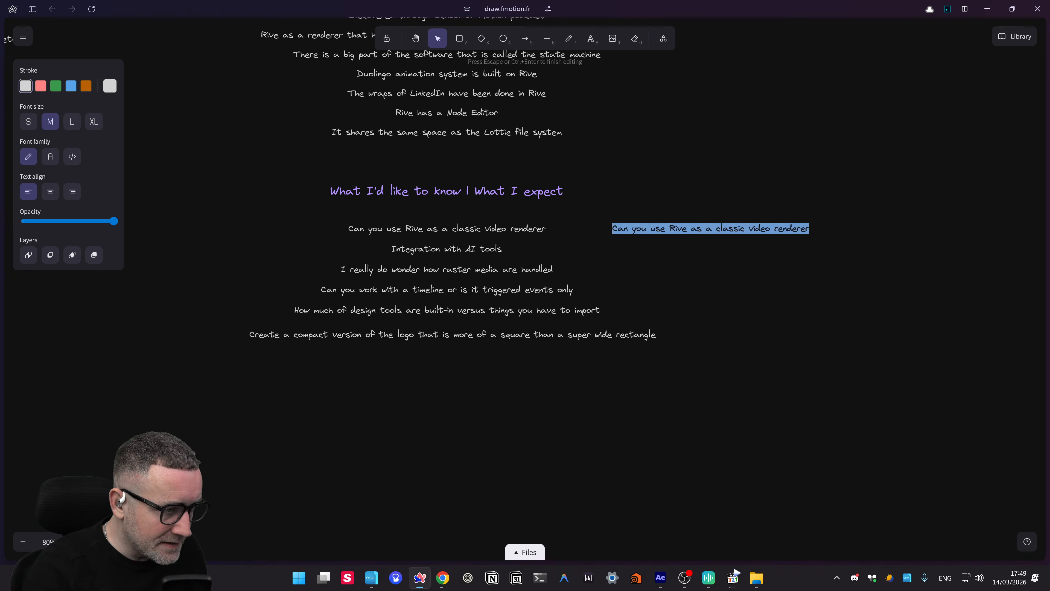
text(YES )
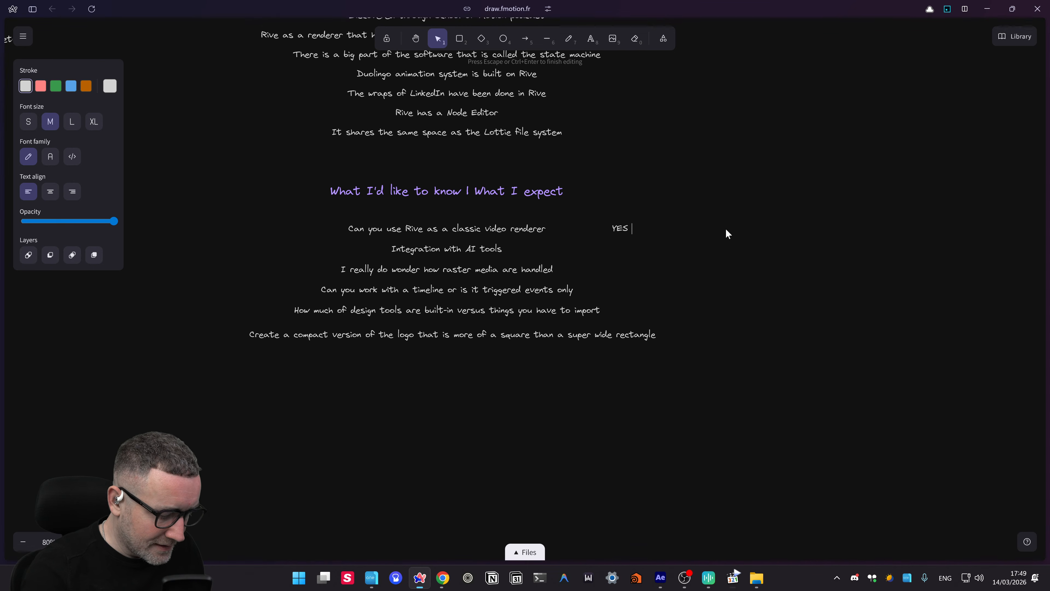
text(:))
click(762, 250)
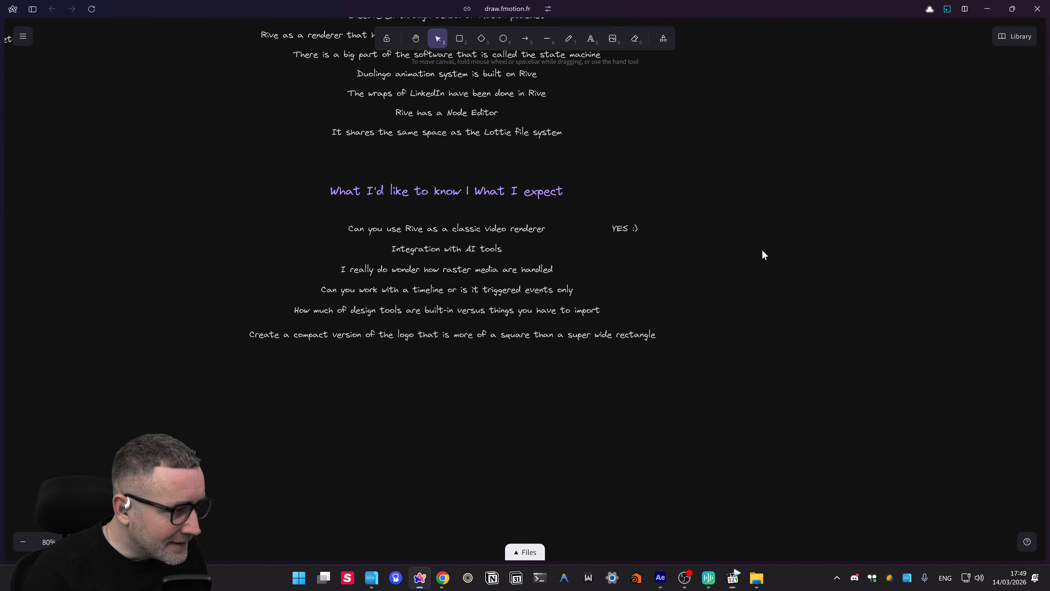
click(435, 251)
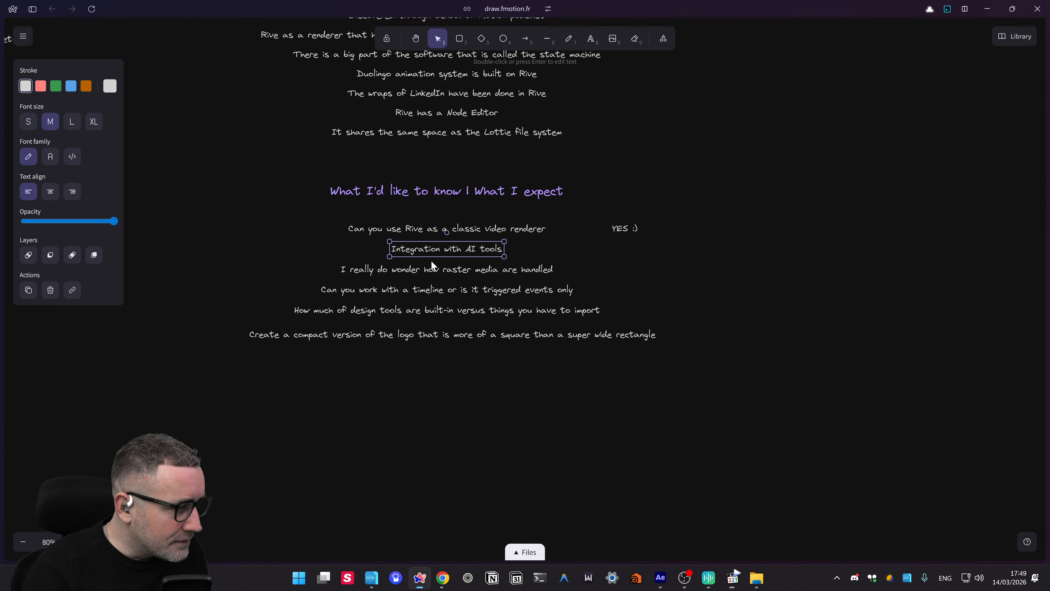
key(alt+Tab)
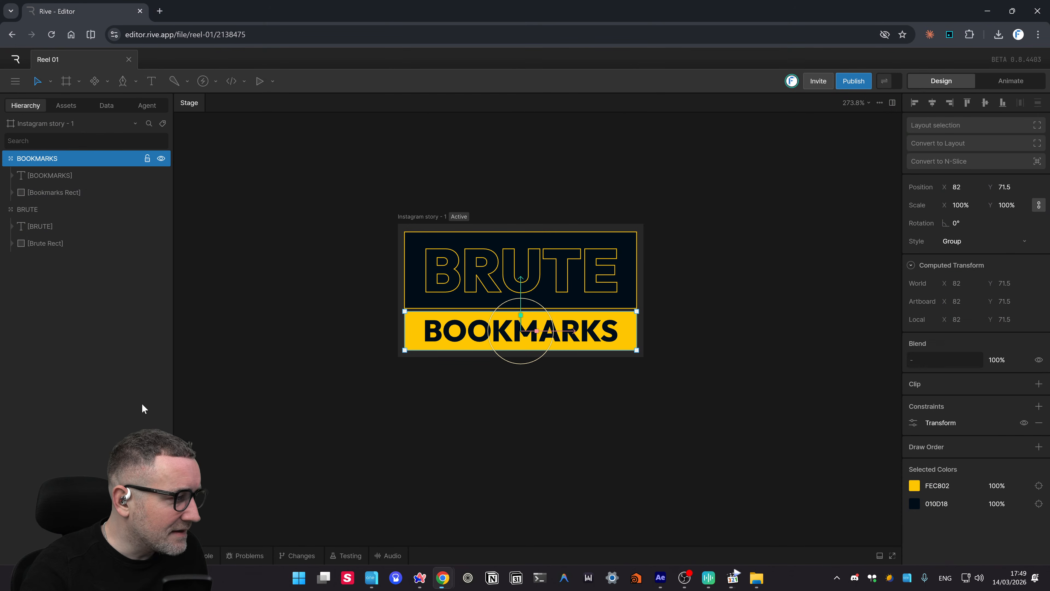
- Open Rive's Agent chat panel, widen it, and look through its model list
click(15, 81)
click(252, 173)
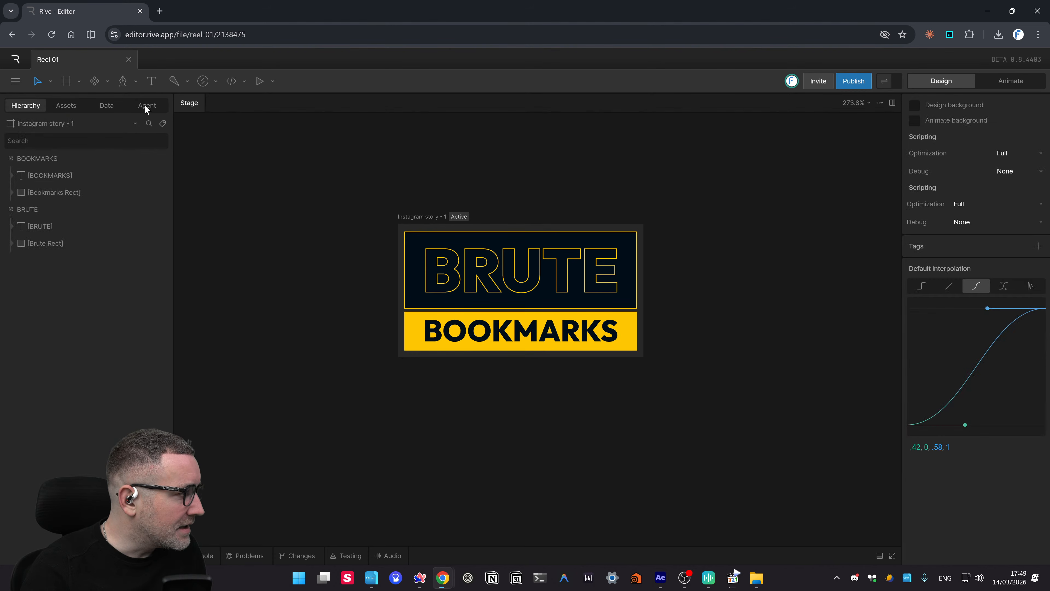
click(144, 105)
drag(171, 353, 201, 352)
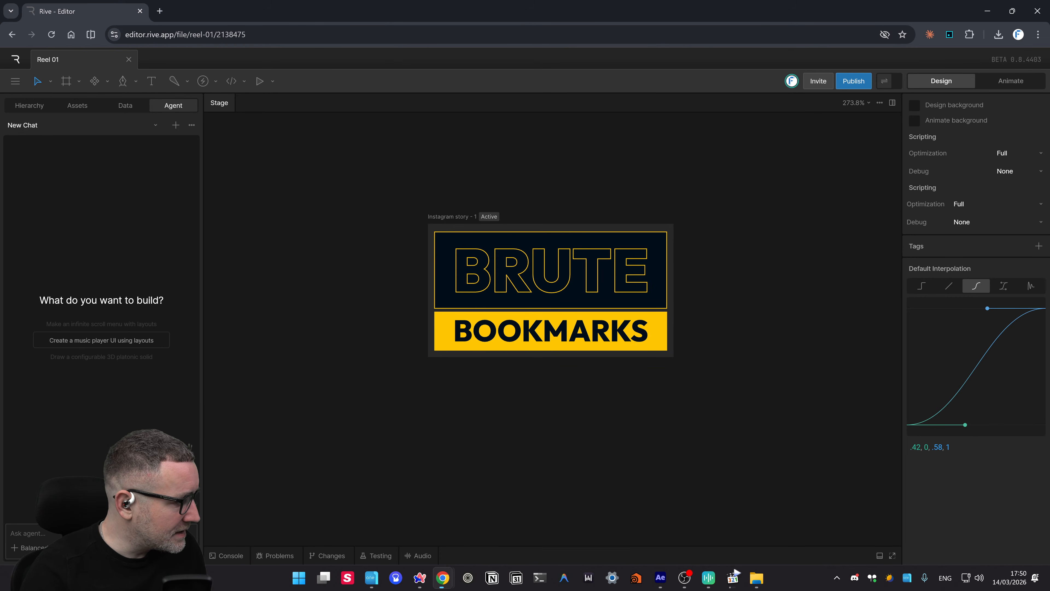
click(33, 547)
click(122, 392)
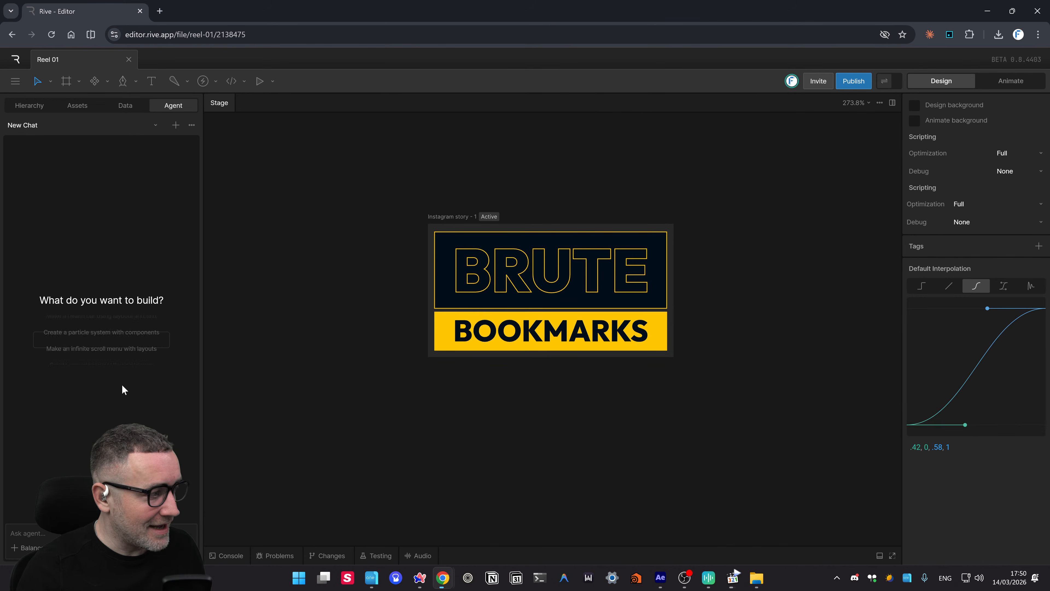
- Return to the Hierarchy panel and shift the stage view up and left
click(31, 104)
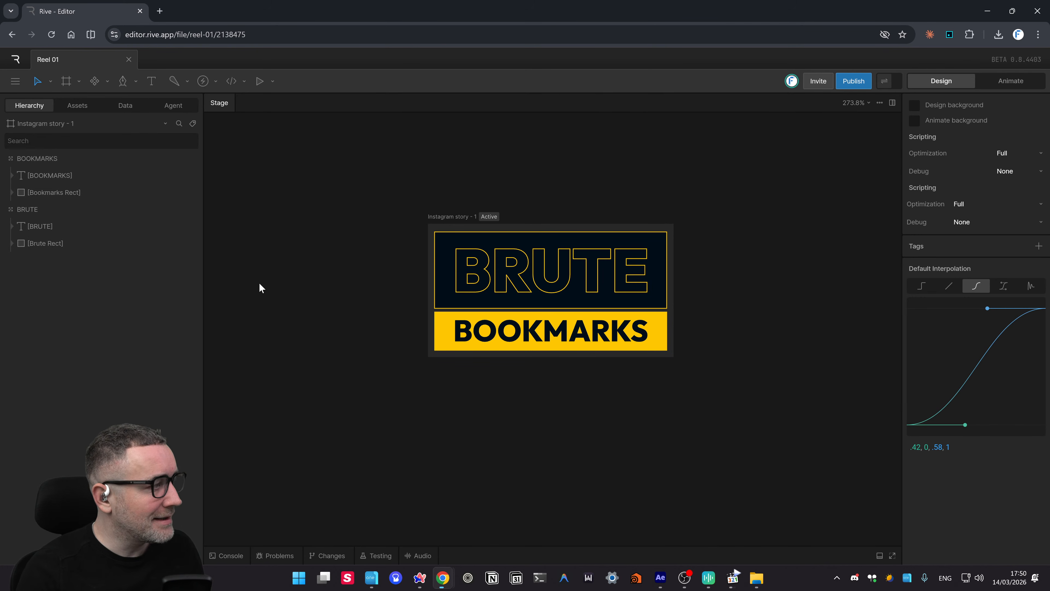
drag(475, 418, 447, 399)
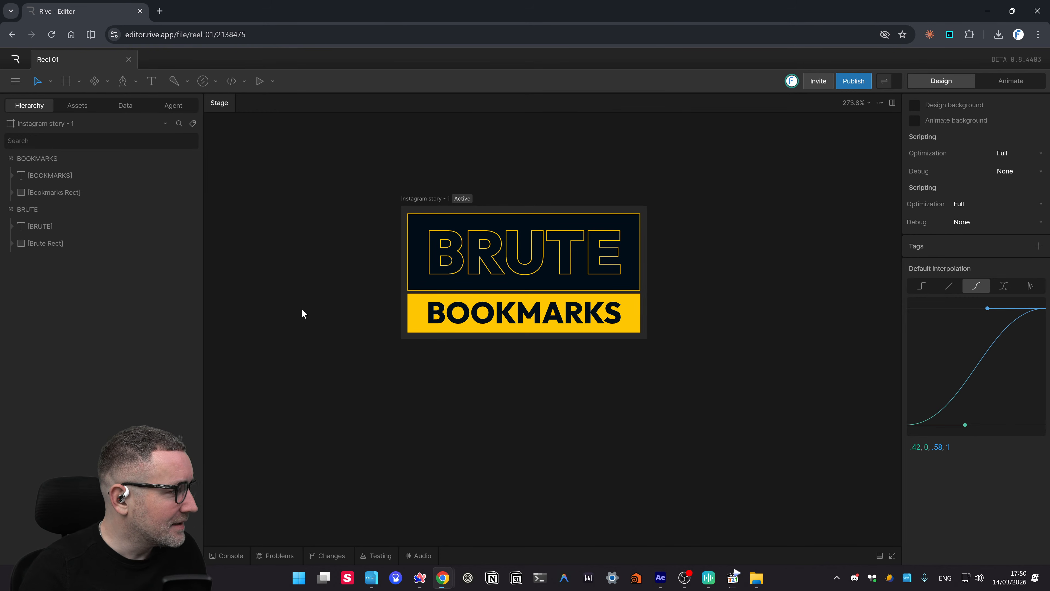
key(alt+Tab)
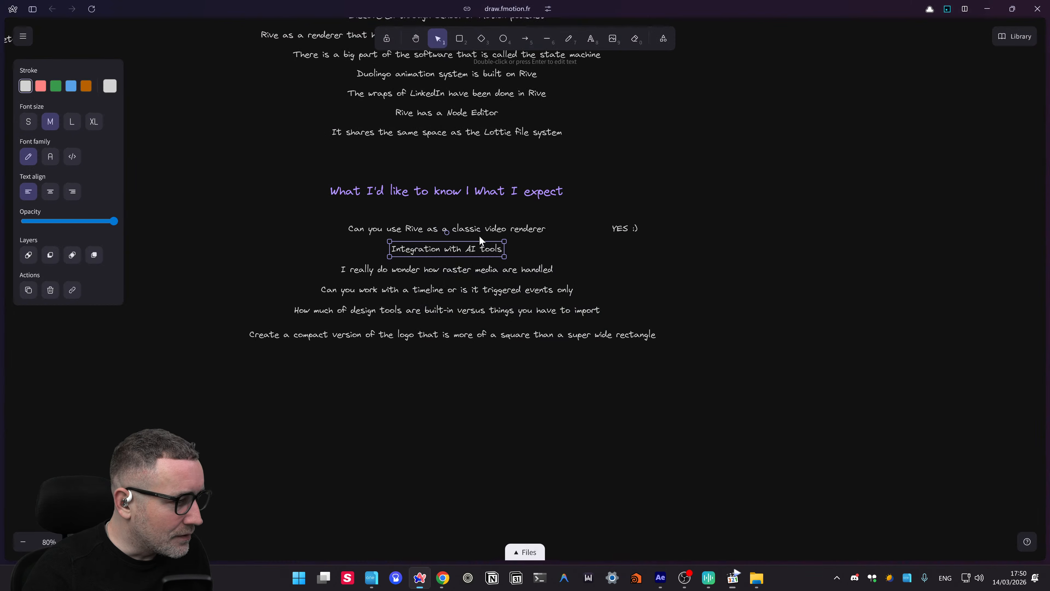
- Enter and leave the raster media question's text without changing it
click(528, 251)
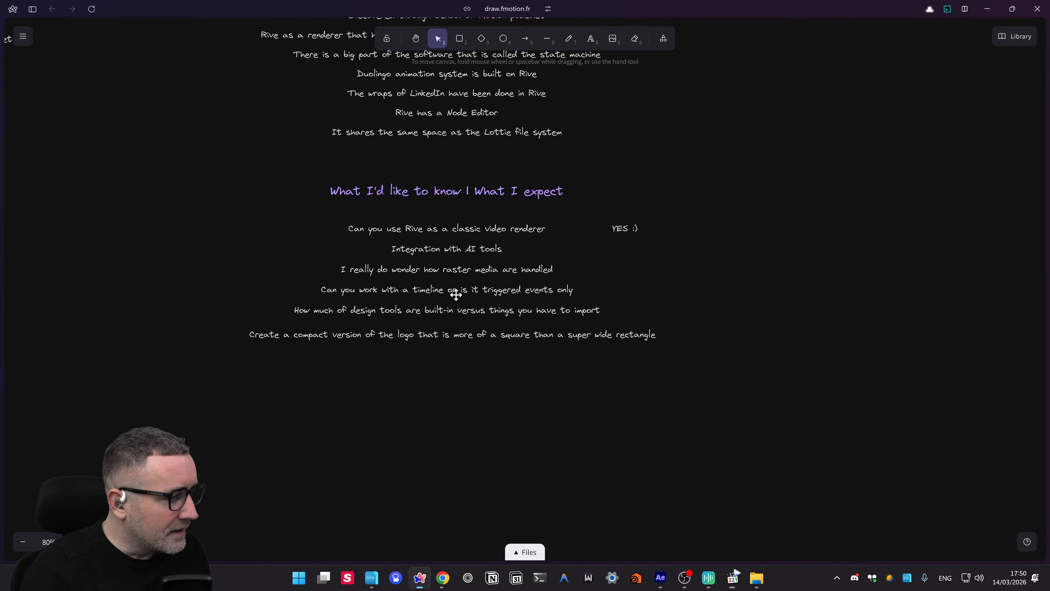
double_click(471, 268)
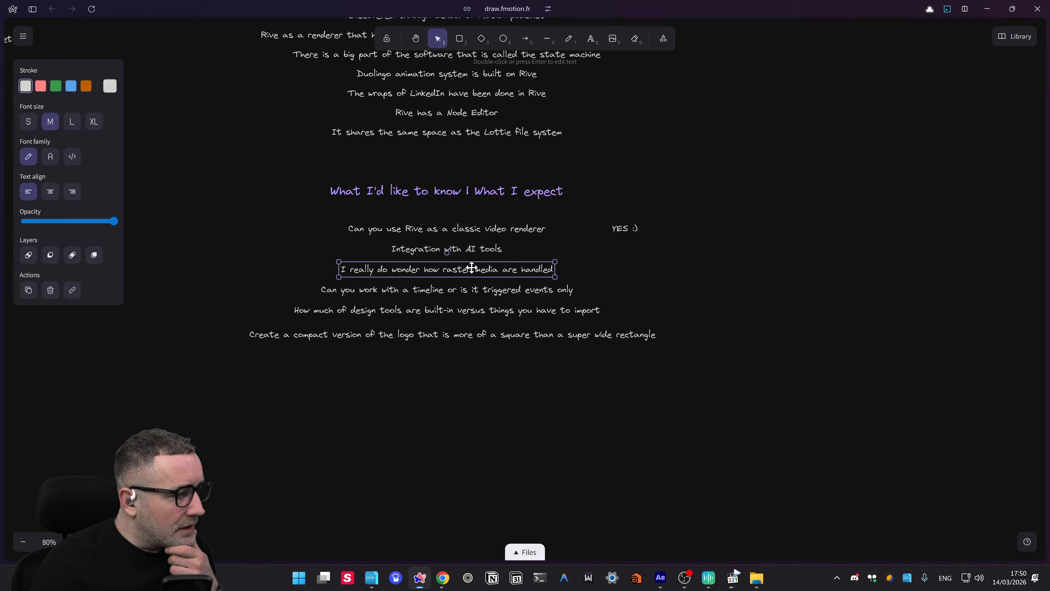
click(426, 269)
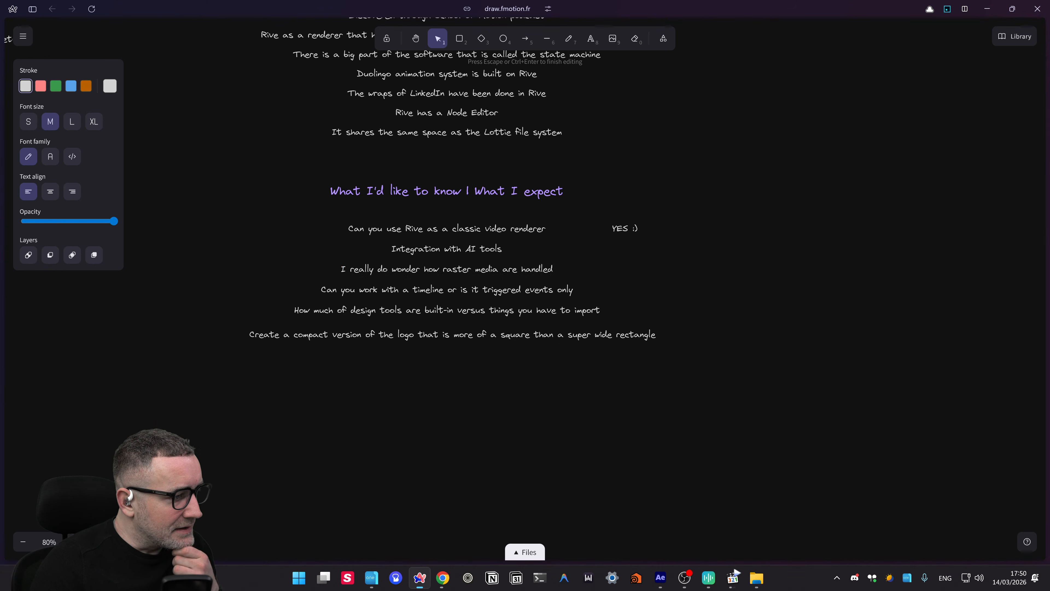
click(462, 281)
- Duplicate the raster media question to its right and open the copy for editing
click(448, 269)
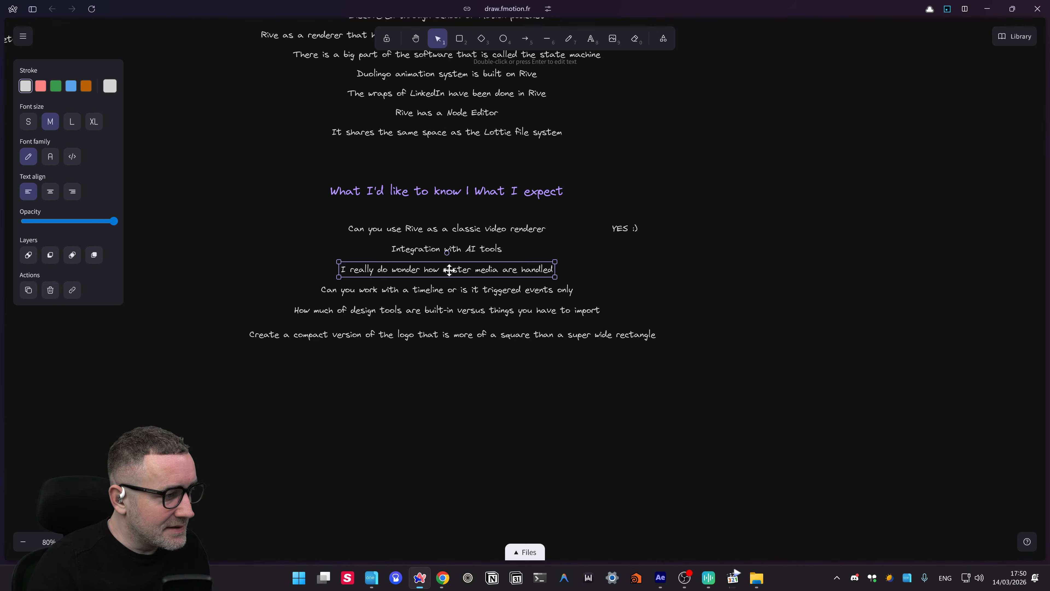
alt+drag(450, 271, 686, 275)
double_click(665, 273)
key(ctrl+super+Left)
key(ctrl+super+Right)
key(alt+Tab)
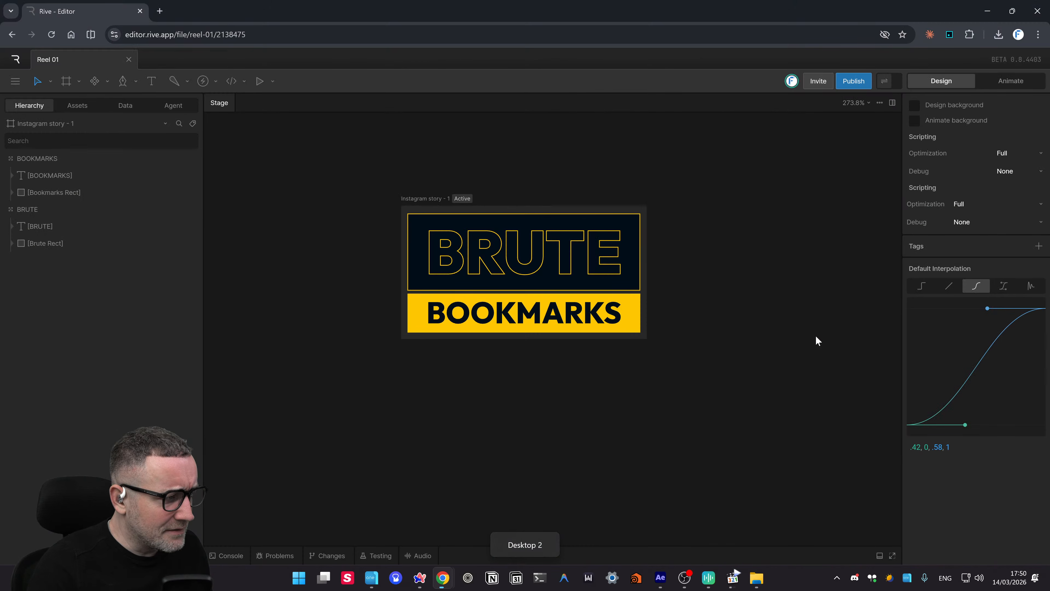
- Glance at the Export menu, then show the Assets tab listing only the Outfit font
click(15, 81)
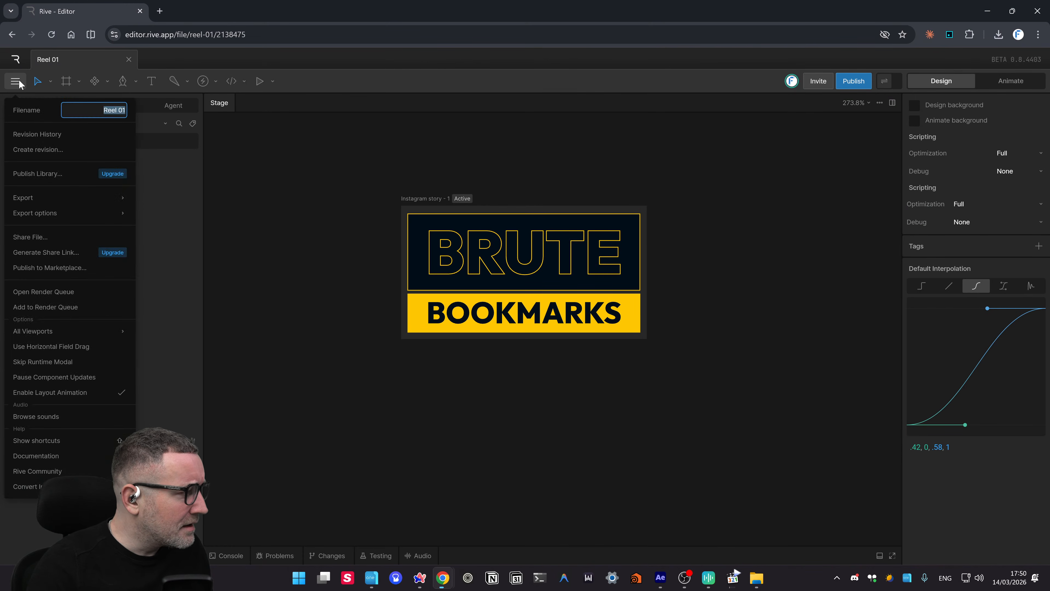
mouse_move(46, 198)
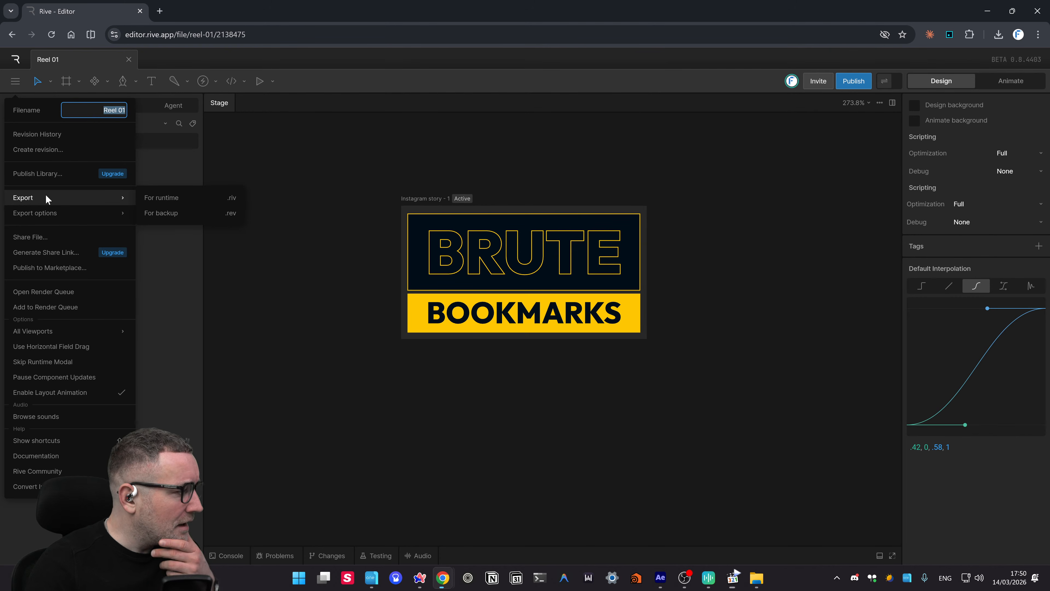
mouse_move(75, 331)
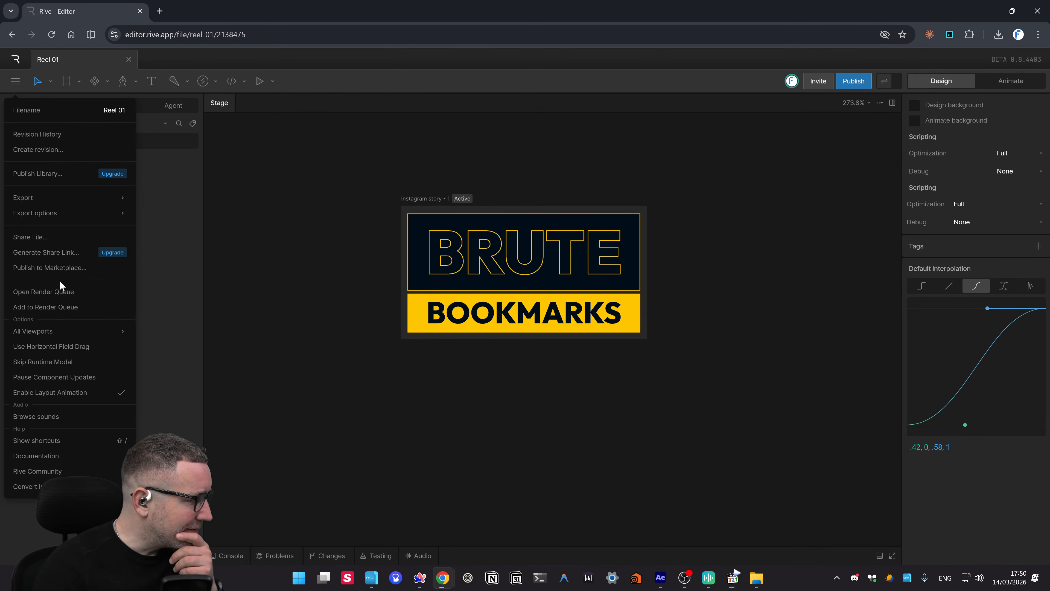
click(311, 203)
click(65, 106)
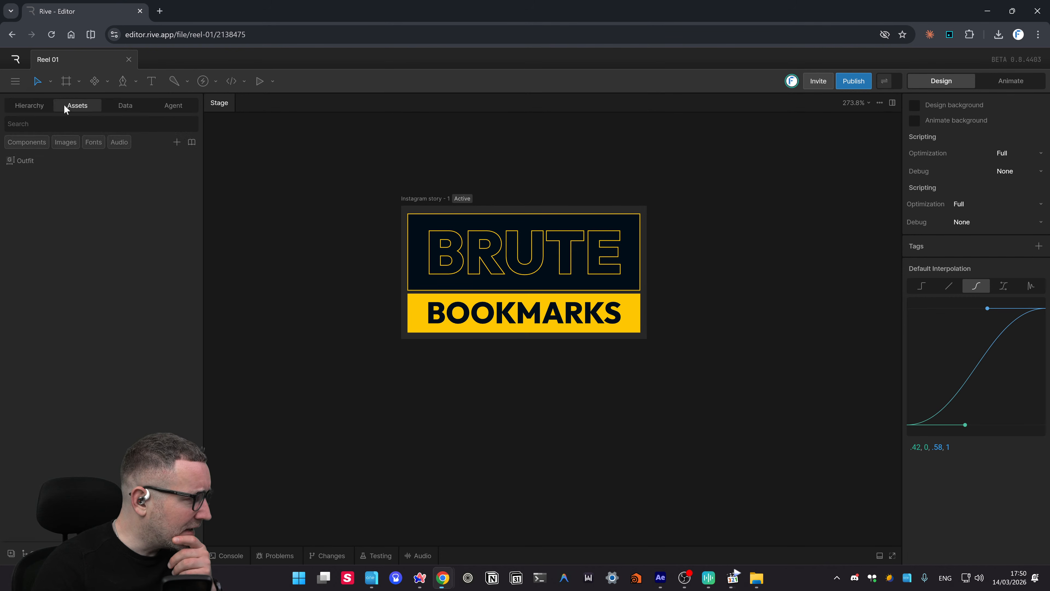
- Upload LIVE_0021.2.jpg as an asset and drag it onto the stage
click(177, 143)
click(196, 169)
double_click(380, 99)
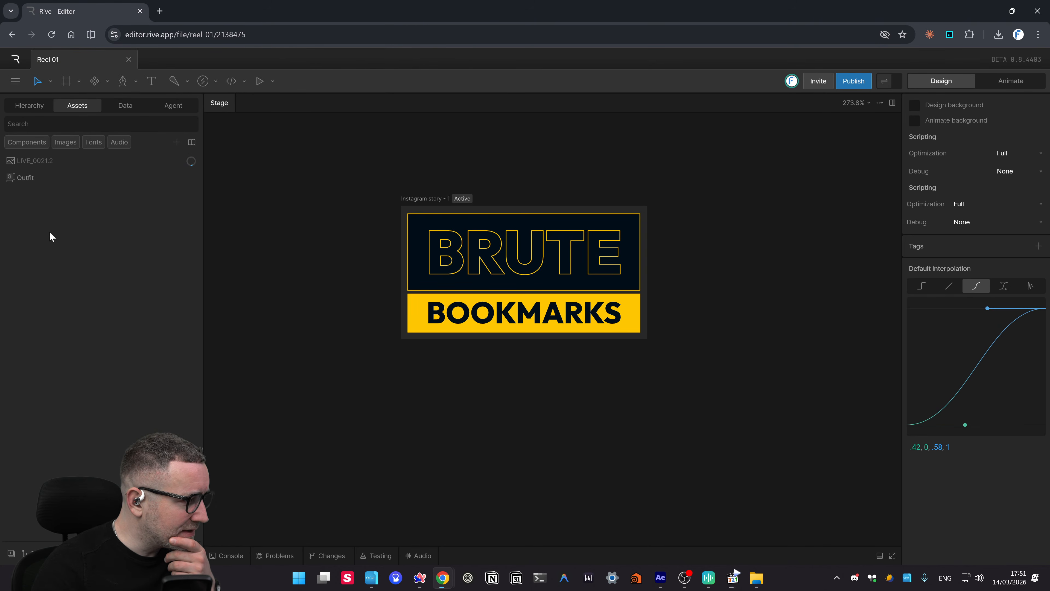
drag(38, 160, 457, 273)
- Delete the LIVE_0021.2 image from the stage, leaving only the logo
scroll(437, 395, down, 5)
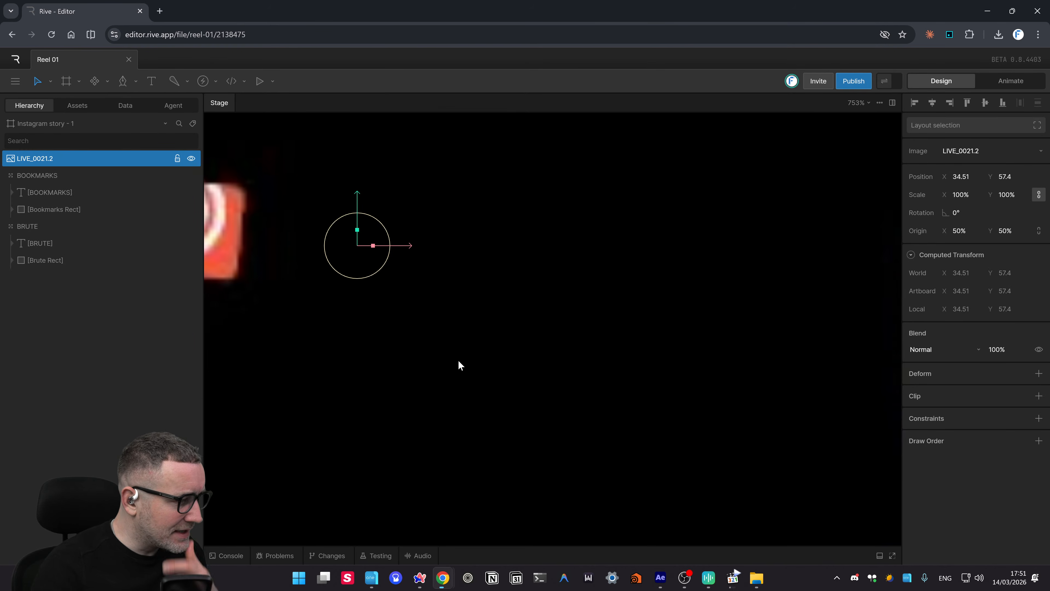
scroll(486, 341, down, 5)
scroll(551, 332, down, 10)
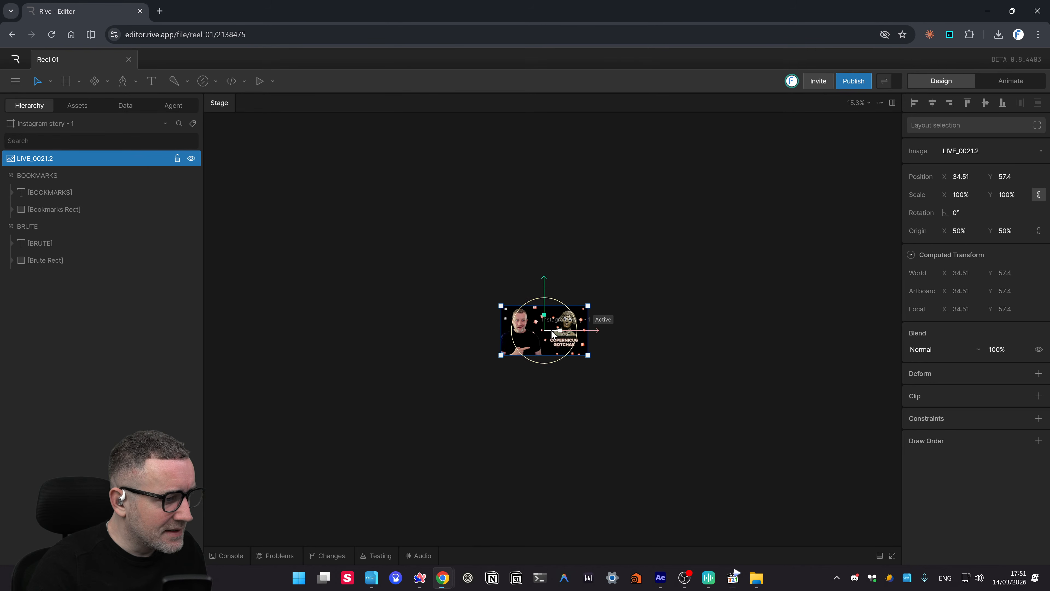
click(555, 332)
click(540, 236)
key(Delete)
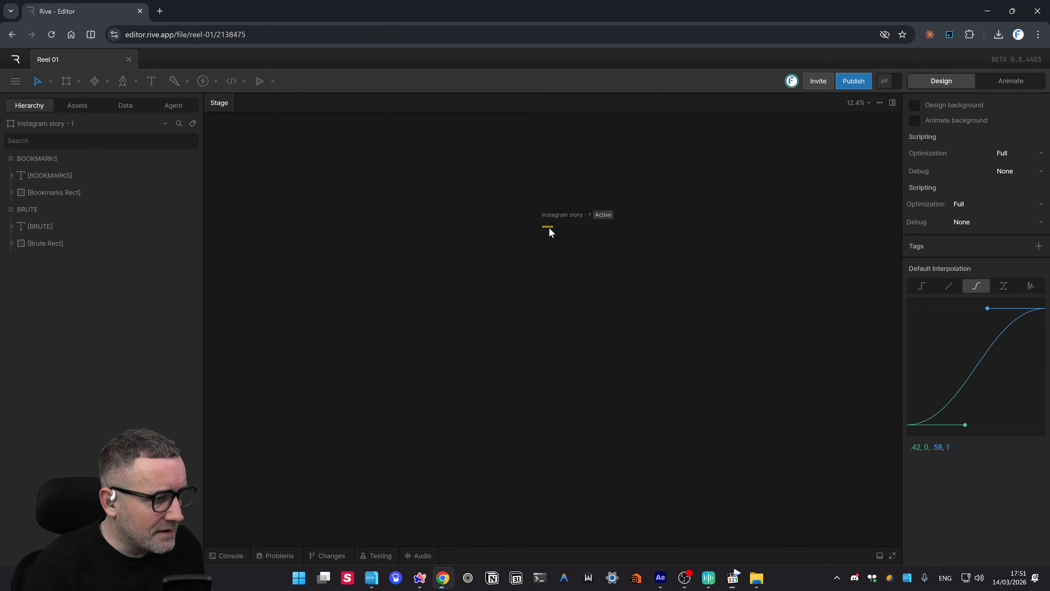
scroll(550, 227, up, 7)
scroll(549, 225, up, 5)
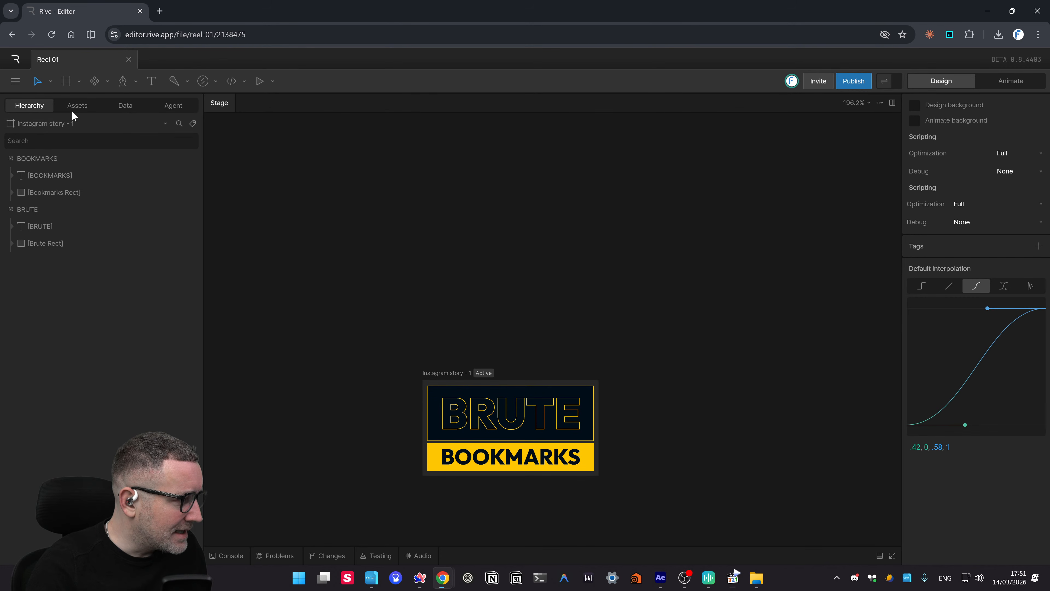
- Start another asset upload and browse Downloads sorted by date, then by type
click(96, 109)
click(177, 146)
click(207, 168)
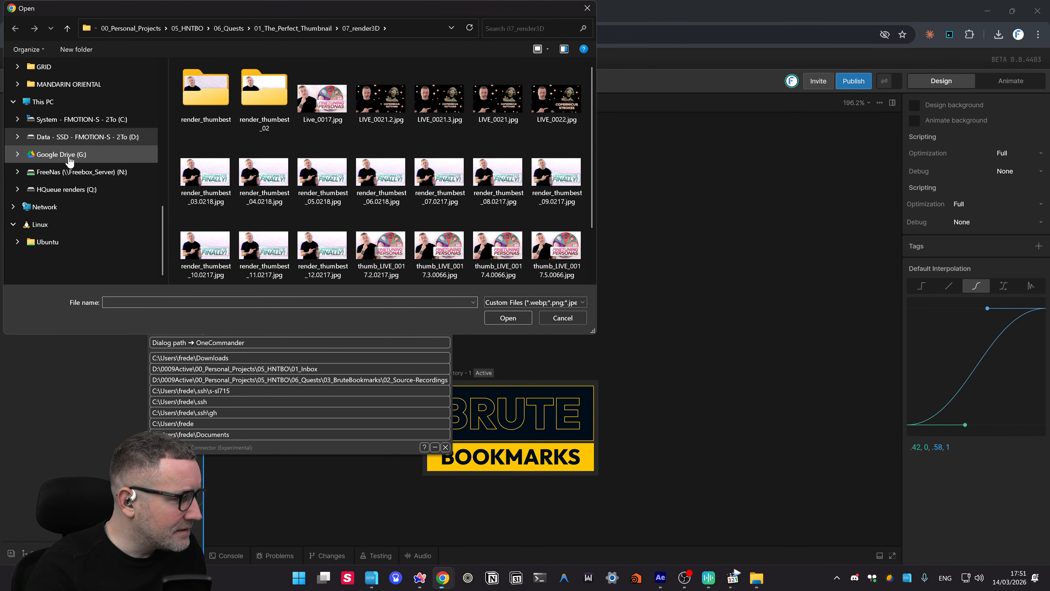
click(205, 358)
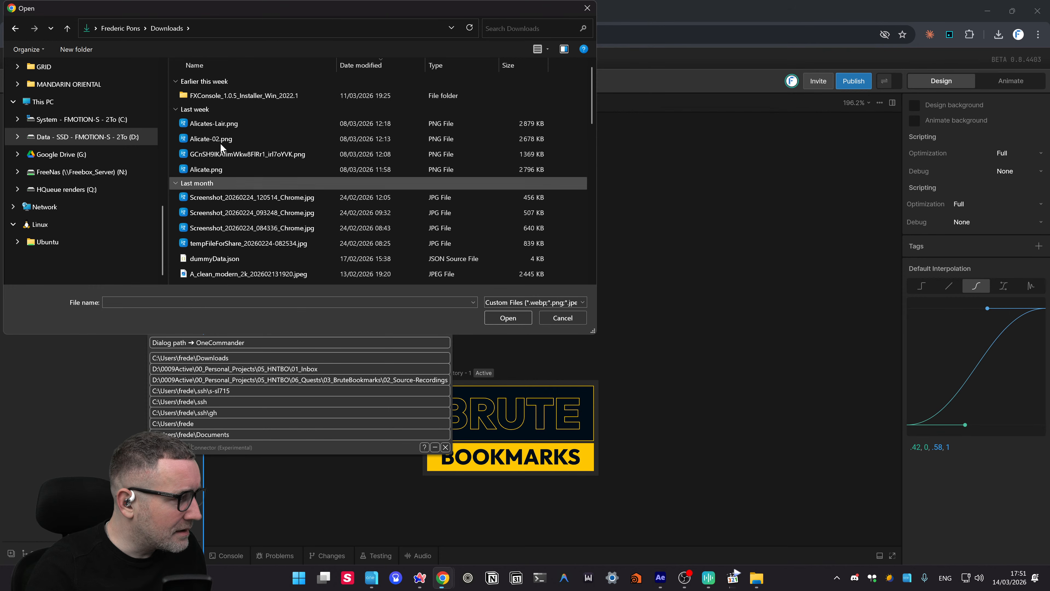
click(356, 65)
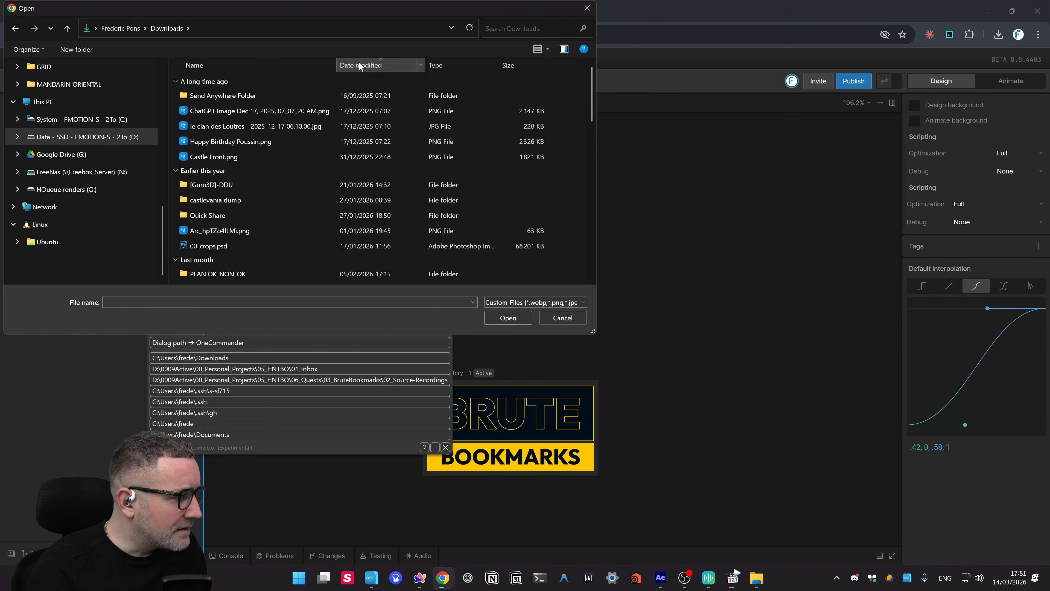
click(358, 64)
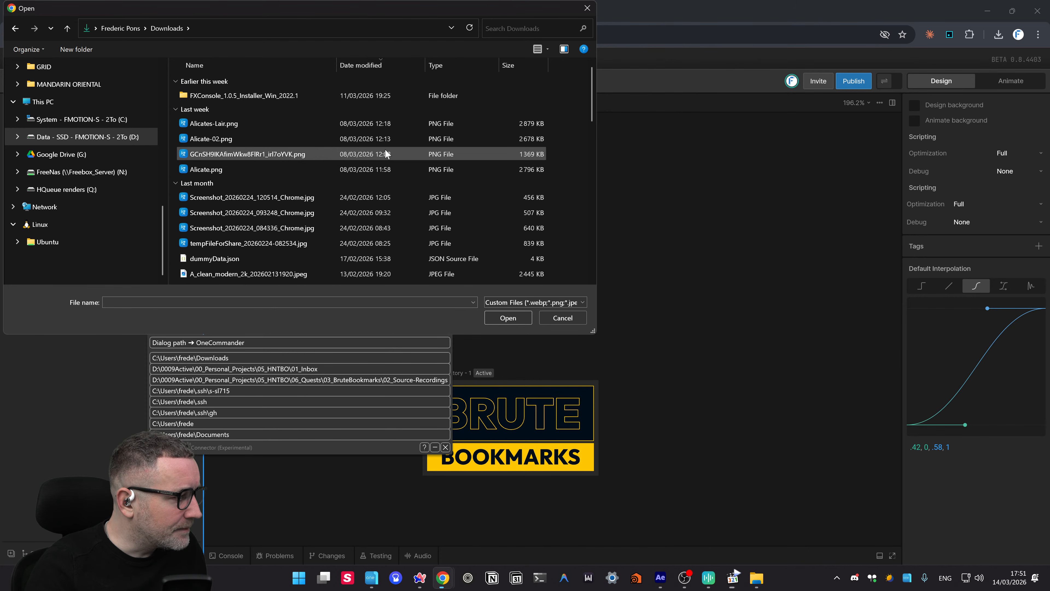
scroll(387, 154, down, 2)
scroll(386, 150, down, 5)
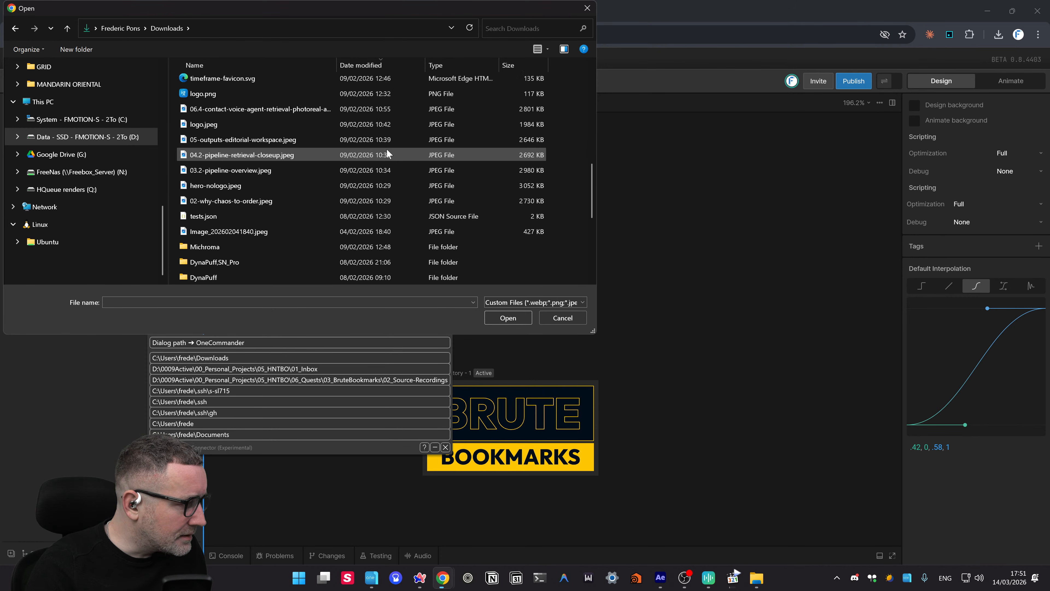
click(446, 67)
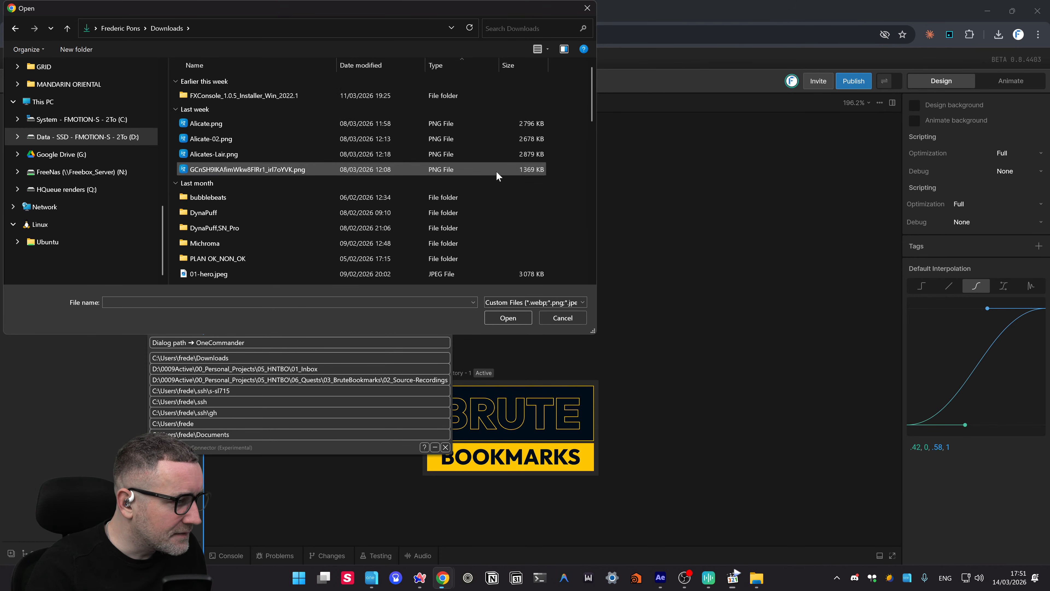
- Review the accepted image types (WebP, PNG, JPEG, SVG and more) in the file-type dropdown
scroll(497, 171, down, 6)
scroll(498, 171, down, 6)
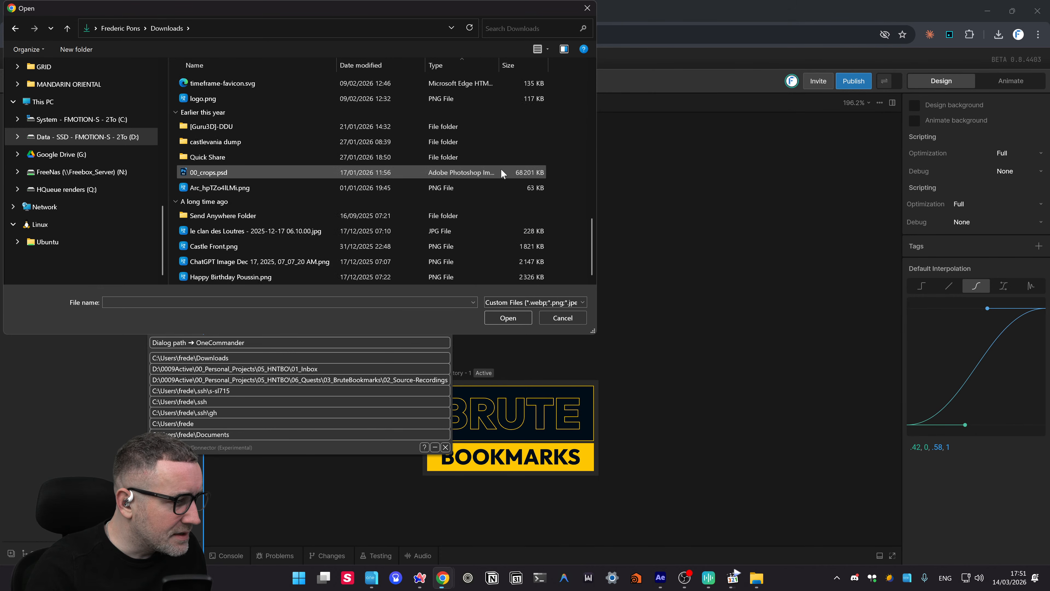
scroll(501, 172, up, 7)
scroll(504, 173, up, 2)
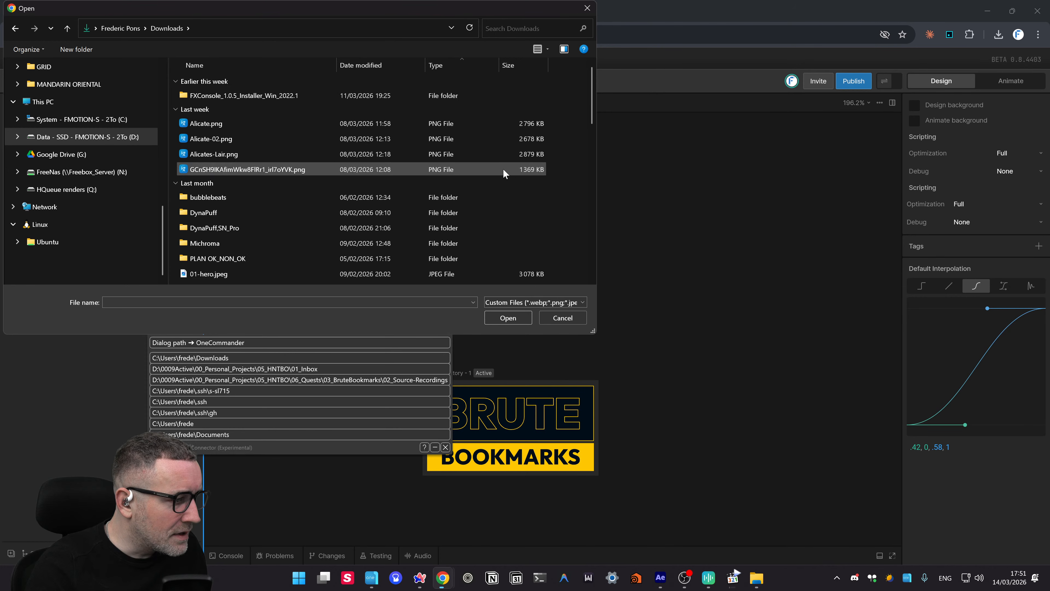
drag(593, 94, 597, 58)
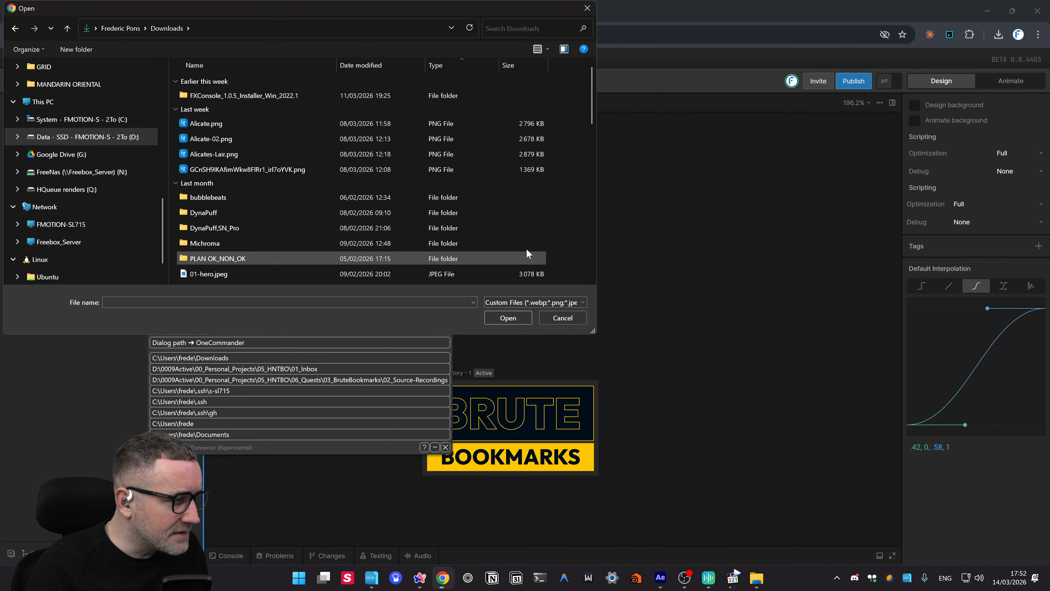
click(542, 302)
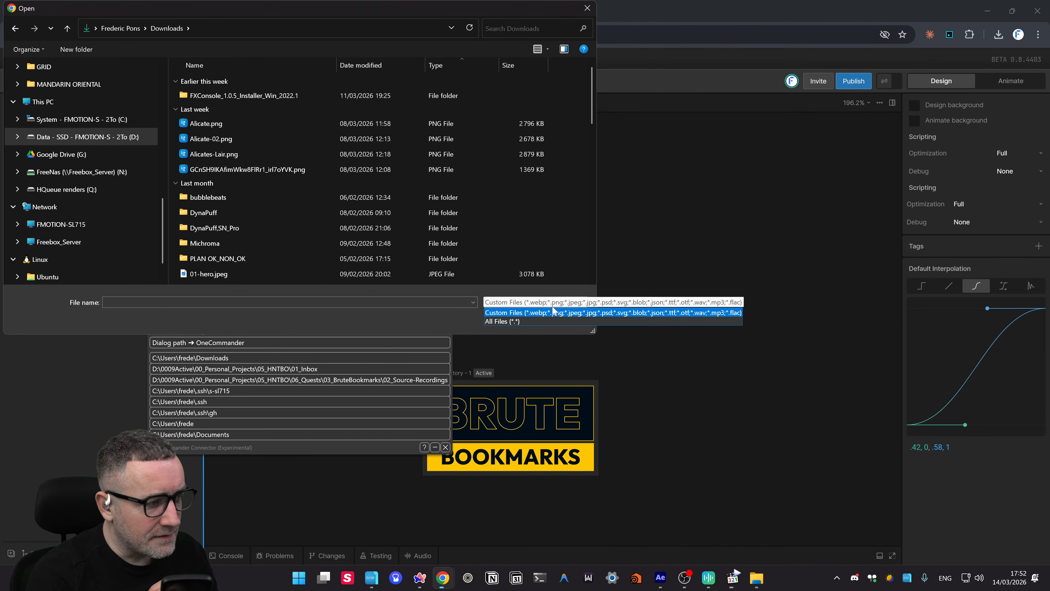
click(553, 313)
key(alt+Tab)
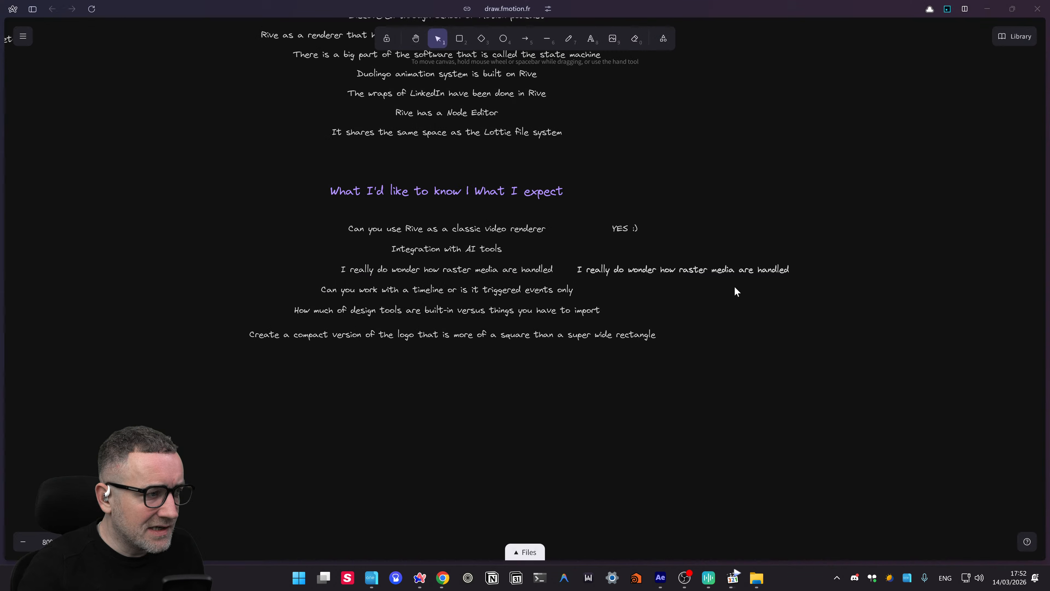
- Rewrite the duplicate question as 'Import raster images, yes. Can import WebP. Would it work for video?'
drag(729, 366, 684, 372)
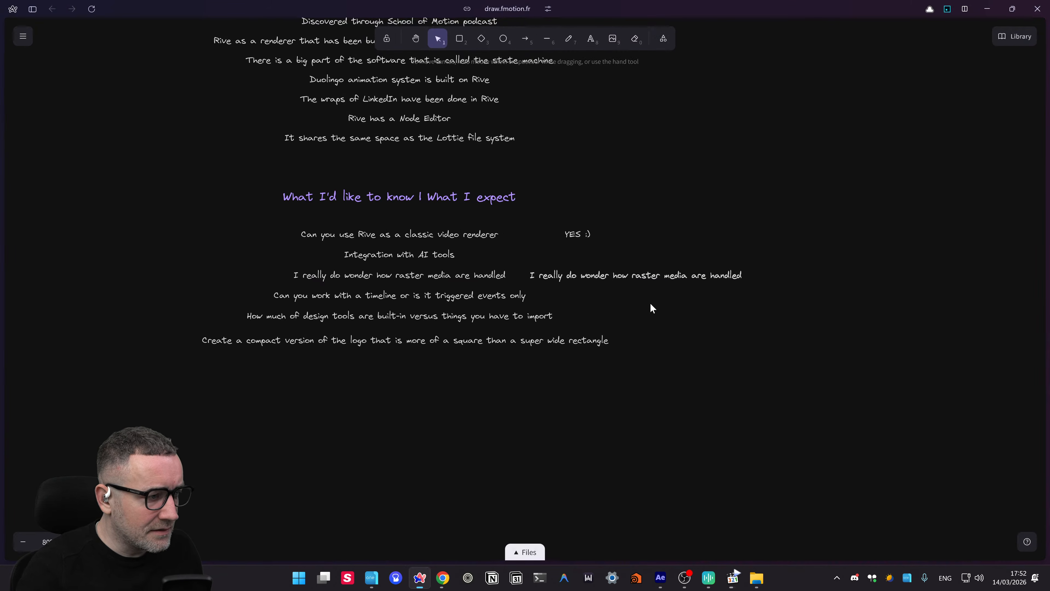
double_click(640, 275)
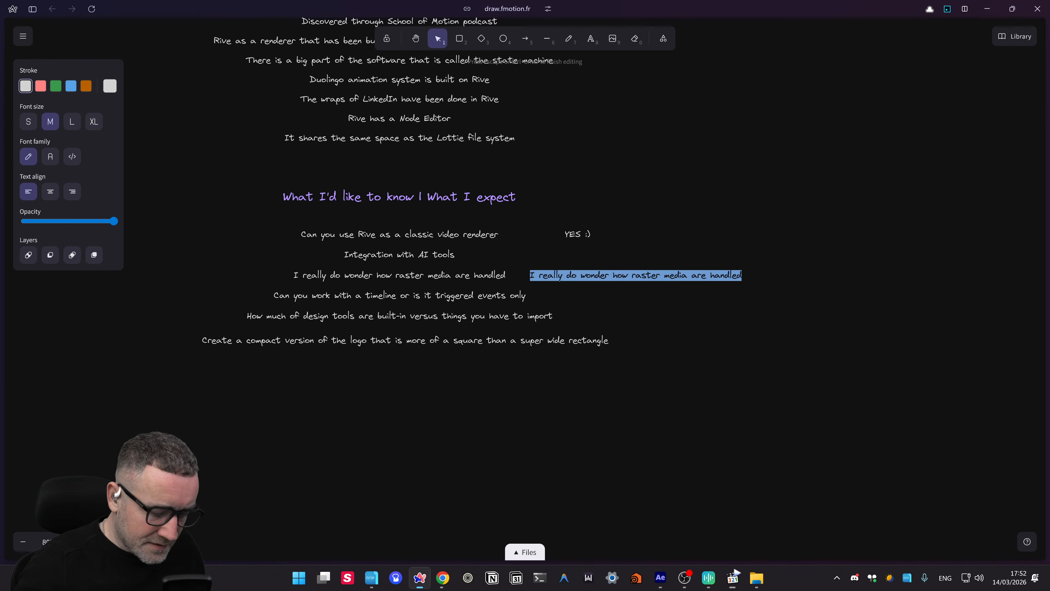
key(ctrl+super)
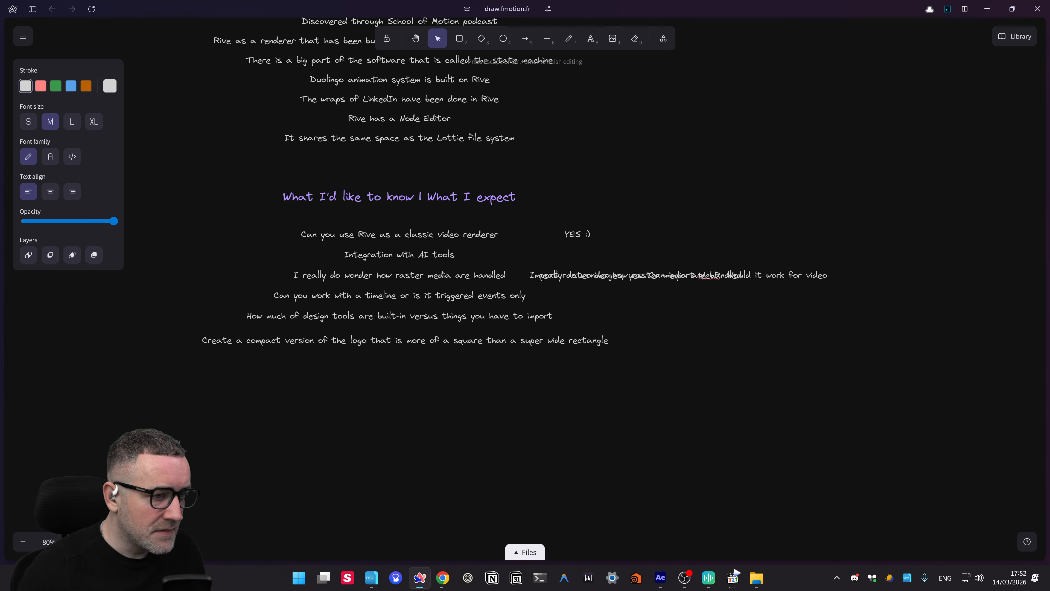
text(?)
click(789, 295)
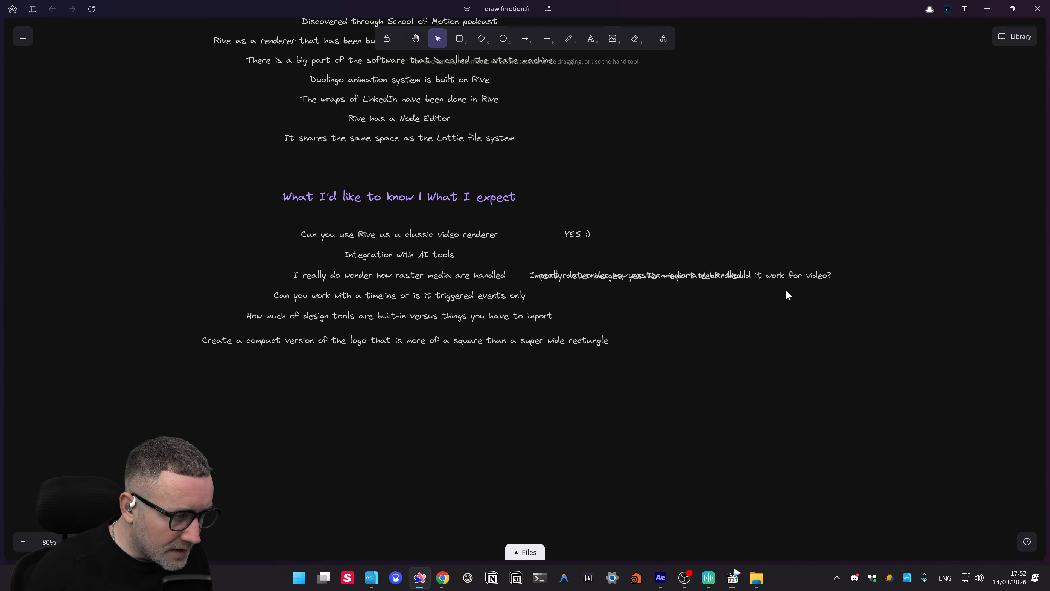
- Place the answer beside the raster-media question, delete the leftover copy, and shift YES :) right
drag(791, 277, 953, 252)
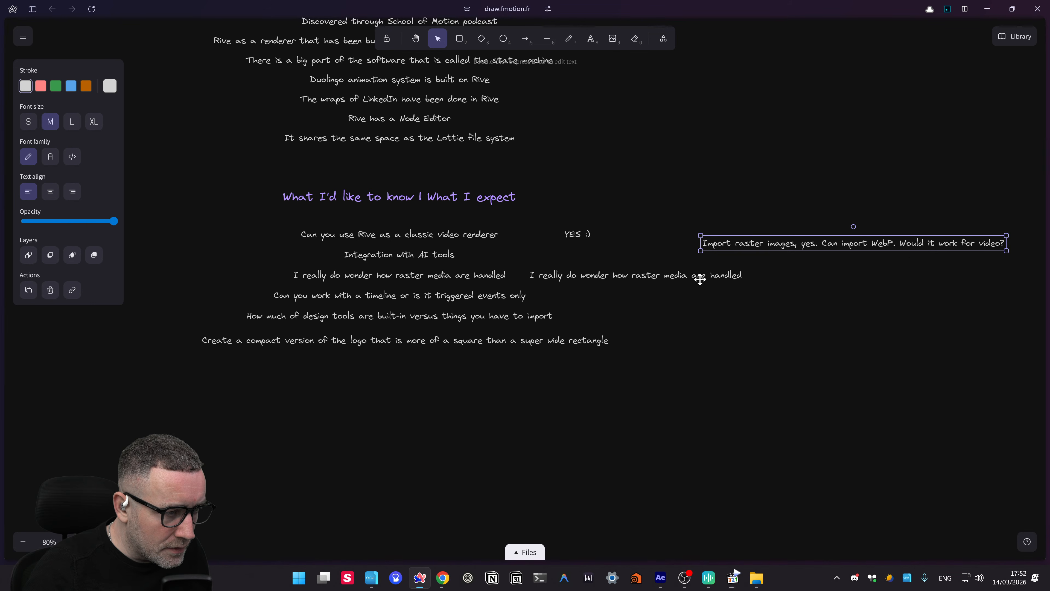
drag(734, 243, 706, 281)
click(690, 275)
key(Delete)
drag(574, 242, 805, 242)
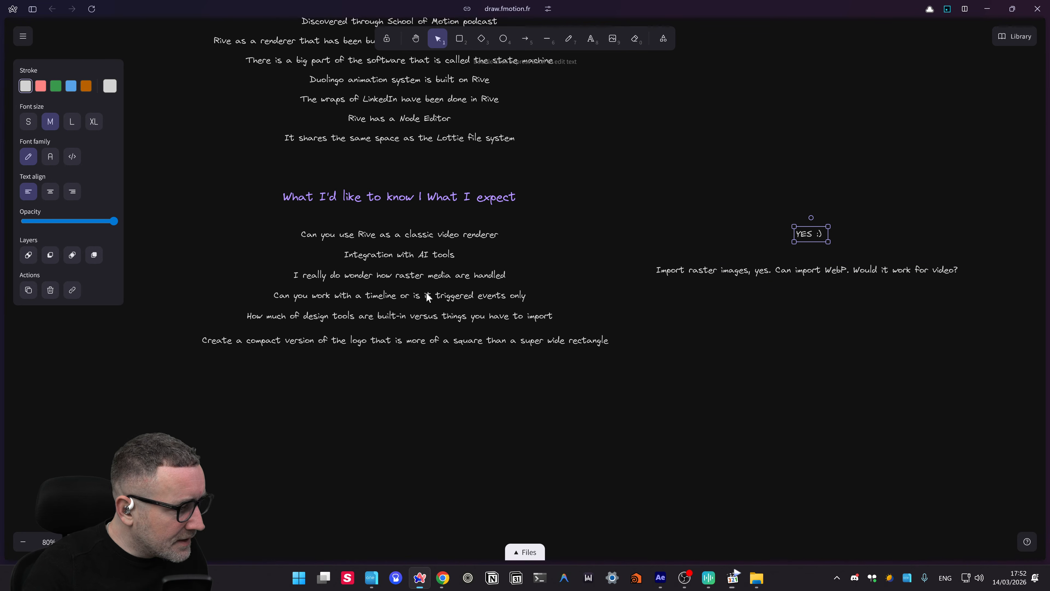
click(408, 296)
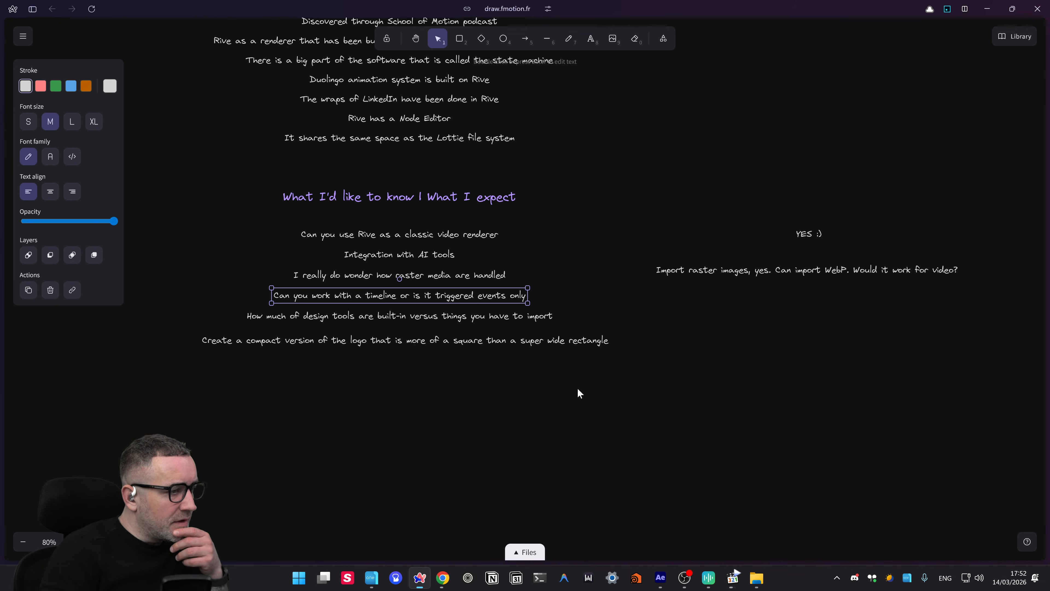
- Nudge the design-tools question text slightly lower
scroll(577, 391, down, 2)
click(376, 297)
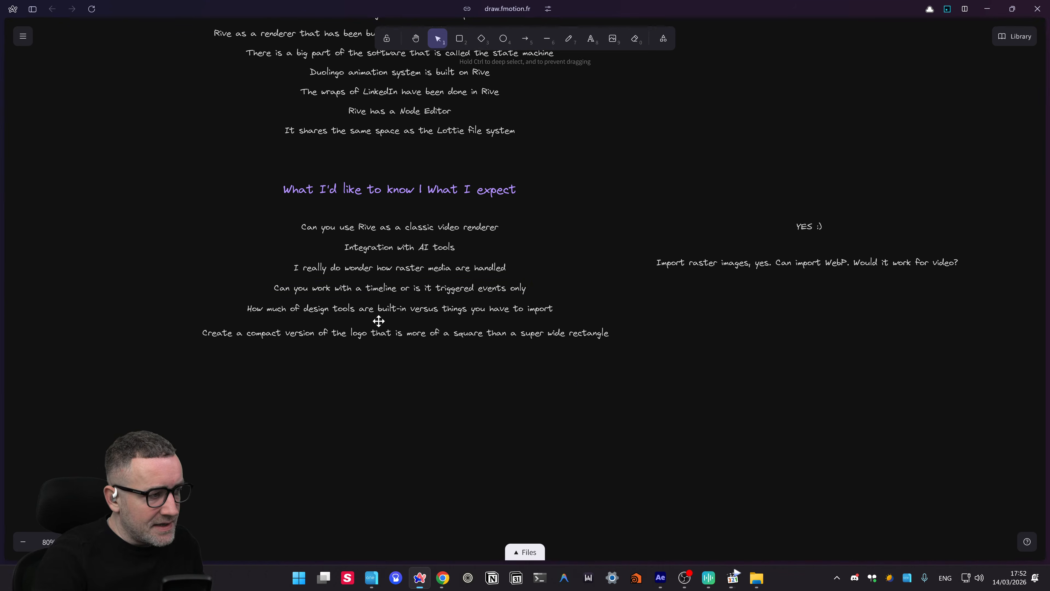
click(360, 309)
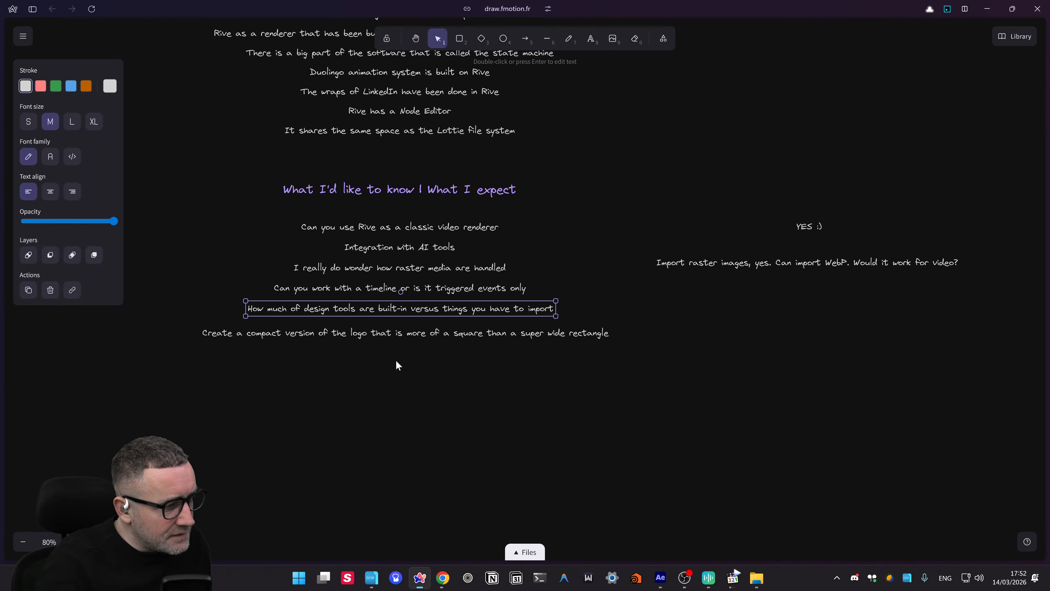
scroll(414, 360, right, 1)
scroll(413, 360, up, 1)
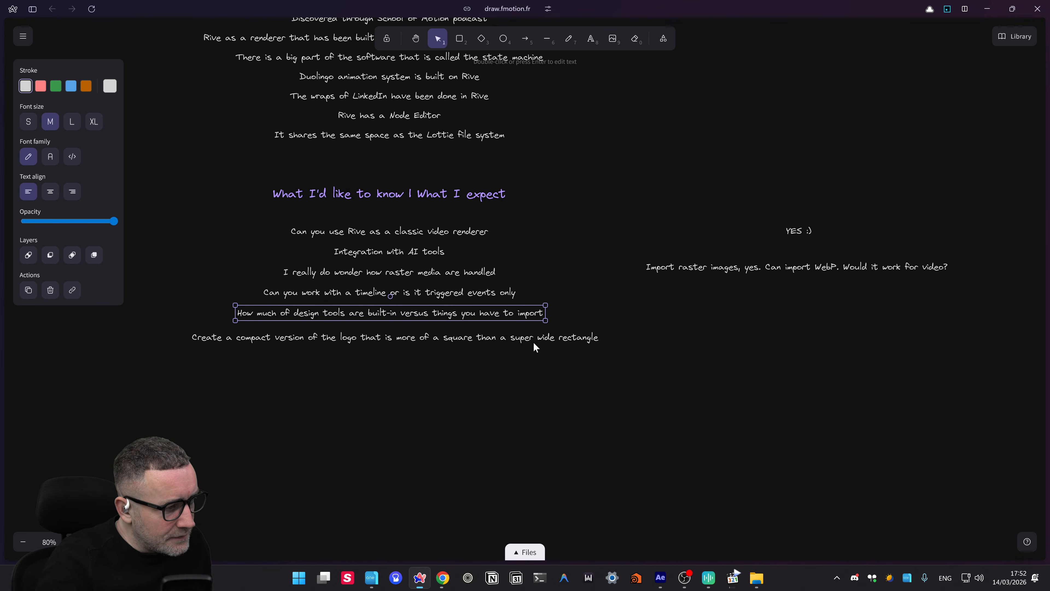
drag(465, 314, 466, 318)
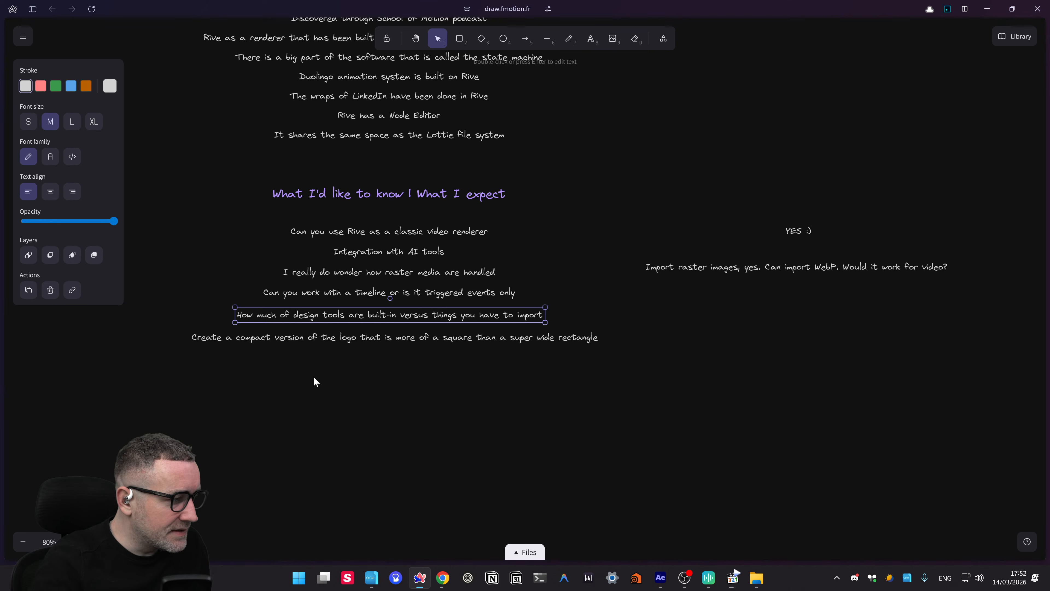
scroll(398, 372, down, 1)
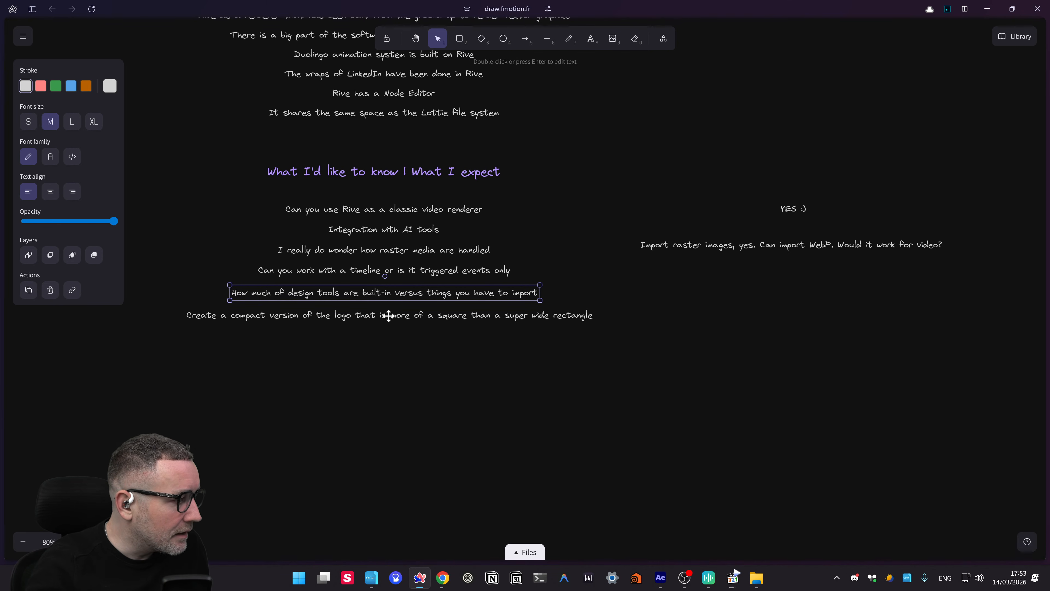
- Duplicate the 'Create a compact version of the logo…' line into the right-hand answers column
click(382, 316)
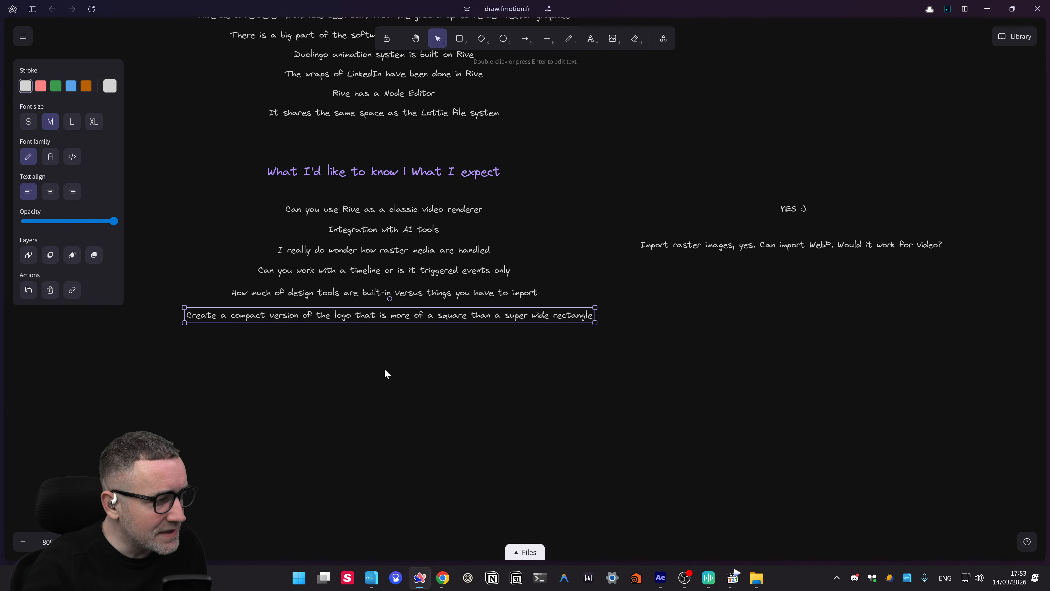
click(306, 356)
click(305, 322)
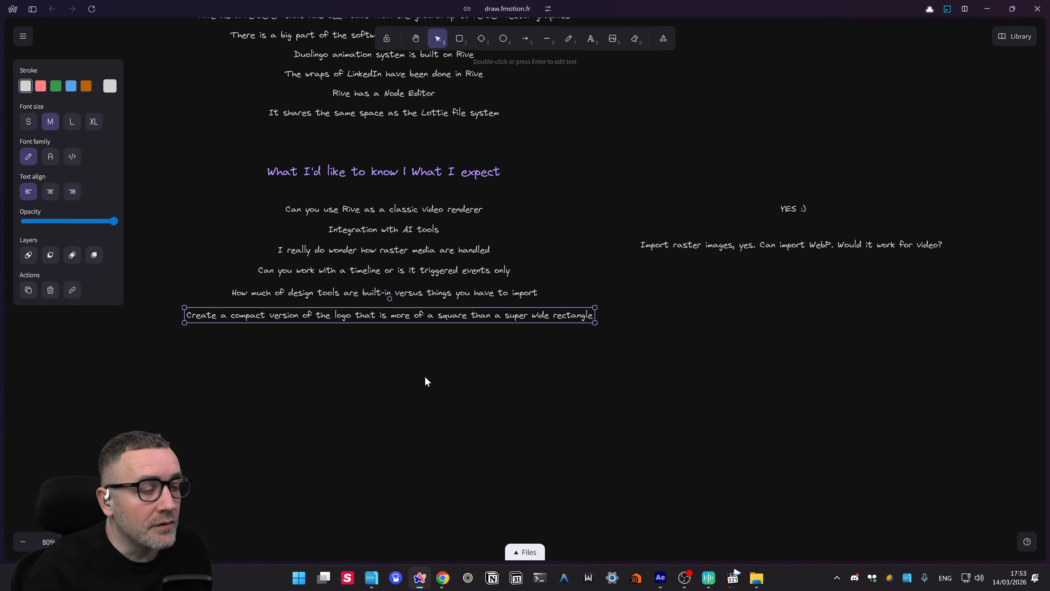
scroll(434, 370, left, 1)
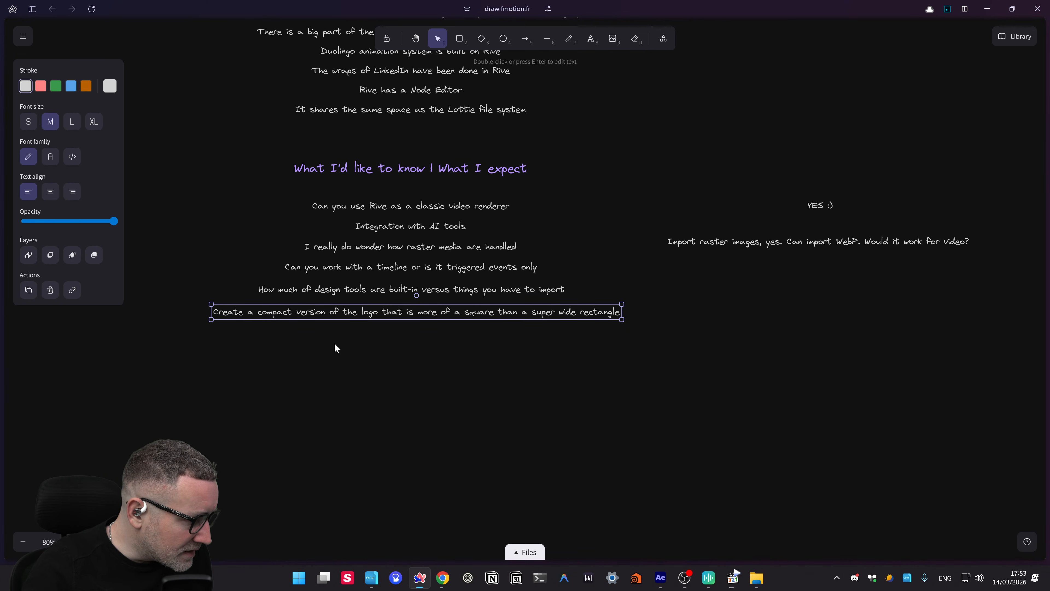
scroll(399, 340, up, 1)
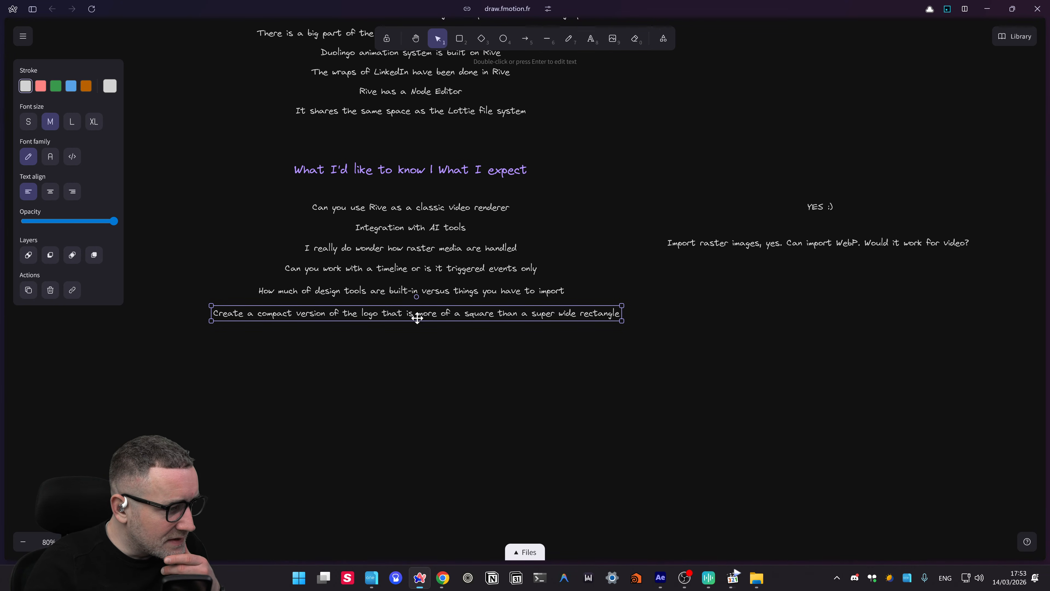
click(442, 373)
scroll(591, 368, right, 2)
click(518, 329)
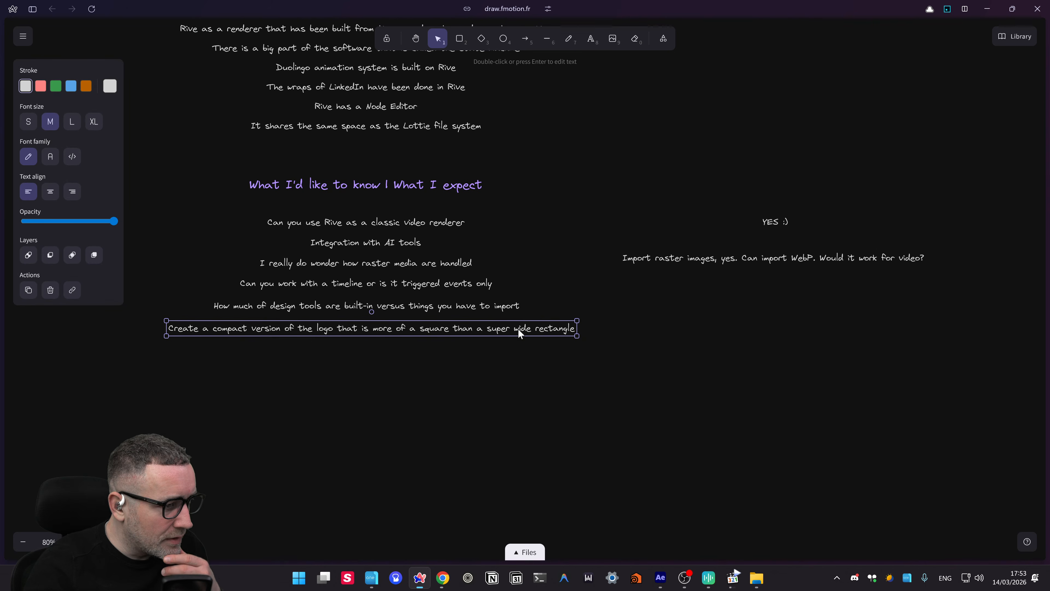
drag(432, 334, 847, 347)
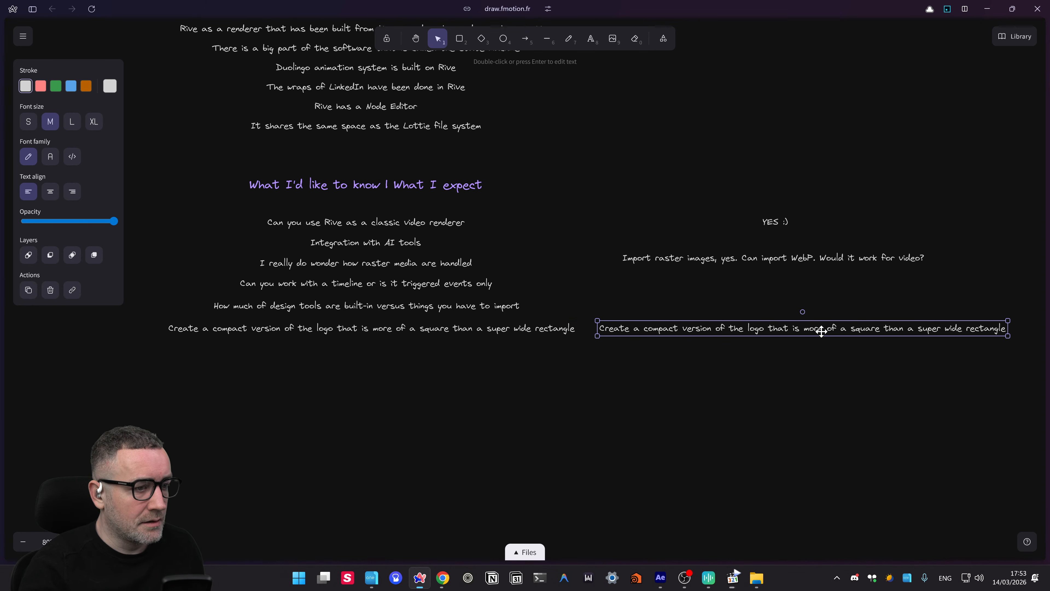
- Change the copied line's text to 'Done!' and align it under the other answers
double_click(823, 332)
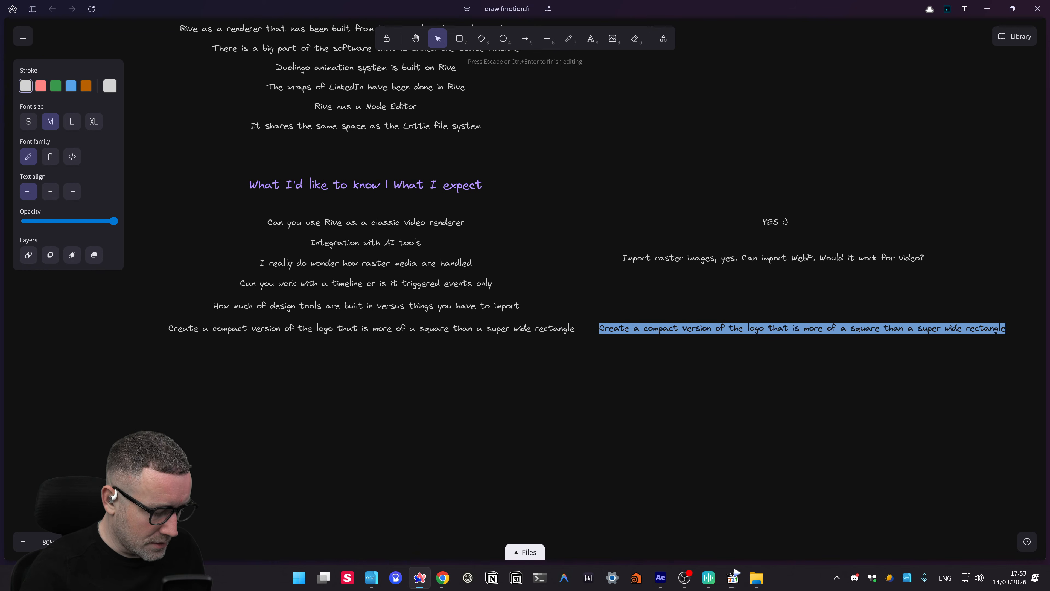
text(Do)
key(BackSpace)
text(on)
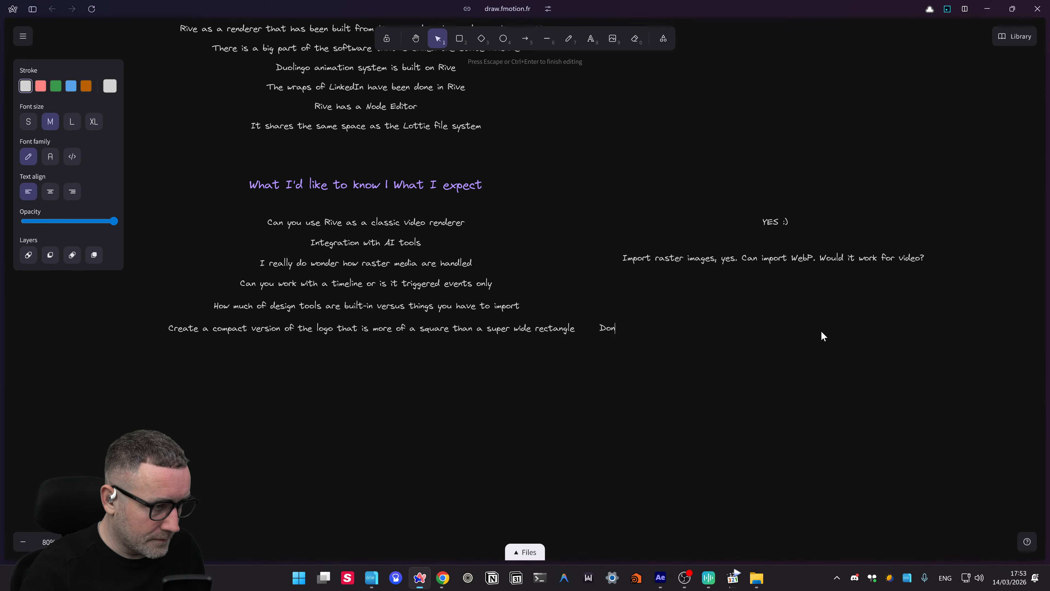
text(e!)
click(822, 332)
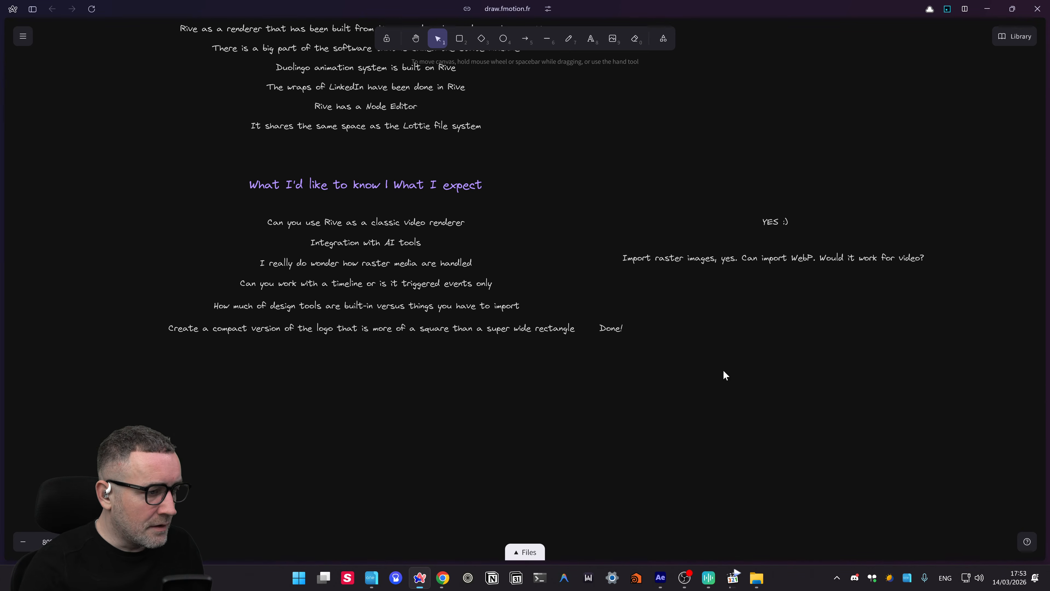
click(613, 329)
drag(613, 329, 790, 331)
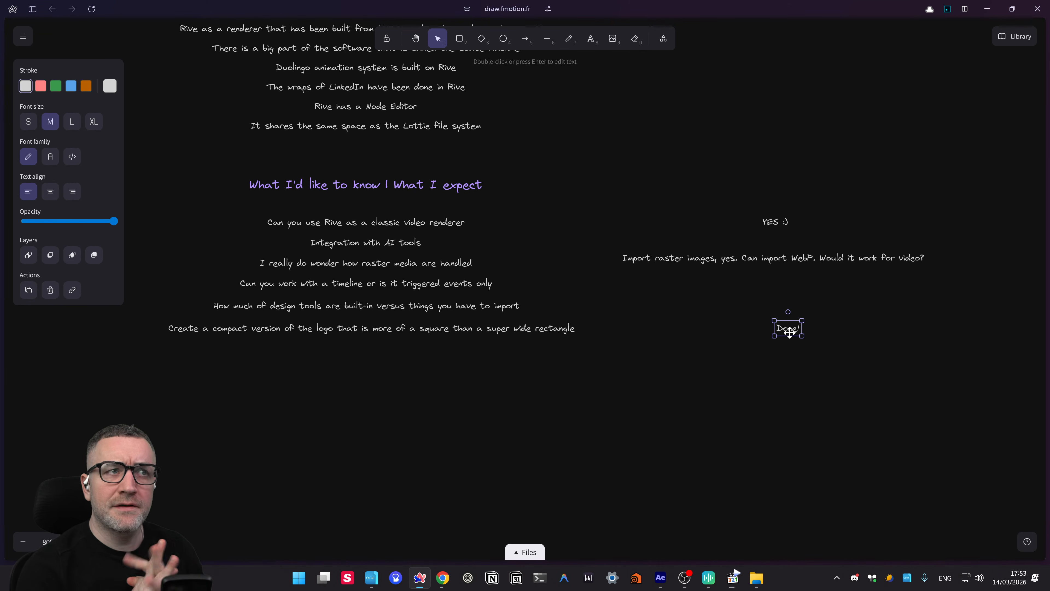